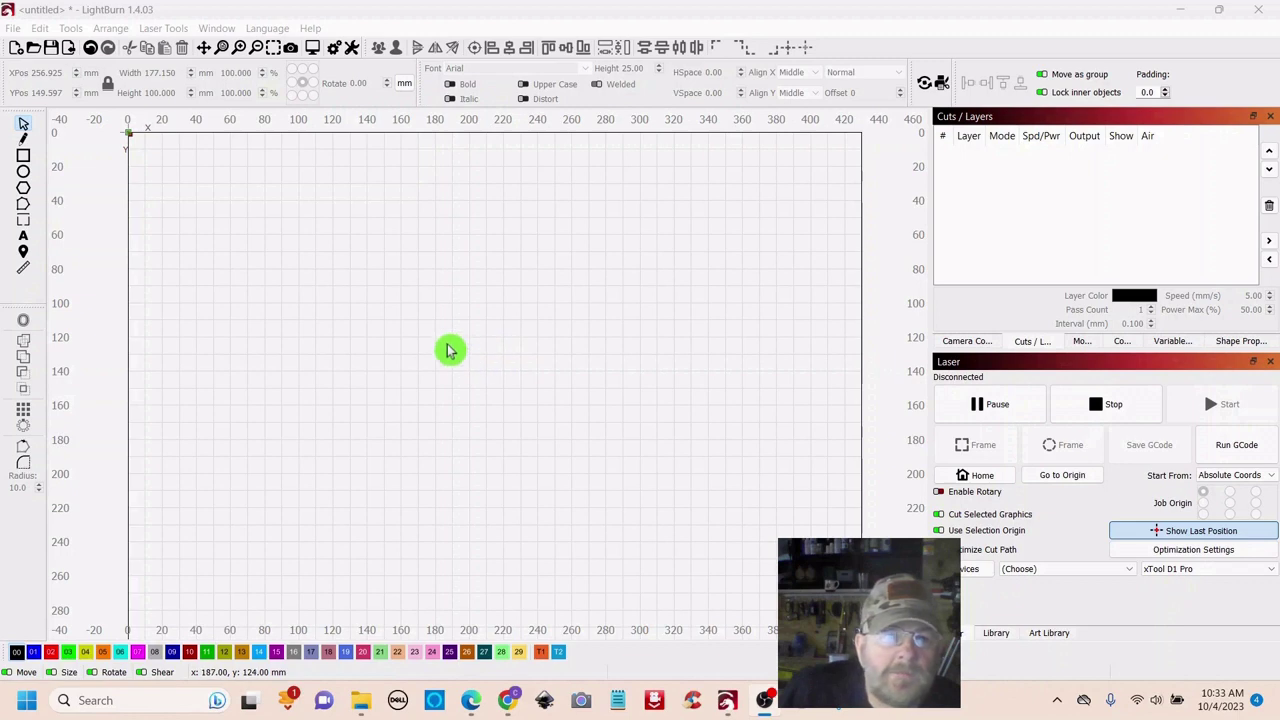
Import the 1_hauntedhouse-sm.svg file into the workspace
click(68, 50)
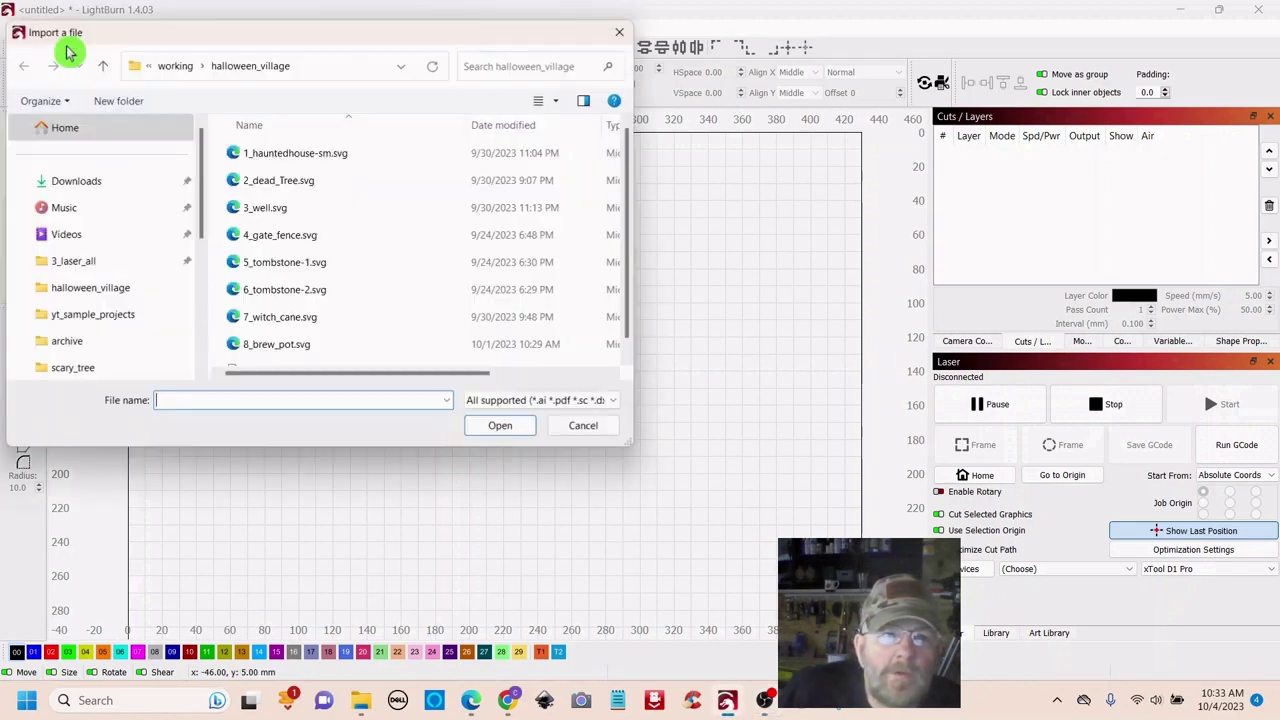
double_click(278, 155)
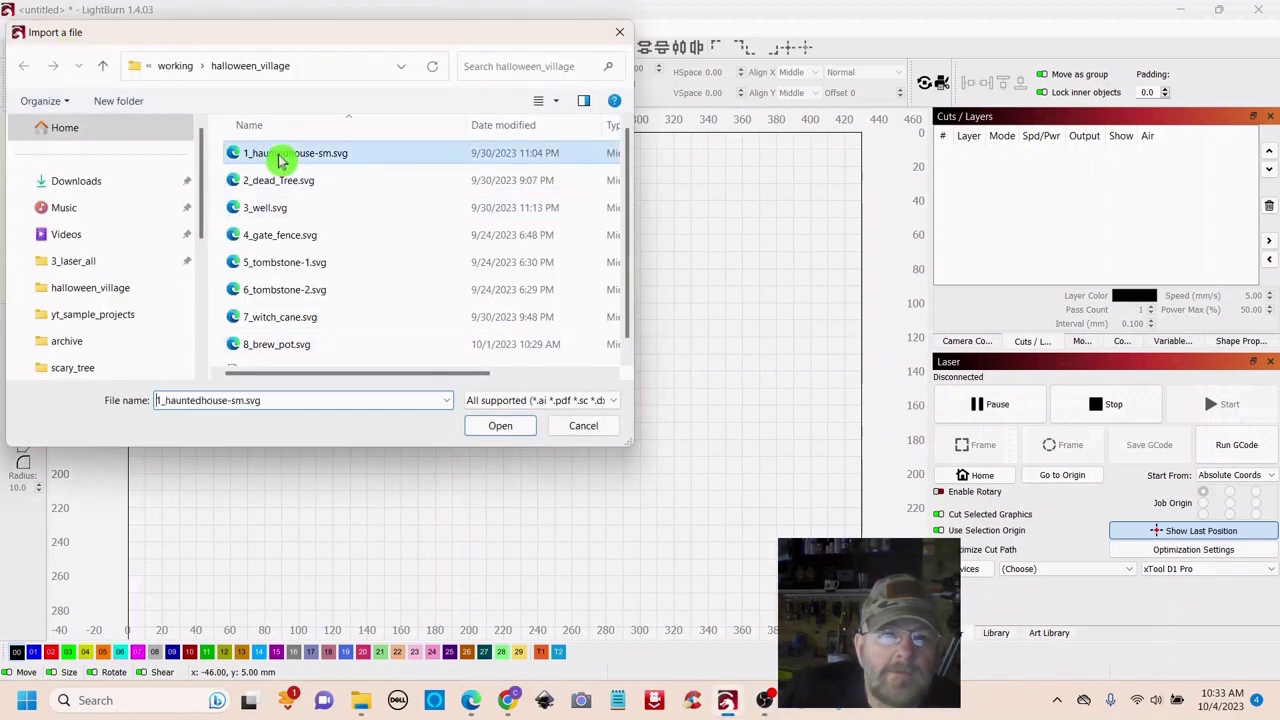
scroll(655, 352, up, 3)
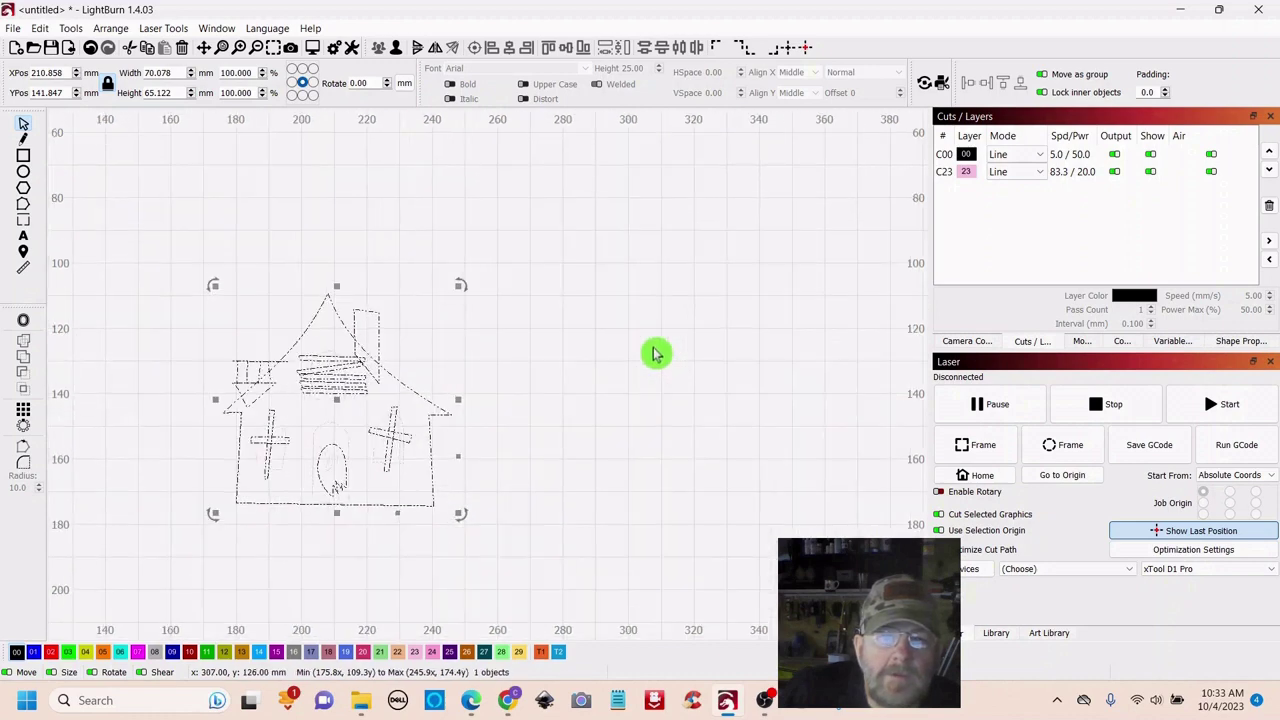
Rotate the imported haunted house by about 1.7 degrees to straighten its base line
drag(600, 486, 789, 447)
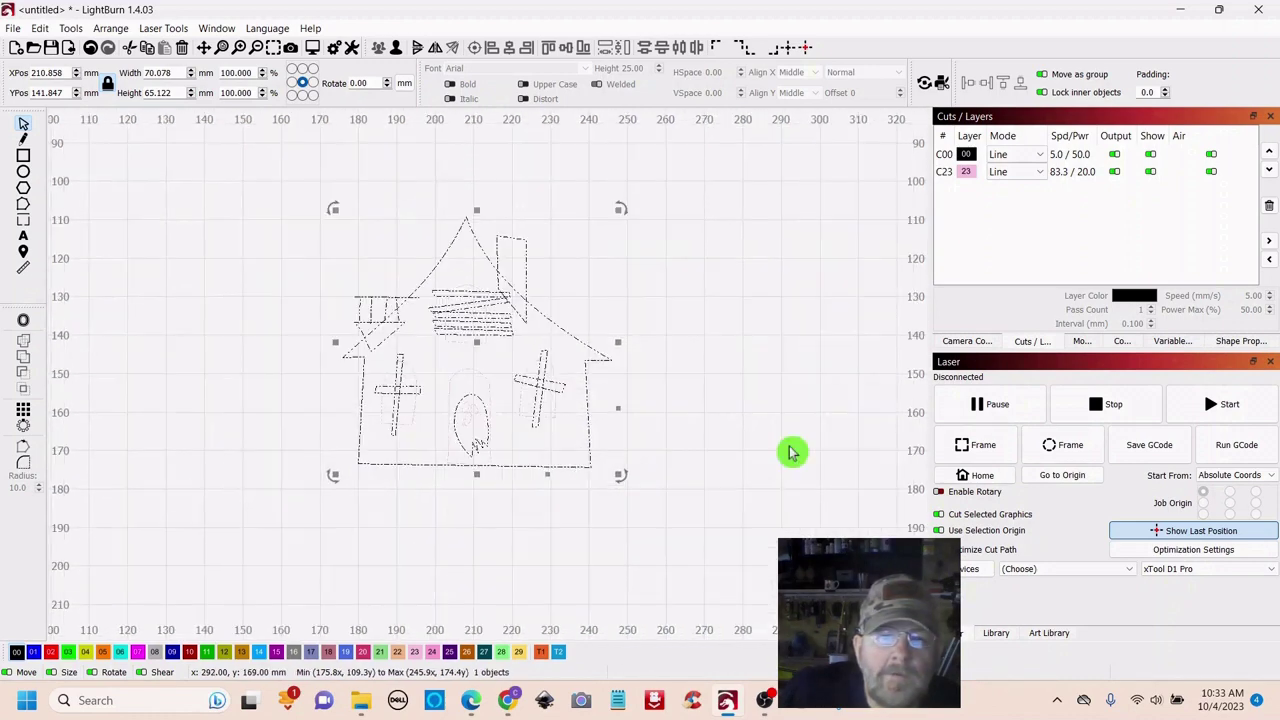
scroll(750, 373, up, 2)
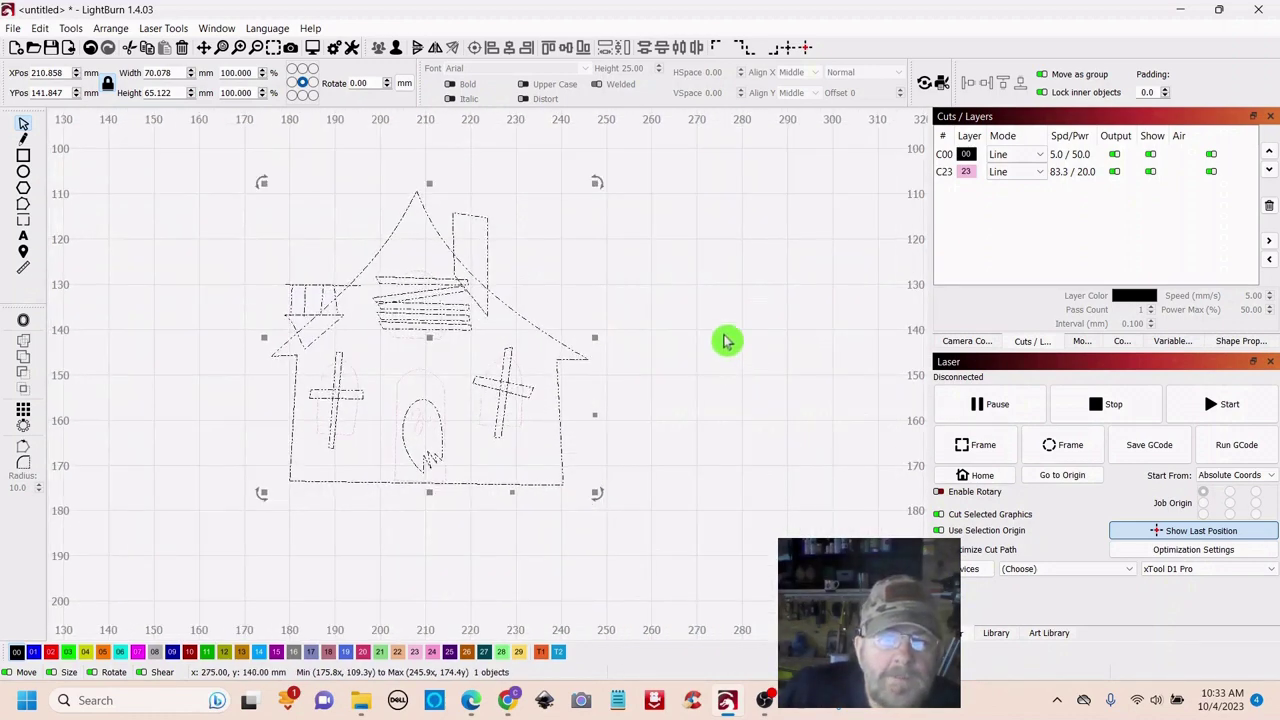
scroll(532, 520, up, 3)
scroll(540, 527, up, 1)
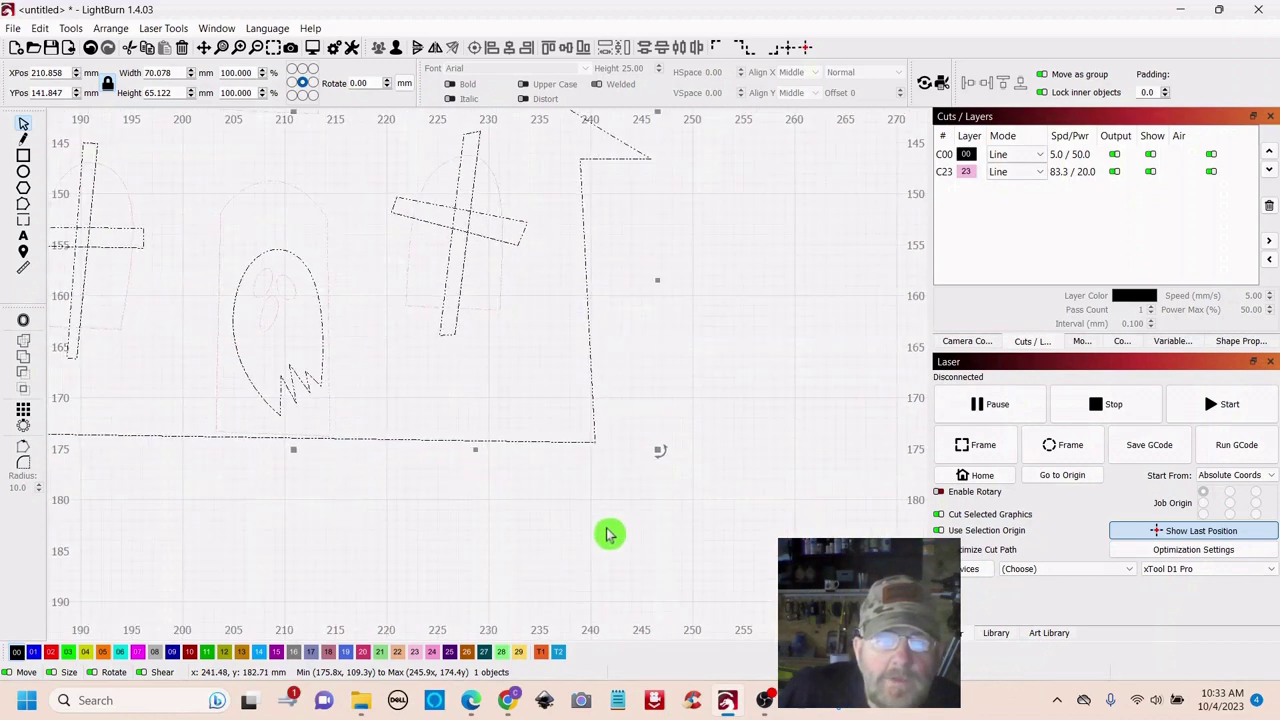
drag(609, 534, 802, 534)
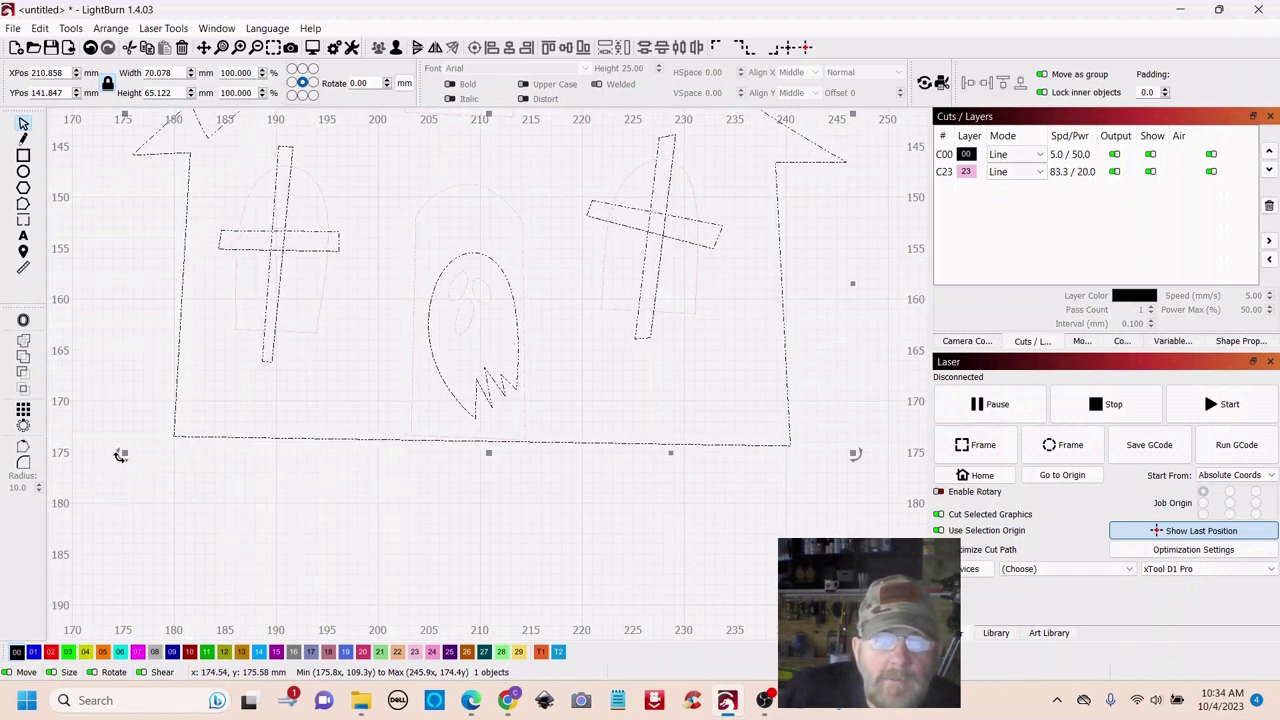
drag(120, 454, 128, 469)
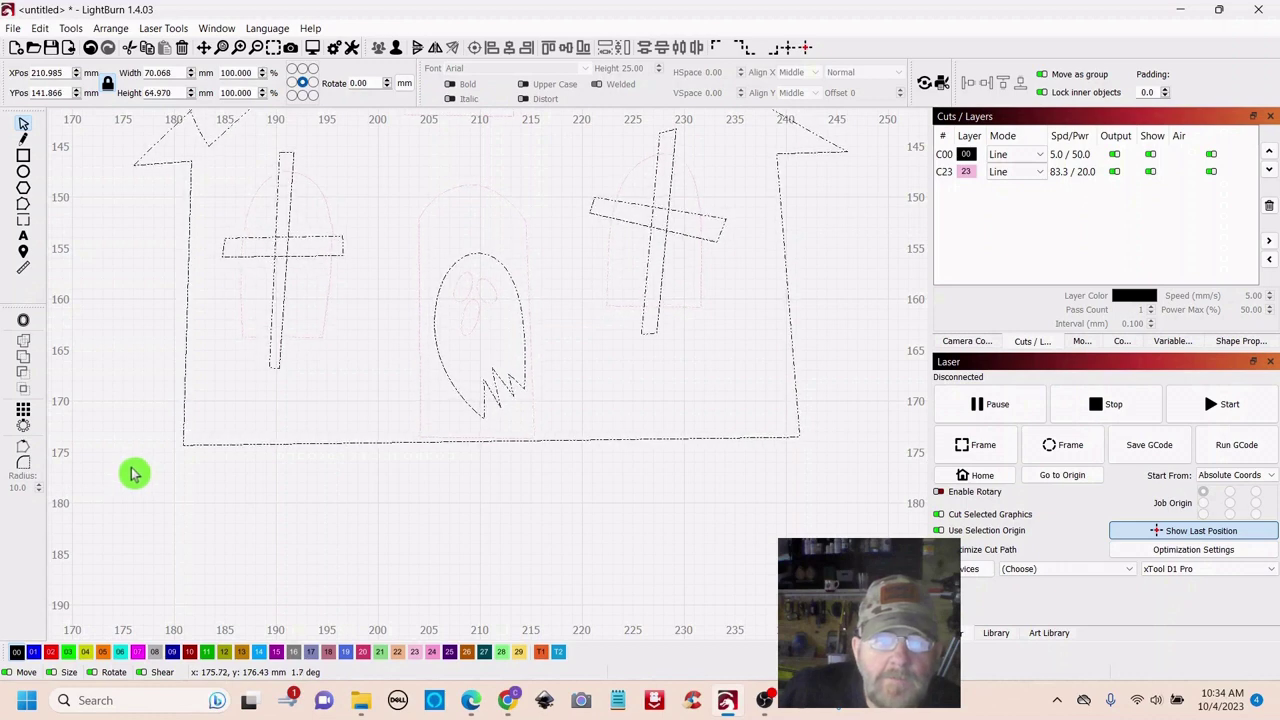
drag(134, 474, 133, 474)
Move the house to about X 210, Y 148 mm and rotate it slightly so its base lies level on the 180 mm grid line
scroll(478, 250, down, 4)
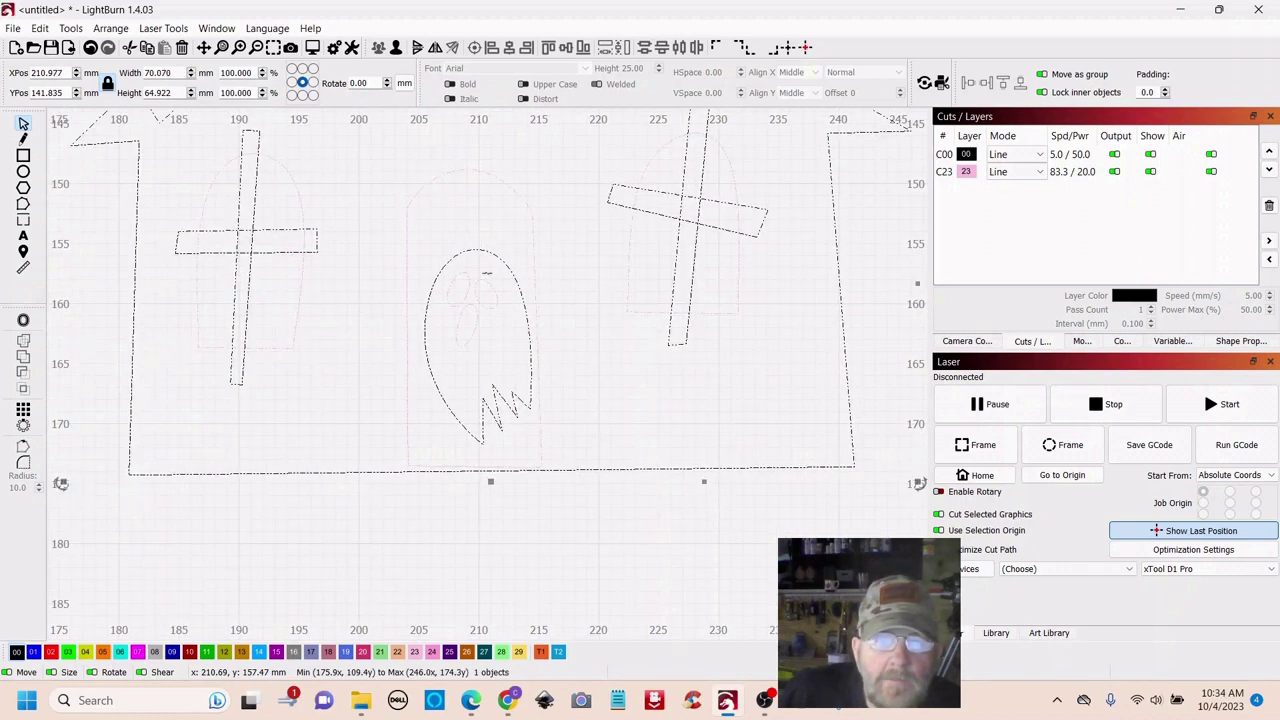
scroll(484, 276, down, 4)
scroll(490, 275, up, 4)
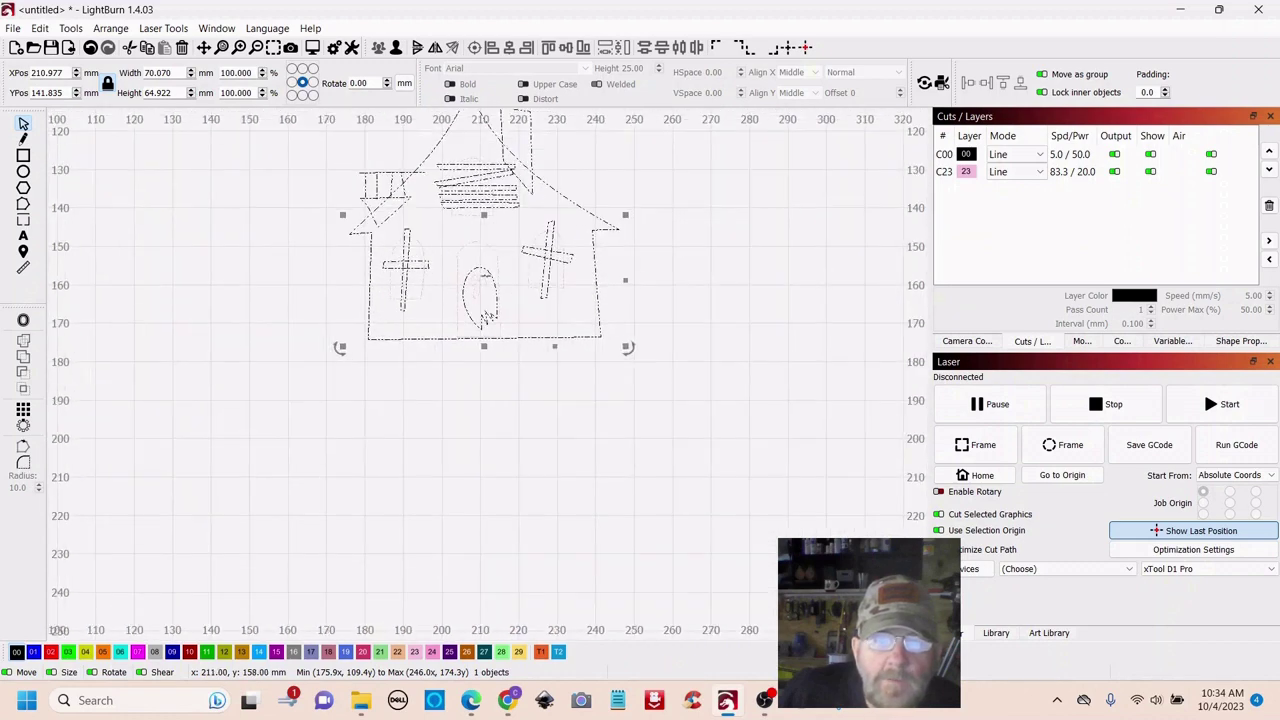
scroll(505, 267, up, 3)
scroll(506, 266, down, 3)
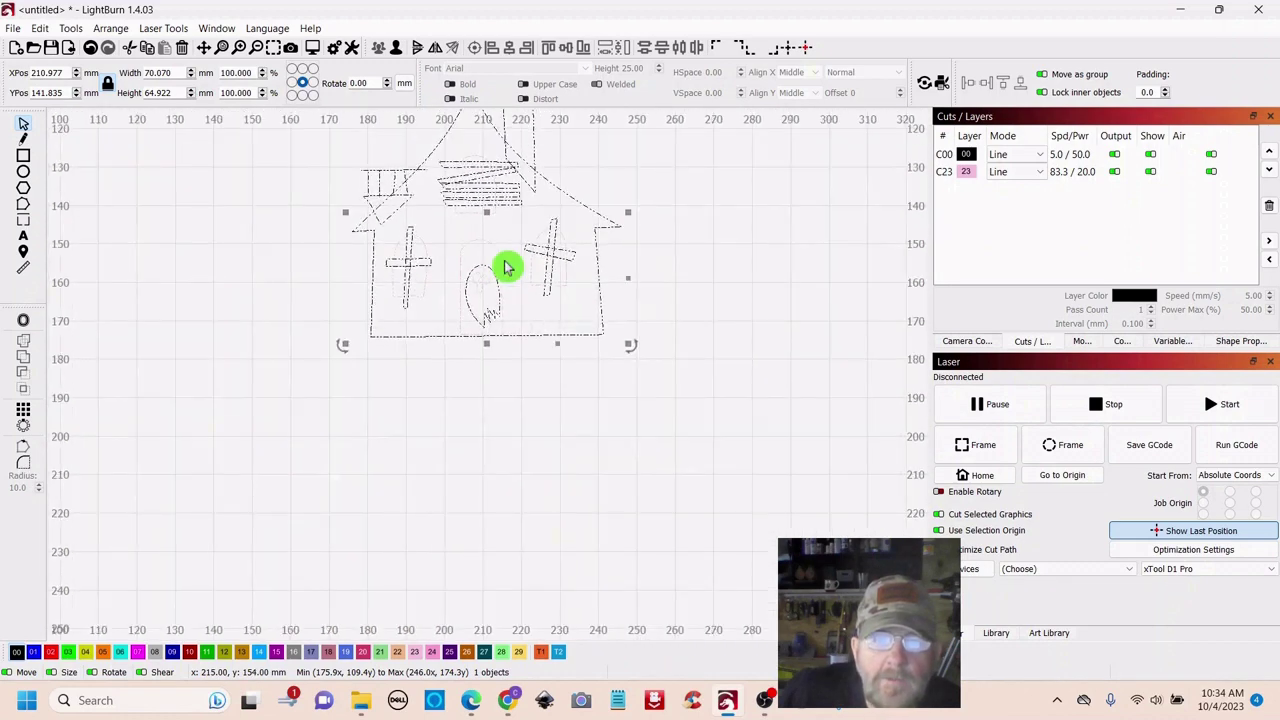
scroll(506, 266, up, 3)
mouse_move(497, 305)
mouse_down()
mouse_move(640, 418)
mouse_move(480, 430)
mouse_move(520, 420)
mouse_move(455, 366)
mouse_move(549, 369)
mouse_up()
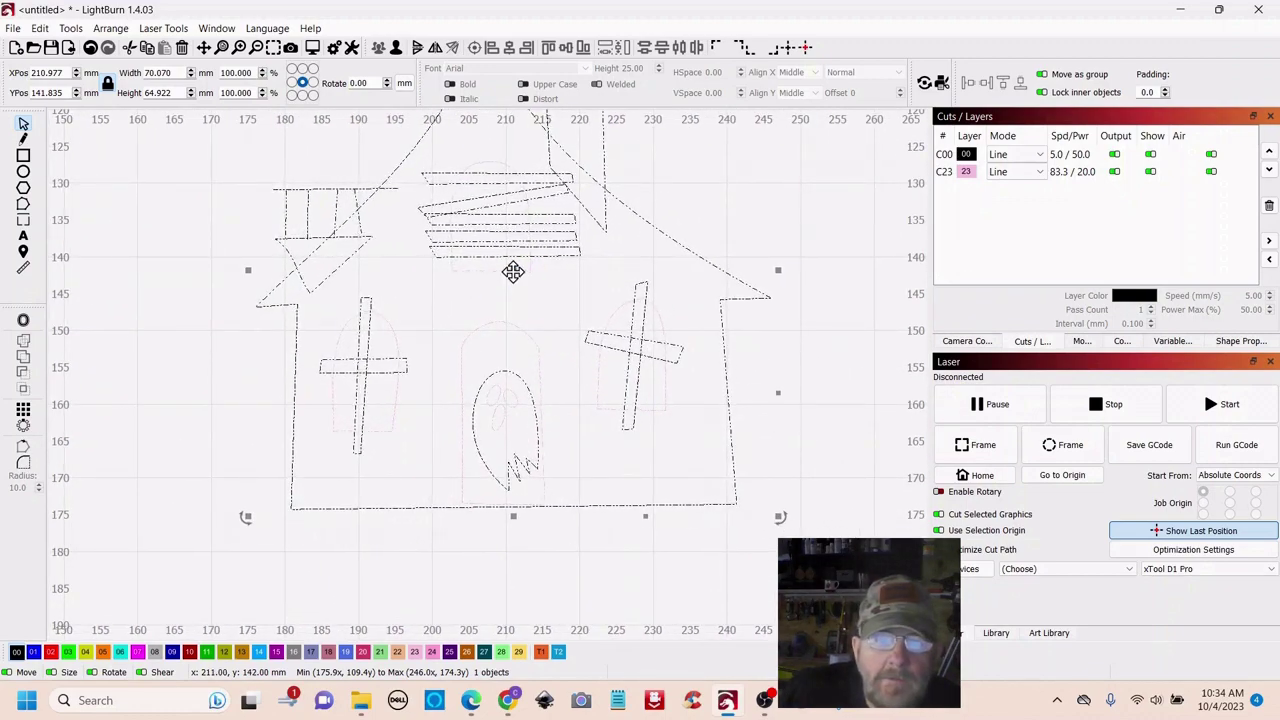
drag(513, 271, 506, 318)
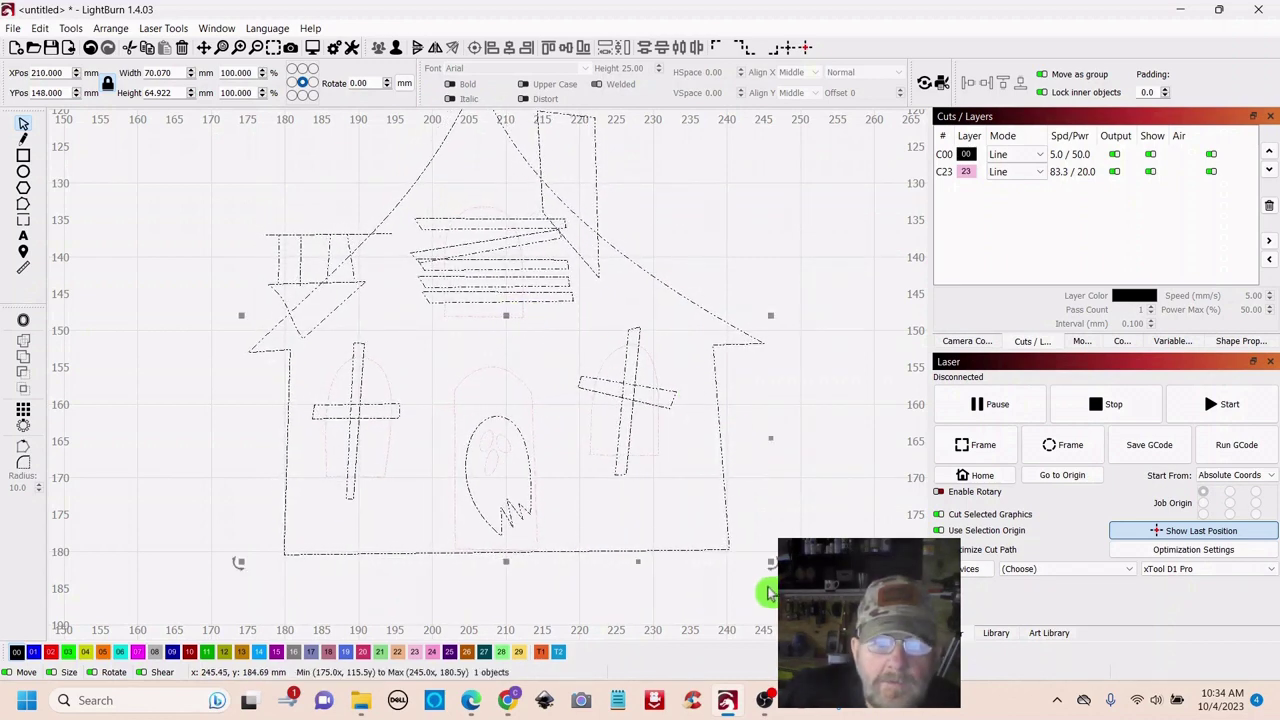
drag(770, 565, 773, 578)
click(689, 603)
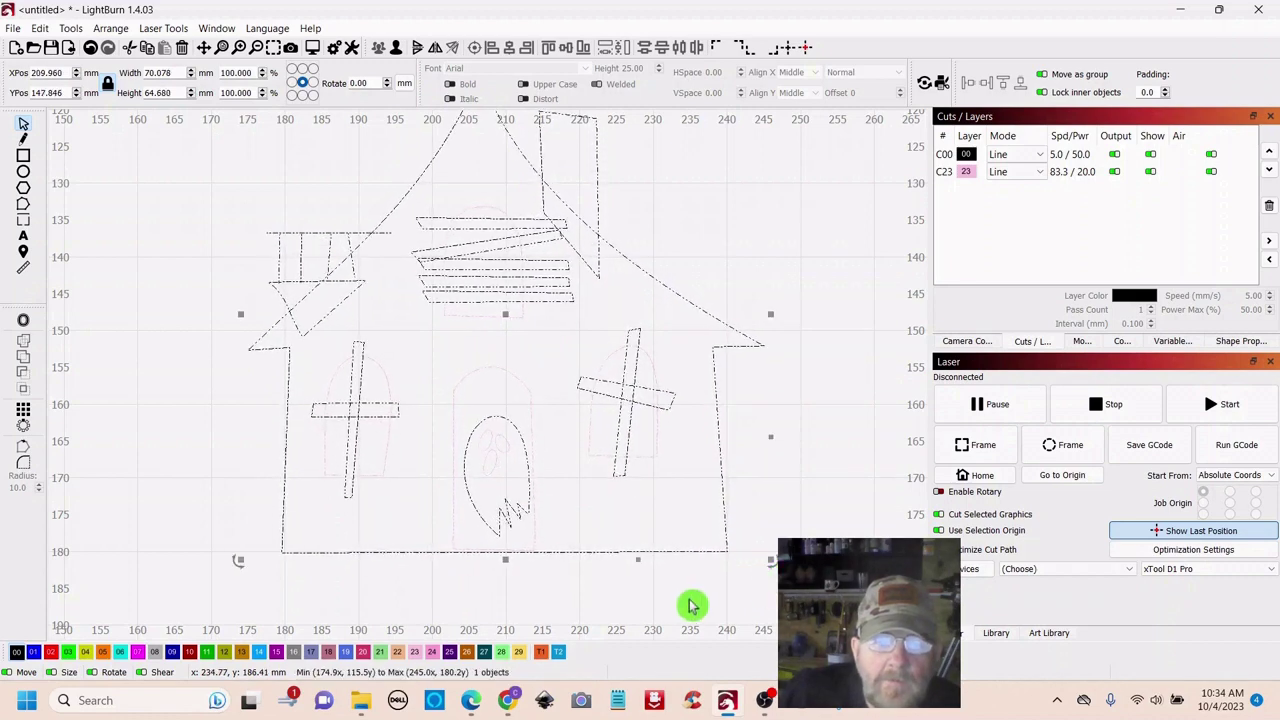
Assign the entire haunted house artwork to the red layer 02
scroll(695, 597, down, 5)
drag(790, 522, 677, 408)
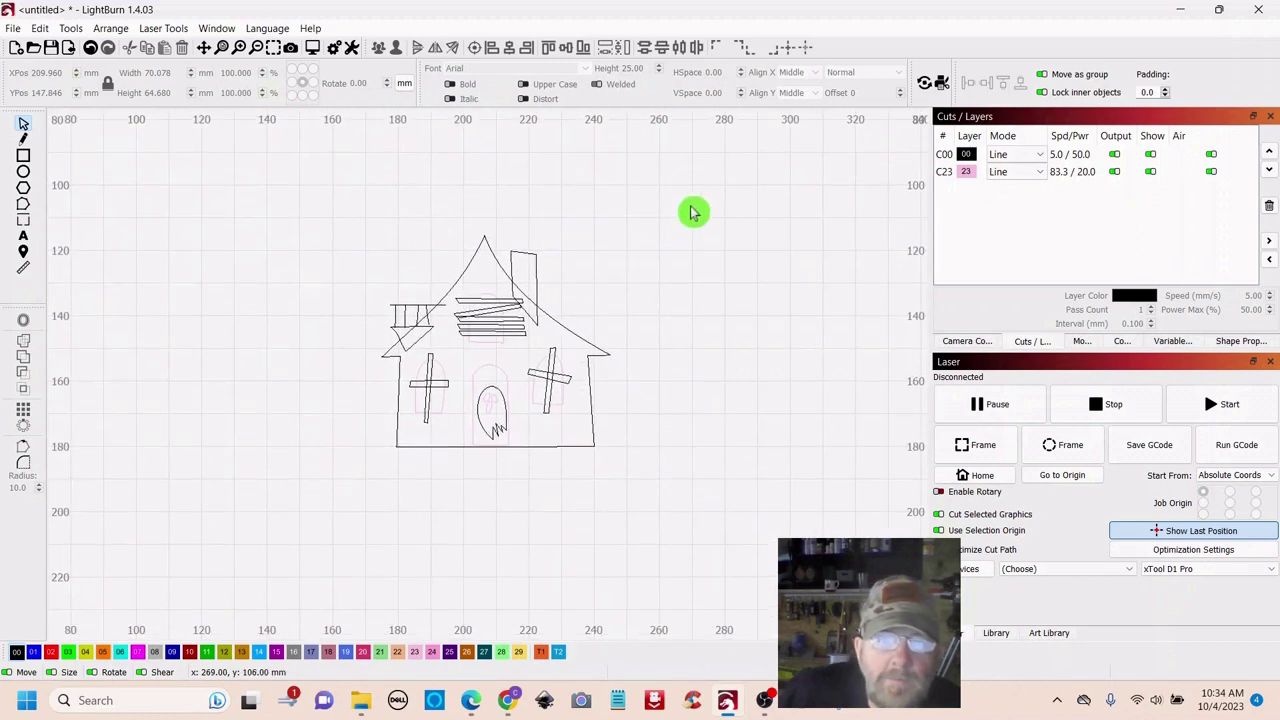
drag(688, 202, 323, 493)
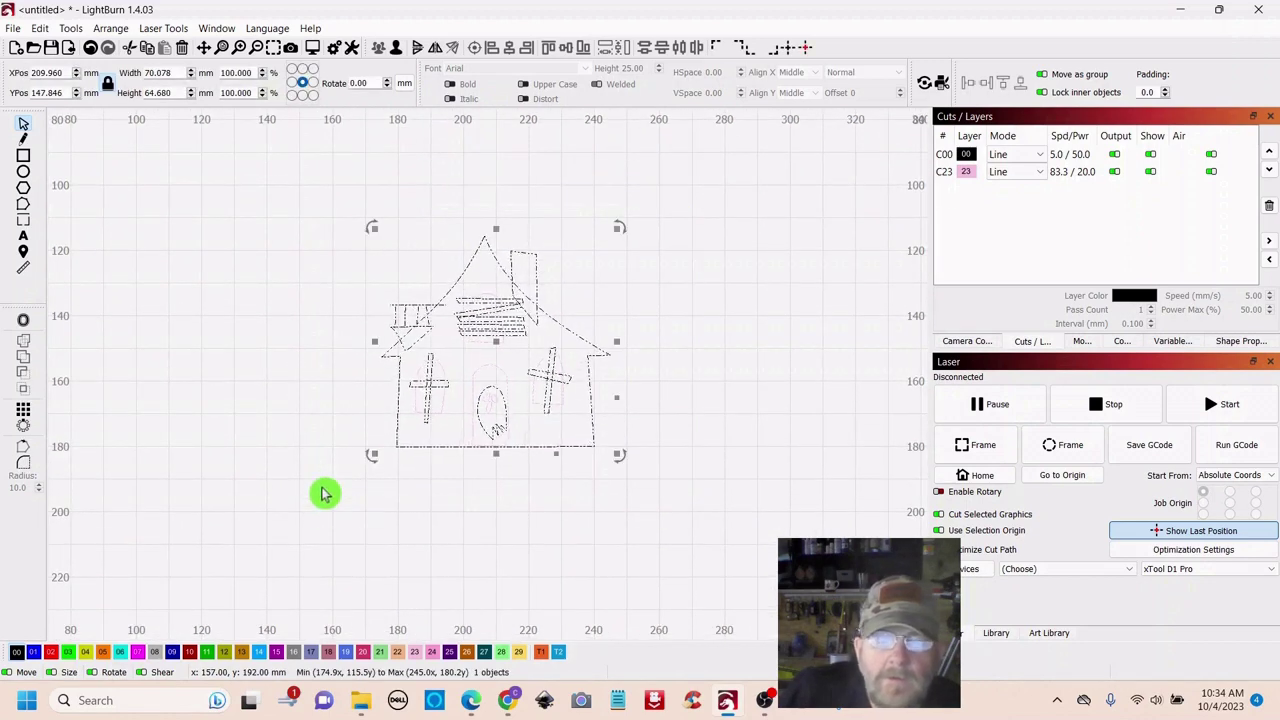
click(51, 652)
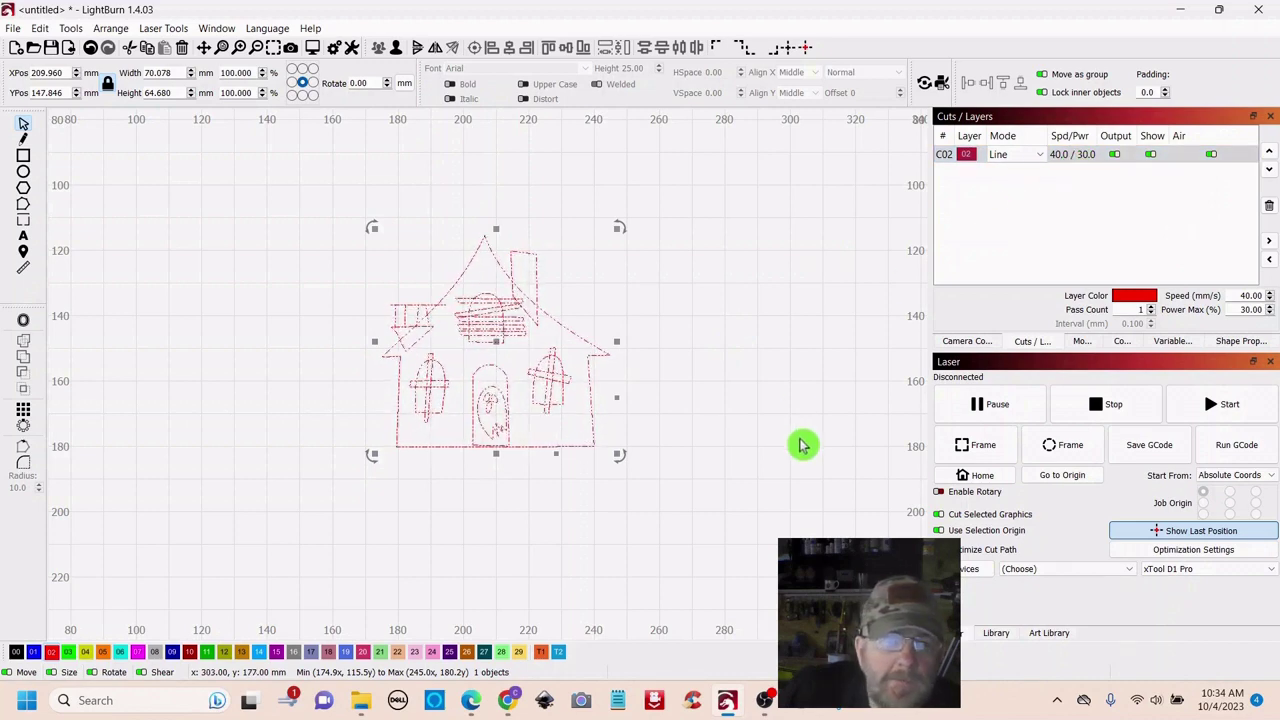
Offset the whole house outward by 0.50 mm with round corners and outer shapes only, keeping the original objects
scroll(800, 442, up, 2)
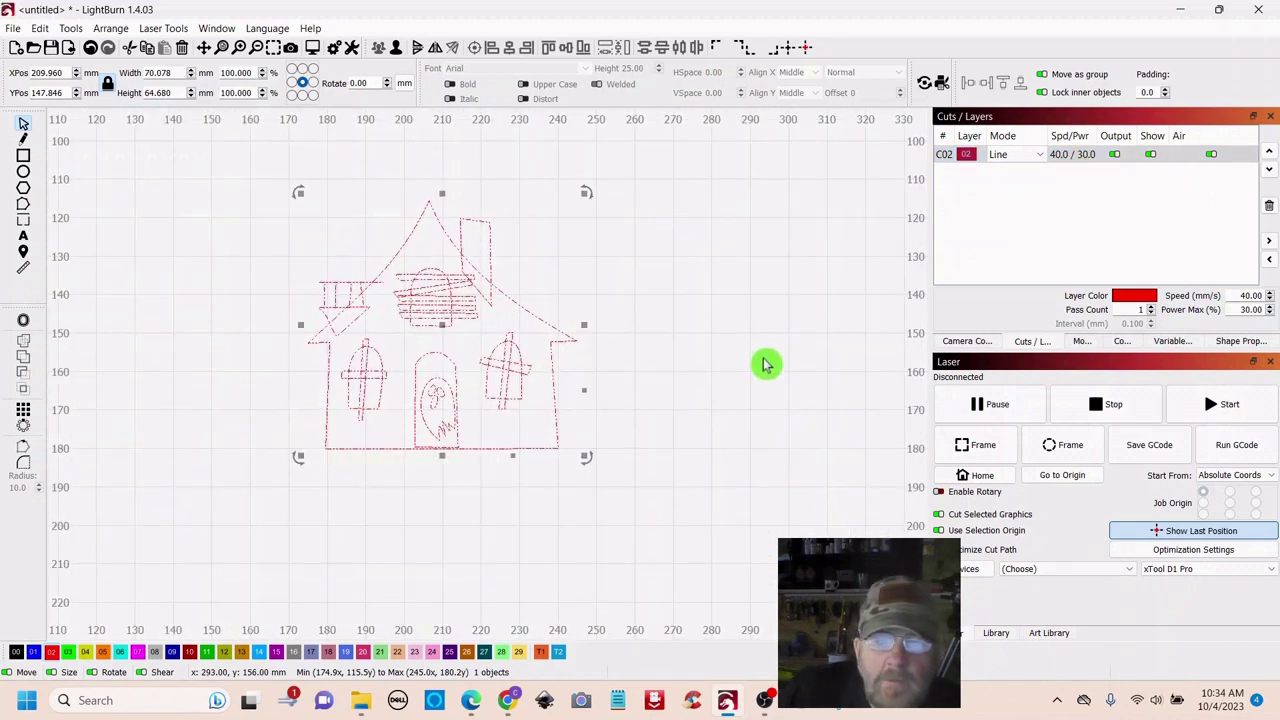
drag(766, 363, 780, 426)
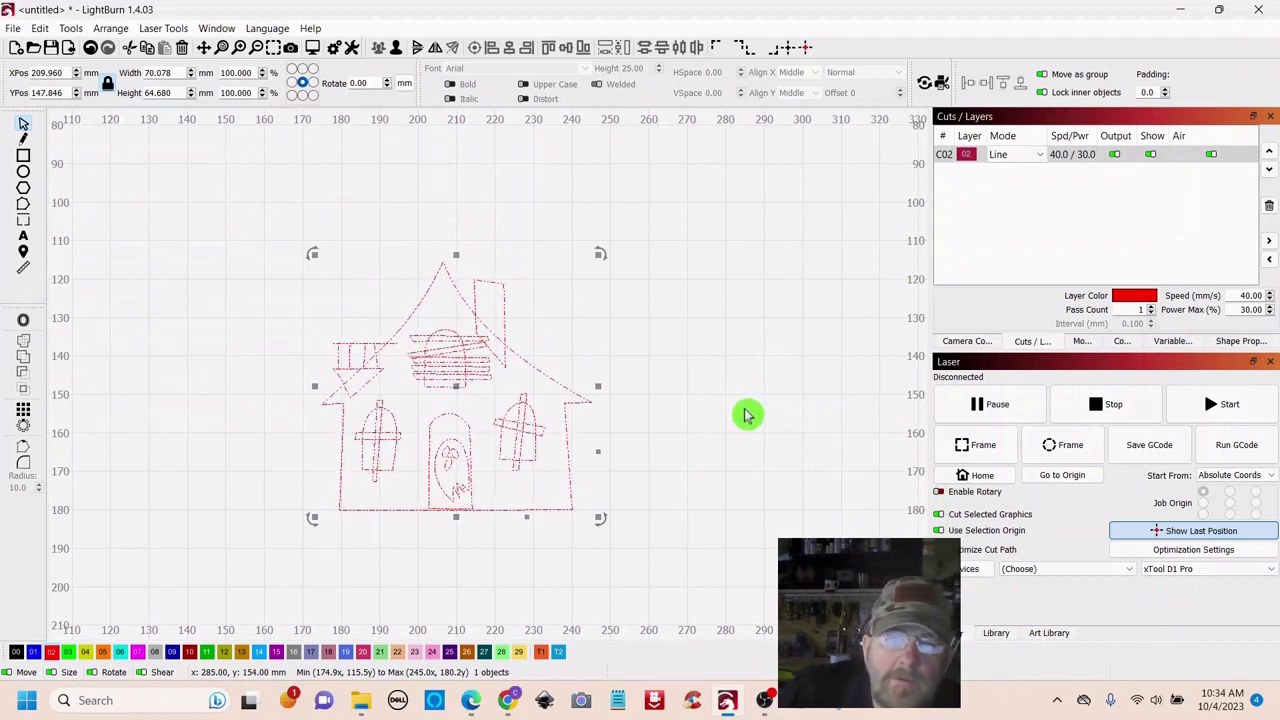
drag(743, 436, 760, 407)
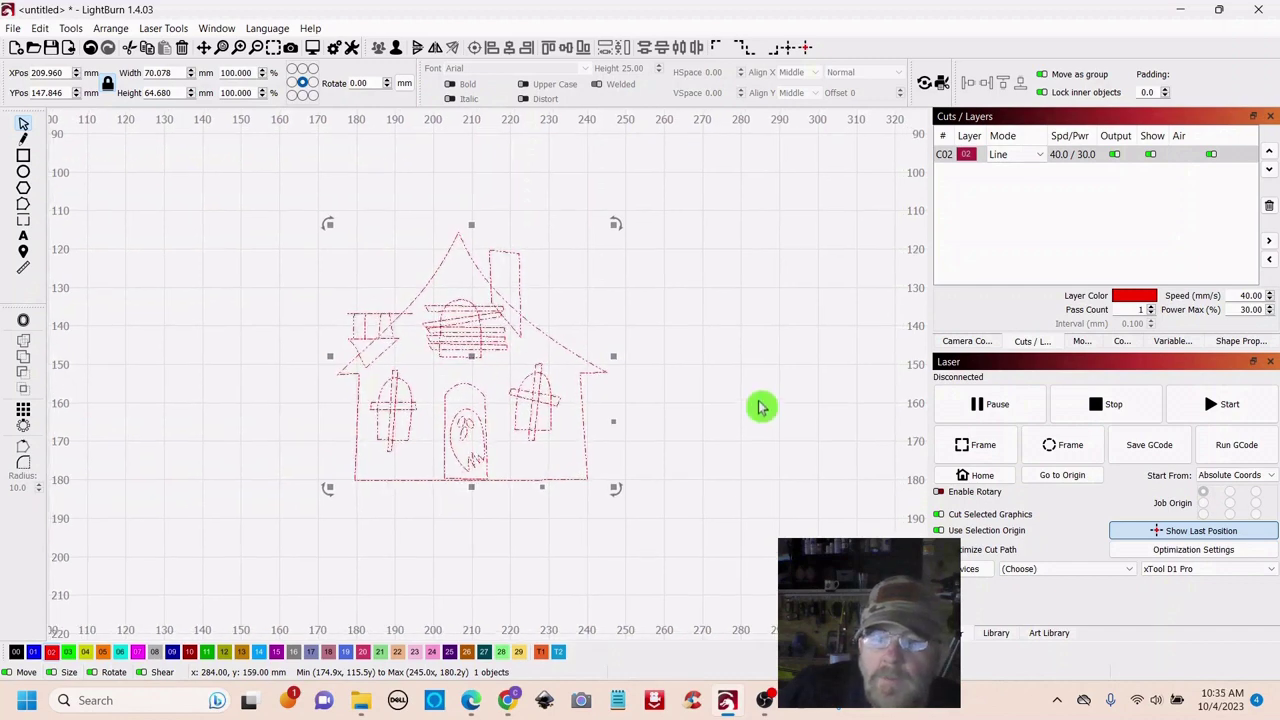
click(749, 334)
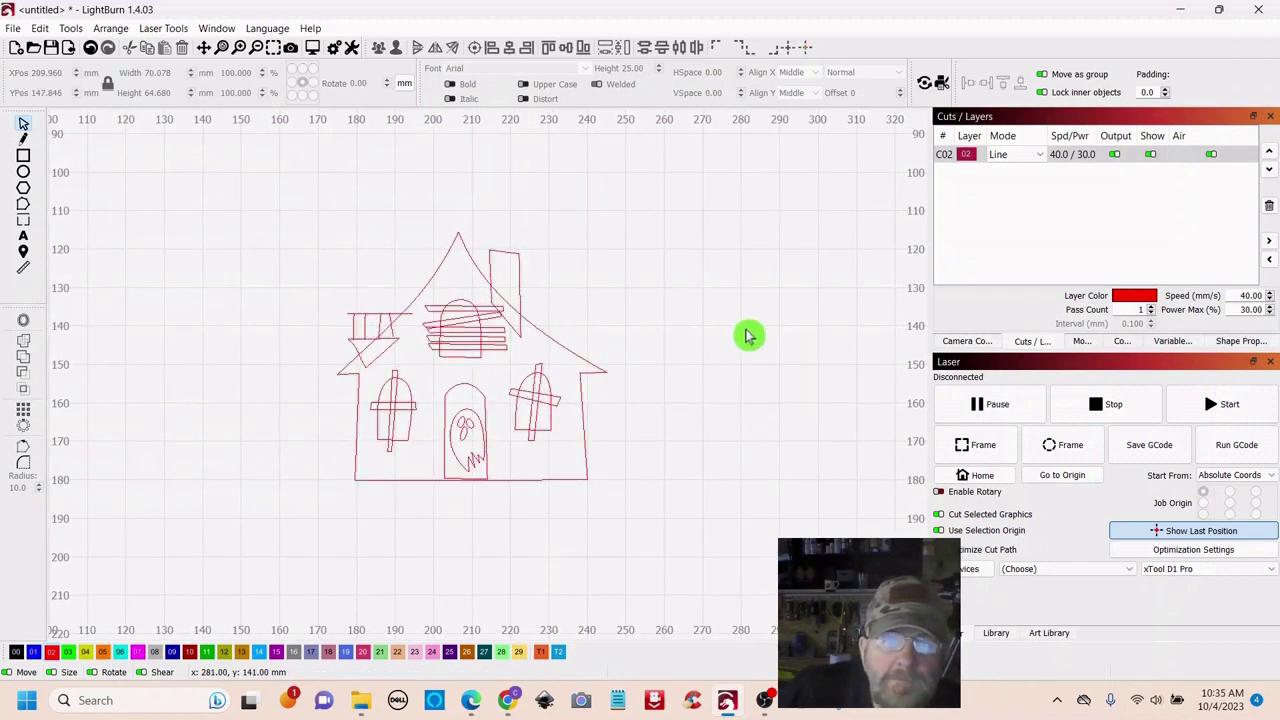
drag(726, 184, 284, 540)
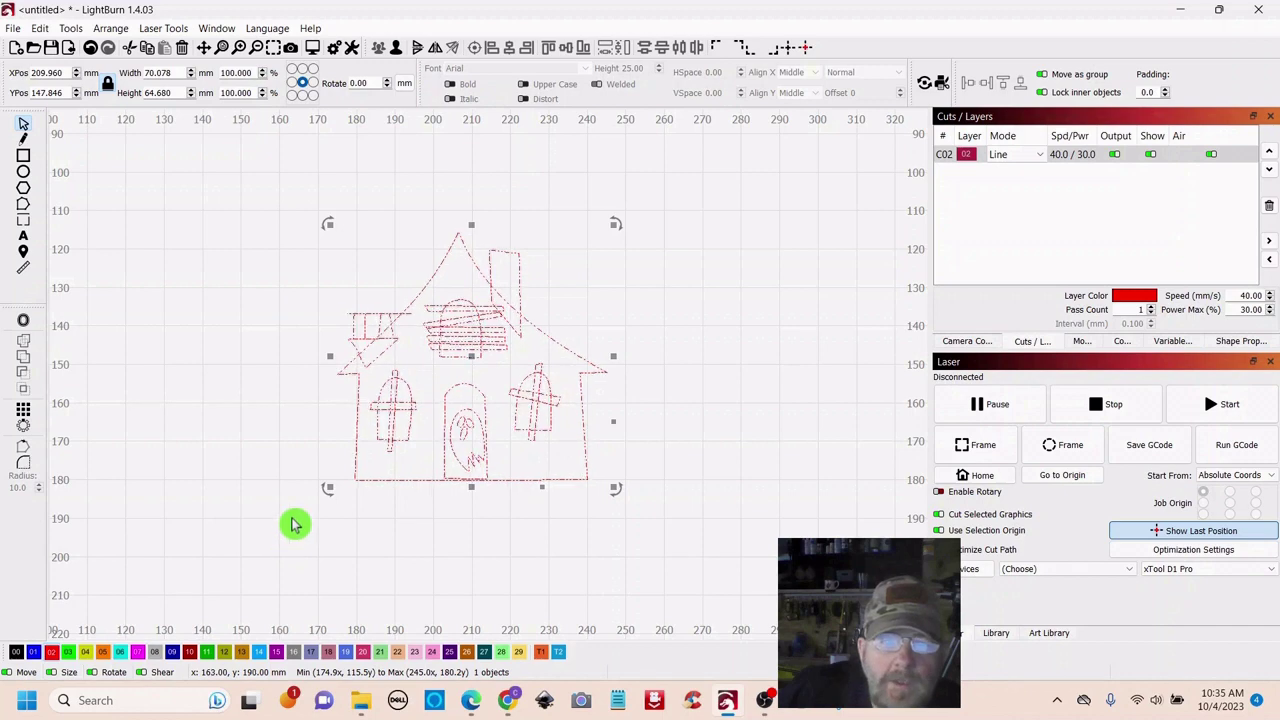
click(24, 325)
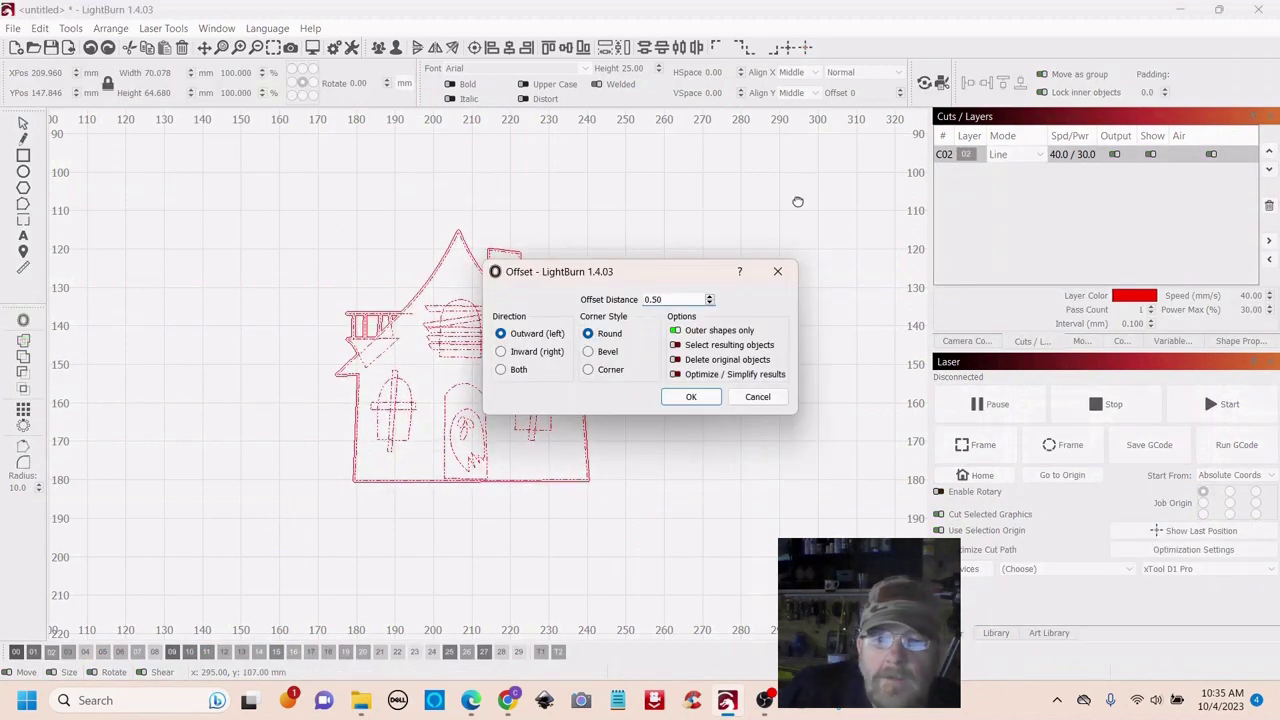
click(674, 331)
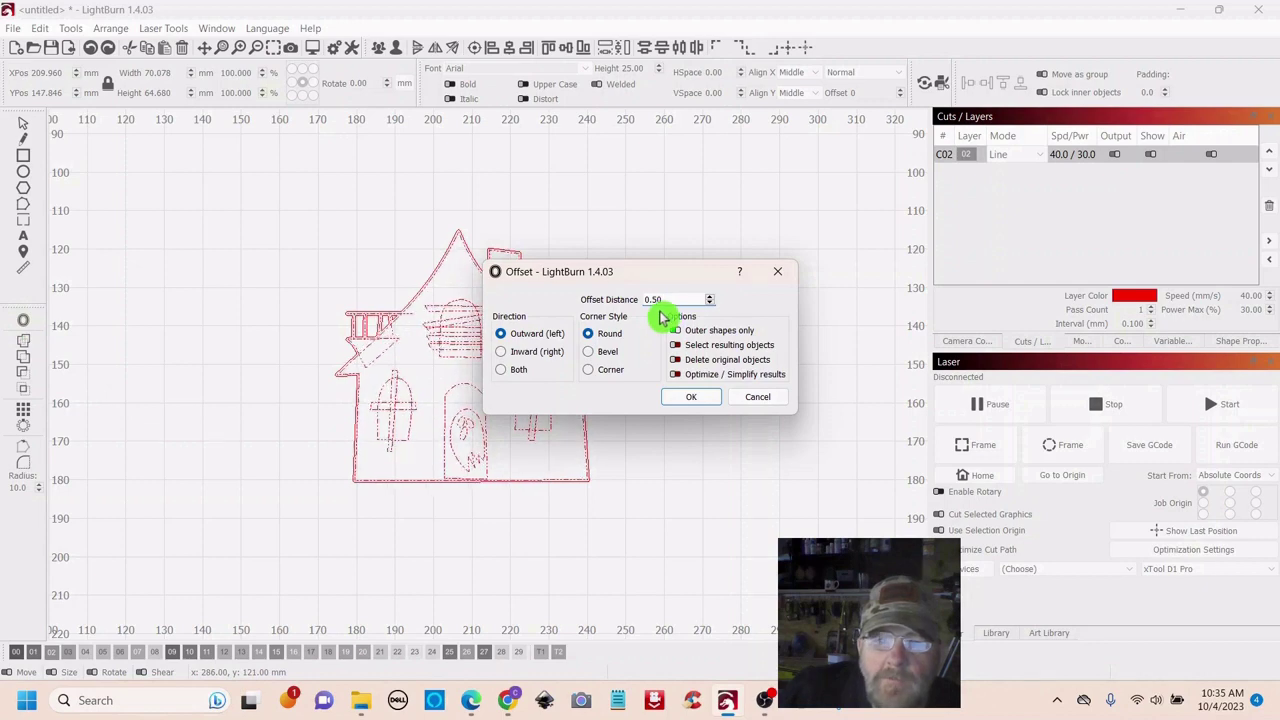
click(675, 330)
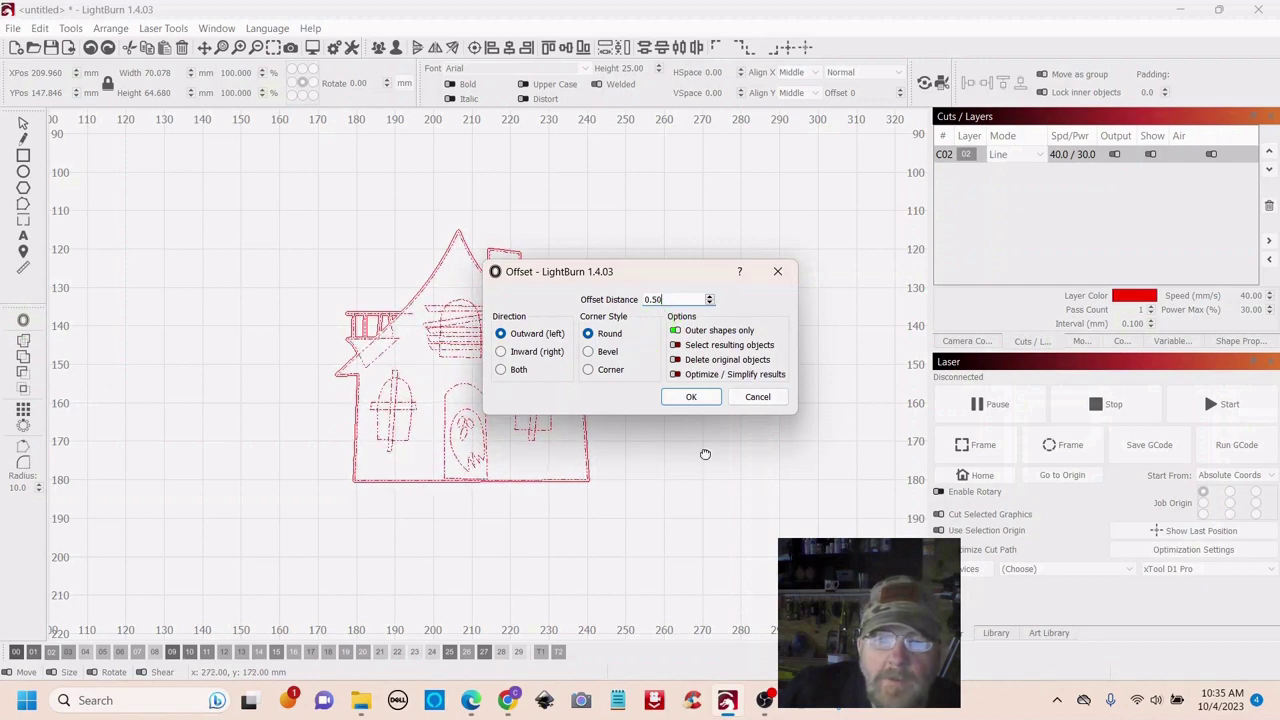
click(690, 403)
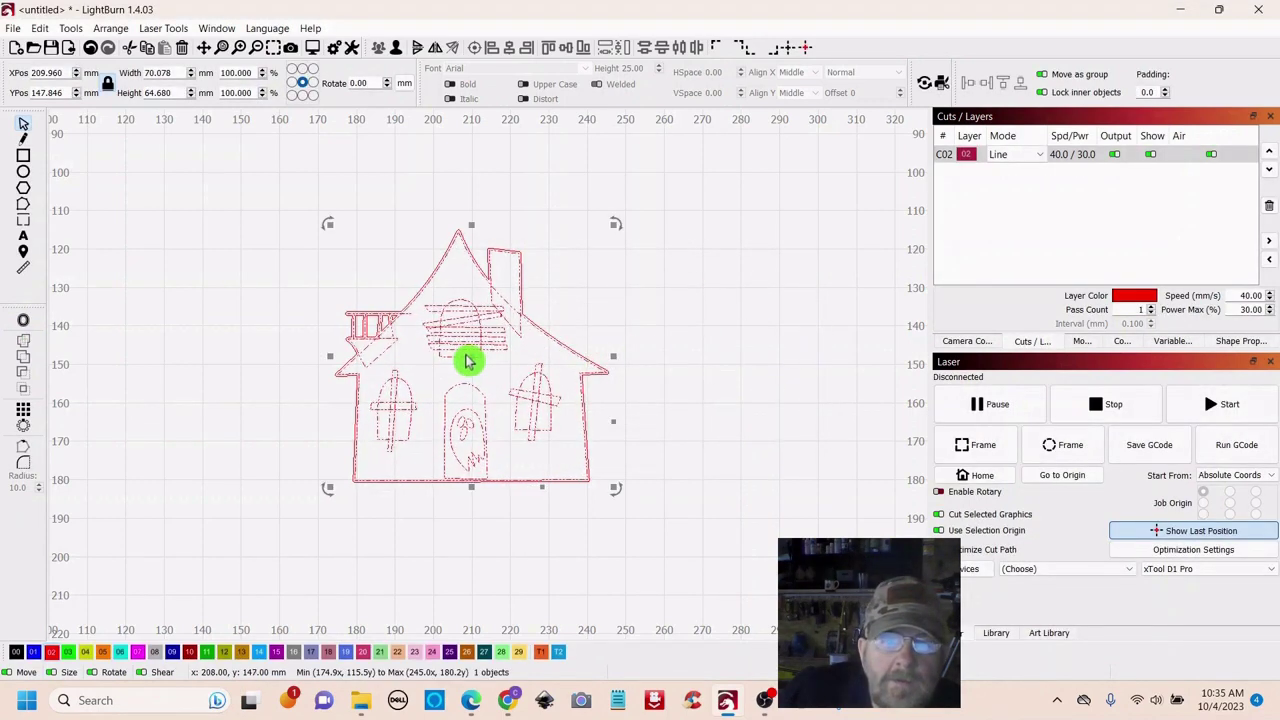
Move the original house clear of the offset outline to about X 288, Y 140 mm, and assign the outline to black layer 00
drag(470, 354, 774, 331)
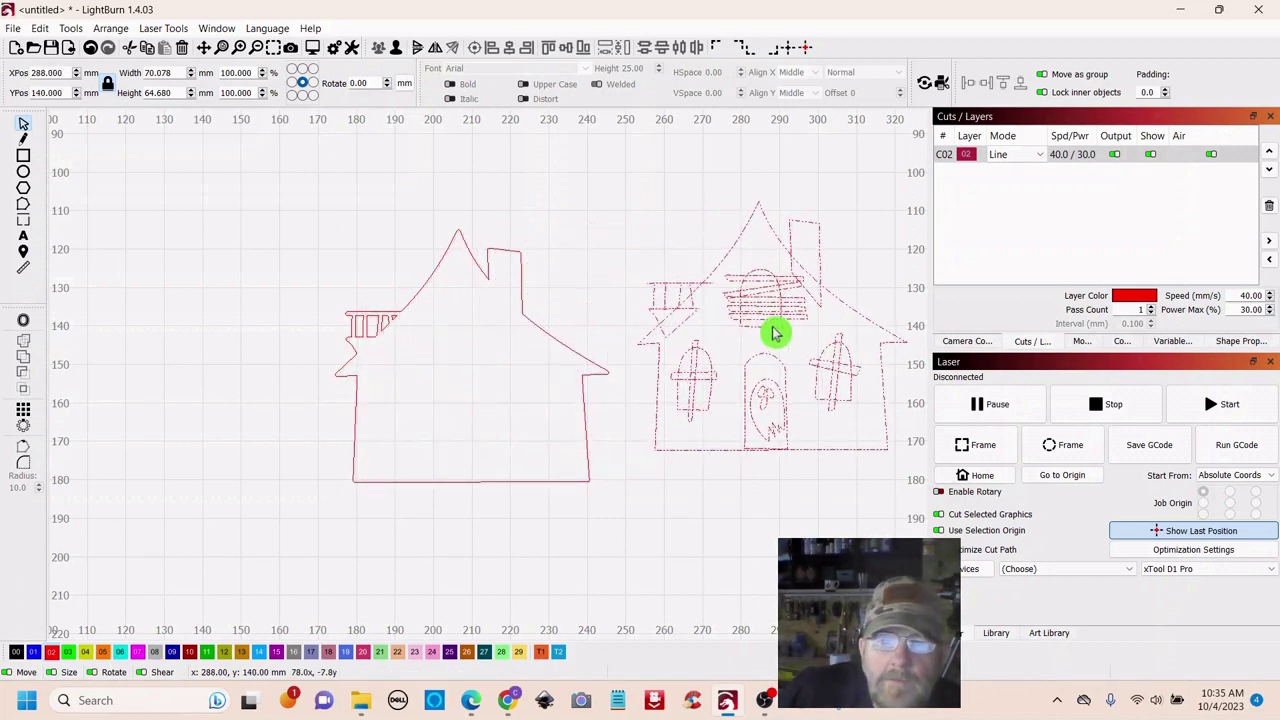
click(552, 208)
click(362, 390)
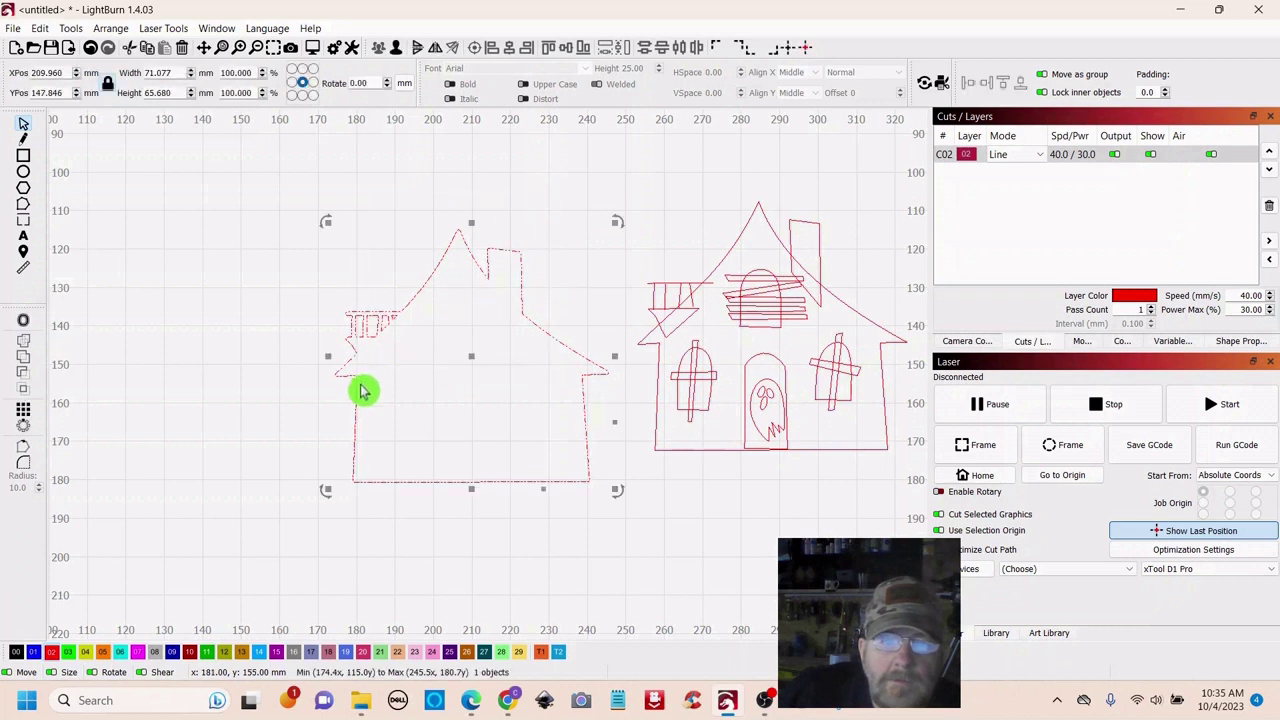
click(16, 653)
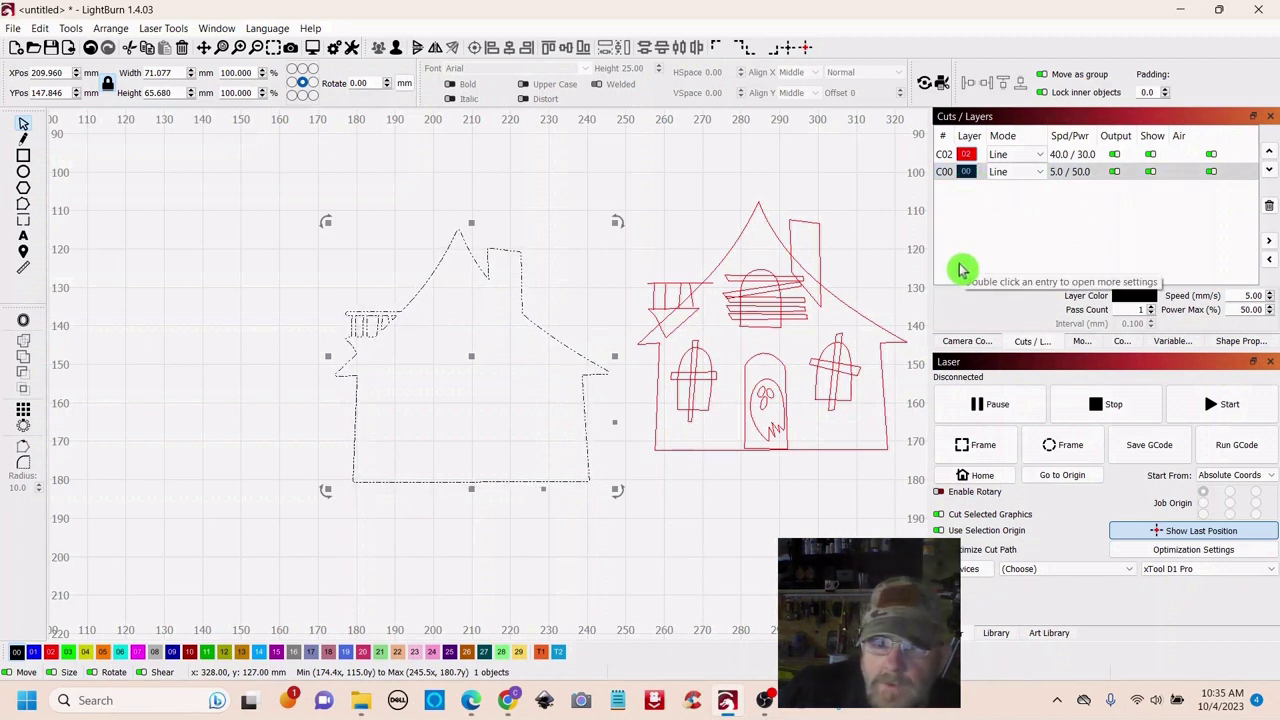
click(213, 390)
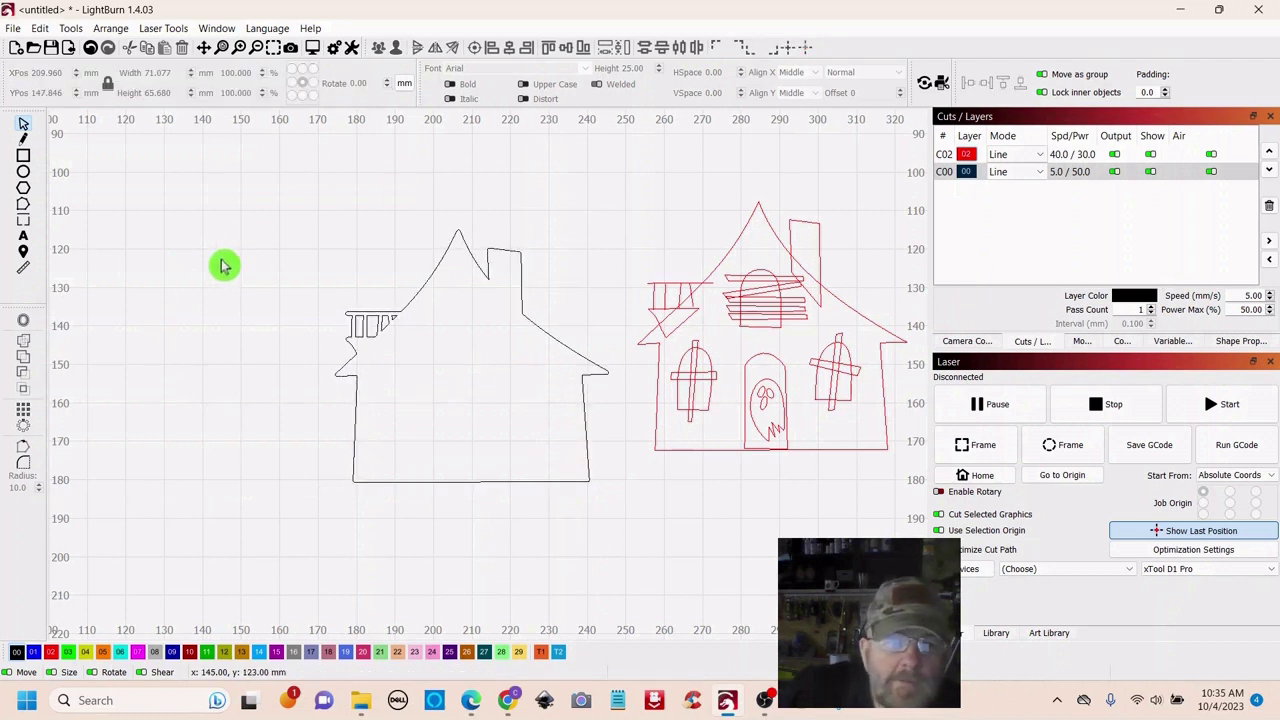
Draw a rectangle just below the black house outline's base and set its size to 45 mm wide by 3 mm high
click(25, 157)
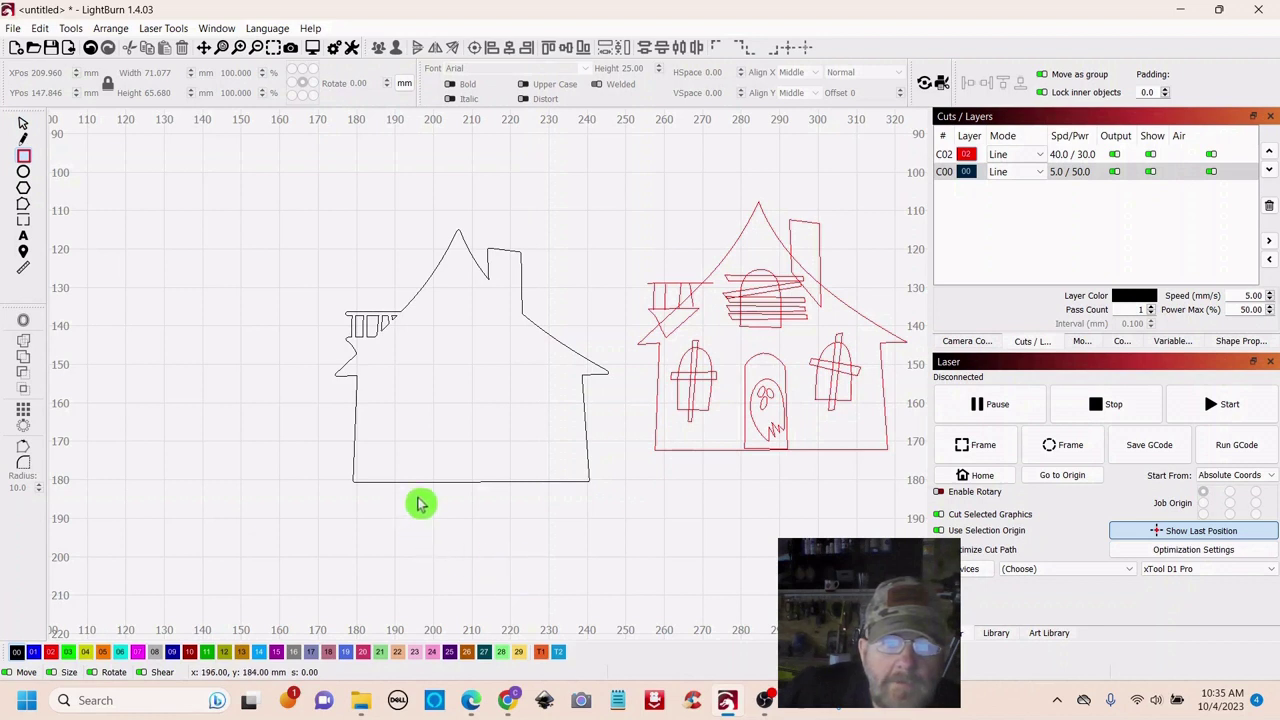
drag(418, 496, 503, 512)
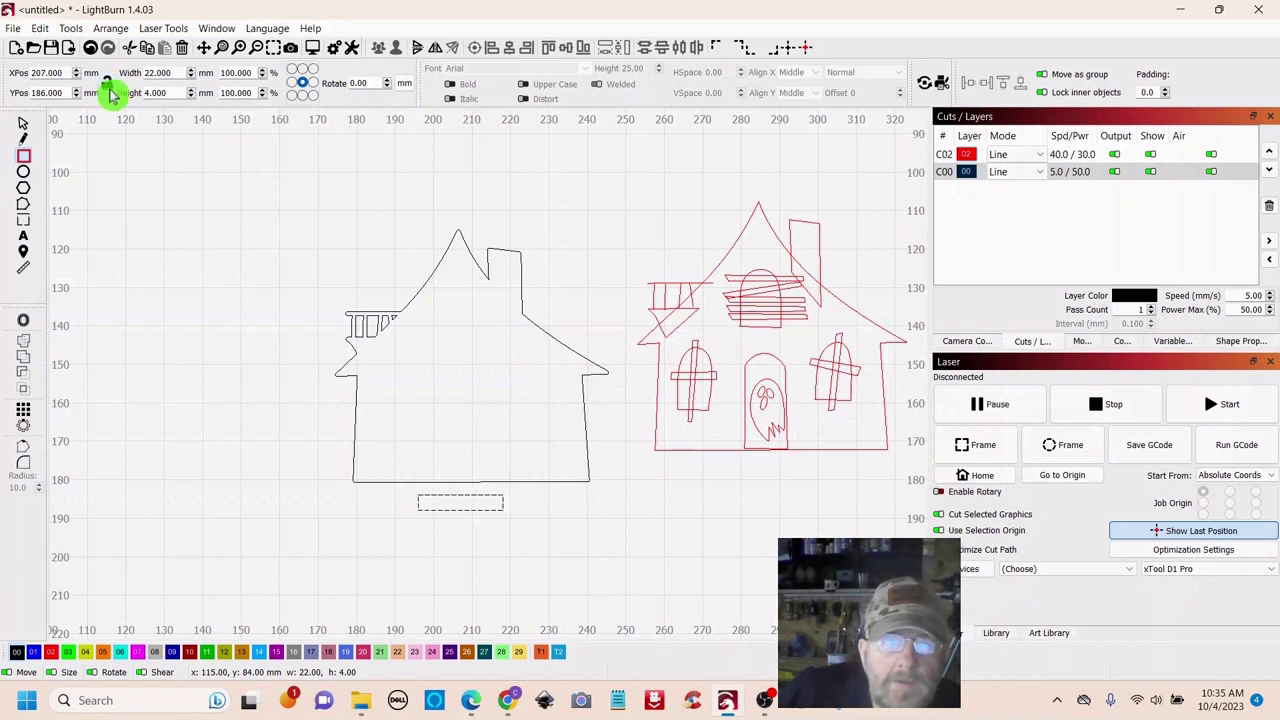
click(178, 74)
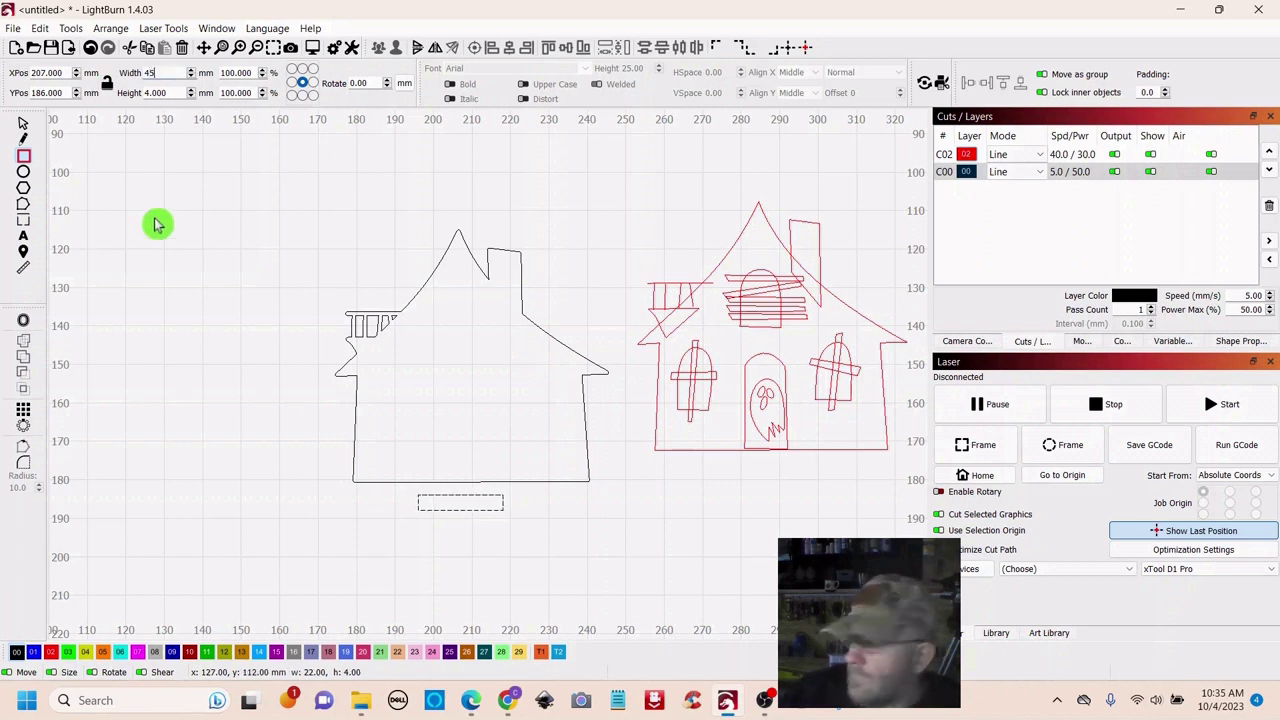
key(Return)
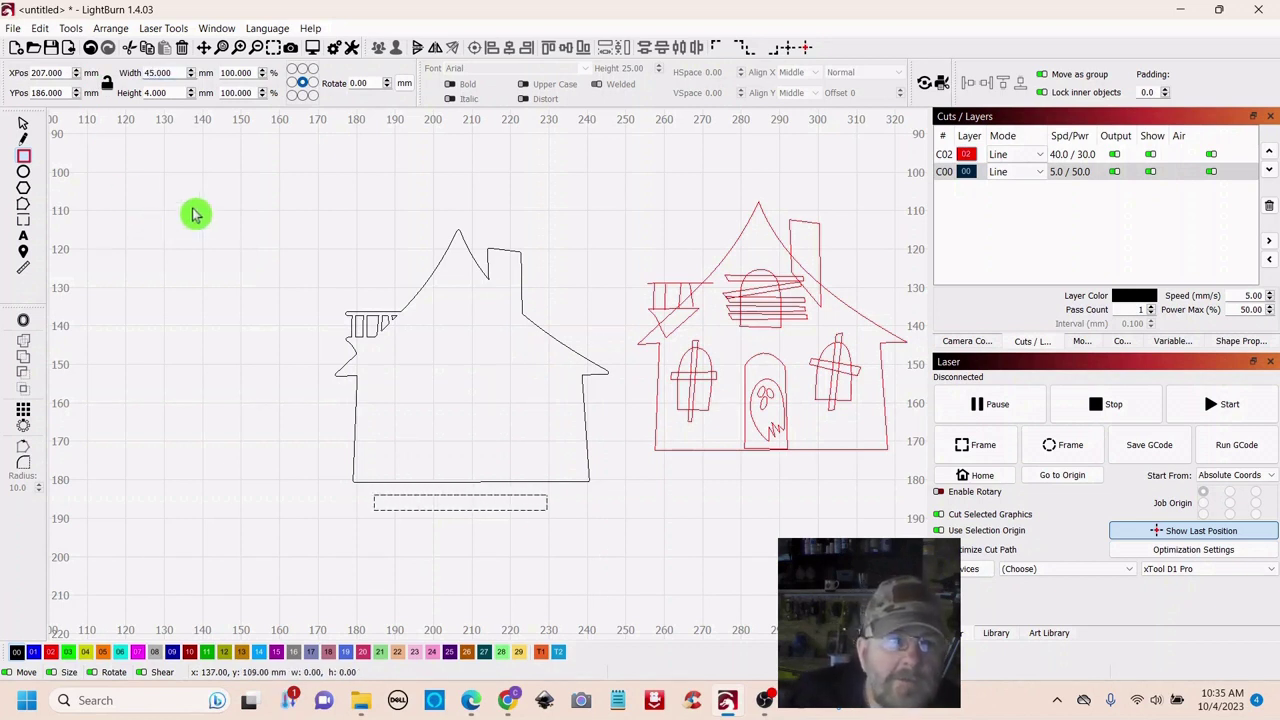
click(175, 93)
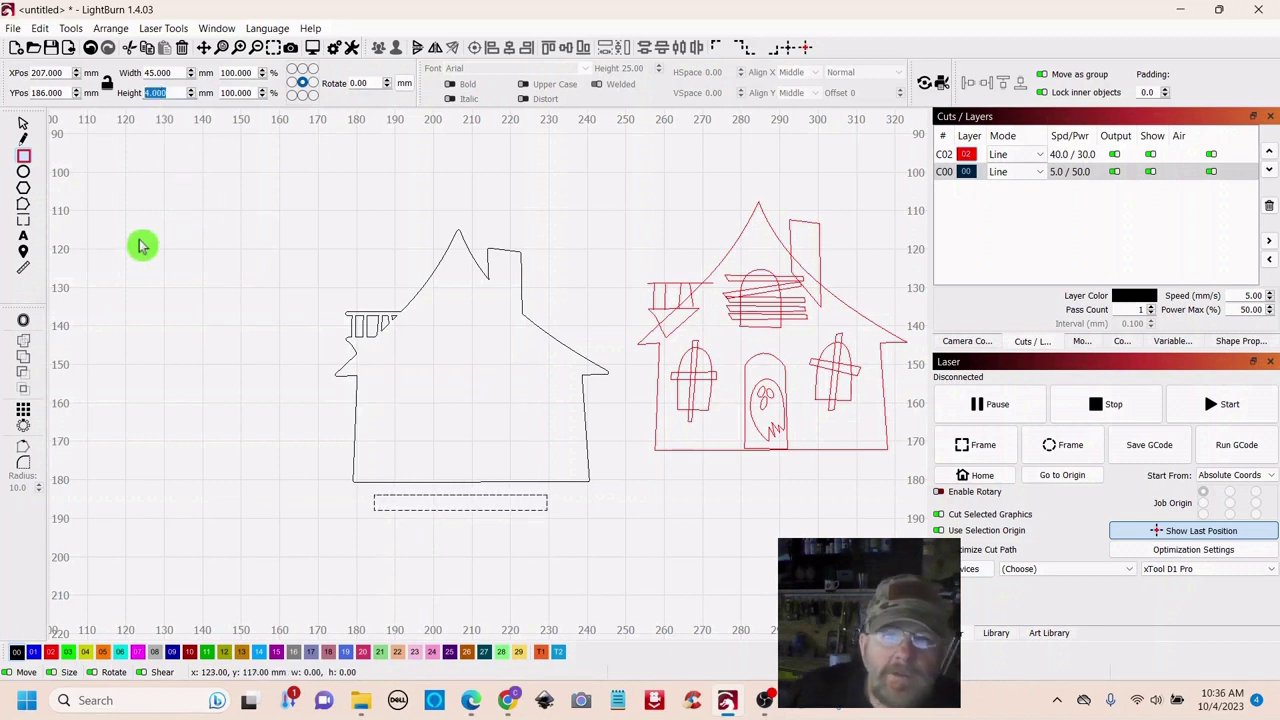
text(3)
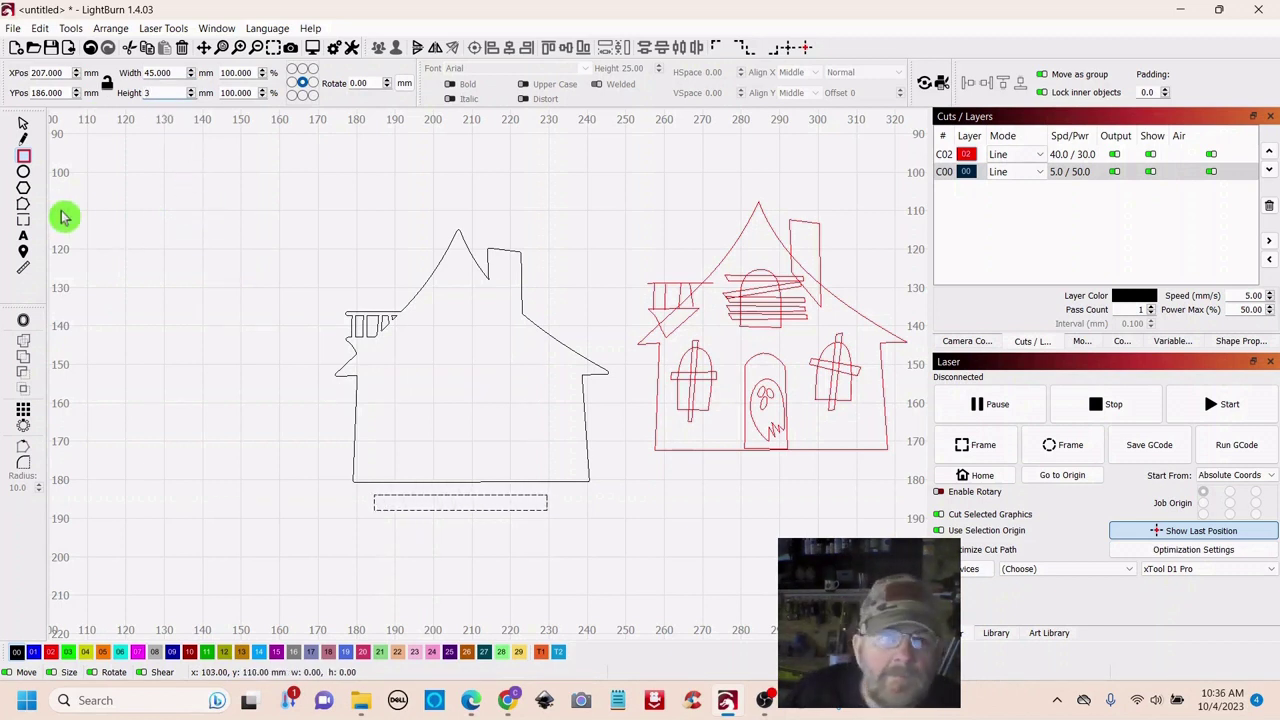
key(Return)
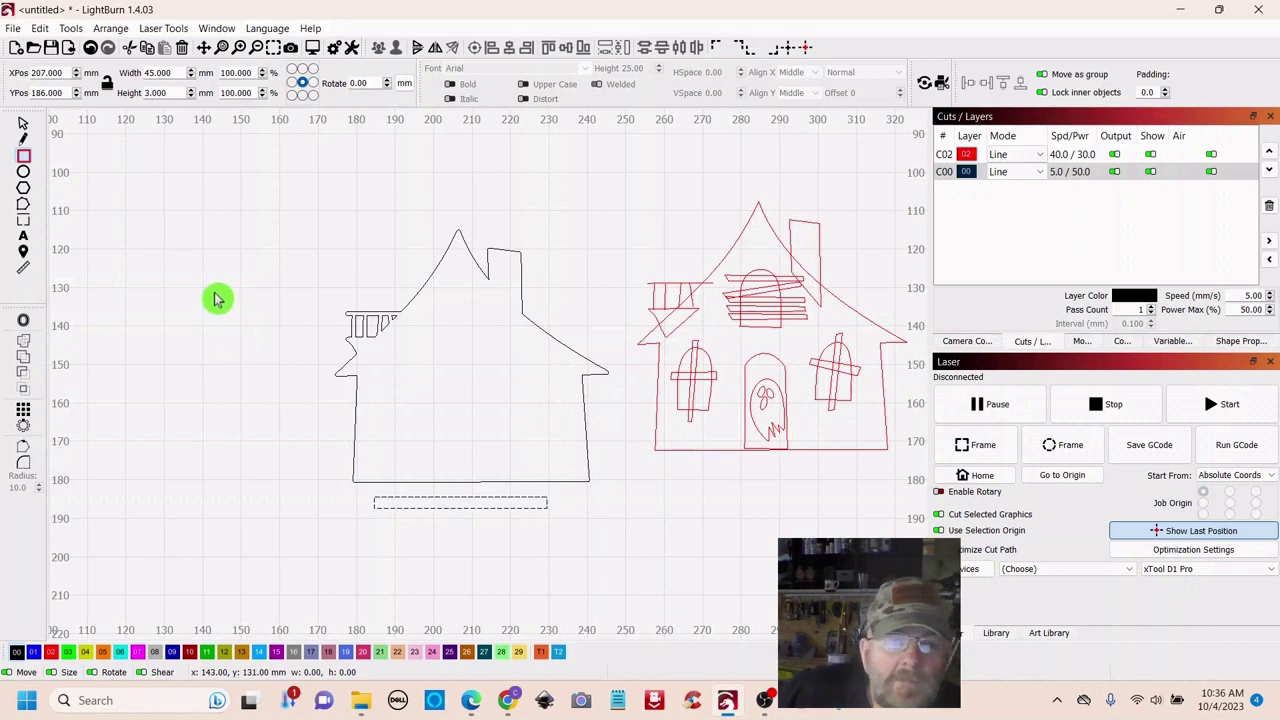
Try placing the rectangle against the house outline's base edge, then move it back below to about X 212, Y 184 mm
scroll(229, 326, up, 3)
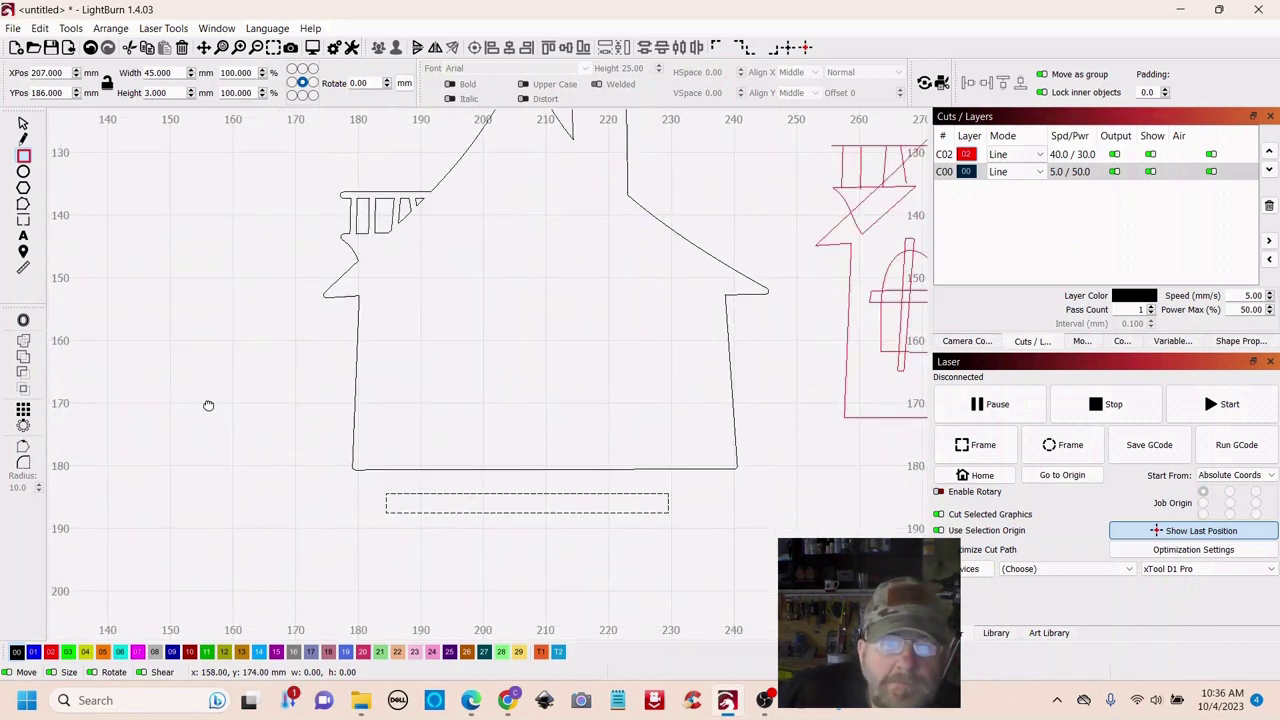
mouse_move(206, 403)
mouse_down()
mouse_move(161, 304)
mouse_move(213, 418)
mouse_up()
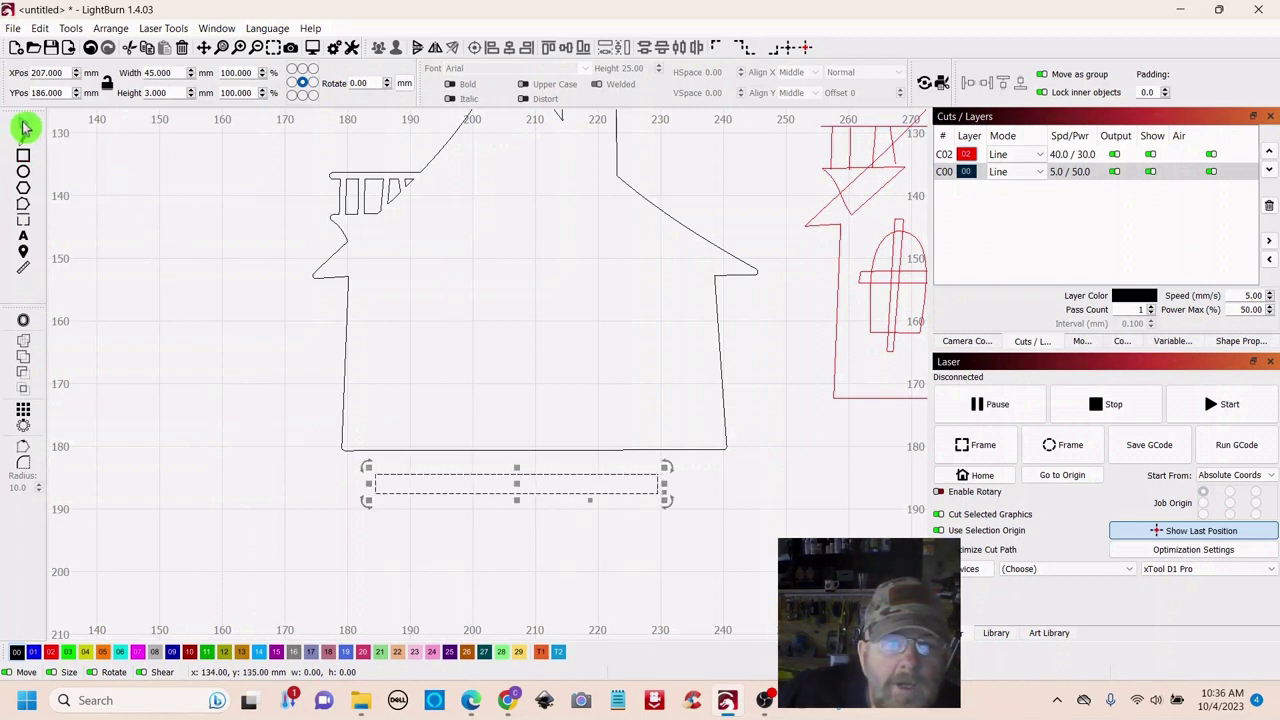
drag(517, 487, 530, 491)
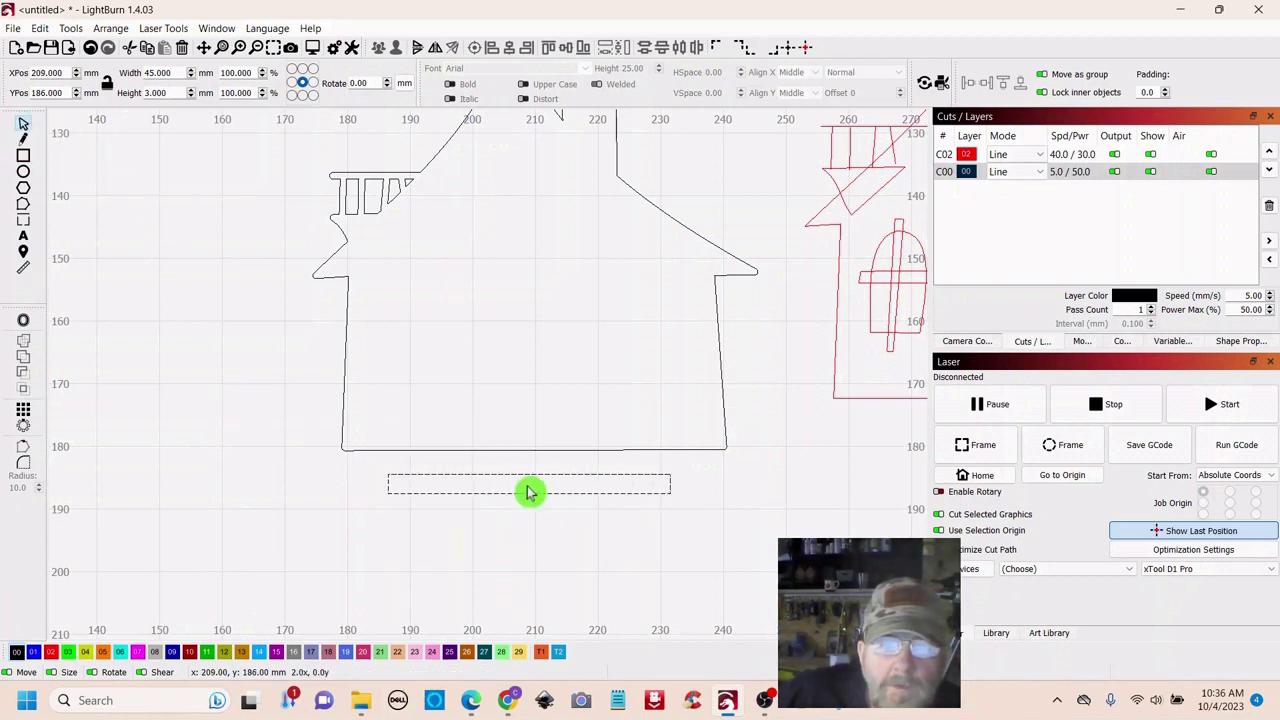
scroll(551, 537, up, 4)
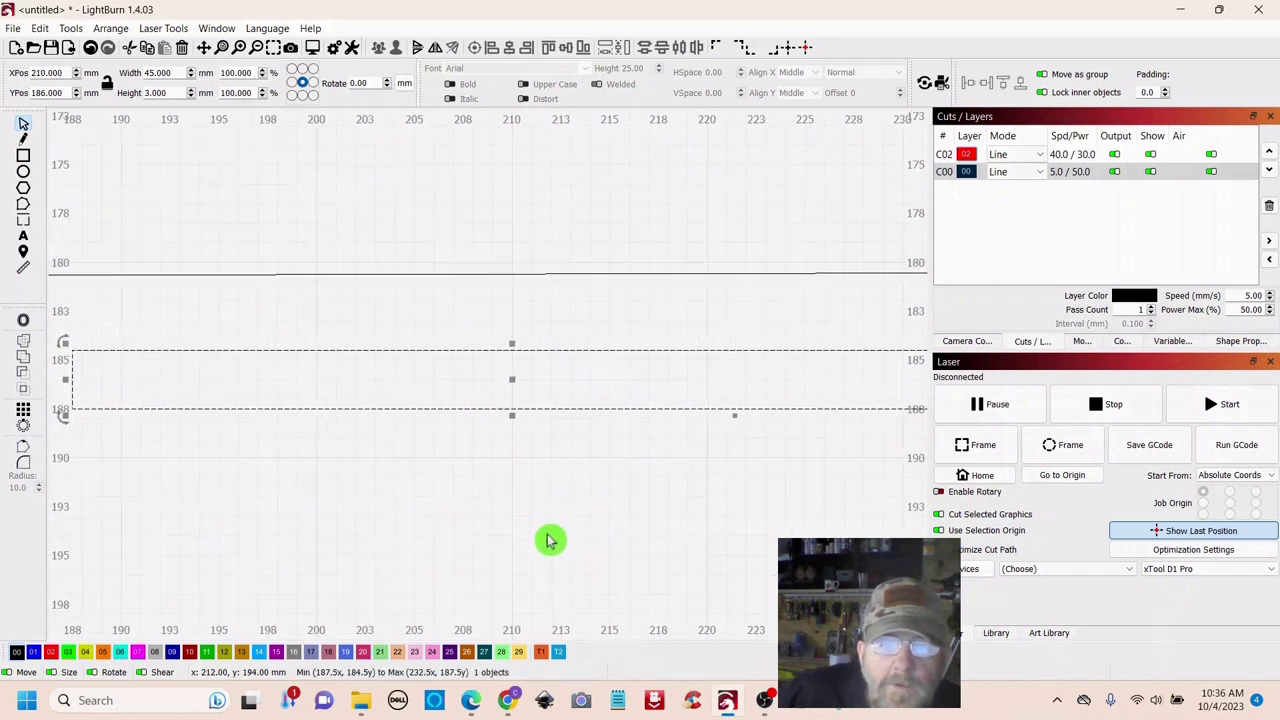
scroll(540, 536, down, 1)
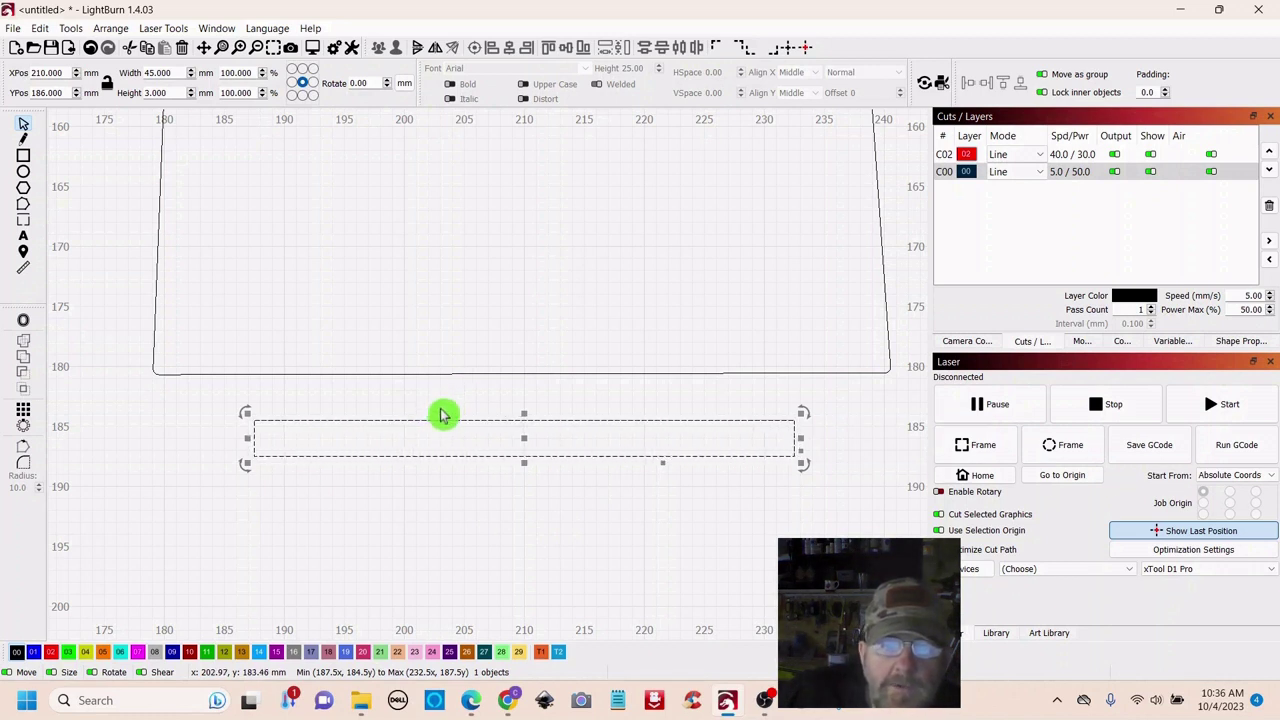
drag(441, 419, 458, 380)
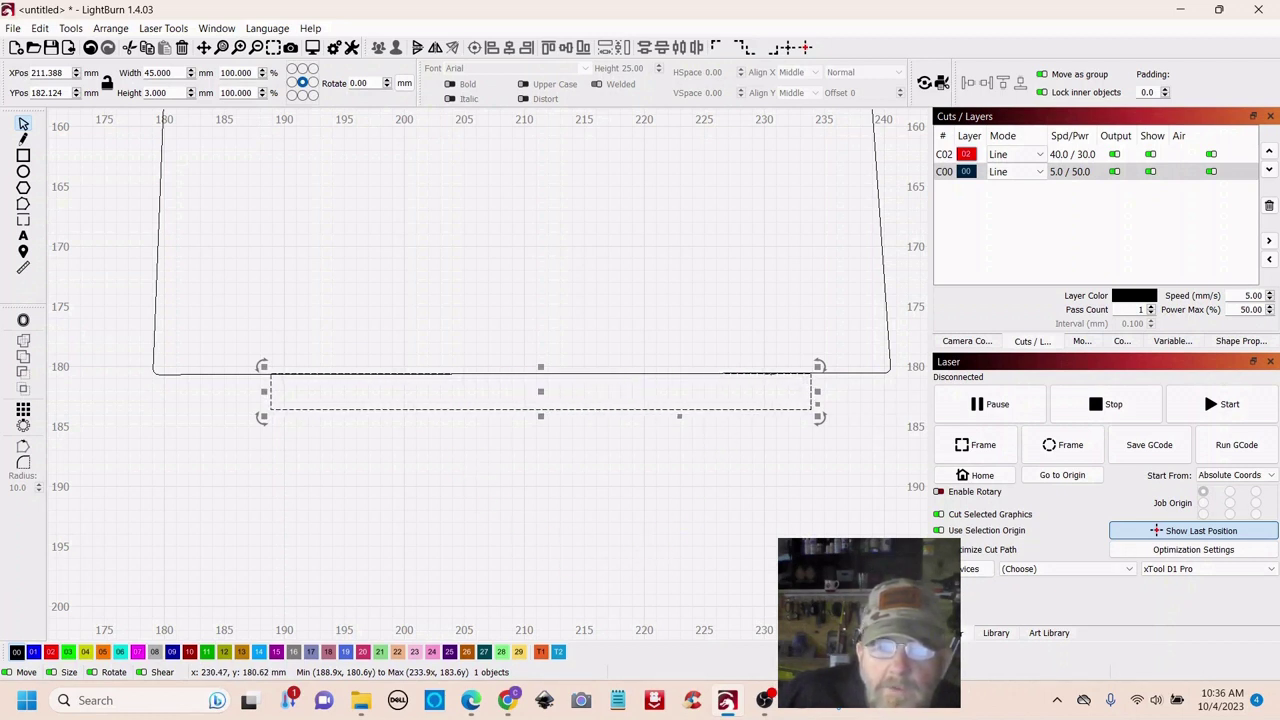
drag(544, 392, 550, 416)
scroll(519, 537, down, 2)
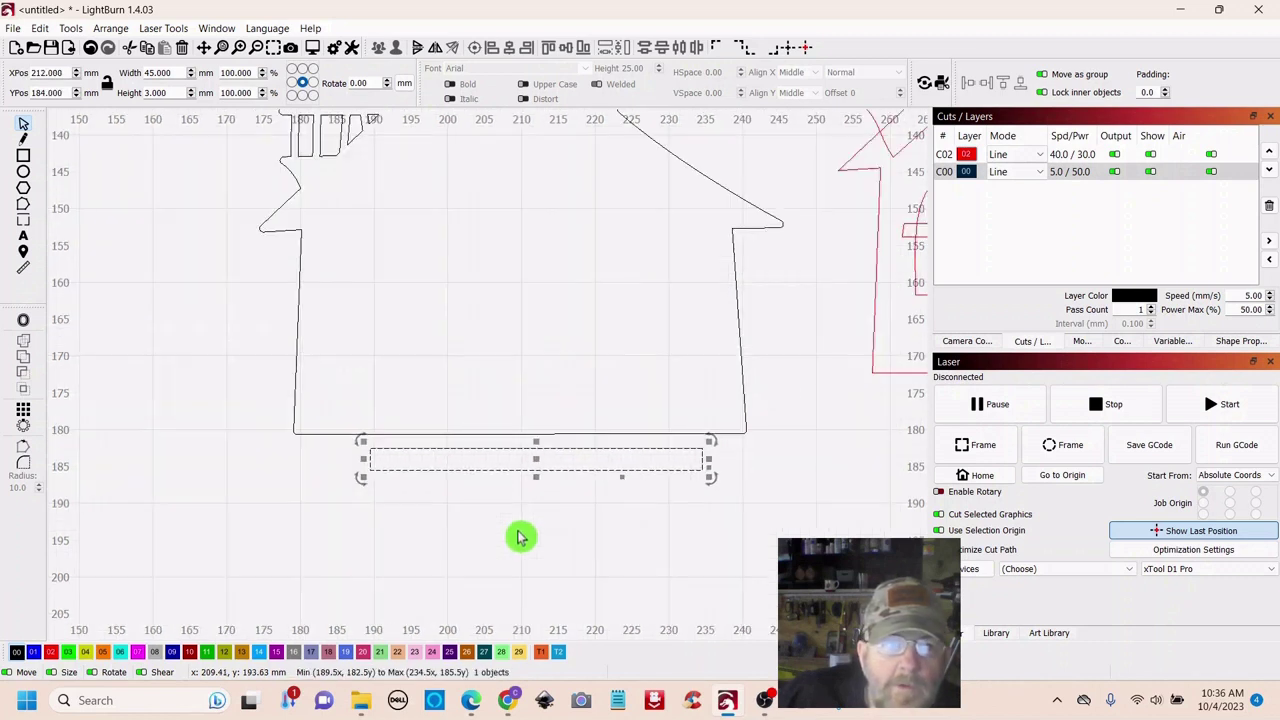
Set the height of the rectangle below the house outline to 4 mm
drag(183, 93, 125, 95)
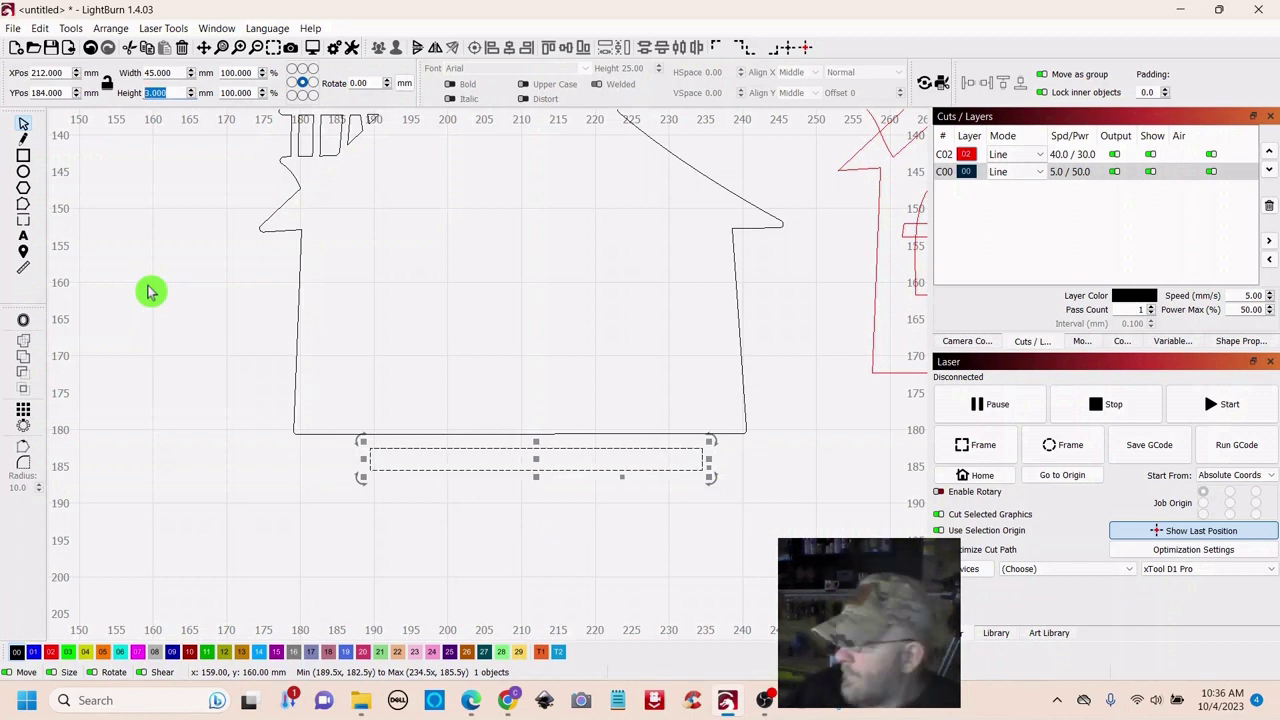
text(4)
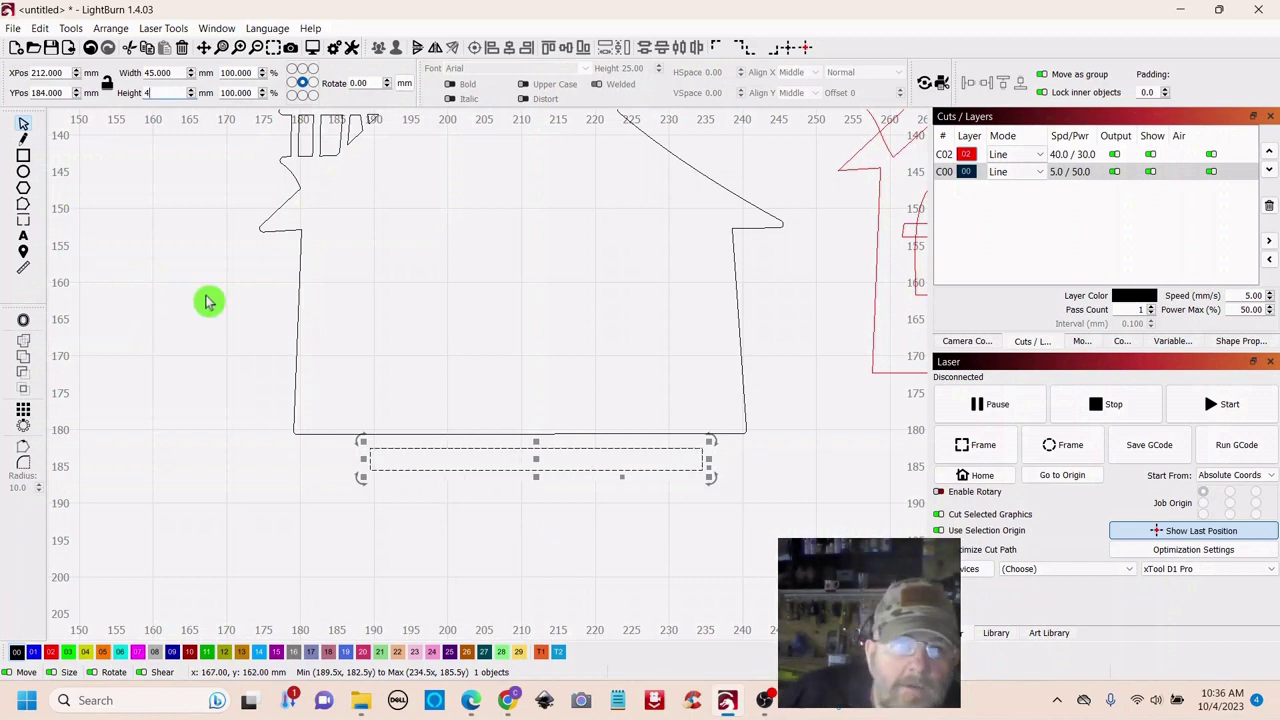
click(189, 331)
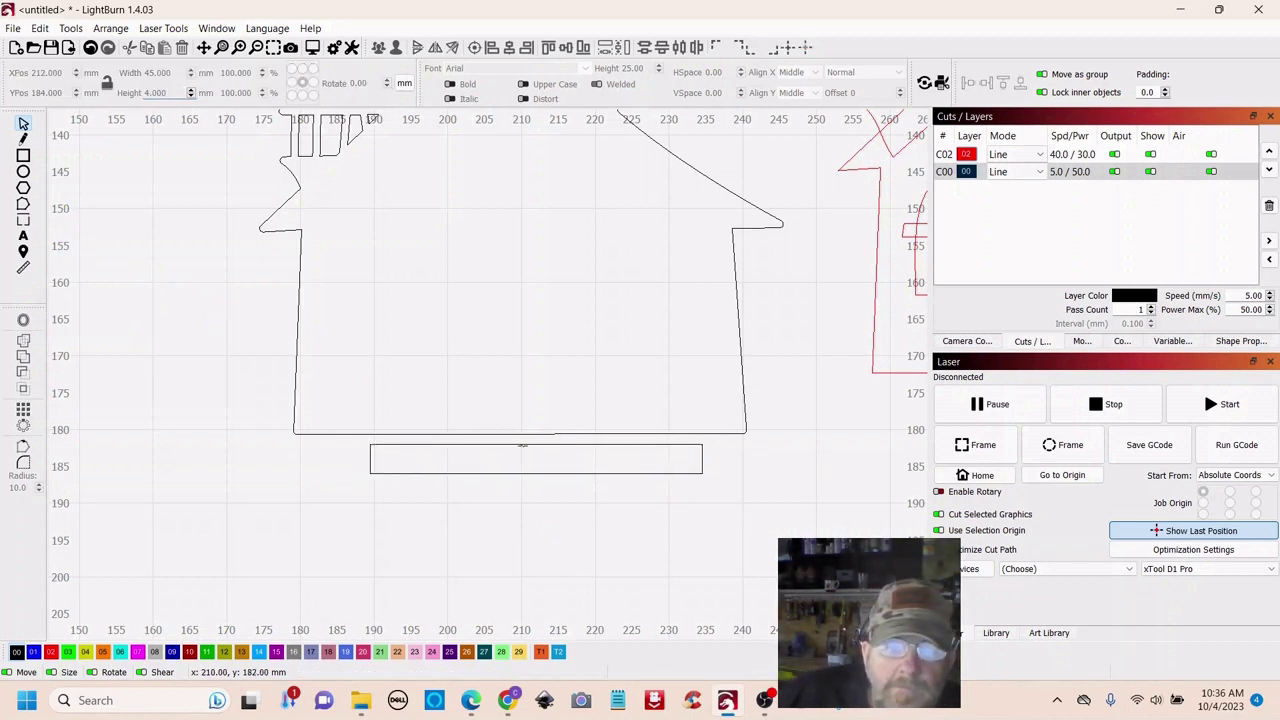
Move the rectangle up to X 211, Y 182 mm so its upper edge slightly overlaps the house outline's base
click(520, 444)
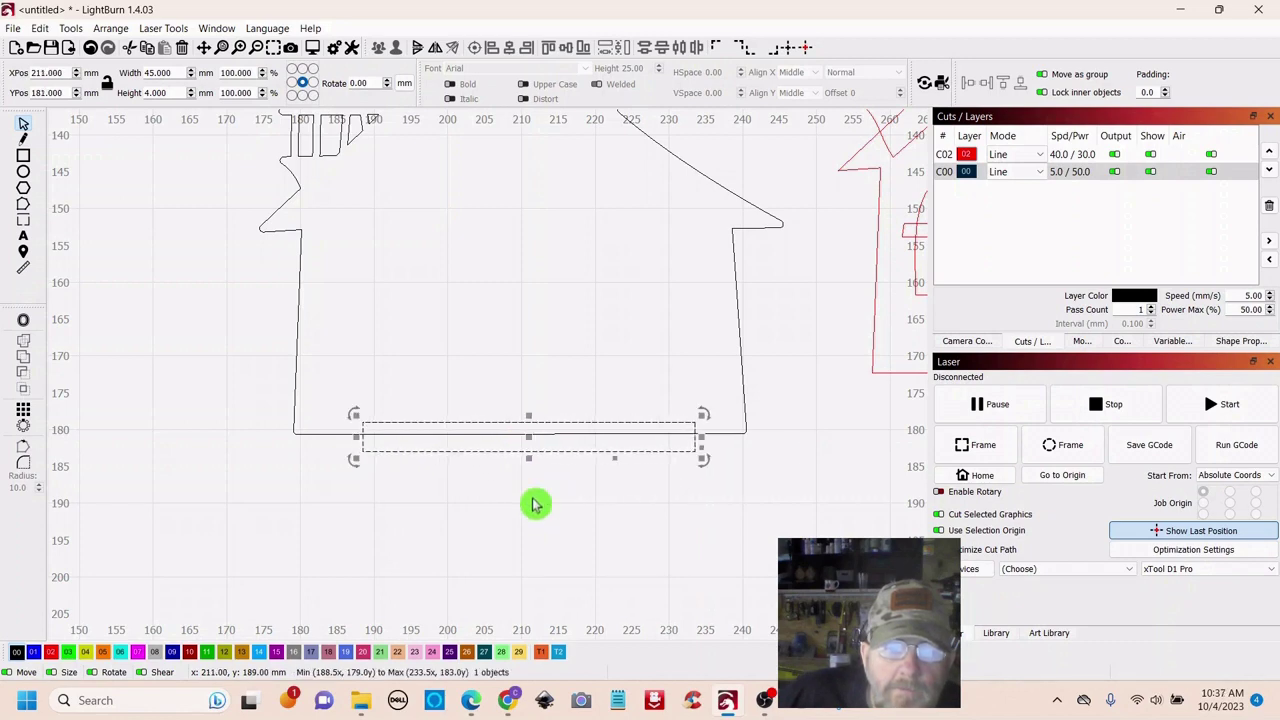
scroll(533, 504, up, 3)
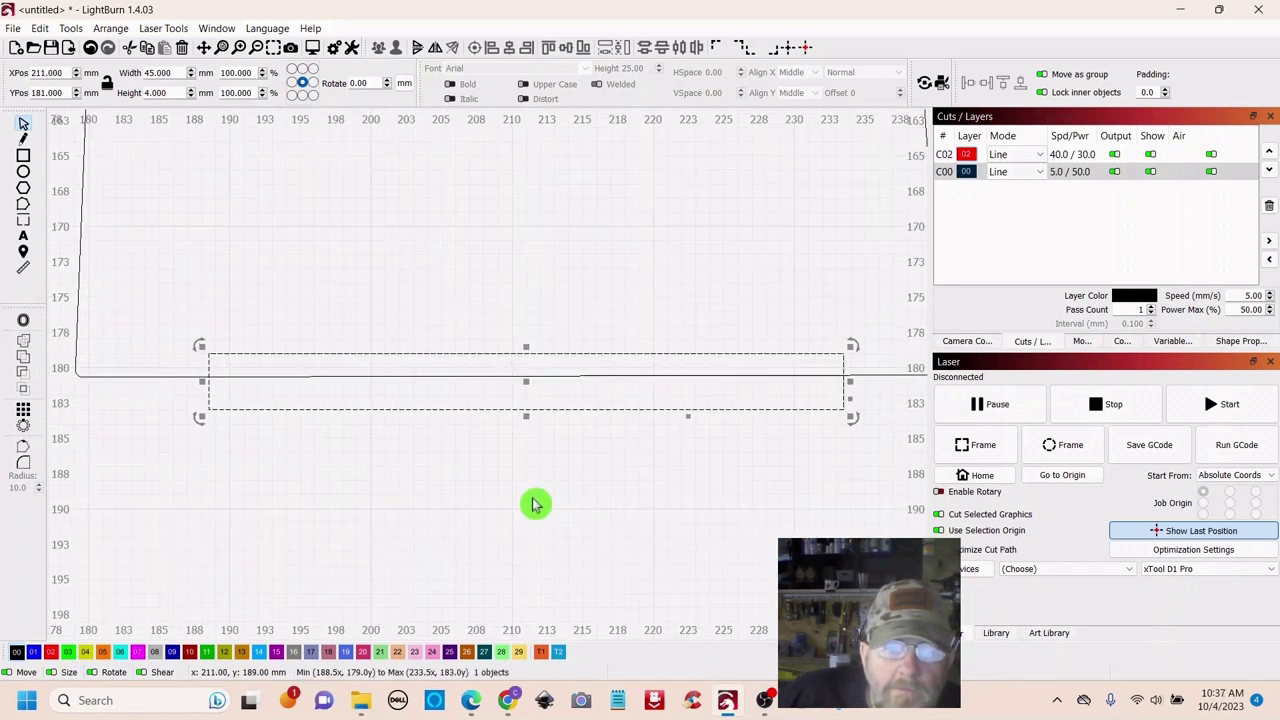
click(528, 390)
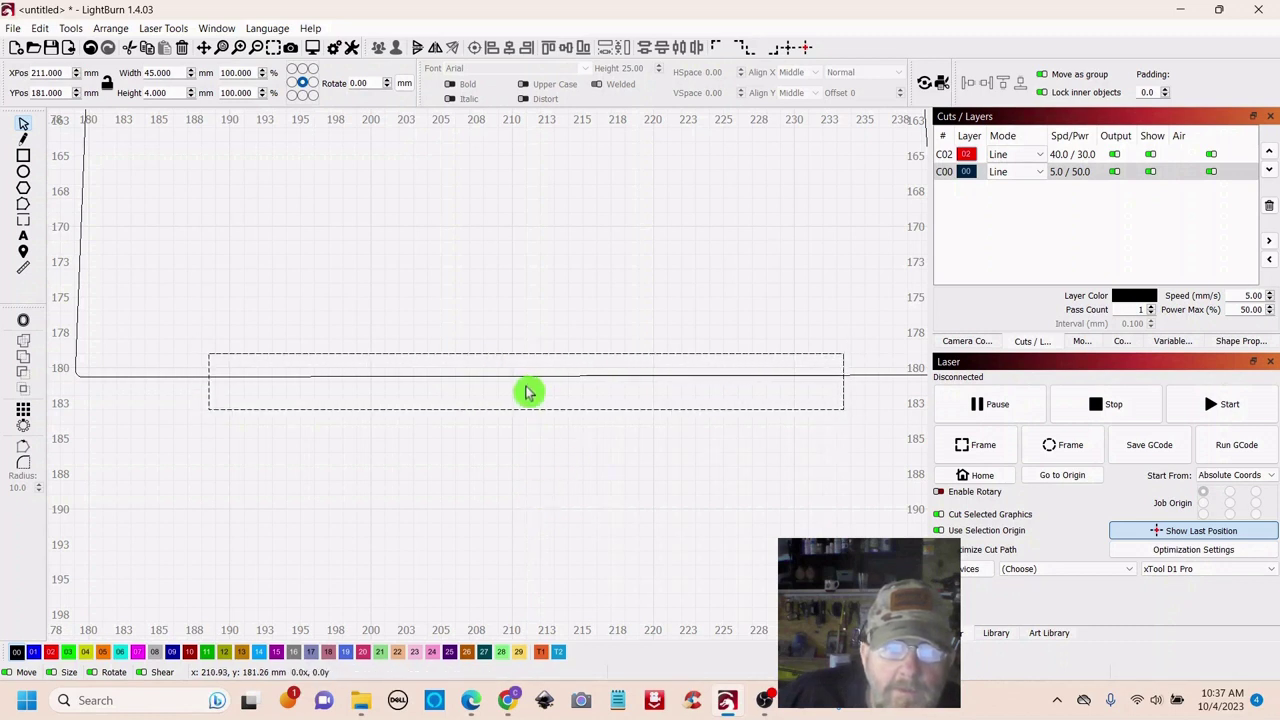
drag(528, 395, 529, 399)
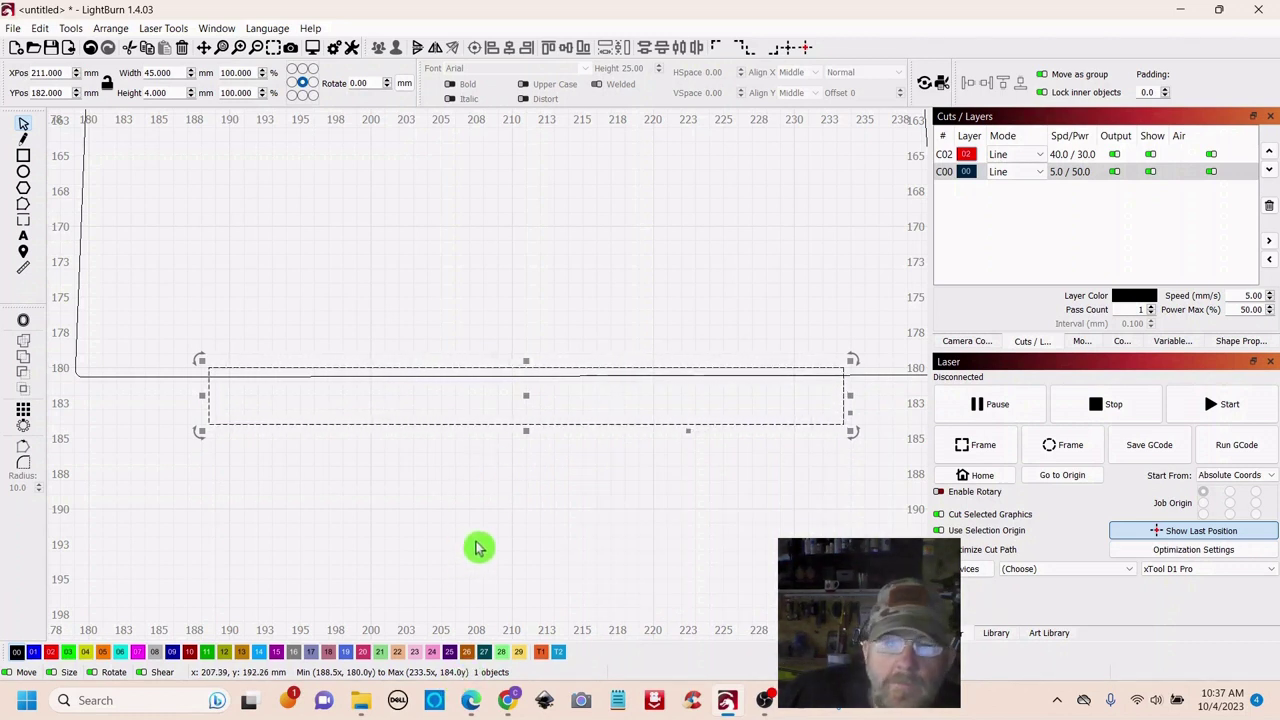
scroll(483, 540, down, 2)
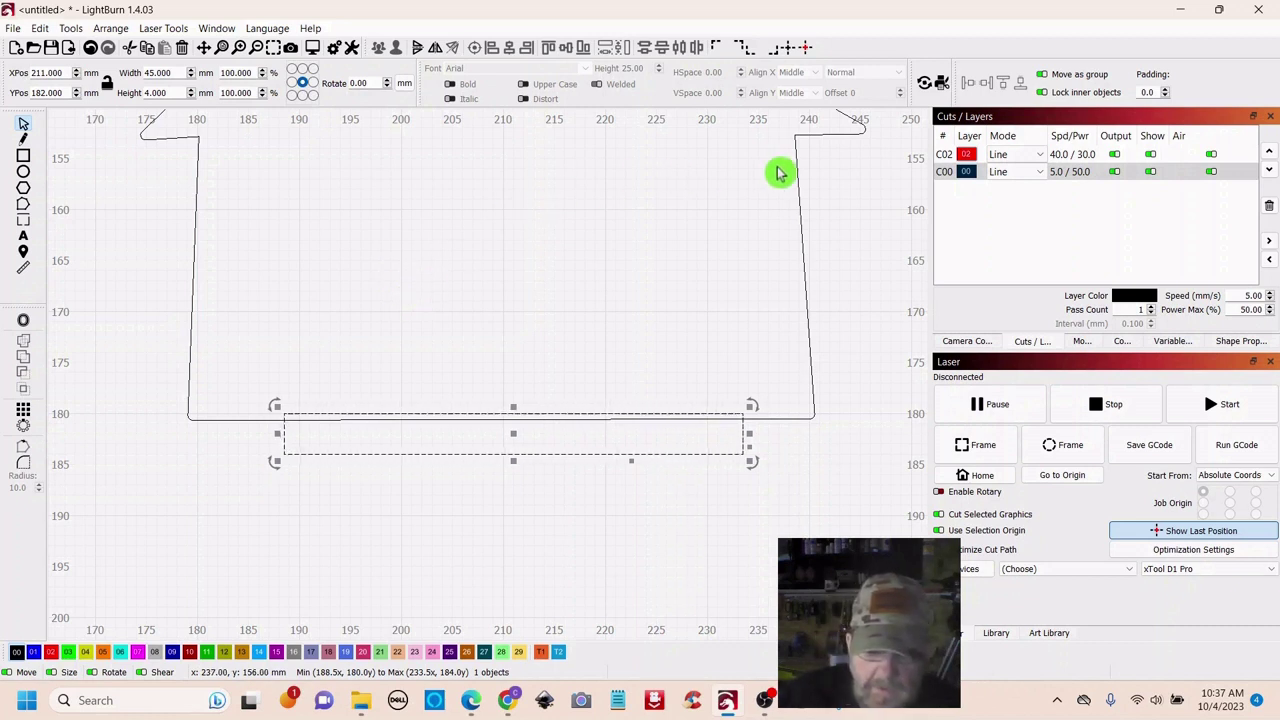
Centre the rectangle horizontally on the house outline and merge the two shapes into a single outline with a base tab
shift+click(803, 230)
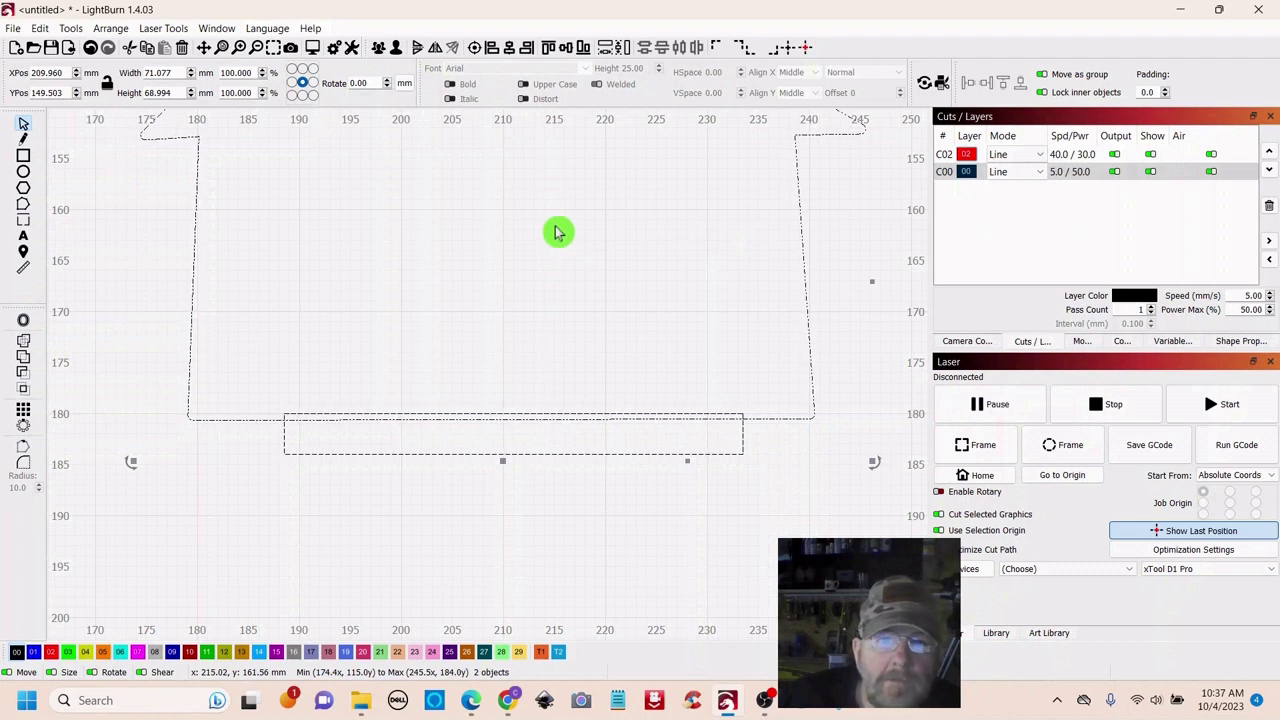
click(511, 52)
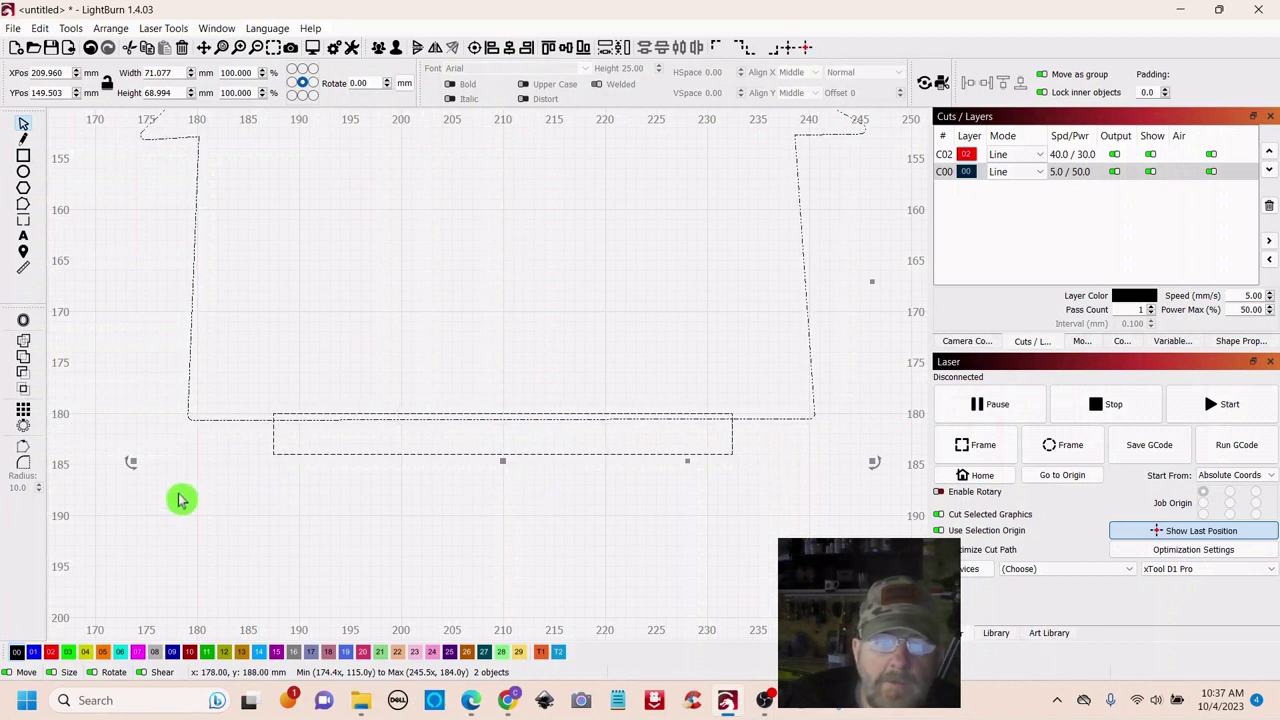
click(26, 347)
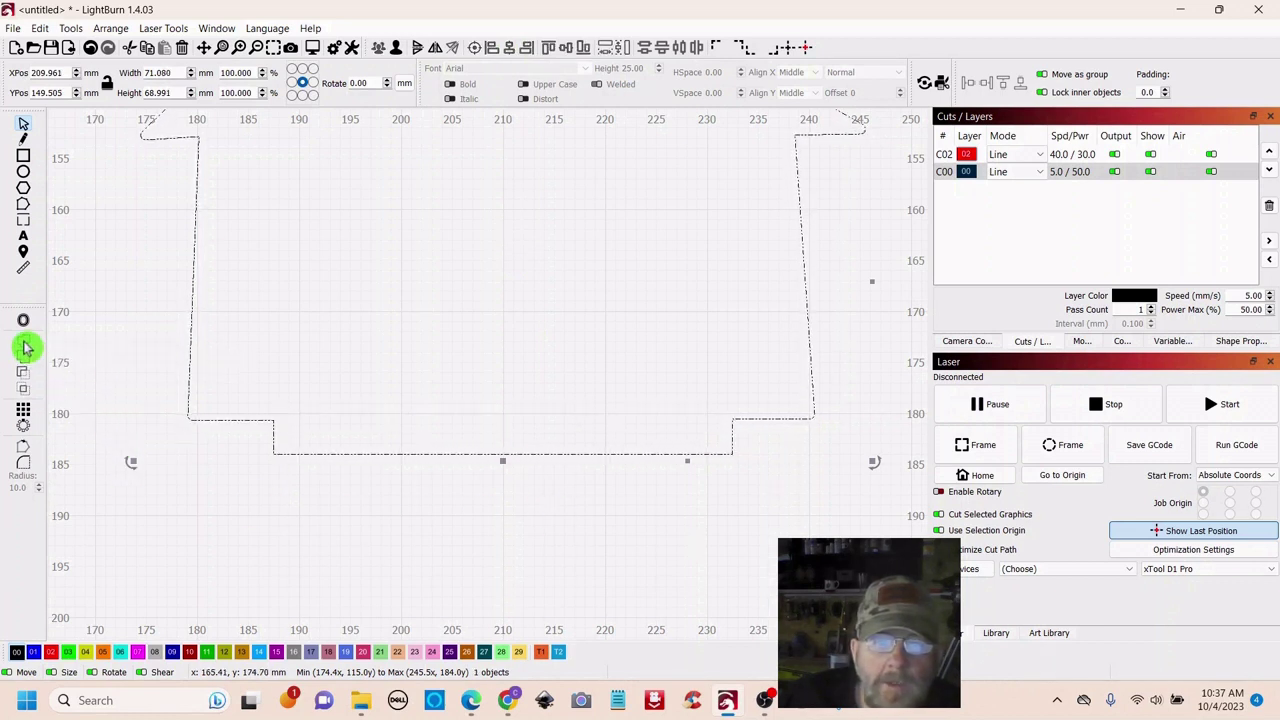
Move the entire red house artwork back inside the black tabbed outline at X 210, Y 148 mm
scroll(530, 509, down, 2)
scroll(694, 563, down, 2)
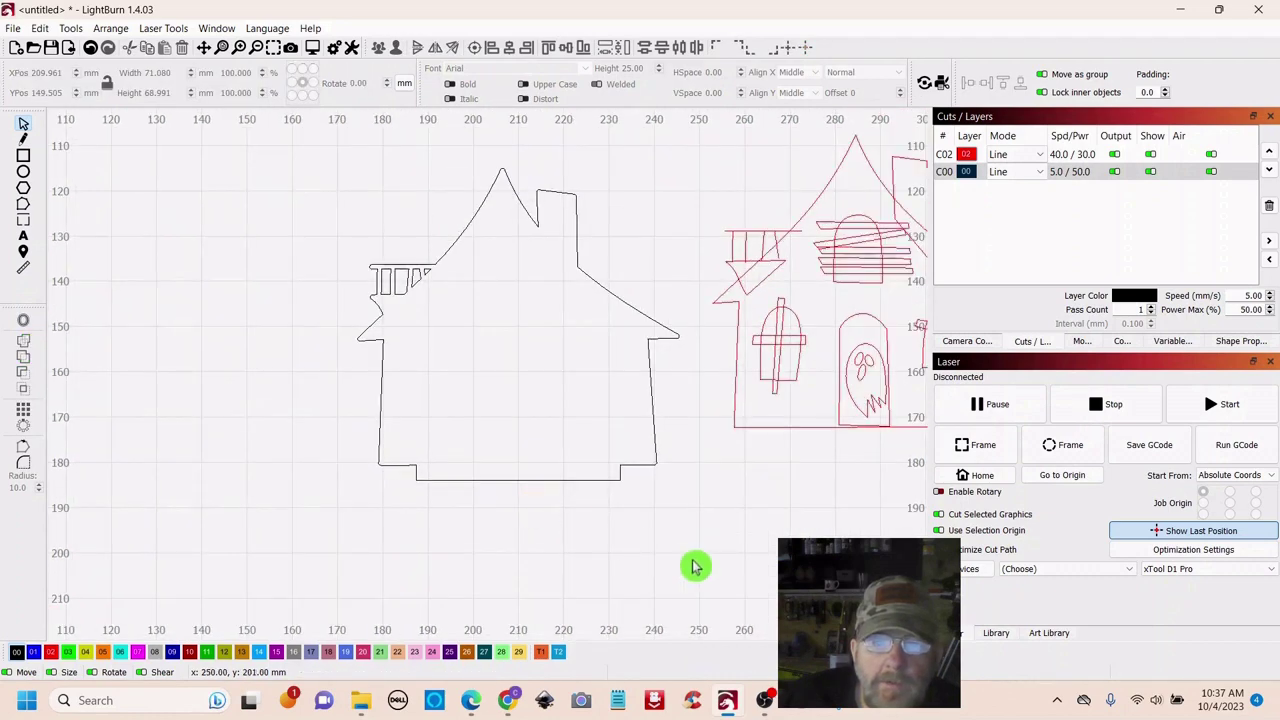
scroll(750, 540, down, 1)
drag(770, 548, 609, 510)
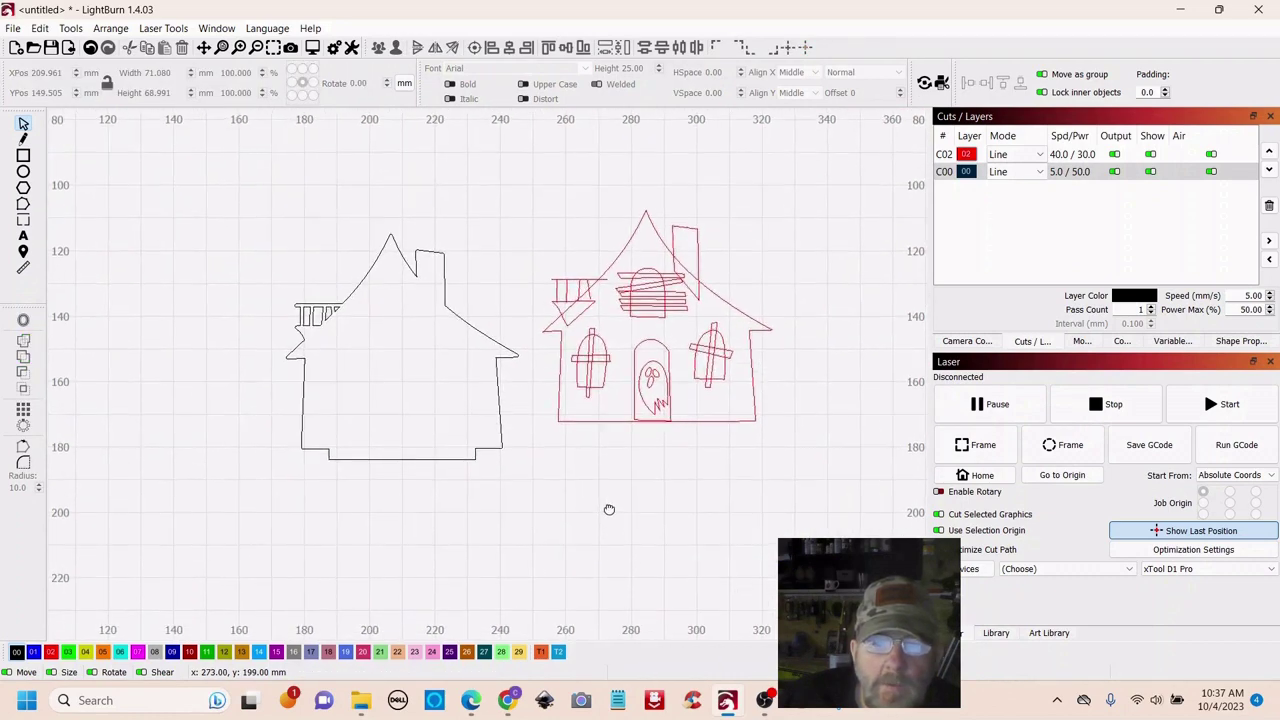
drag(750, 168, 545, 452)
drag(655, 328, 407, 347)
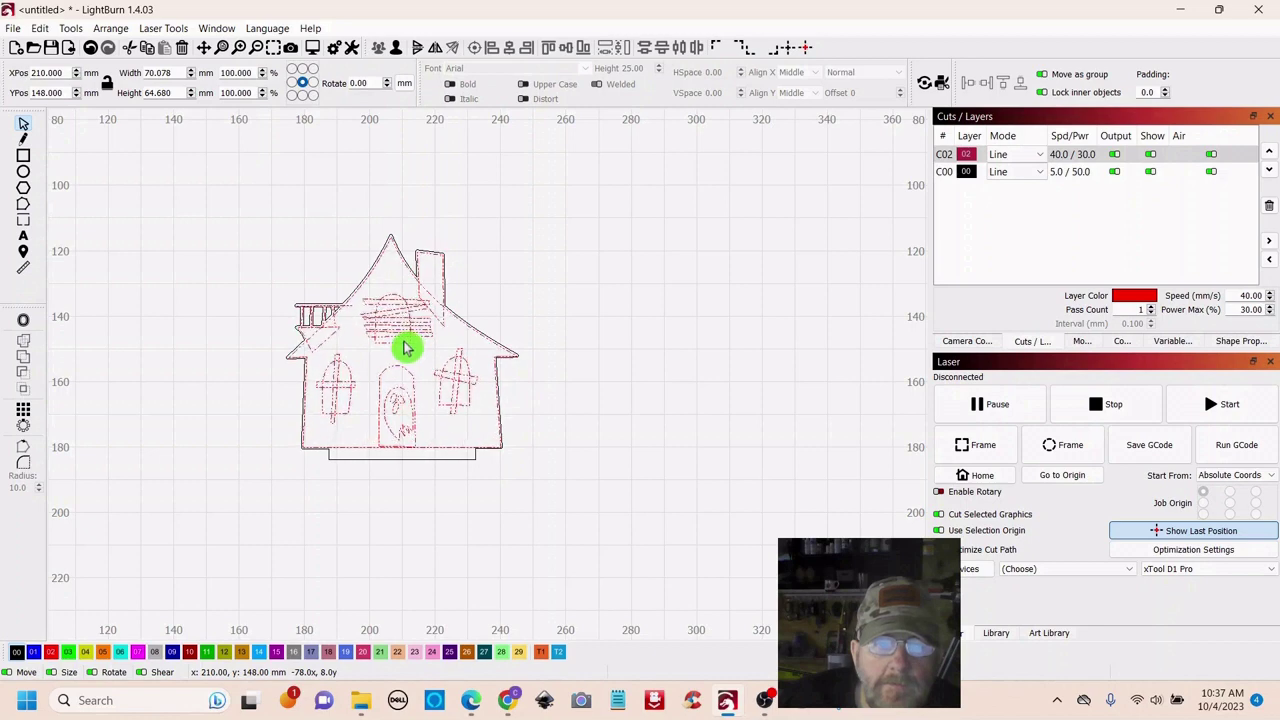
click(708, 400)
Move the red artwork and black outline together to X 103, Y 130 mm
scroll(708, 398, down, 4)
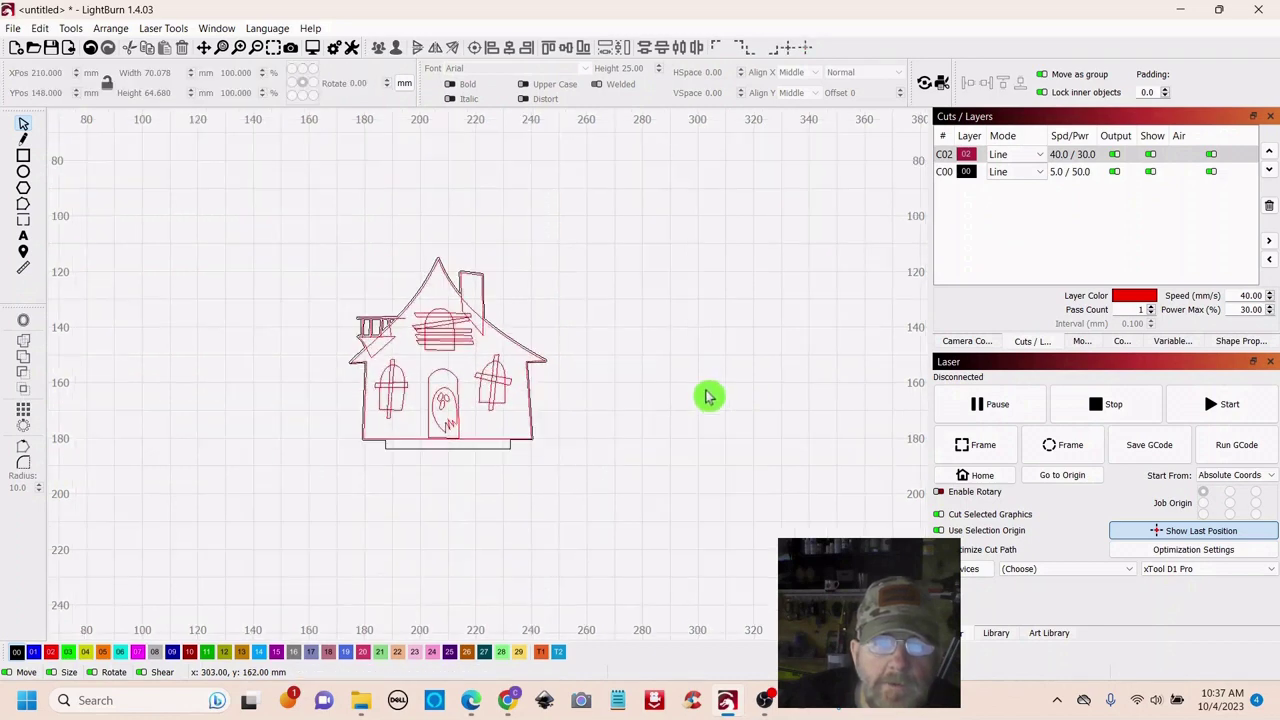
drag(652, 262, 456, 566)
drag(548, 367, 366, 333)
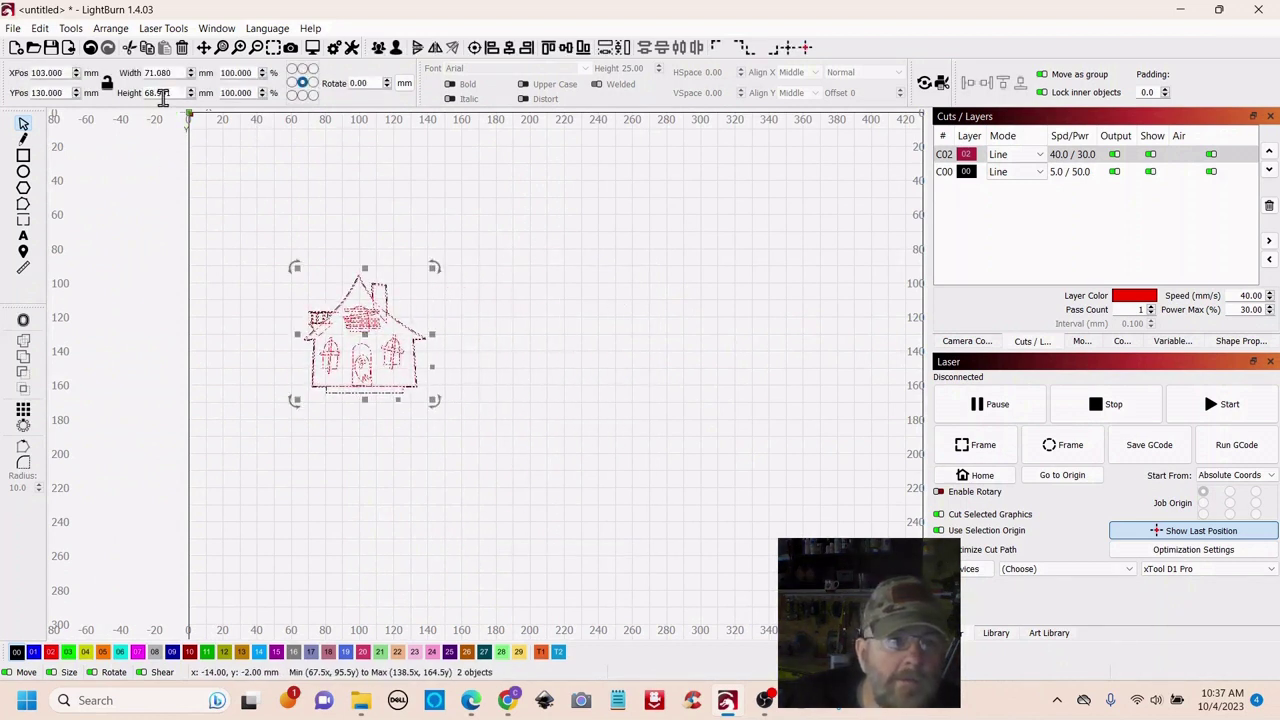
Lock the proportions and scale the complete house with its outline to a height of 90 mm
click(108, 86)
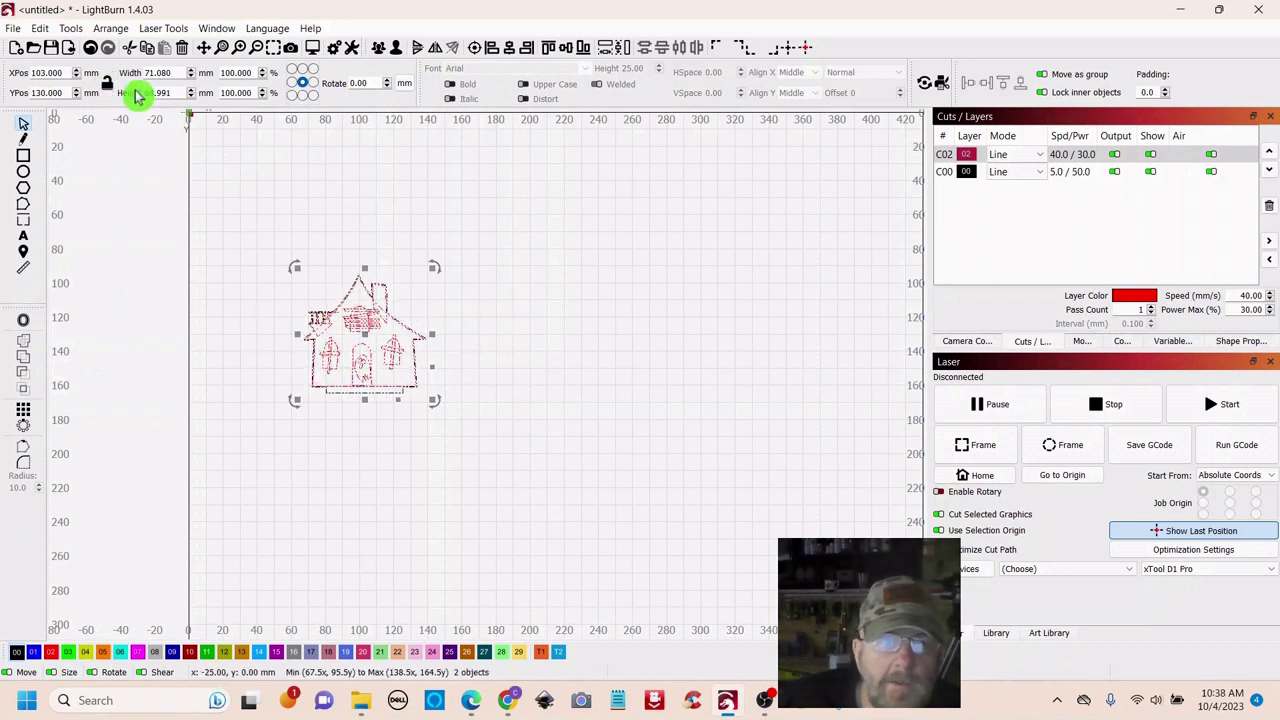
click(108, 86)
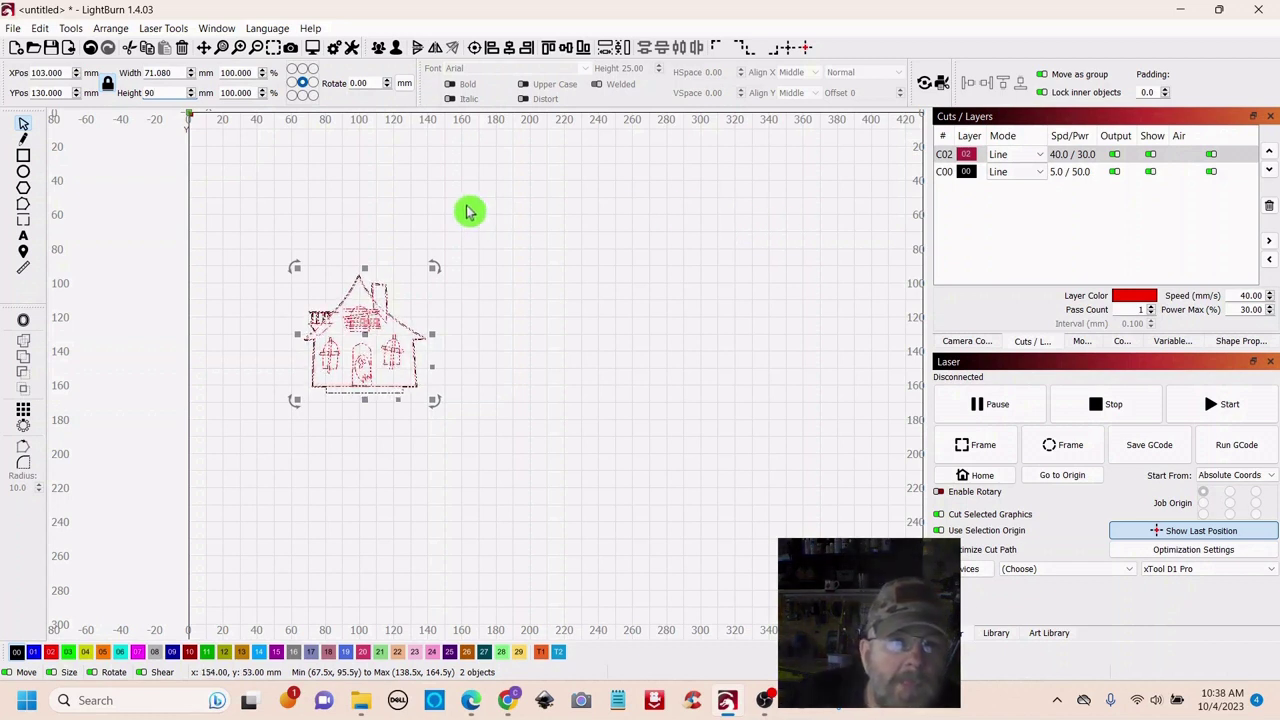
click(303, 183)
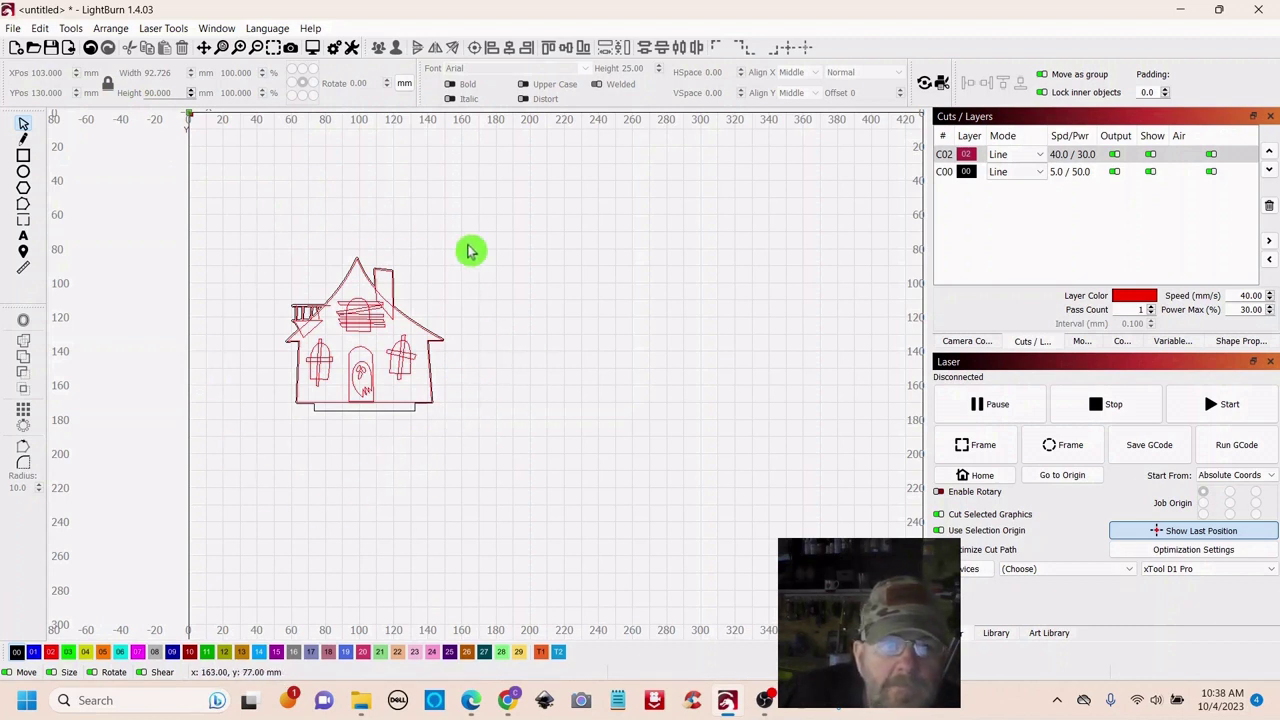
Group the red house artwork and the black tabbed outline into one object
drag(467, 244, 235, 480)
right_click(370, 340)
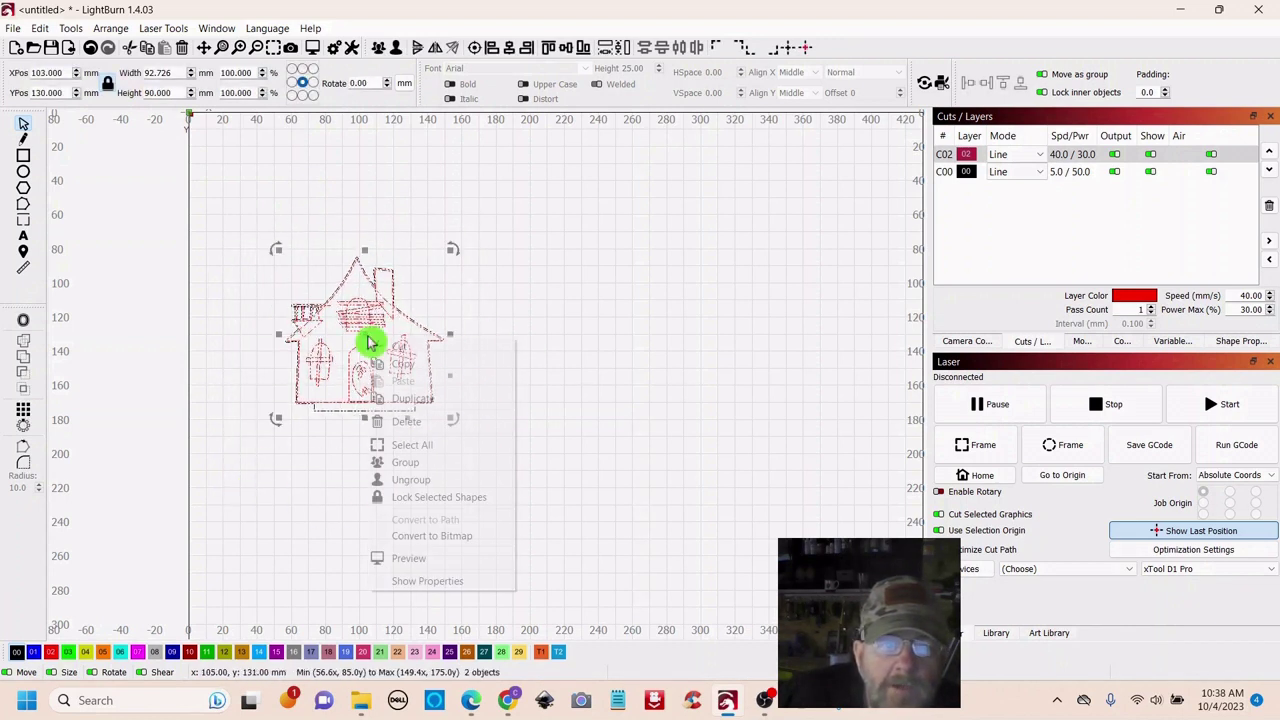
click(405, 462)
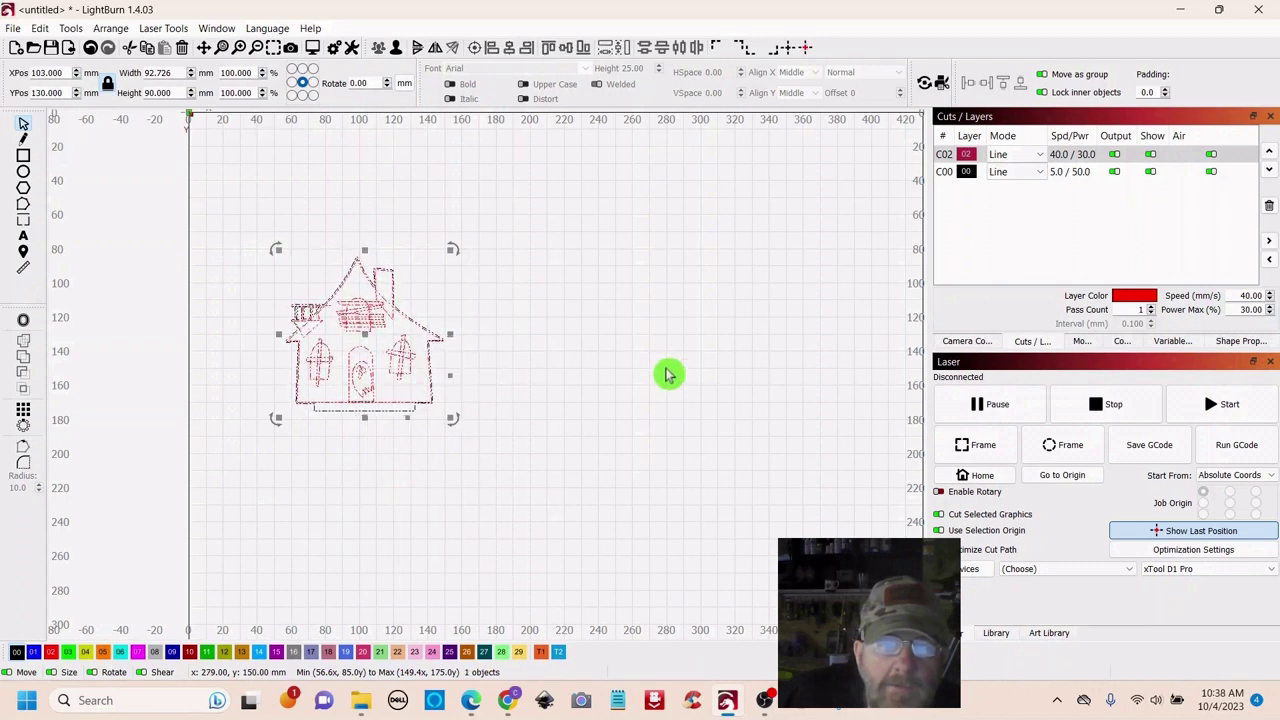
Move the grouped house with its outline to the upper right of the bed at X 335, Y 98 mm
scroll(668, 373, down, 3)
drag(530, 362, 707, 338)
click(683, 466)
drag(683, 466, 495, 447)
scroll(495, 447, up, 2)
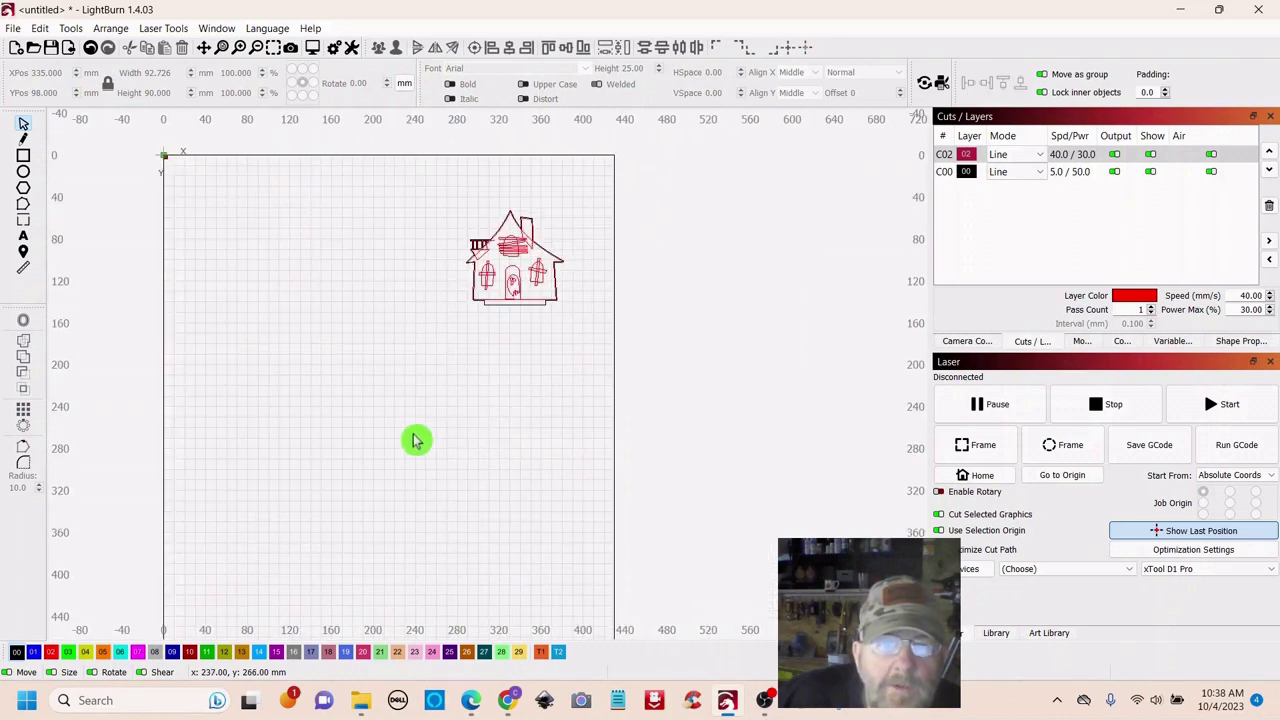
Import 2_dead_Tree.svg from the halloween_village folder and place the tree beside the house at X 141, Y 157 mm
scroll(421, 430, down, 3)
scroll(443, 528, up, 3)
scroll(441, 526, down, 2)
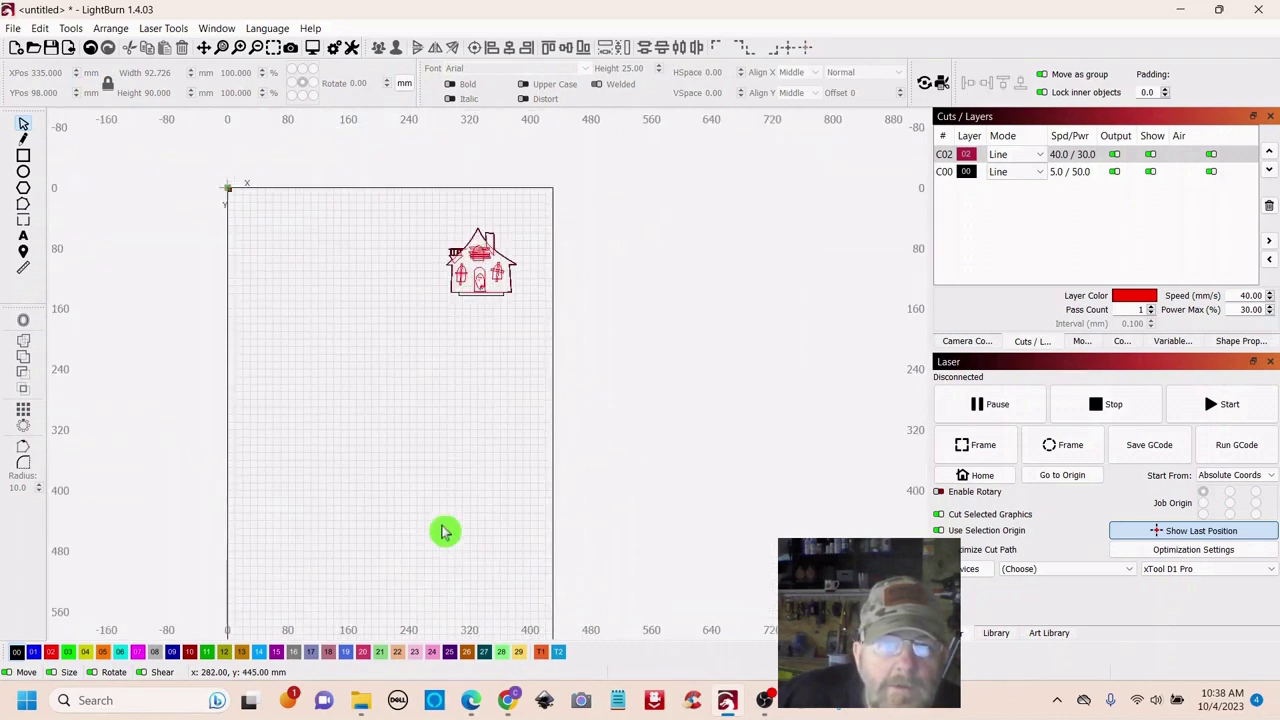
scroll(380, 397, up, 2)
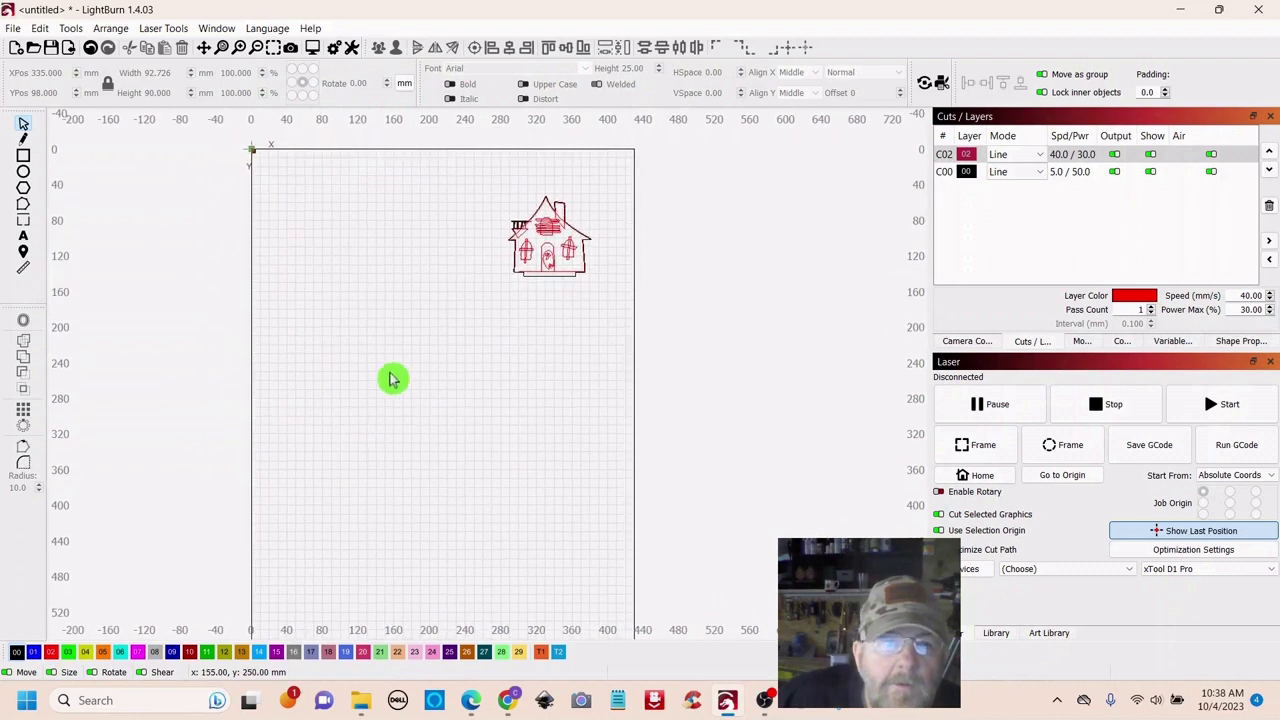
click(70, 52)
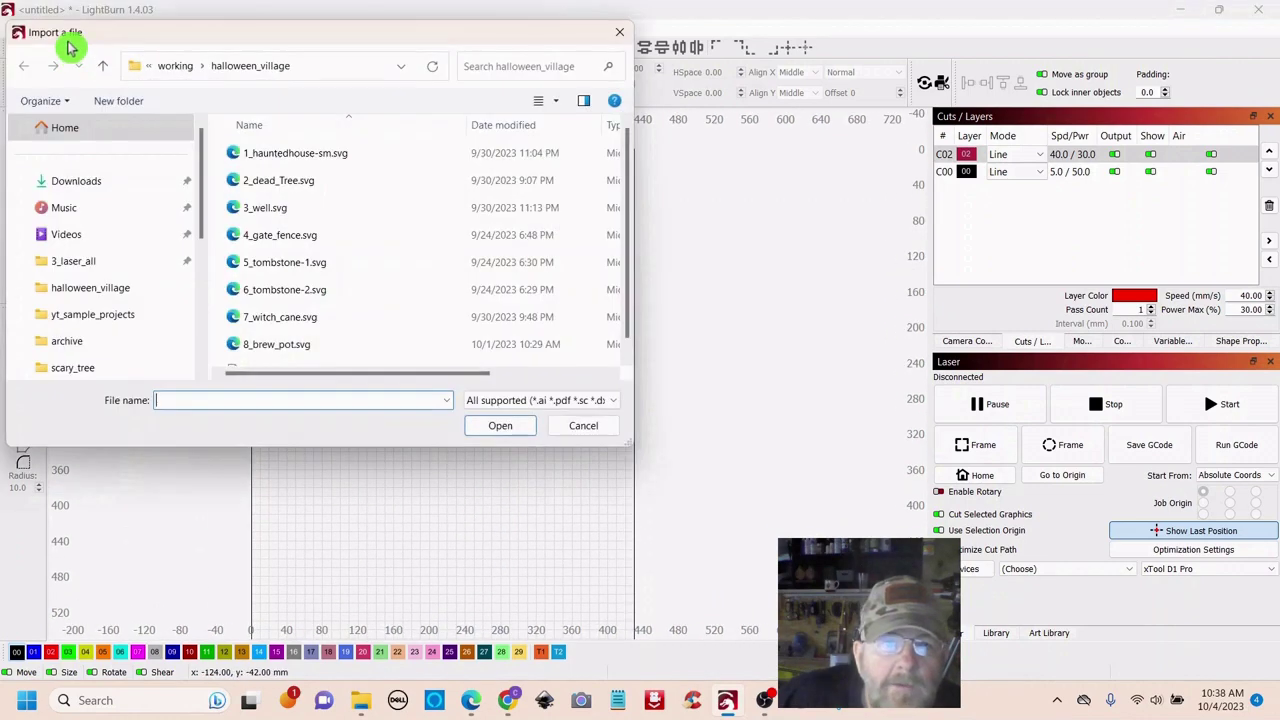
double_click(275, 183)
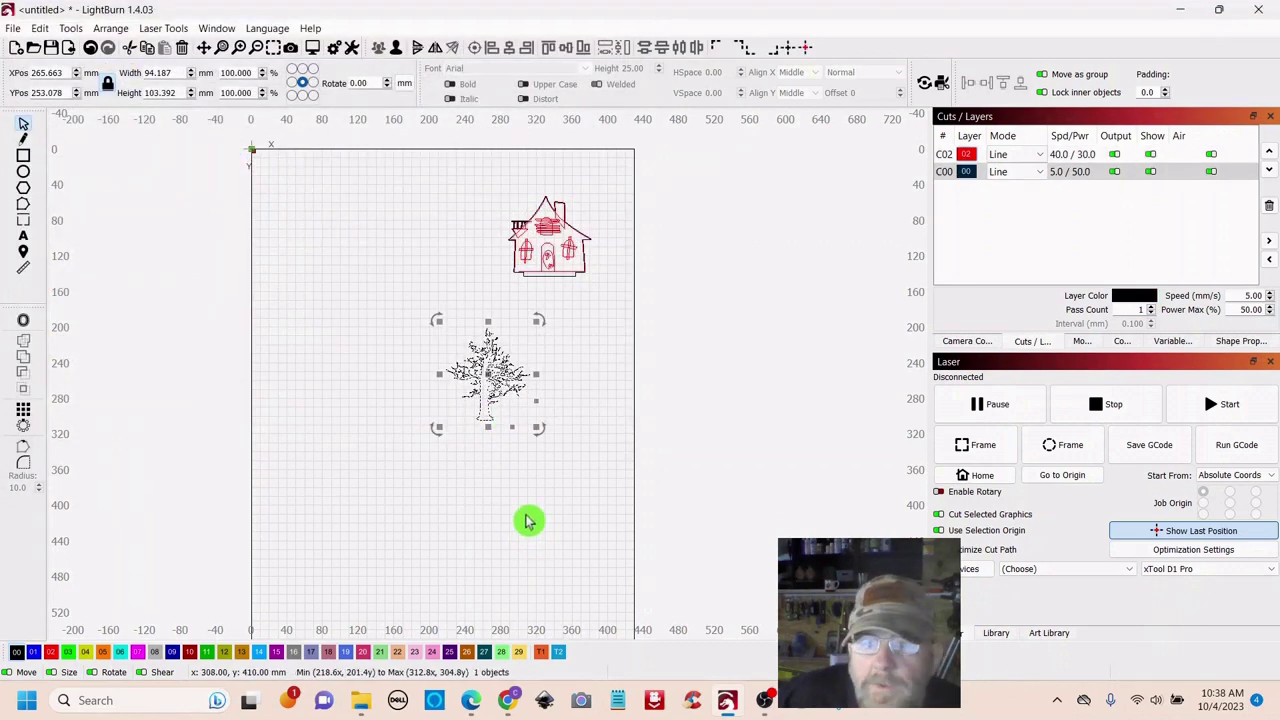
drag(486, 378, 403, 333)
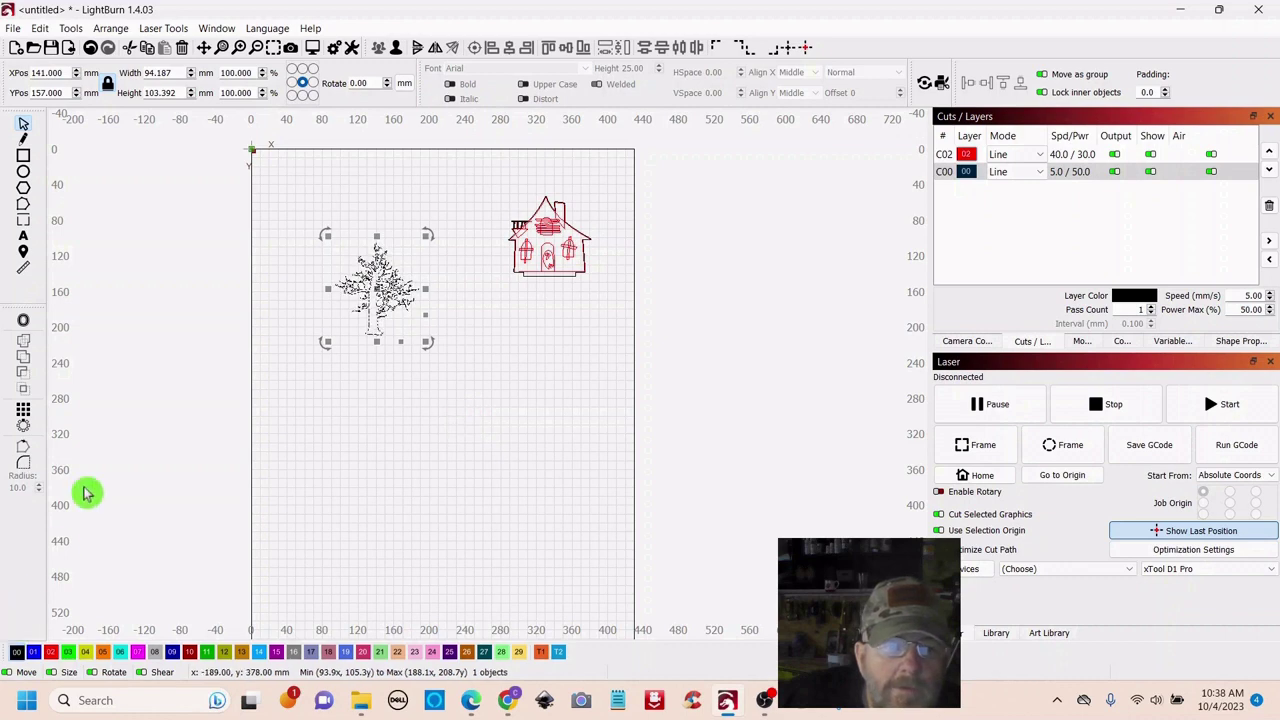
Offset the tree outward by 0.50 mm with round corners, outer shapes only
click(26, 325)
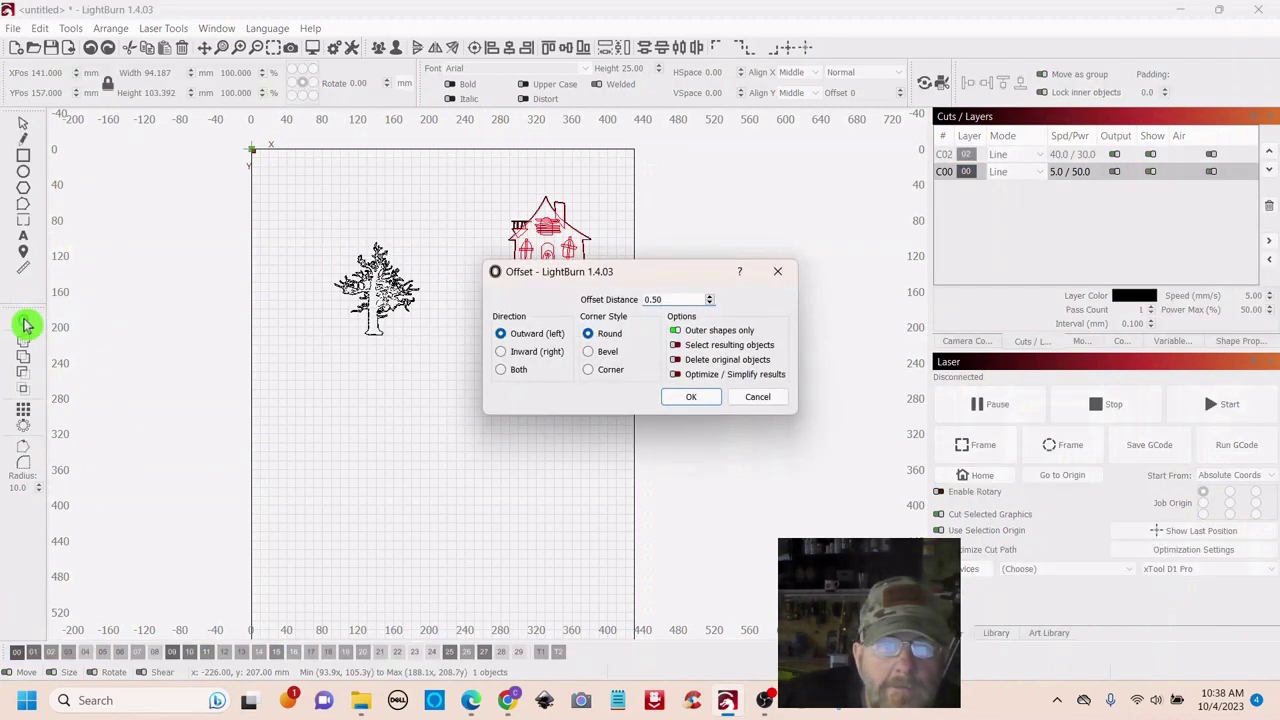
click(688, 404)
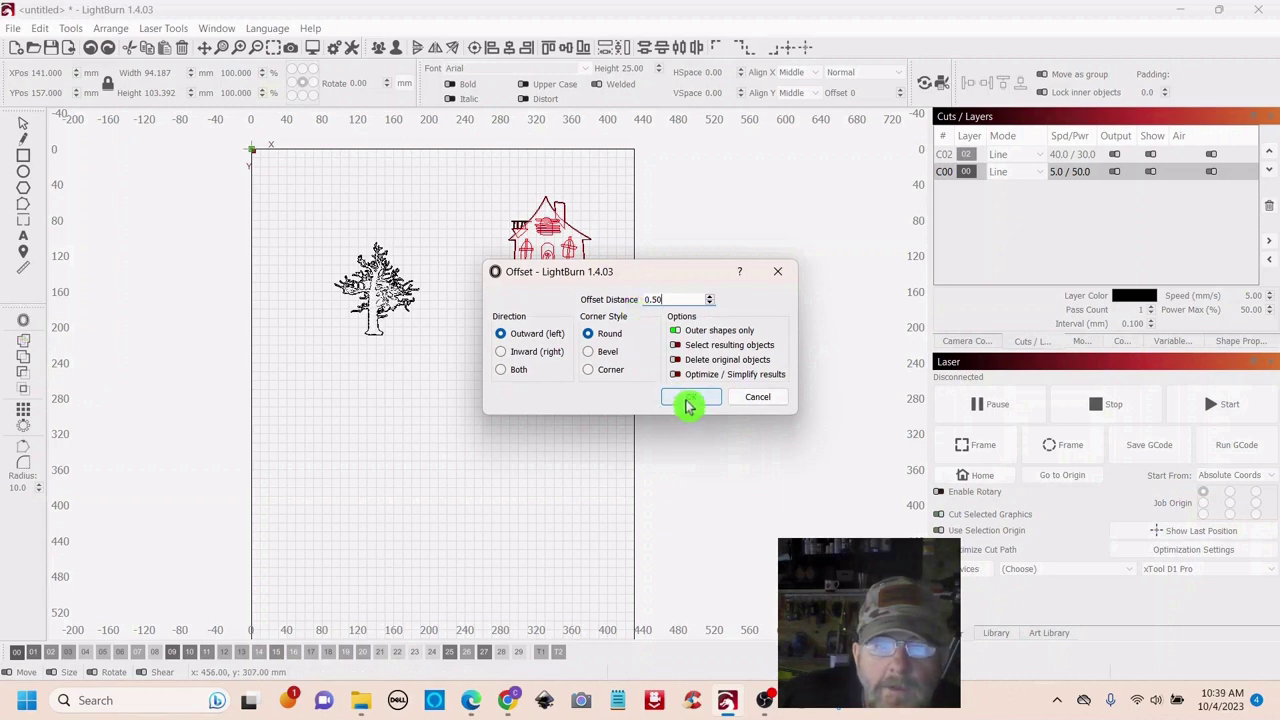
Move the original tree aside to X 338, Y 234 mm to examine the offset outline, and undo the move
click(360, 327)
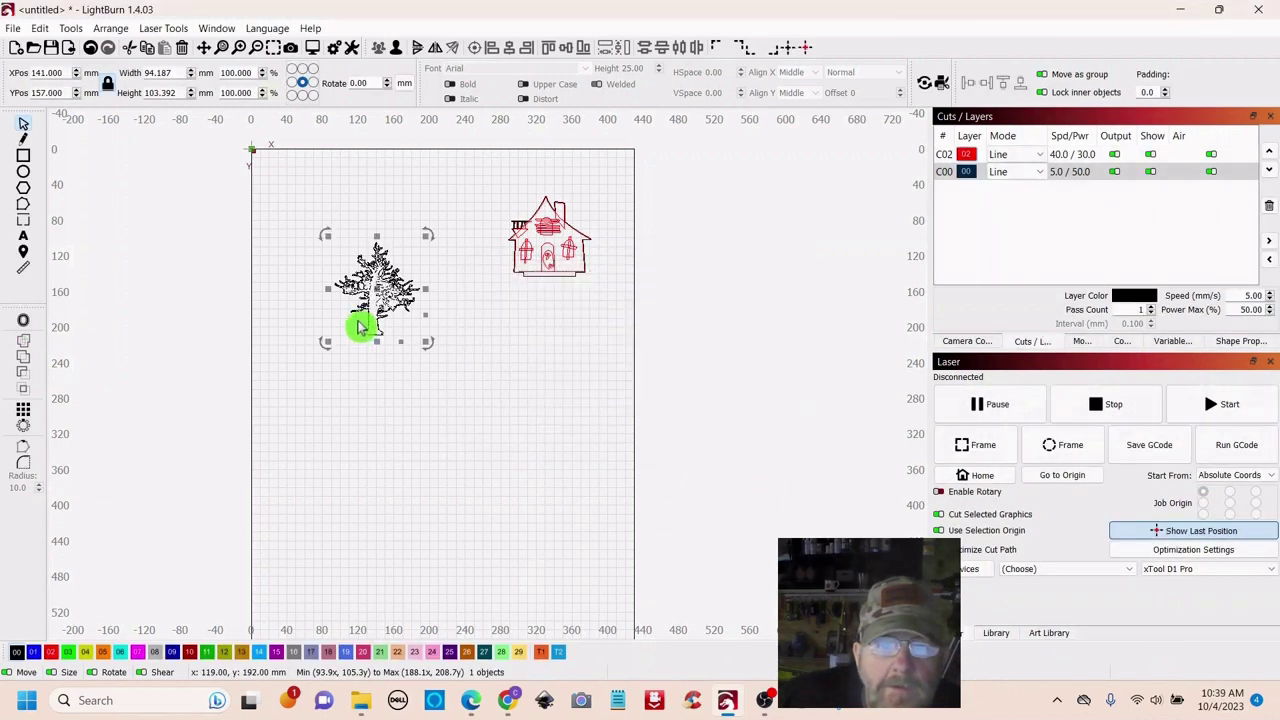
drag(380, 289, 556, 357)
scroll(374, 386, up, 3)
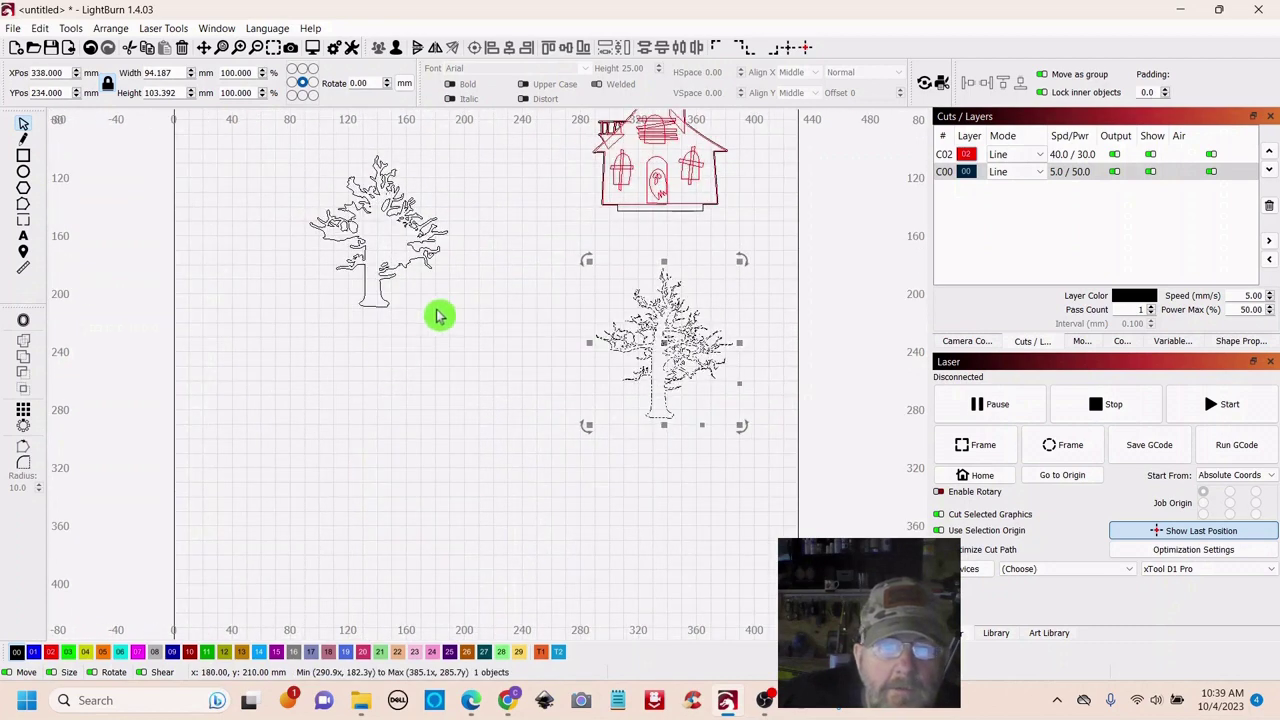
drag(437, 314, 426, 391)
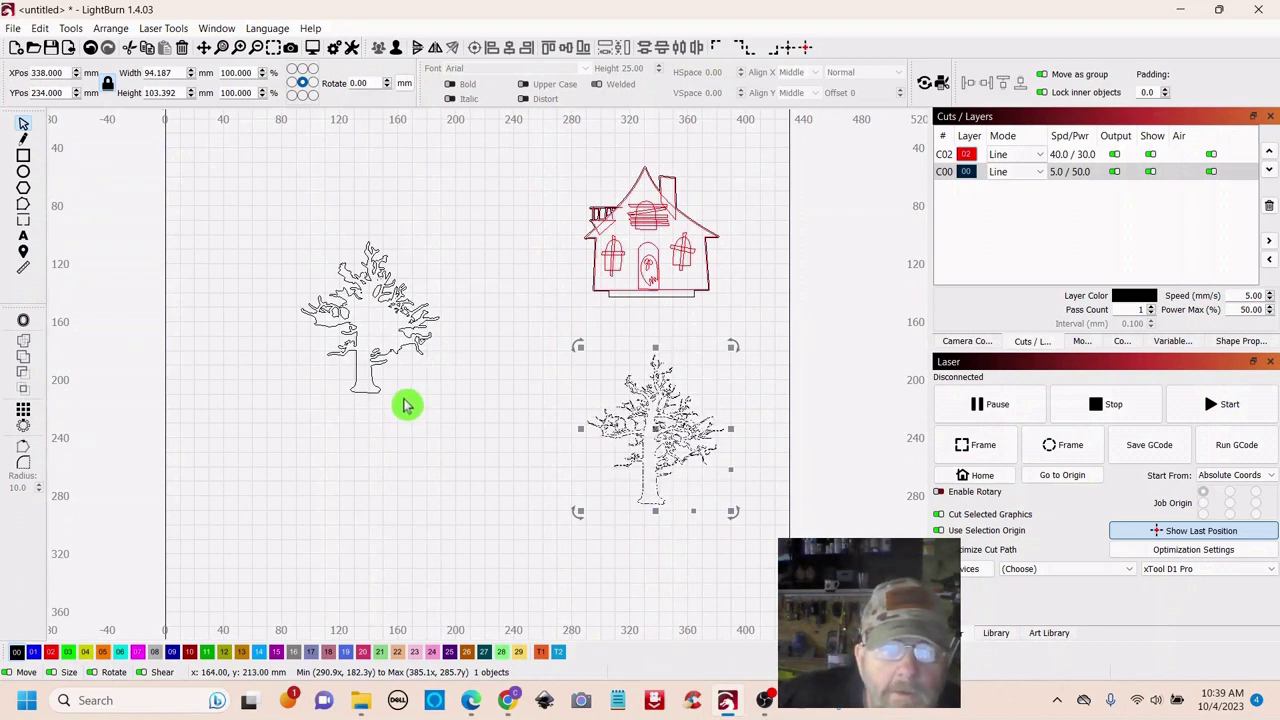
scroll(394, 409, up, 1)
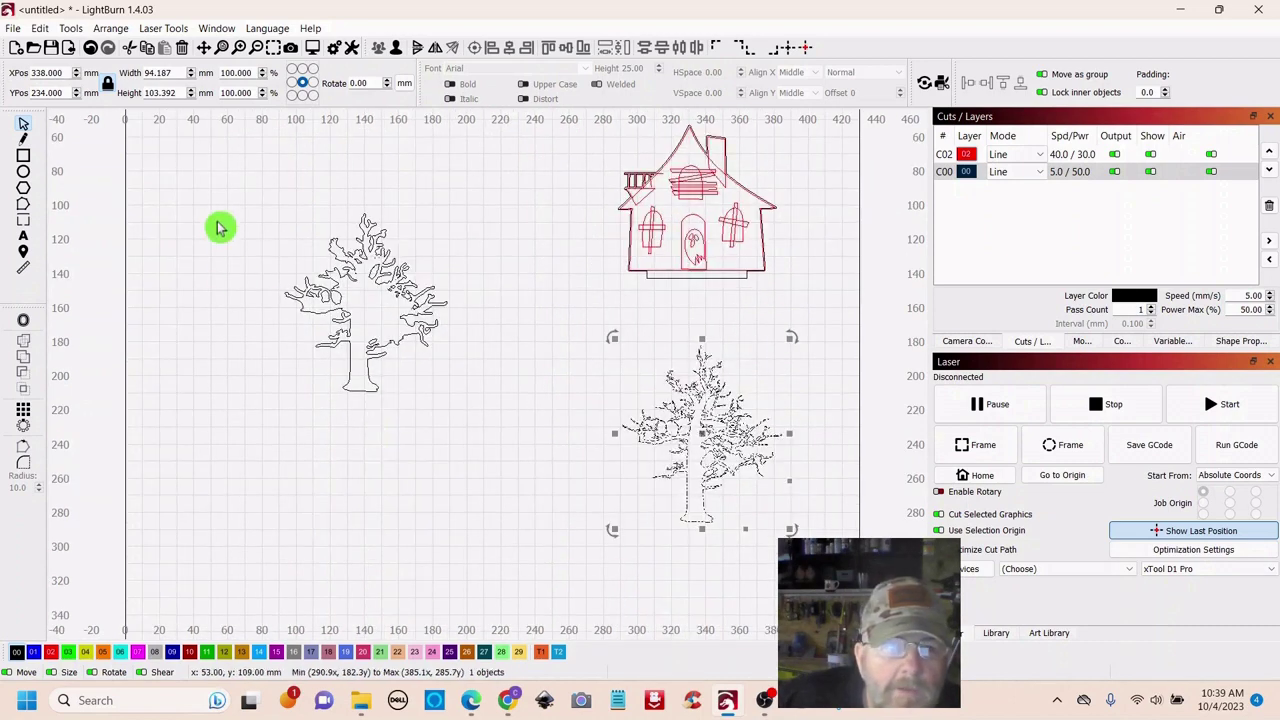
scroll(300, 214, down, 2)
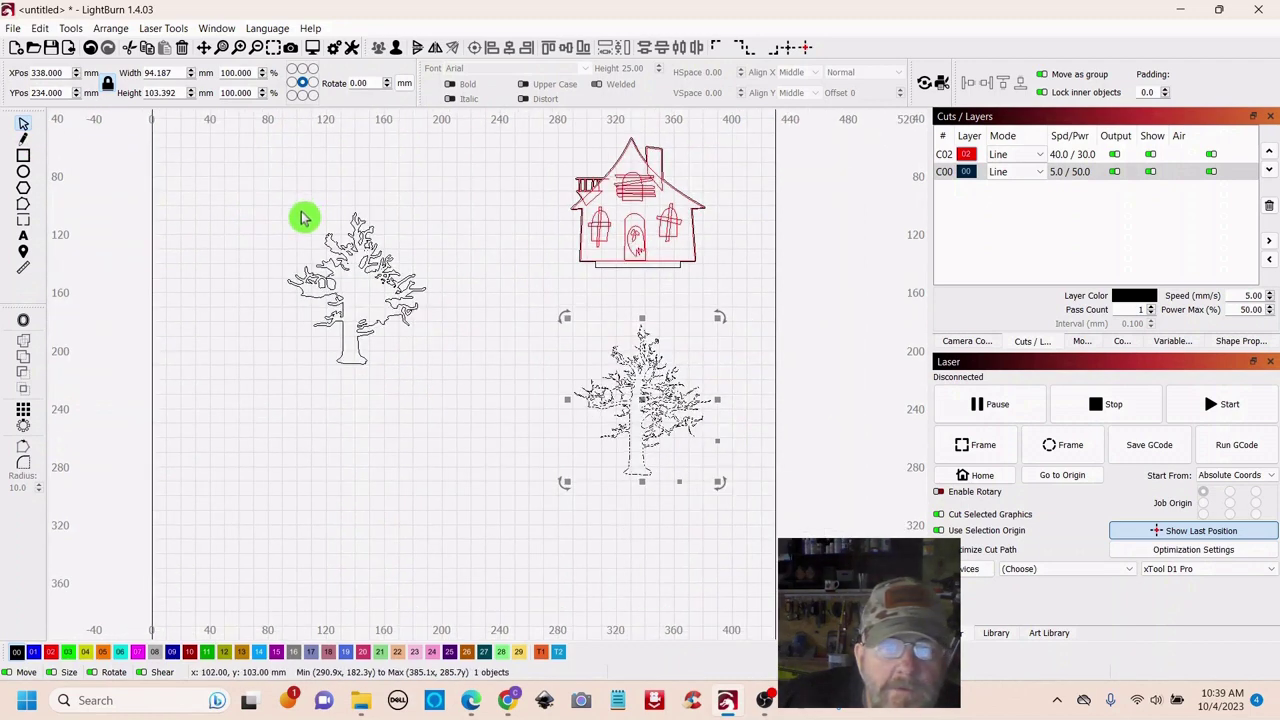
scroll(391, 200, down, 2)
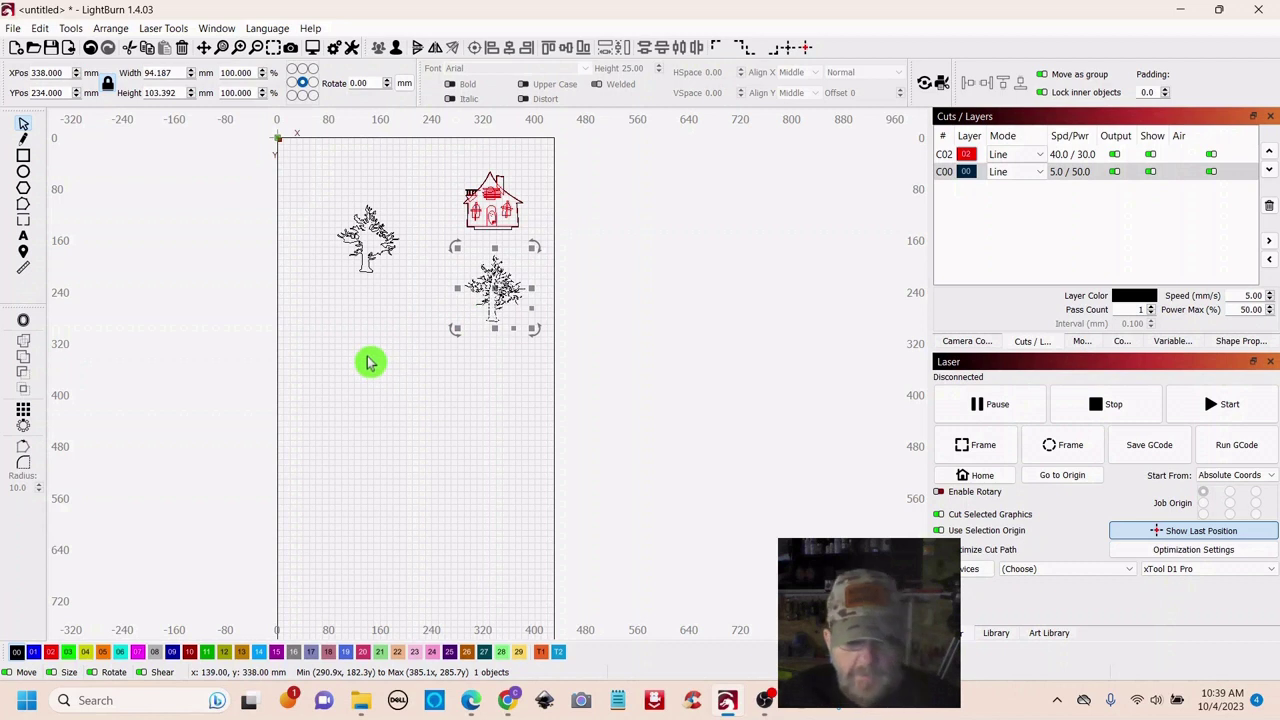
key(ctrl+z)
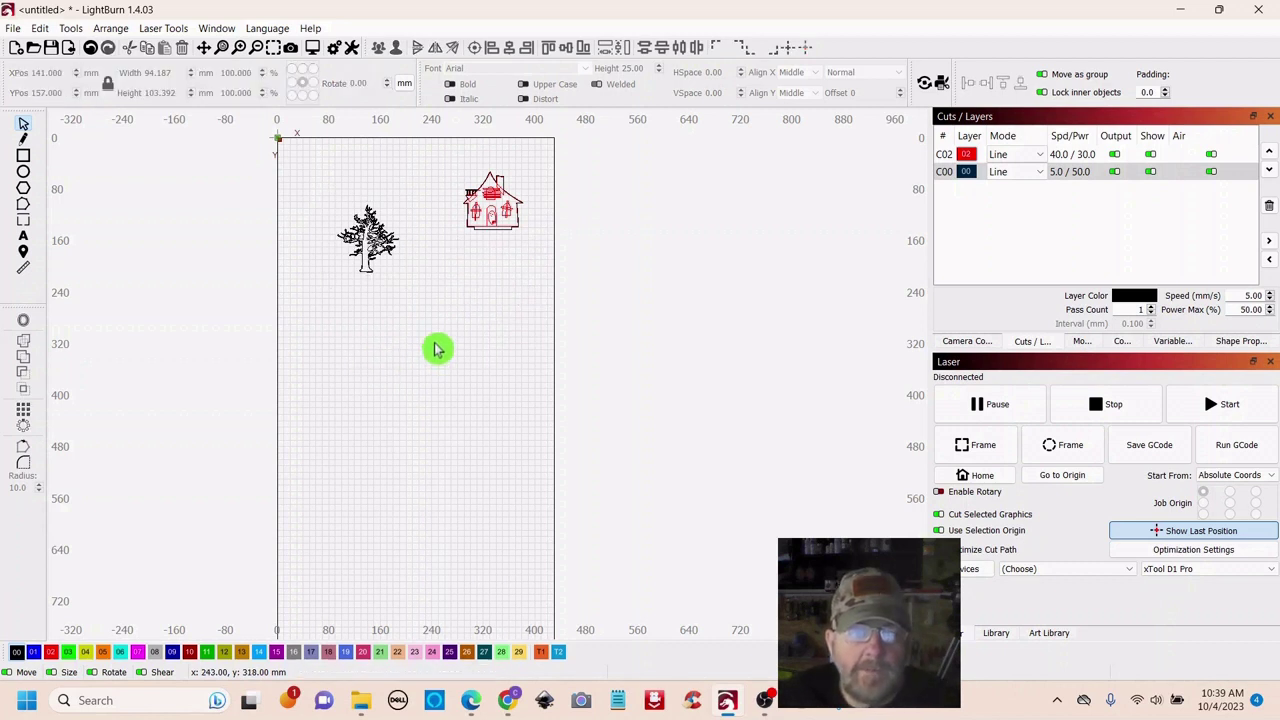
Select the tree and its offset outline and move them together to X 153, Y 201 mm
drag(408, 163, 262, 405)
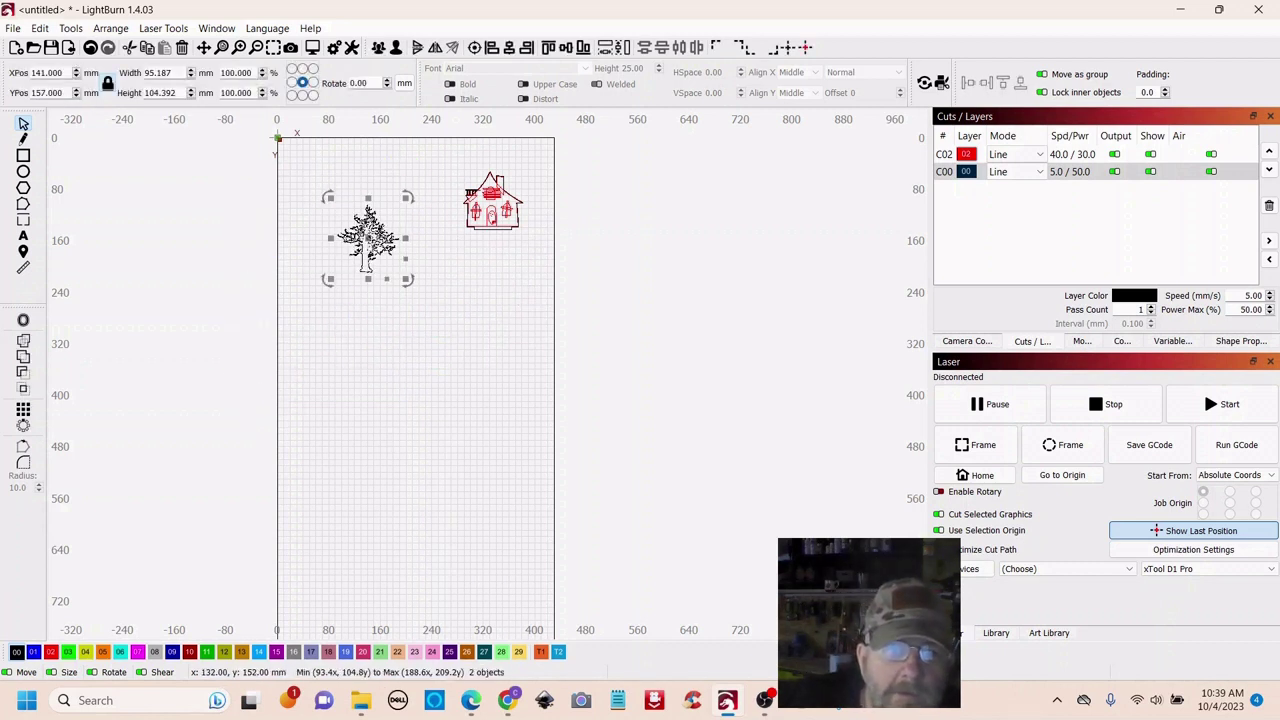
drag(372, 244, 402, 206)
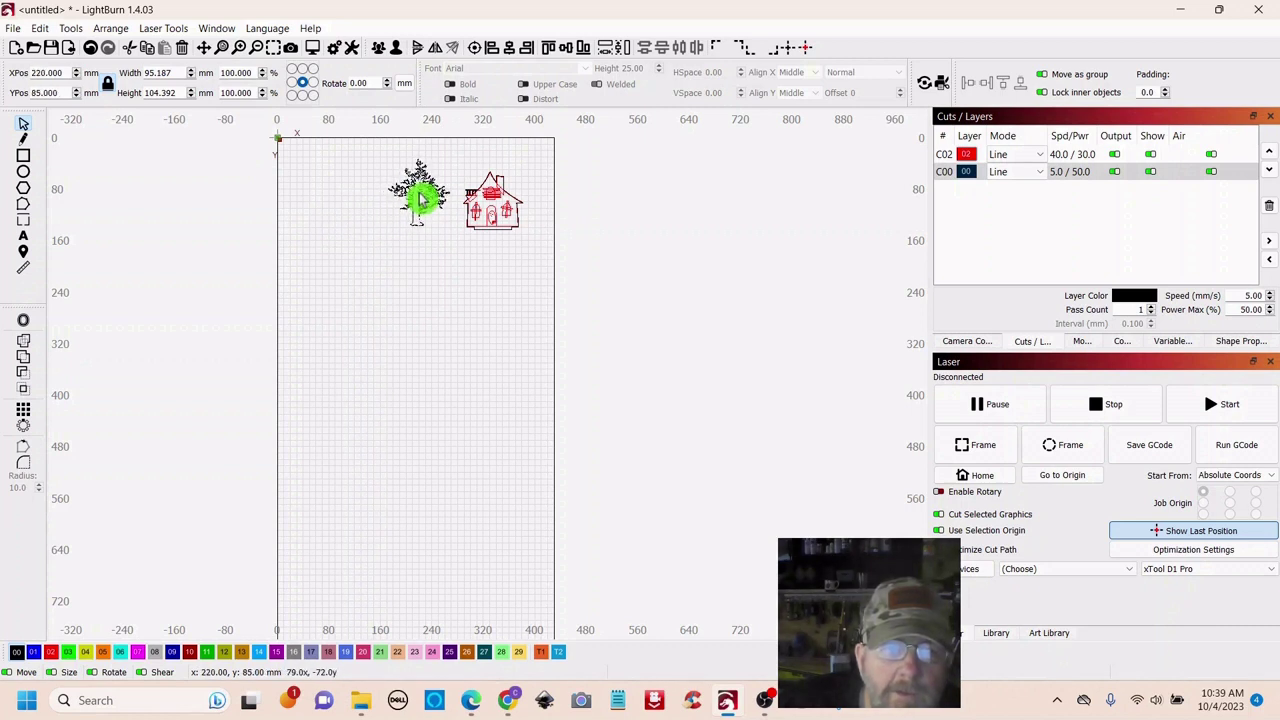
drag(418, 203, 418, 204)
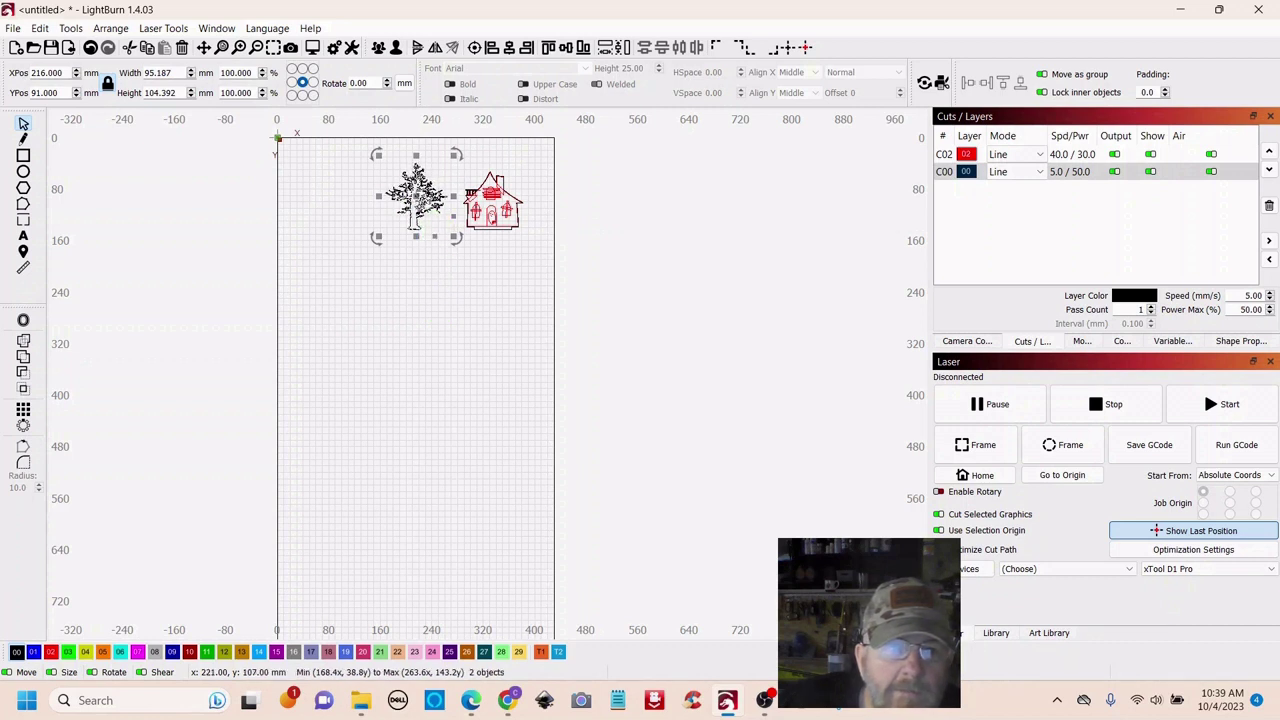
drag(419, 196, 378, 267)
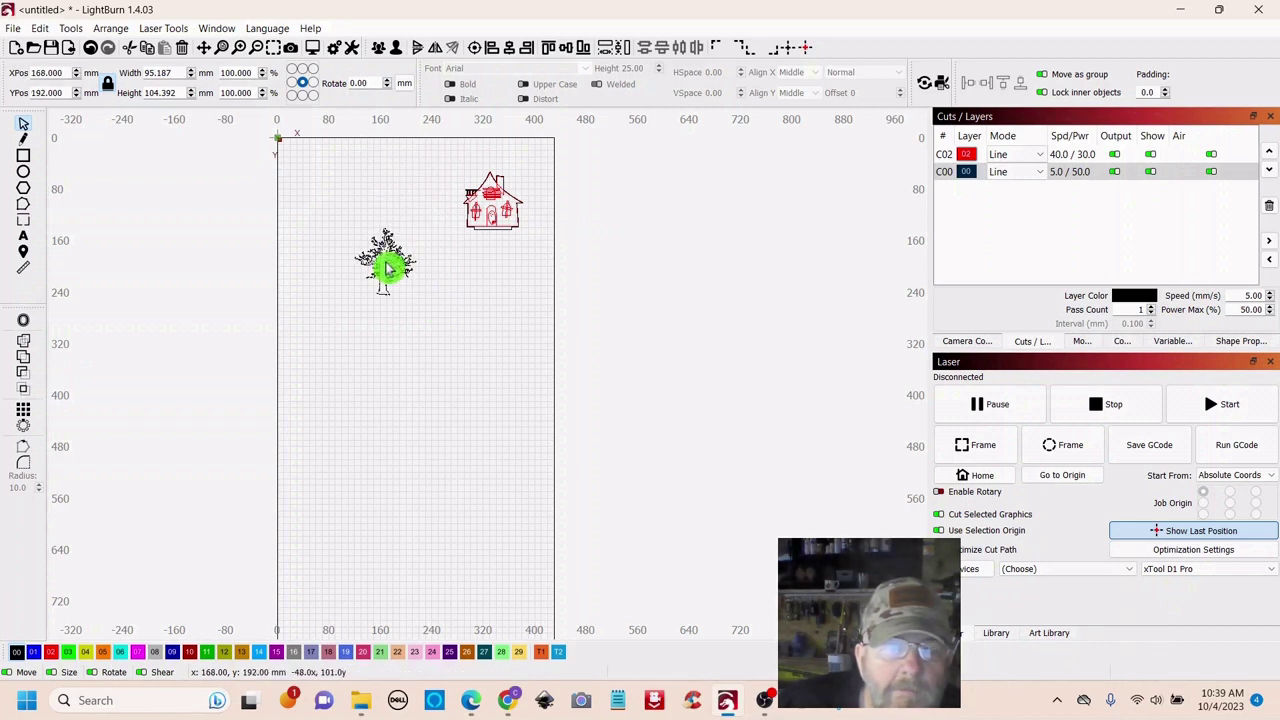
scroll(466, 406, down, 1)
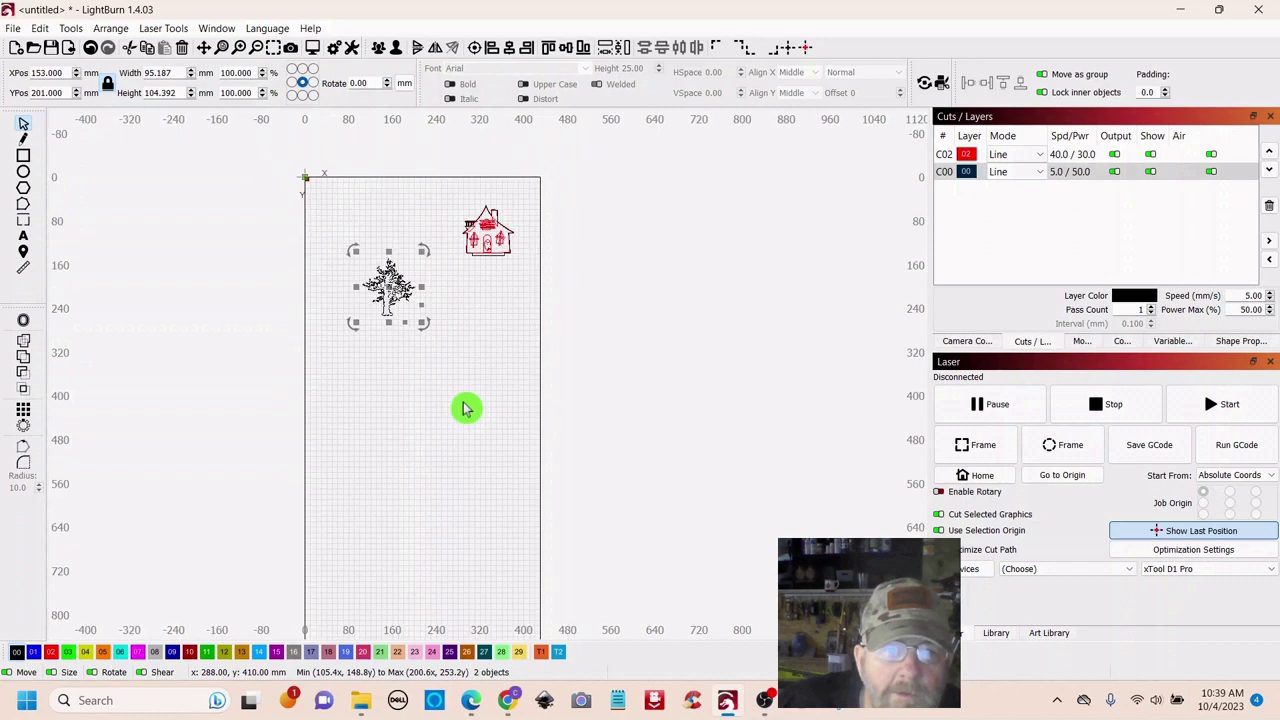
Separate the outer offset outline from the tree and move it alone to X 287, Y 213 mm
drag(466, 406, 557, 462)
scroll(557, 462, up, 5)
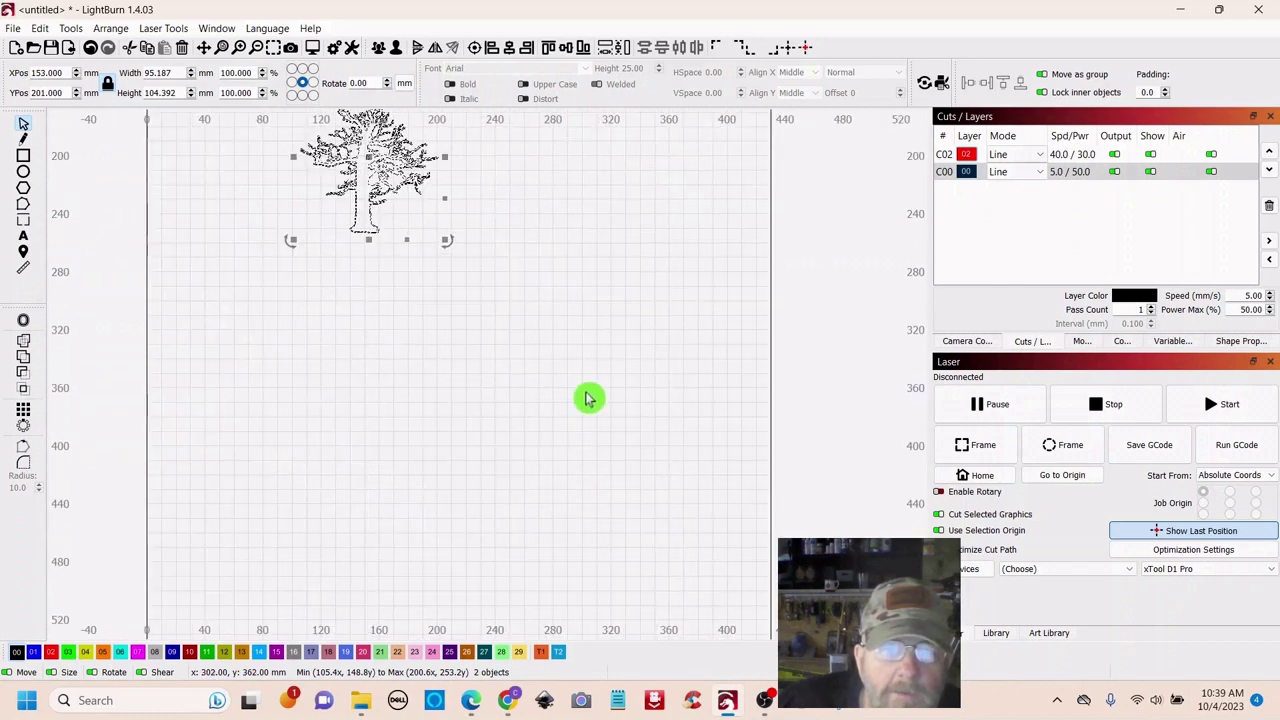
drag(640, 343, 636, 423)
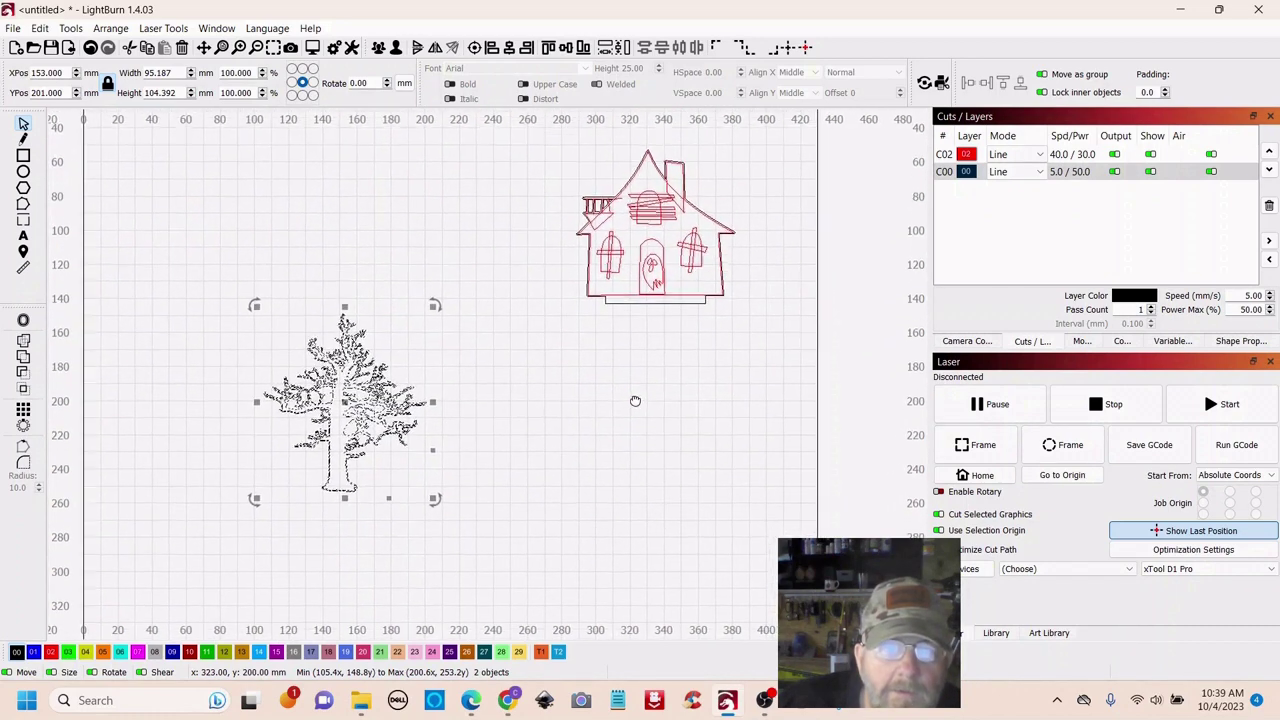
click(648, 432)
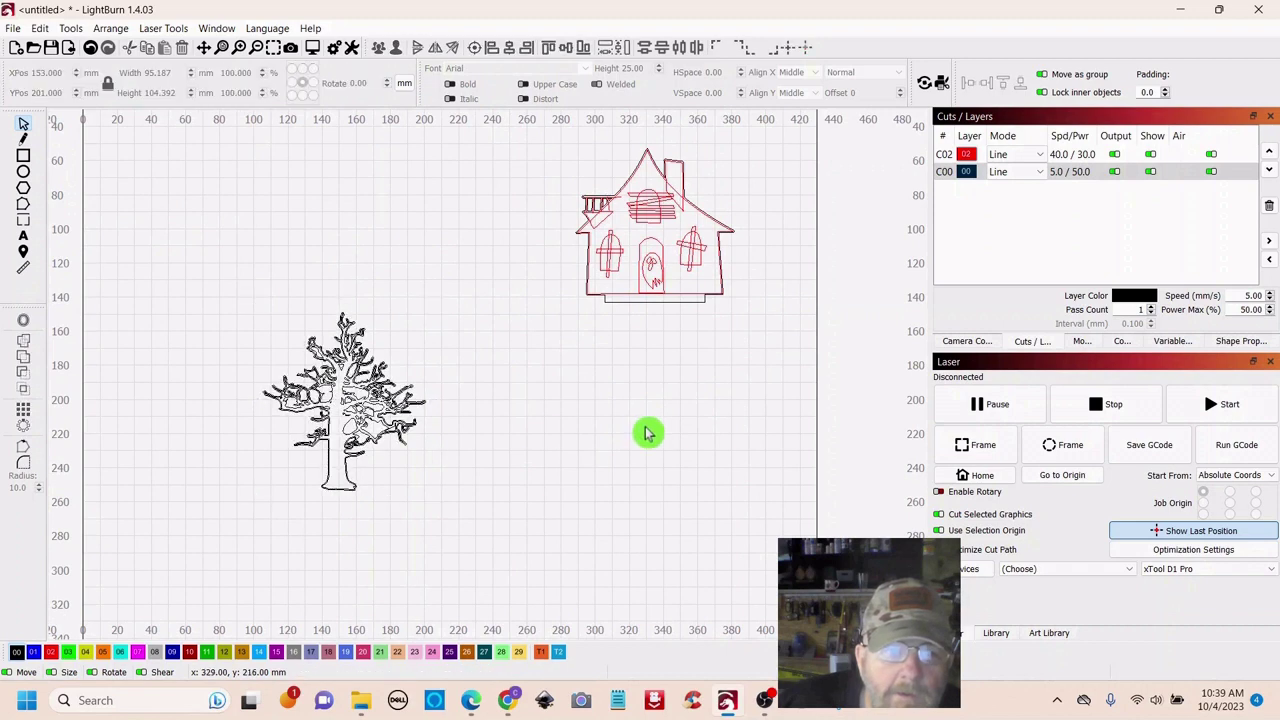
scroll(361, 510, up, 5)
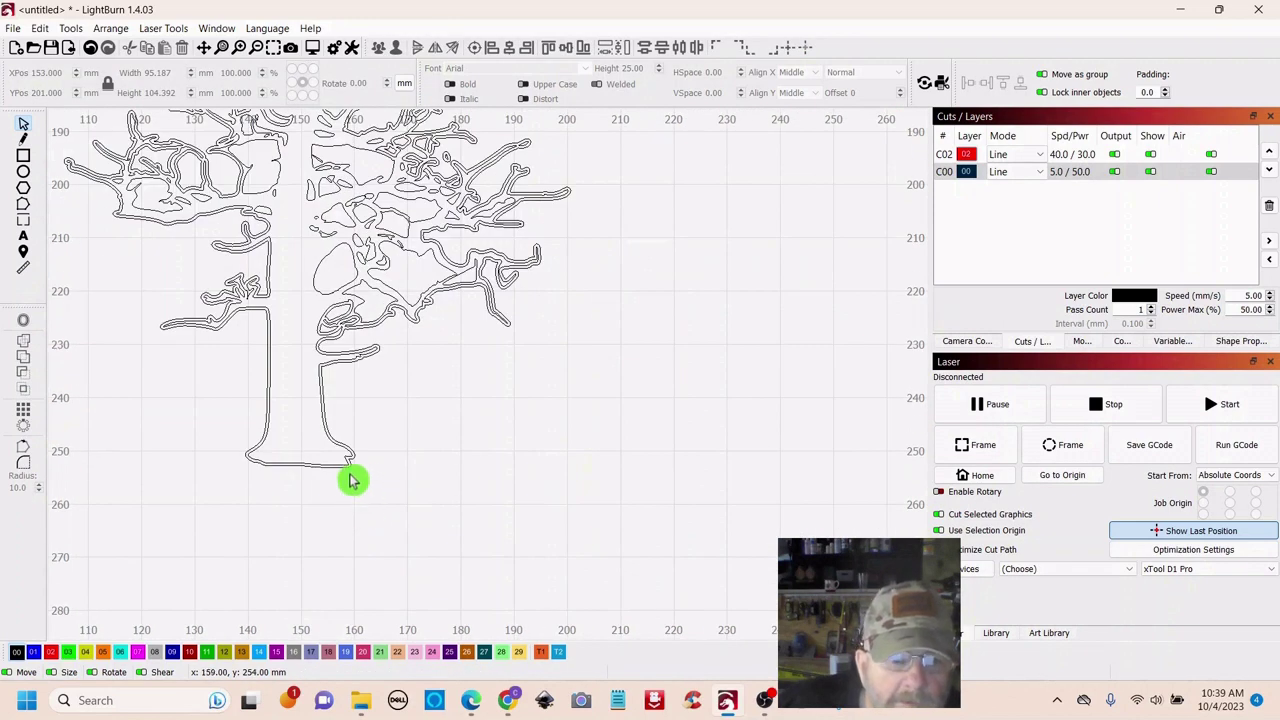
drag(349, 466, 745, 530)
scroll(329, 523, down, 4)
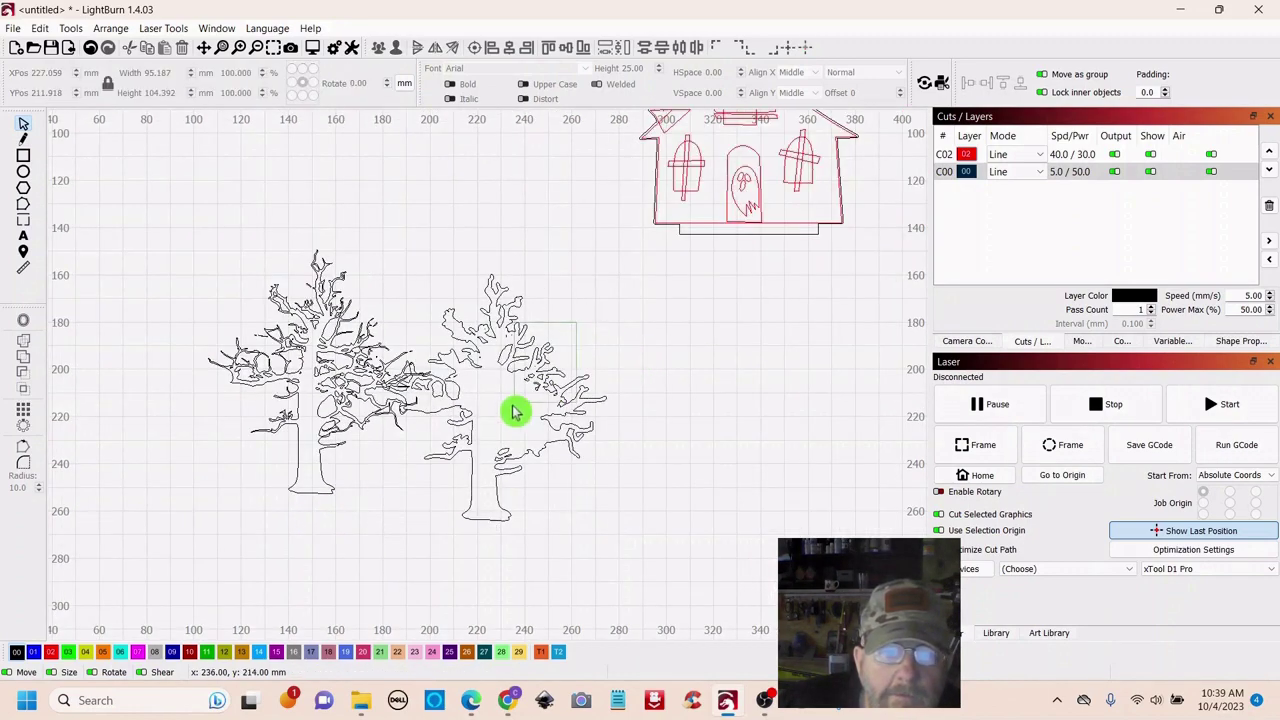
drag(494, 401, 637, 404)
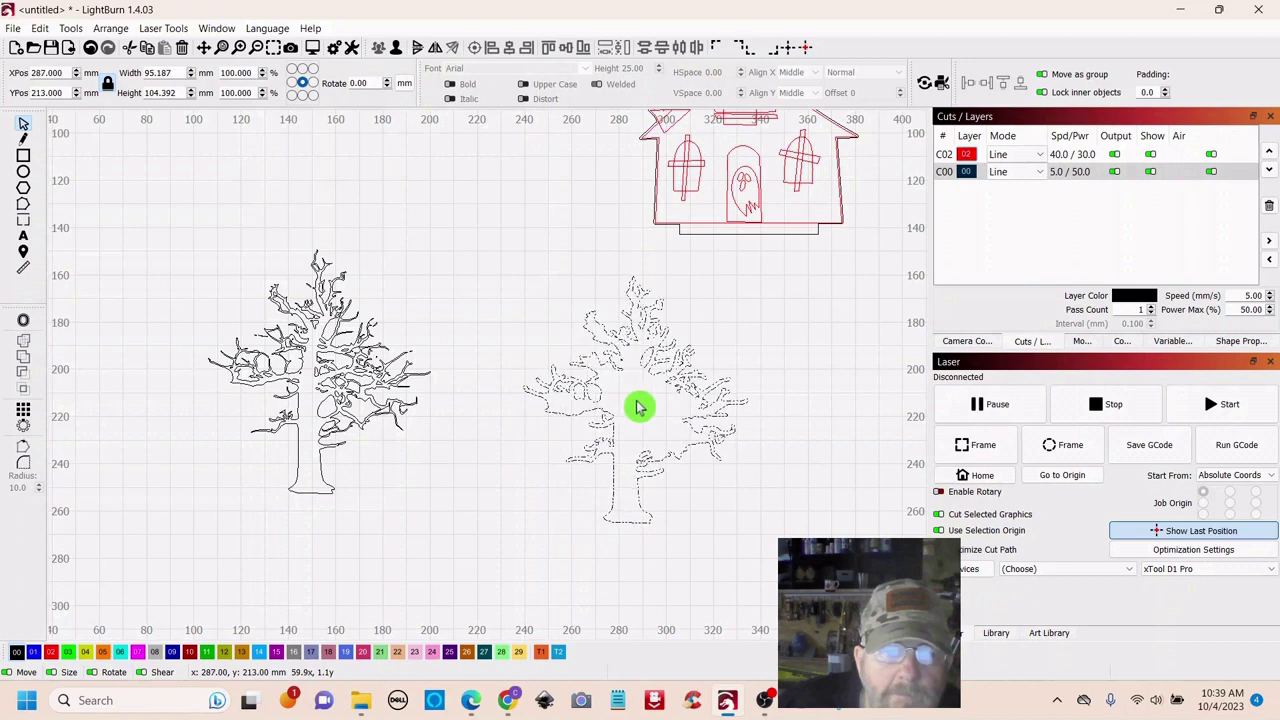
Assign the original detailed tree to the red 02 layer
click(345, 233)
drag(421, 240, 203, 517)
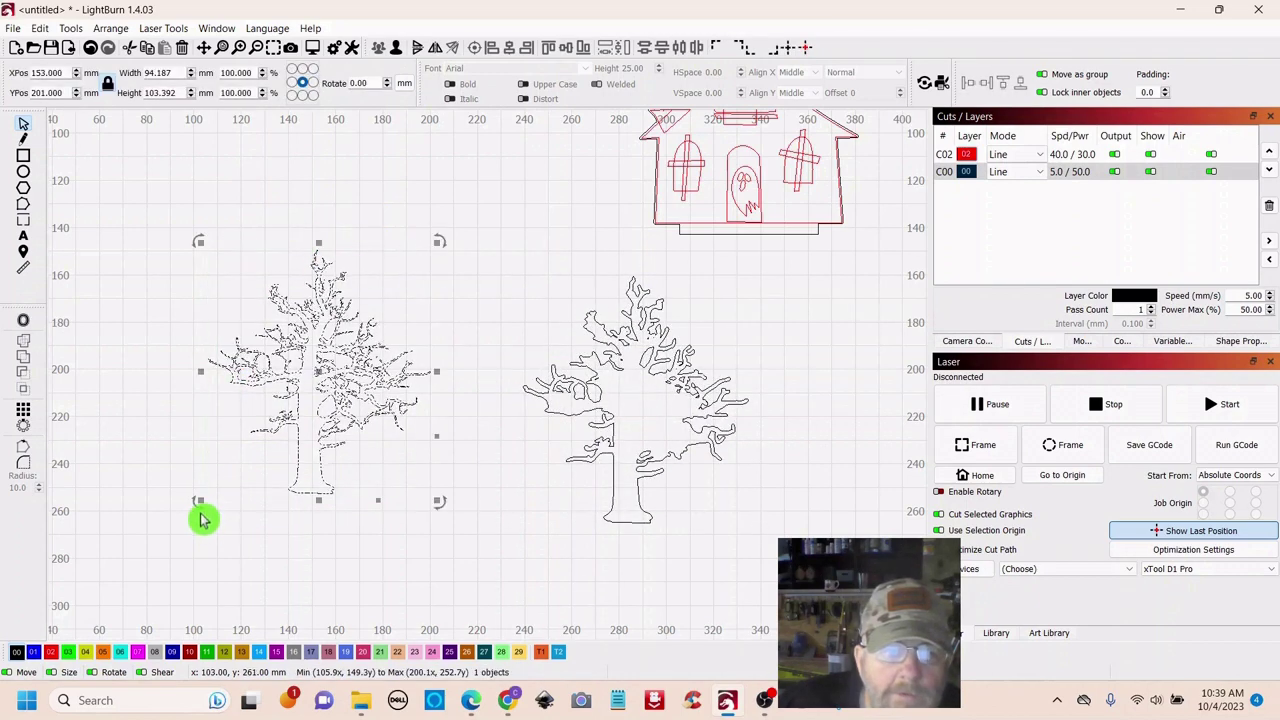
click(52, 651)
click(515, 178)
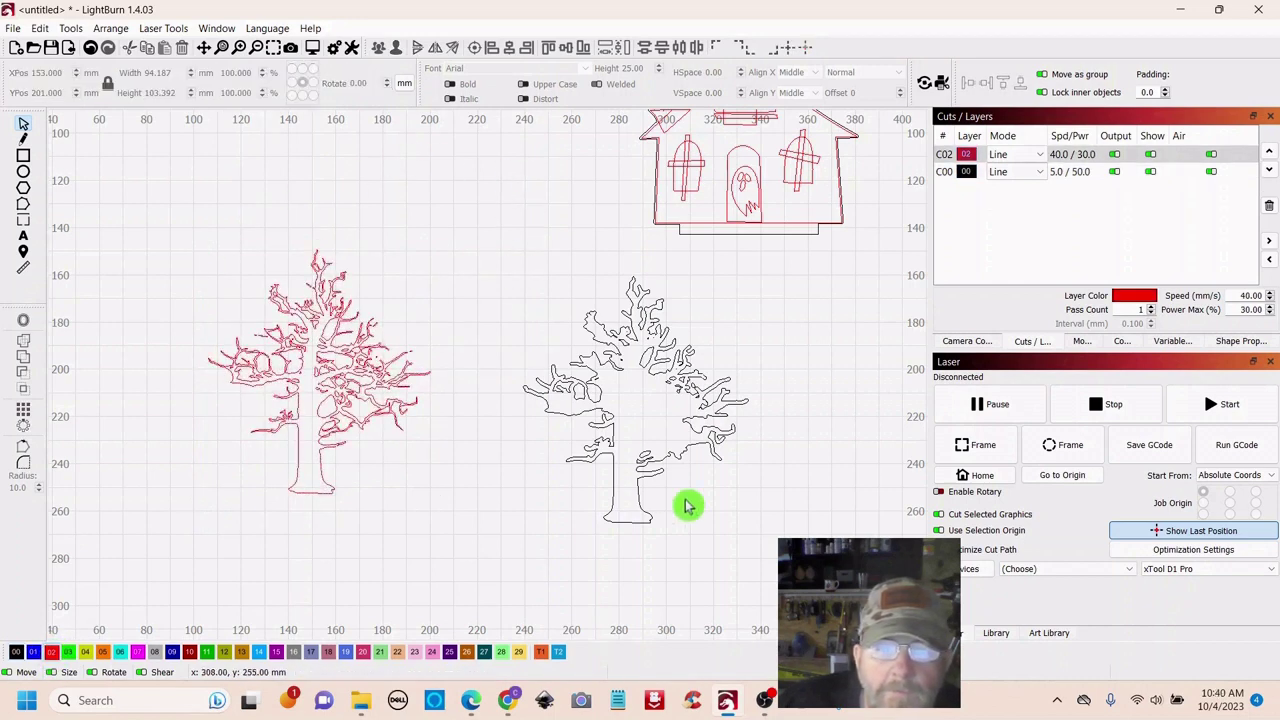
Draw a tab rectangle about 21 by 6 mm just below the trunk of the black tree outline
click(24, 157)
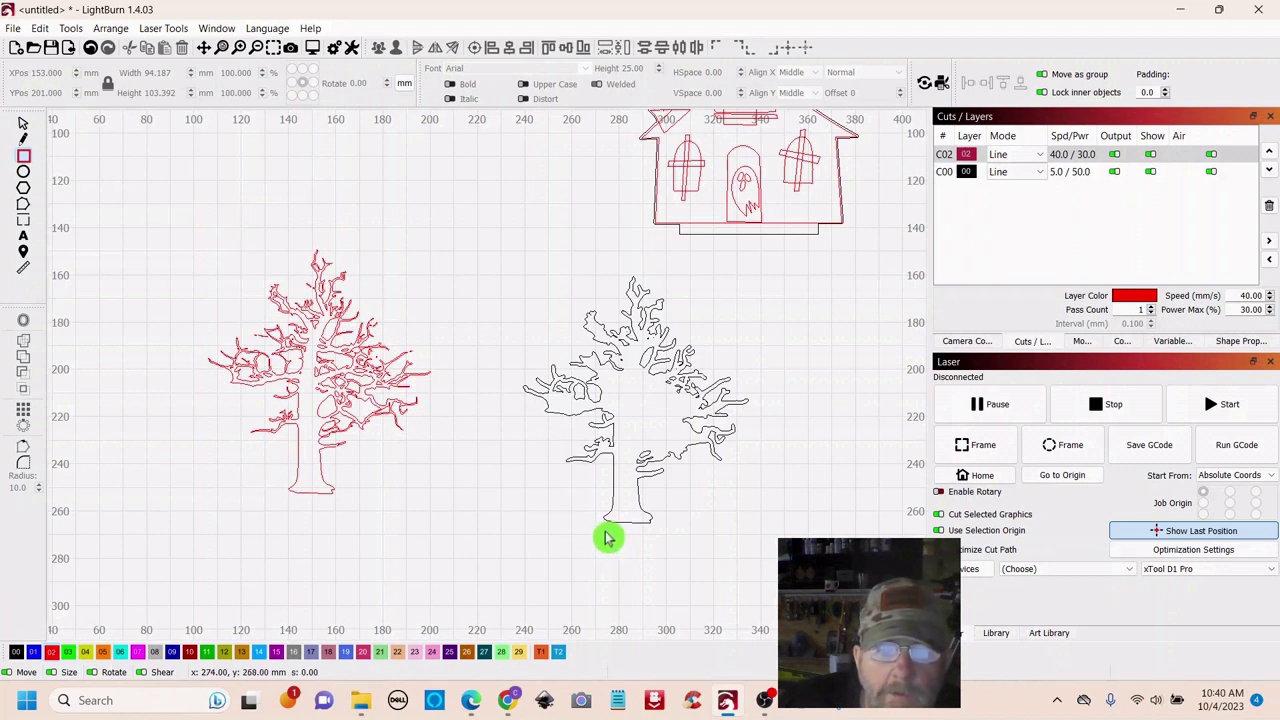
drag(606, 533, 647, 535)
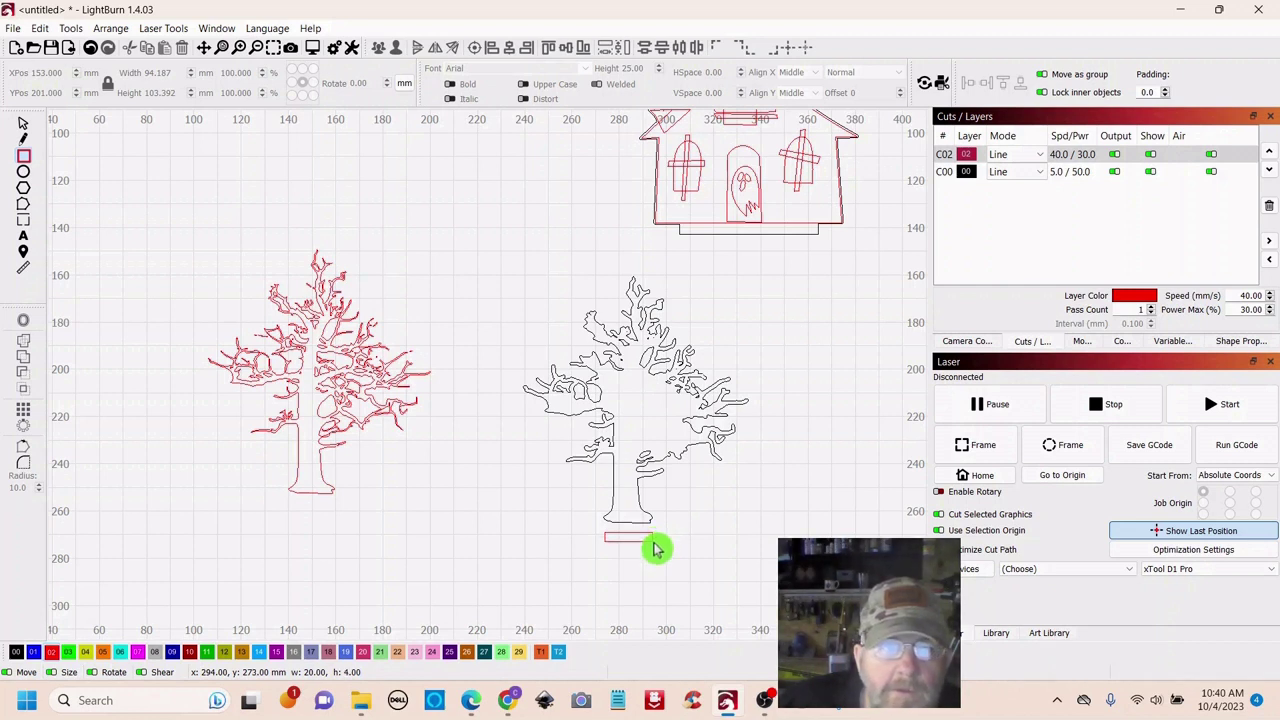
drag(655, 548, 653, 549)
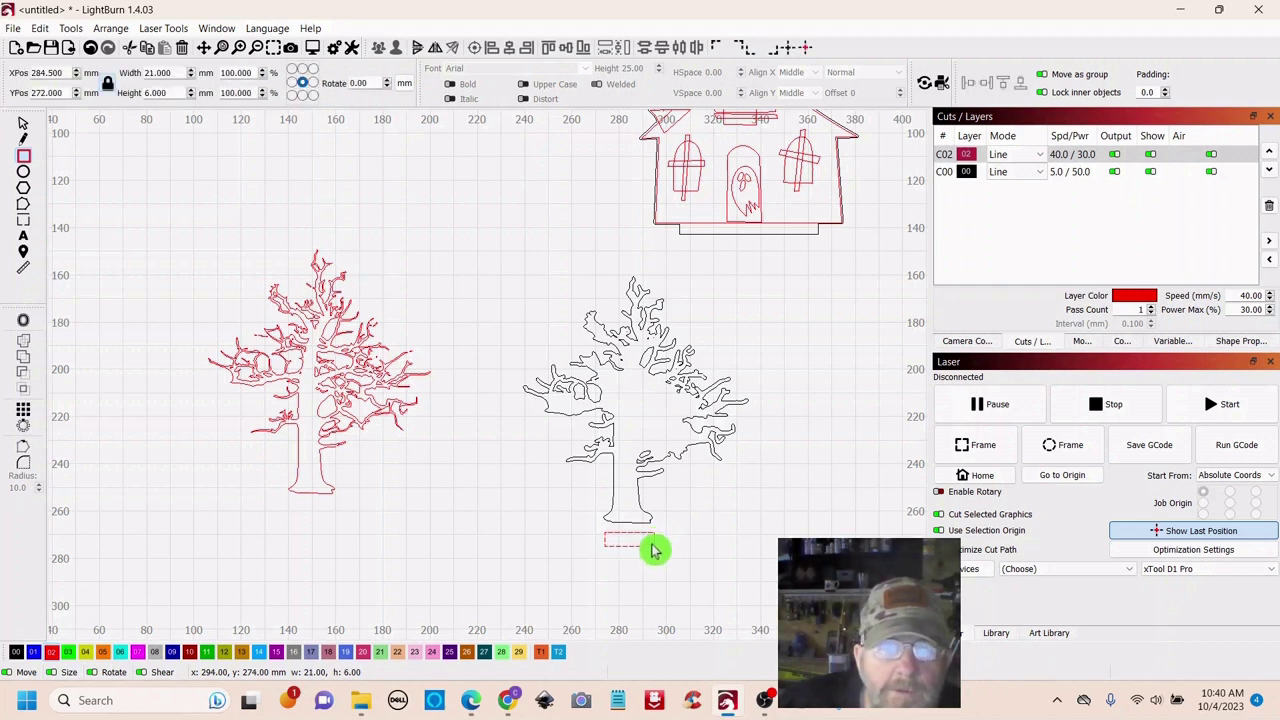
Set the height of the tab rectangle below the trunk to 4 mm
click(170, 92)
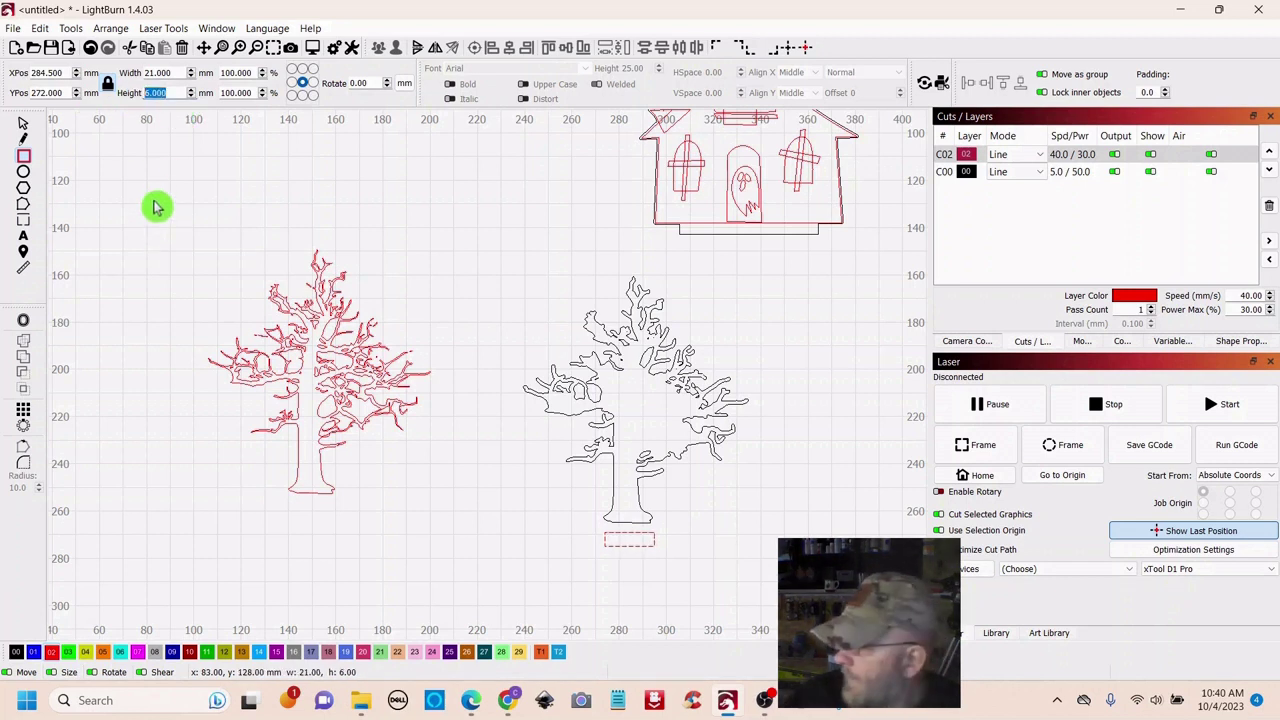
text(4)
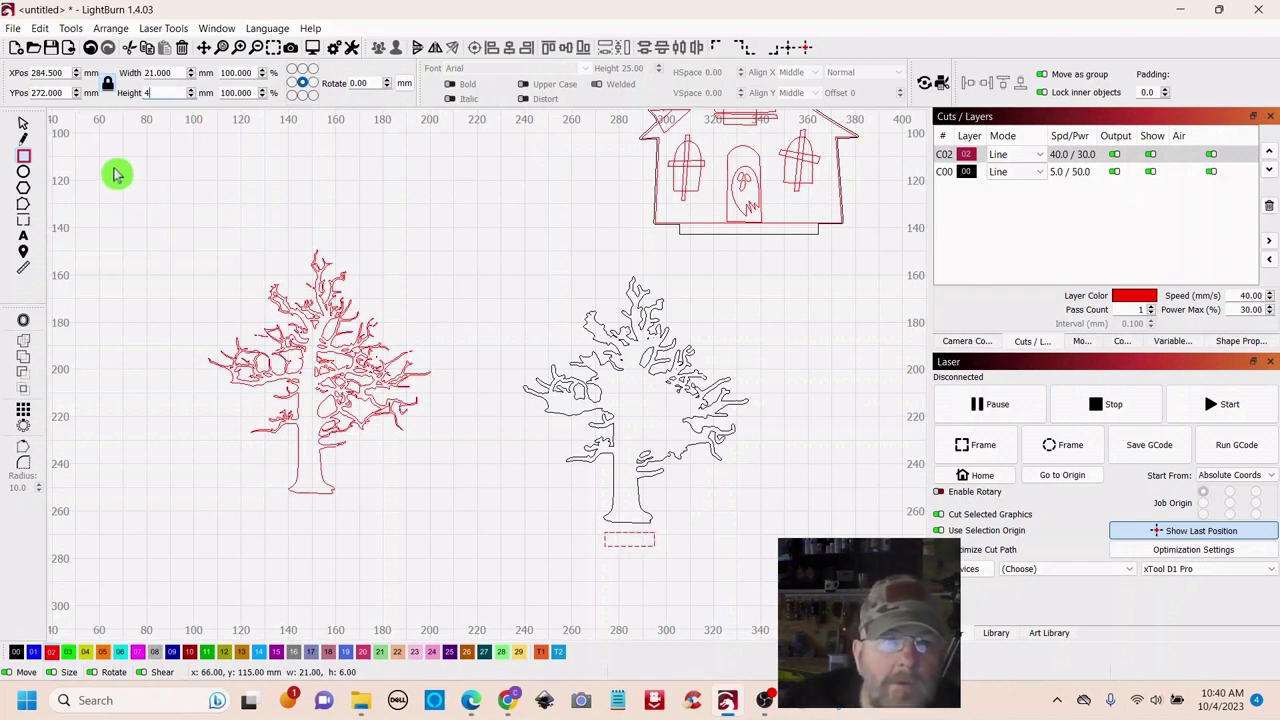
key(Return)
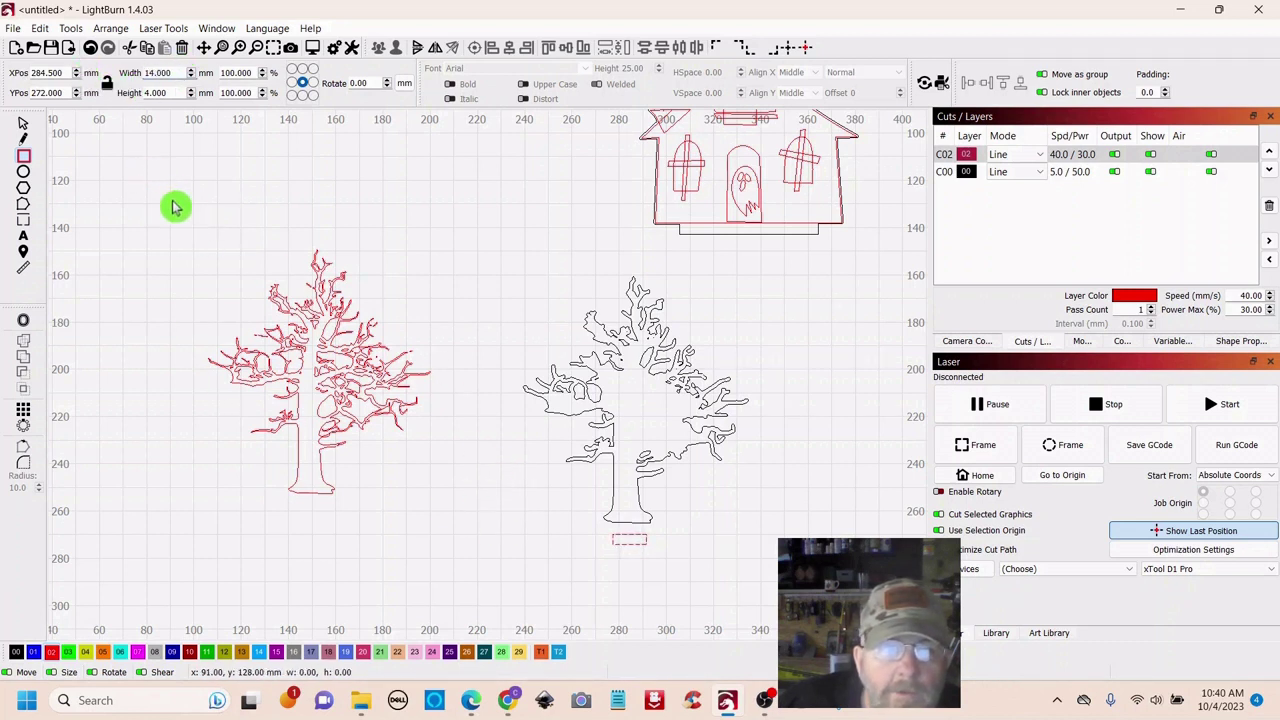
Widen the tab rectangle to about 23.6 mm and move it to X 284, Y 266 mm so it overlaps the trunk base
click(24, 125)
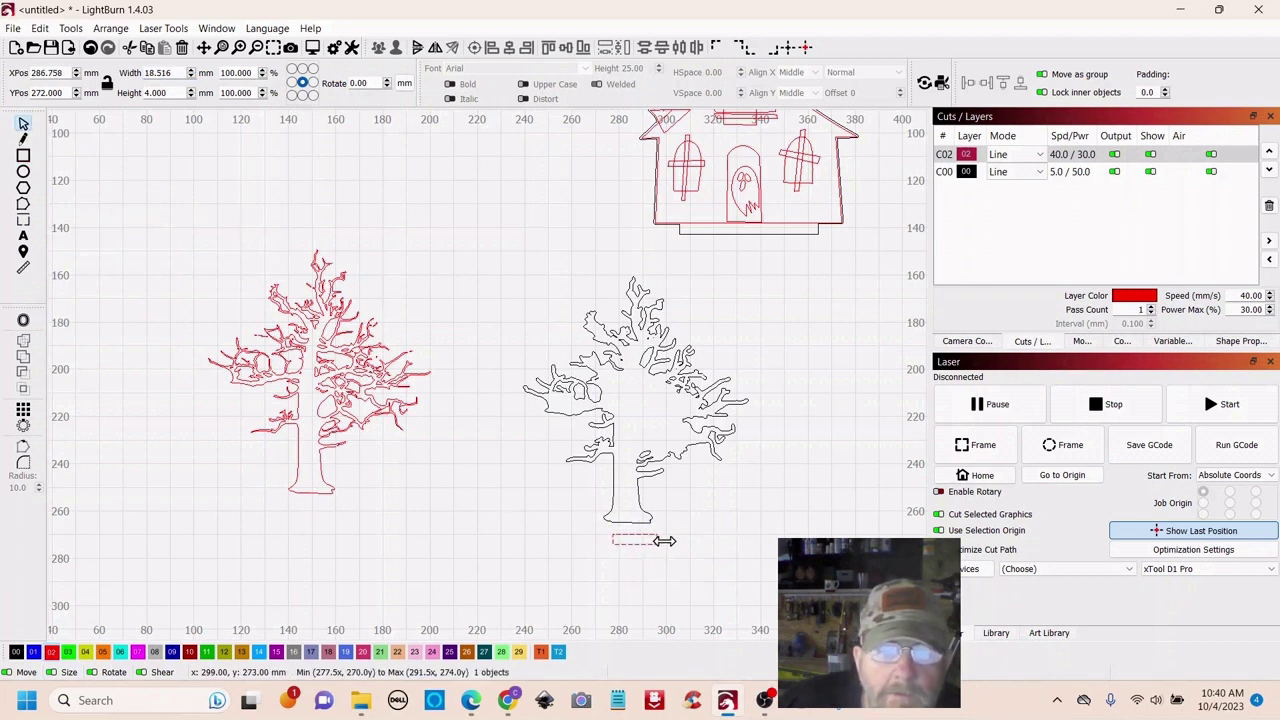
click(652, 545)
drag(675, 539, 630, 534)
scroll(731, 557, up, 6)
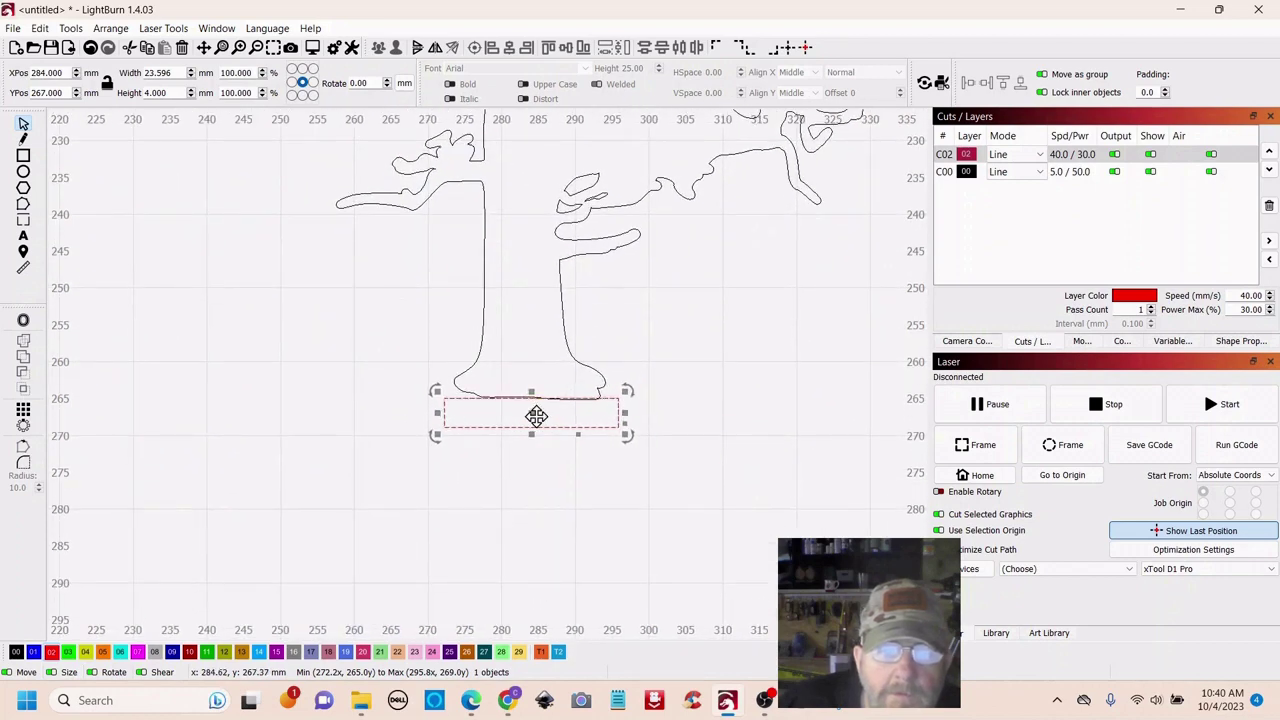
drag(537, 416, 538, 409)
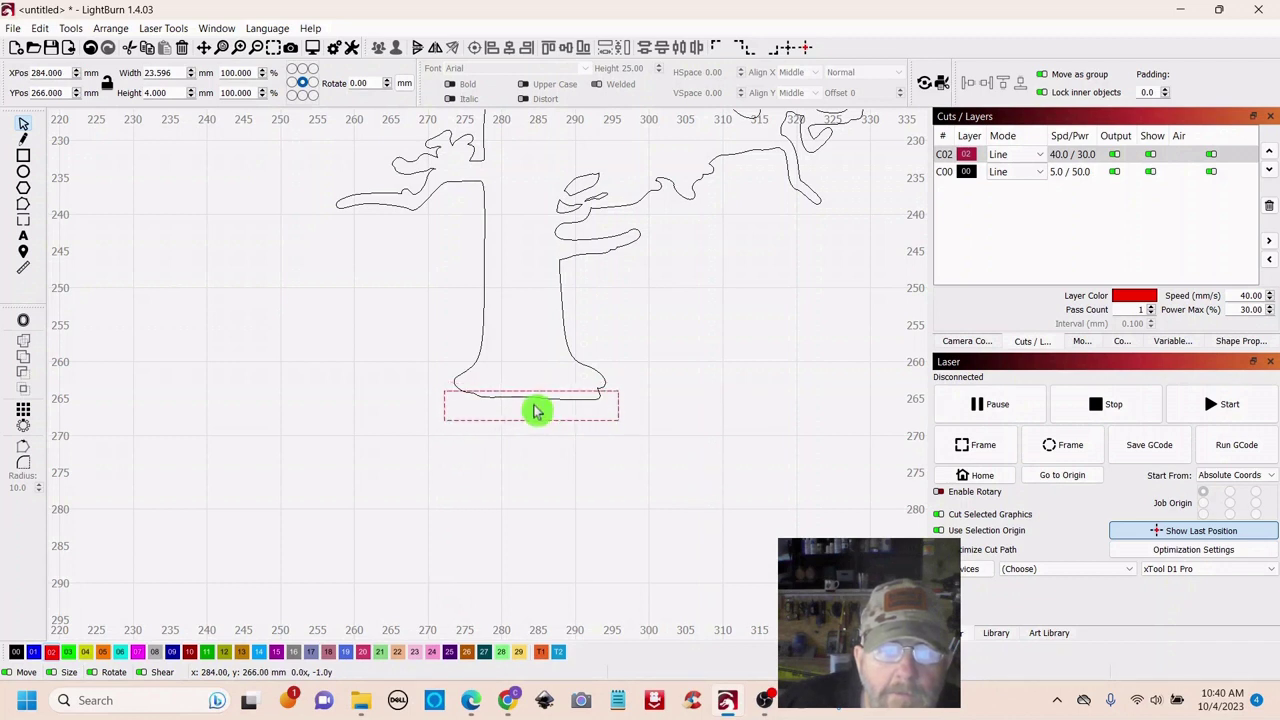
drag(535, 411, 535, 411)
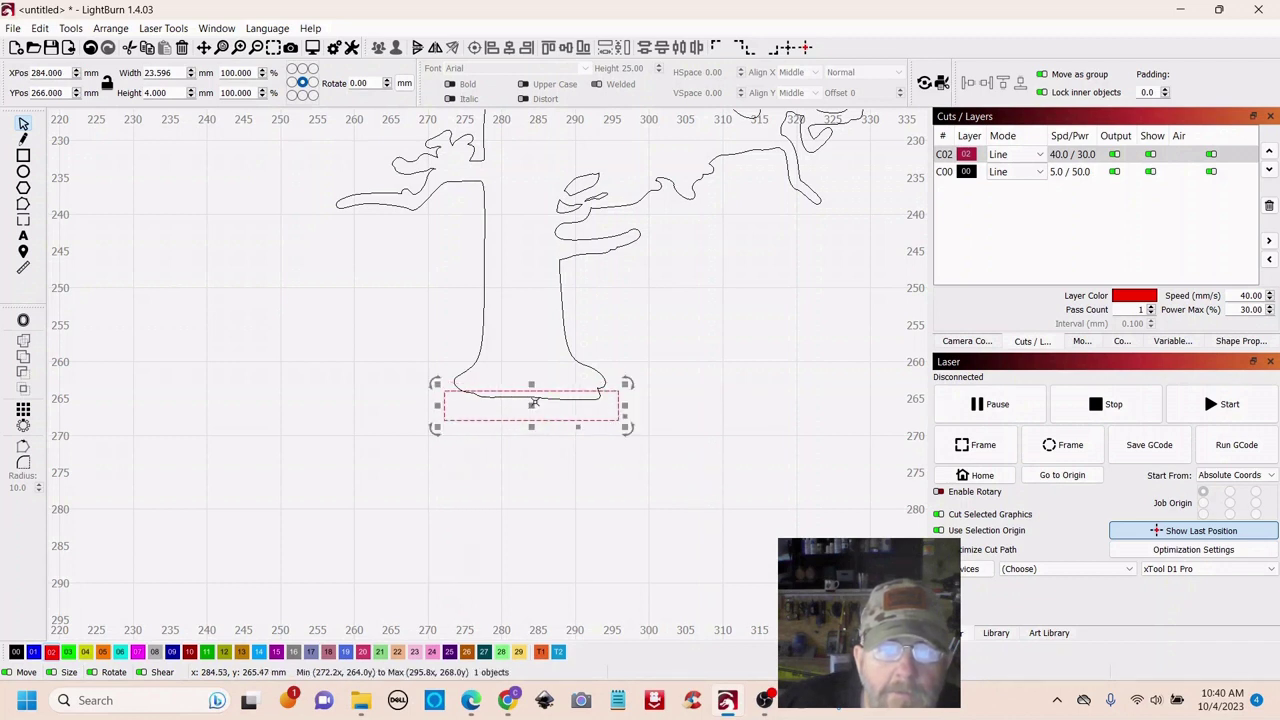
Assign the tab rectangle to the black 00 layer and weld it to the black tree outline
click(16, 653)
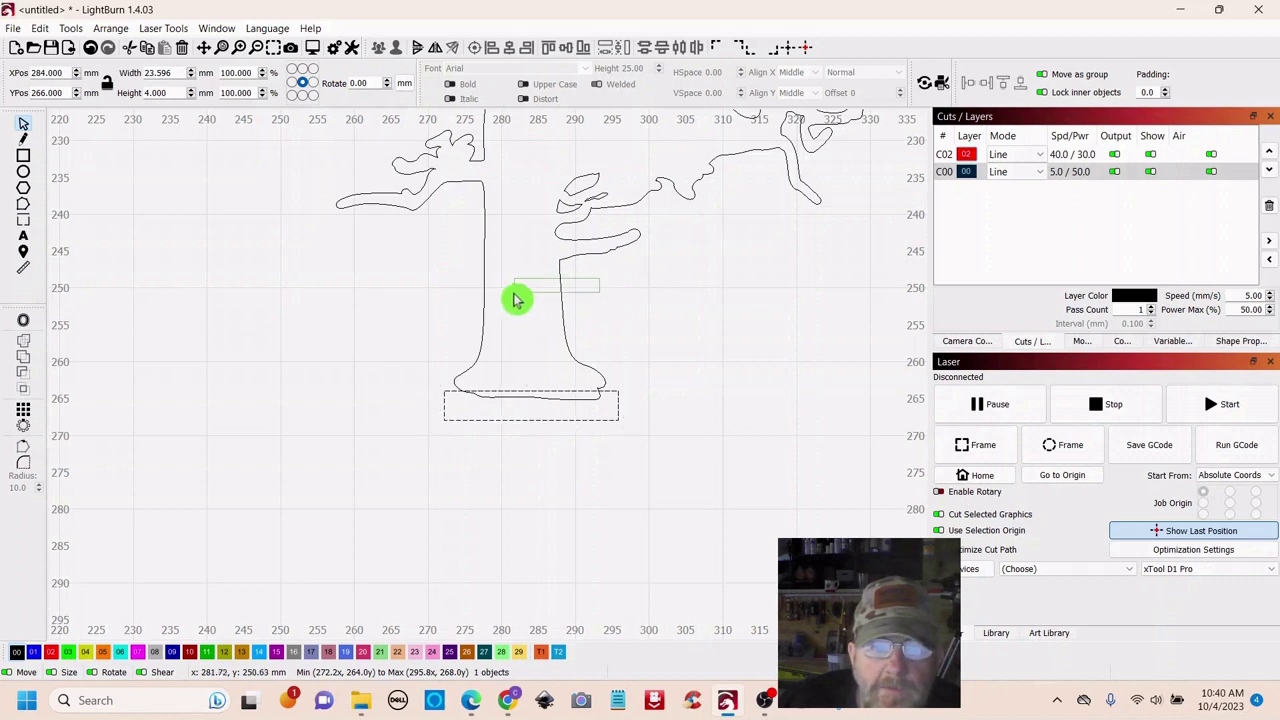
shift+click(483, 279)
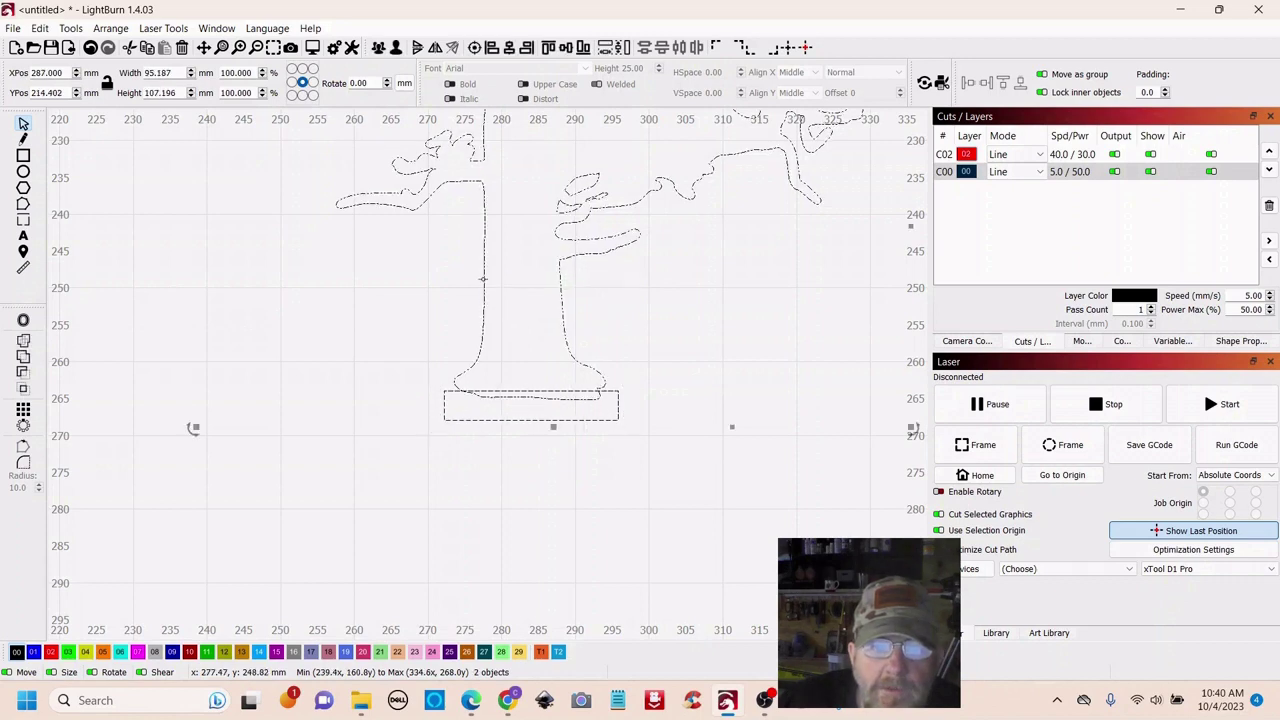
click(23, 347)
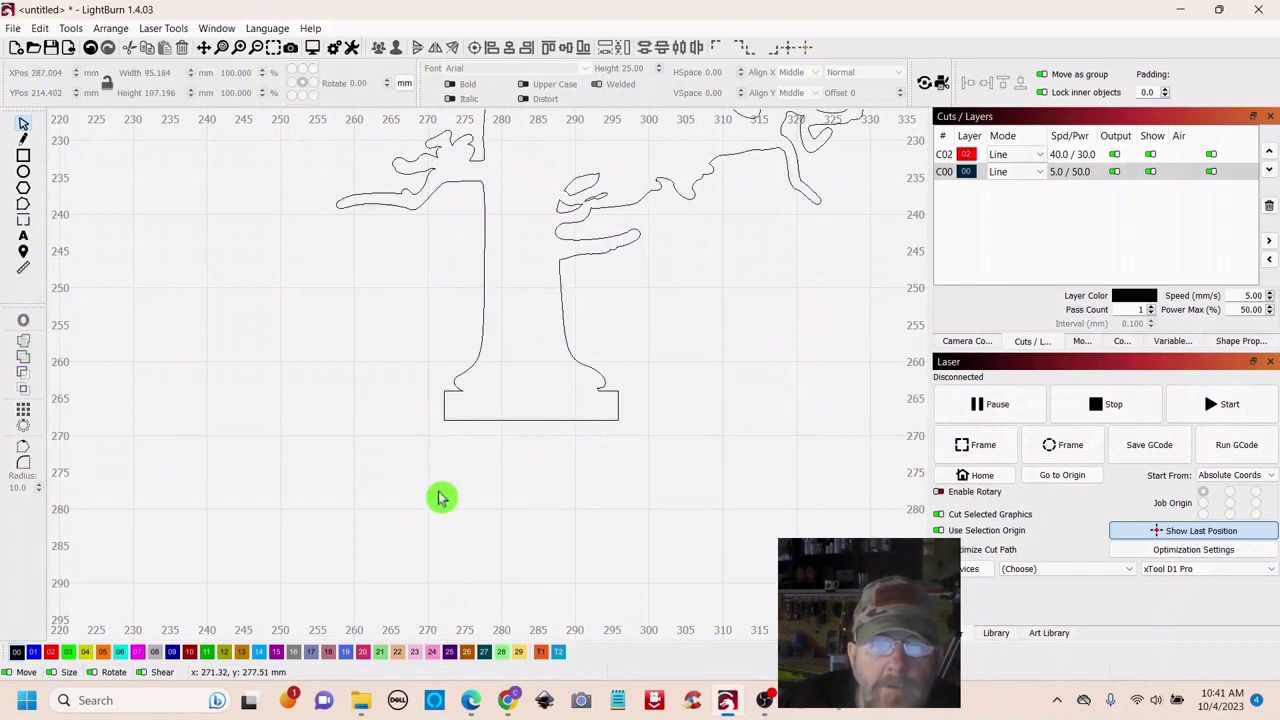
scroll(440, 494, down, 5)
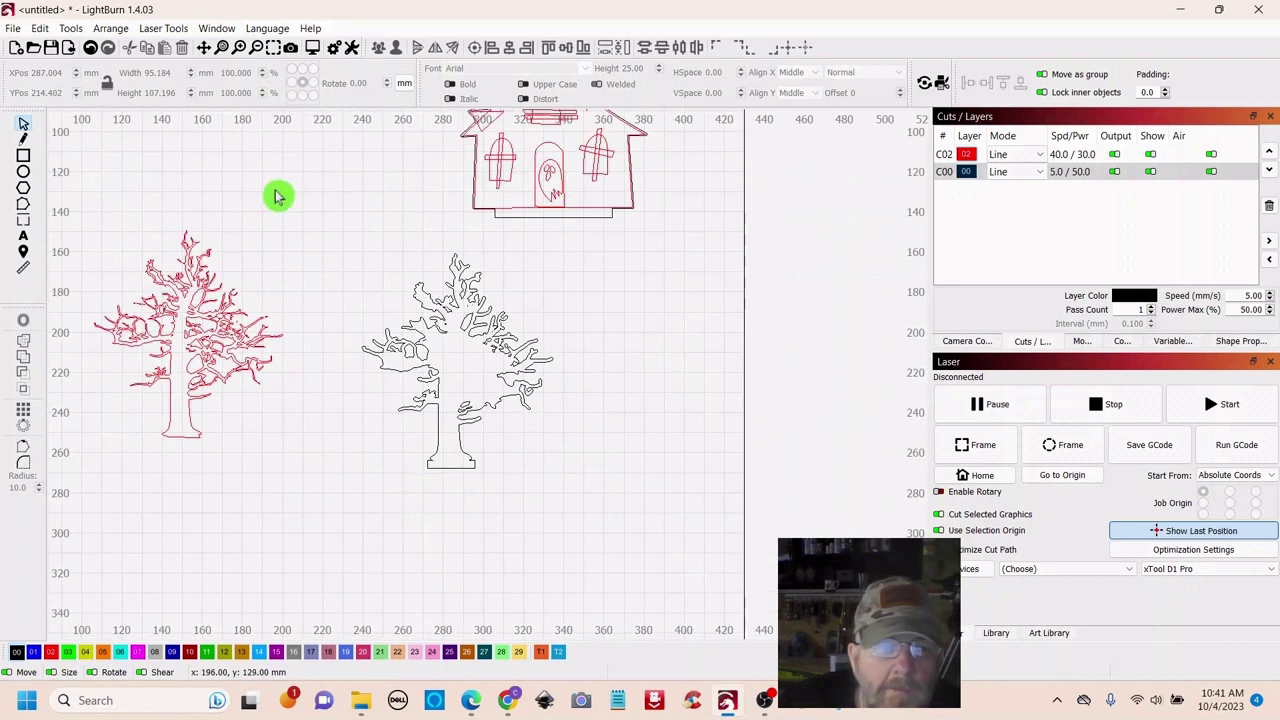
Move the red detailed tree inside the black tabbed outline, centred at X 287, Y 213 mm
drag(277, 194, 80, 532)
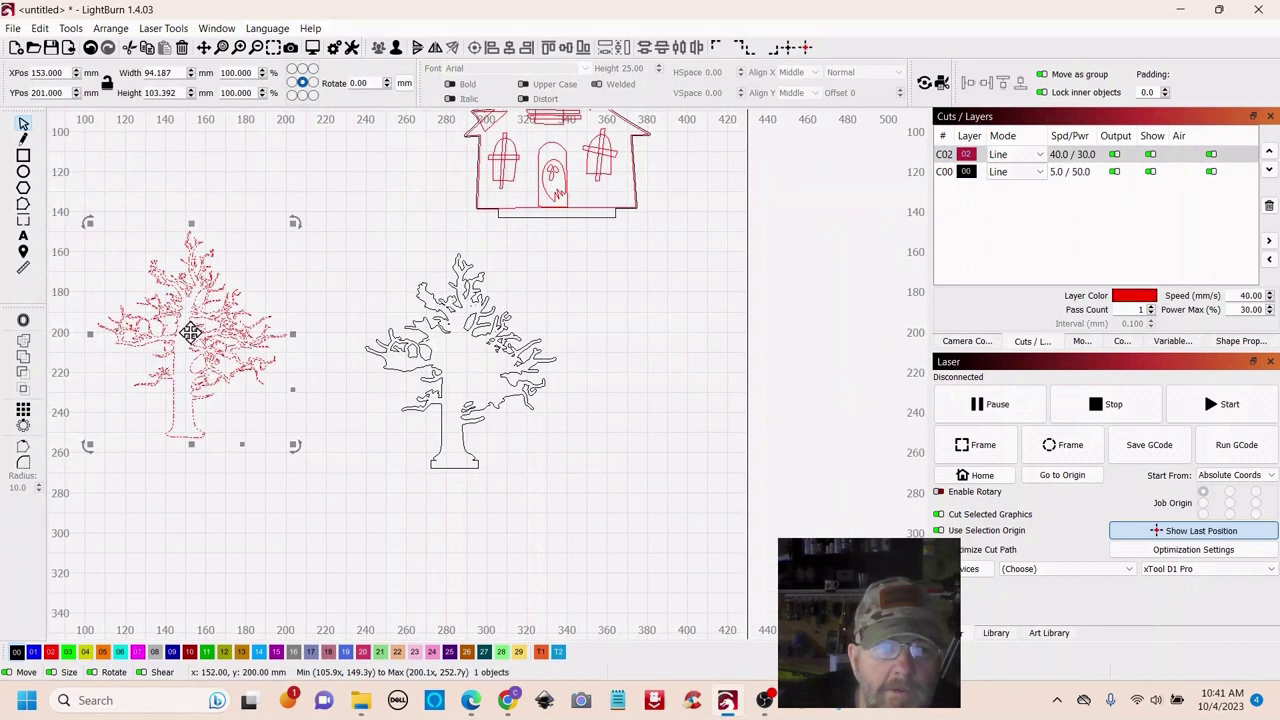
drag(189, 331, 447, 357)
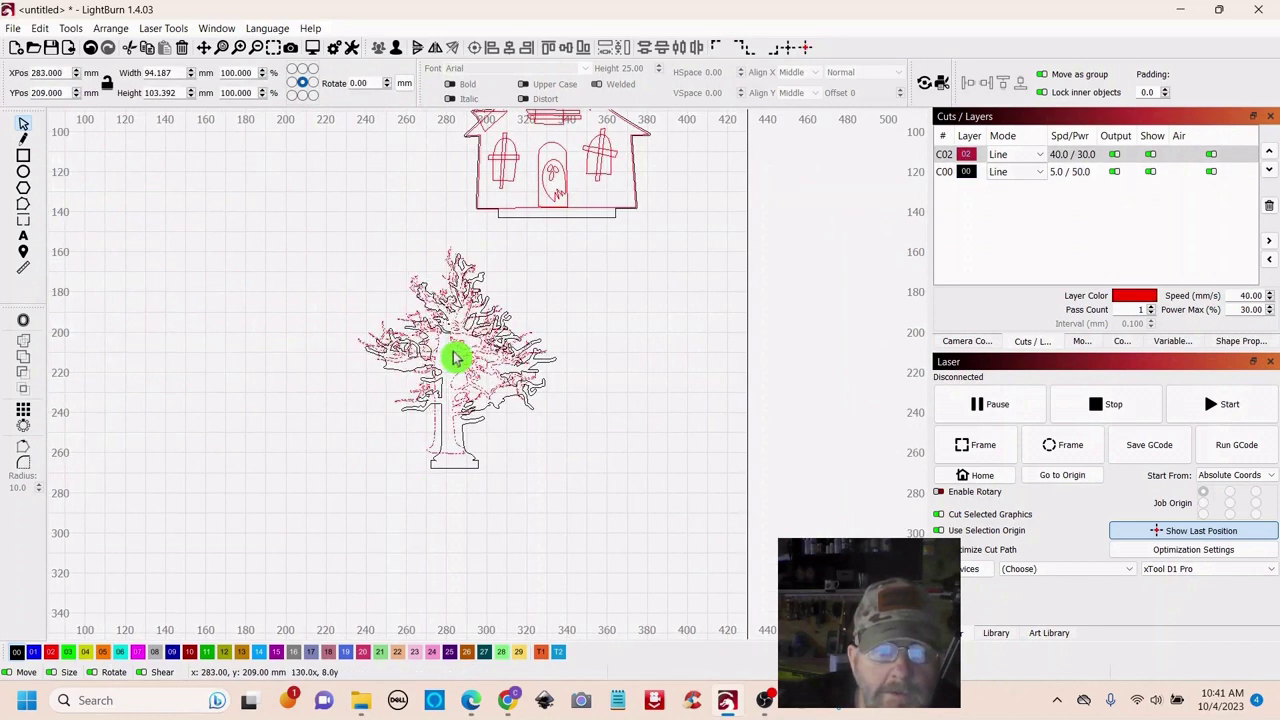
scroll(560, 443, up, 5)
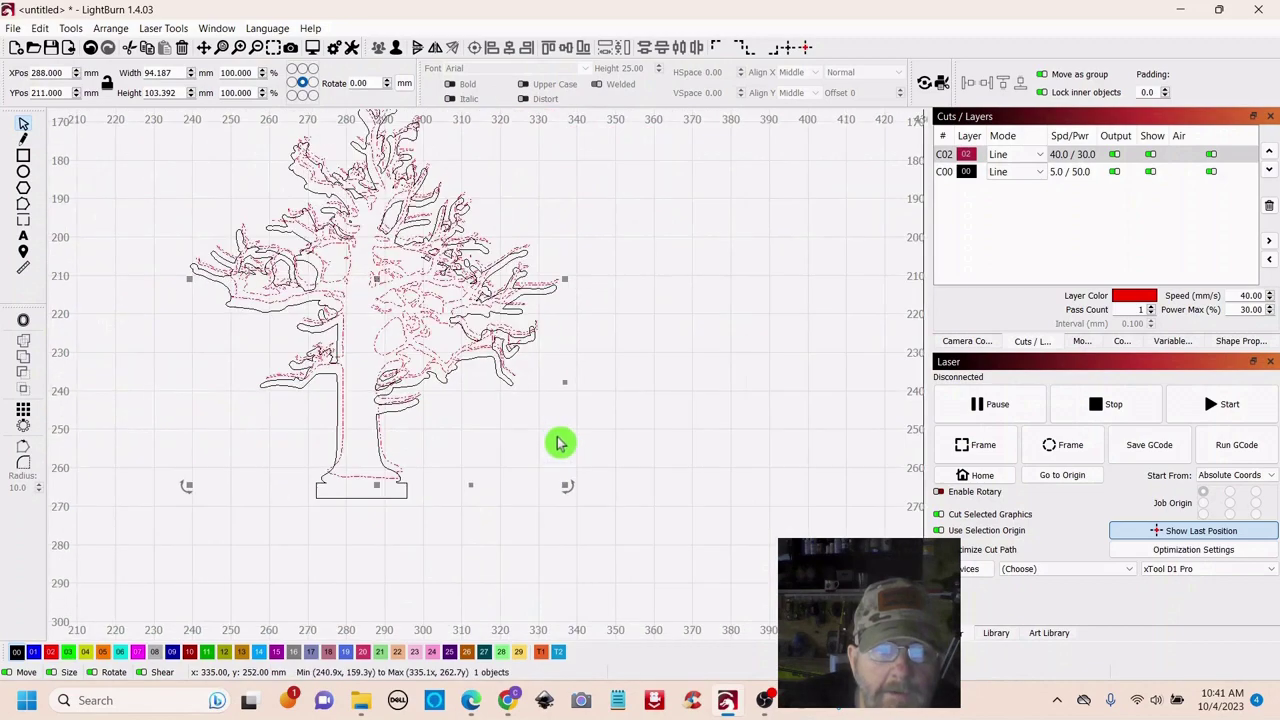
scroll(791, 320, down, 2)
drag(778, 332, 796, 406)
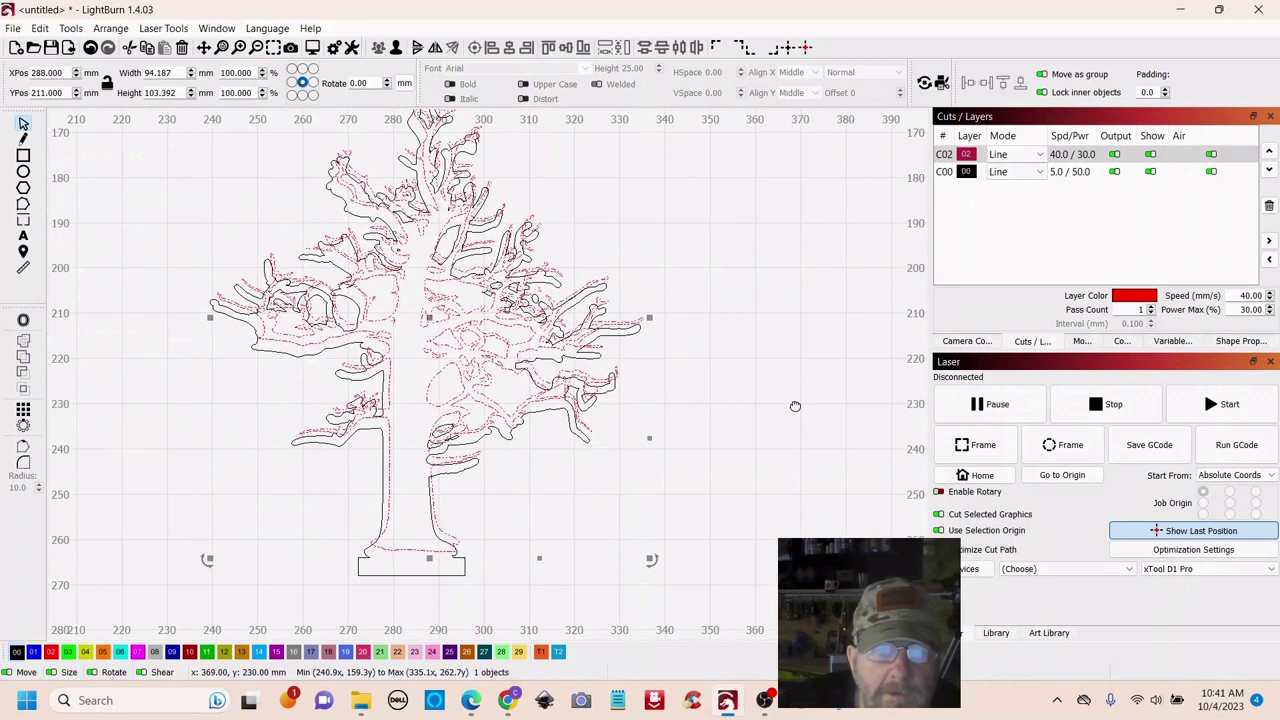
drag(430, 314, 426, 333)
scroll(768, 343, down, 3)
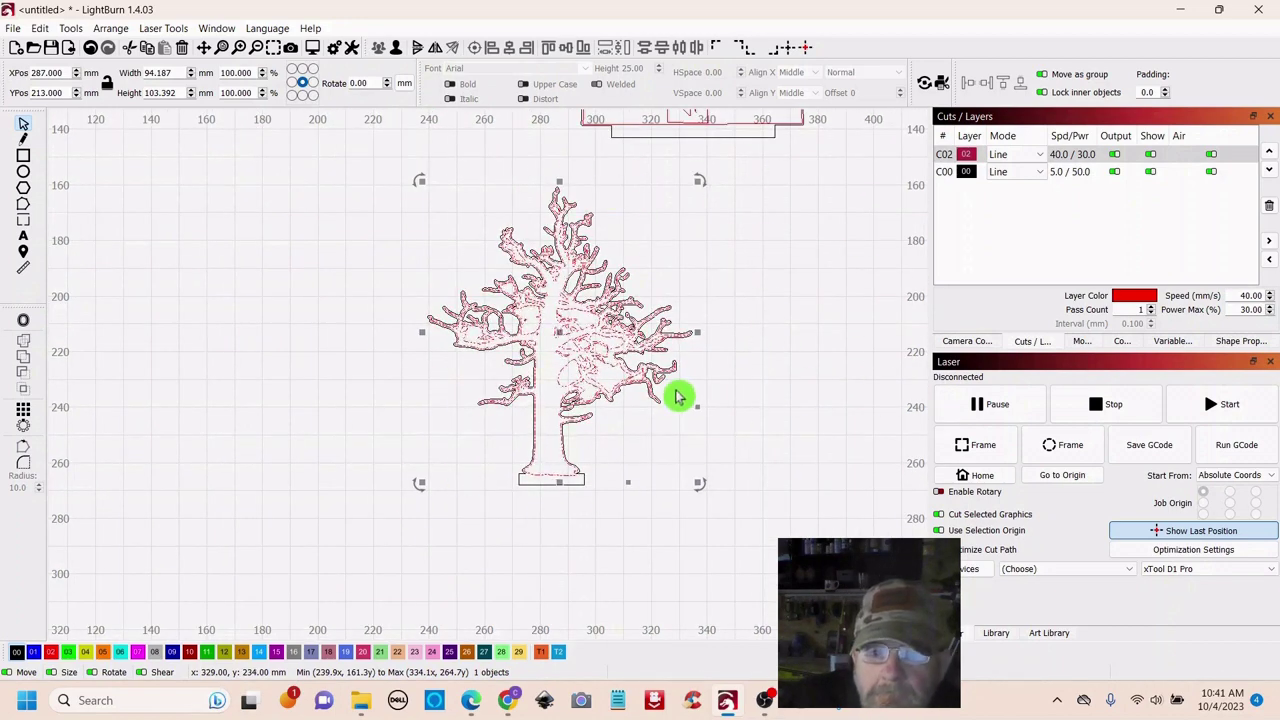
scroll(675, 392, up, 3)
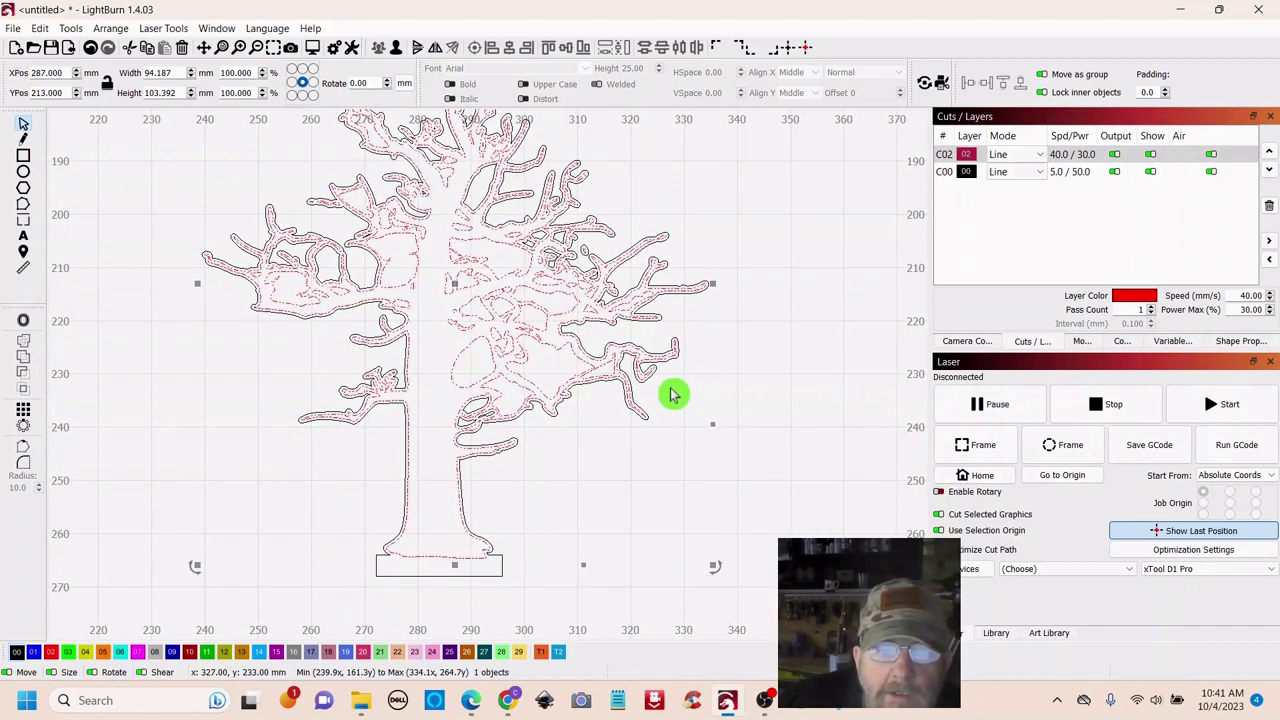
scroll(672, 392, down, 3)
click(770, 378)
scroll(772, 376, down, 4)
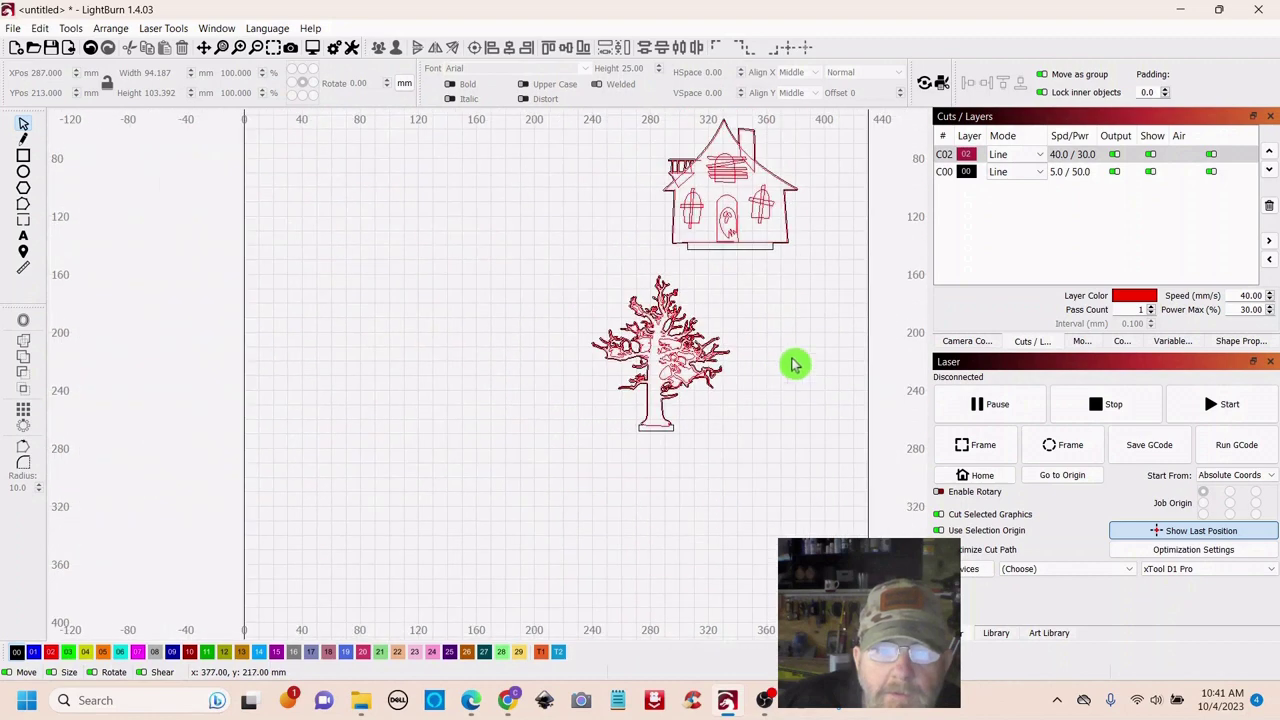
Group the red tree with its black outline and move the group to X 67, Y 107 mm
drag(622, 285, 583, 466)
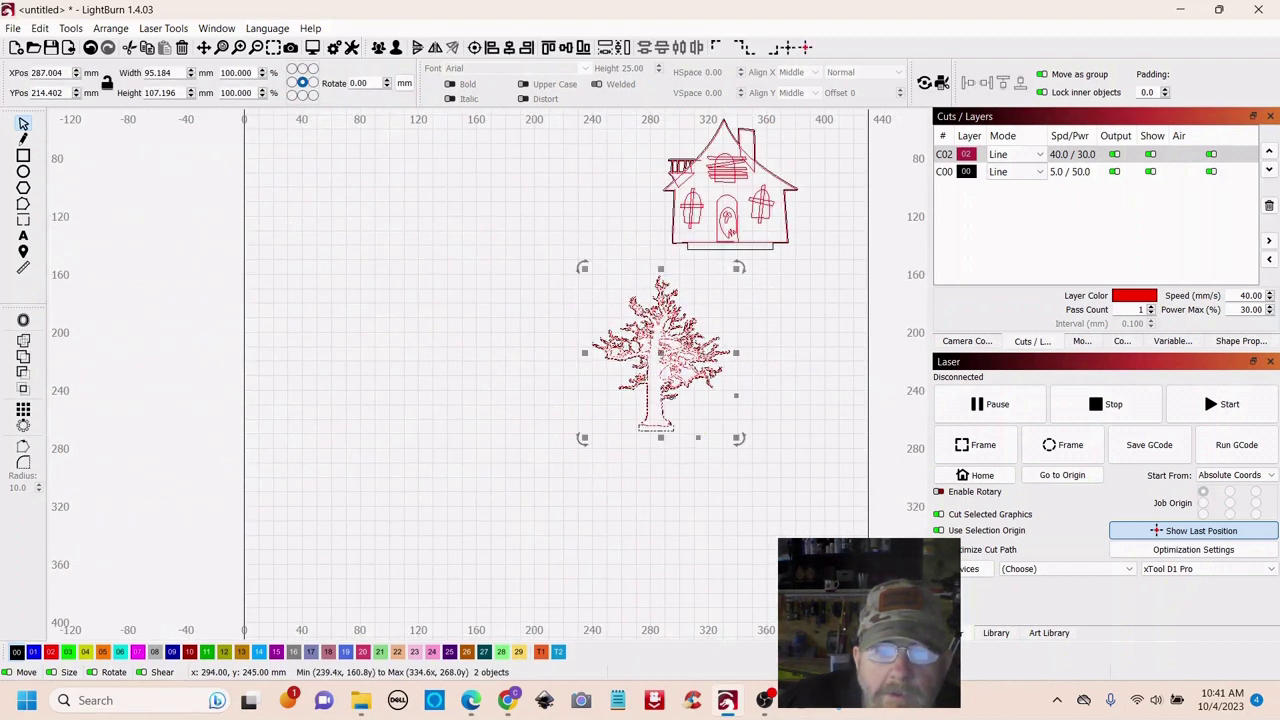
right_click(663, 352)
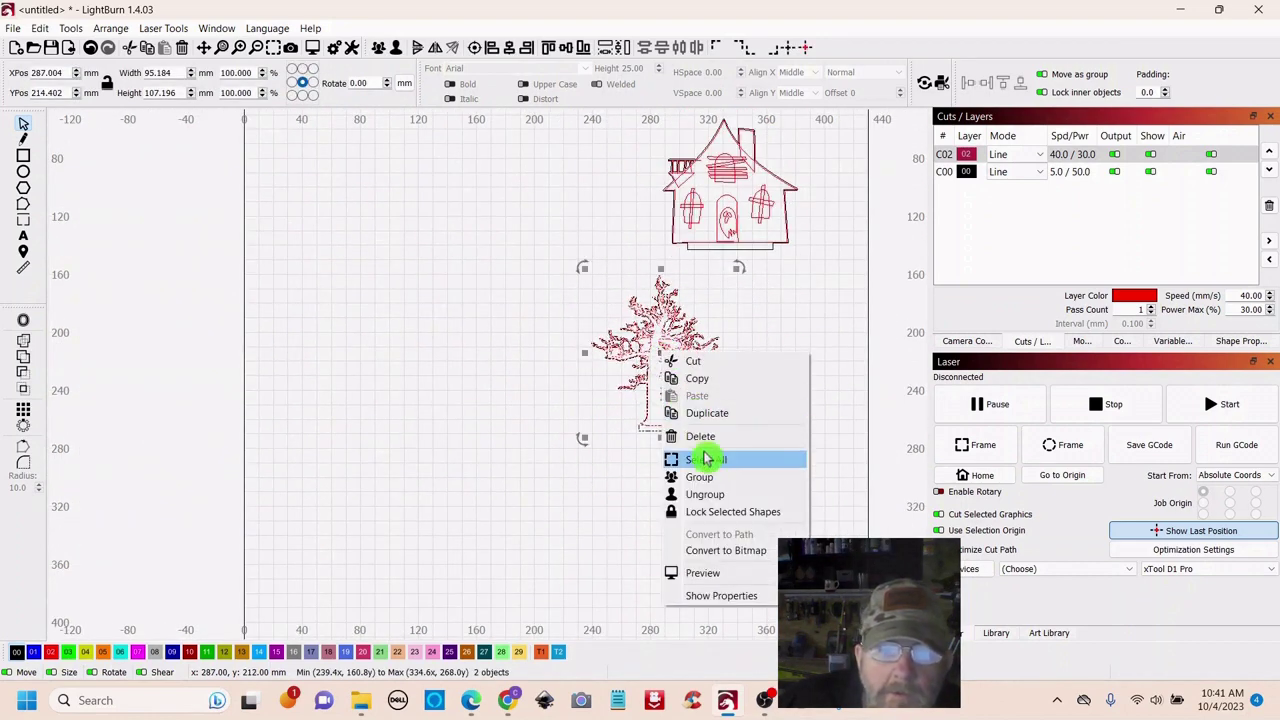
click(706, 482)
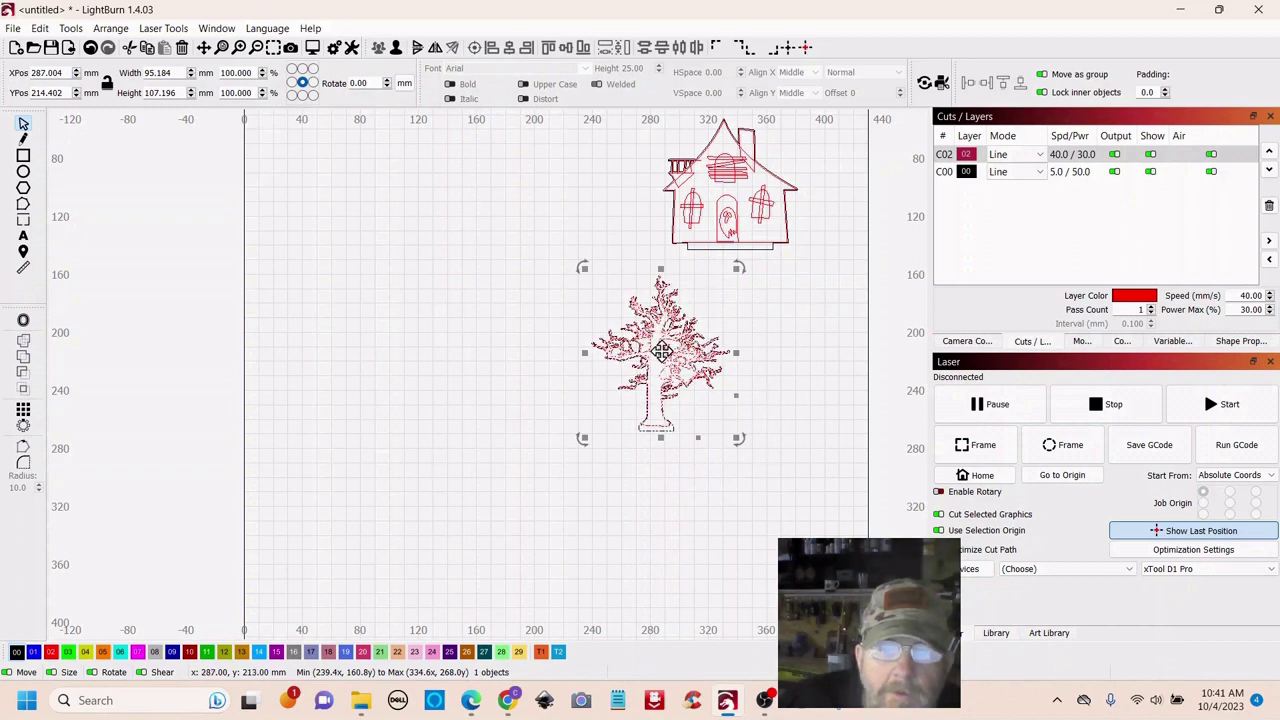
drag(663, 350, 345, 202)
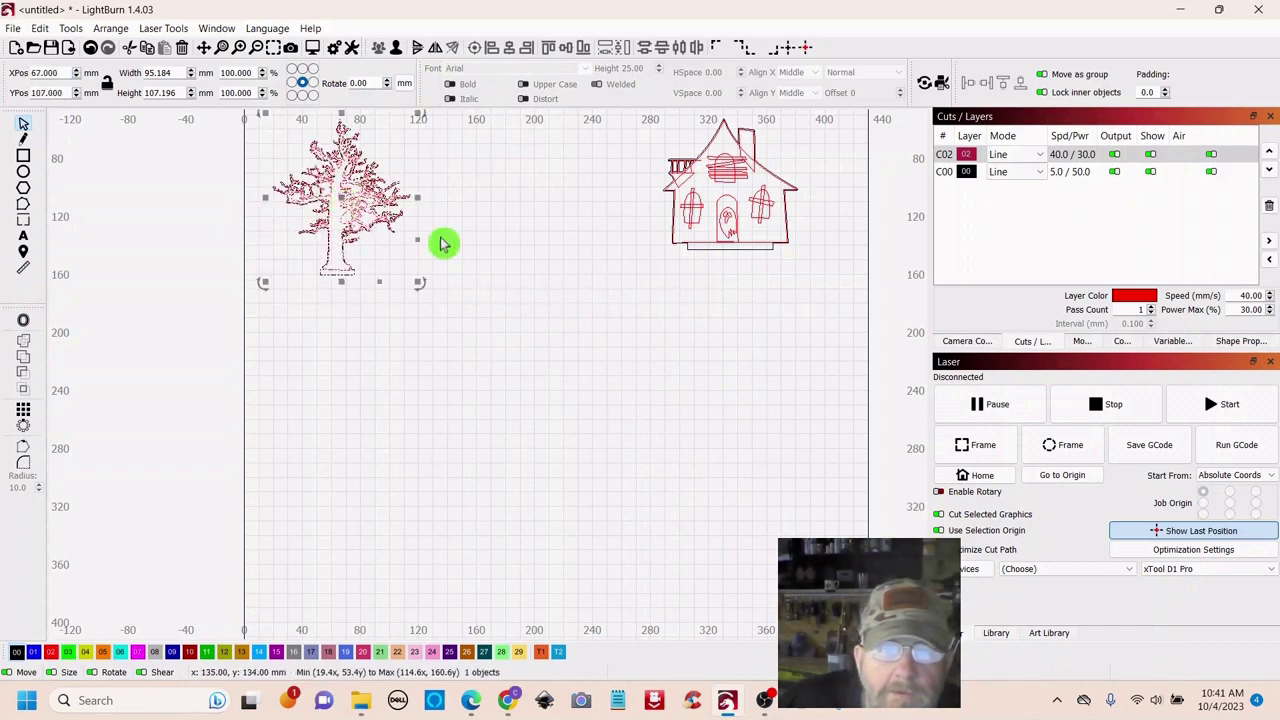
drag(569, 314, 569, 423)
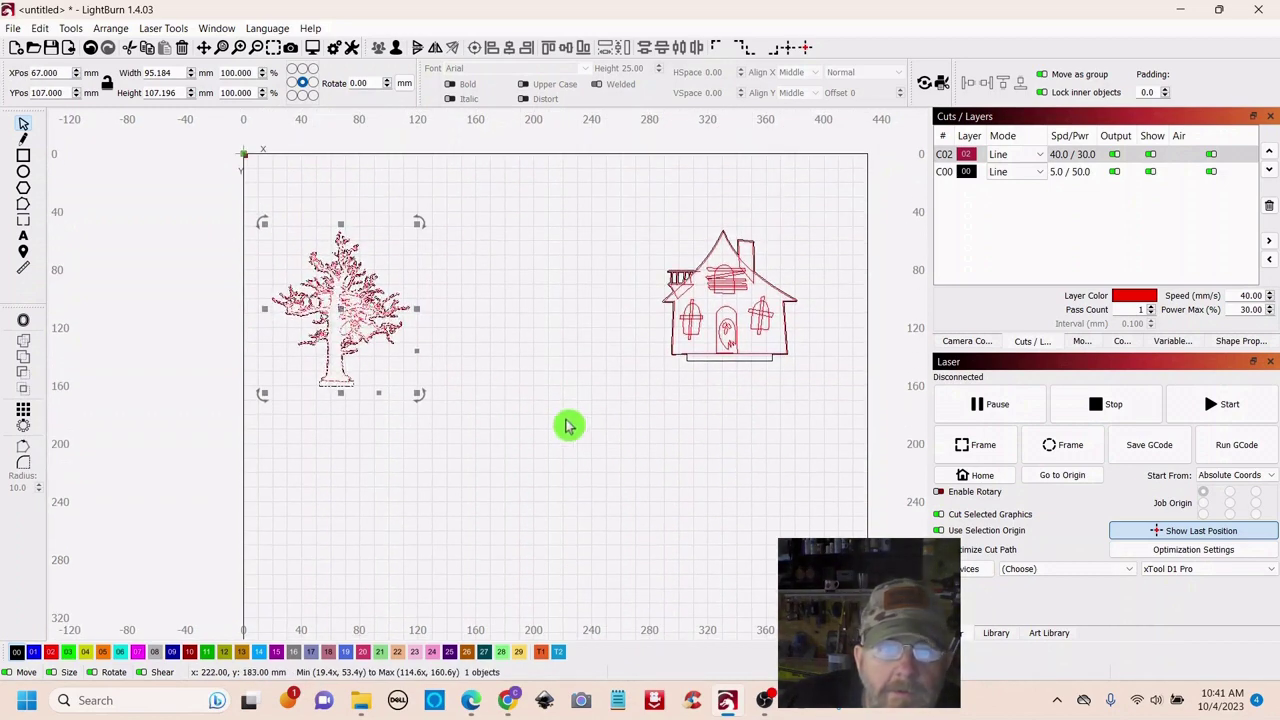
click(603, 405)
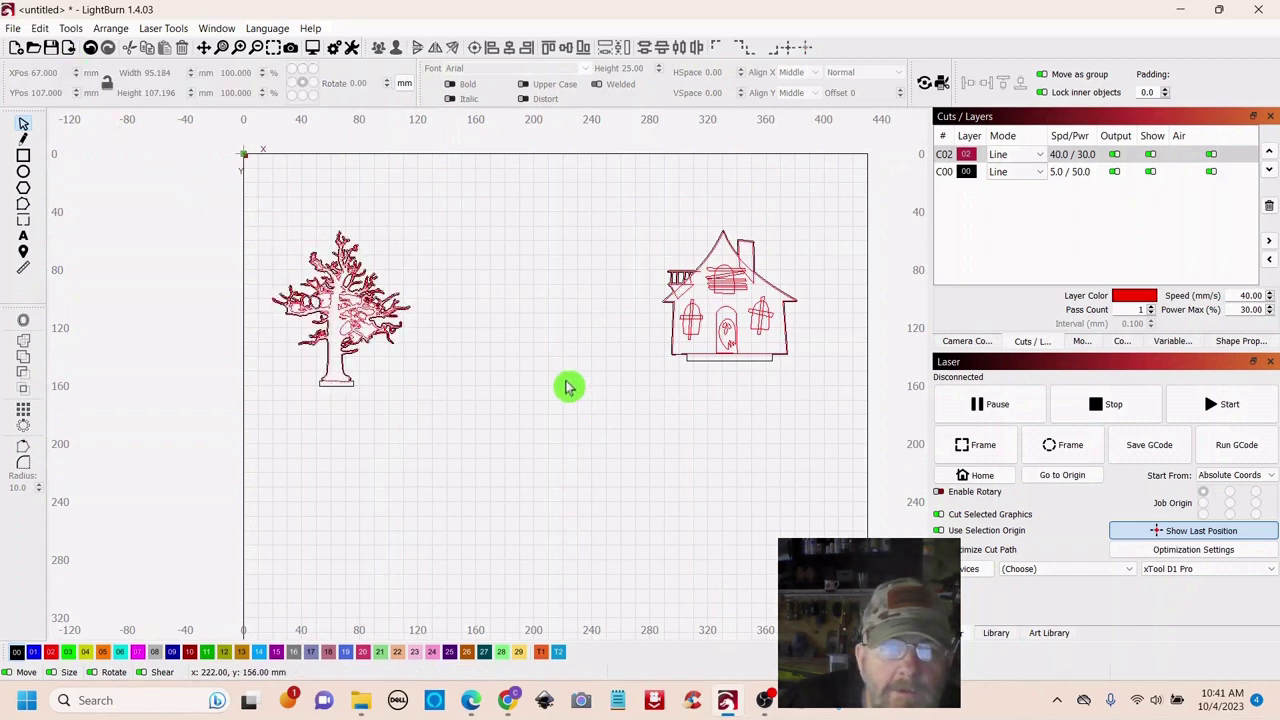
Import 3_well.svg from the halloween_village folder
click(70, 50)
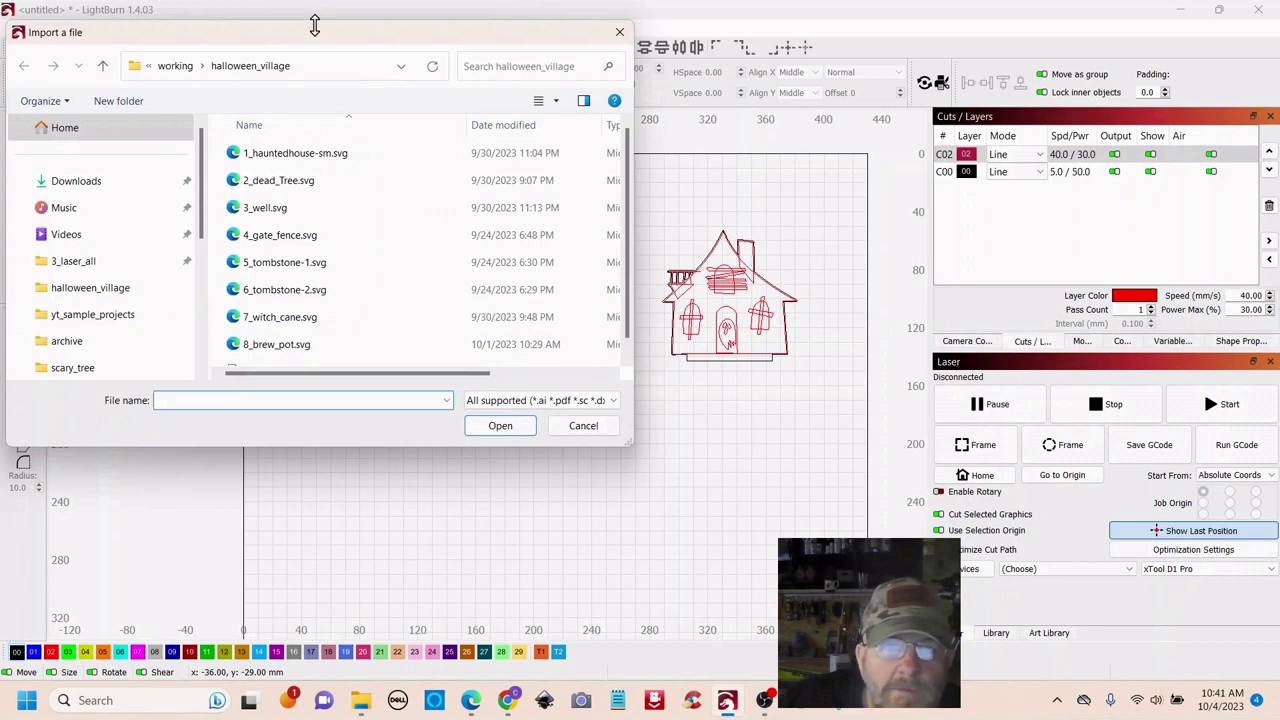
drag(315, 40, 423, 51)
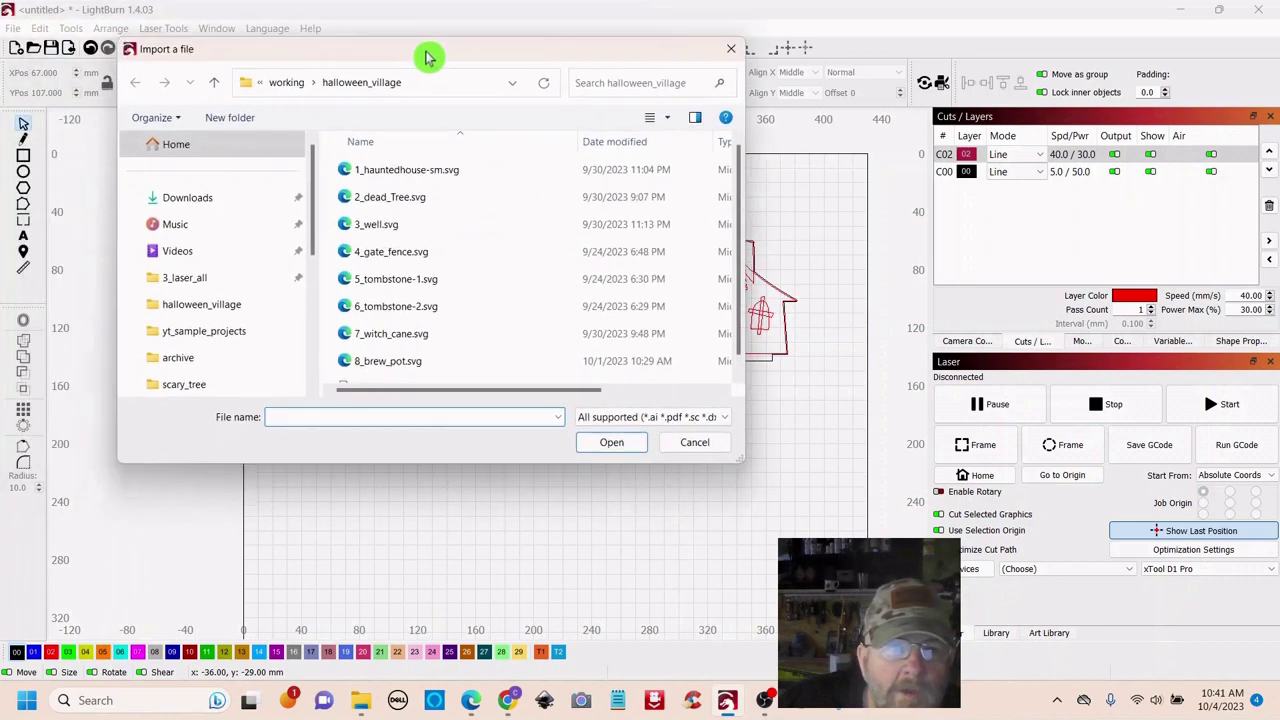
double_click(386, 225)
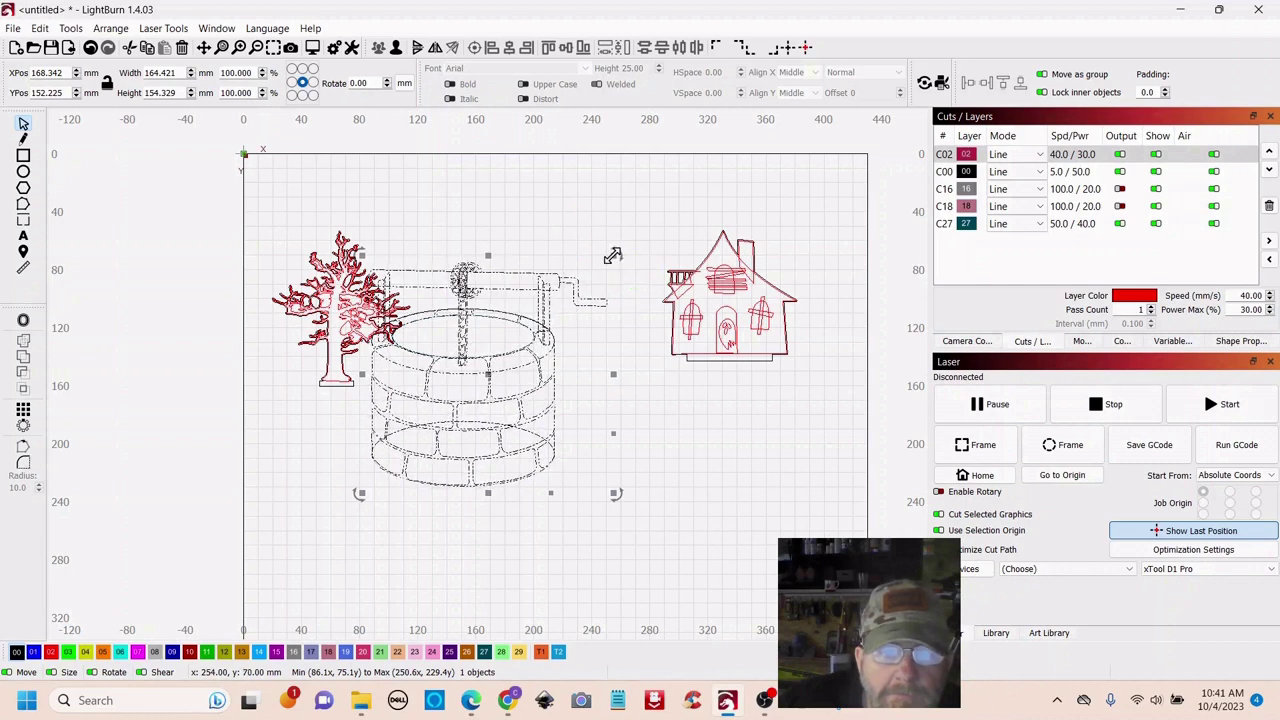
Scale the imported well down to about 34.7 by 32.5 mm and place it between the tree and the house
drag(613, 255, 447, 394)
mouse_move(417, 451)
mouse_down()
mouse_move(535, 365)
mouse_move(577, 354)
mouse_move(586, 334)
mouse_up()
drag(630, 280, 593, 310)
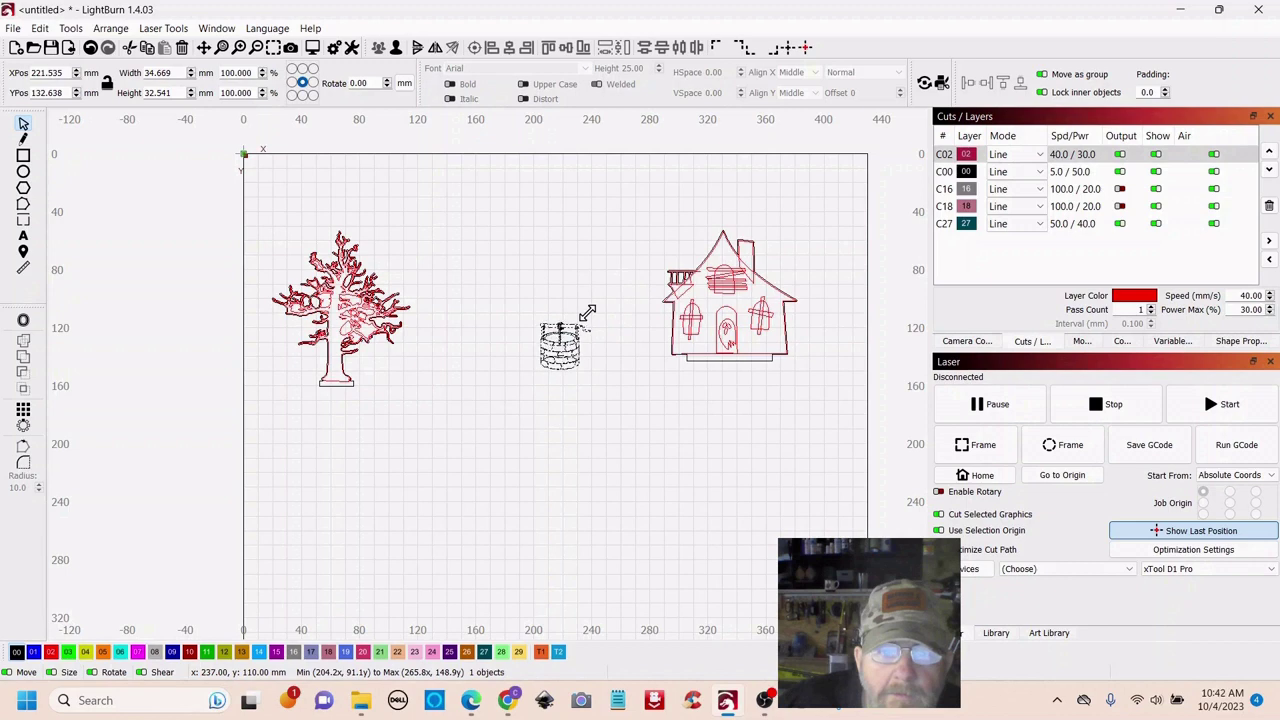
click(590, 318)
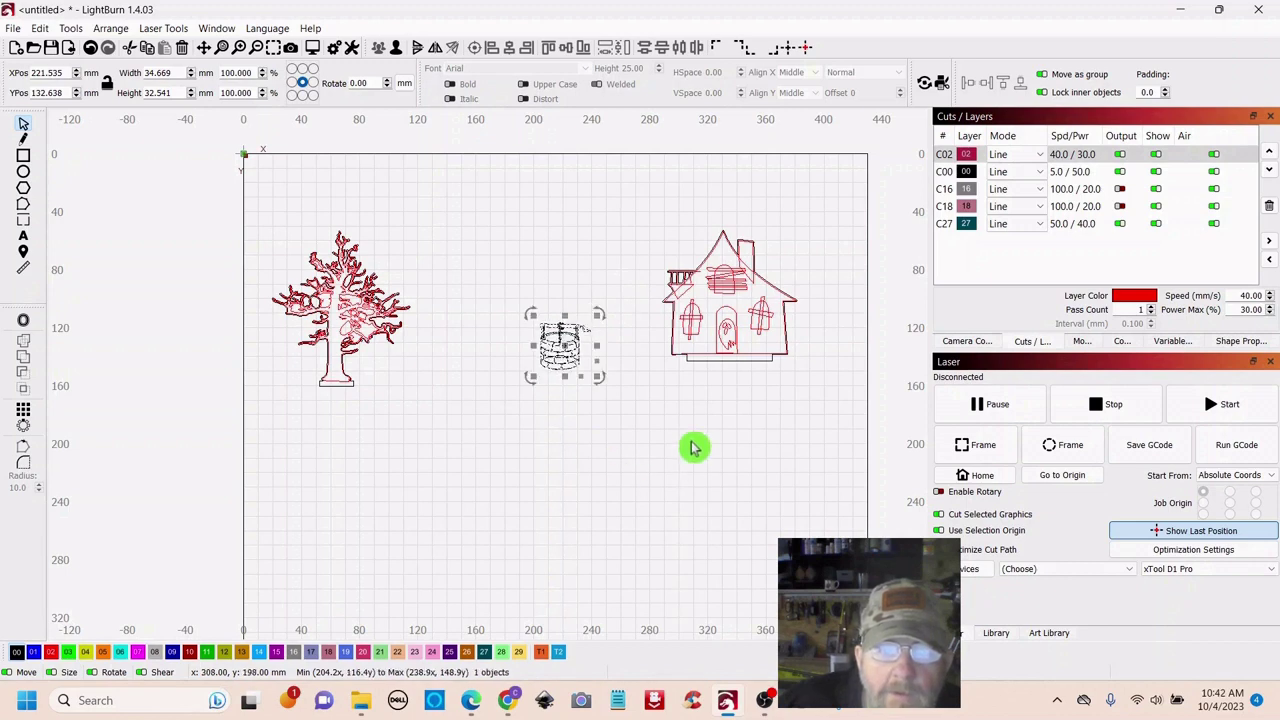
Compare the well's size beside the house, and place it at X 198, Y 141 mm in the gap next to the tree
drag(691, 447, 591, 463)
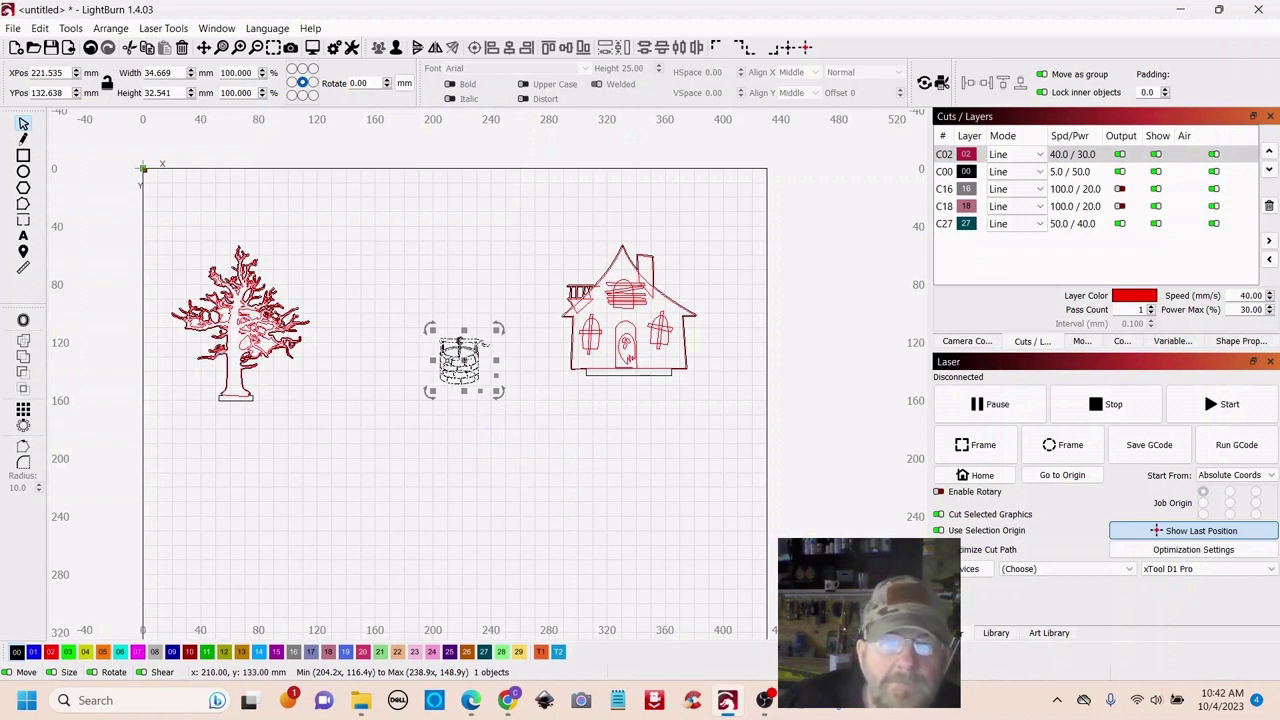
drag(472, 358, 539, 354)
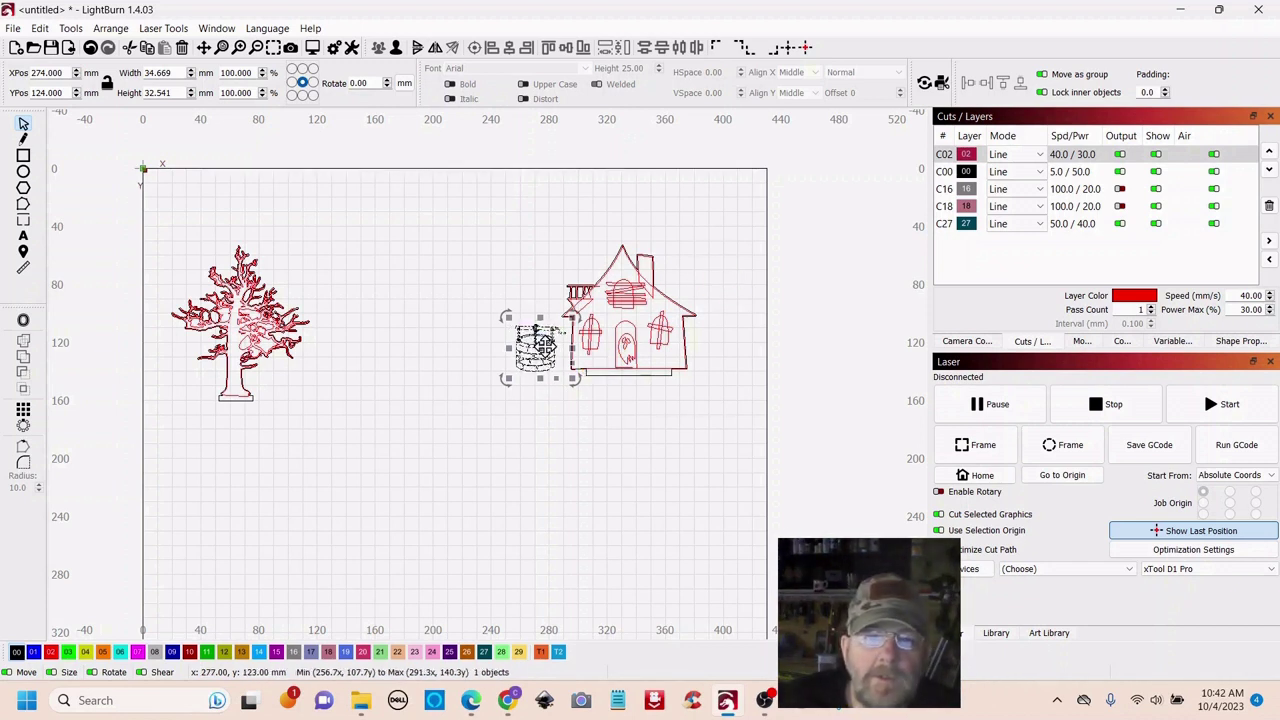
drag(538, 343, 428, 368)
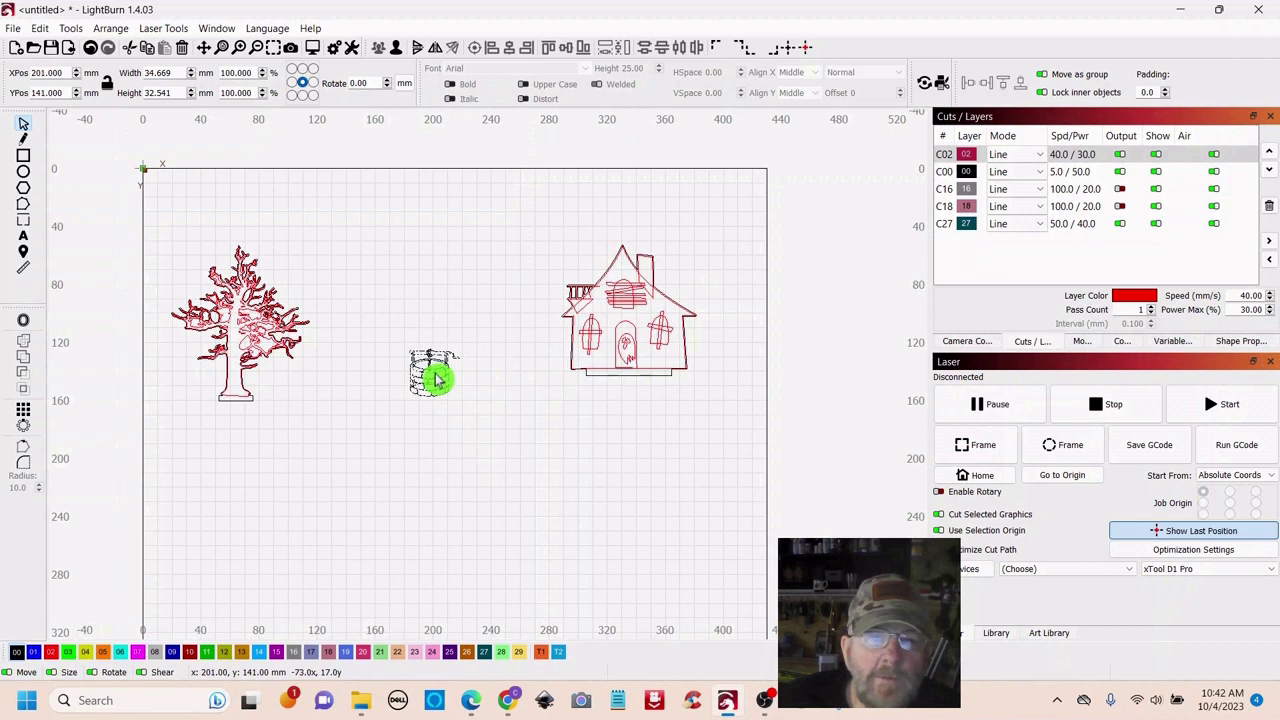
click(299, 236)
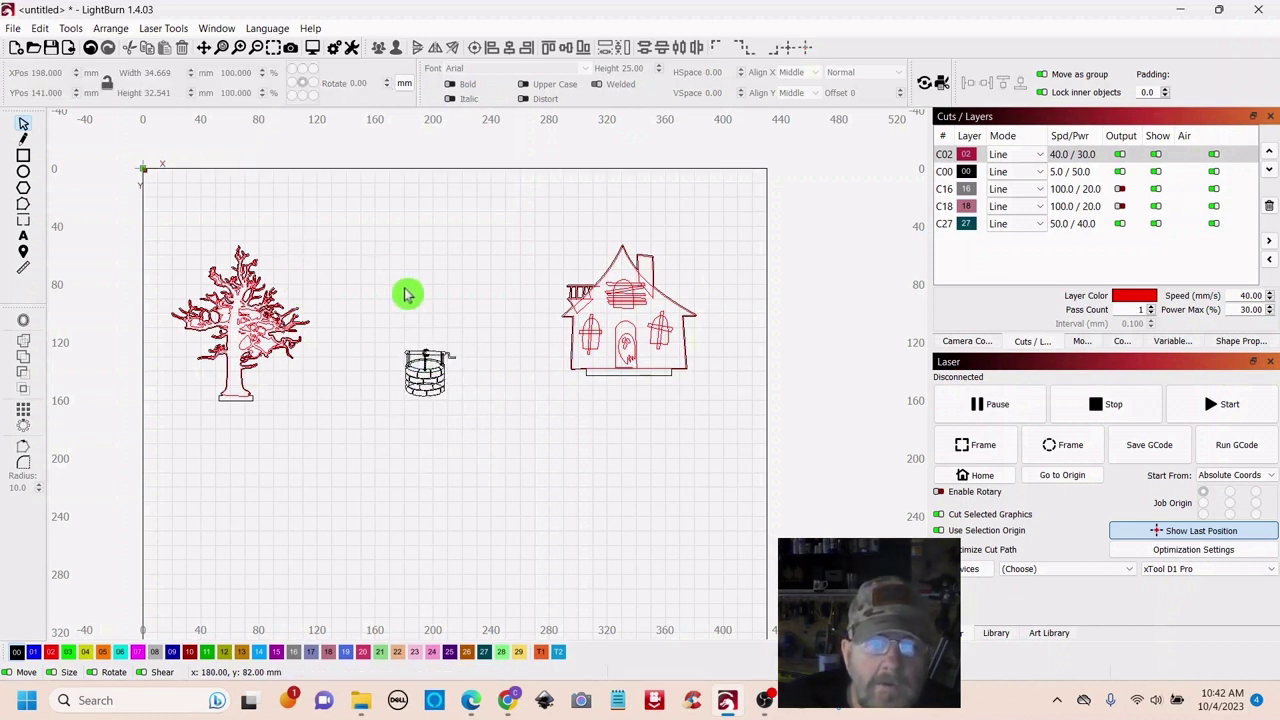
Create a 0.5 mm outward offset of the well with outer shapes only, and move the original well to X 328, Y 183 mm below the house
drag(460, 335, 398, 420)
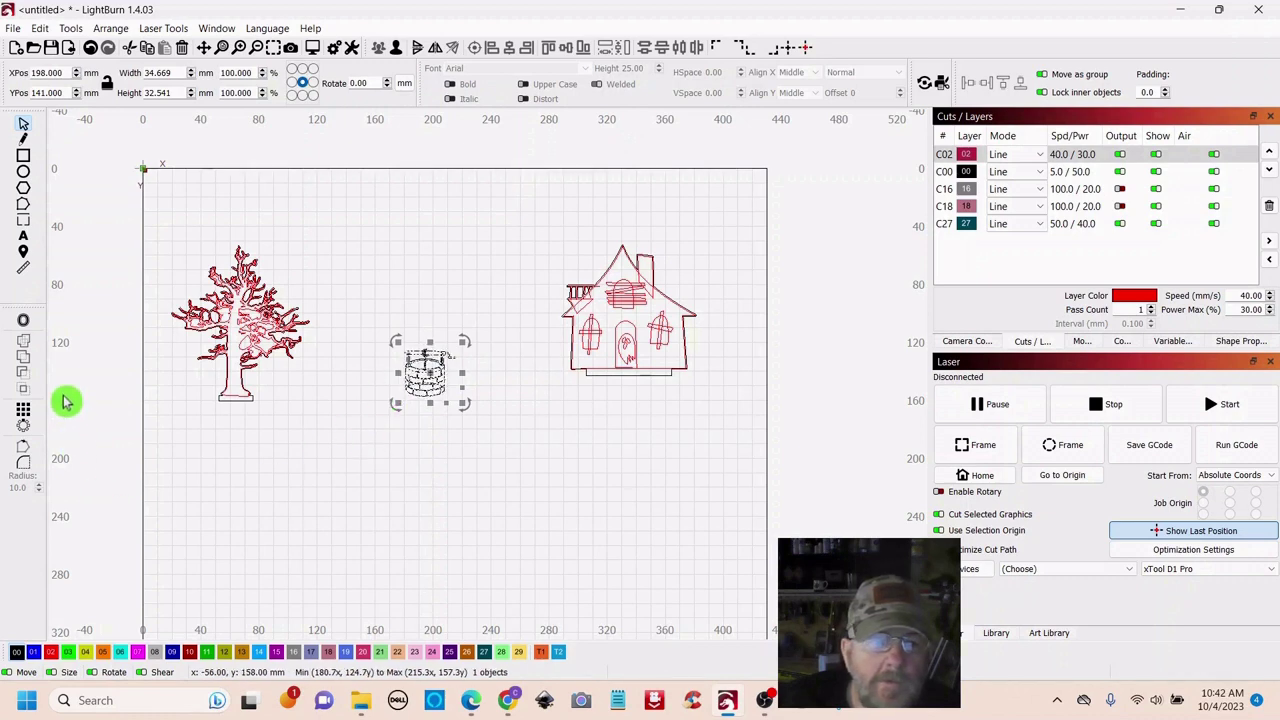
click(23, 320)
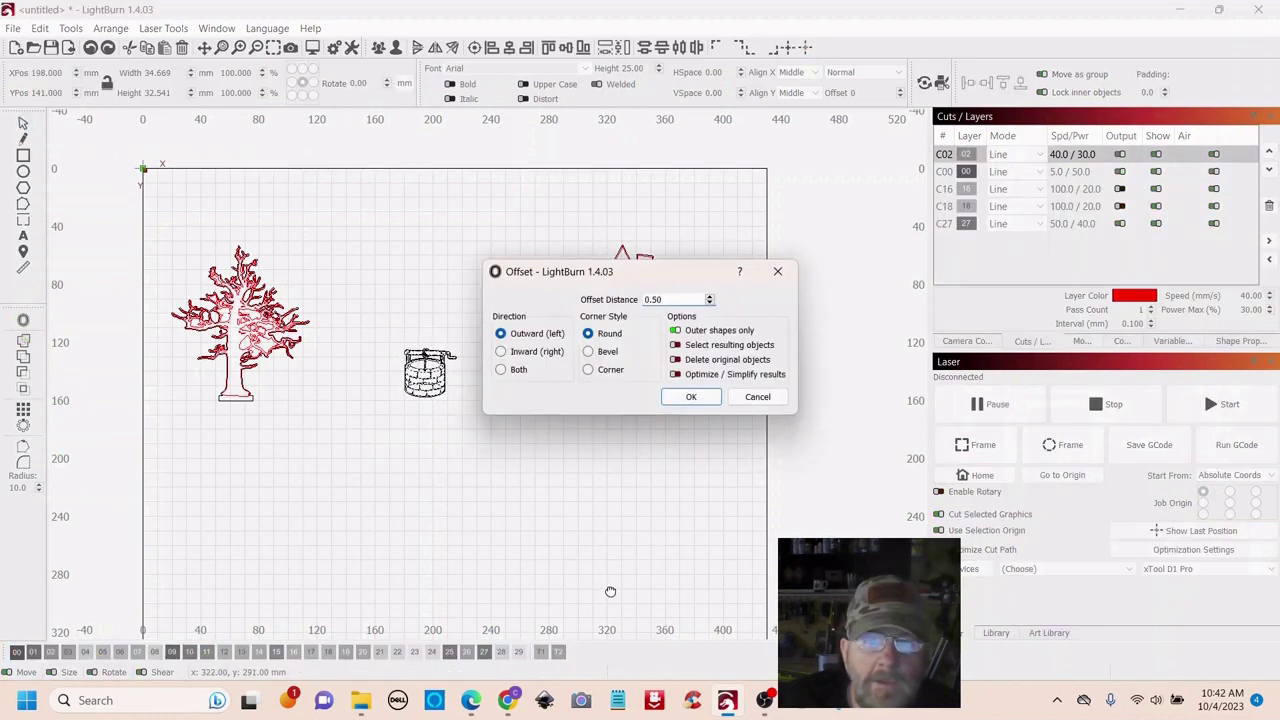
click(697, 401)
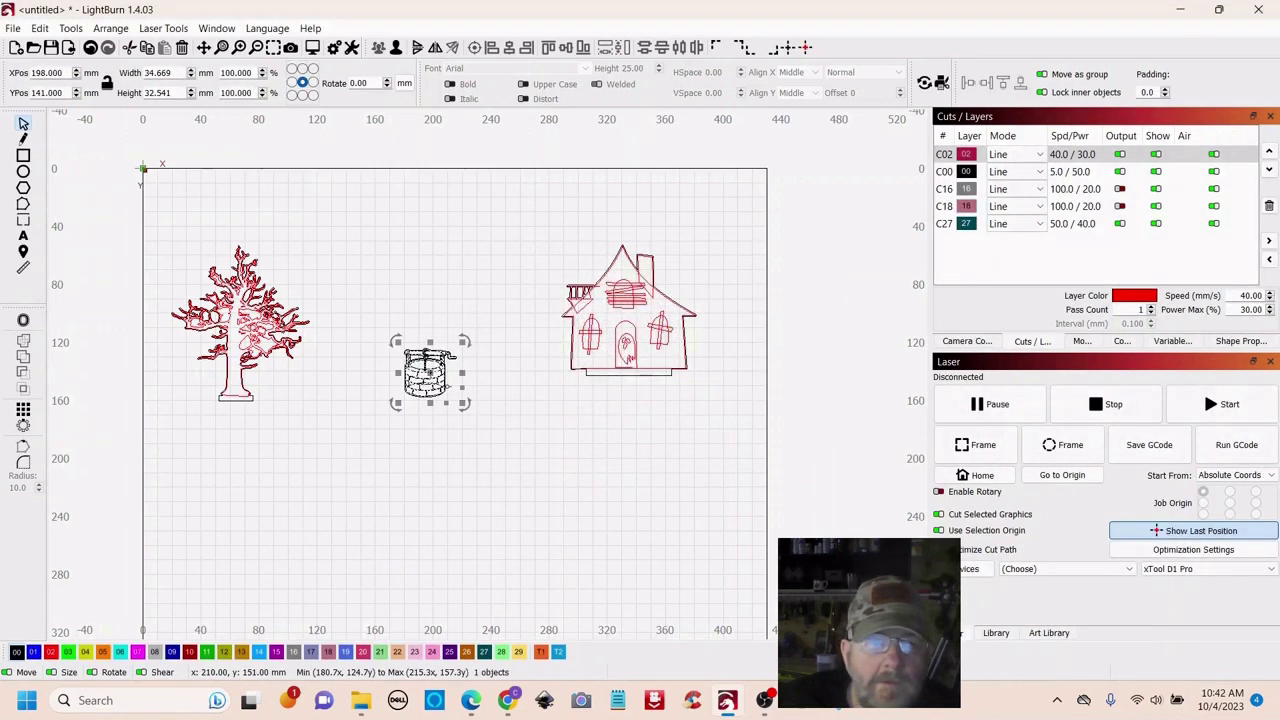
drag(429, 375, 618, 435)
click(483, 464)
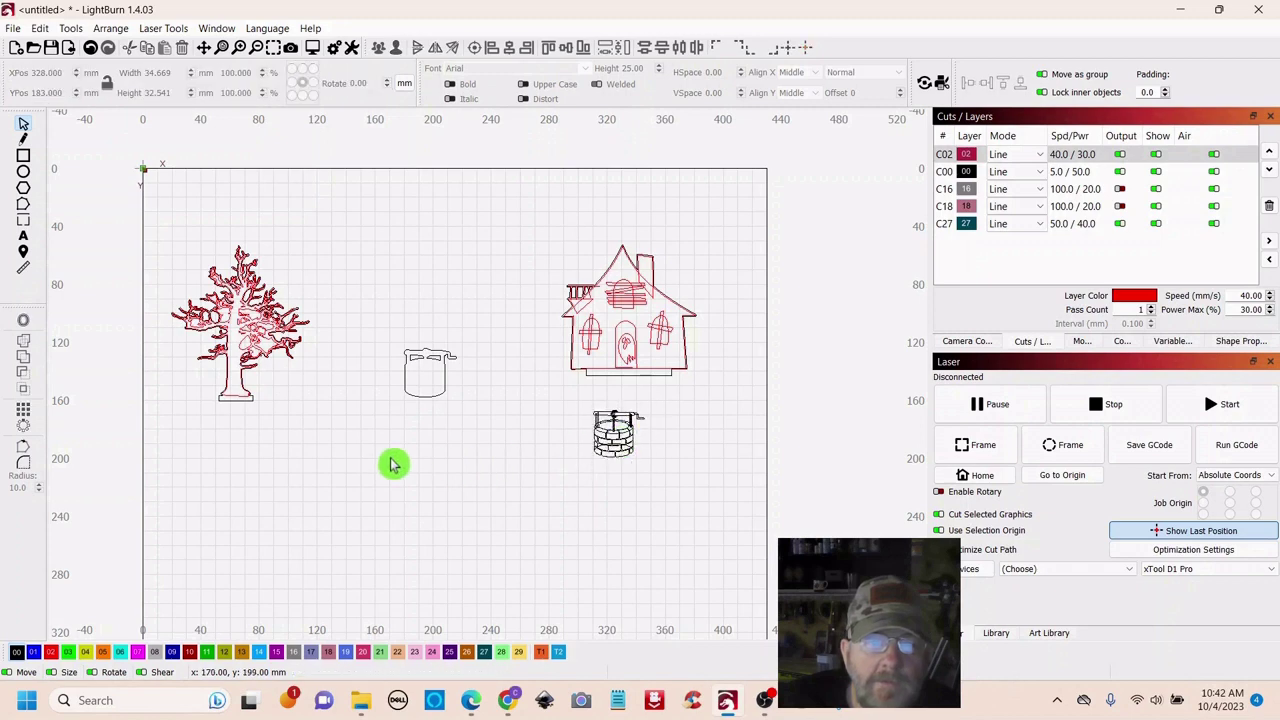
Draw a rectangle about 24 by 4 mm just below the well's offset outline
click(27, 158)
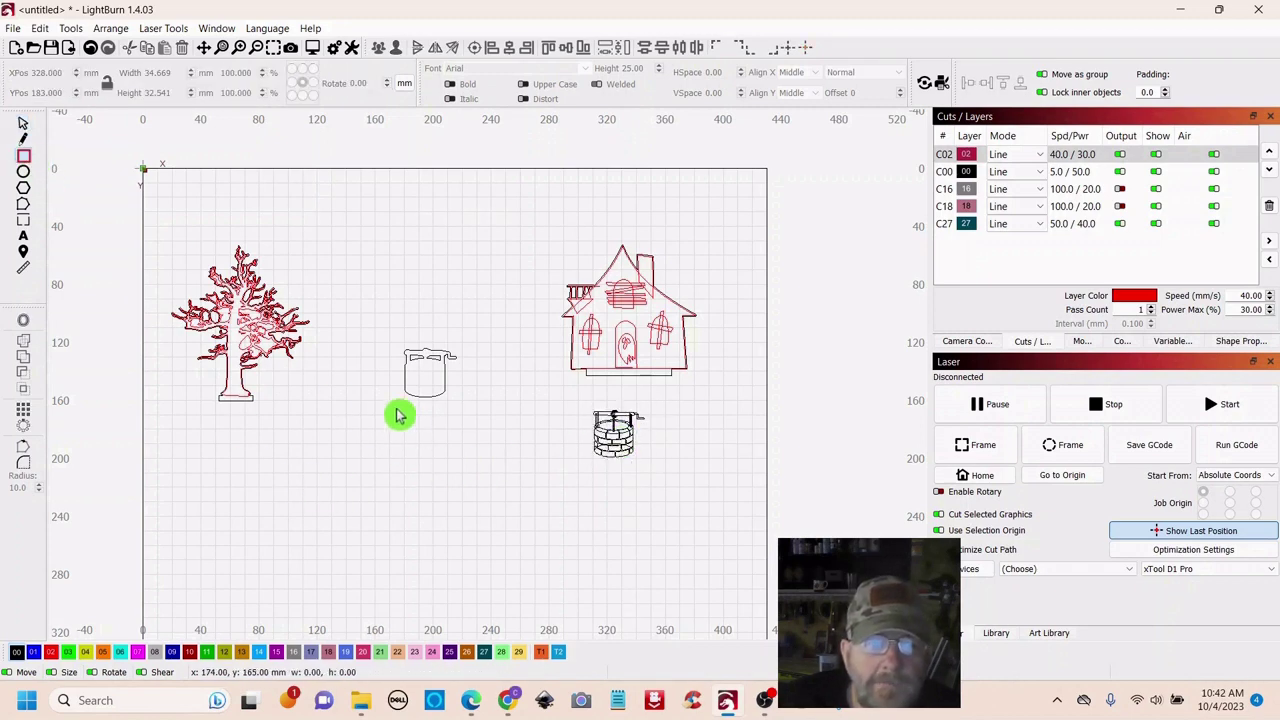
scroll(399, 414, up, 3)
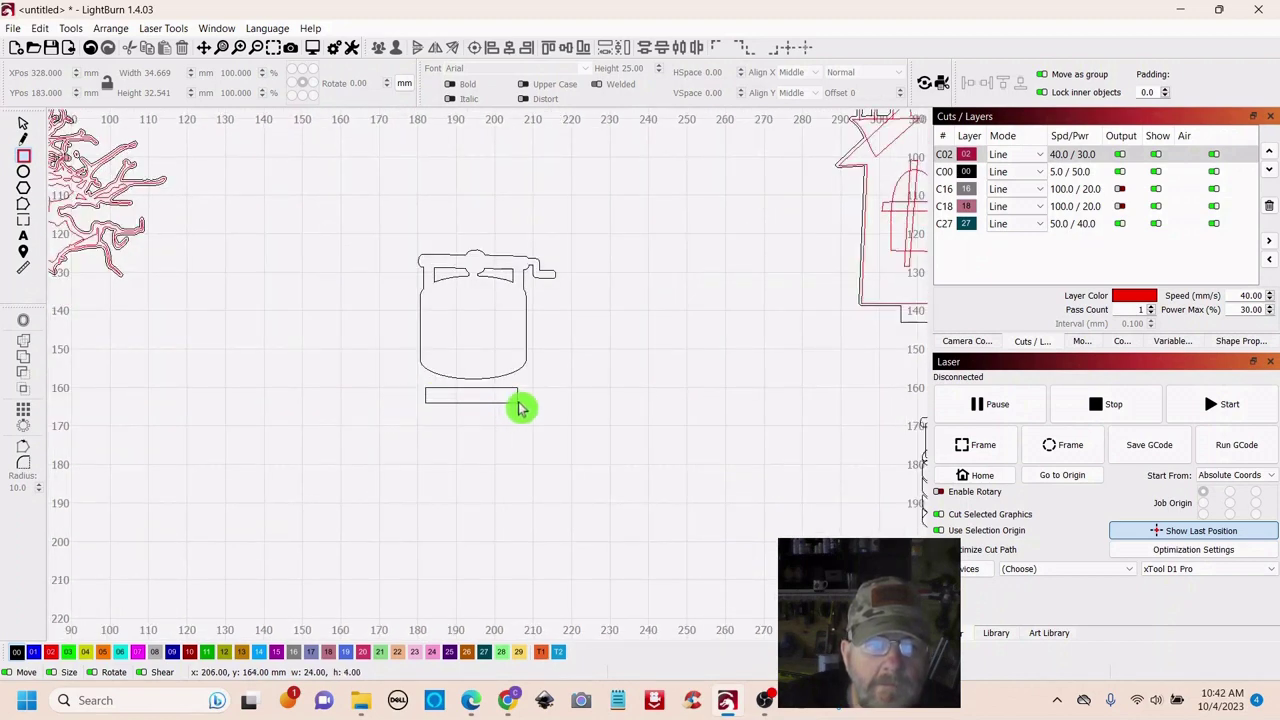
drag(520, 407, 518, 403)
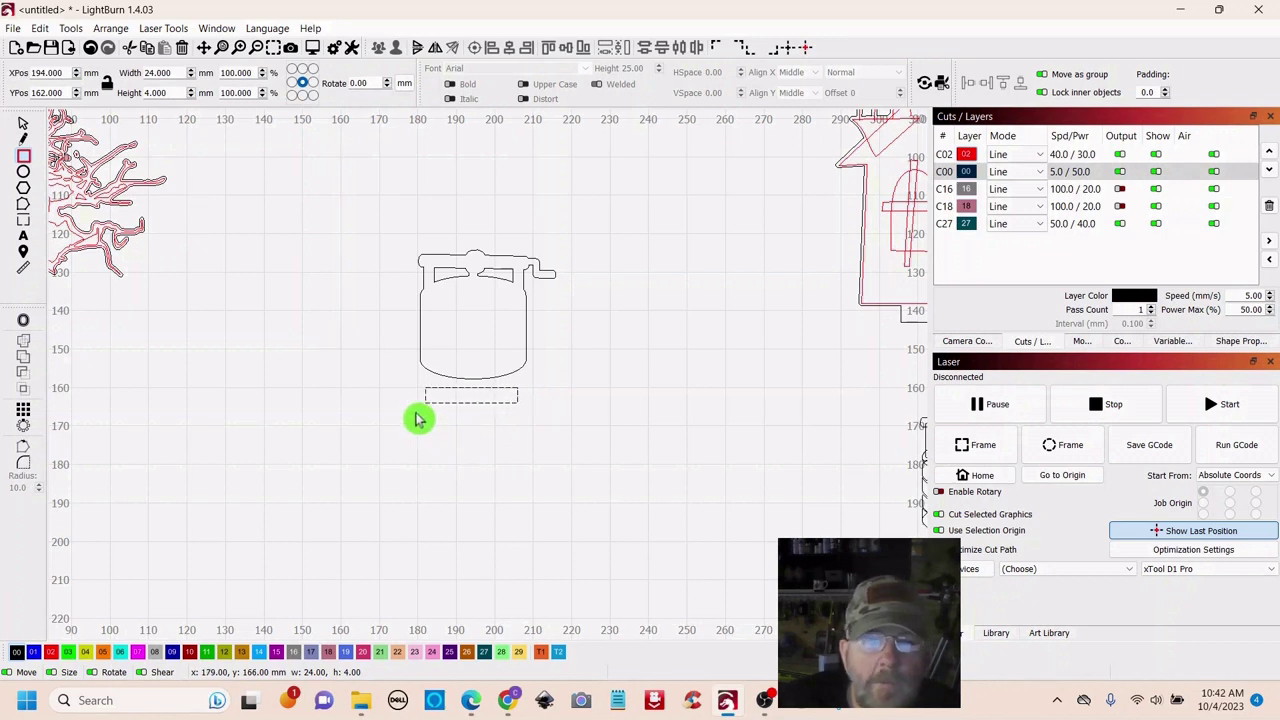
Move the rectangle up to about X 194.4, Y 157.8 mm so it overlaps the curved bottom of the well outline
click(24, 126)
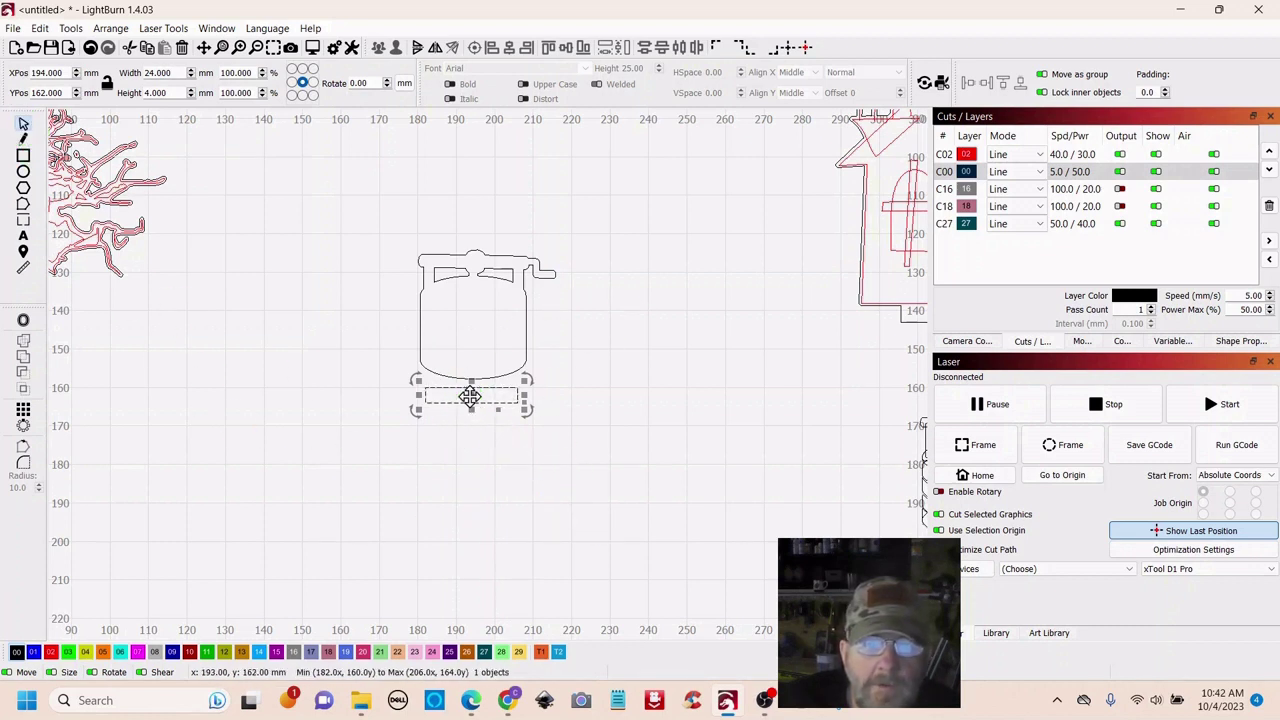
drag(470, 396, 470, 391)
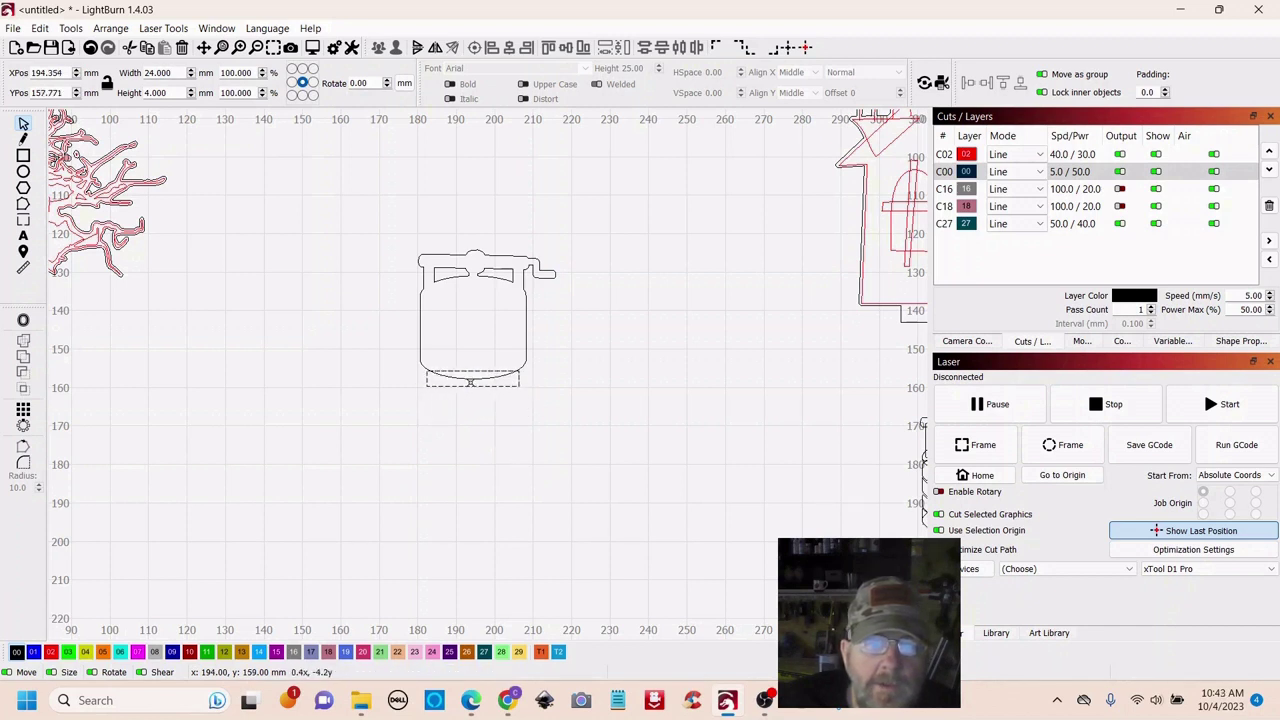
drag(470, 383, 470, 383)
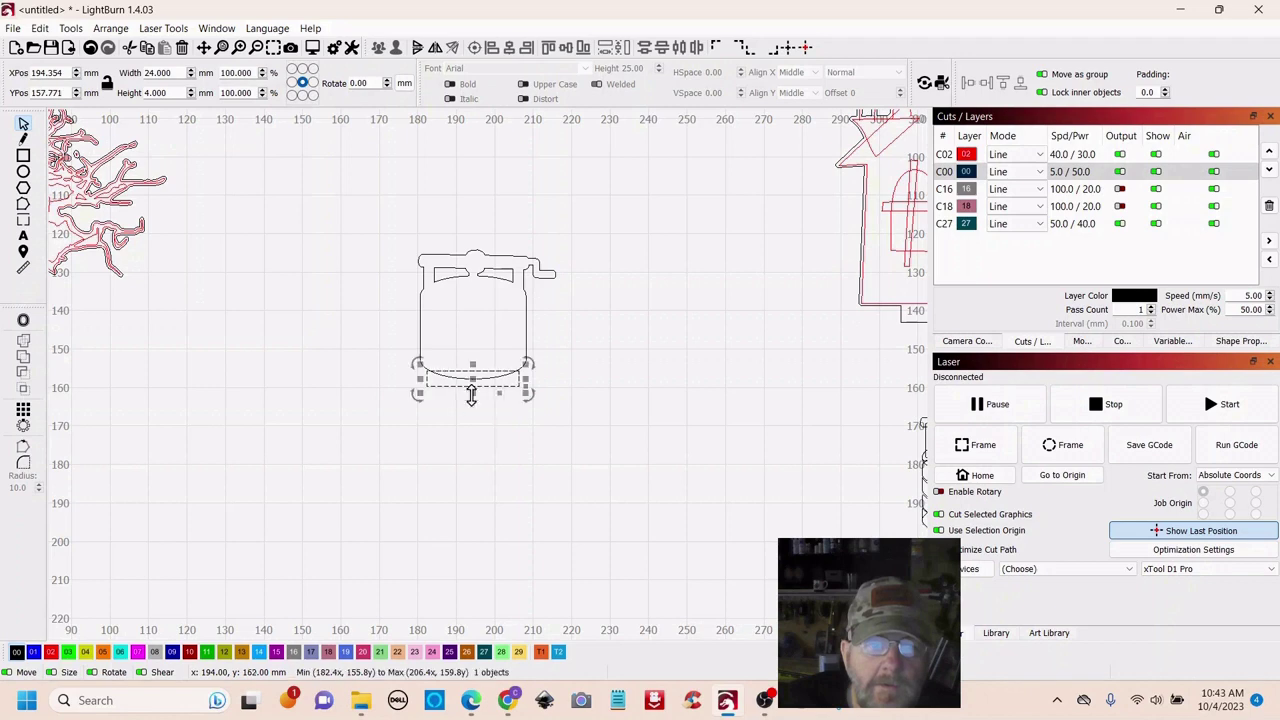
click(512, 451)
scroll(503, 353, up, 3)
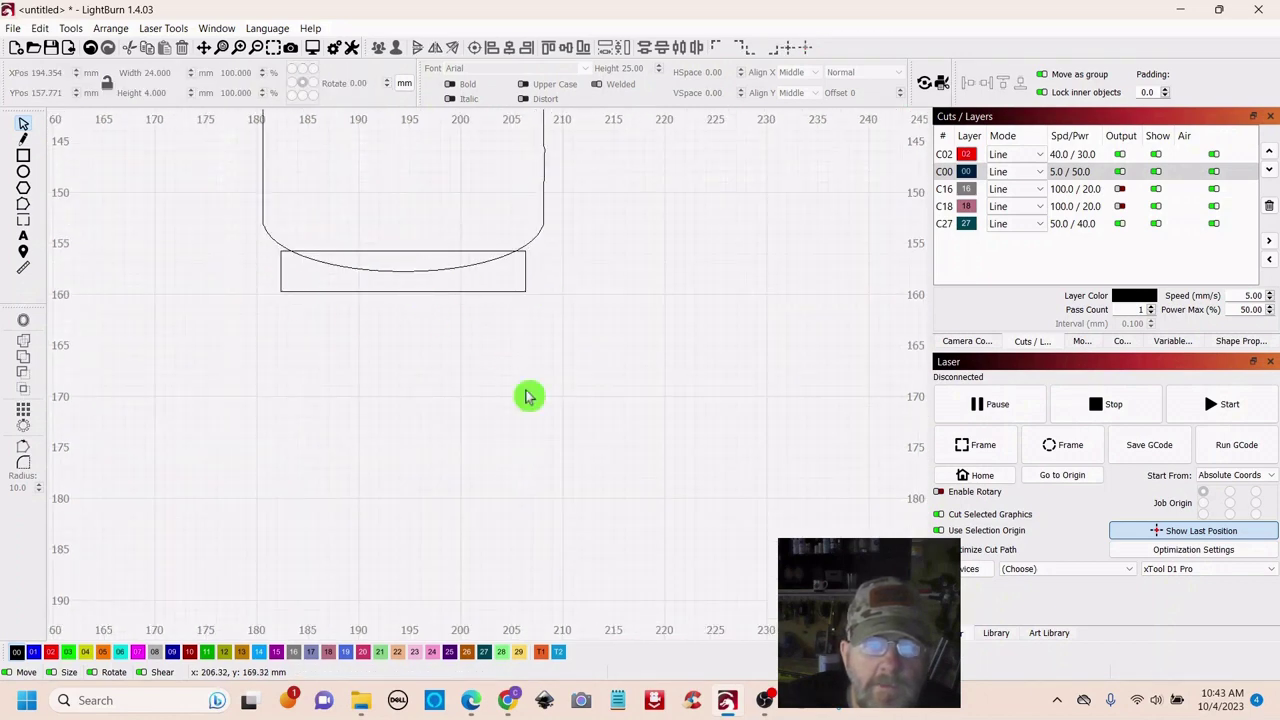
scroll(597, 423, down, 3)
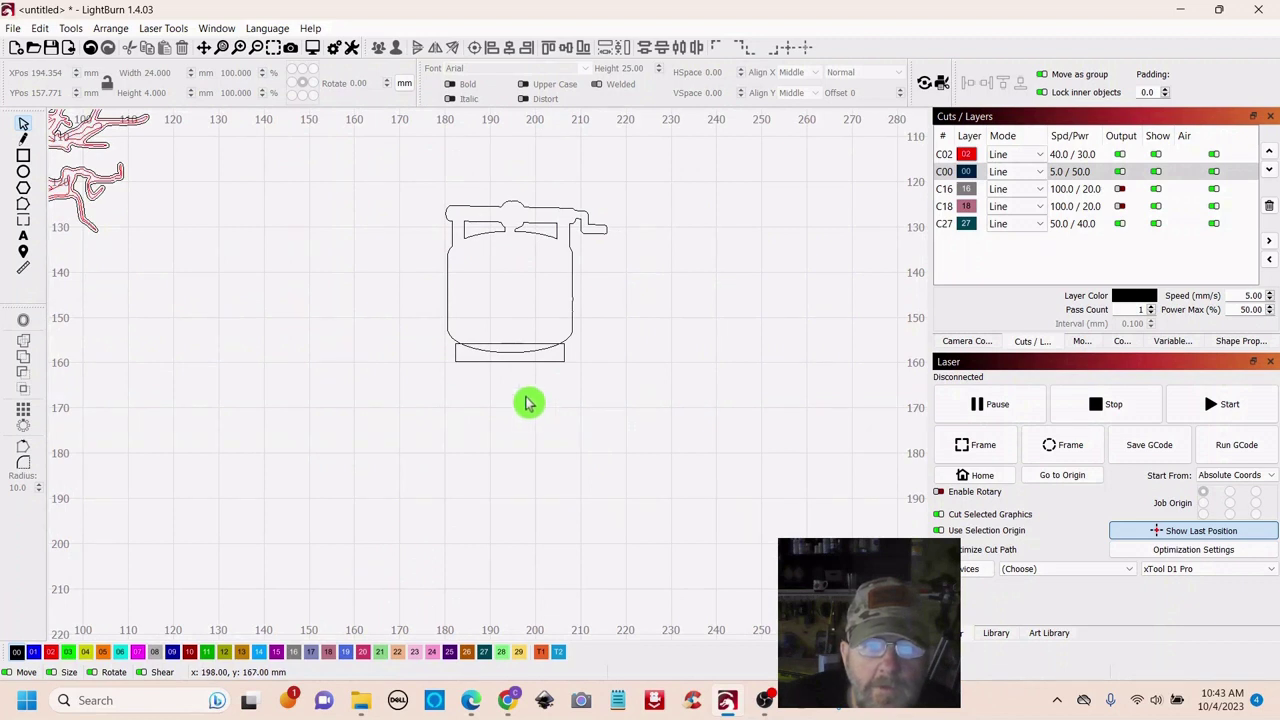
Set the base rectangle's height to 5 mm
click(503, 361)
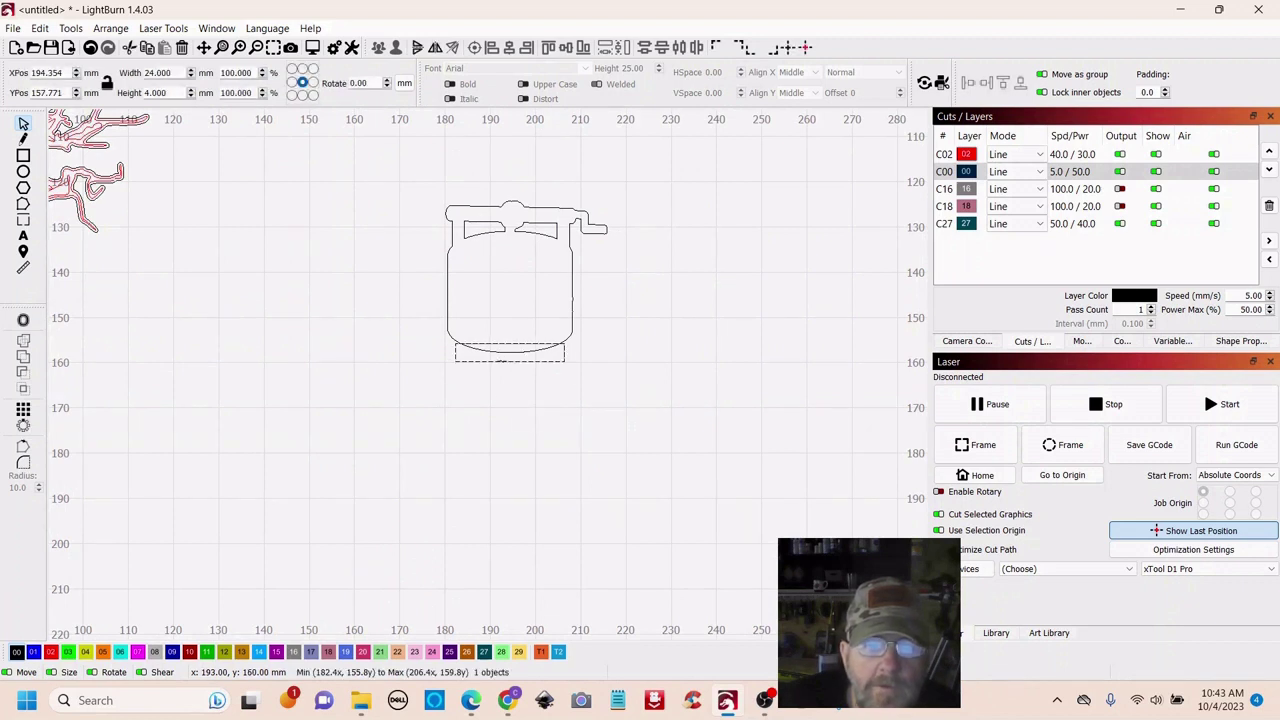
click(155, 105)
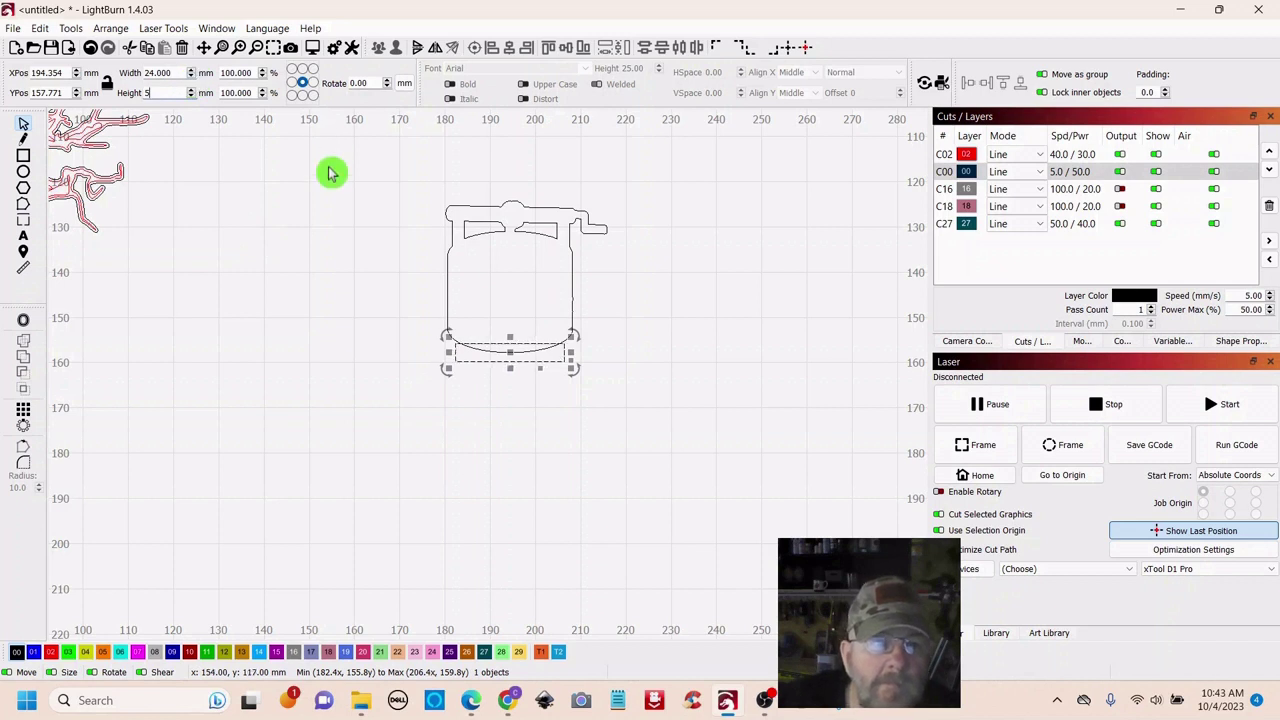
click(310, 267)
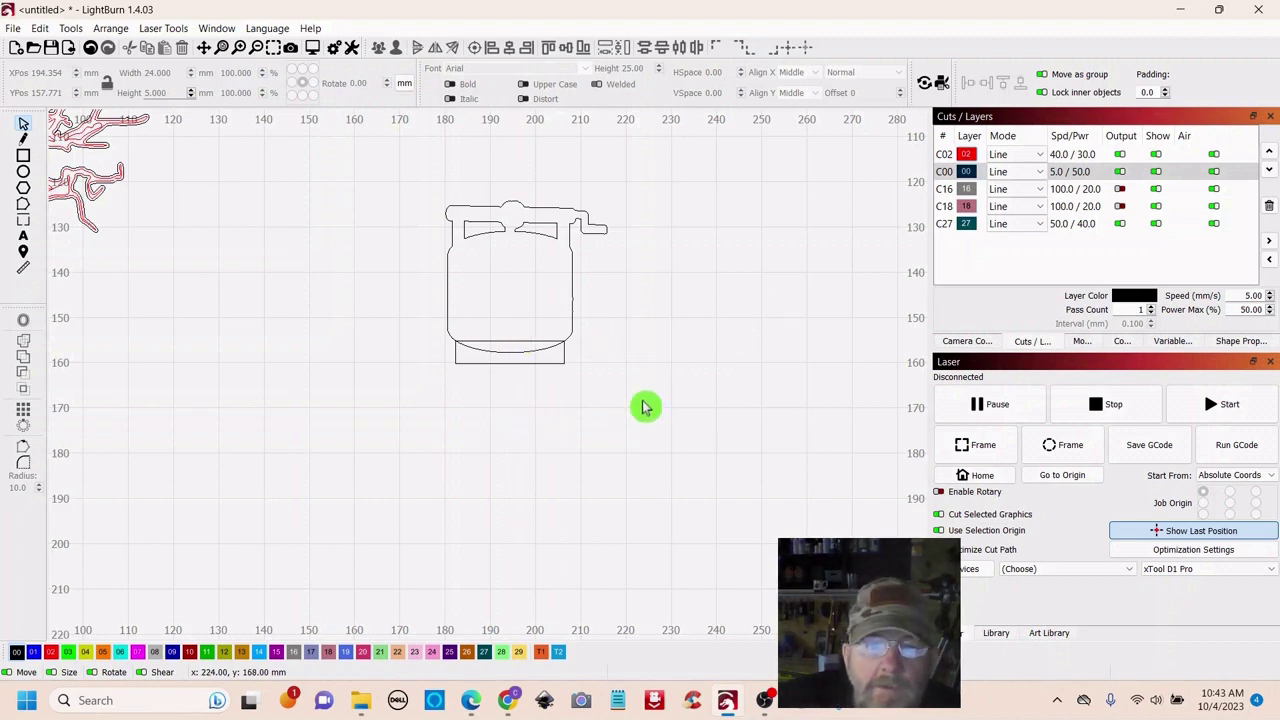
Weld the base rectangle and the well outline into one shape
click(564, 364)
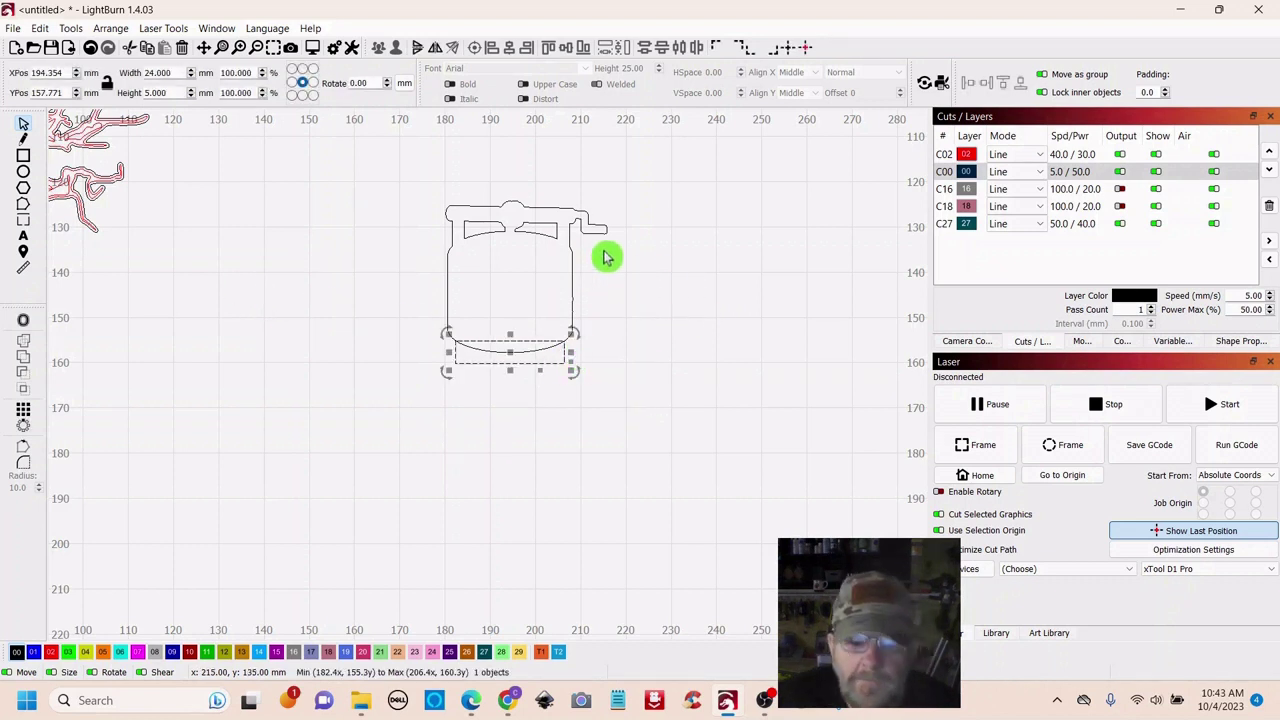
shift+click(480, 274)
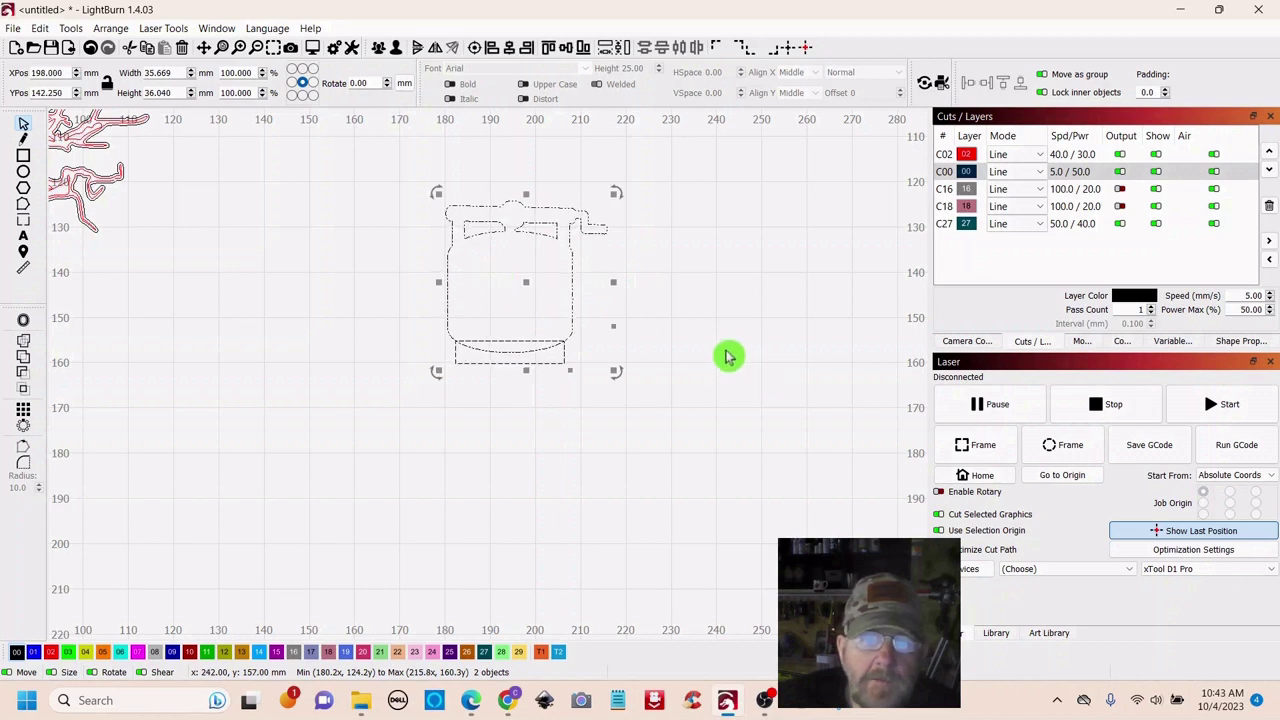
click(25, 341)
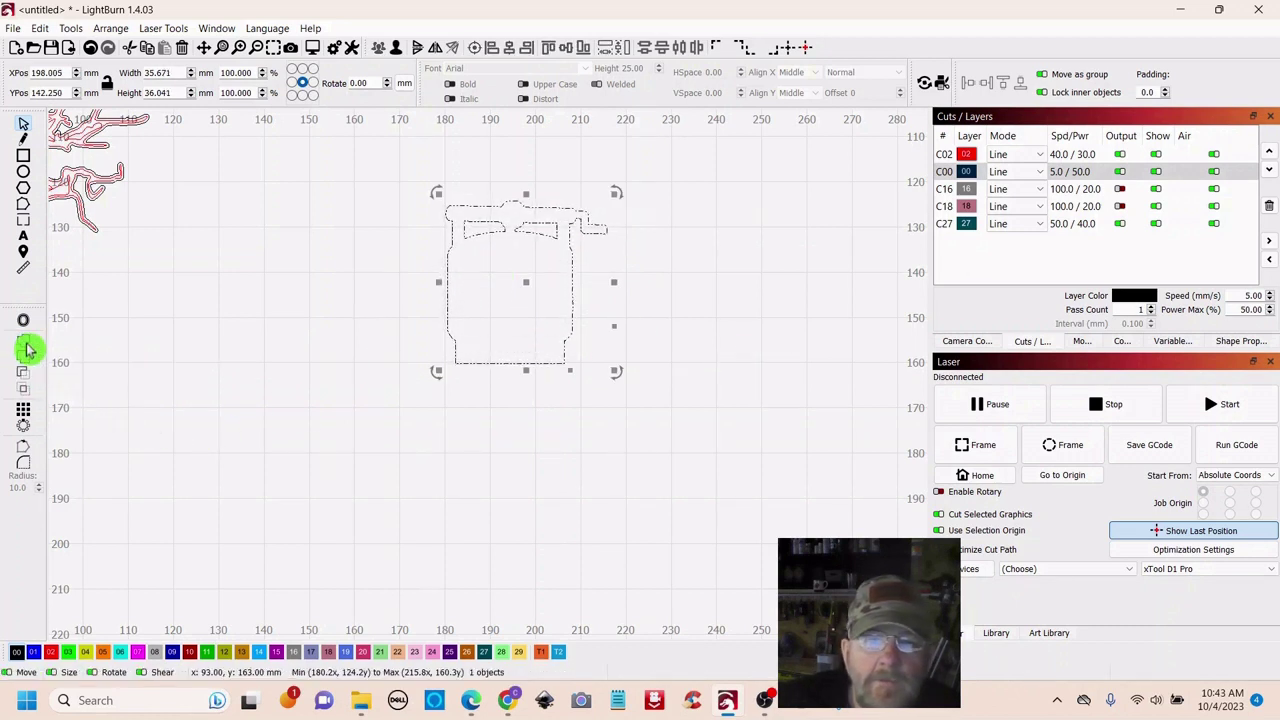
click(752, 540)
Assign the original brick well below the house to the red 02 layer
scroll(748, 530, down, 5)
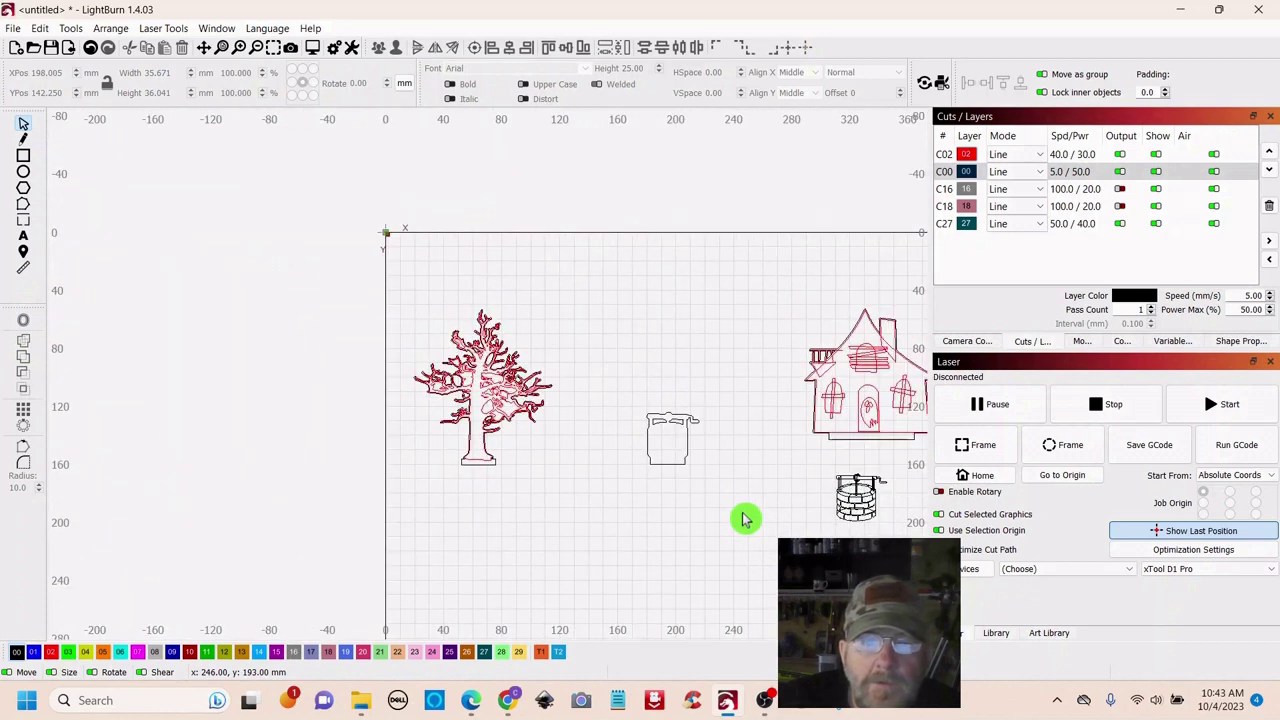
drag(750, 530, 551, 480)
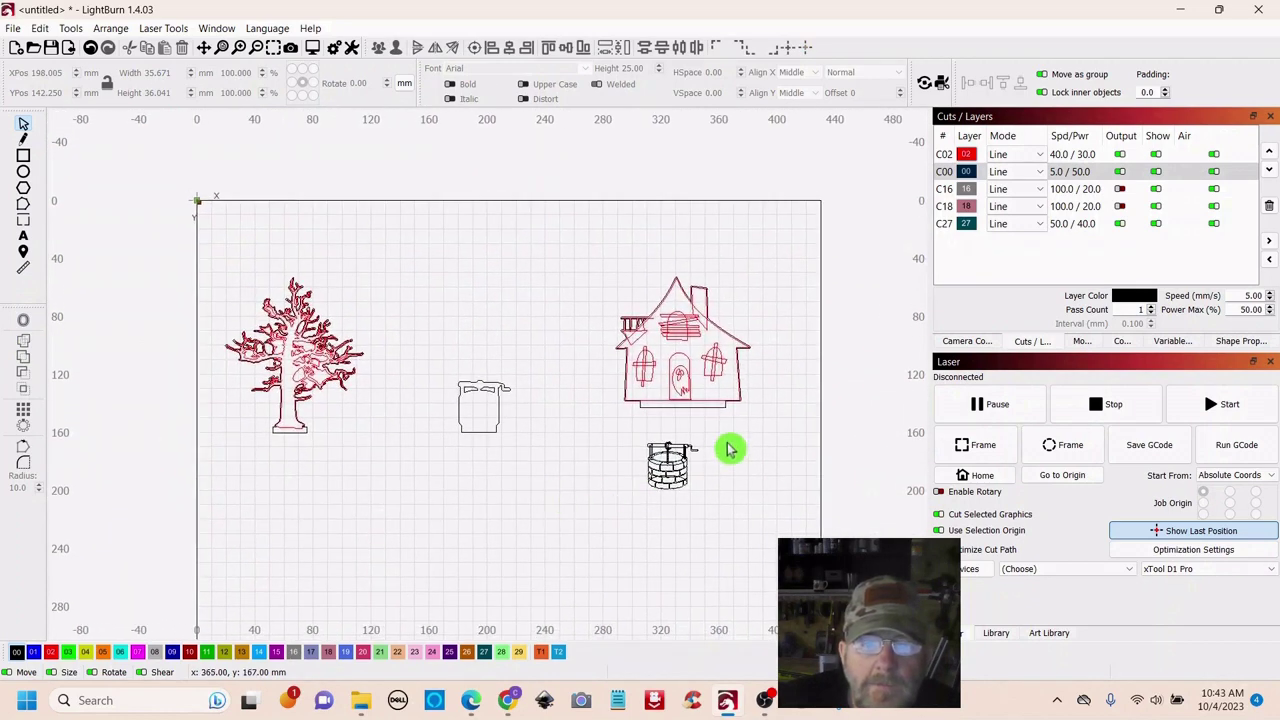
drag(716, 438, 610, 546)
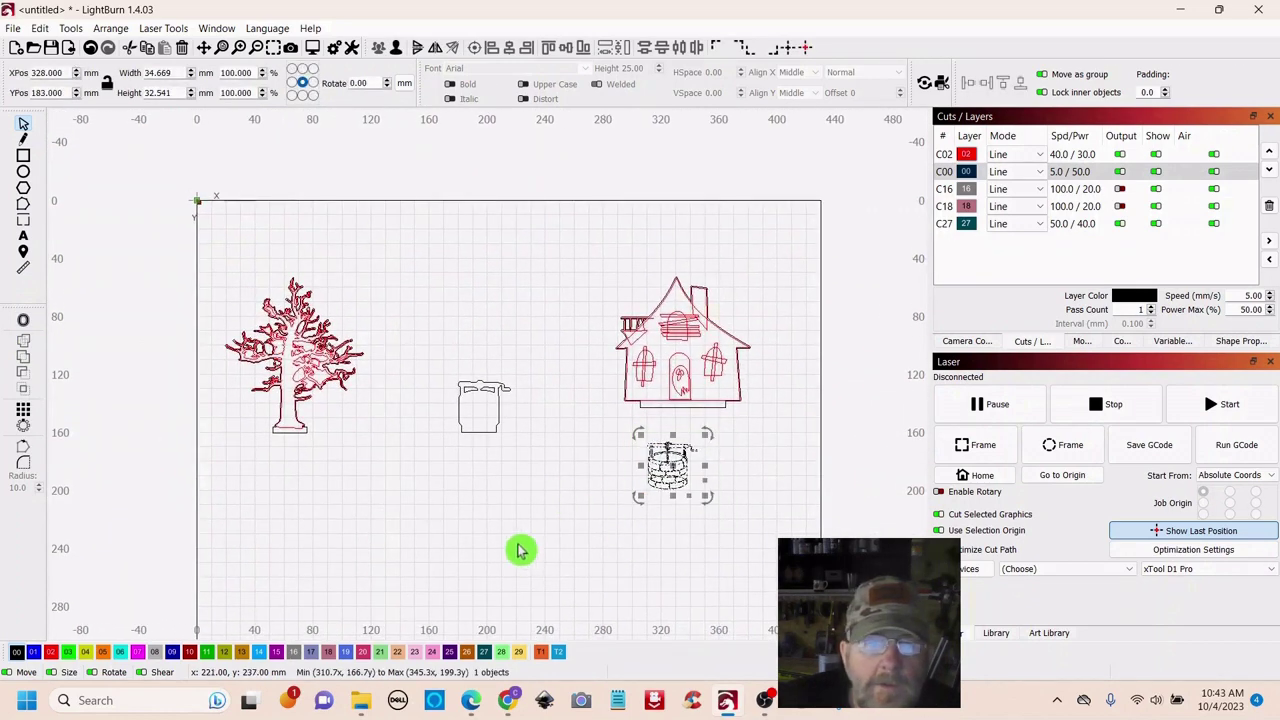
scroll(520, 549, up, 3)
drag(847, 531, 594, 531)
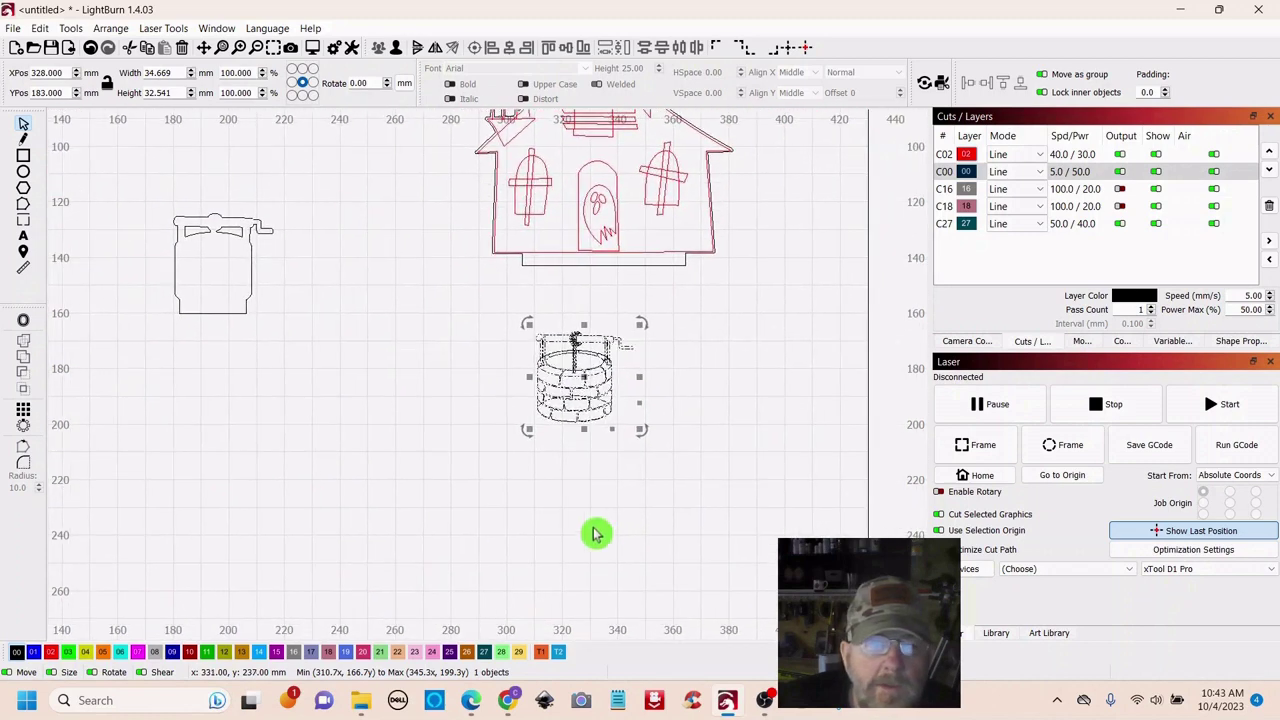
click(51, 652)
click(483, 519)
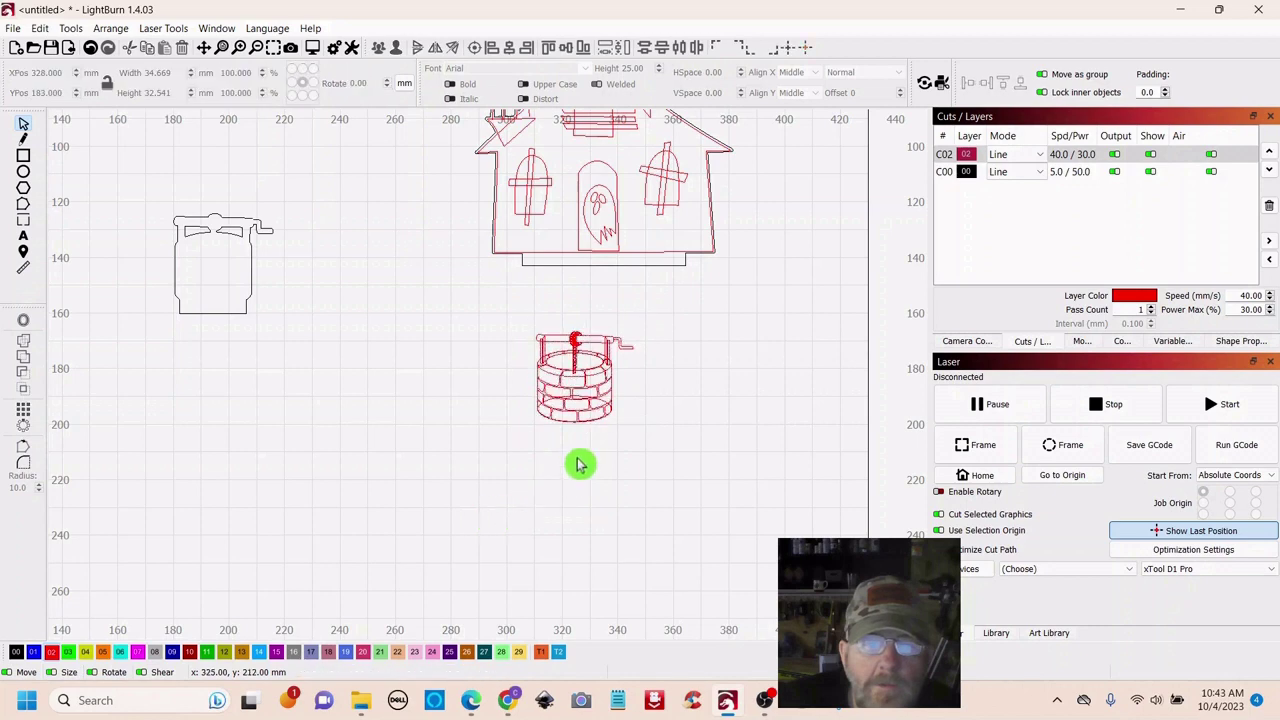
Move the red well onto its black outline and align it inside at X 198, Y 141 mm
drag(540, 451, 634, 336)
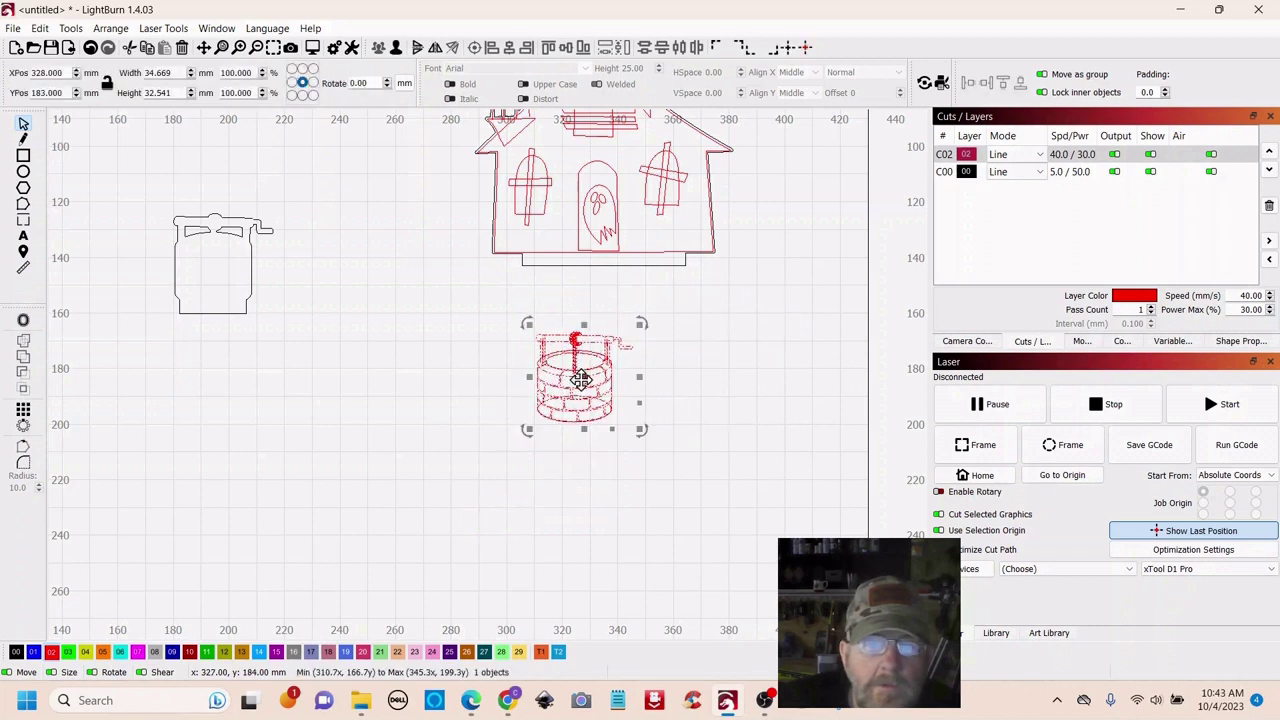
mouse_move(582, 382)
mouse_down()
mouse_move(237, 297)
mouse_move(228, 268)
mouse_up()
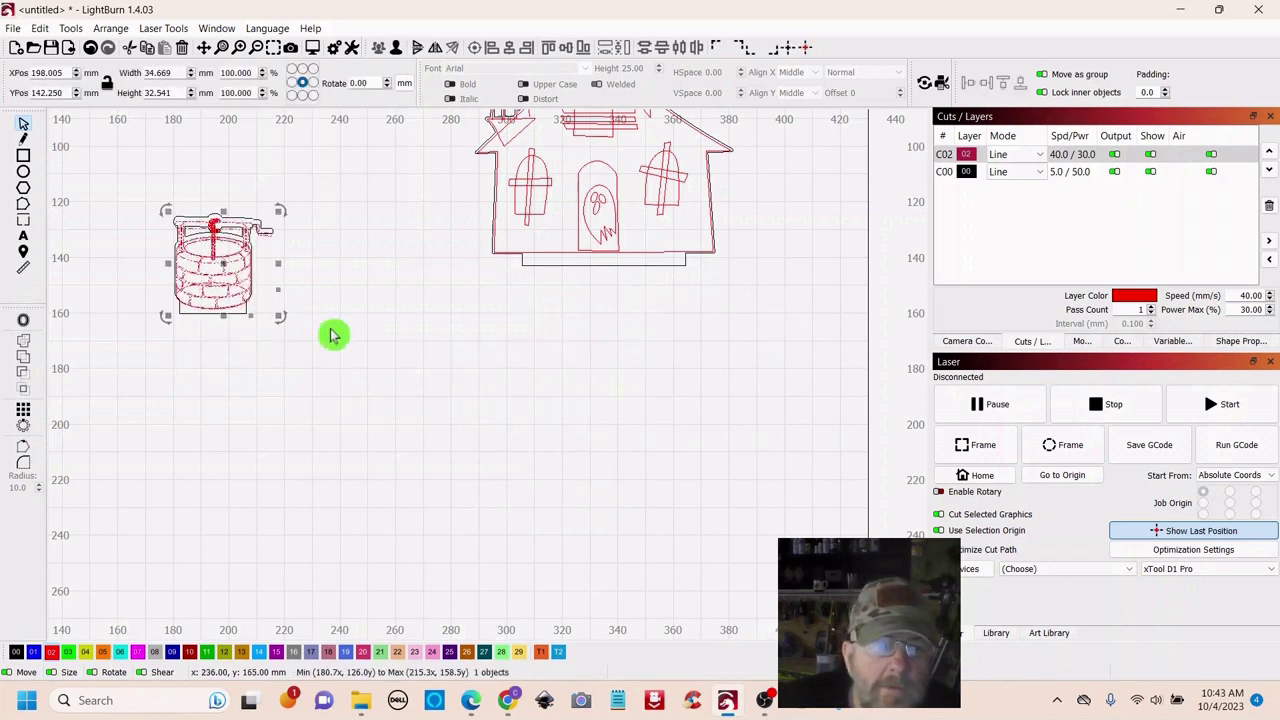
drag(378, 342, 574, 384)
scroll(600, 403, up, 5)
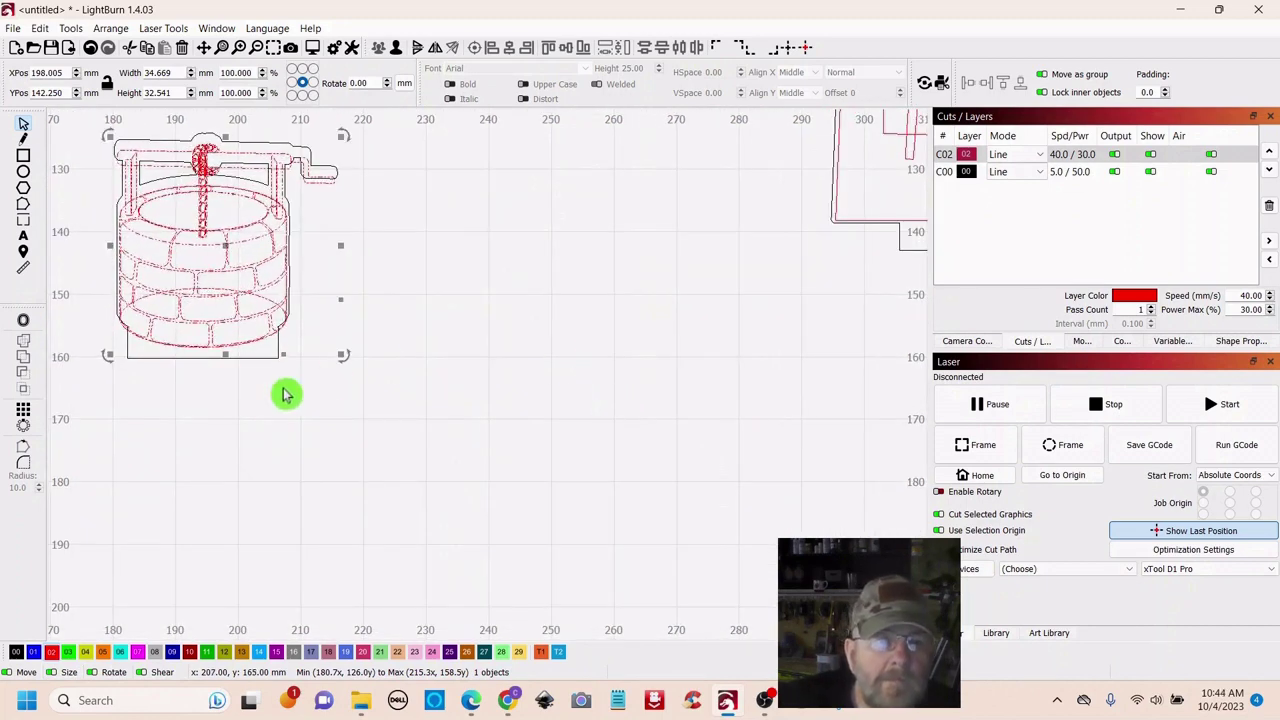
drag(223, 246, 228, 243)
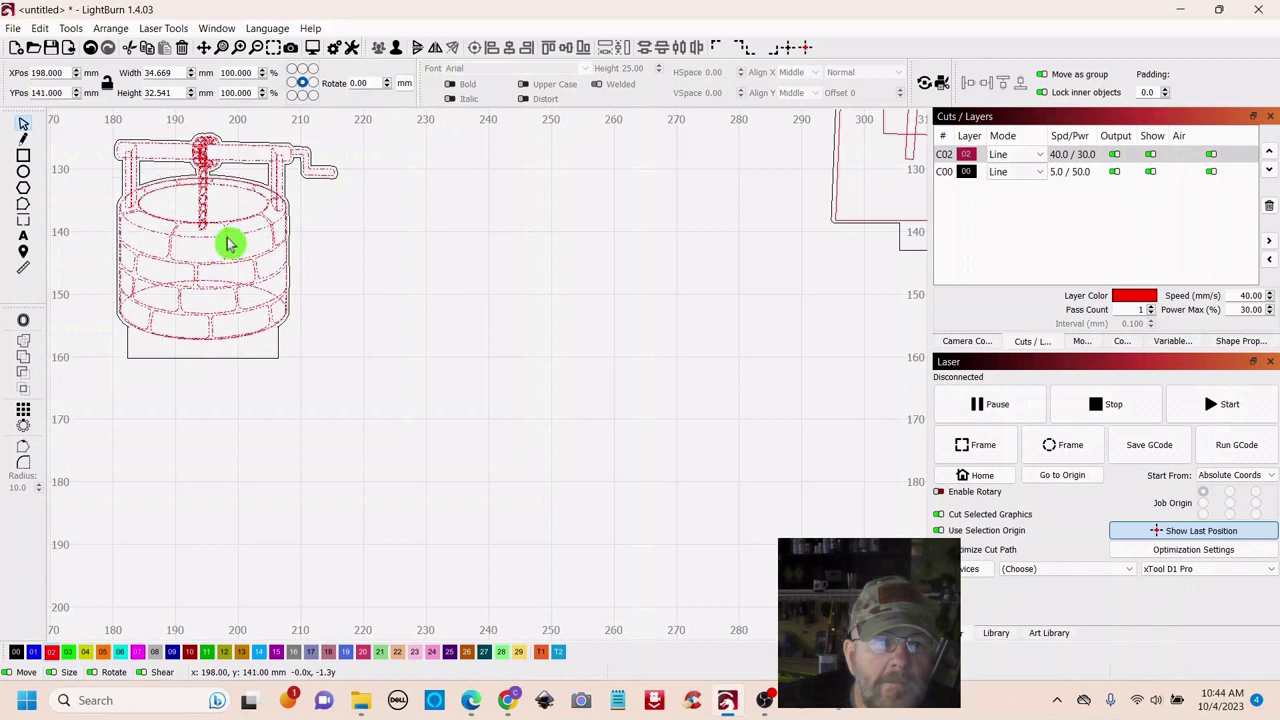
click(577, 347)
Group the red well with its black outline and move the group beside the tree at X 137, Y 145 mm
scroll(577, 347, down, 5)
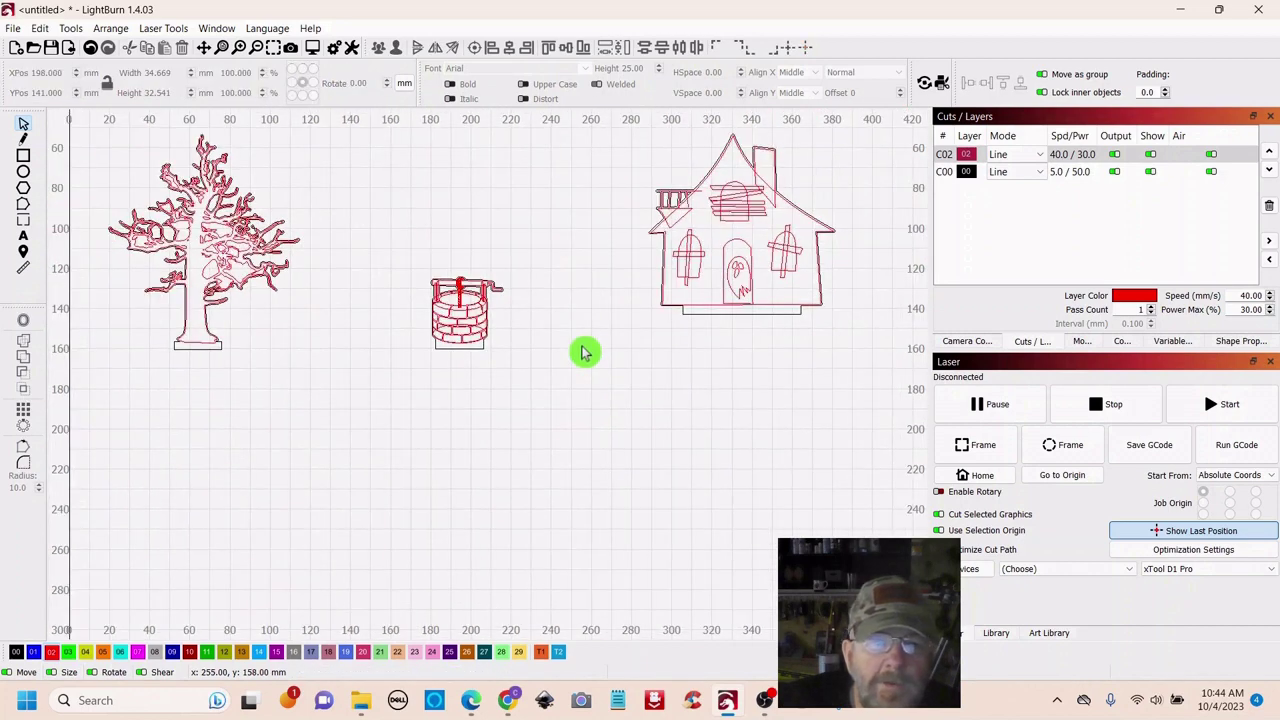
drag(539, 247, 386, 340)
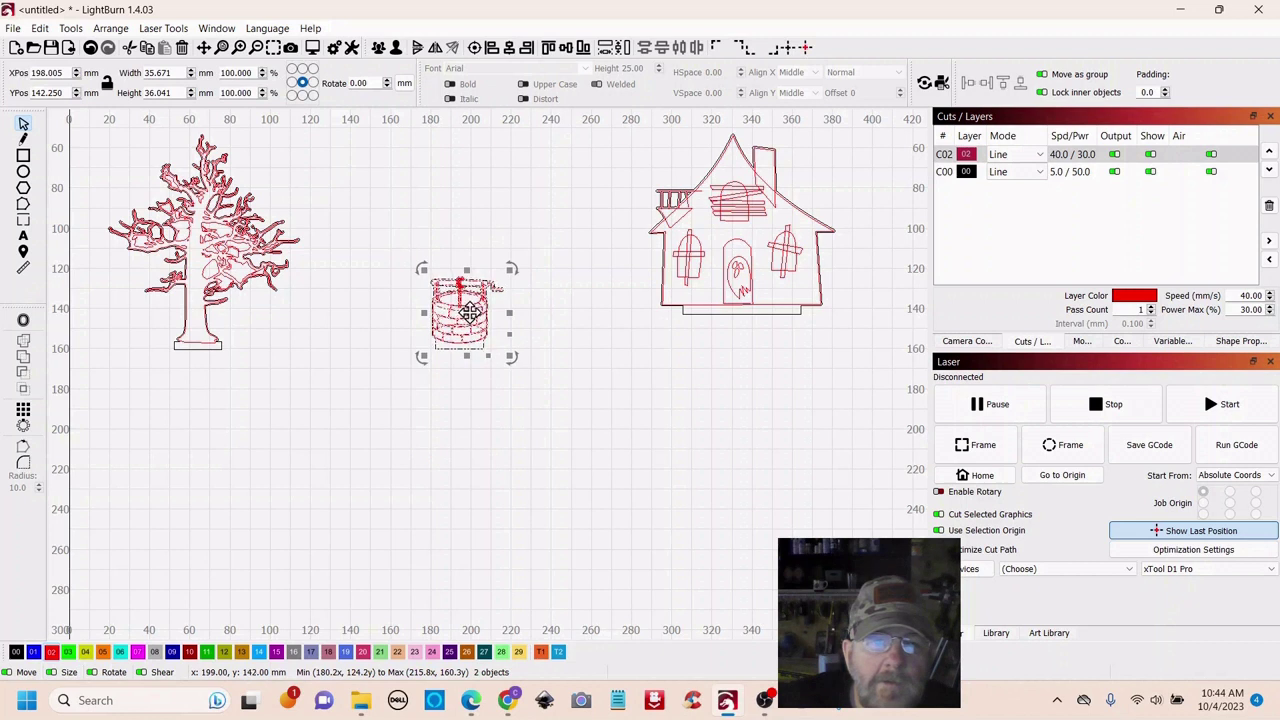
right_click(470, 313)
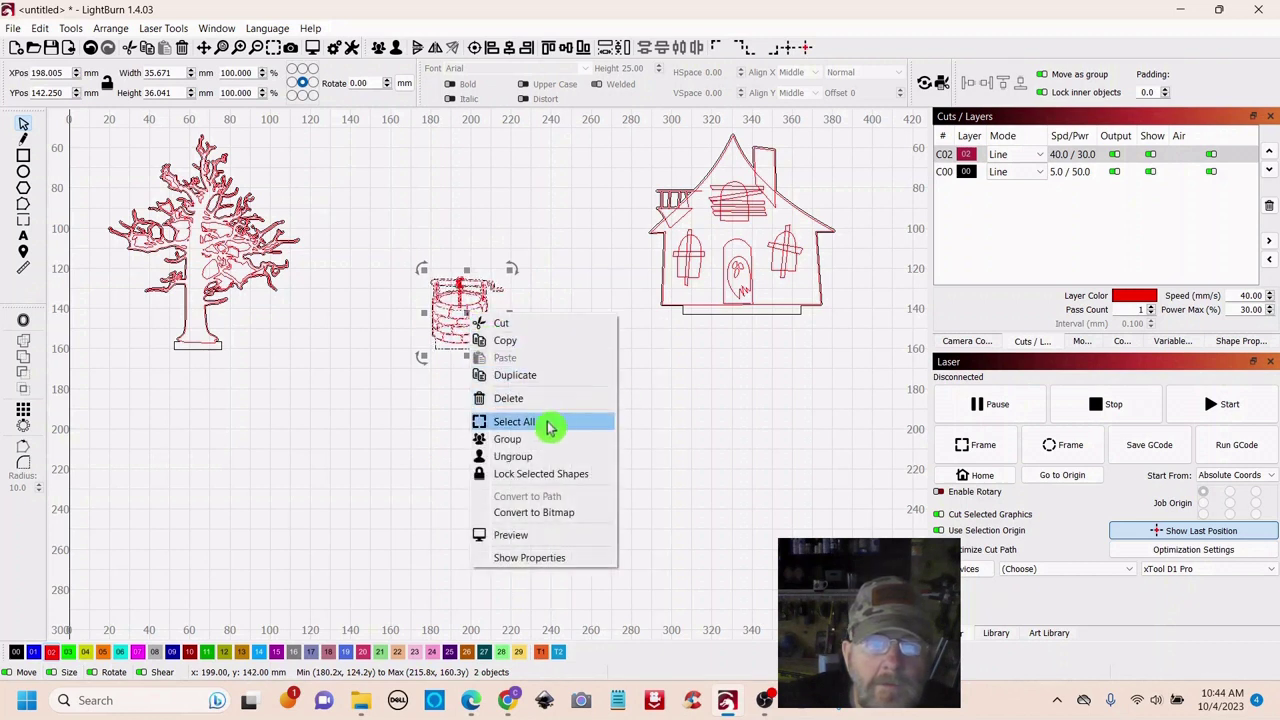
click(508, 440)
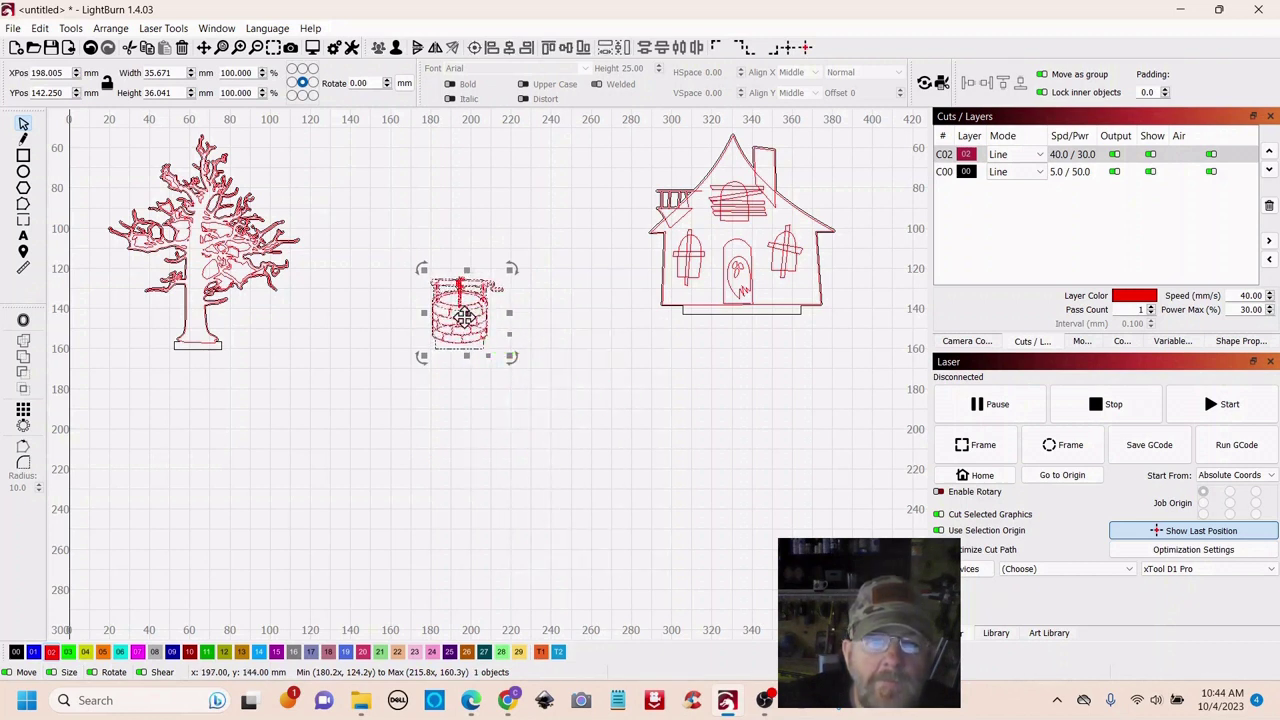
drag(464, 318, 345, 325)
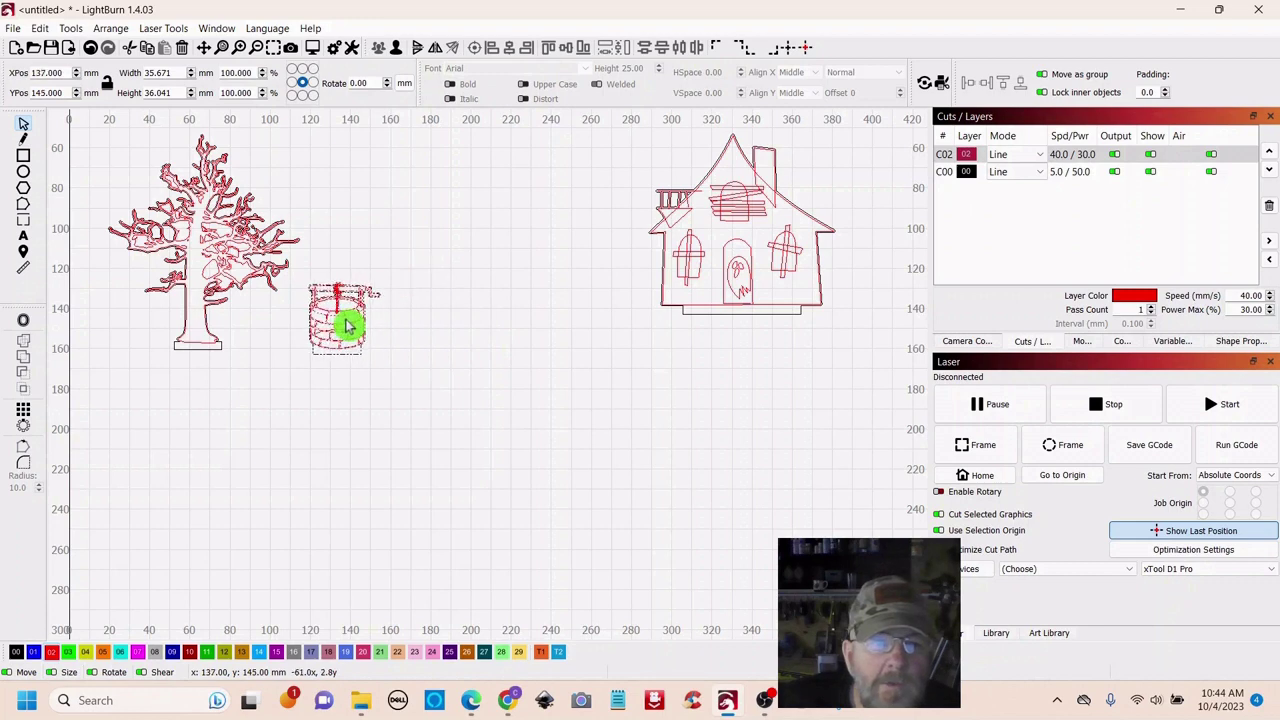
click(543, 403)
scroll(550, 403, down, 2)
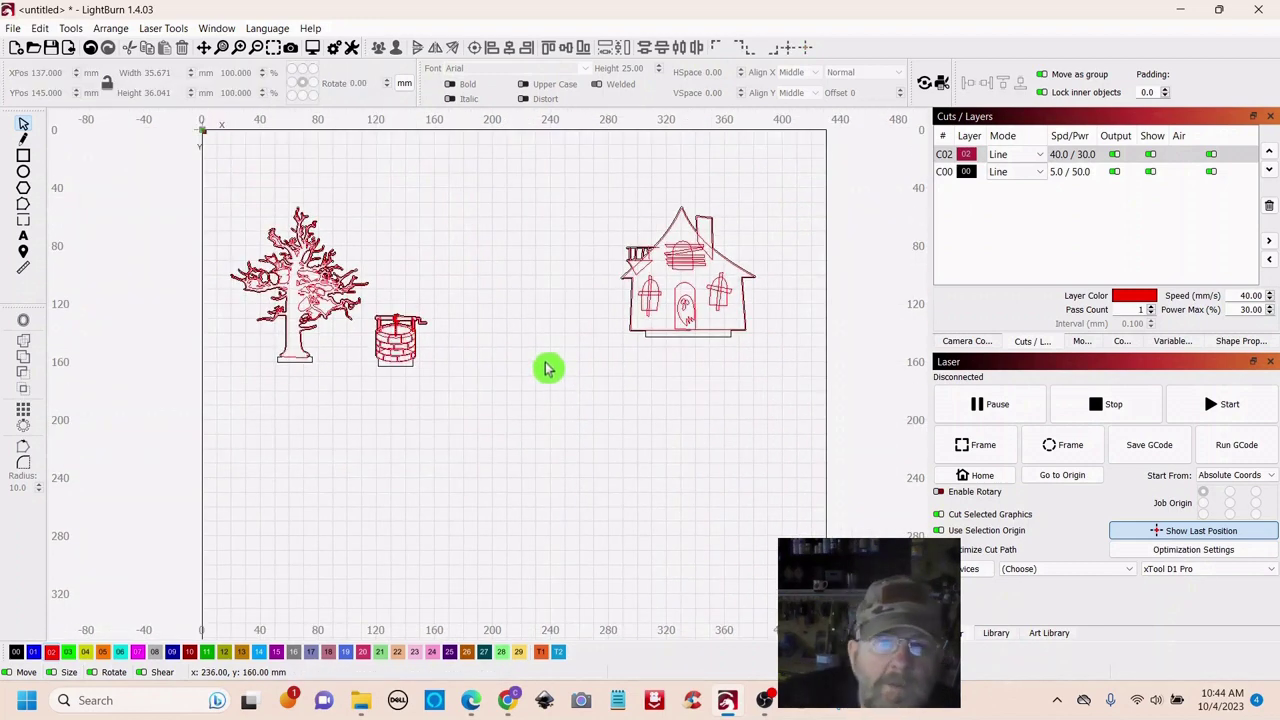
Import 4_gate_fence.svg from the halloween_village folder into the layout
click(68, 48)
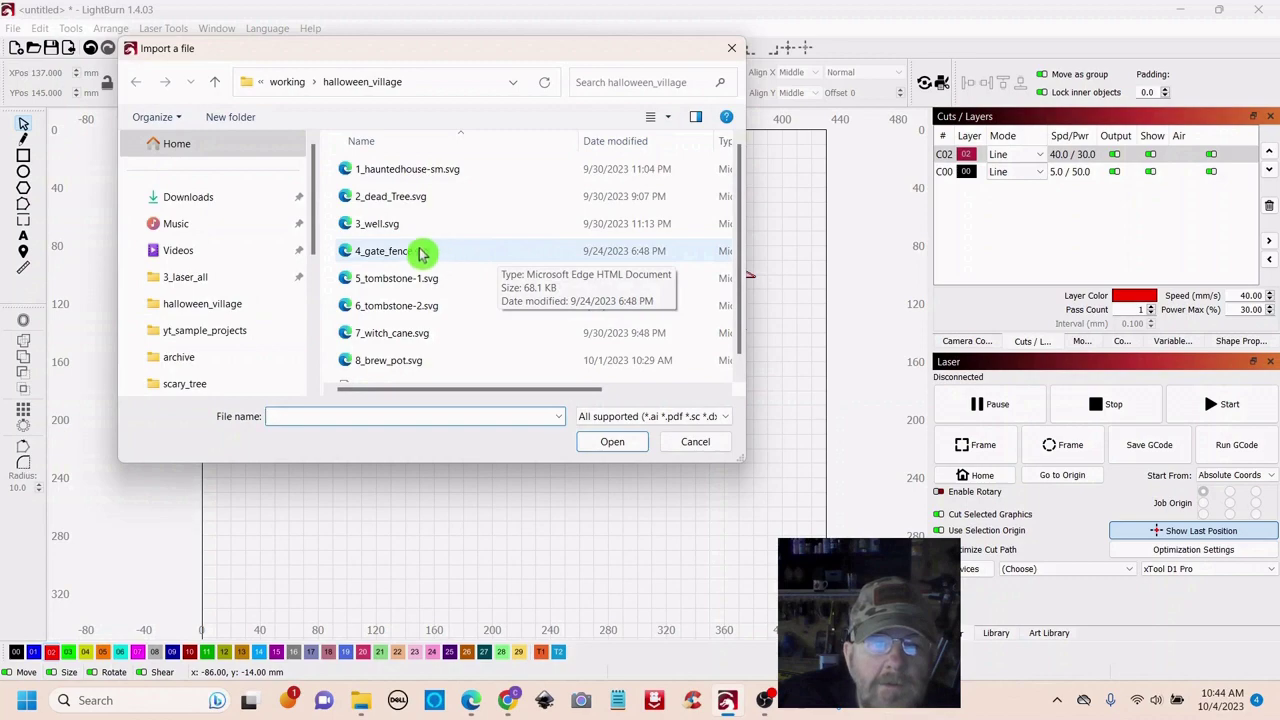
click(385, 256)
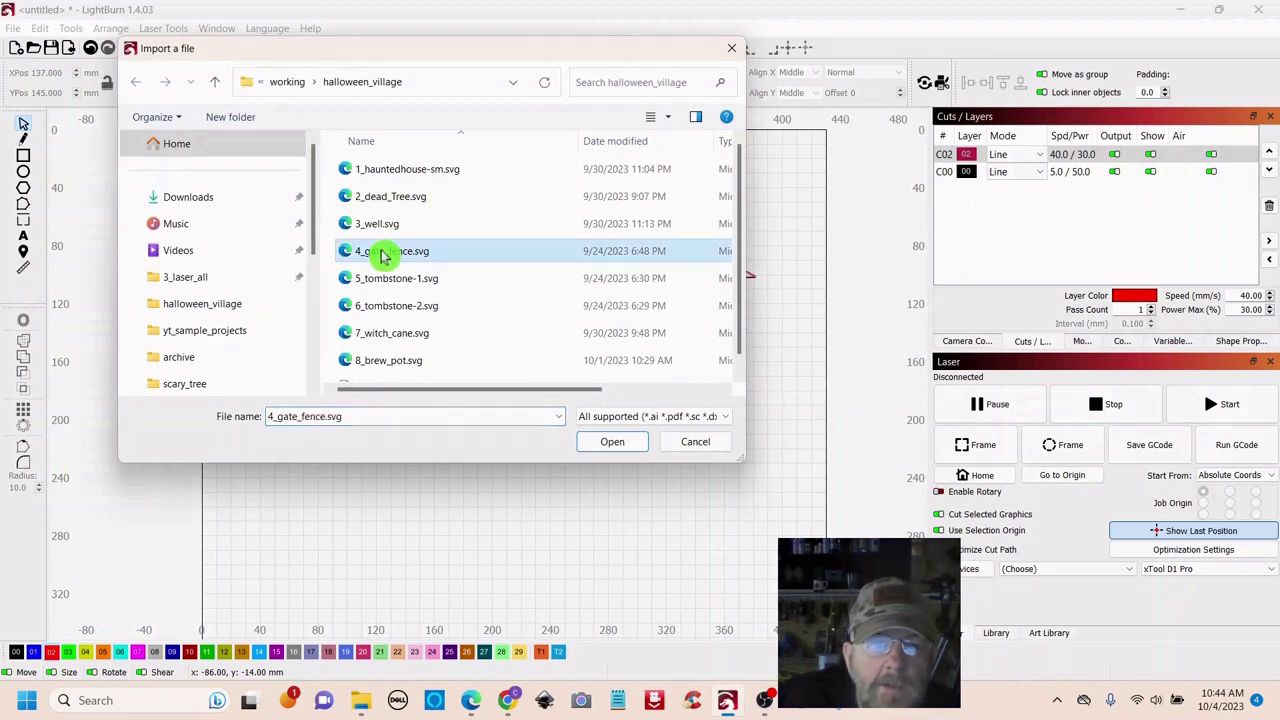
double_click(385, 256)
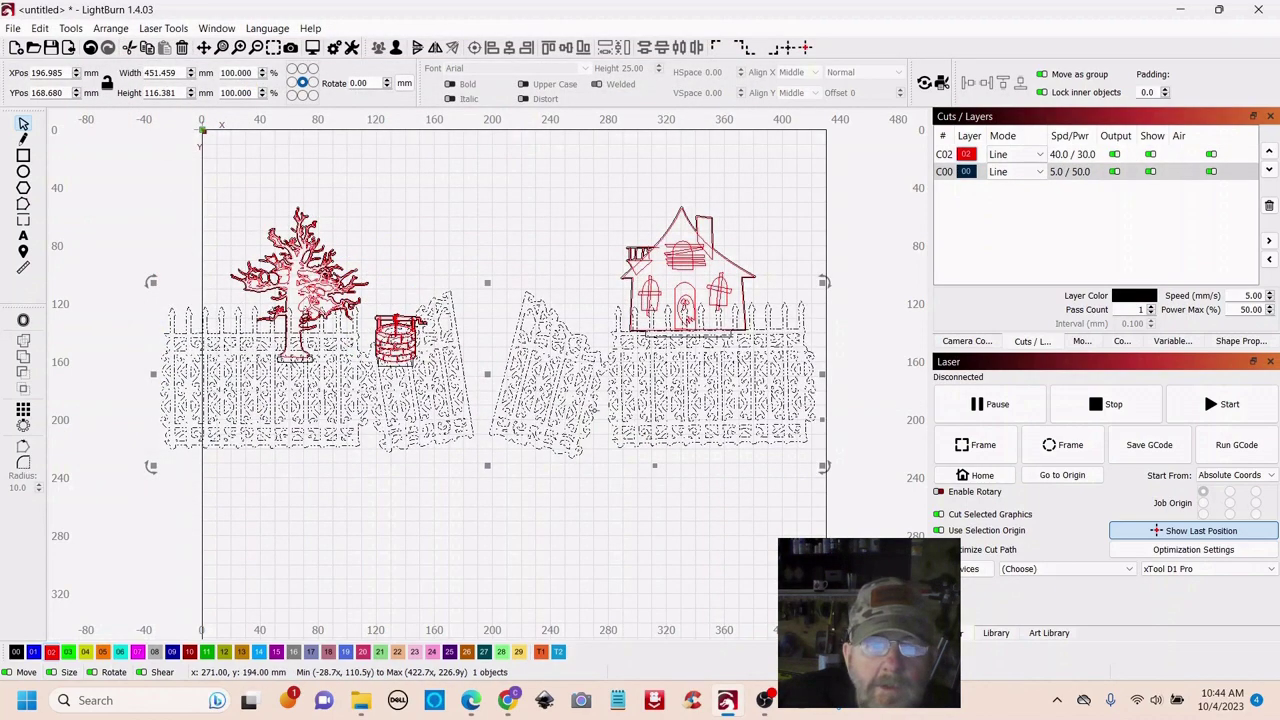
Scale the gate fence down to about 177 mm wide and move it below the tree and well at X 120, Y 230 mm
drag(823, 280, 417, 397)
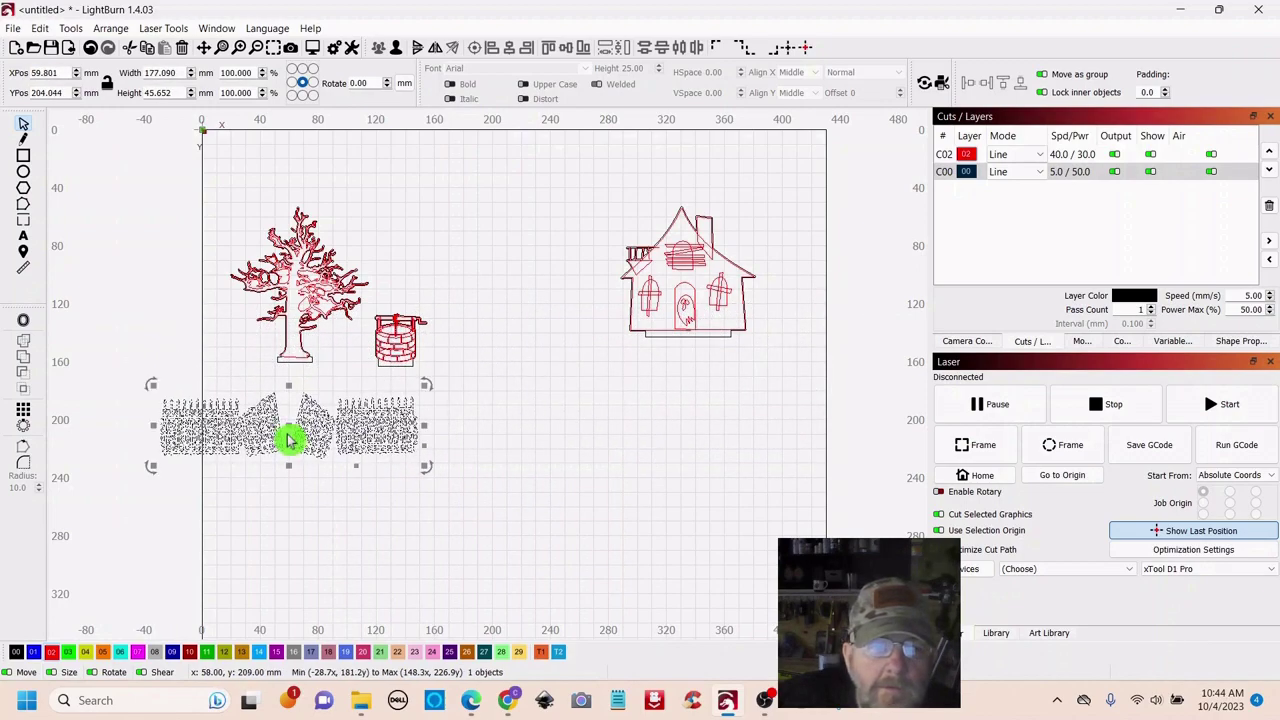
drag(287, 425, 374, 463)
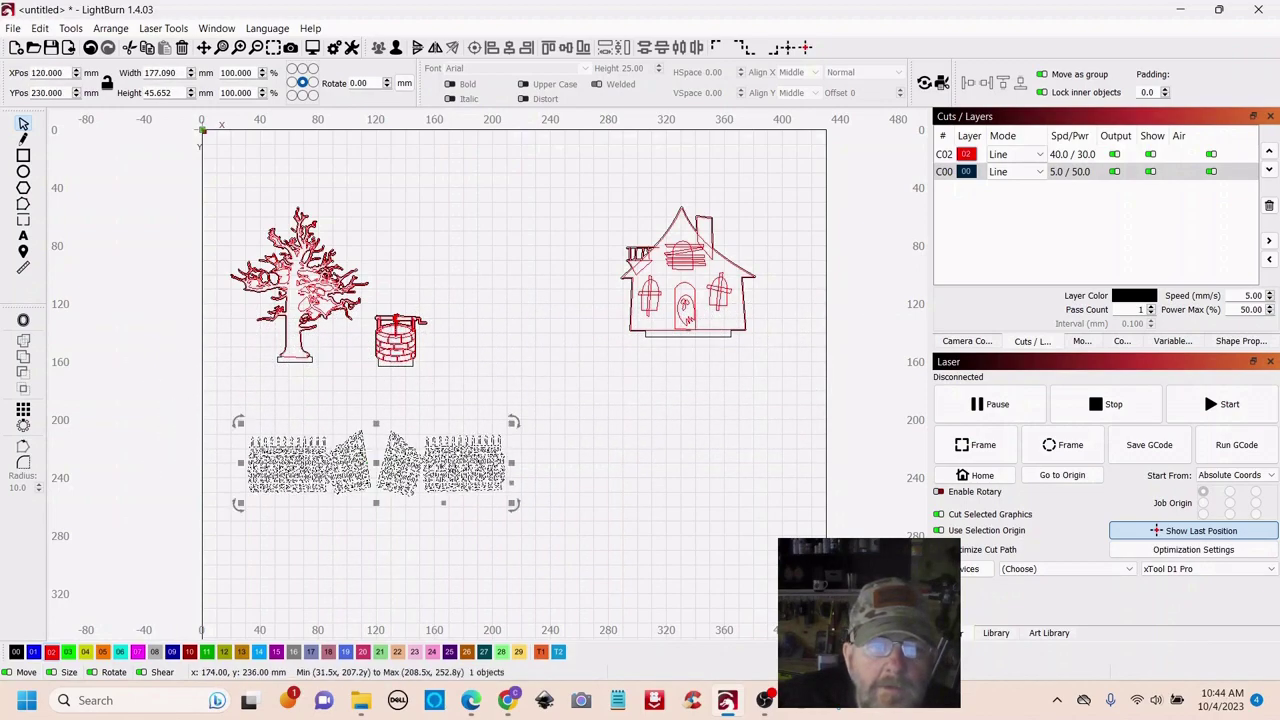
scroll(617, 463, up, 3)
scroll(617, 463, down, 2)
scroll(751, 380, up, 2)
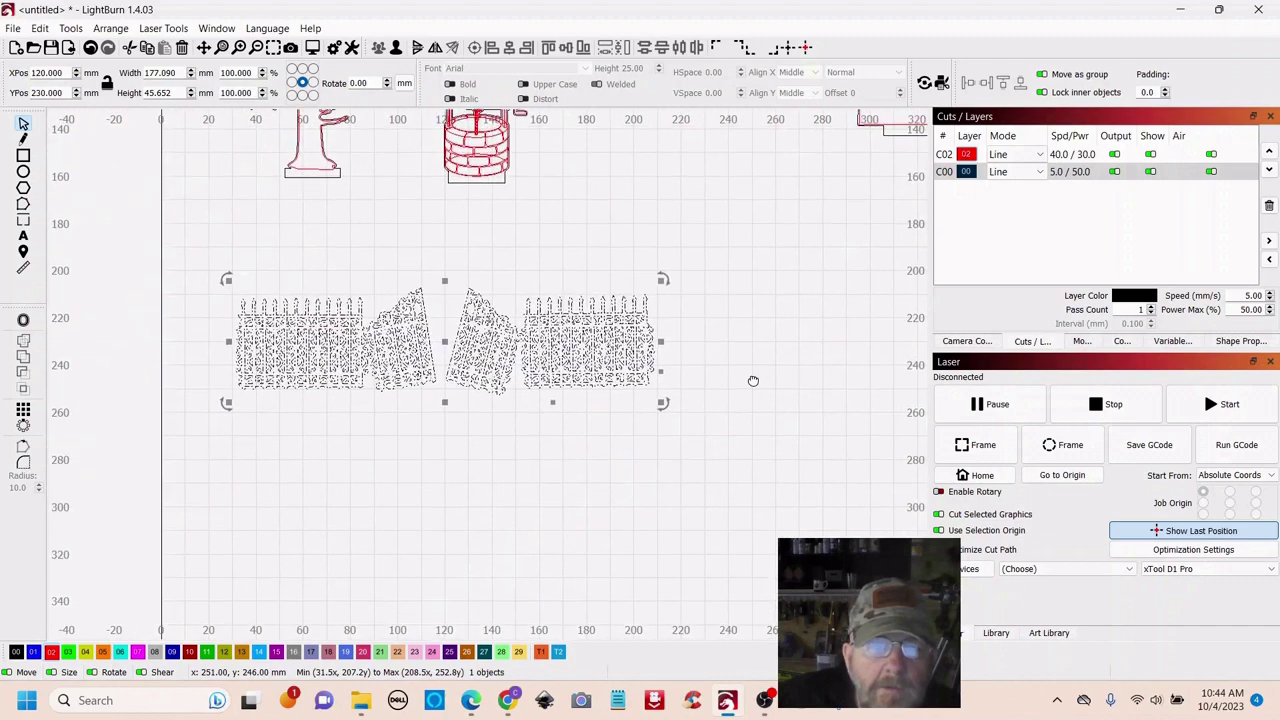
drag(751, 380, 714, 421)
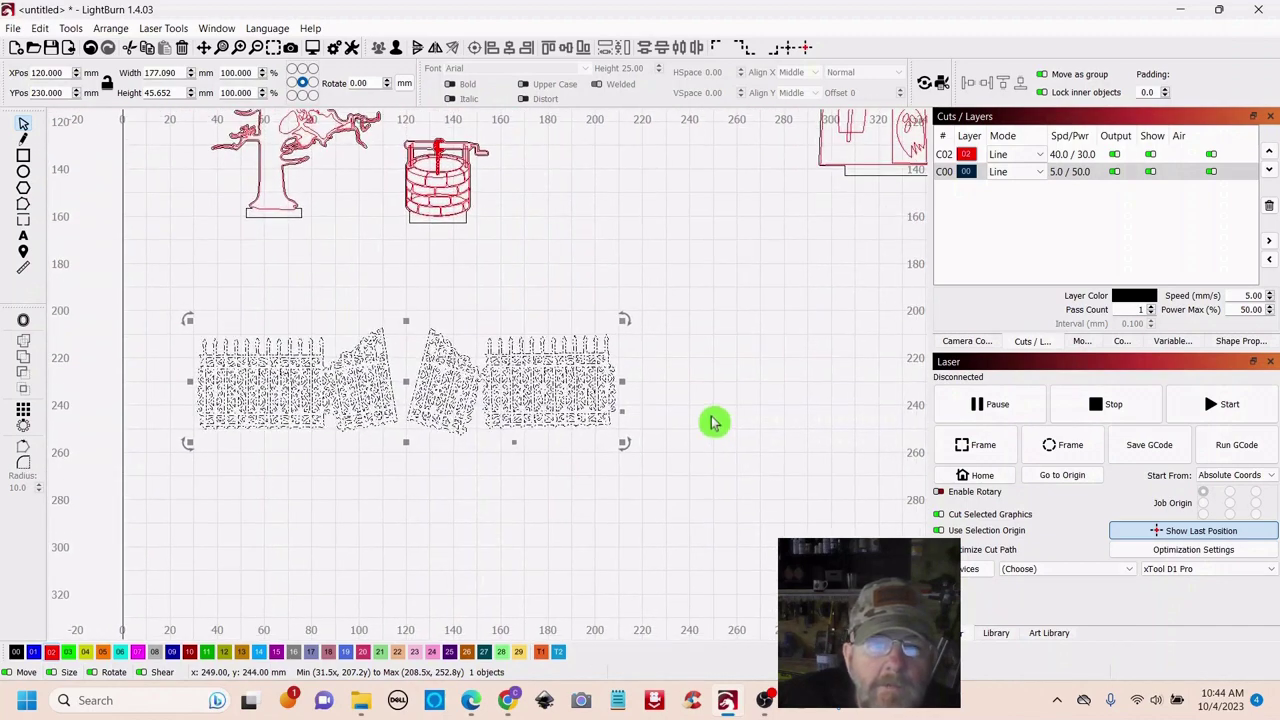
scroll(708, 420, down, 3)
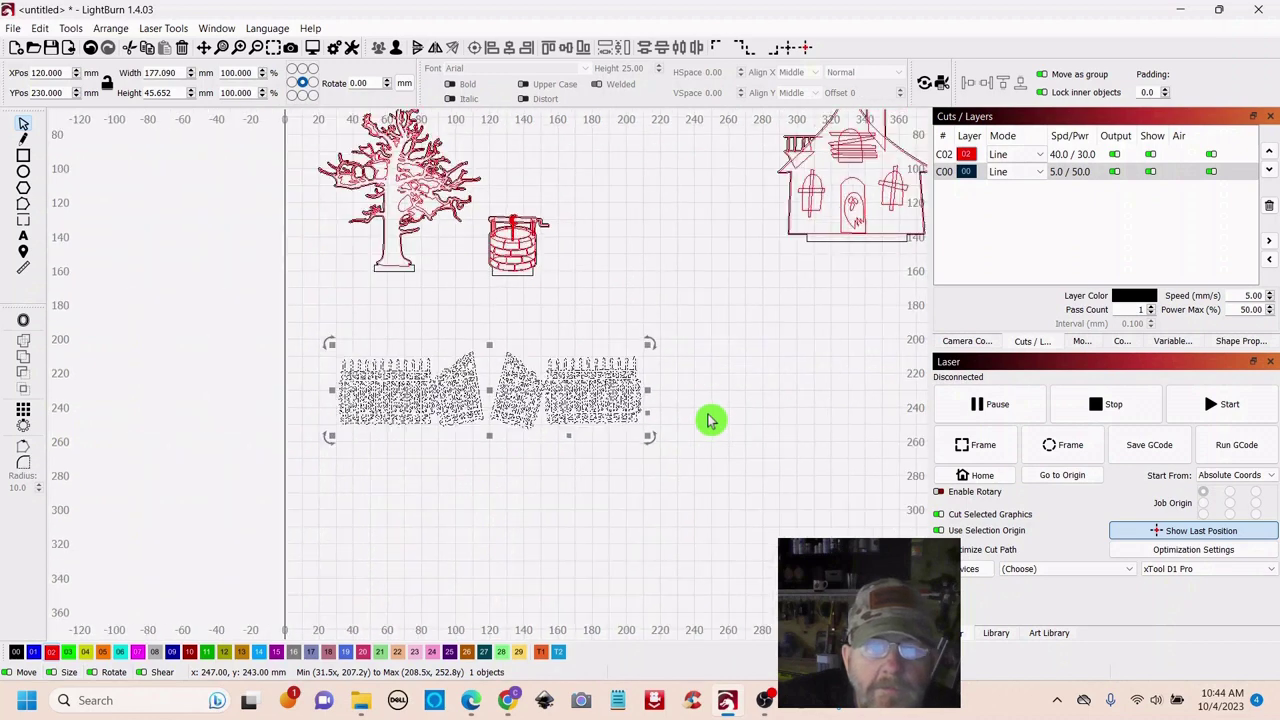
drag(777, 386, 681, 452)
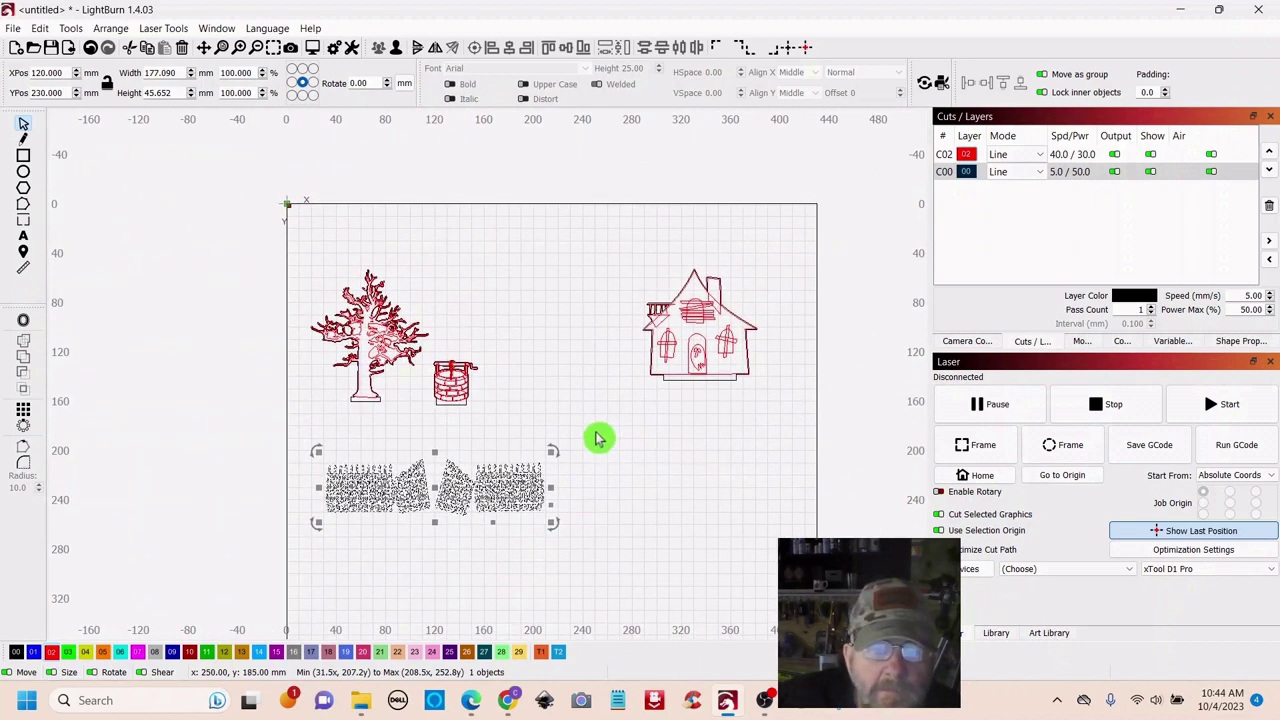
Offset the gate fence outward by 0.50 mm with round corners and outer shapes only
click(660, 552)
scroll(632, 513, up, 3)
drag(632, 513, 797, 463)
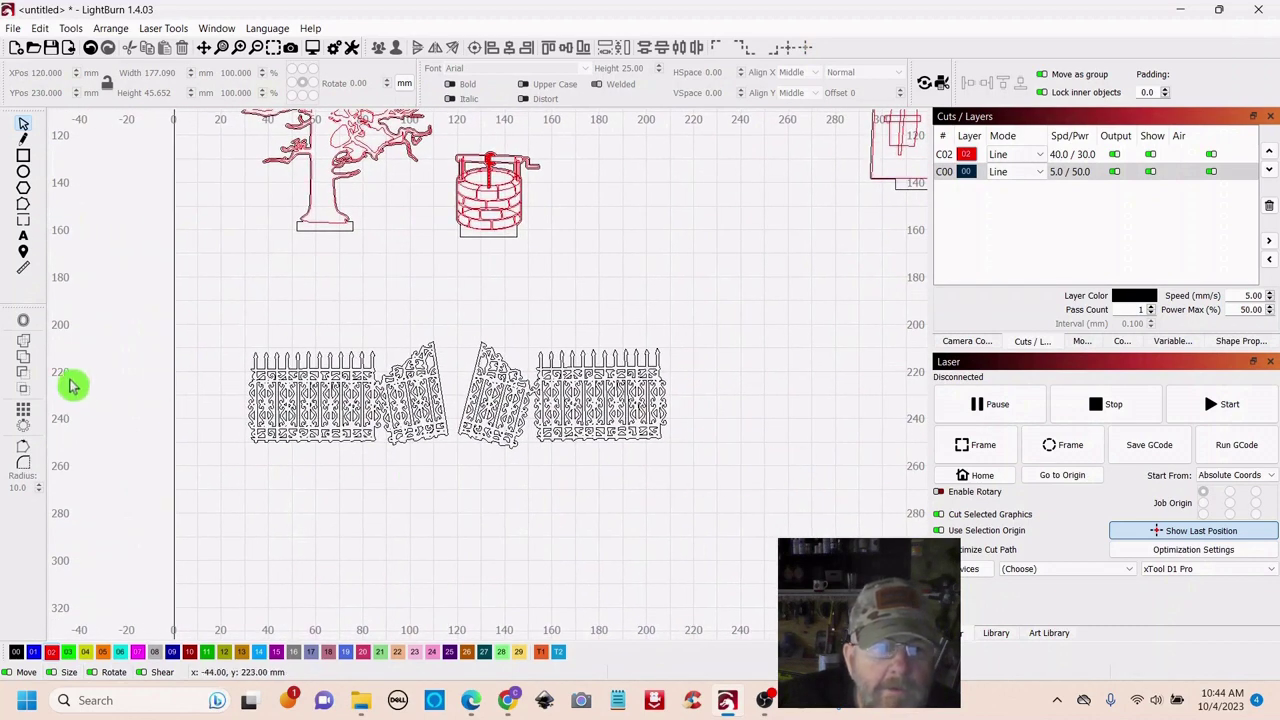
drag(640, 334, 266, 486)
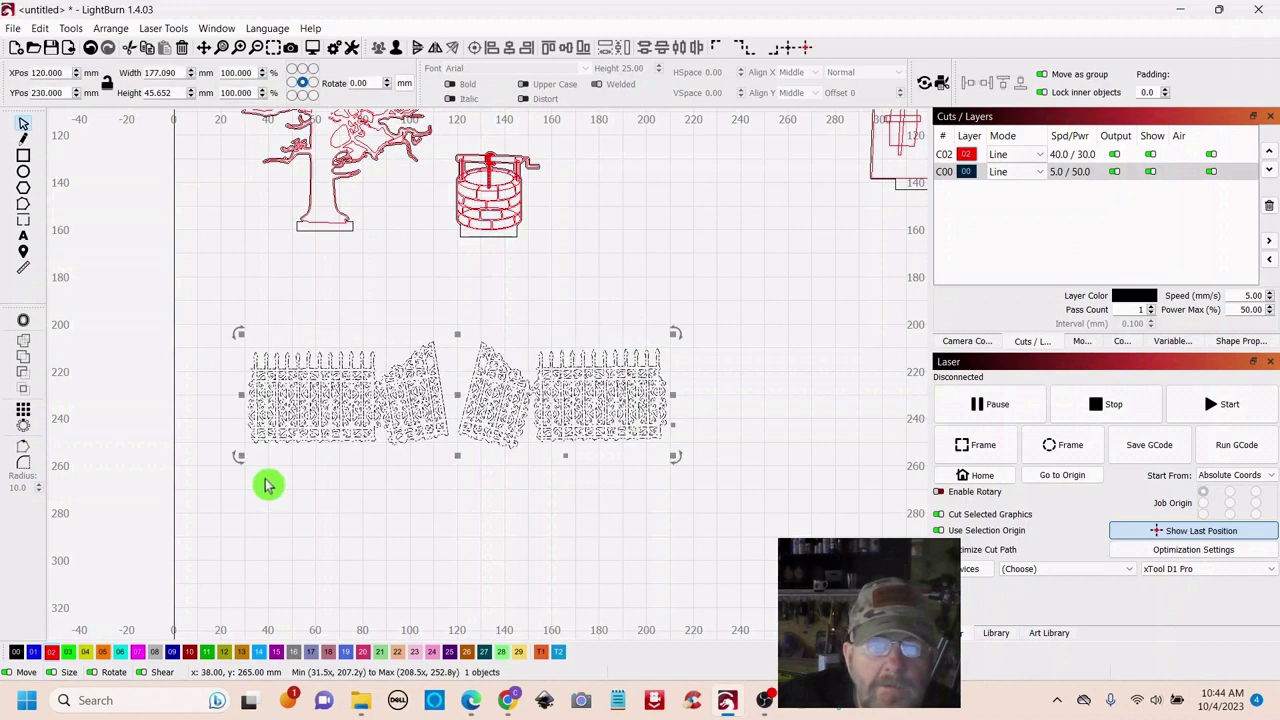
click(25, 325)
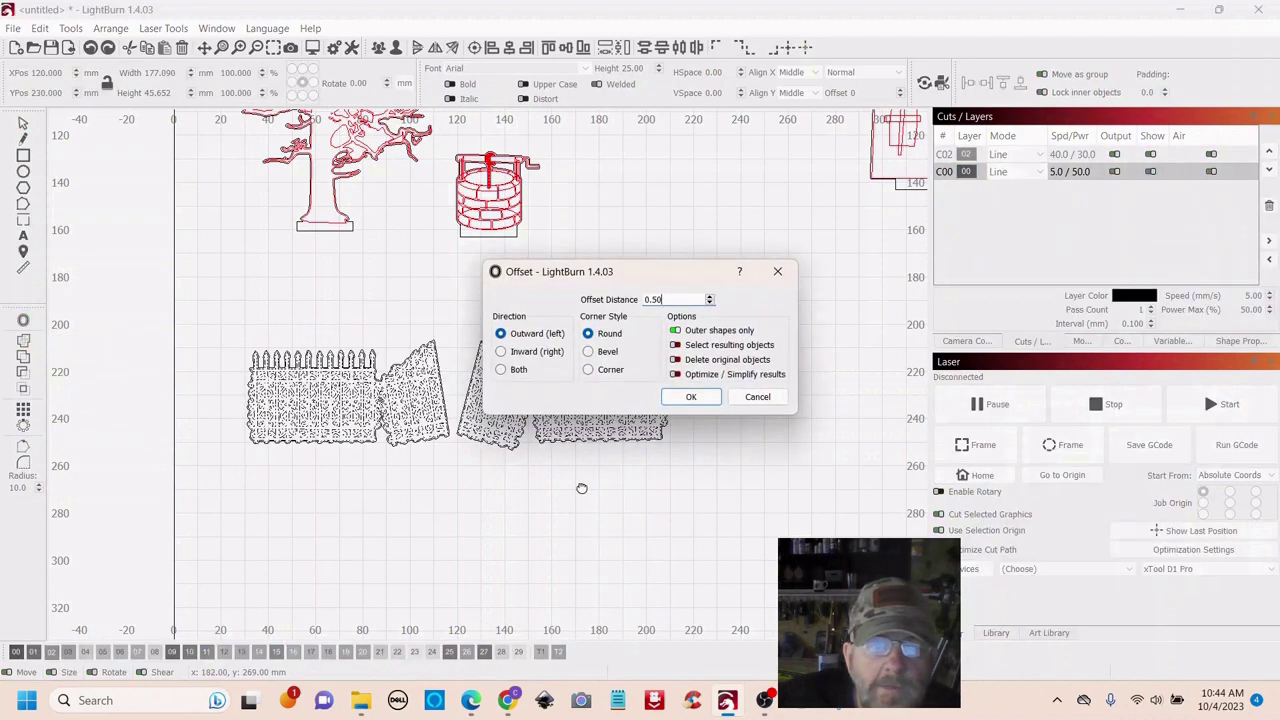
click(691, 398)
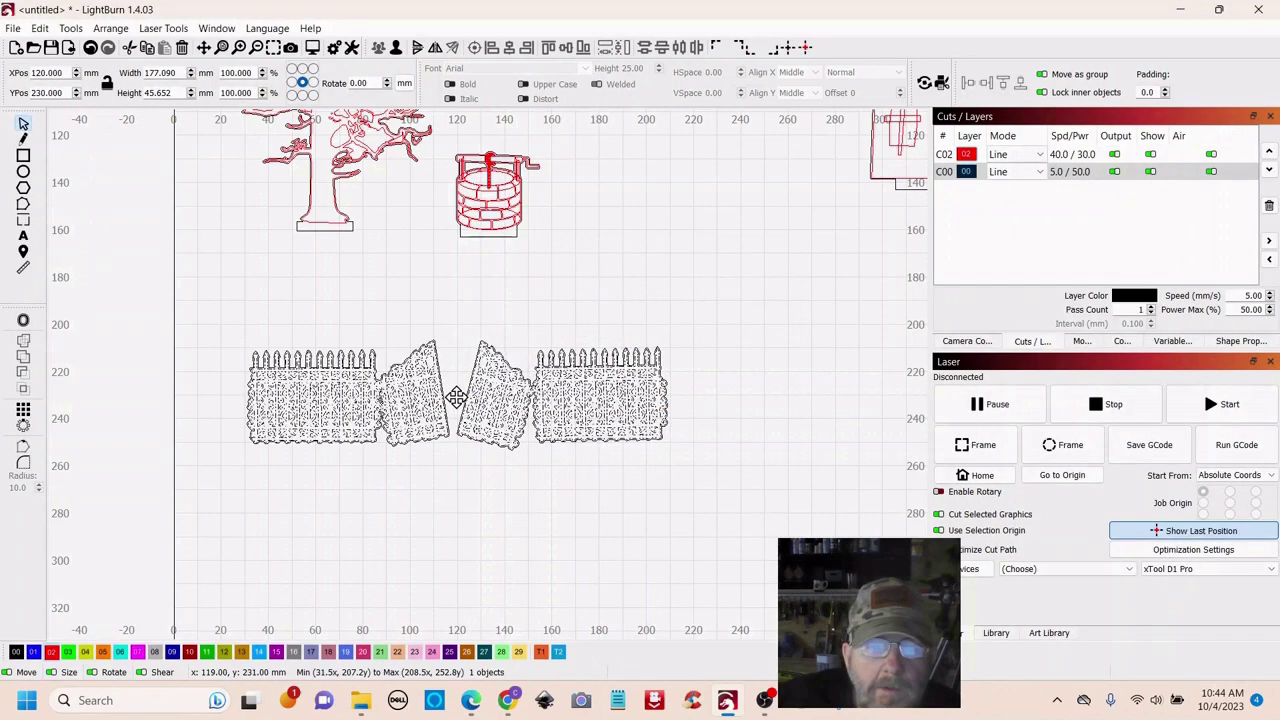
Move the original detailed fence off its outline to X 202, Y 287 mm and assign it to the red 02 layer
drag(456, 397, 652, 537)
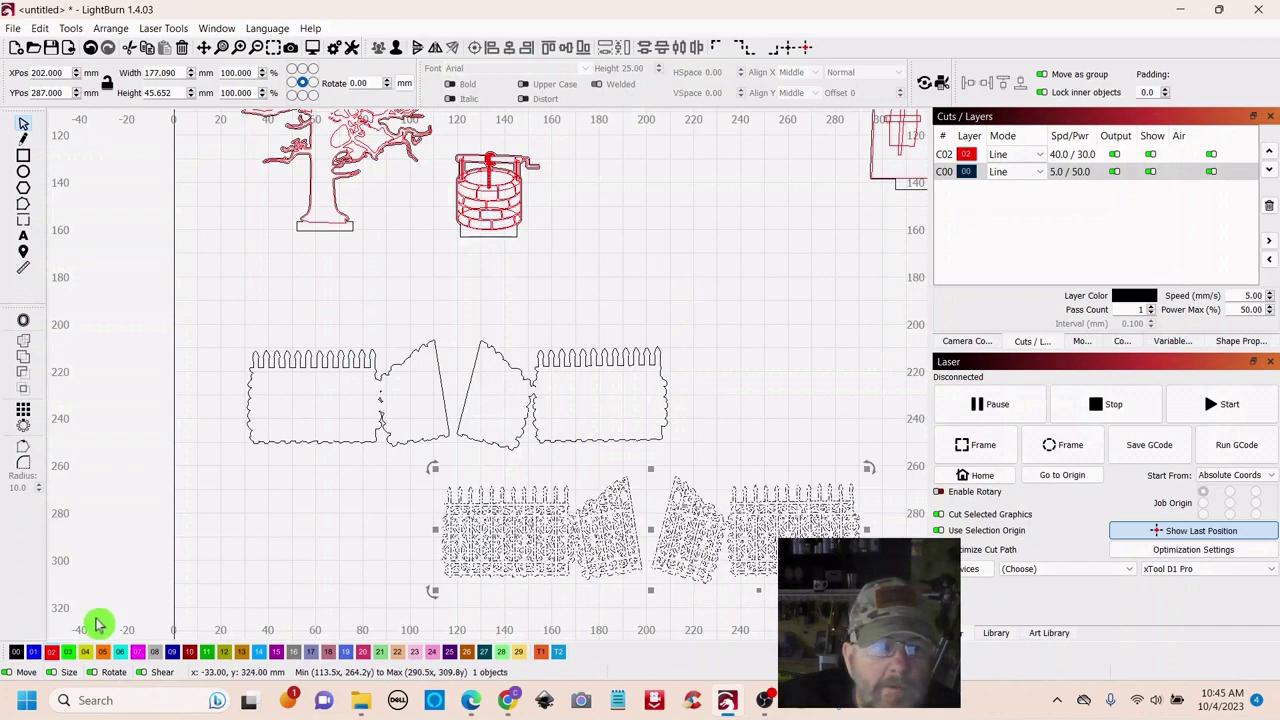
click(51, 652)
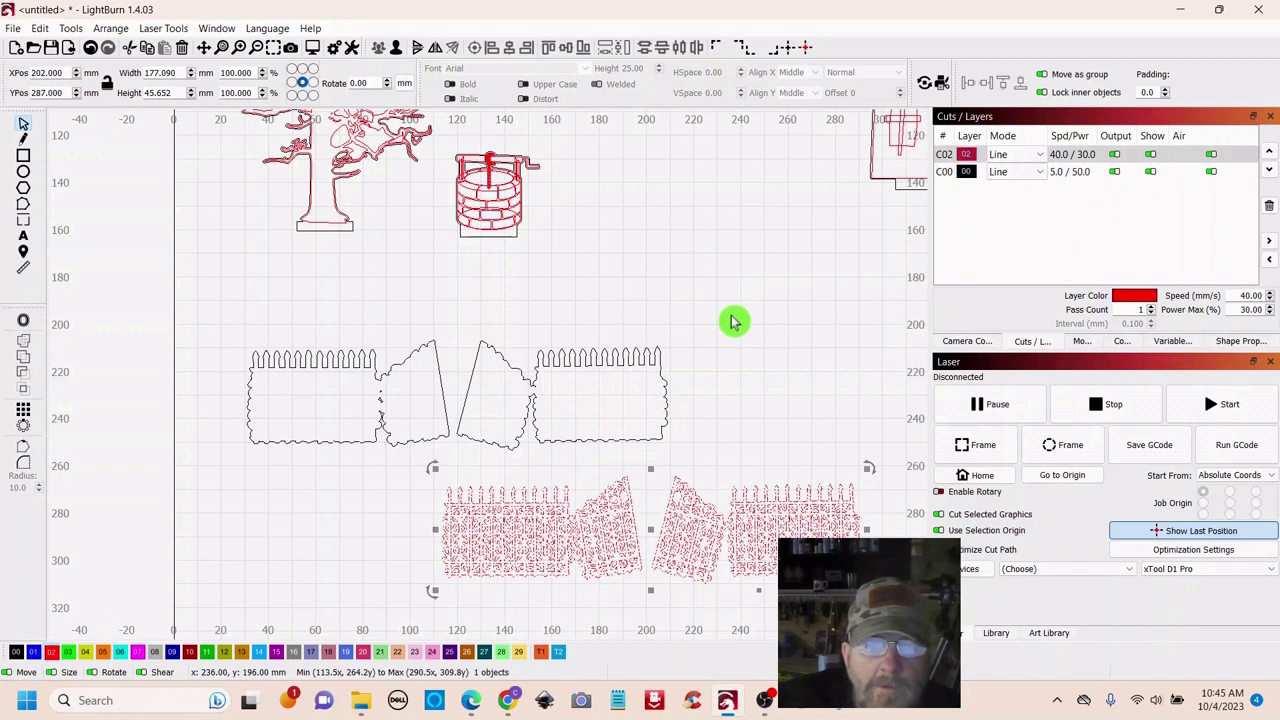
click(754, 339)
Move the black fence outline up beneath the tree and well to X 110, Y 198 mm
drag(720, 315, 248, 446)
drag(457, 394, 434, 323)
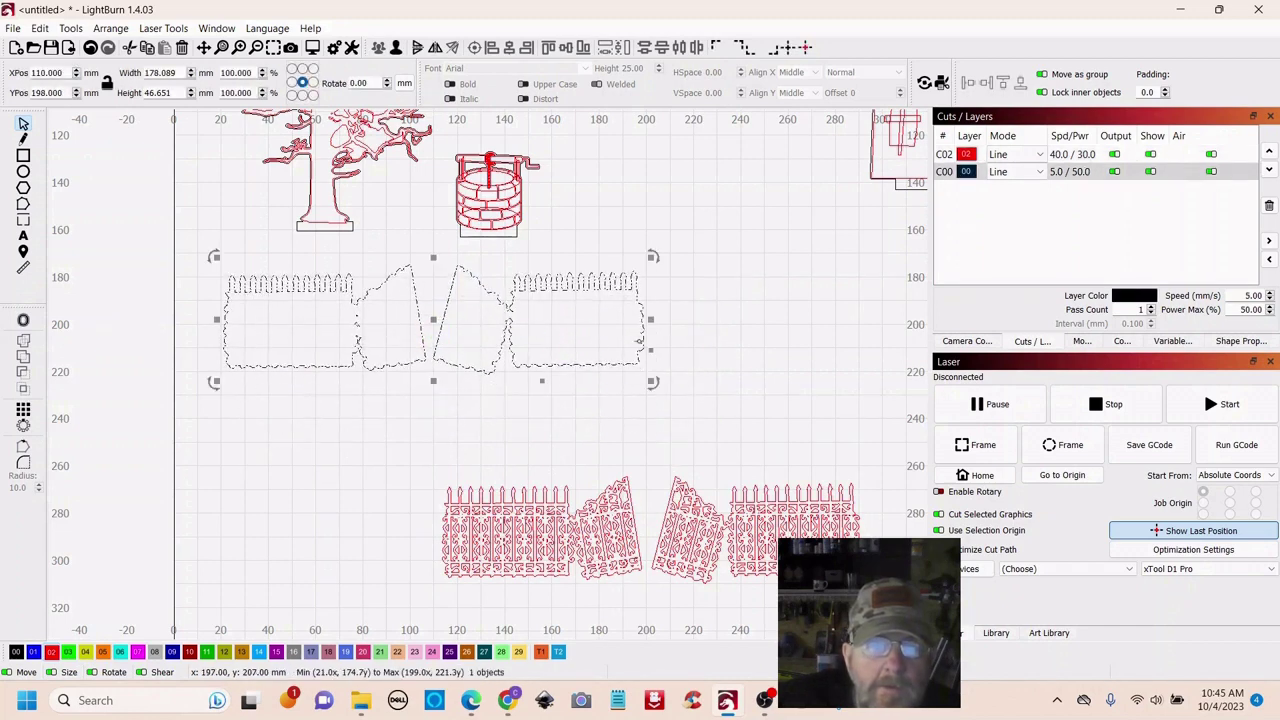
click(770, 354)
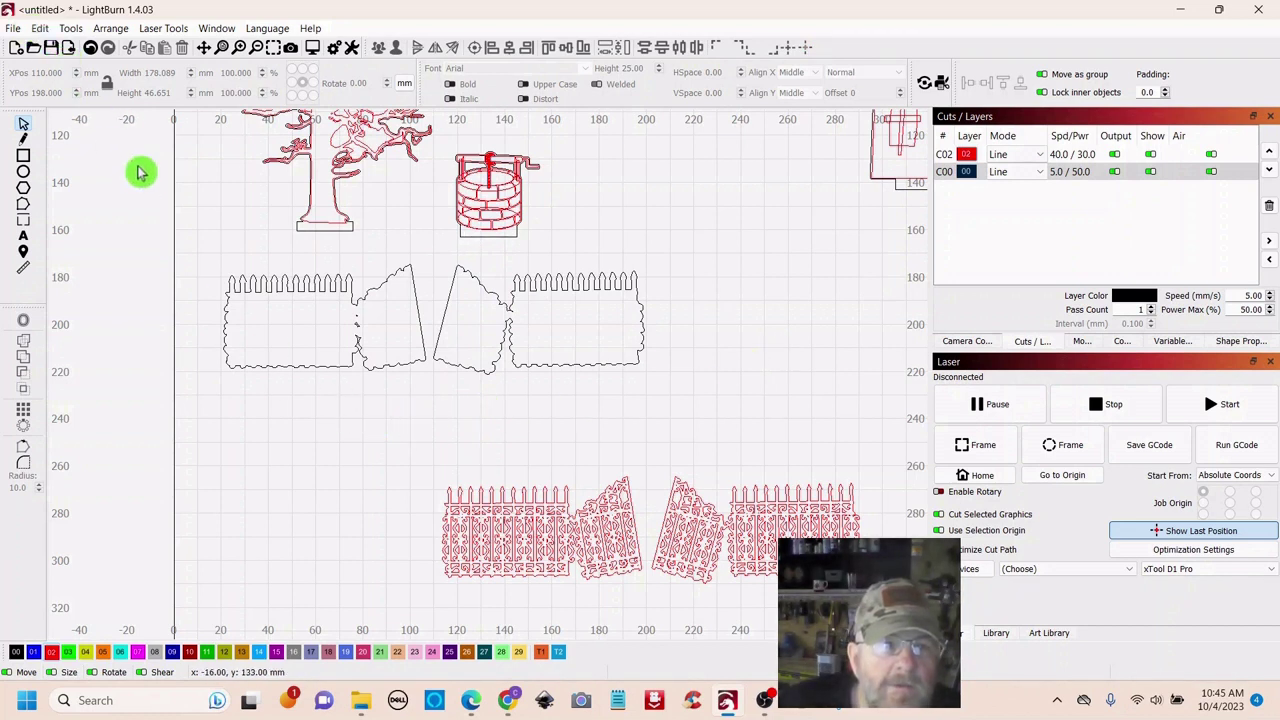
Draw a 95 by 9 mm base rectangle and place it over the fence outline's lower edge at X 109, Y 219 mm
click(24, 157)
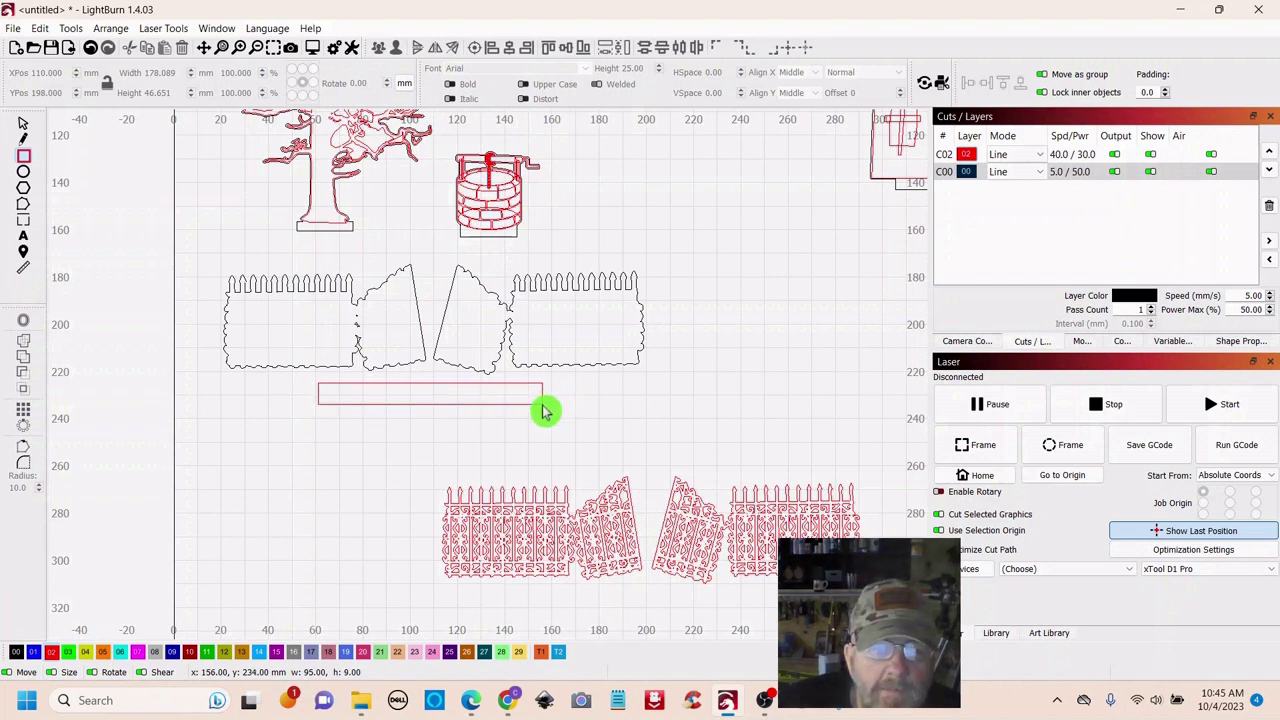
drag(545, 412, 545, 412)
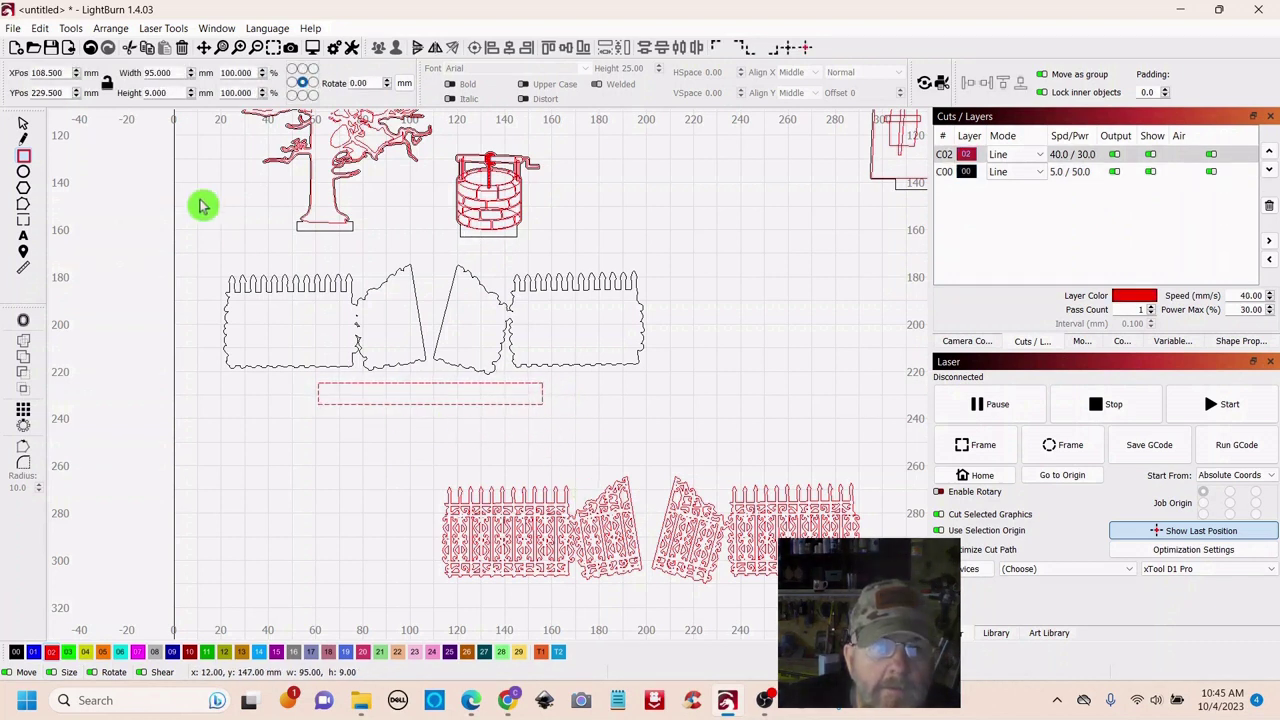
click(24, 124)
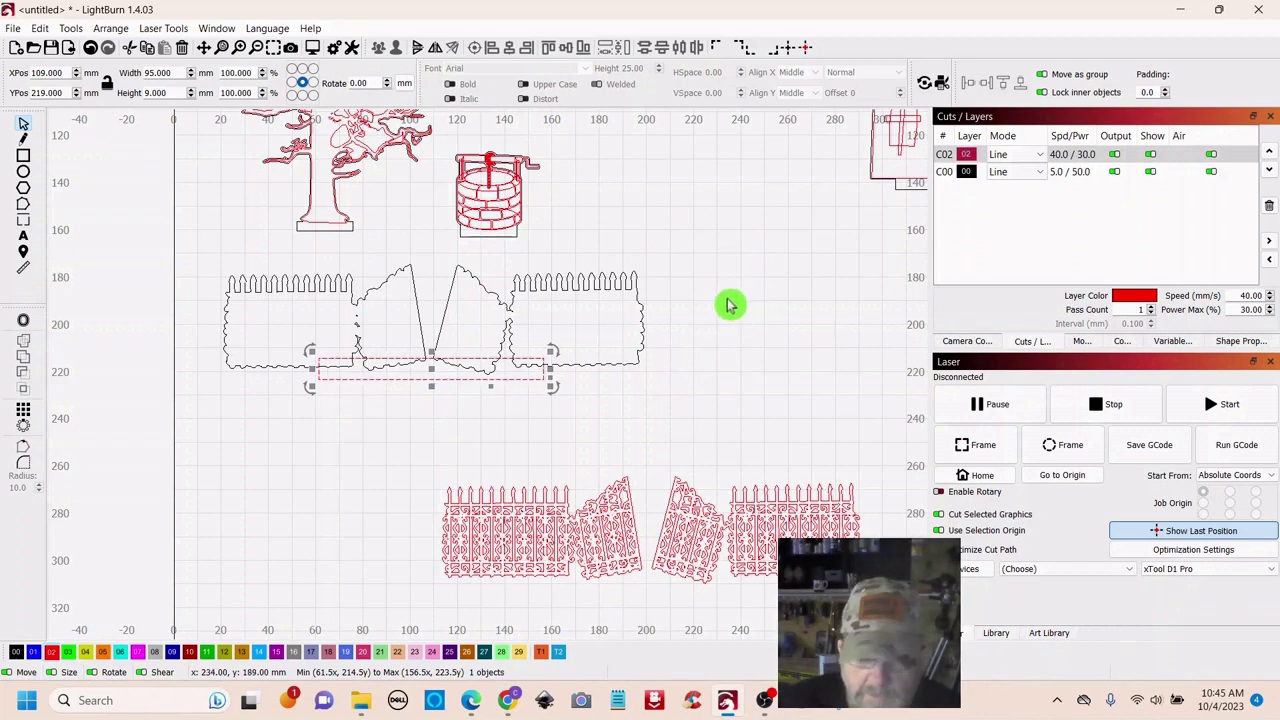
Center the base rectangle horizontally on the black fence outline
shift+click(614, 314)
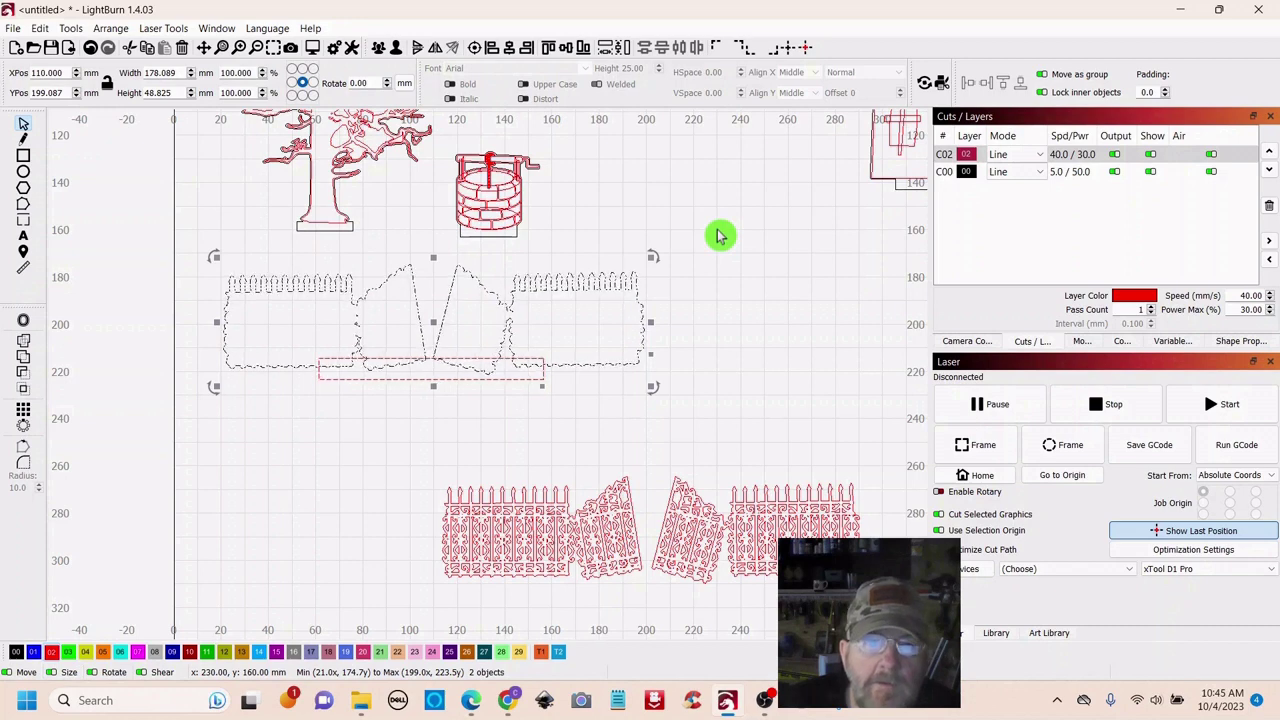
click(509, 49)
click(798, 289)
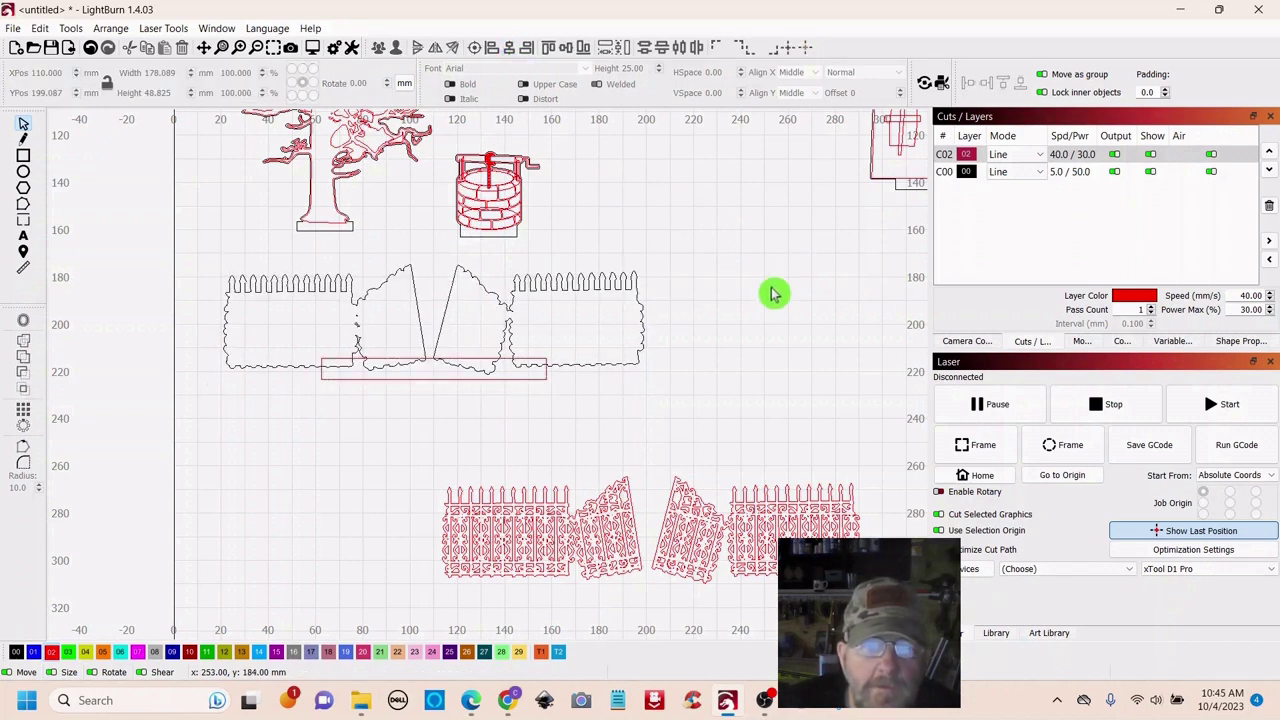
Resize the base rectangle to about 78.4 mm wide and 11.5 mm high, keeping it centered under the gates near X 110 mm
click(415, 378)
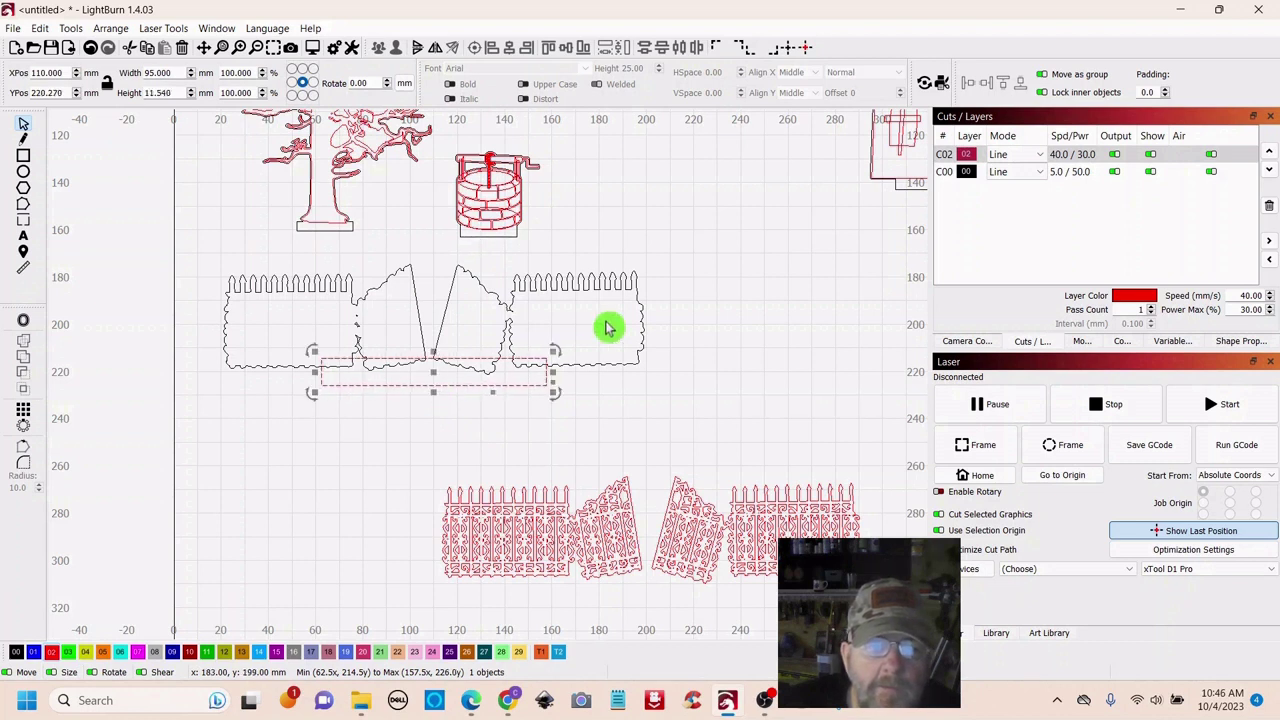
click(716, 255)
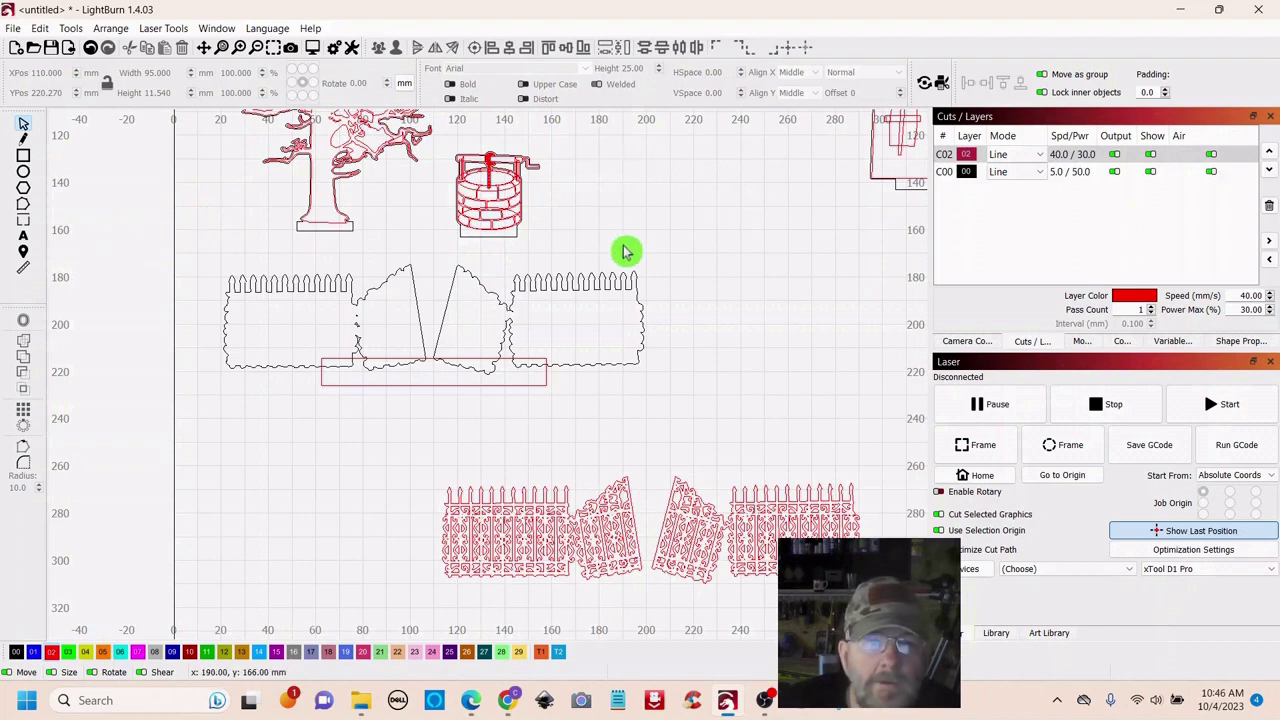
scroll(623, 251, down, 3)
drag(737, 271, 690, 373)
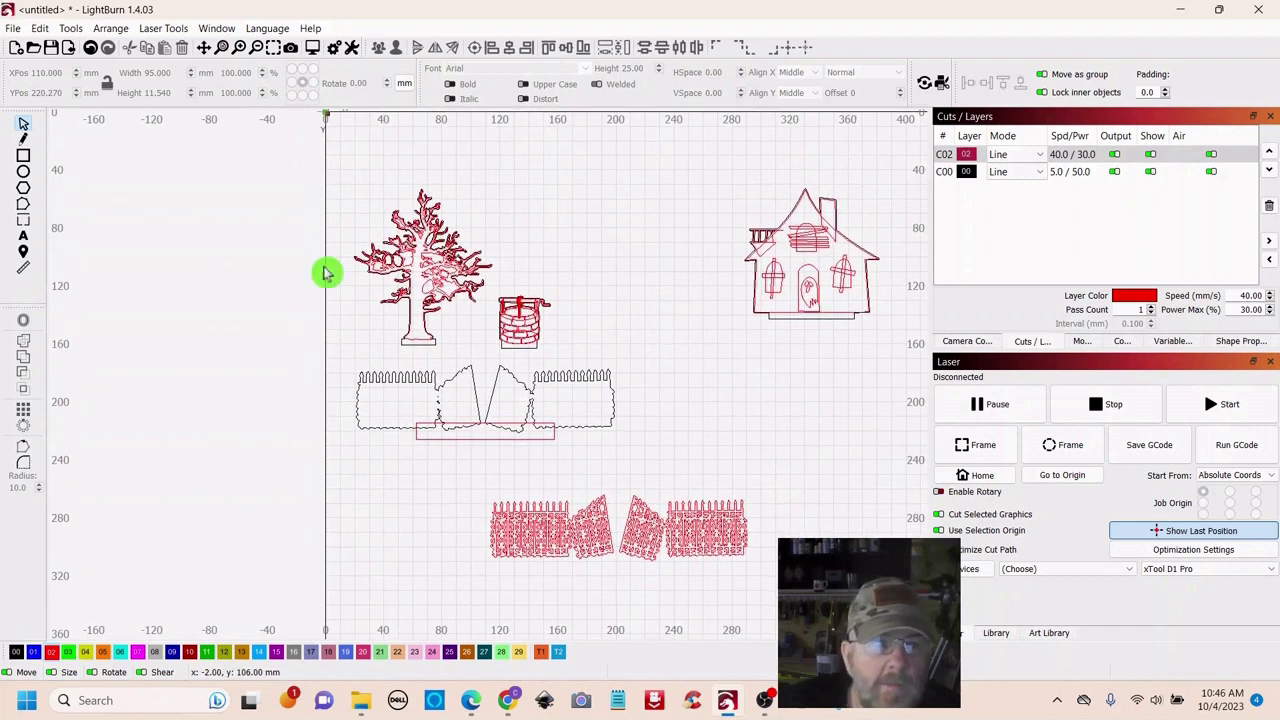
click(492, 438)
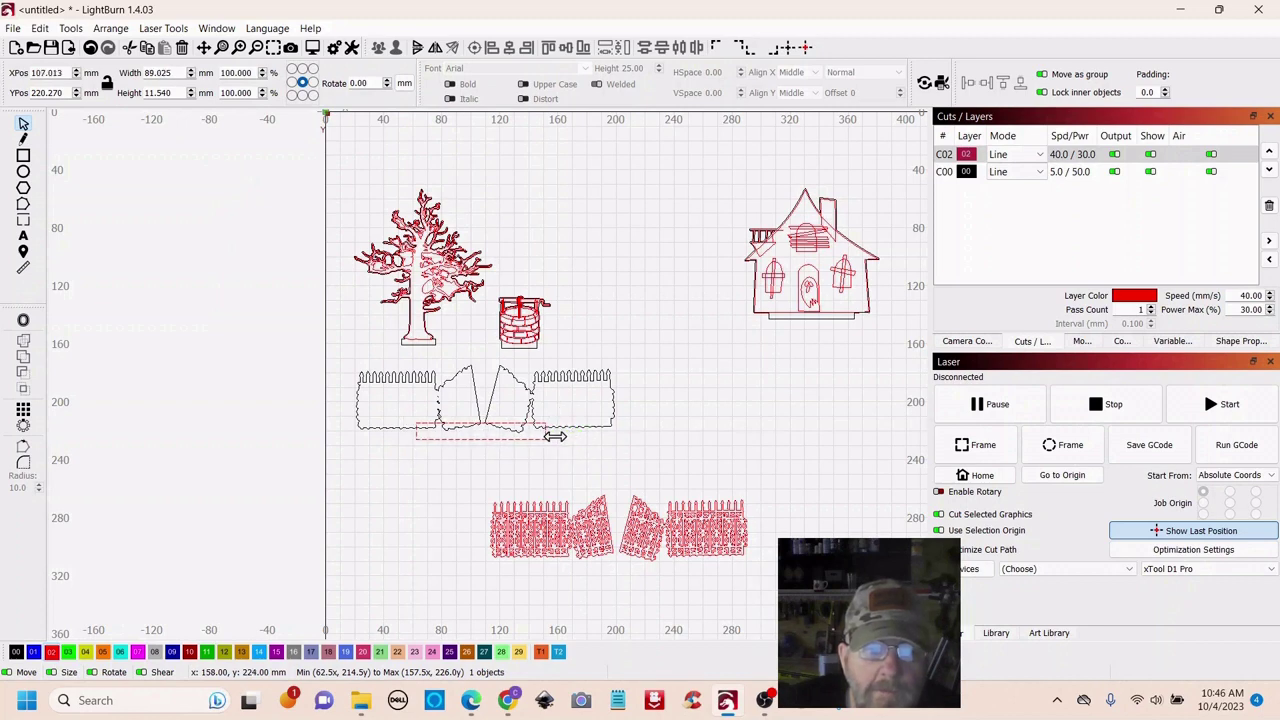
scroll(424, 439, up, 3)
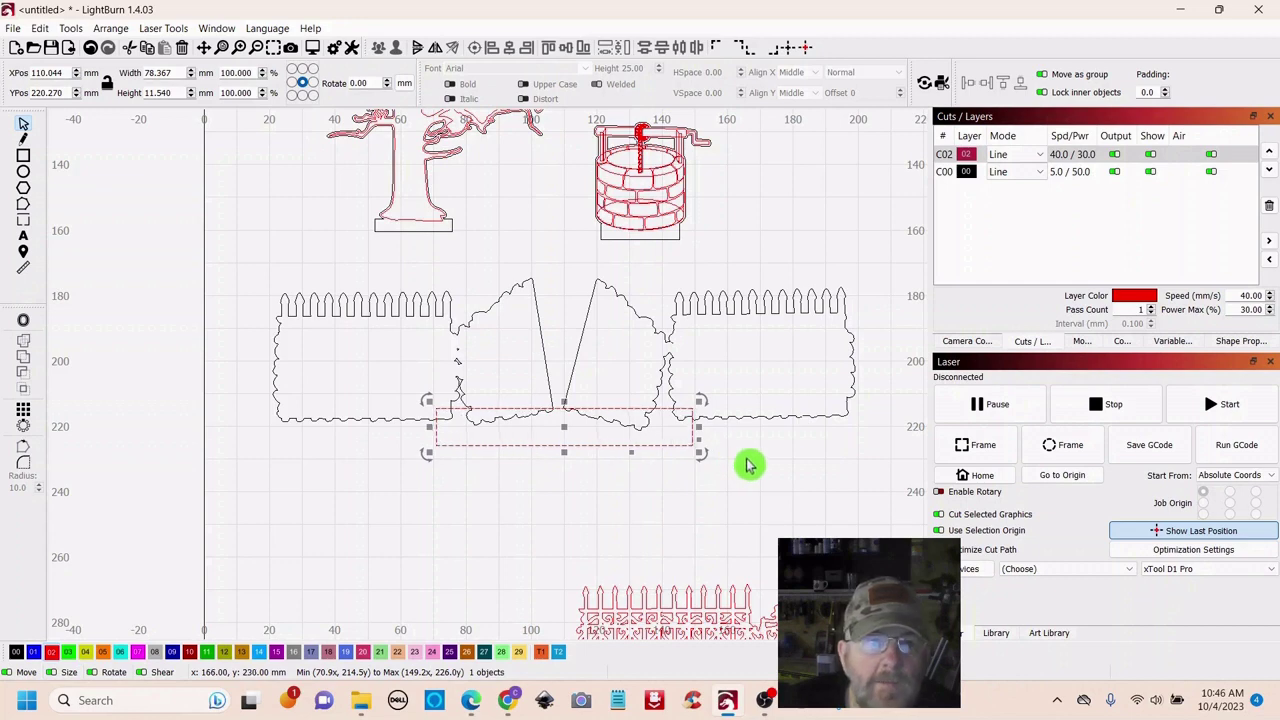
scroll(748, 462, down, 1)
scroll(747, 461, up, 2)
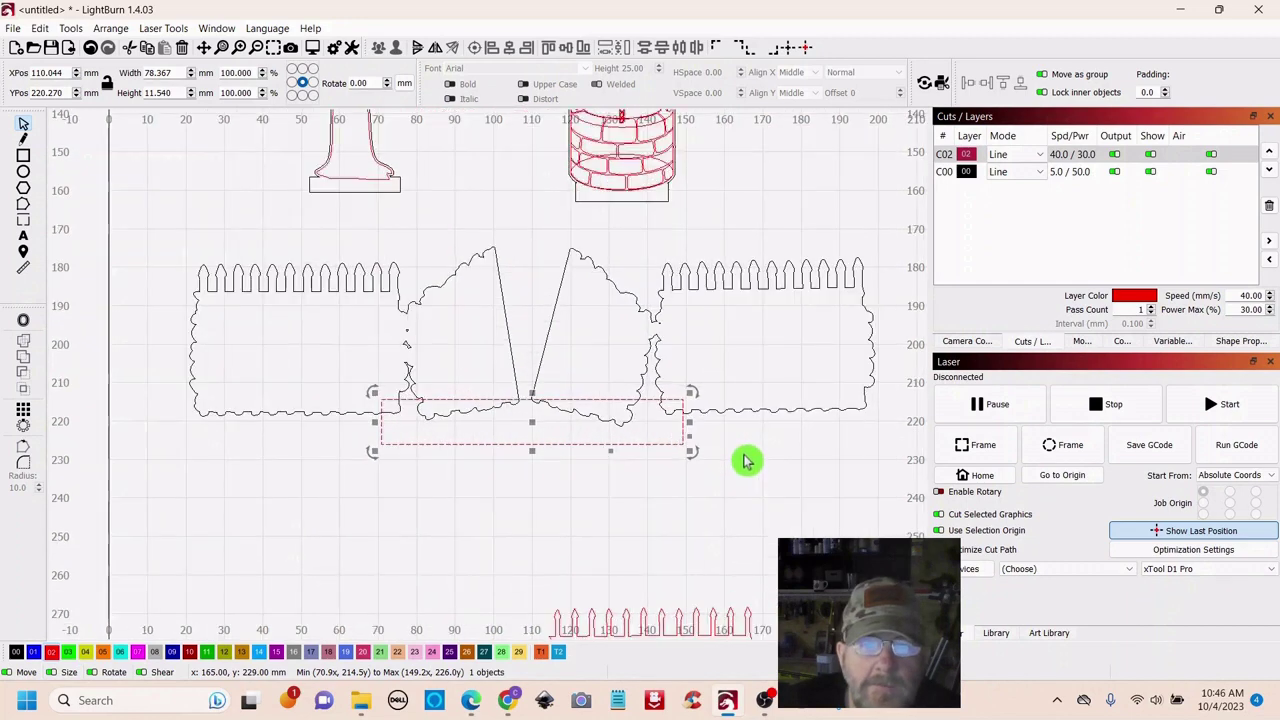
scroll(752, 467, down, 3)
click(820, 474)
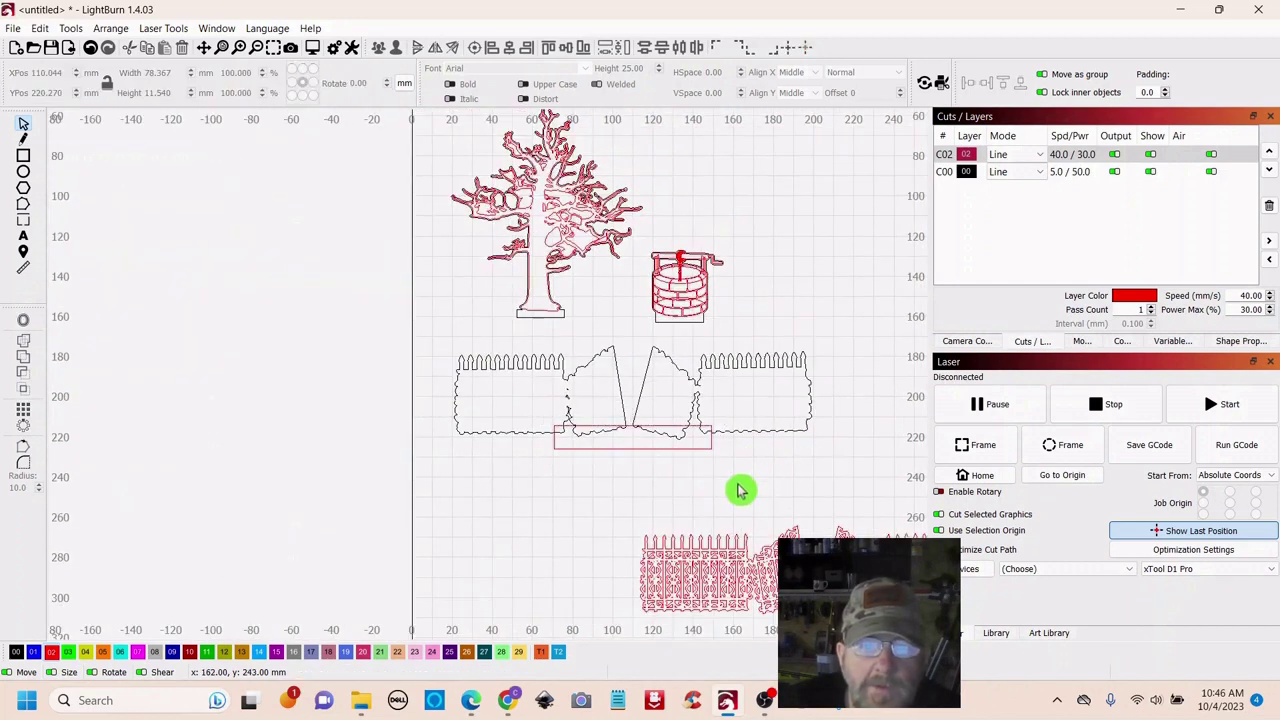
Assign the base rectangle to the black 00 layer and weld it with the fence outline into one shape
click(597, 447)
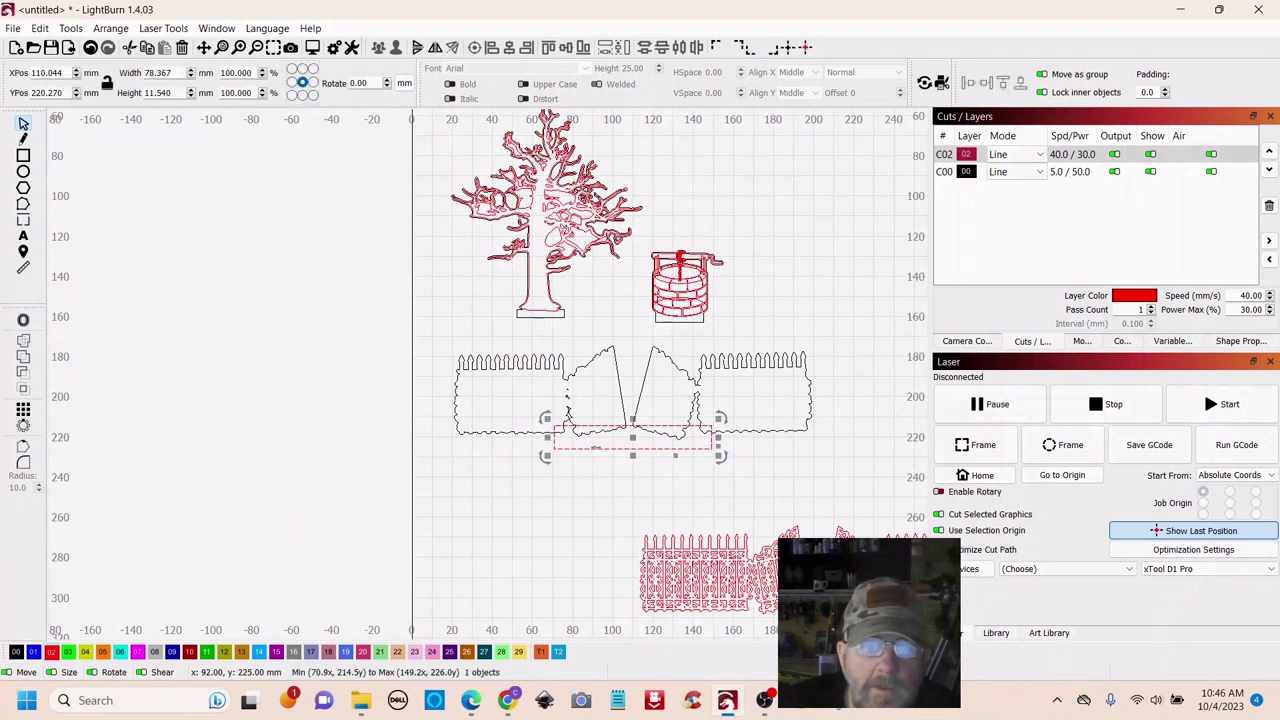
click(16, 652)
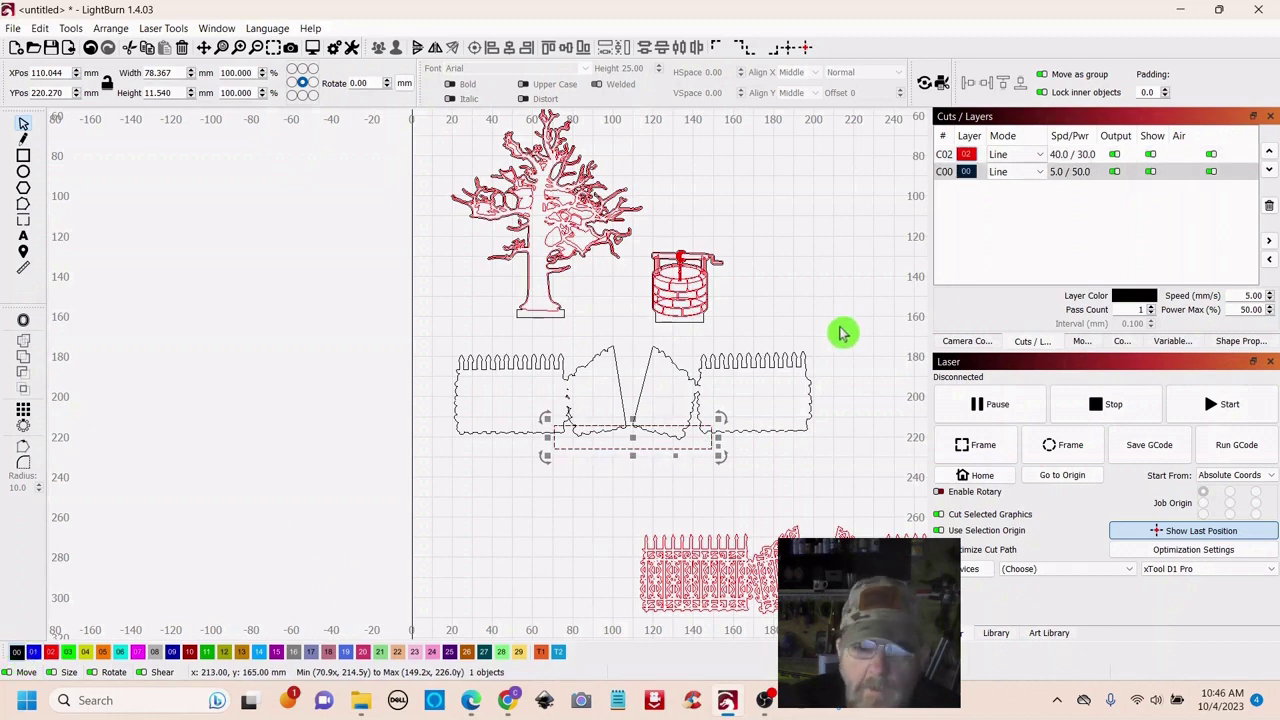
shift+click(800, 400)
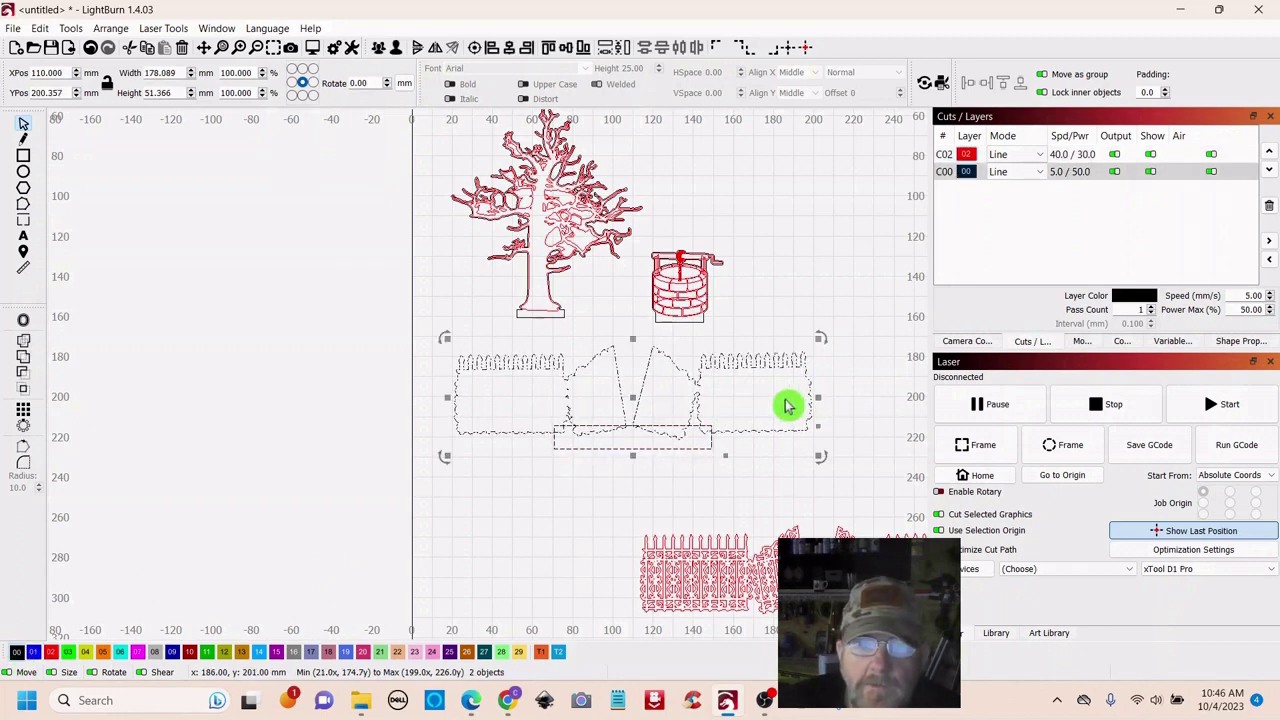
click(25, 349)
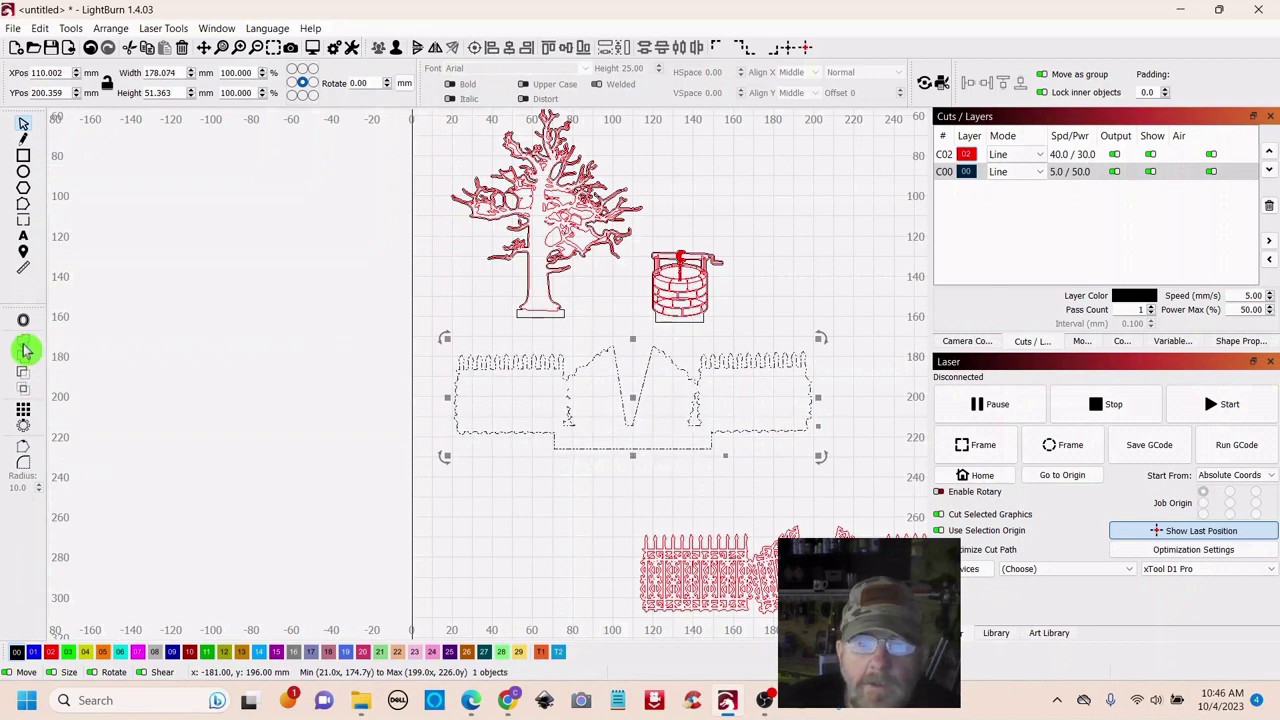
click(815, 220)
Move the red fence artwork onto its black welded outline, aligning it at X 110, Y 198 mm
scroll(857, 320, down, 2)
drag(860, 329, 626, 314)
click(806, 491)
click(506, 491)
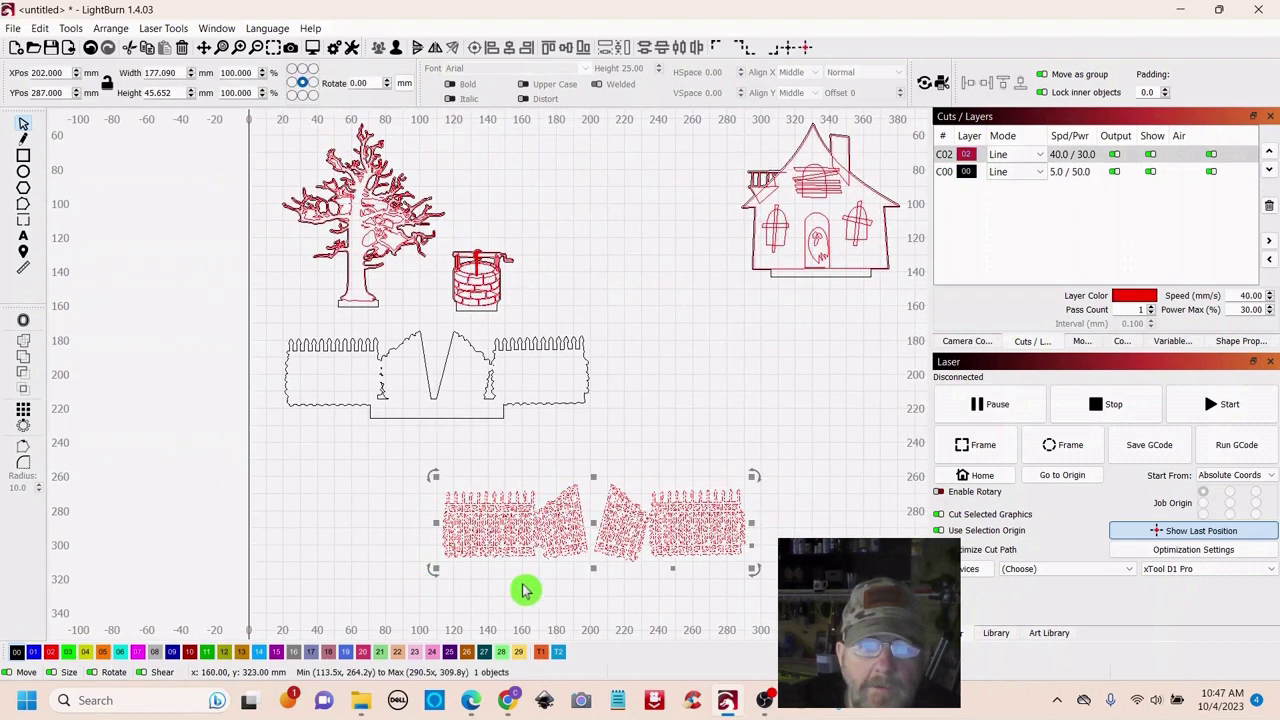
drag(596, 524, 443, 380)
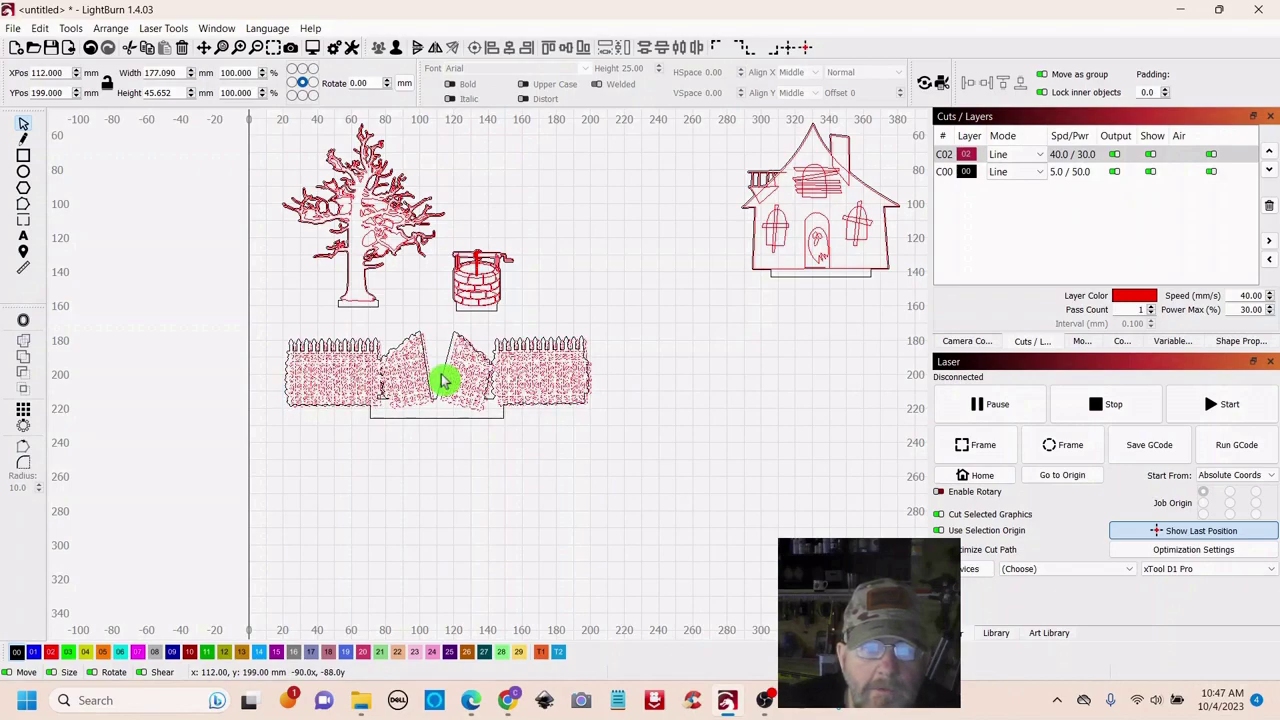
scroll(471, 466, up, 8)
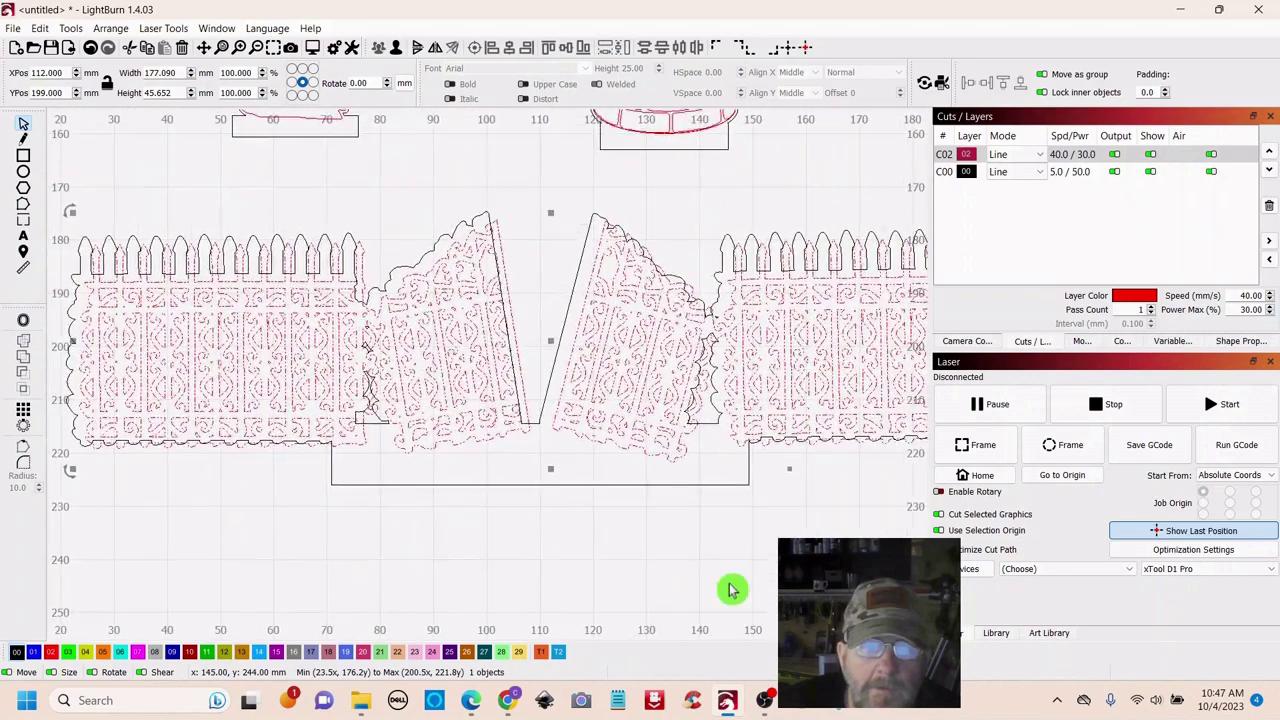
scroll(725, 585, down, 2)
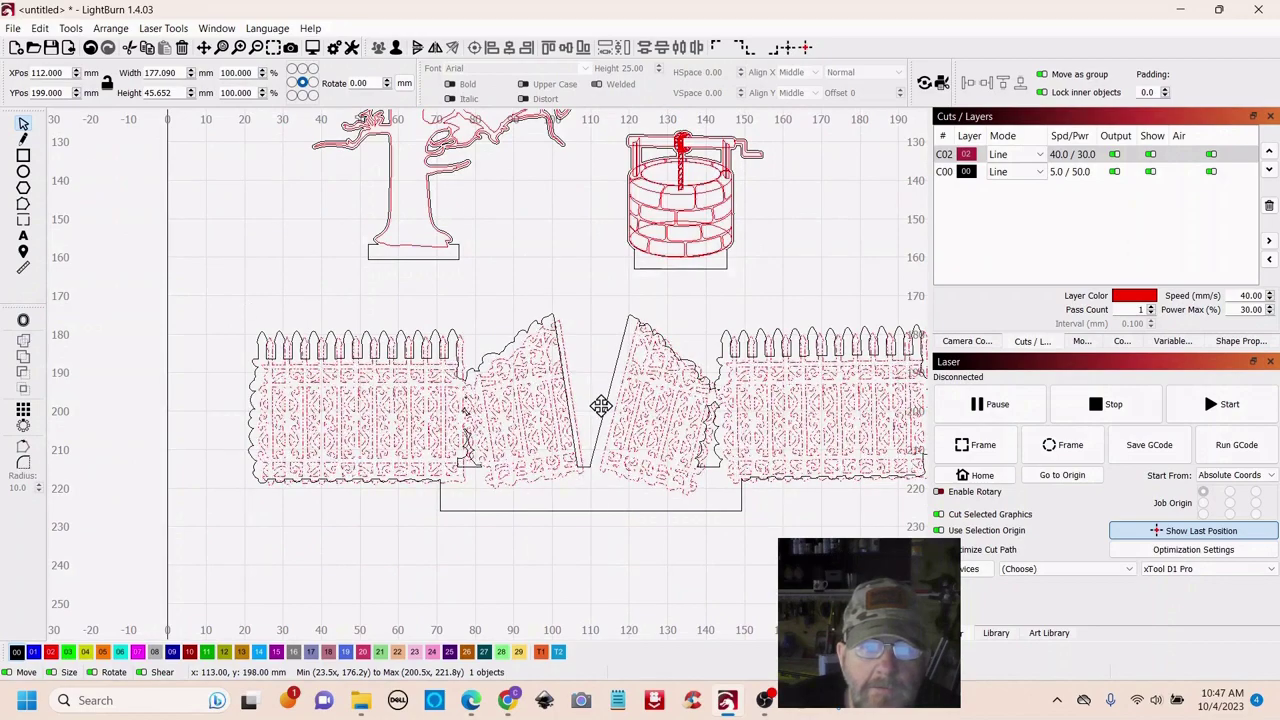
drag(600, 405, 591, 411)
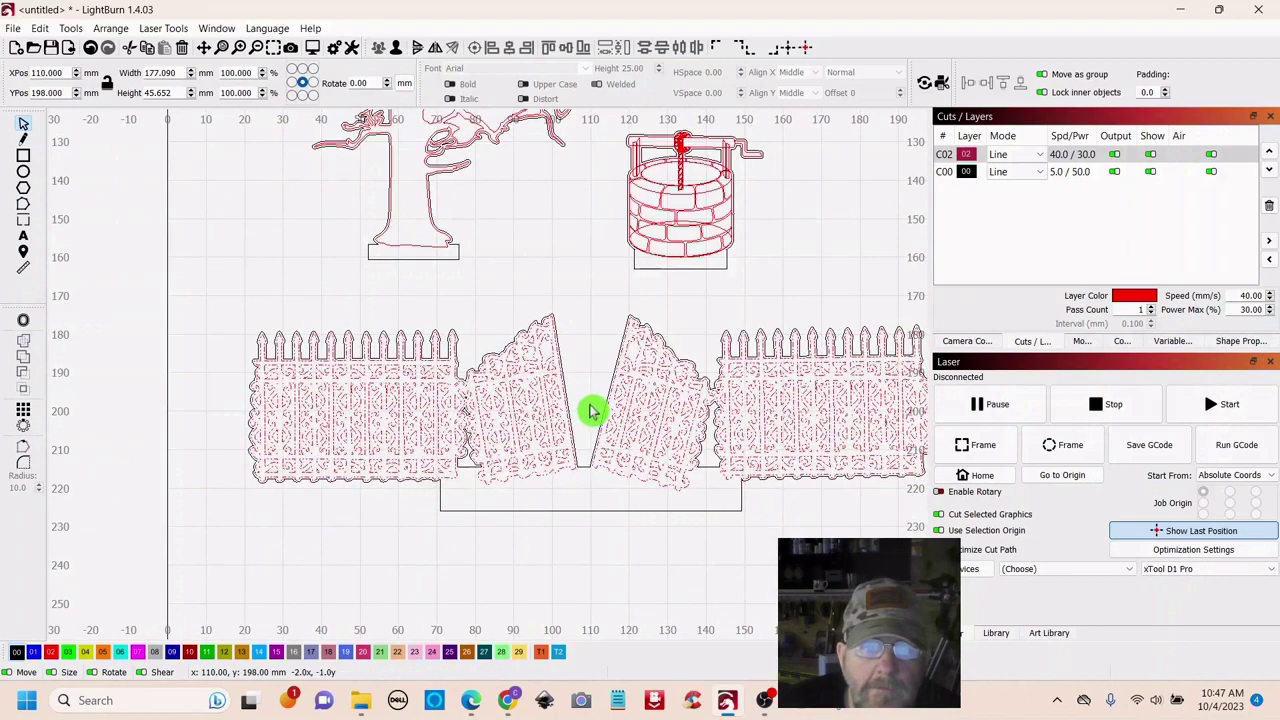
scroll(775, 555, down, 1)
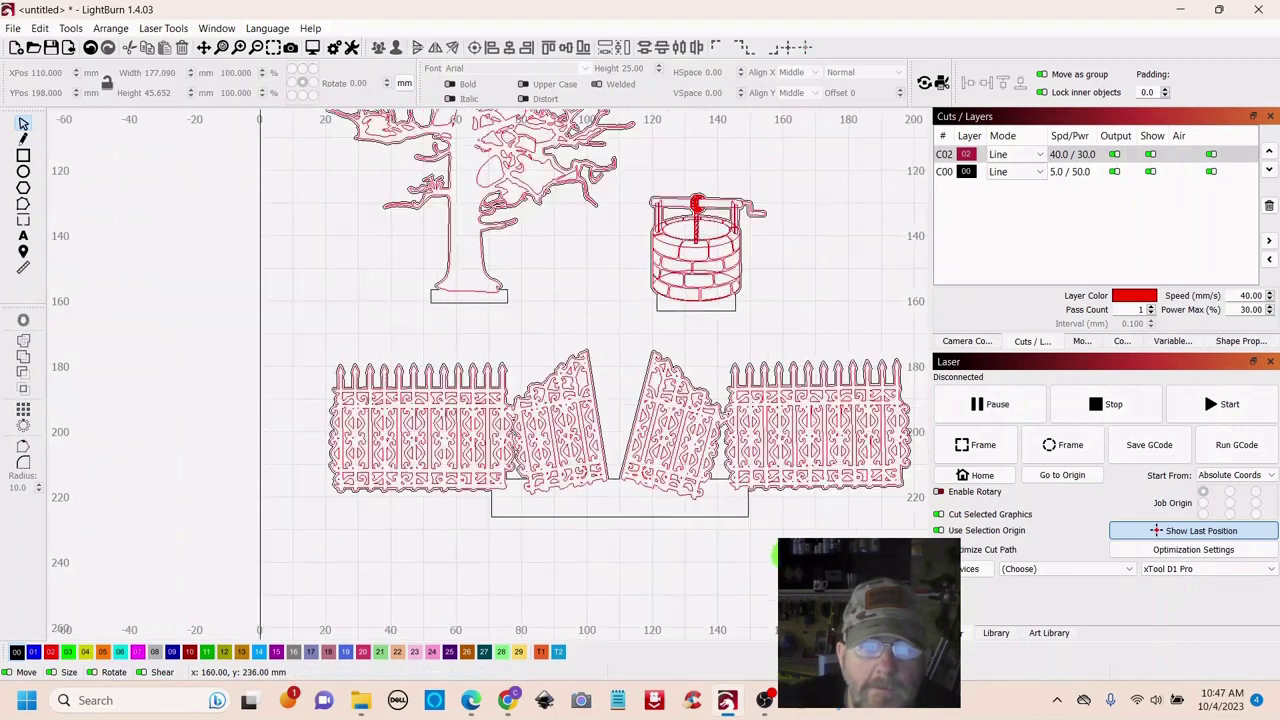
Group the red fence artwork with its black outline and base
scroll(783, 549, down, 2)
scroll(836, 558, up, 1)
scroll(672, 514, down, 3)
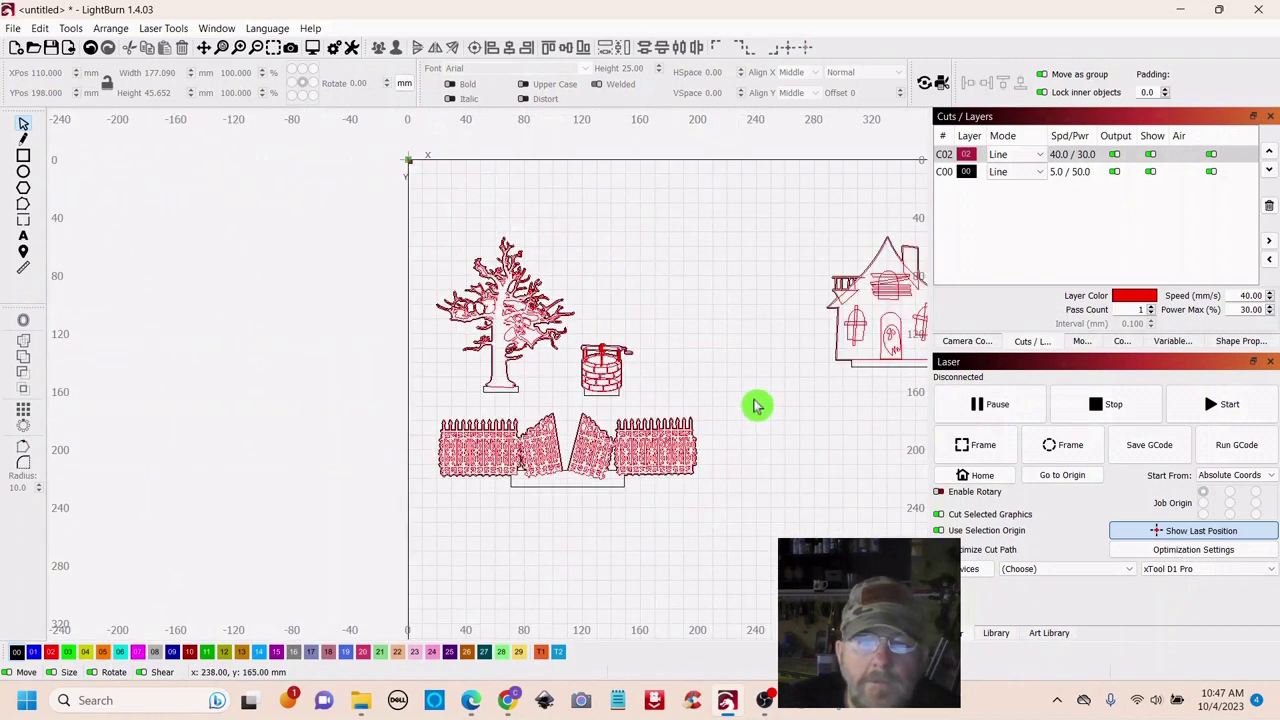
drag(452, 474, 418, 510)
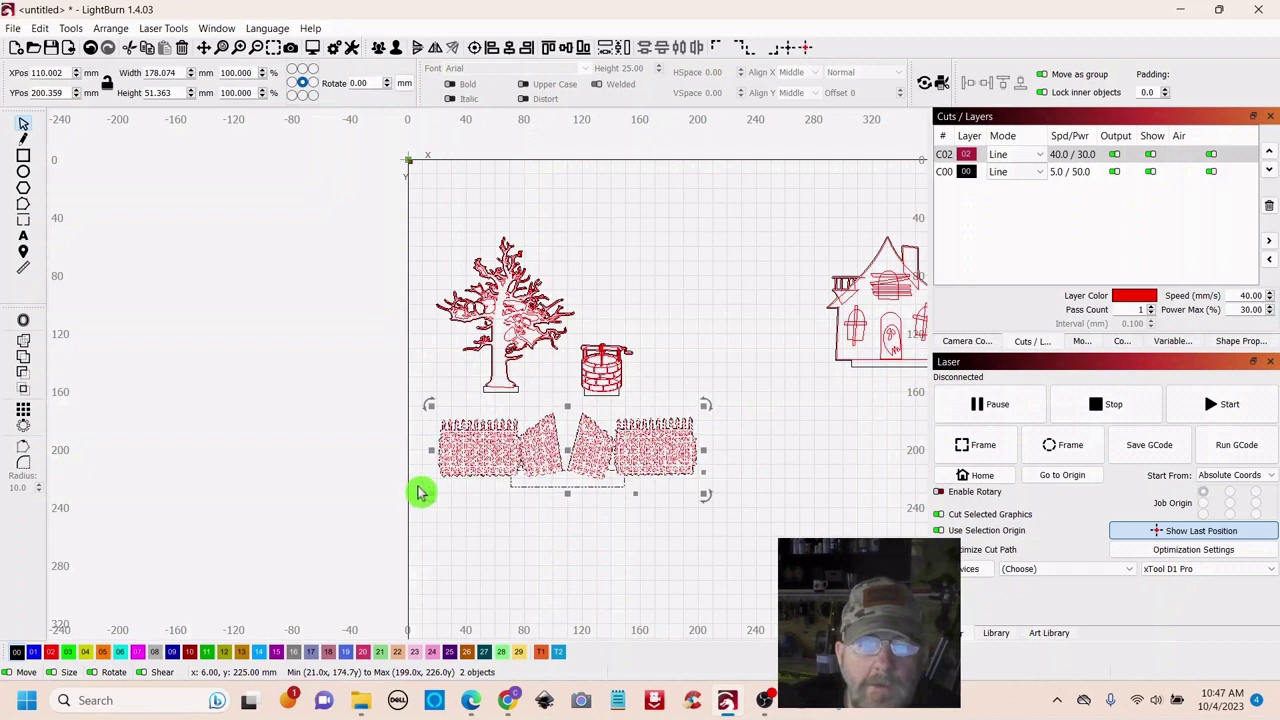
right_click(569, 451)
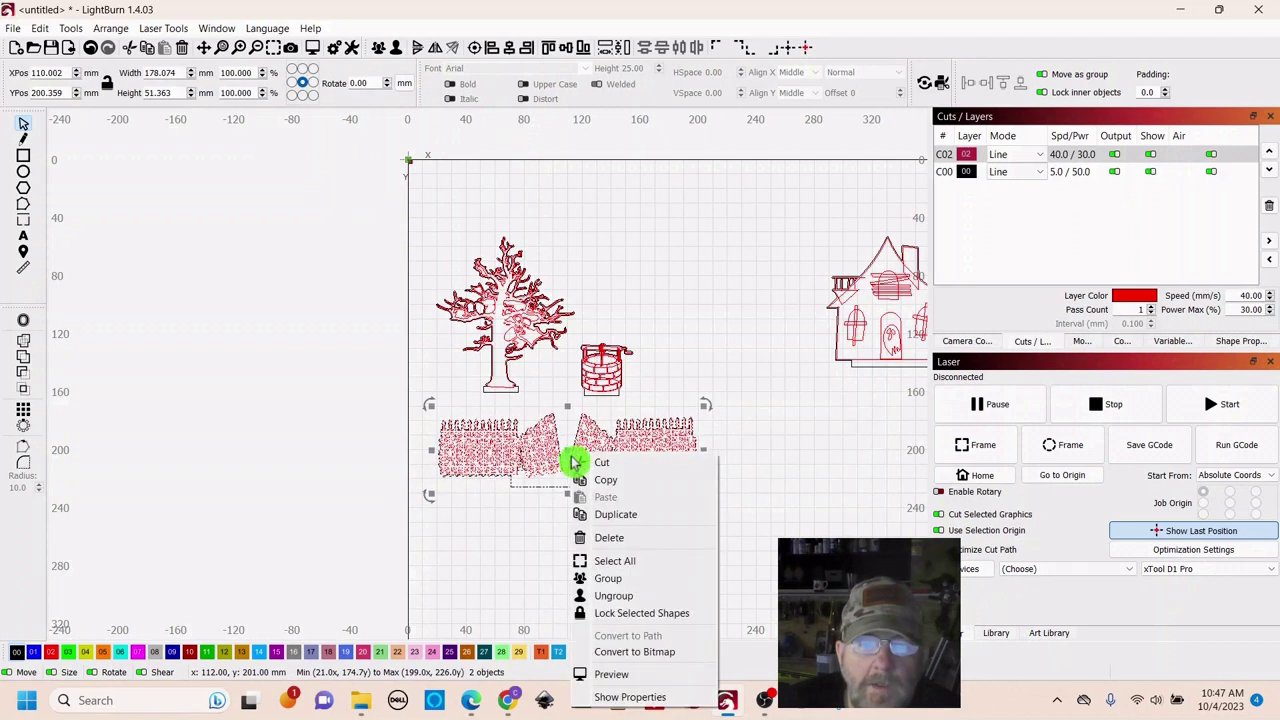
click(612, 578)
click(720, 520)
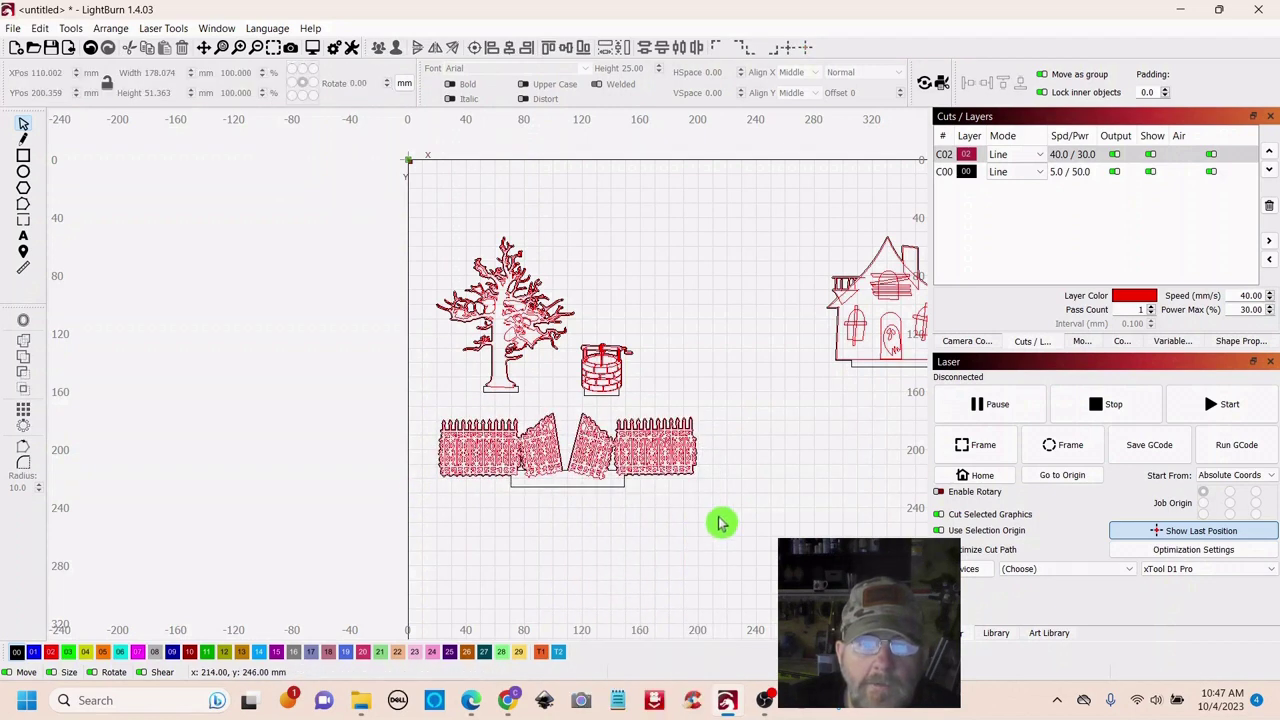
Draw a narrow upright rectangle 3 mm wide and 30 mm high in the empty area beside the fence, near X 245, Y 215 mm
scroll(722, 518, up, 3)
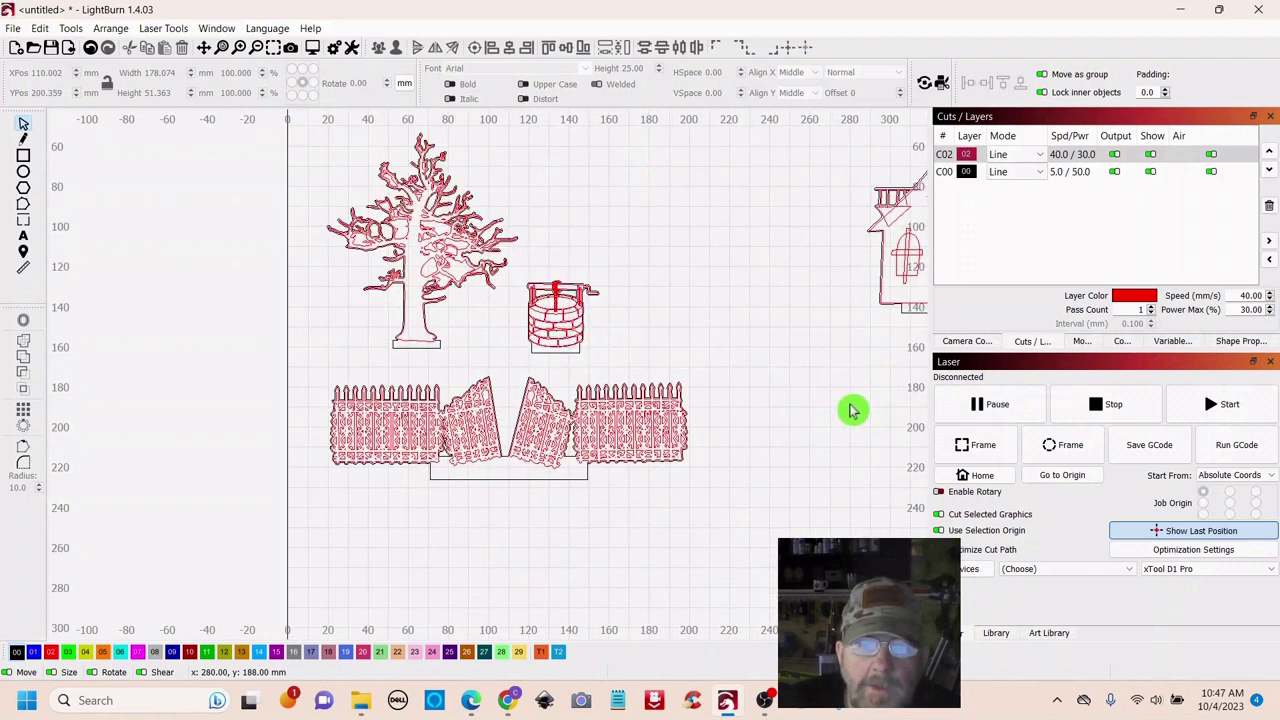
scroll(834, 406, down, 4)
drag(788, 403, 571, 386)
scroll(575, 384, down, 2)
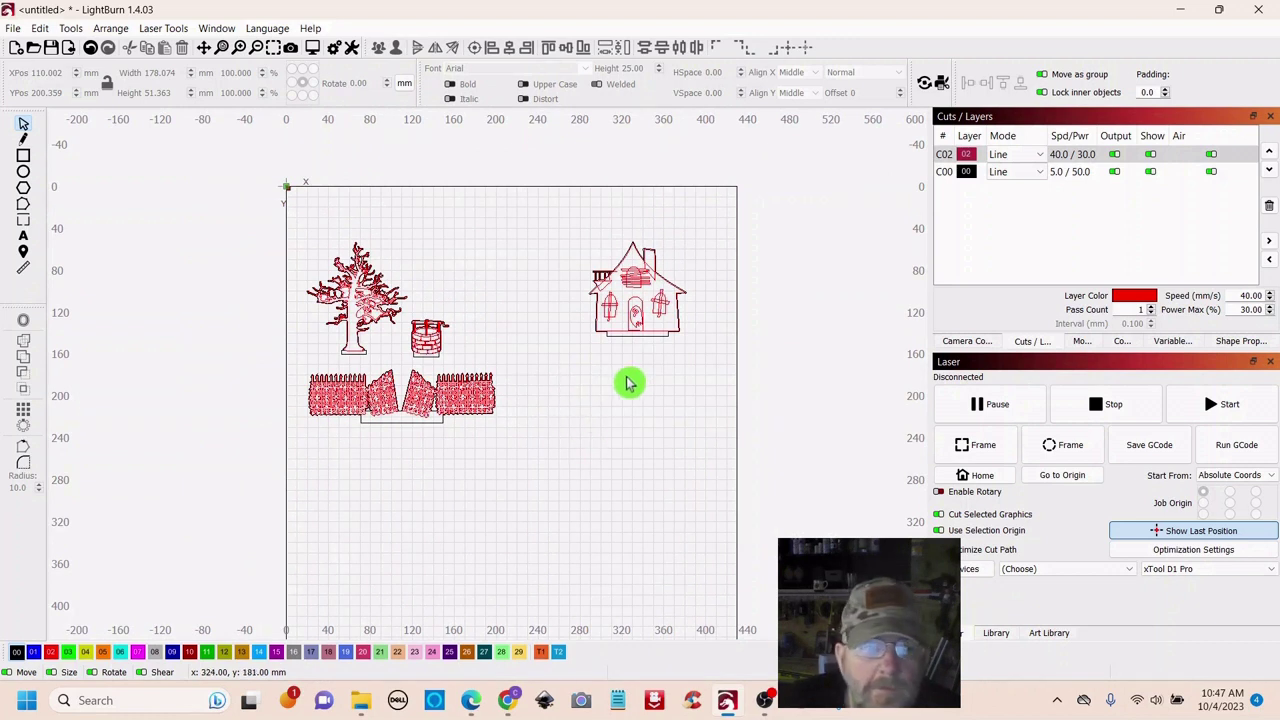
click(24, 160)
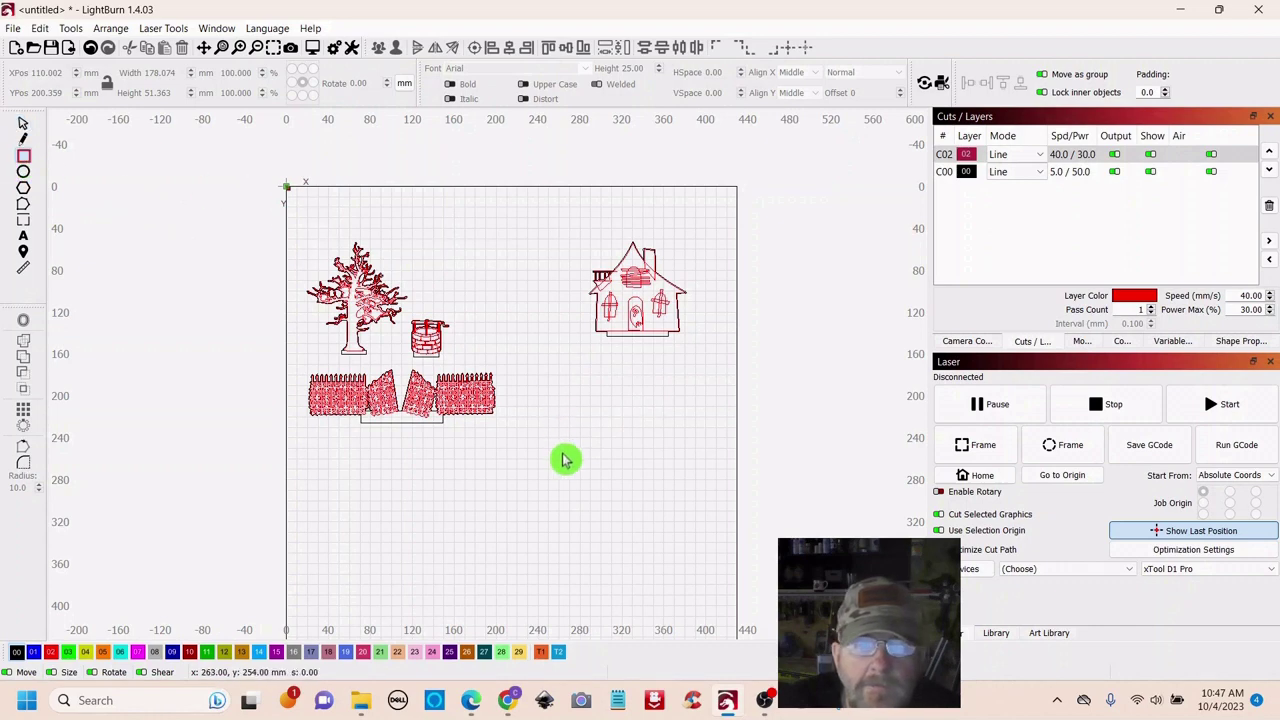
scroll(563, 460, up, 3)
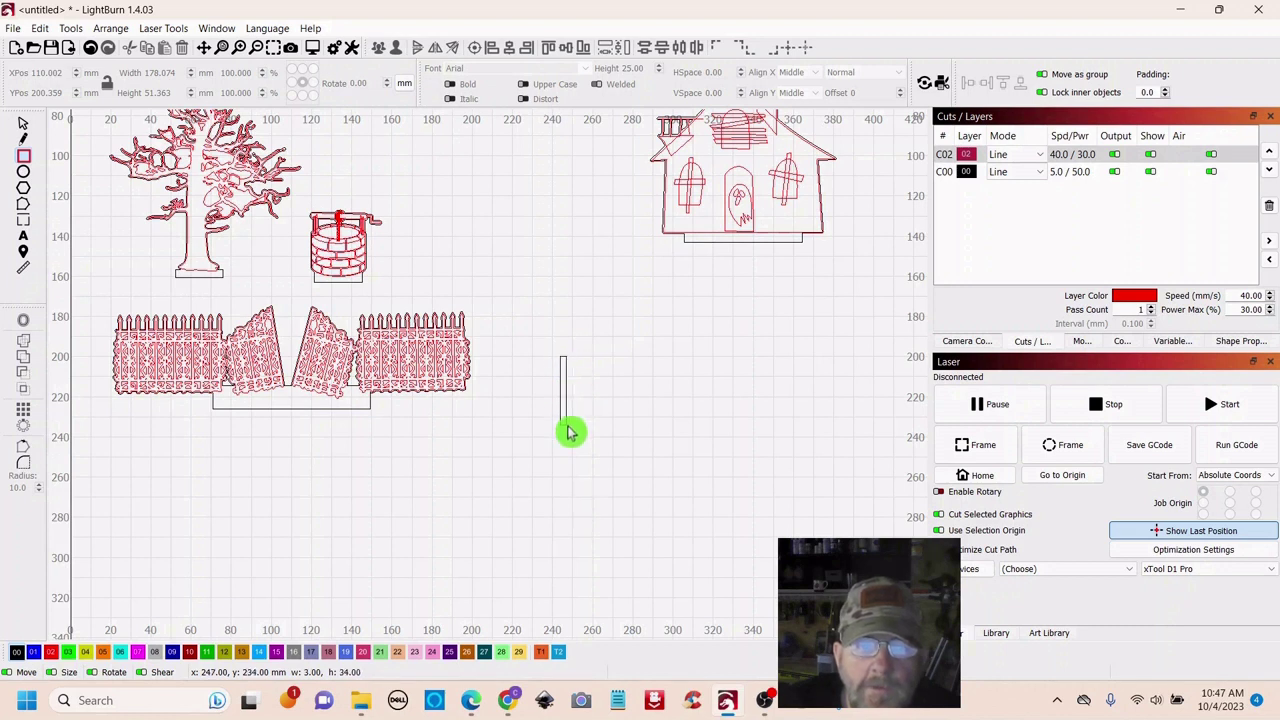
drag(566, 429, 563, 411)
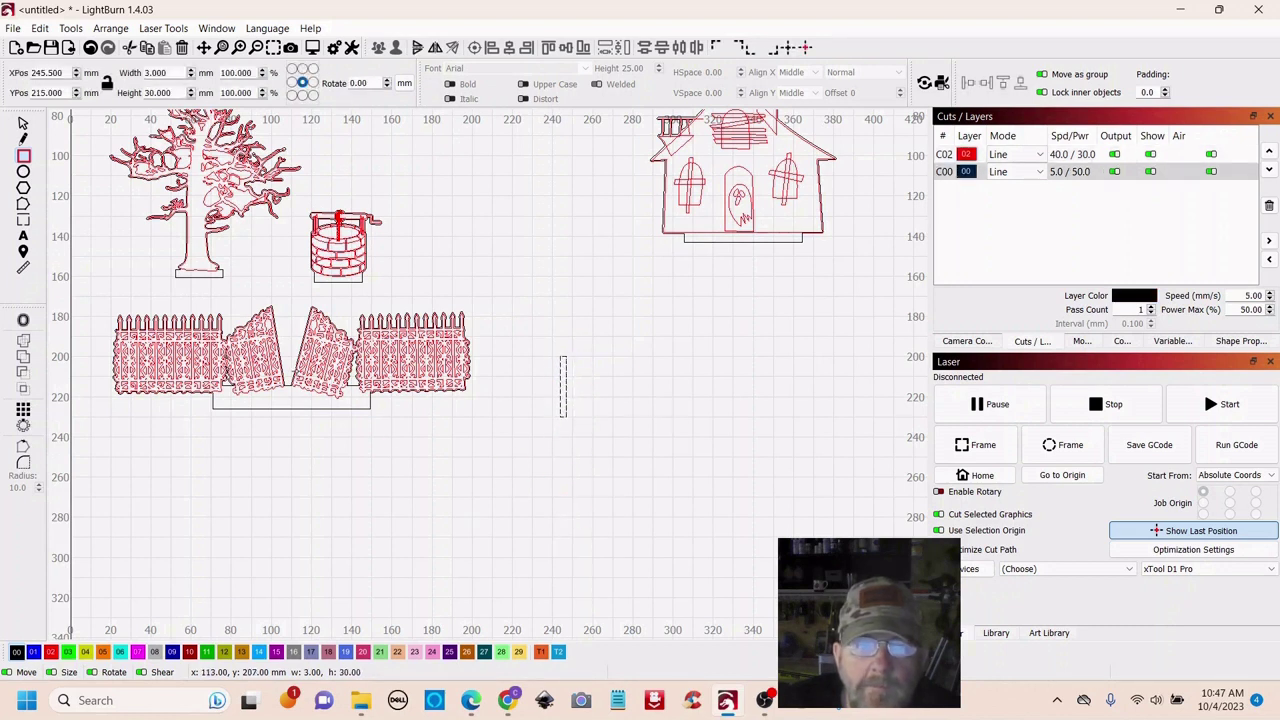
click(23, 124)
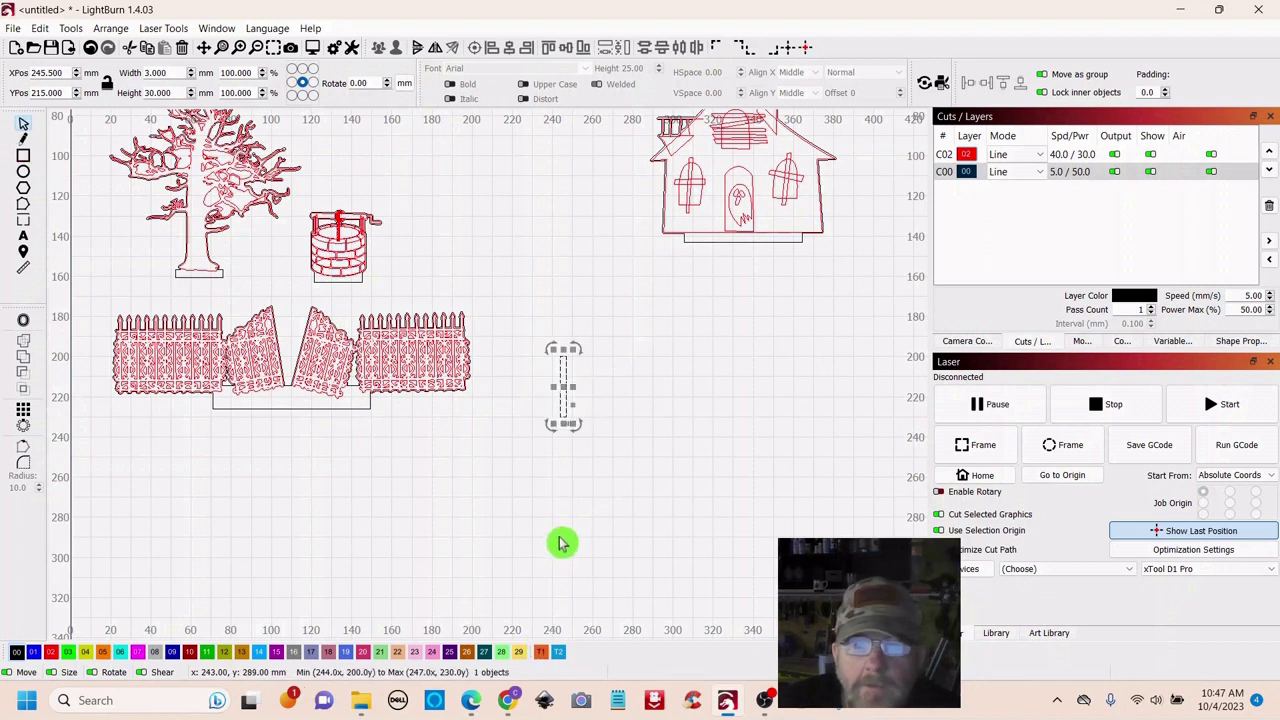
click(25, 416)
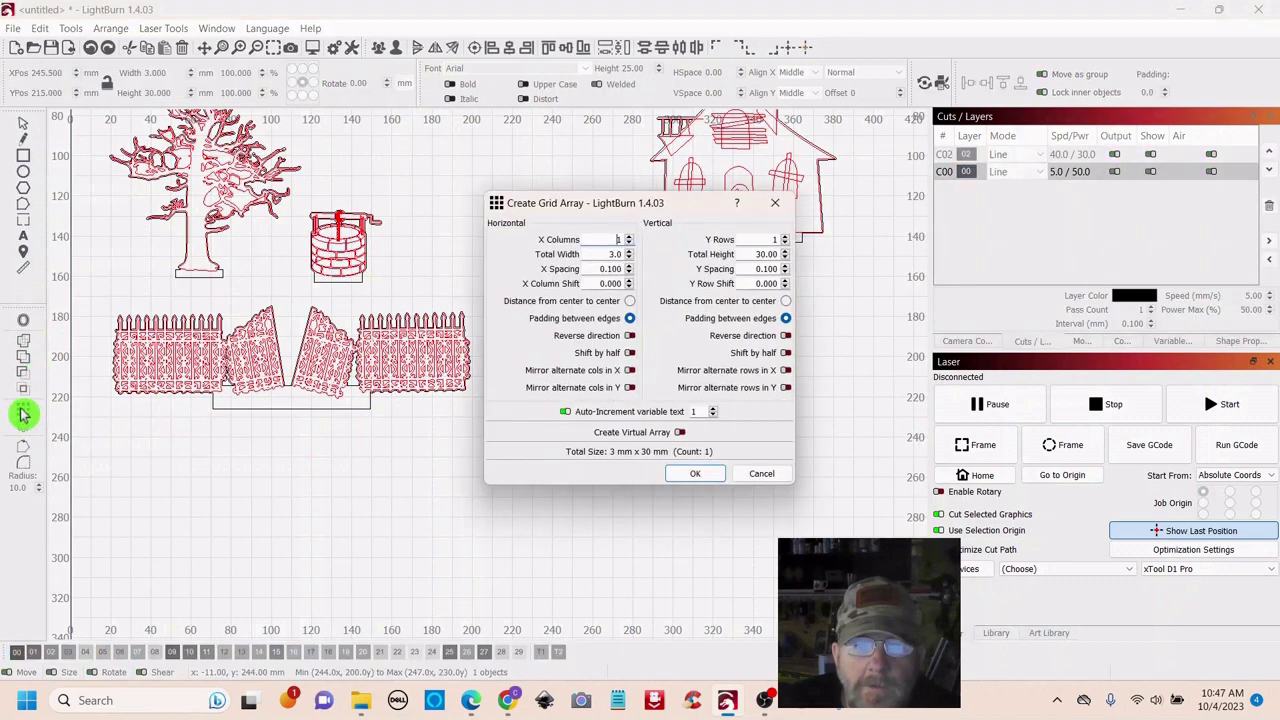
click(628, 256)
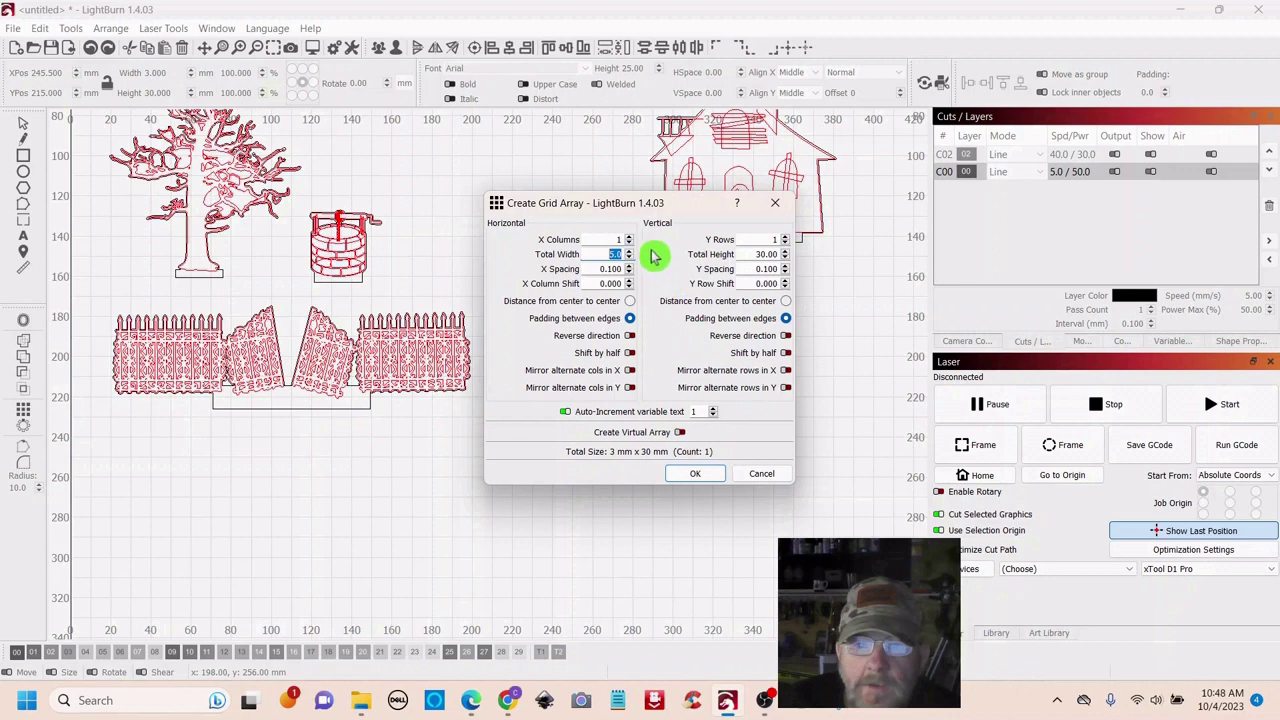
drag(642, 213, 282, 309)
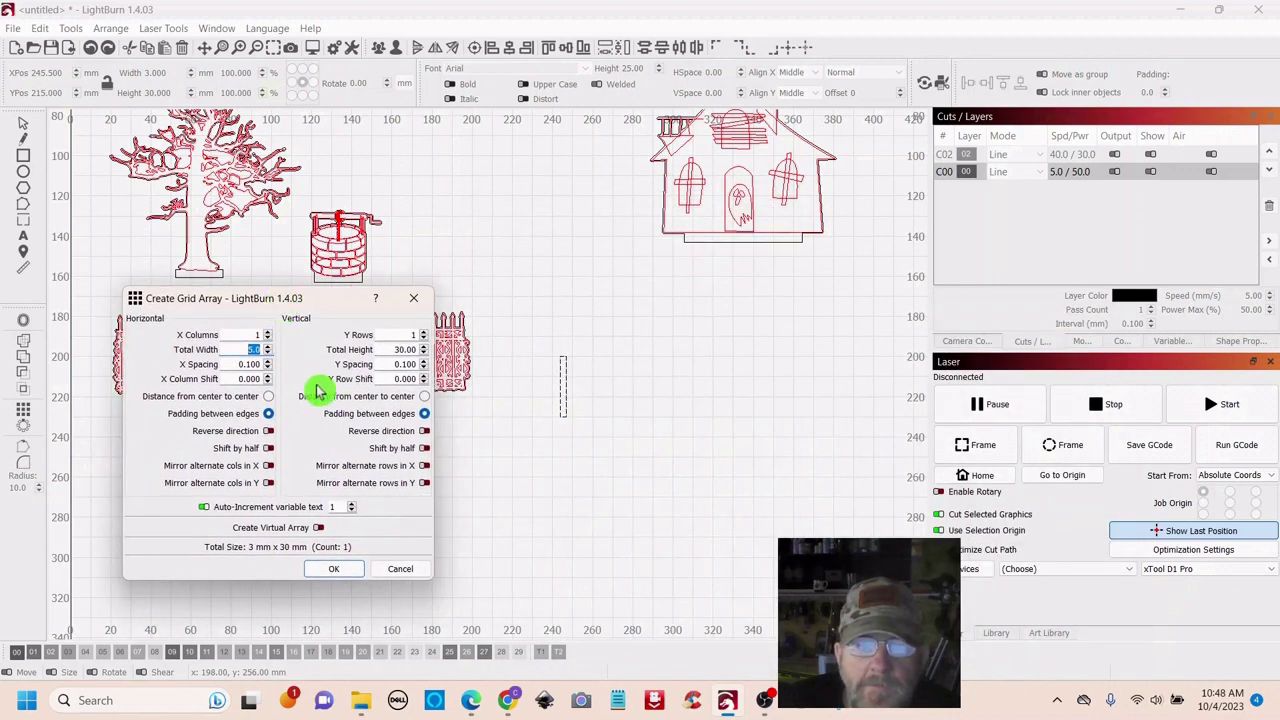
click(268, 340)
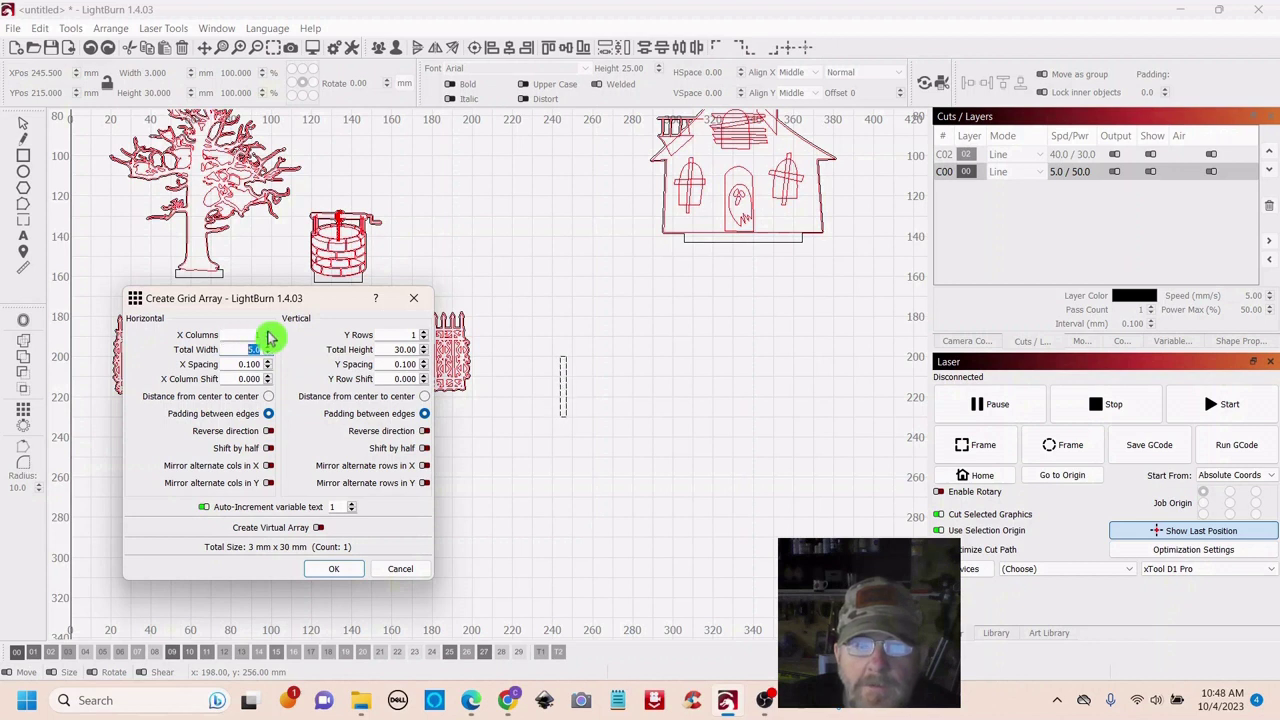
click(268, 336)
click(268, 336)
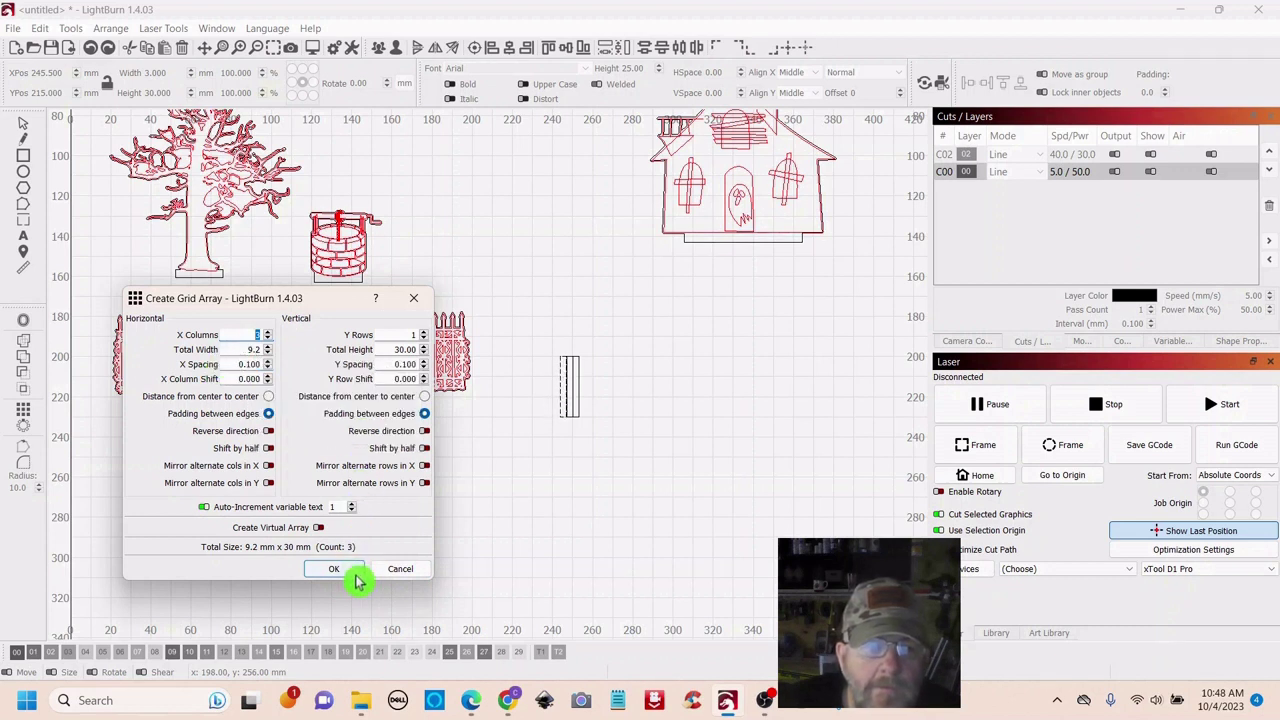
click(400, 570)
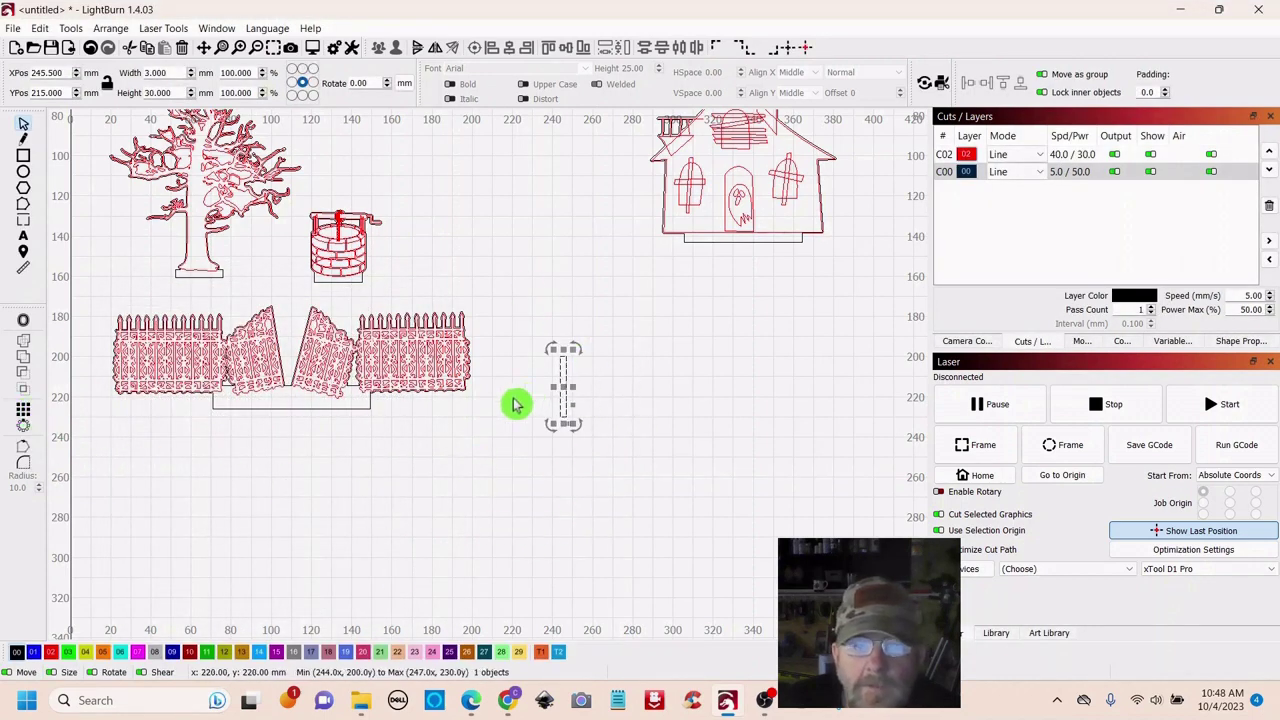
Create a single-row grid array of the narrow rectangle with 15 columns and 3 mm horizontal spacing between edges
click(25, 418)
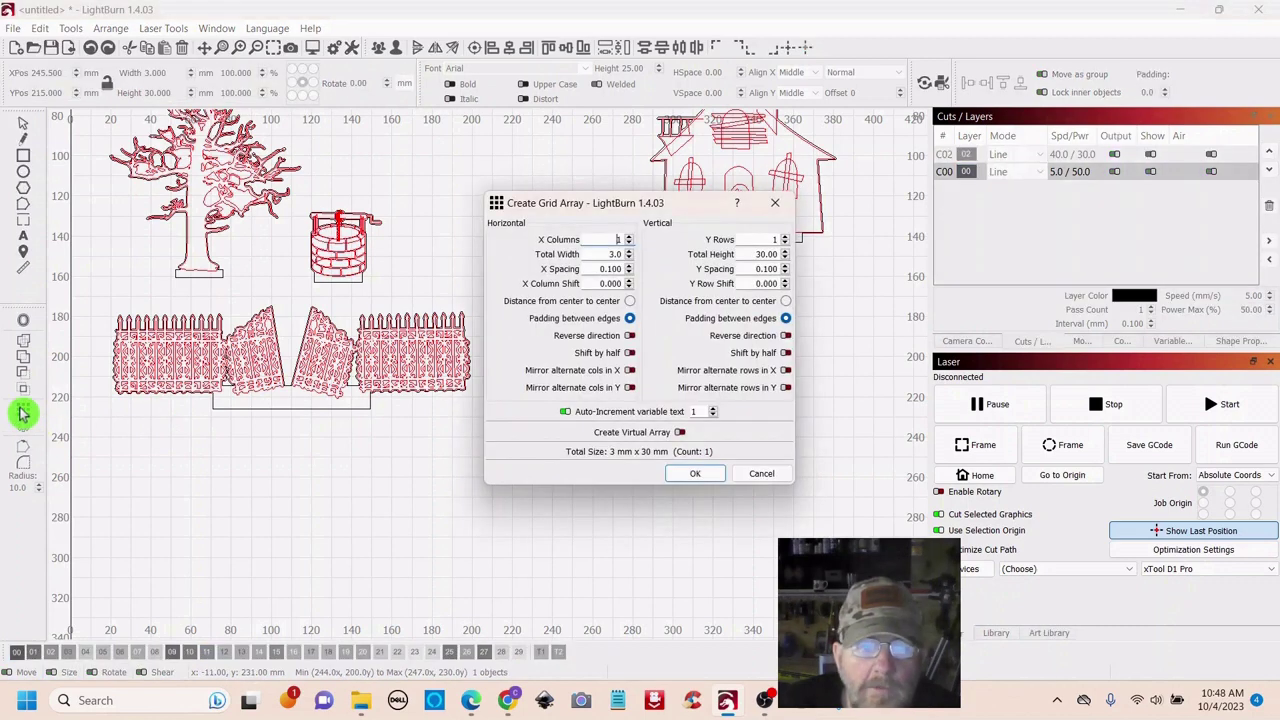
double_click(607, 256)
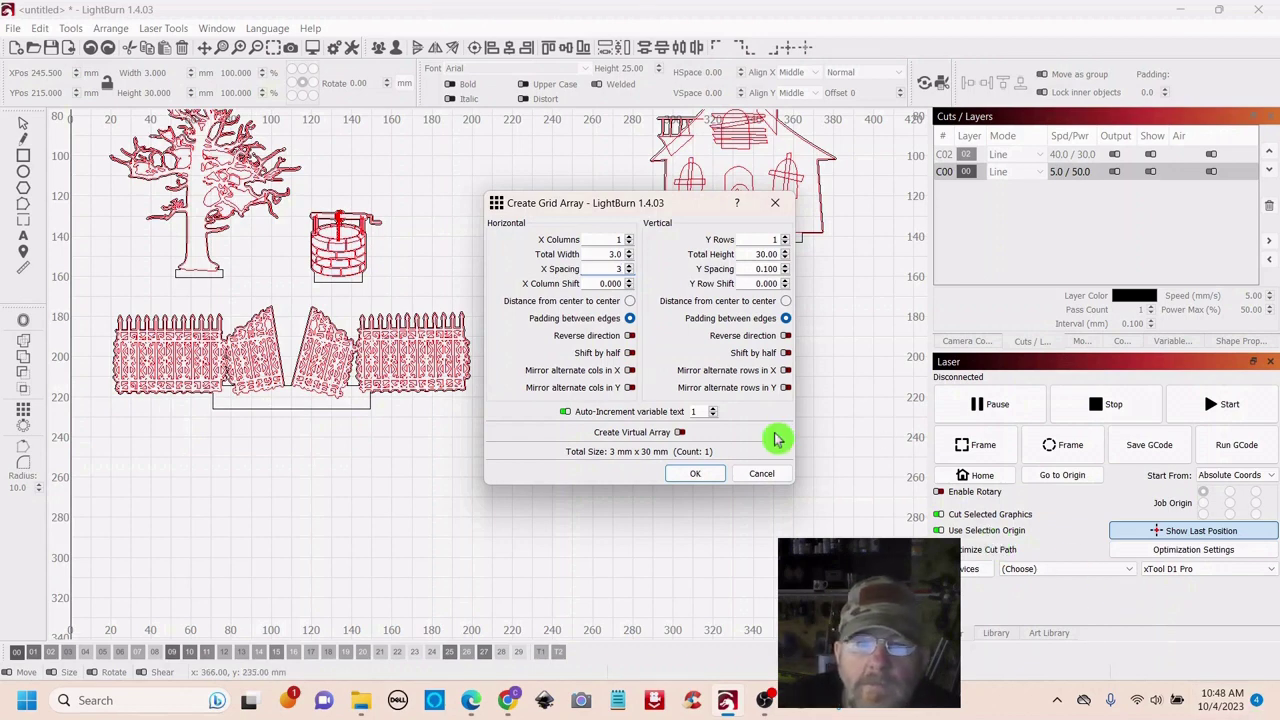
click(695, 476)
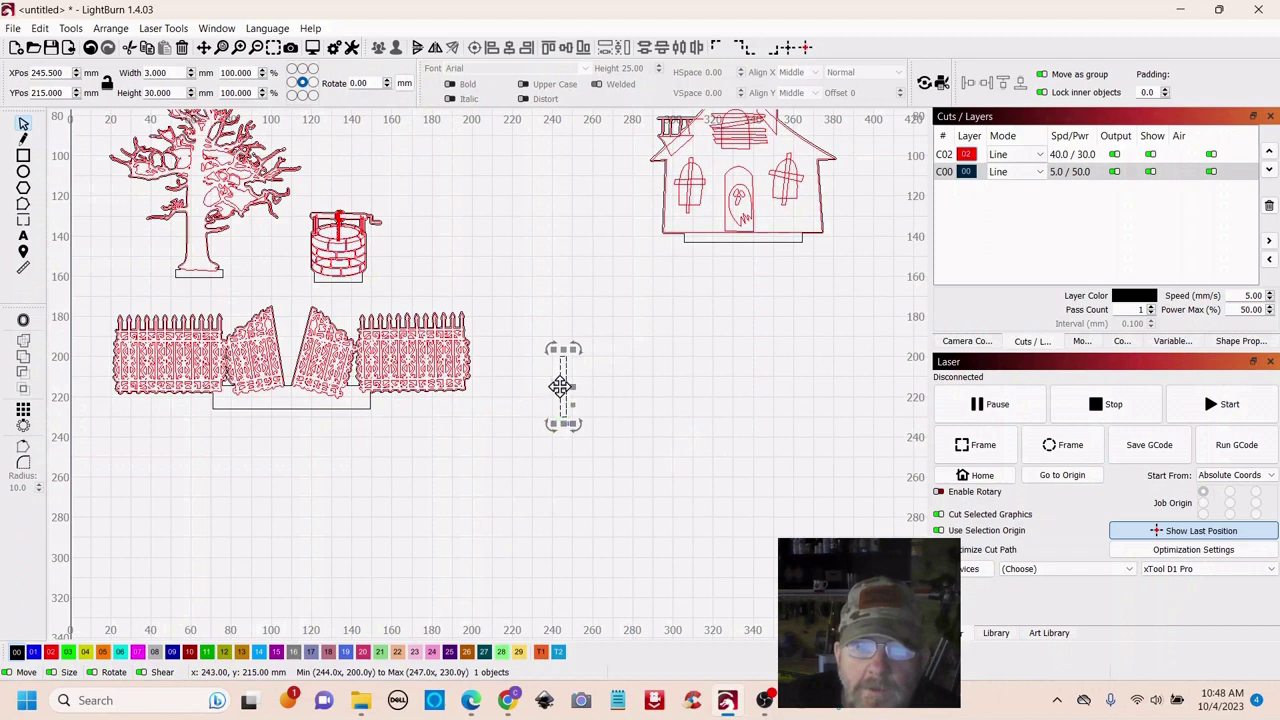
click(23, 410)
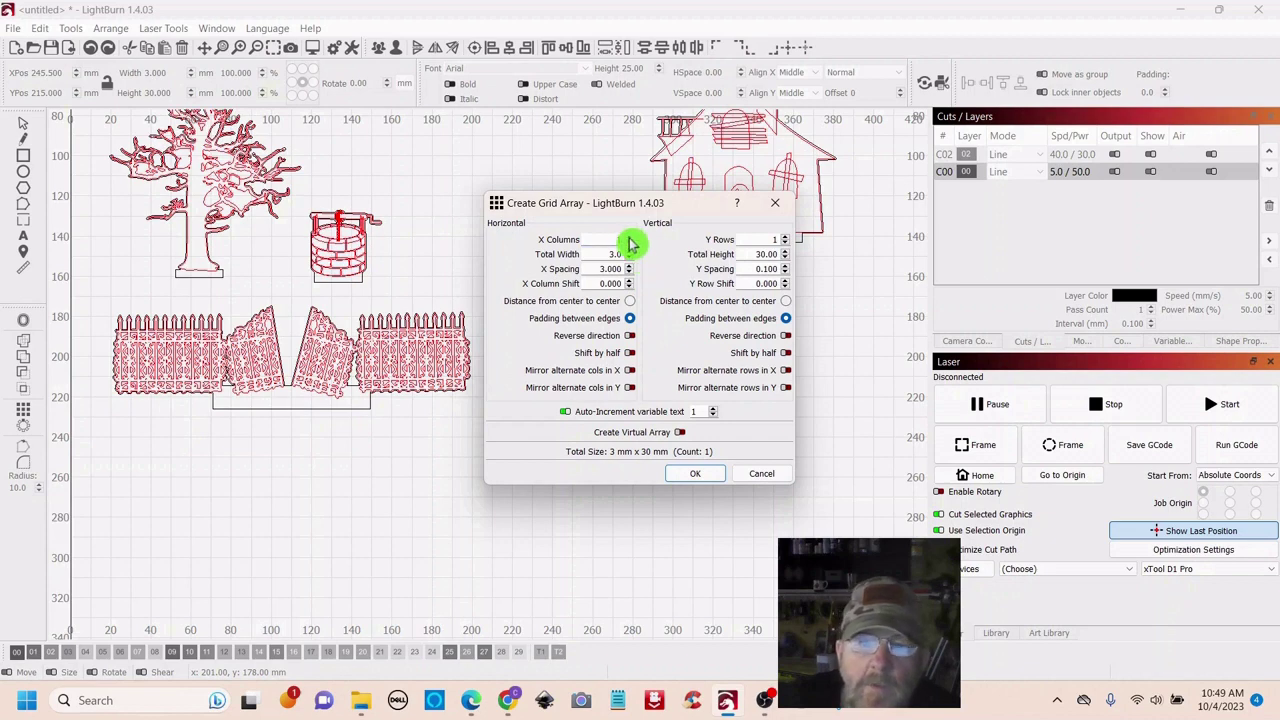
click(629, 237)
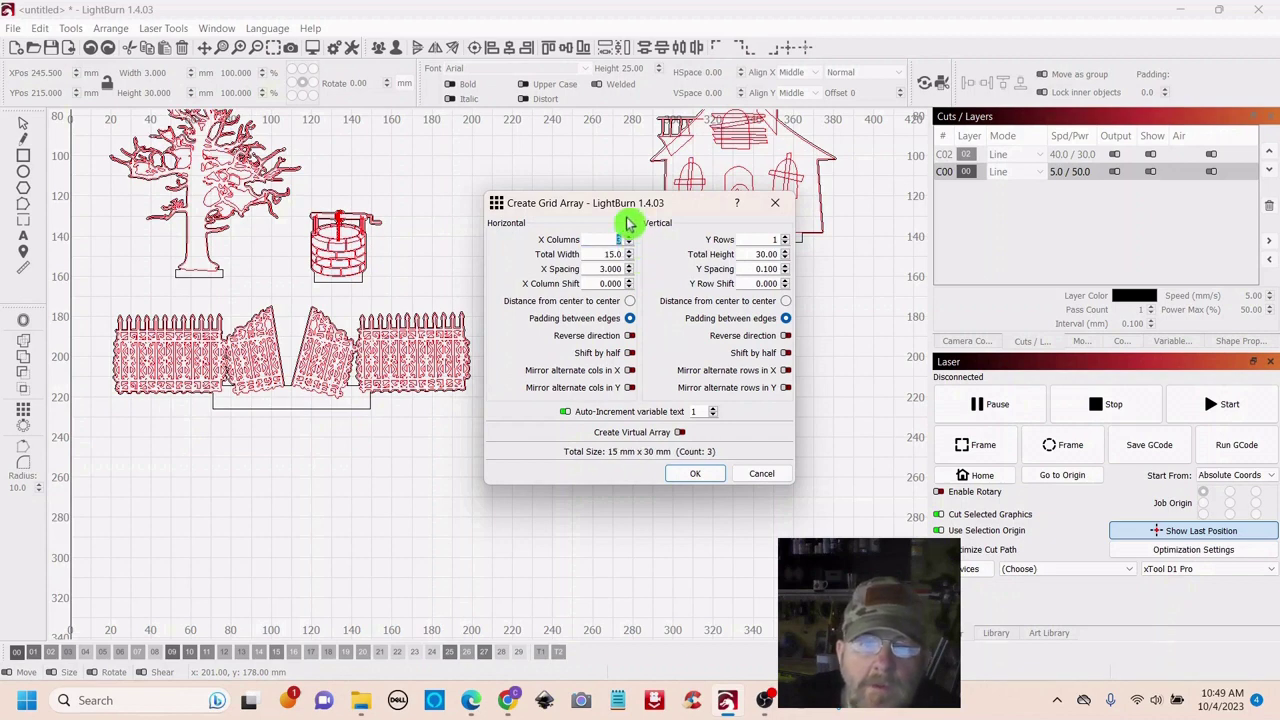
drag(628, 215, 247, 256)
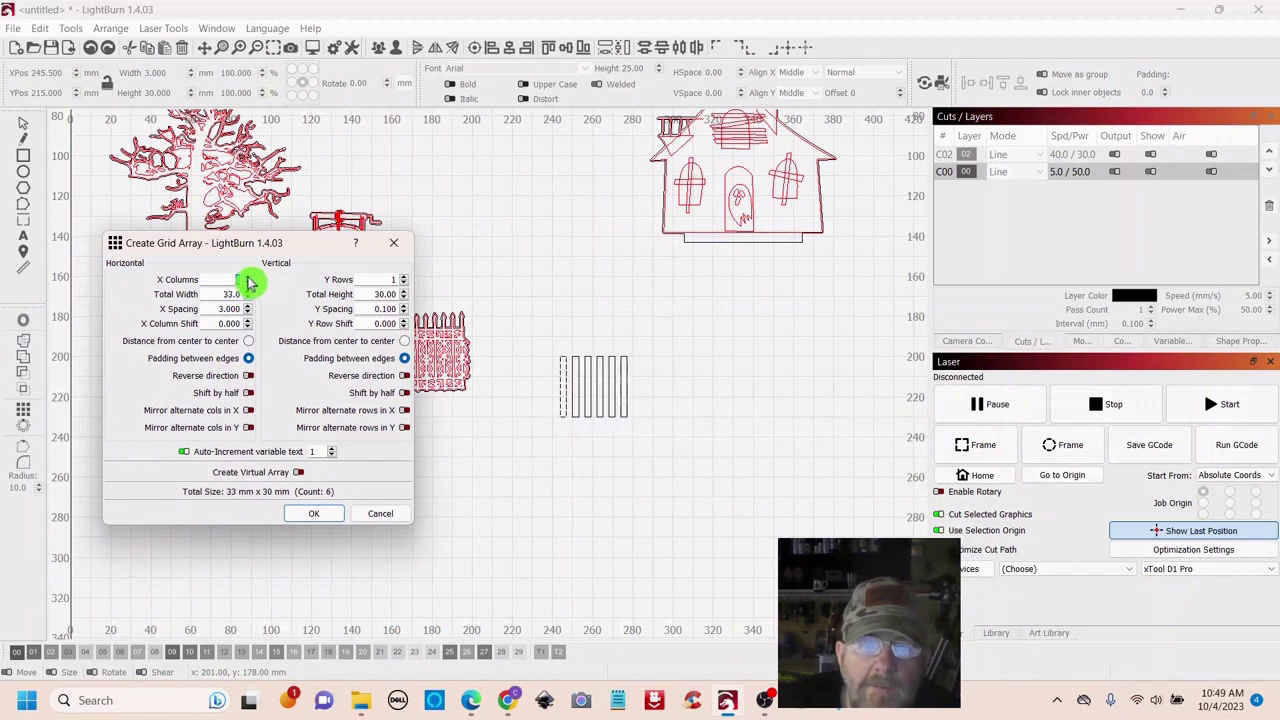
click(246, 278)
click(246, 278)
click(246, 278)
click(246, 278)
click(246, 278)
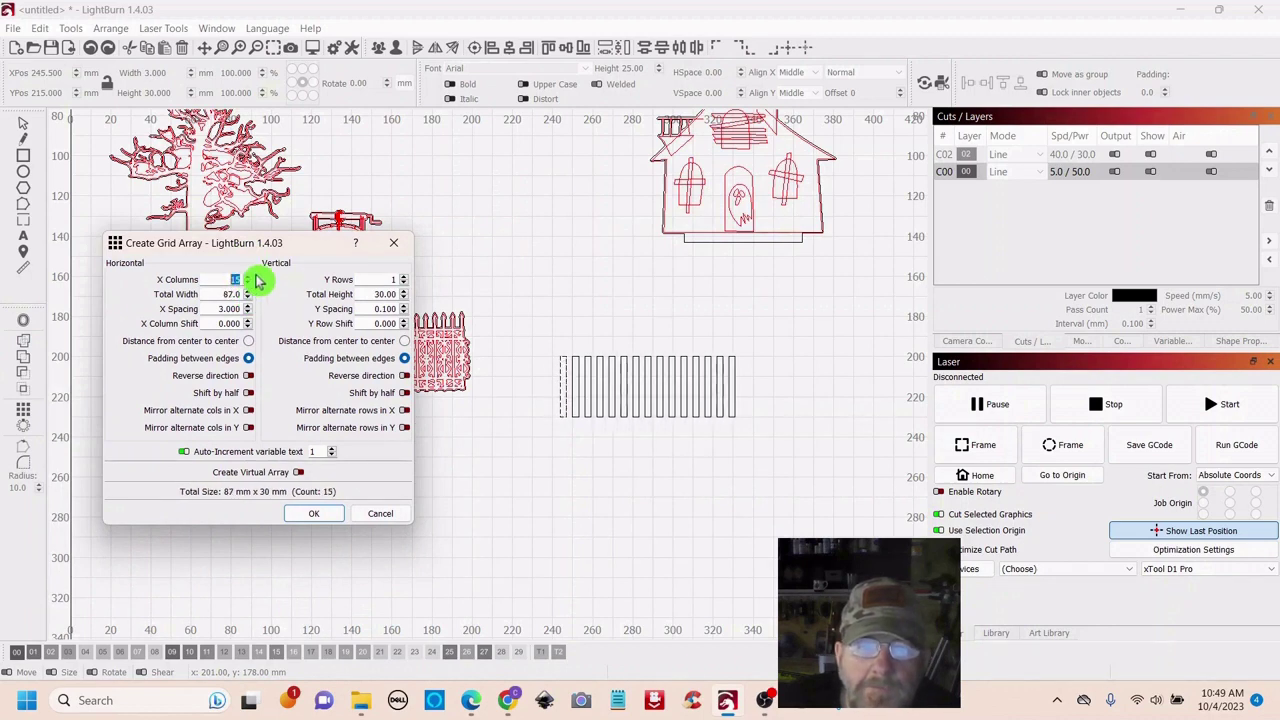
click(312, 513)
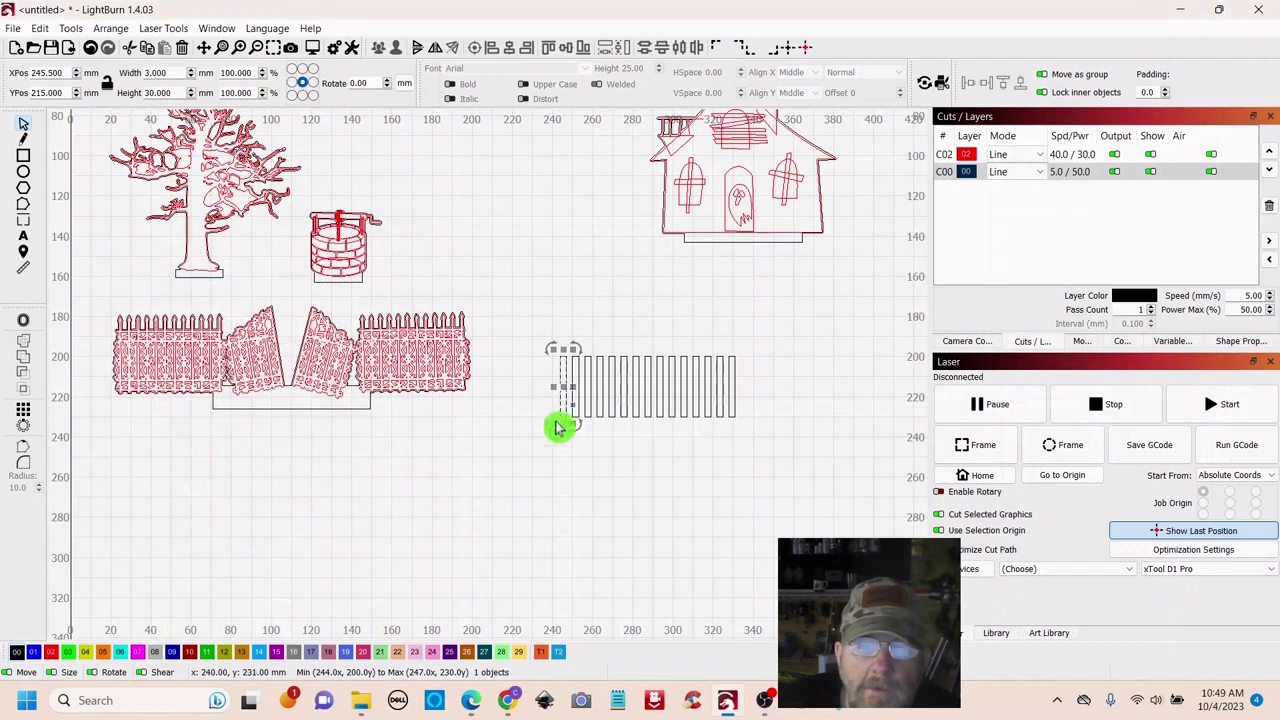
Rotate the leftover single upright rectangle 90° clockwise and lay it across the tops of the pickets at X 265, Y 200 mm
drag(562, 384, 567, 503)
click(111, 28)
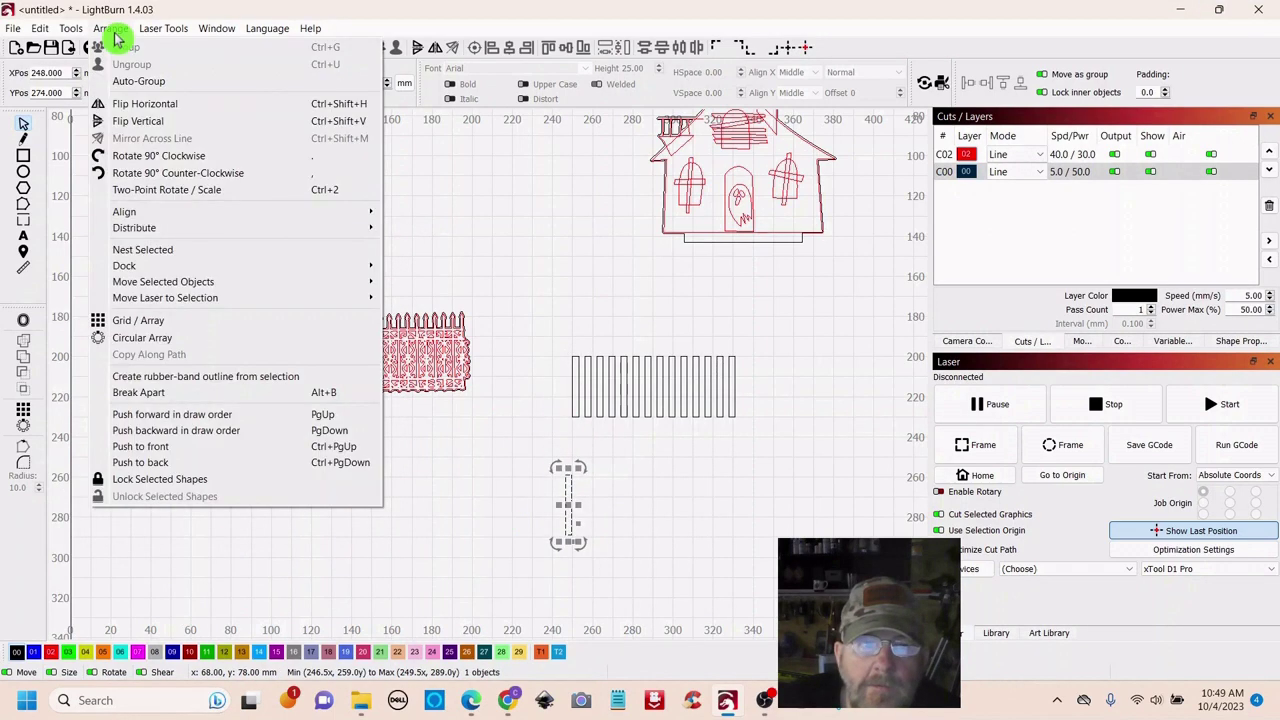
click(111, 156)
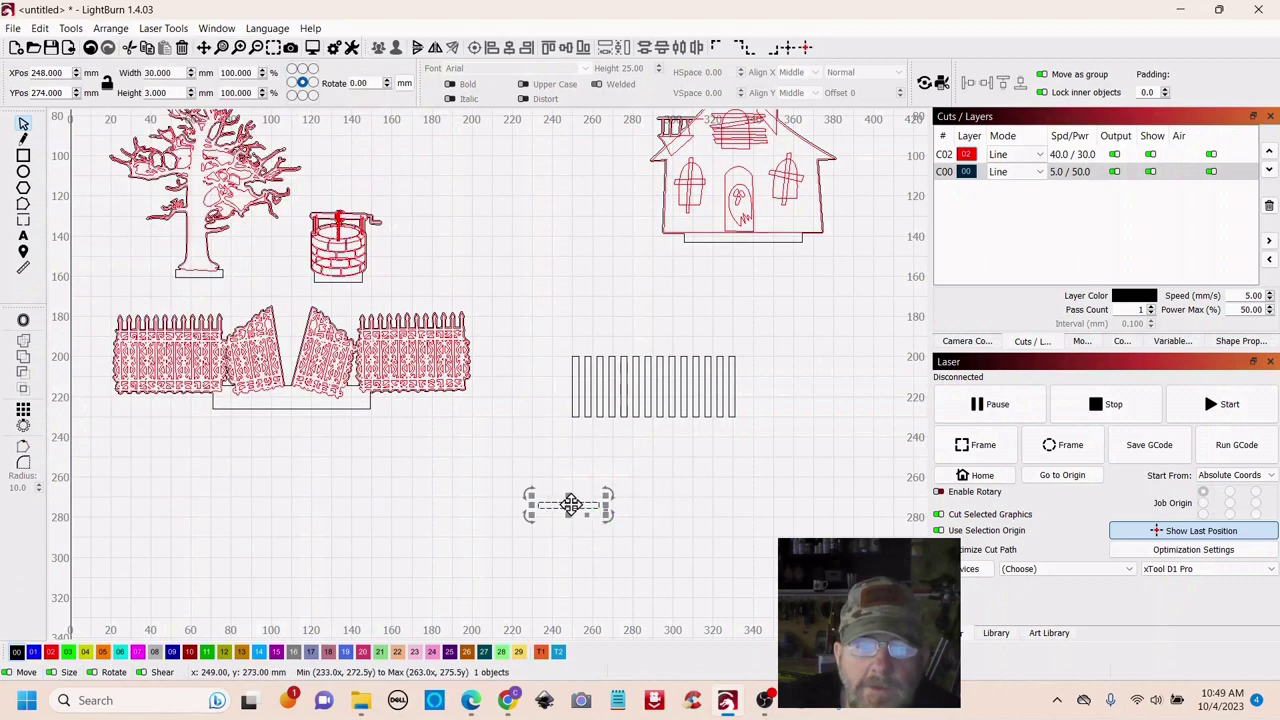
drag(575, 506, 609, 373)
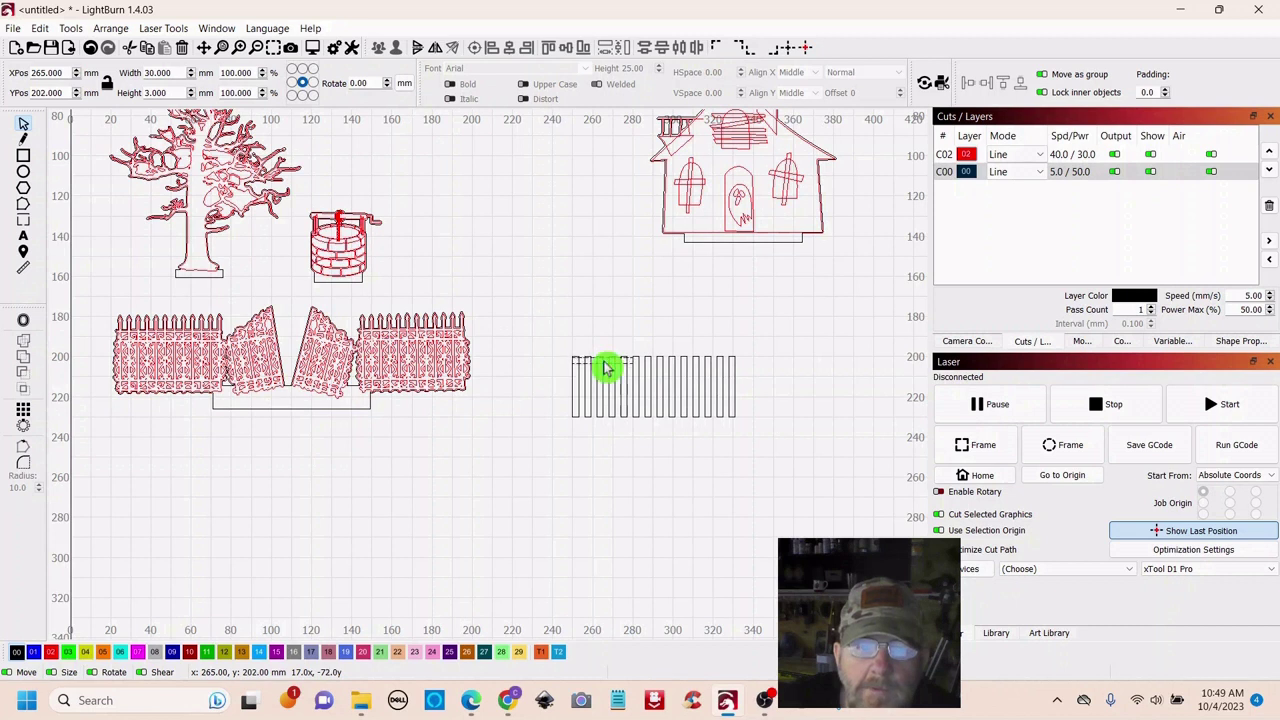
drag(602, 358, 602, 358)
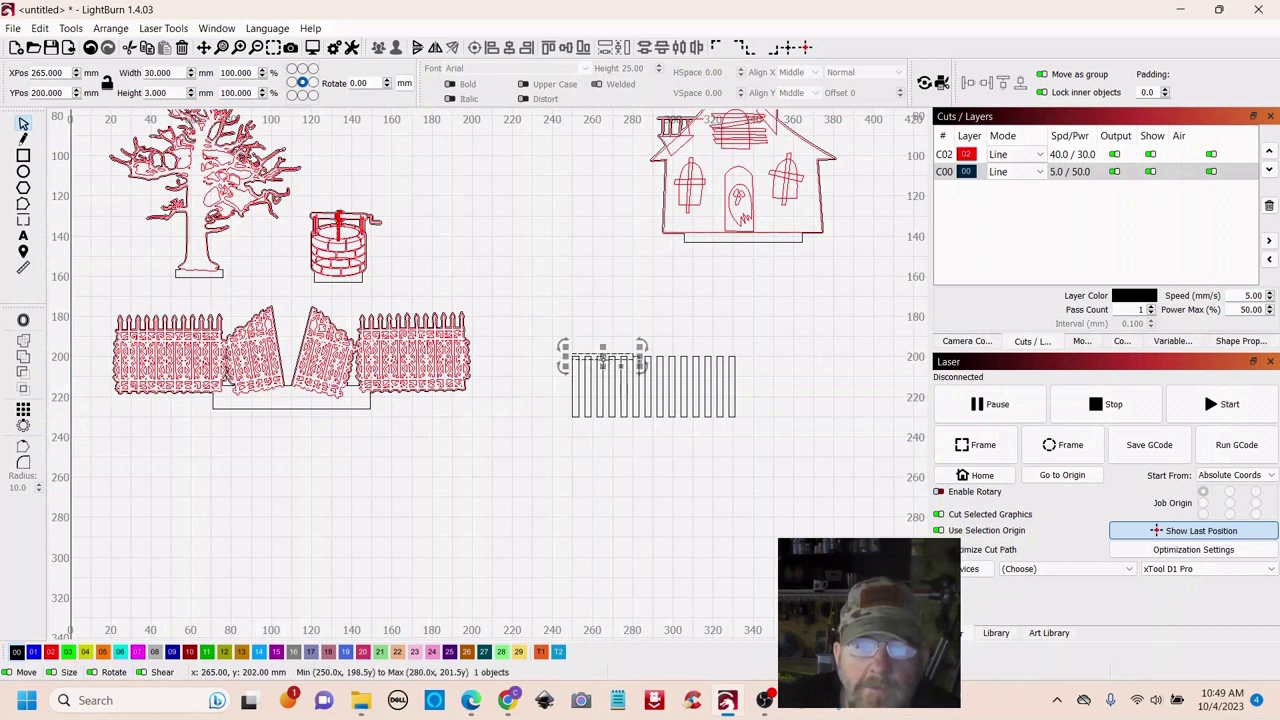
Stretch the horizontal rail to about 81.2 mm wide so that it spans the whole row of pickets
click(655, 360)
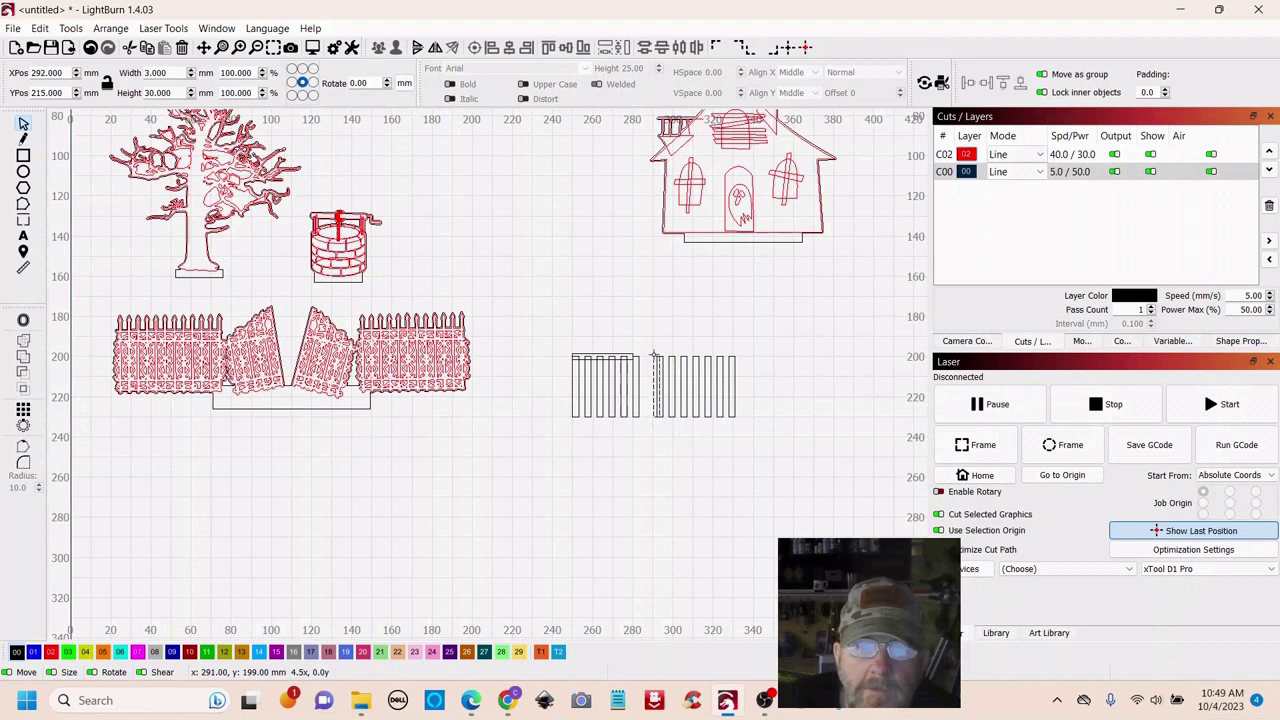
drag(653, 352, 644, 352)
click(632, 355)
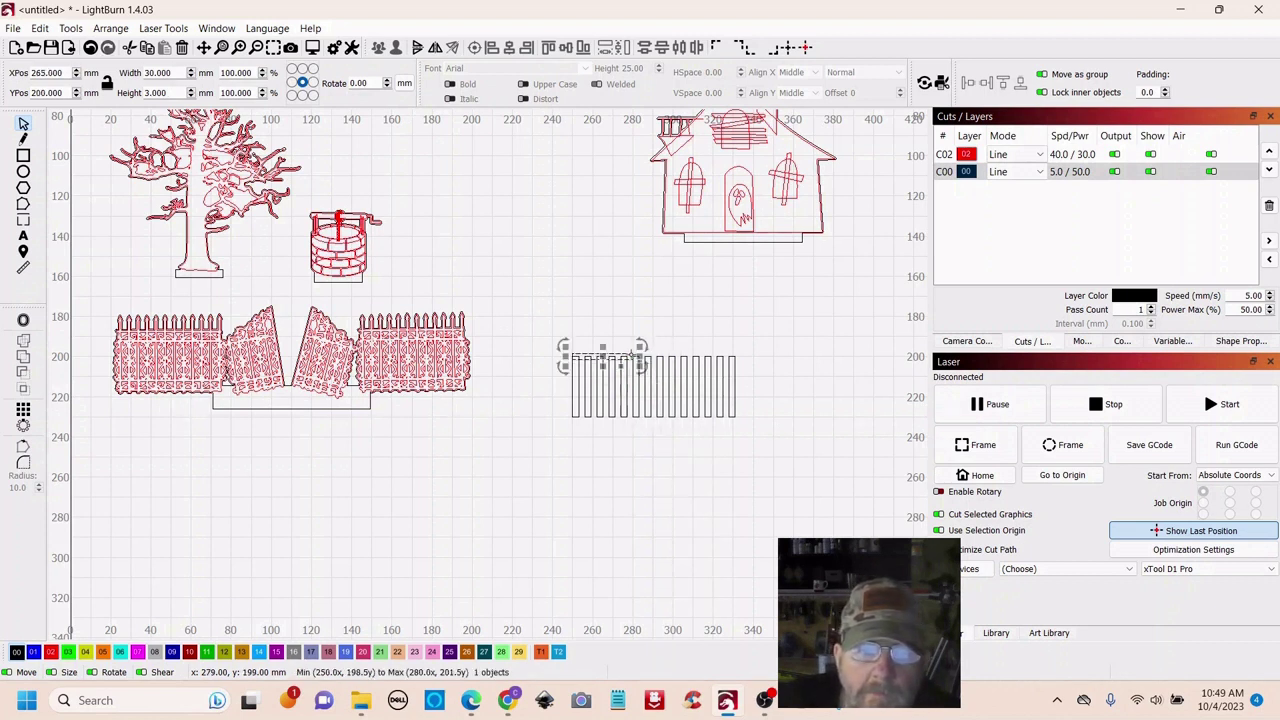
drag(636, 354, 703, 352)
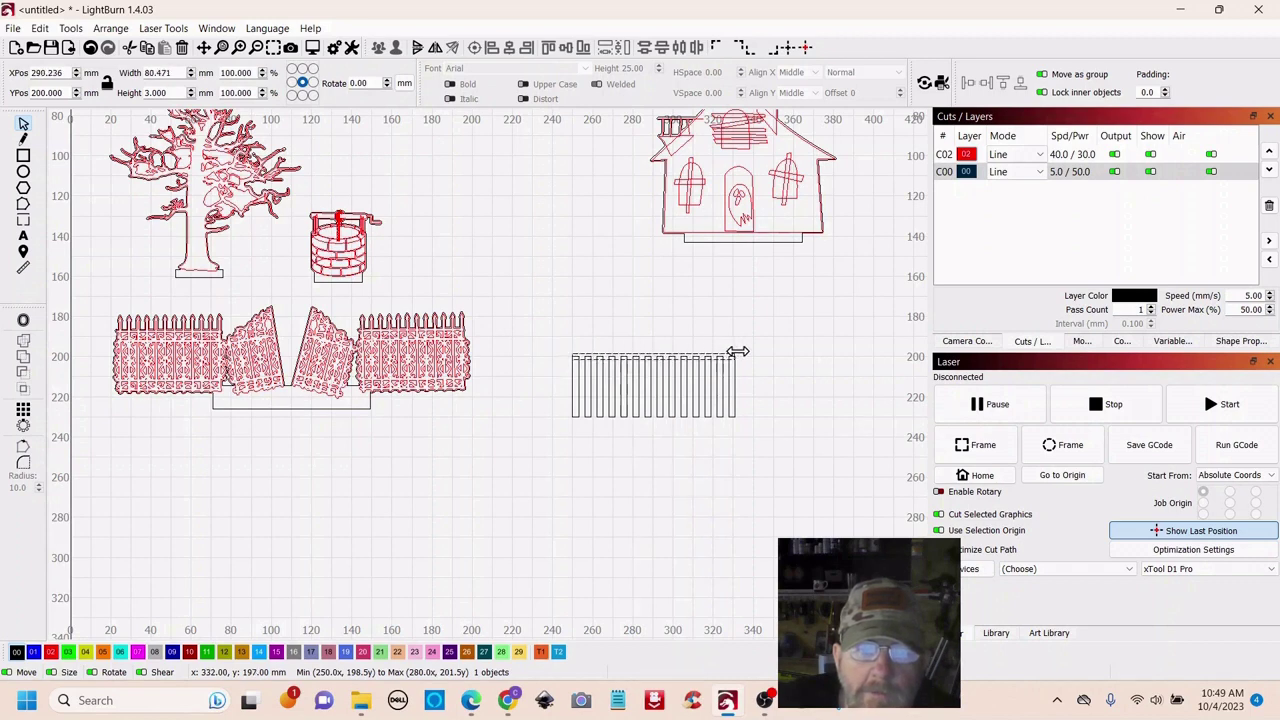
scroll(800, 440, up, 5)
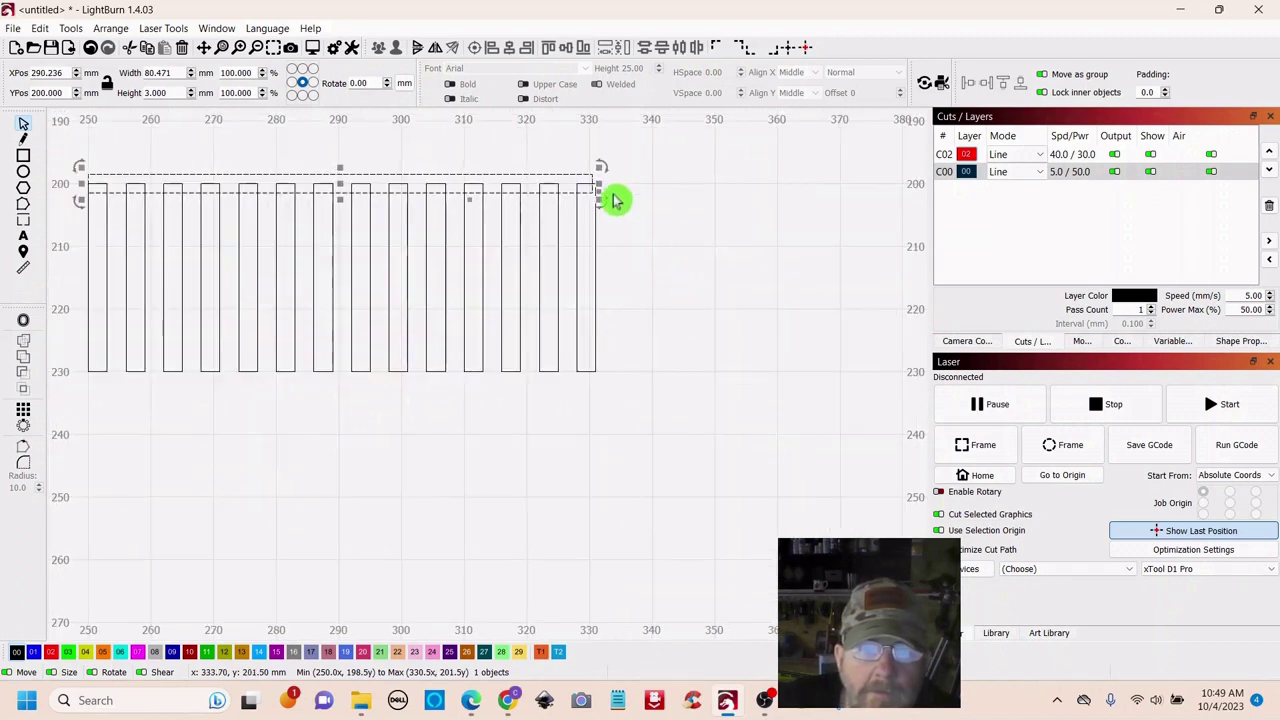
drag(599, 183, 604, 182)
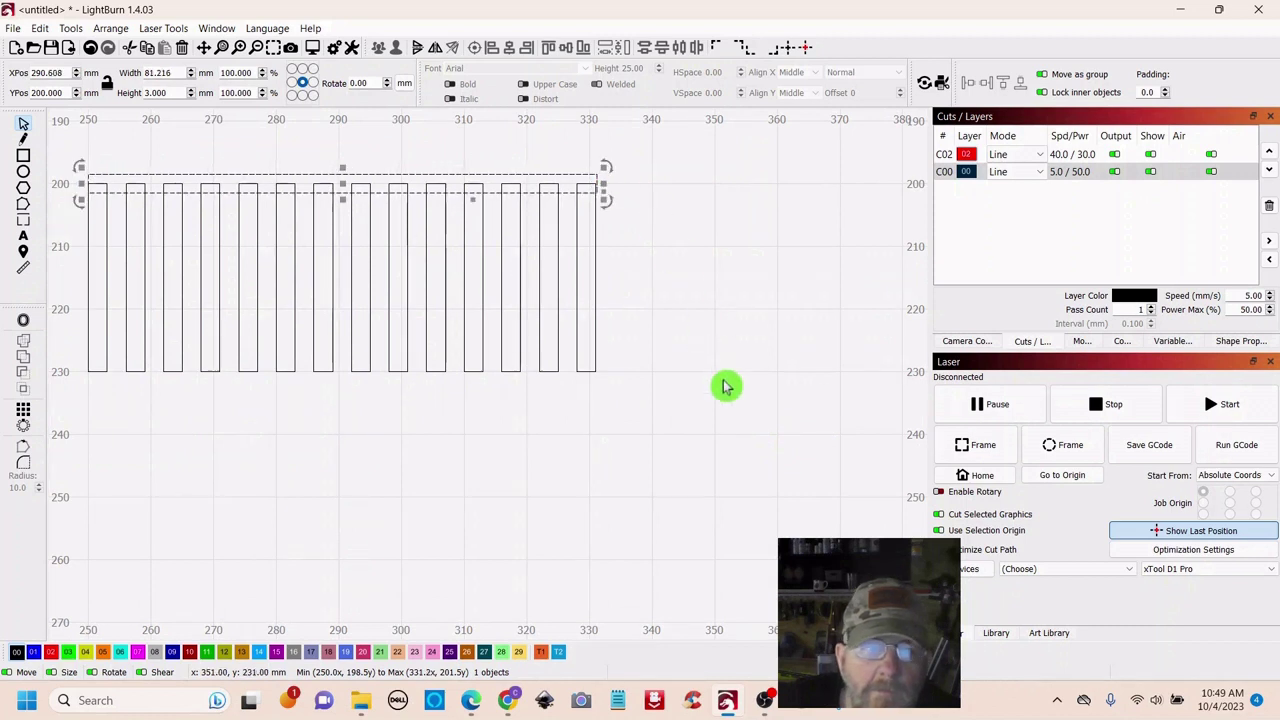
Duplicate the horizontal rail and place the copy just below the pickets, at X 290, Y 237 mm
right_click(342, 187)
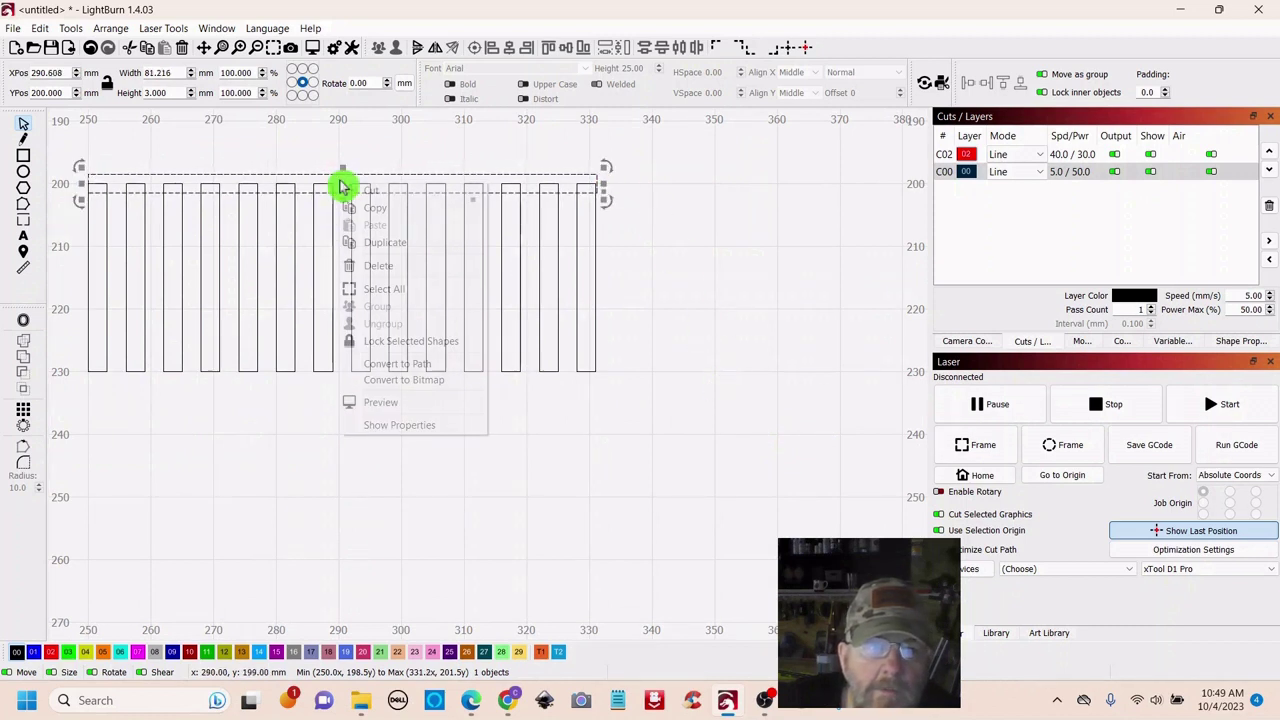
click(369, 243)
drag(342, 187, 341, 420)
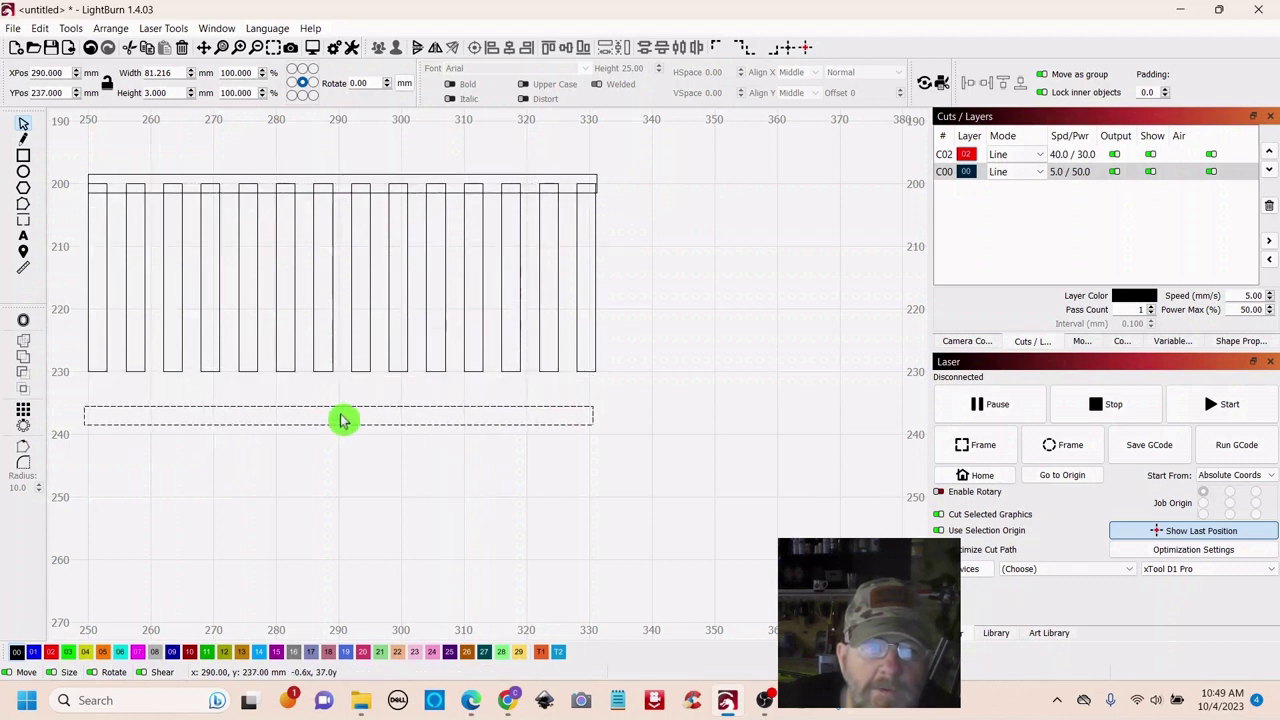
click(738, 230)
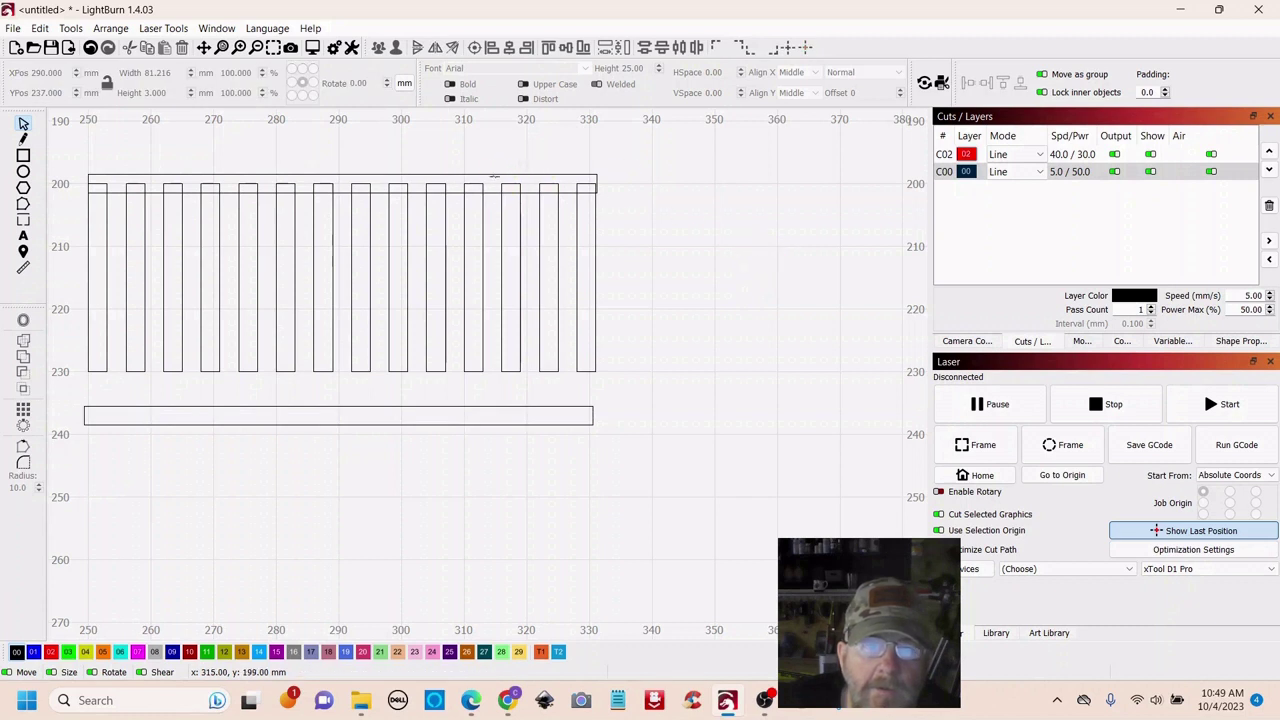
Weld the upper rail and all the pickets into one shape
click(549, 190)
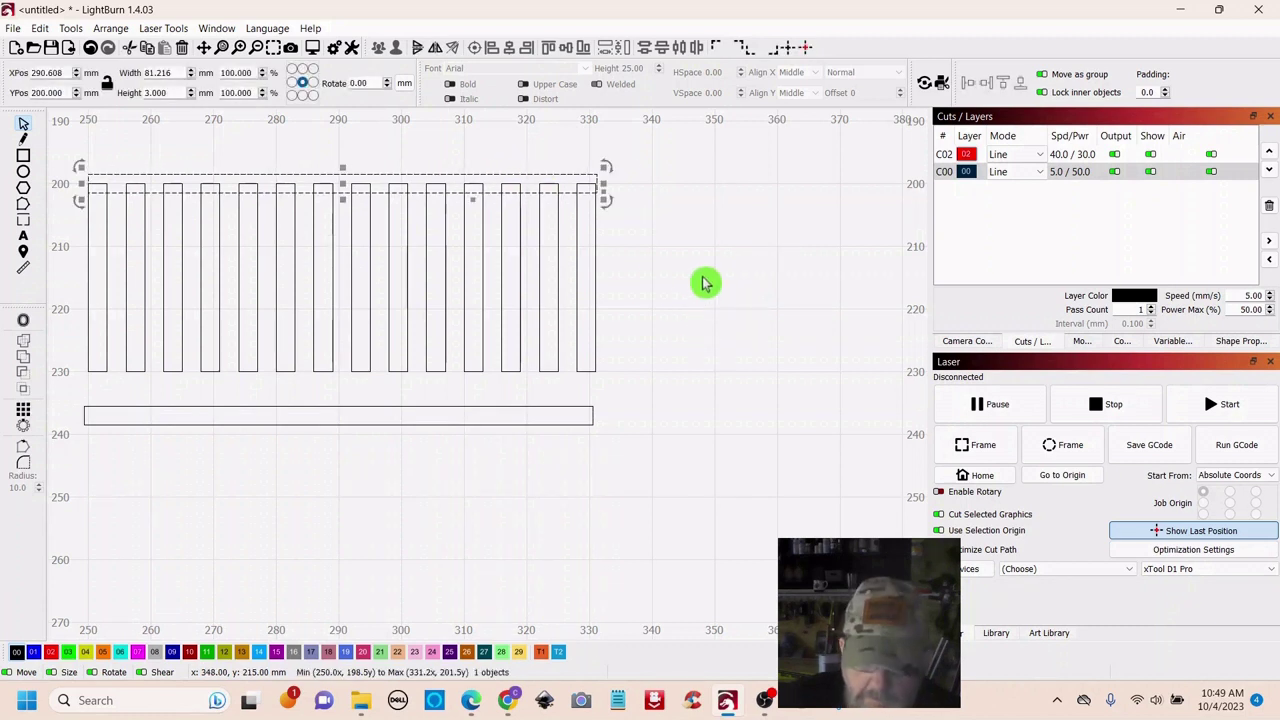
drag(673, 313, 68, 373)
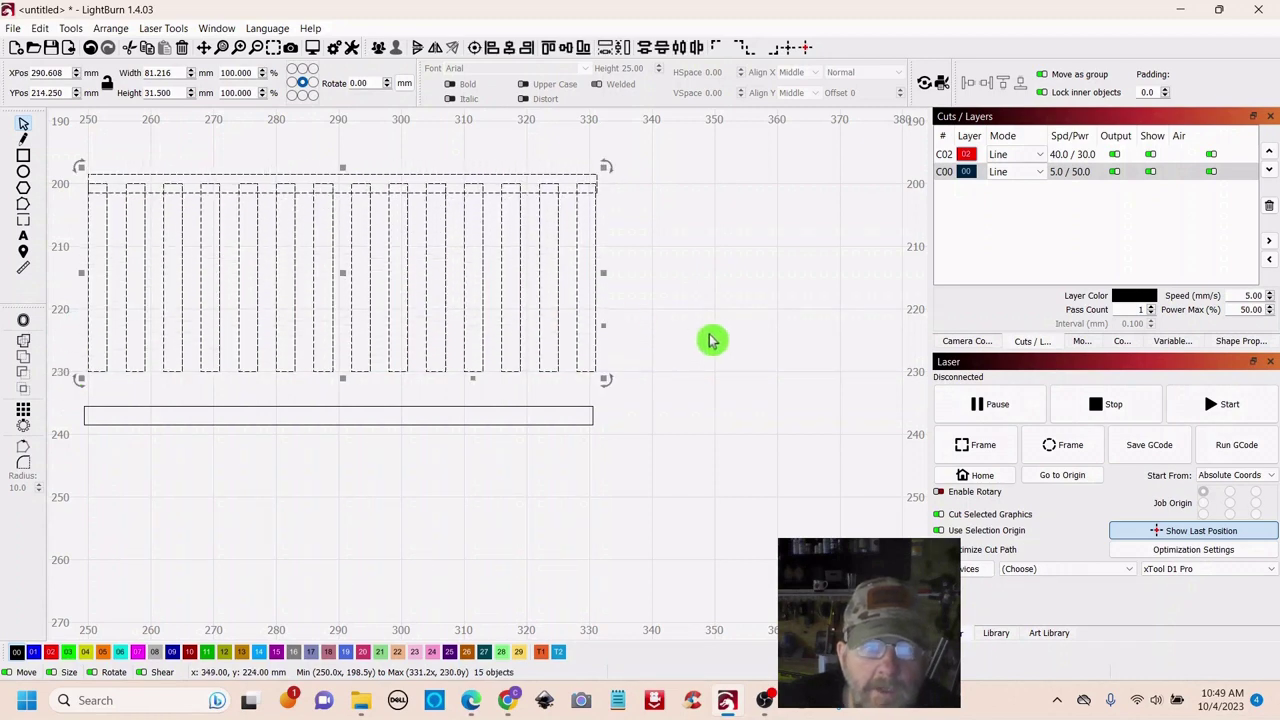
click(26, 346)
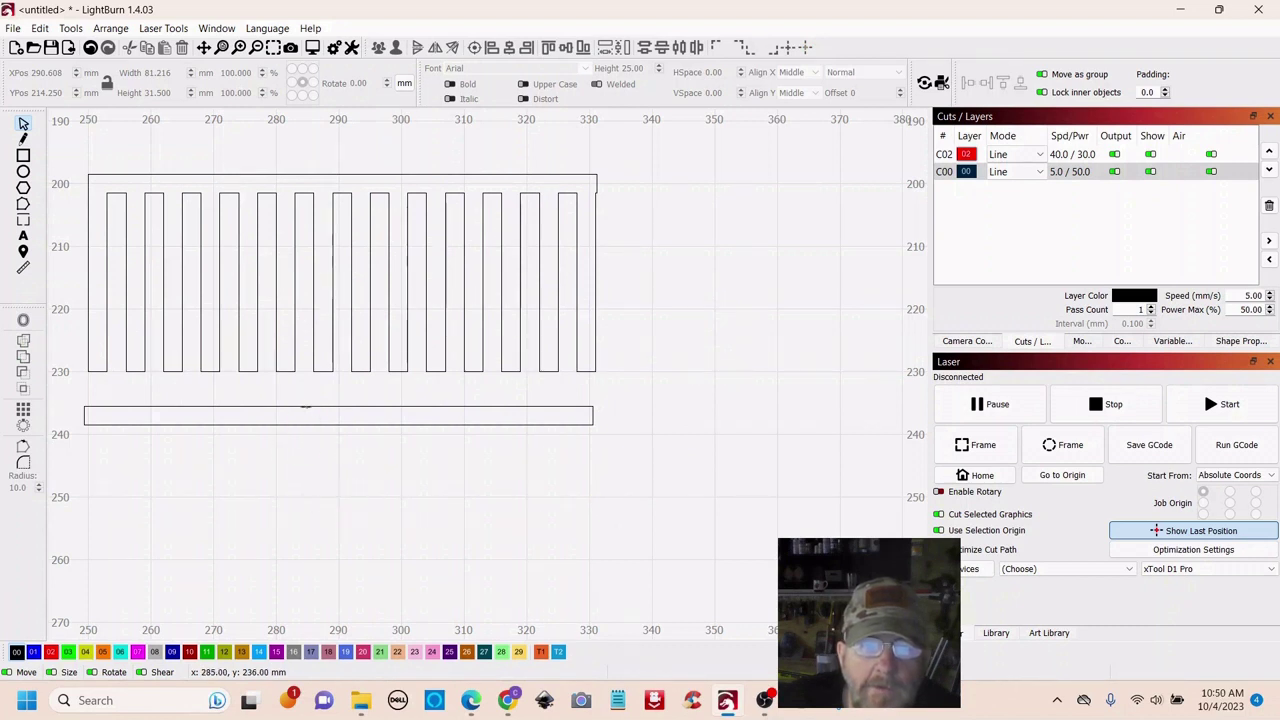
Move the lower rail onto the picket bottoms at about X 290.3, Y 228.5 mm and weld it to the fence
drag(307, 409, 314, 353)
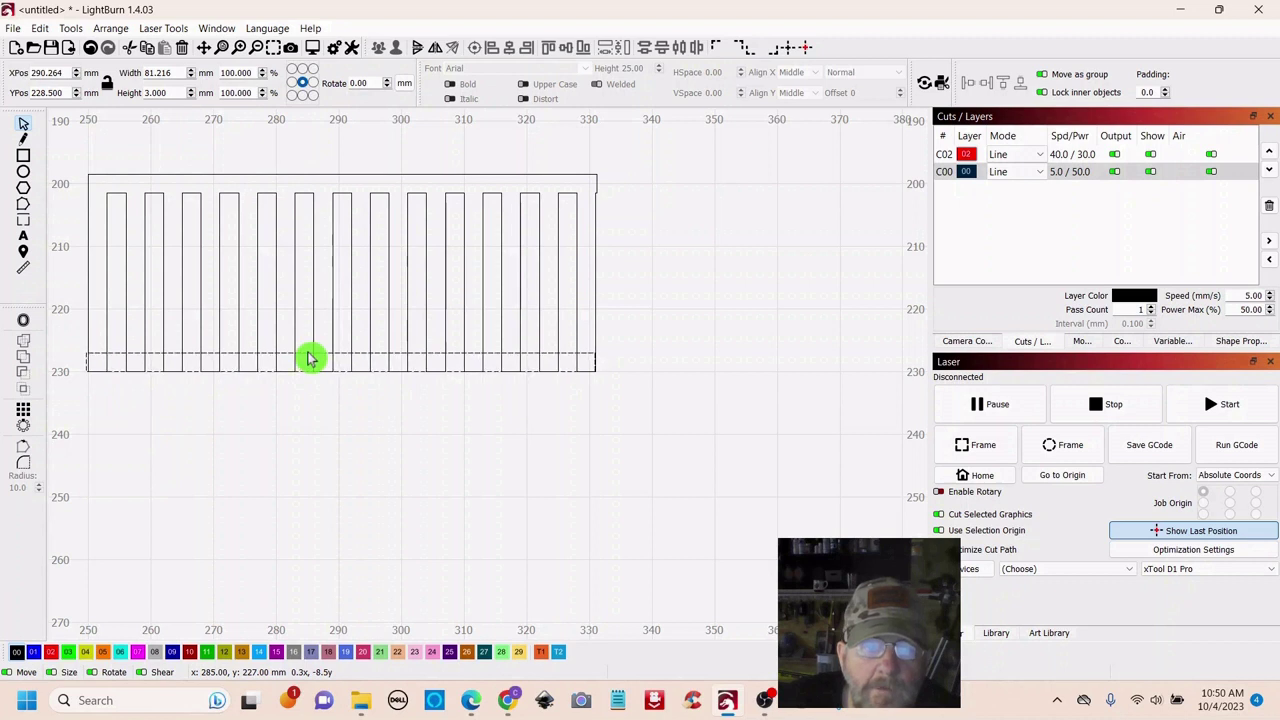
drag(309, 358, 309, 358)
drag(745, 222, 489, 266)
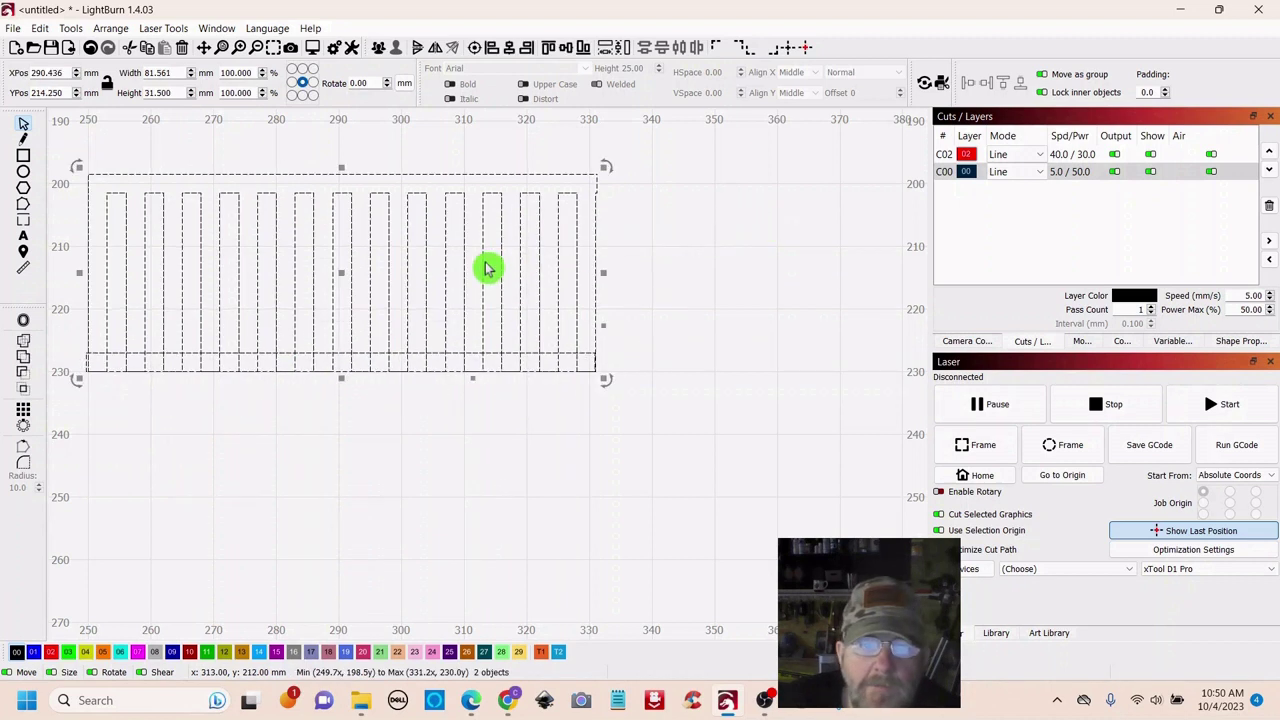
click(26, 348)
Delete the welded picket fence
scroll(280, 471, down, 4)
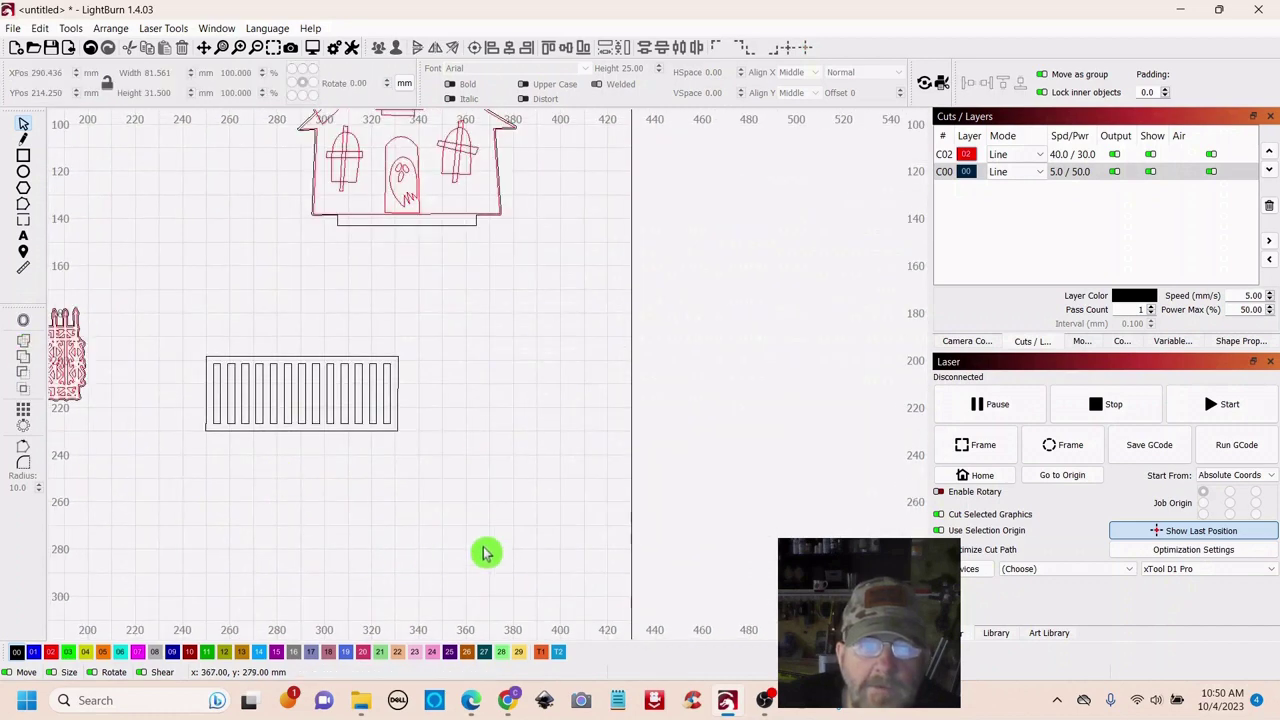
scroll(490, 535, down, 2)
mouse_move(492, 524)
mouse_down()
mouse_move(706, 457)
mouse_move(756, 470)
mouse_up()
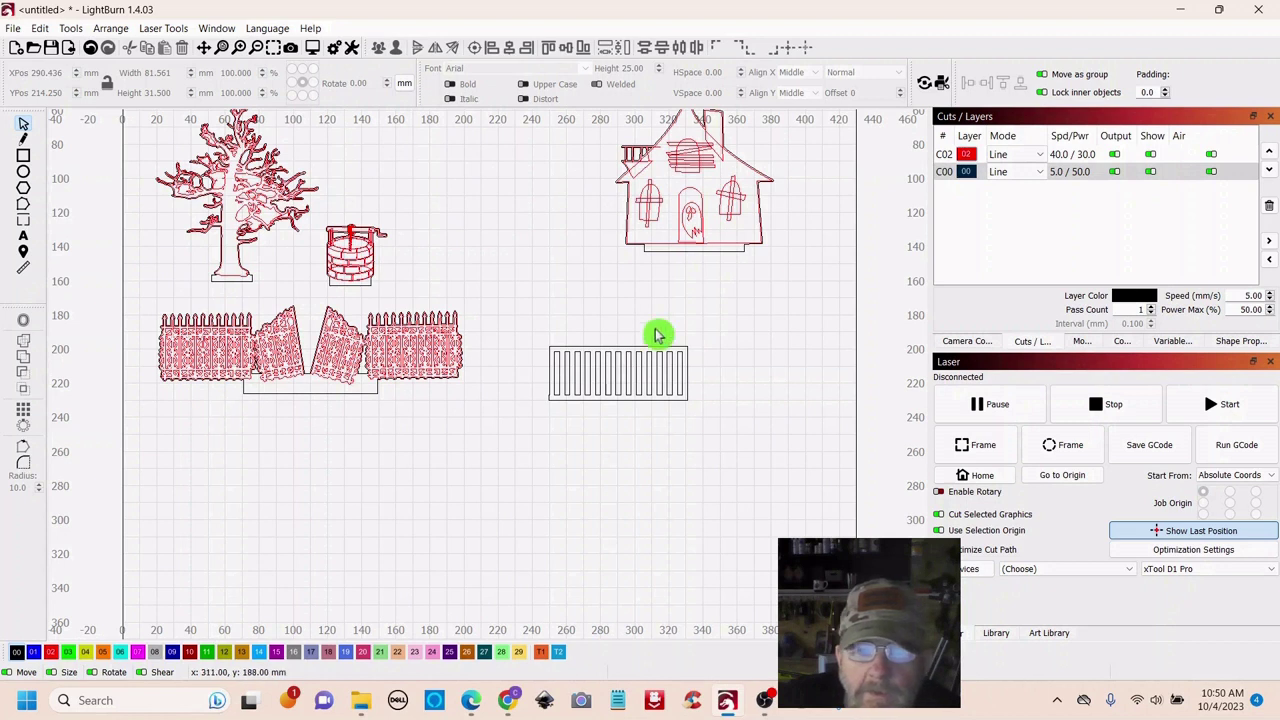
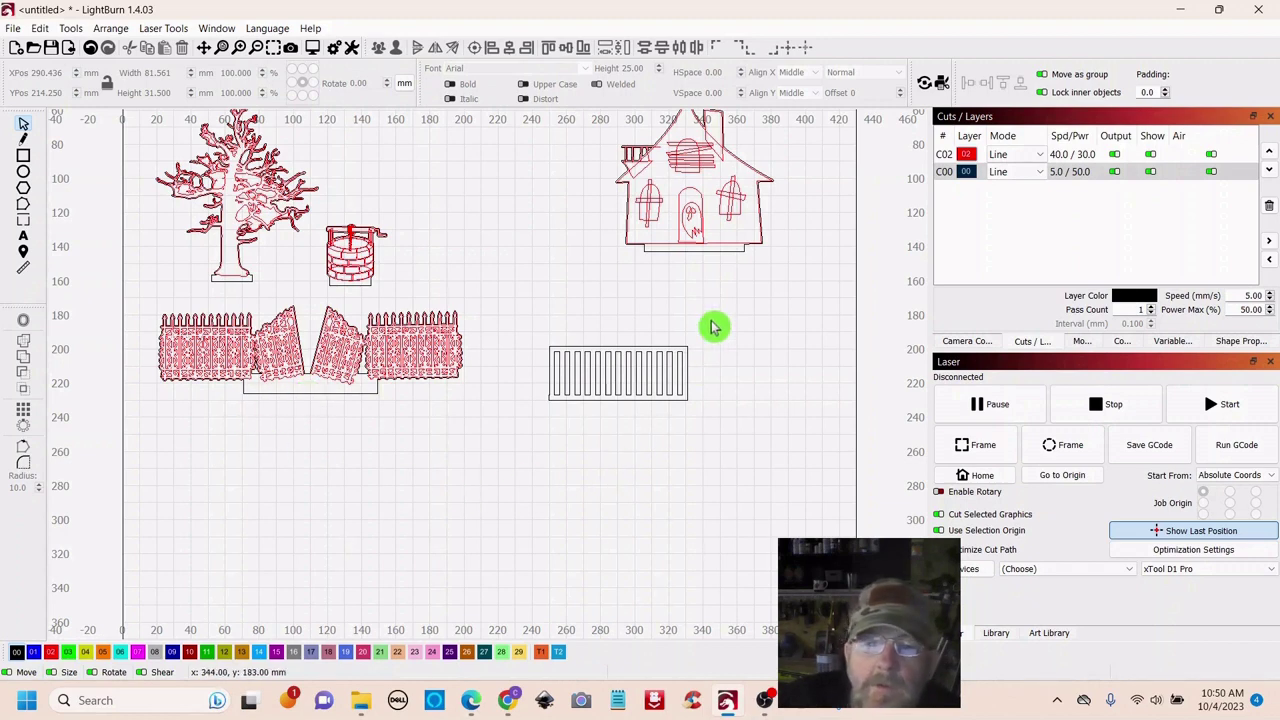
drag(707, 327, 505, 490)
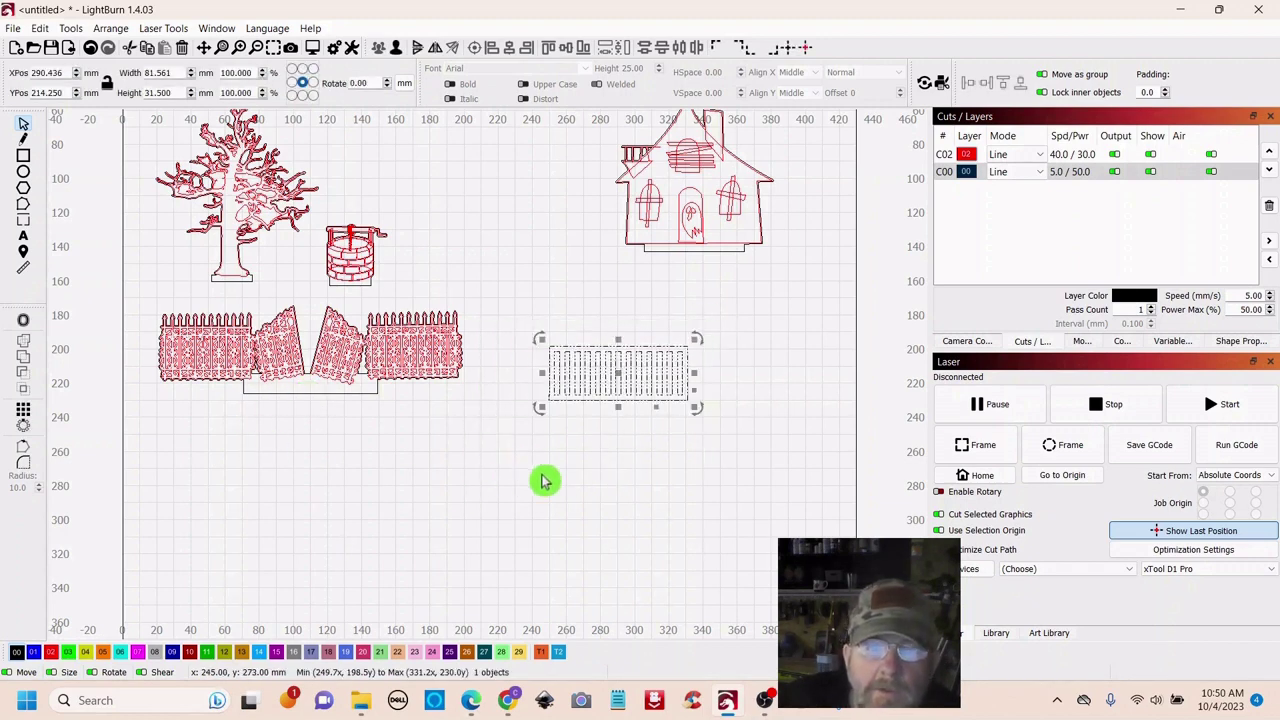
right_click(618, 373)
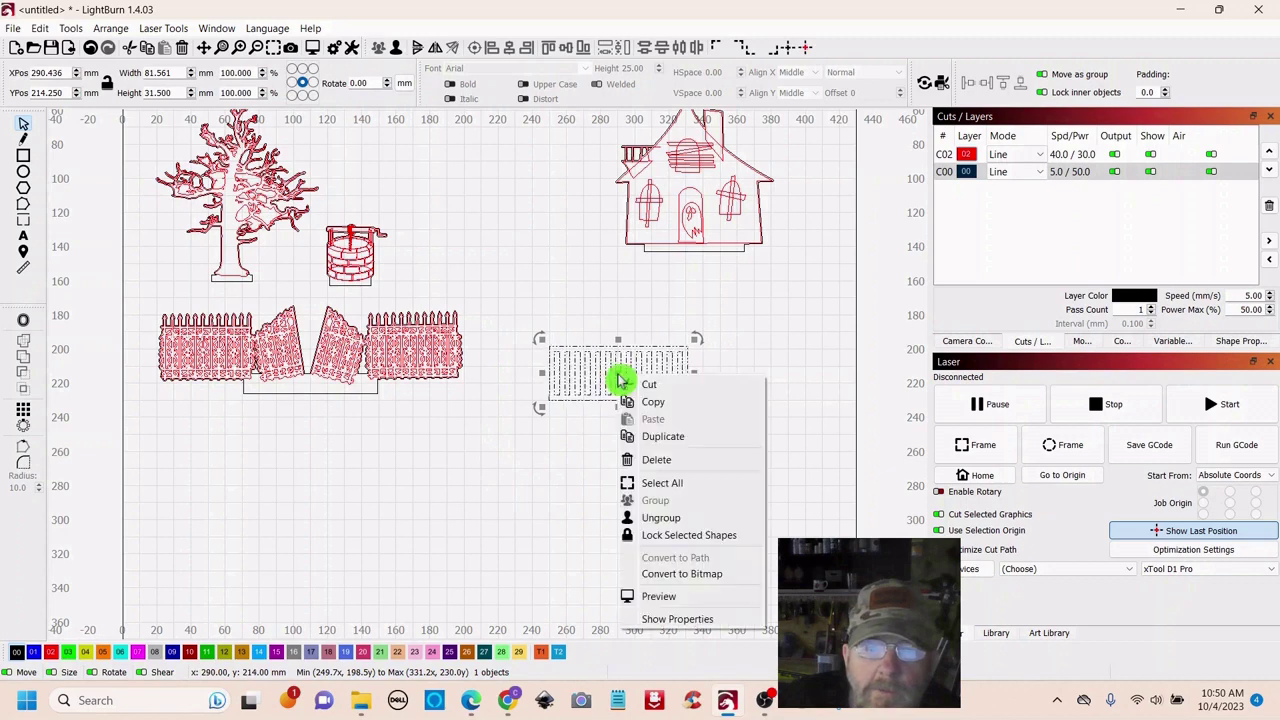
click(664, 460)
Import 5_tombstone-1.svg from the halloween_village folder
scroll(597, 467, down, 2)
scroll(597, 467, up, 2)
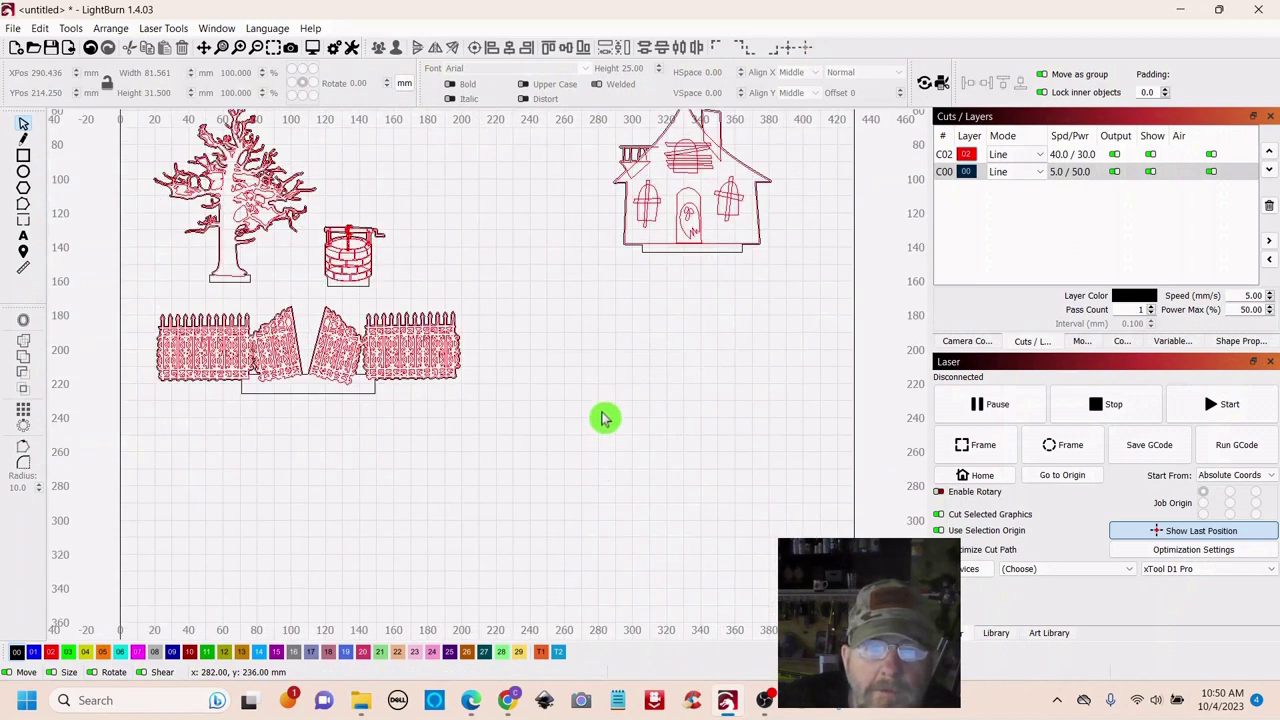
drag(607, 385, 643, 500)
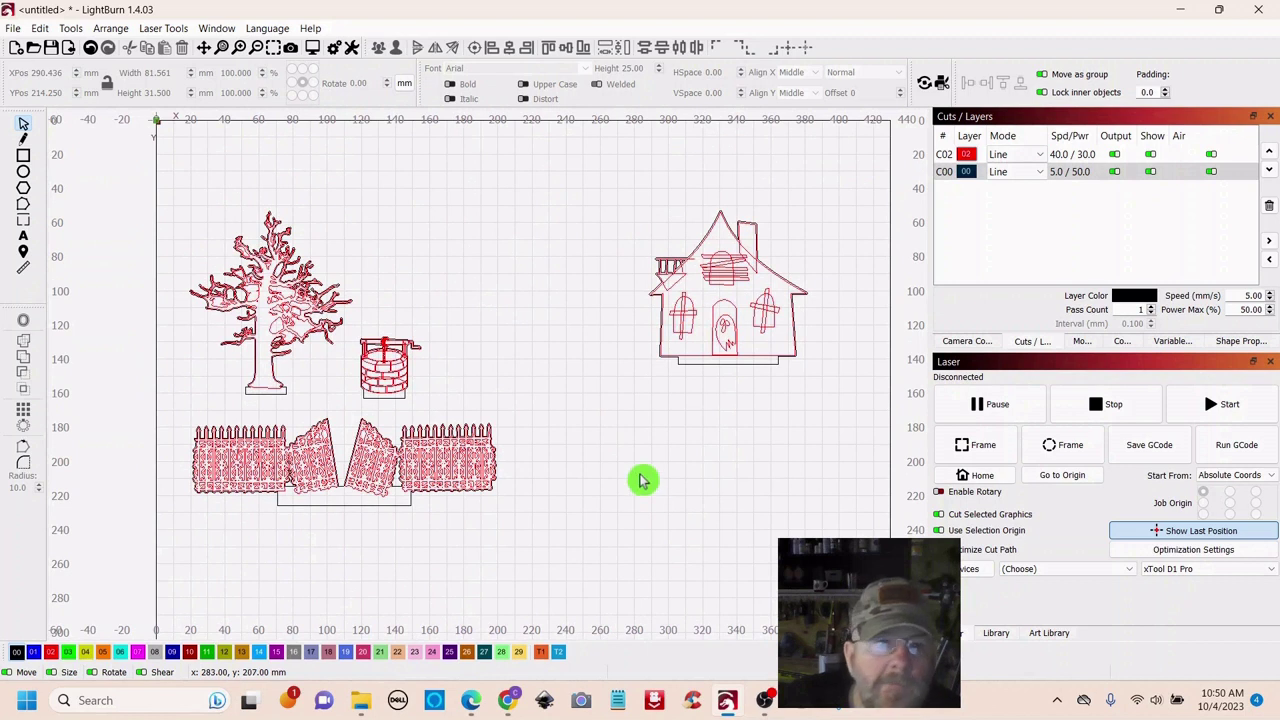
click(72, 53)
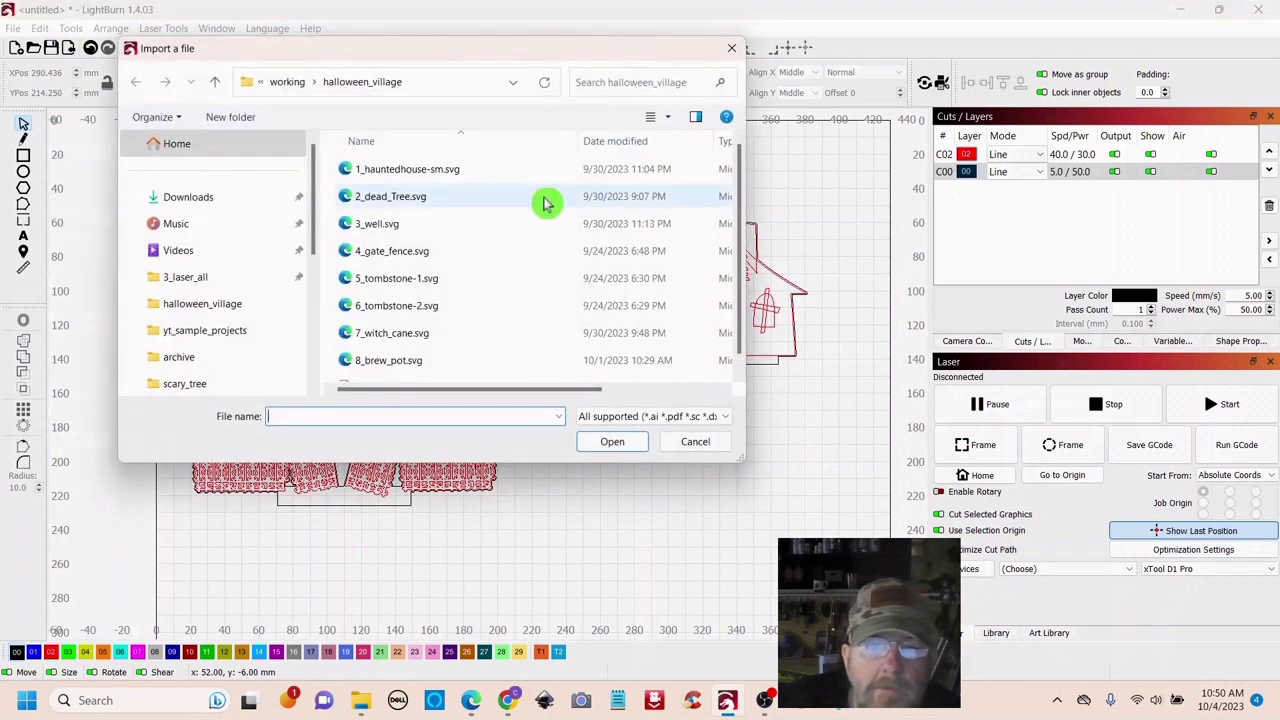
drag(476, 60, 445, 55)
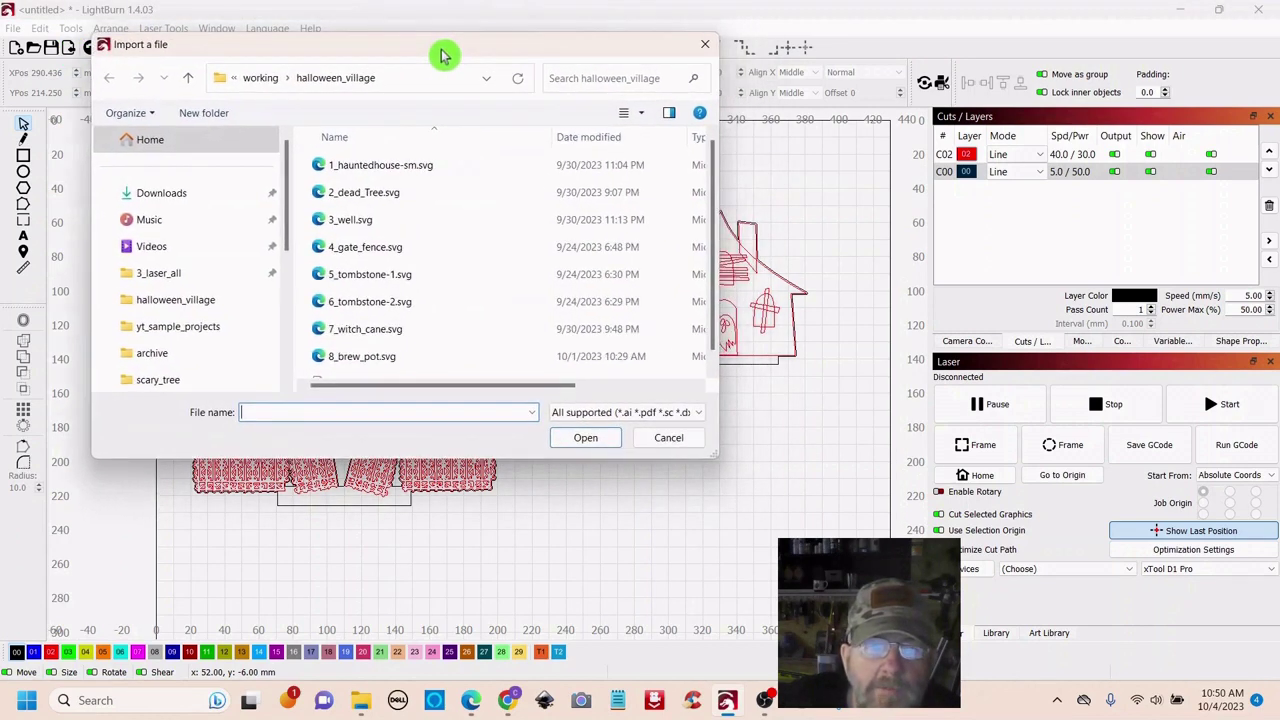
double_click(371, 283)
Scale the rounded tombstone down to about 33 × 41 mm and place it above the well at X 178, Y 48 mm
scroll(563, 314, down, 5)
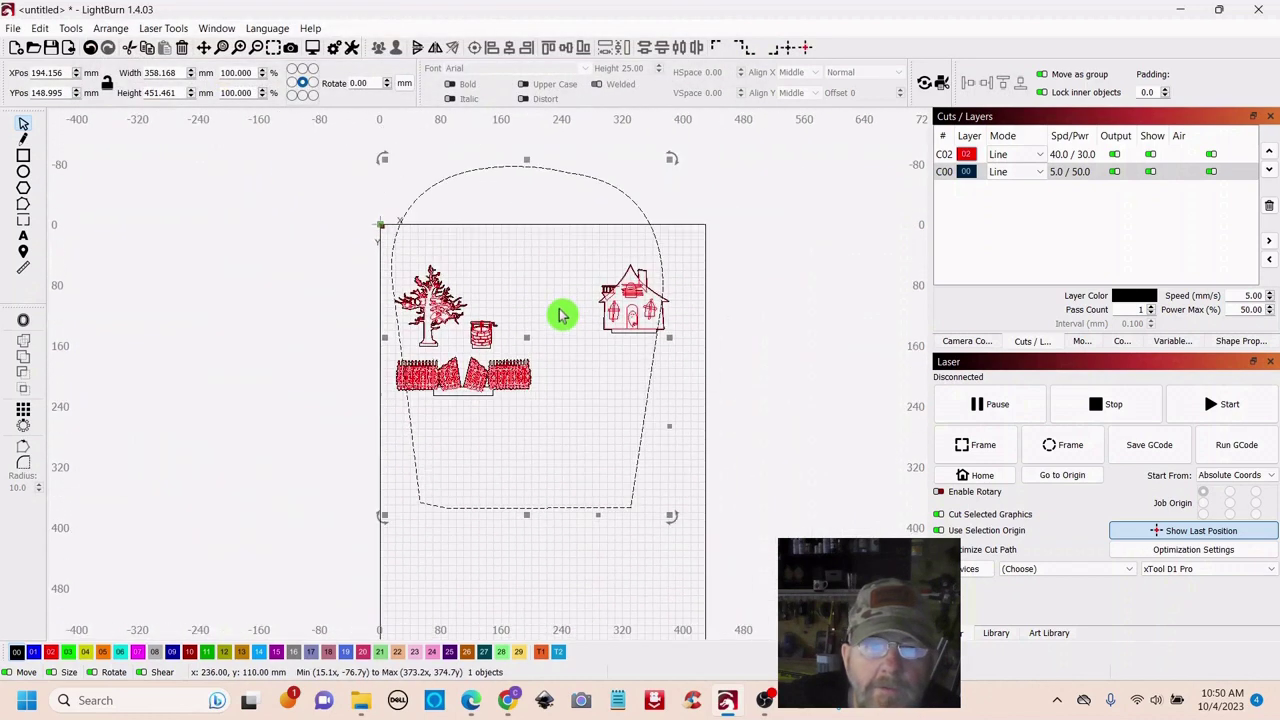
mouse_move(669, 161)
mouse_down()
mouse_move(515, 362)
mouse_move(290, 372)
mouse_move(423, 397)
mouse_move(438, 430)
mouse_move(409, 470)
mouse_move(451, 494)
mouse_move(615, 422)
mouse_move(513, 264)
mouse_up()
click(408, 508)
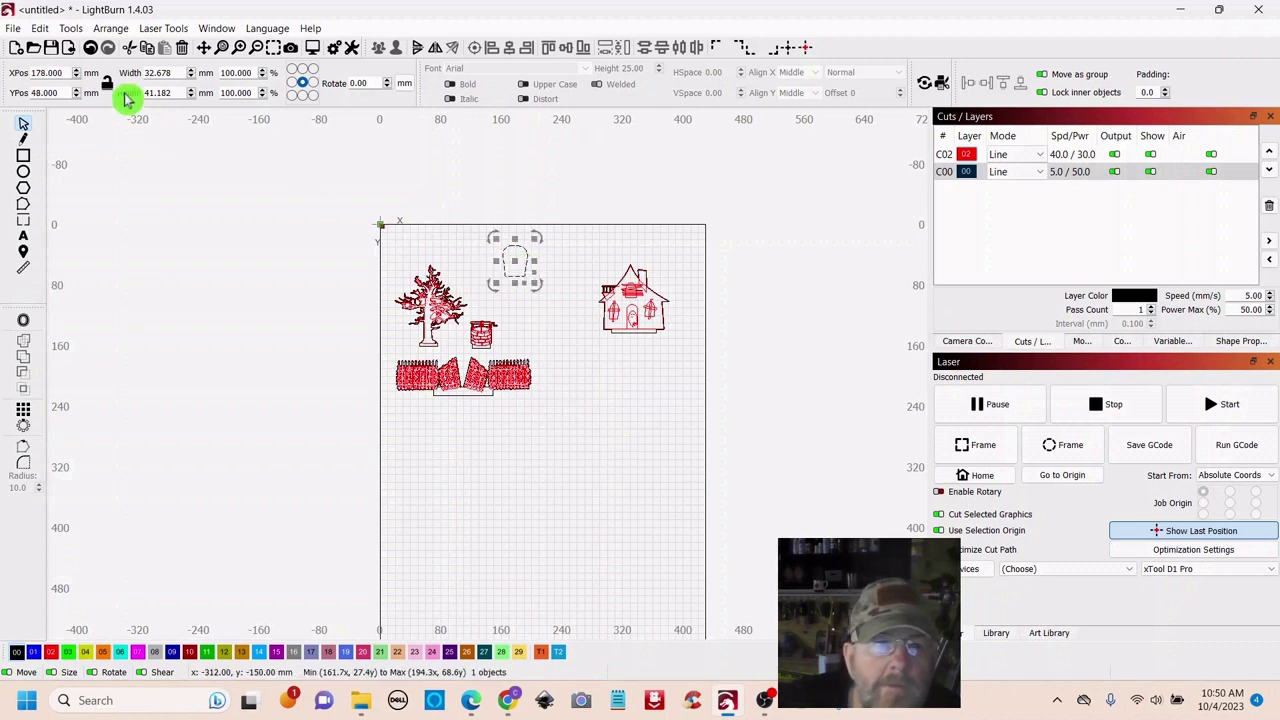
Import 6_tombstone-2.svg, scale it down to about 37 × 67 mm and place it at X 245, Y 41 mm
click(68, 50)
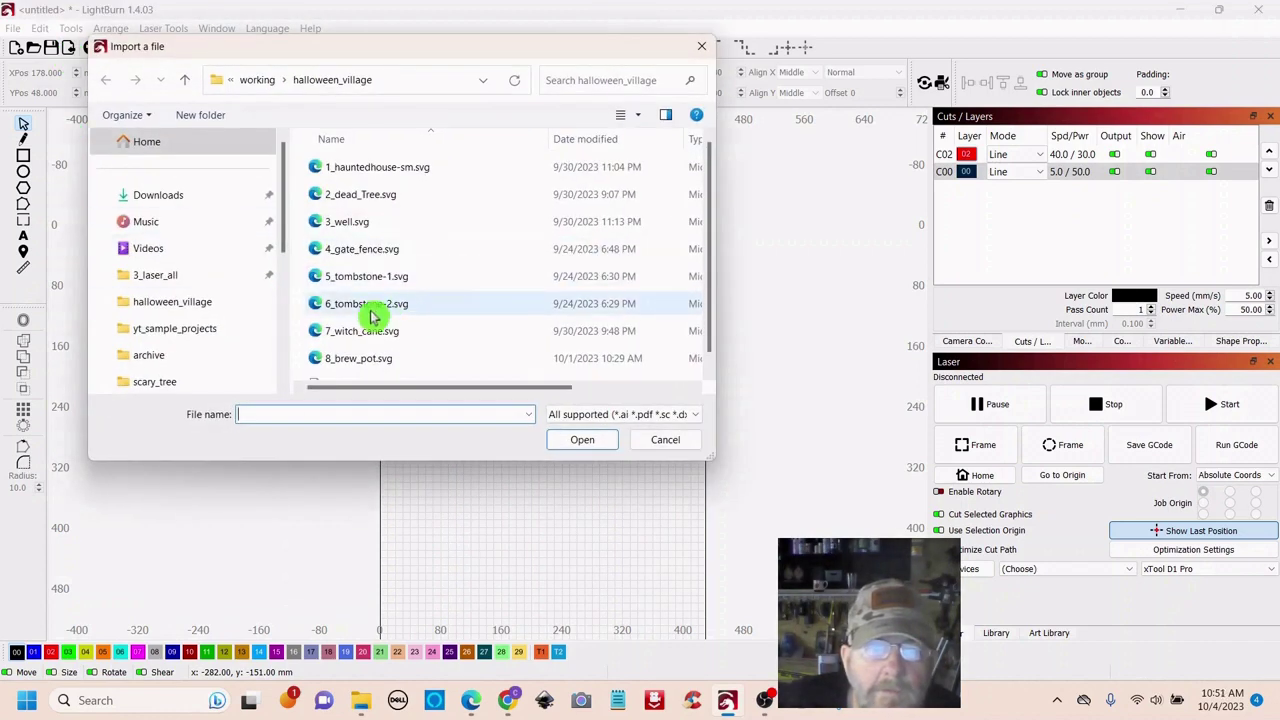
double_click(369, 312)
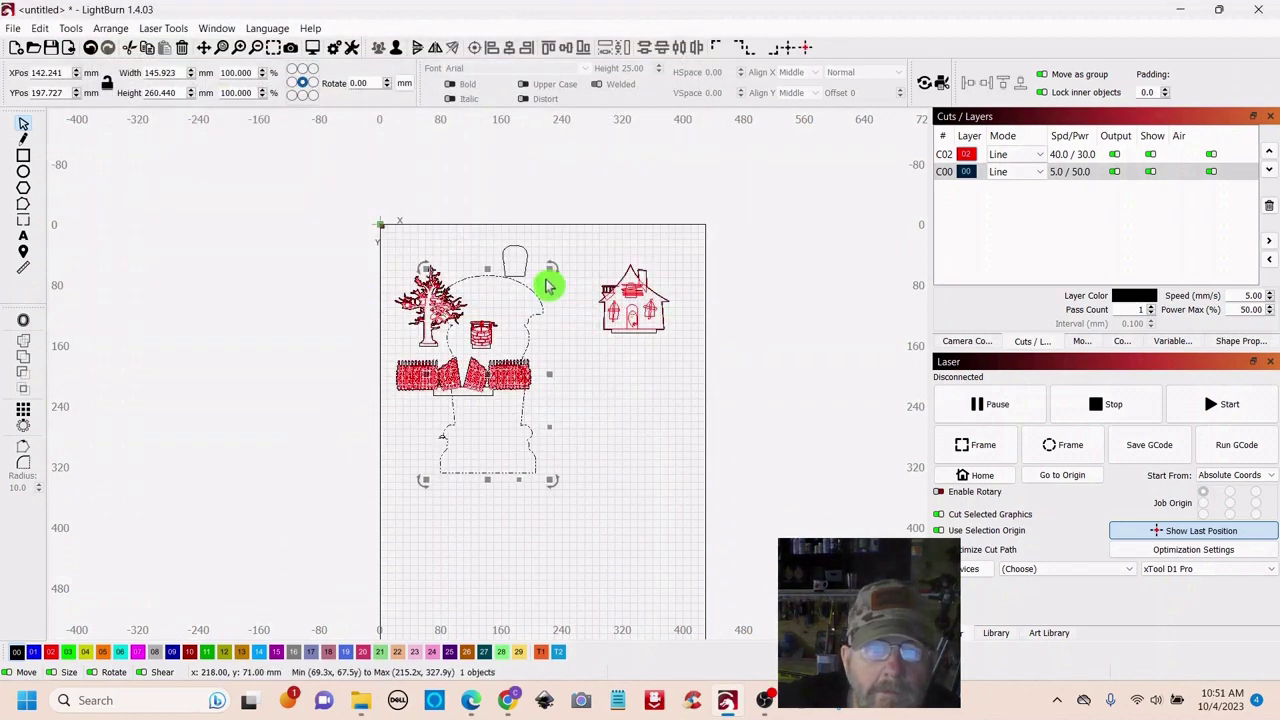
mouse_move(549, 273)
mouse_down()
mouse_move(447, 428)
mouse_move(510, 280)
mouse_move(558, 266)
mouse_up()
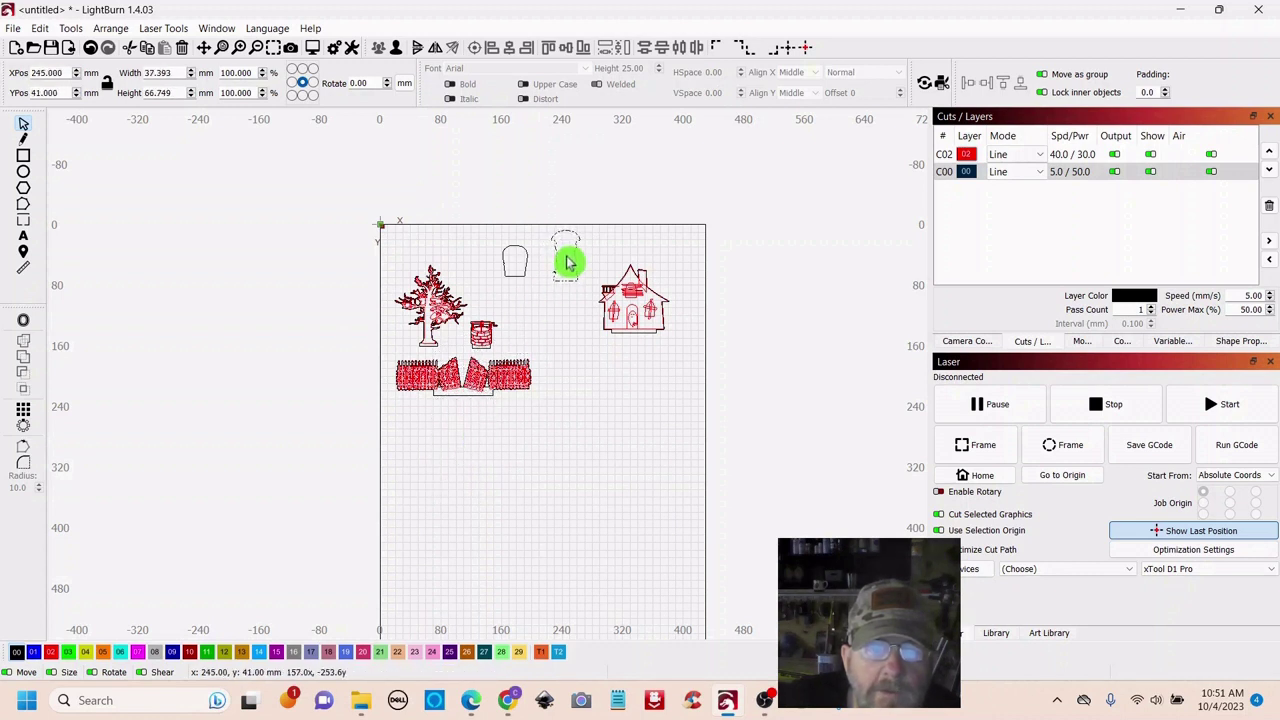
click(566, 262)
Move the small rounded tombstone to X 143, Y 52 mm and duplicate it in place
click(526, 249)
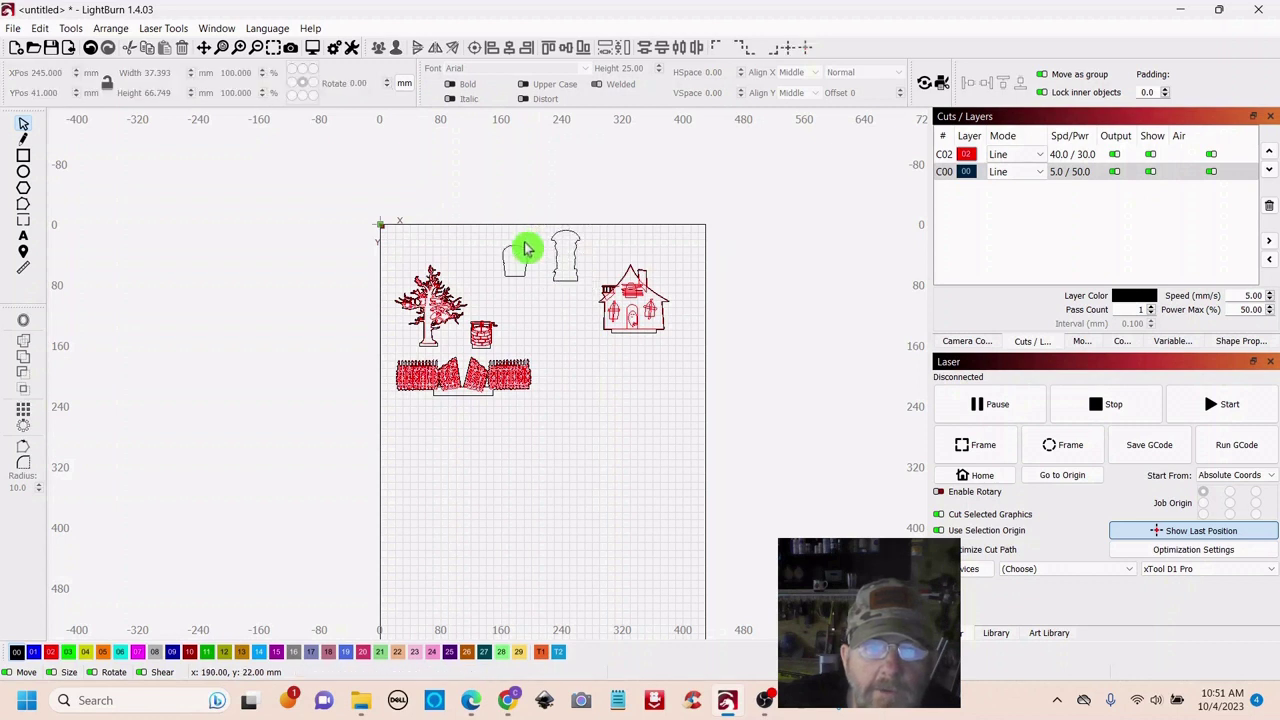
click(509, 269)
drag(516, 262, 490, 270)
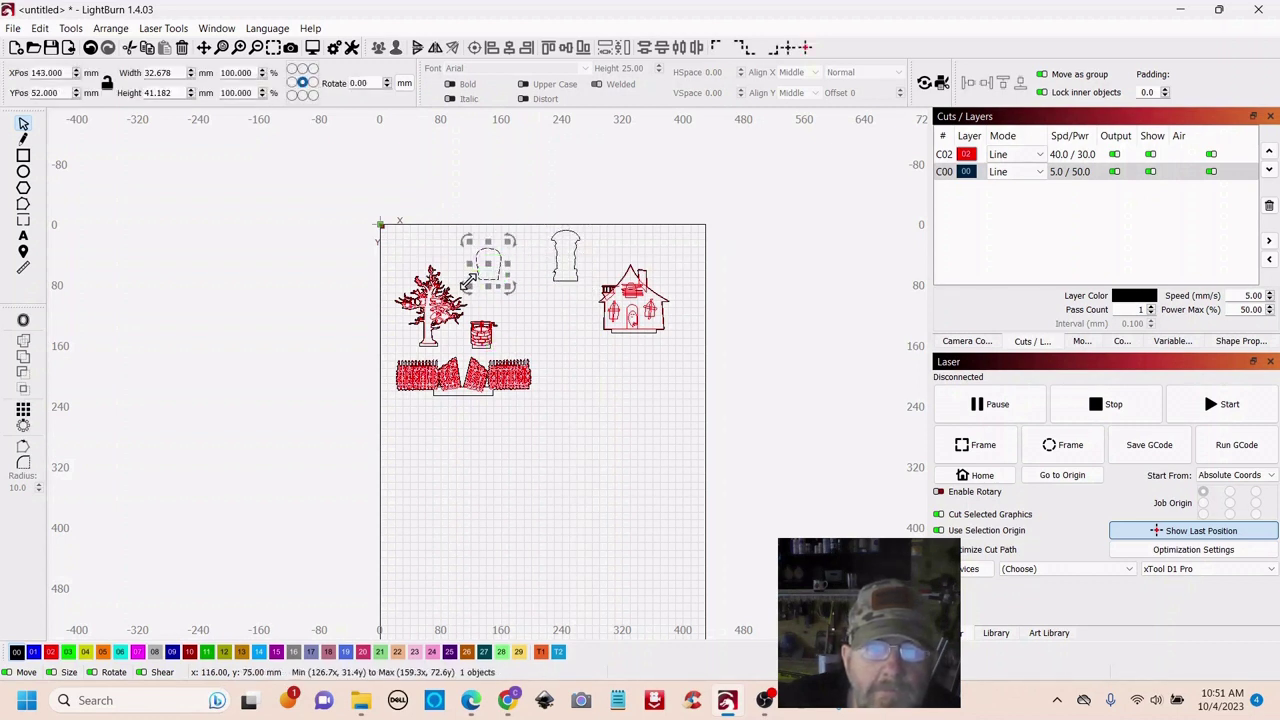
right_click(486, 266)
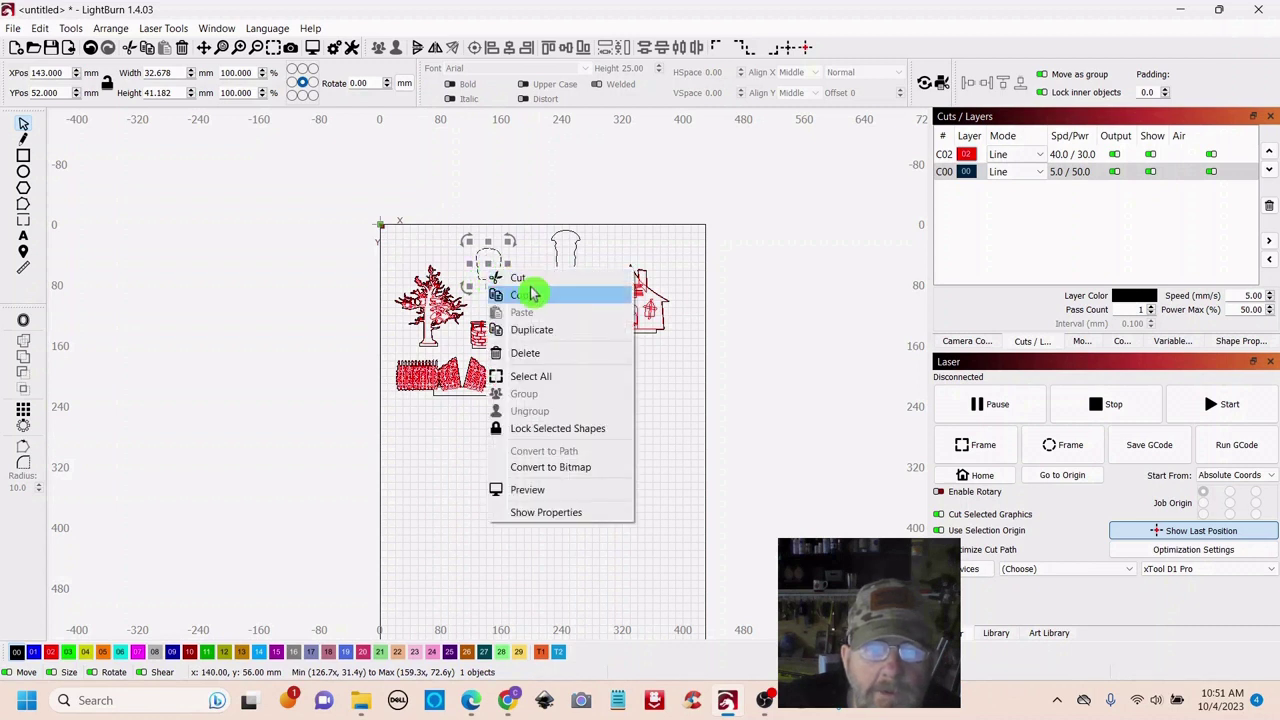
click(531, 330)
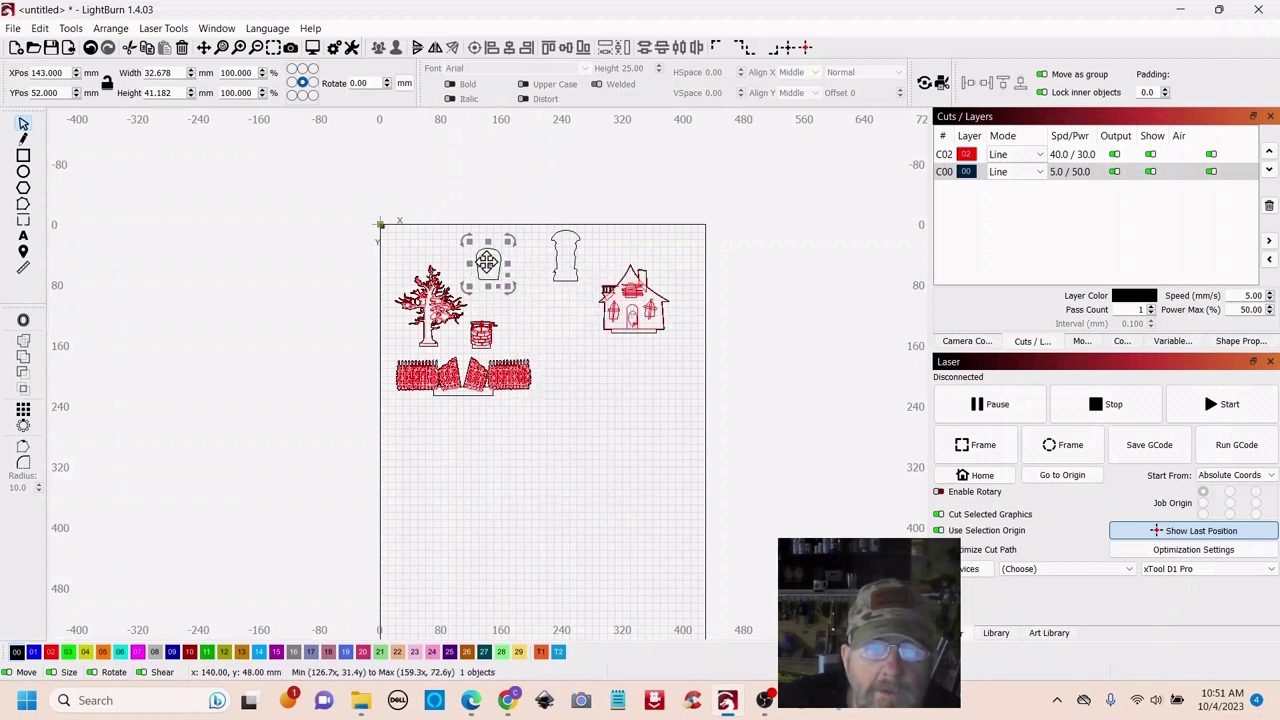
Scale the duplicate rounded tombstone to about 22 × 28 mm at X 193, Y 26 mm, and move the original to X 157, Y 57 mm
drag(486, 261, 530, 251)
click(560, 372)
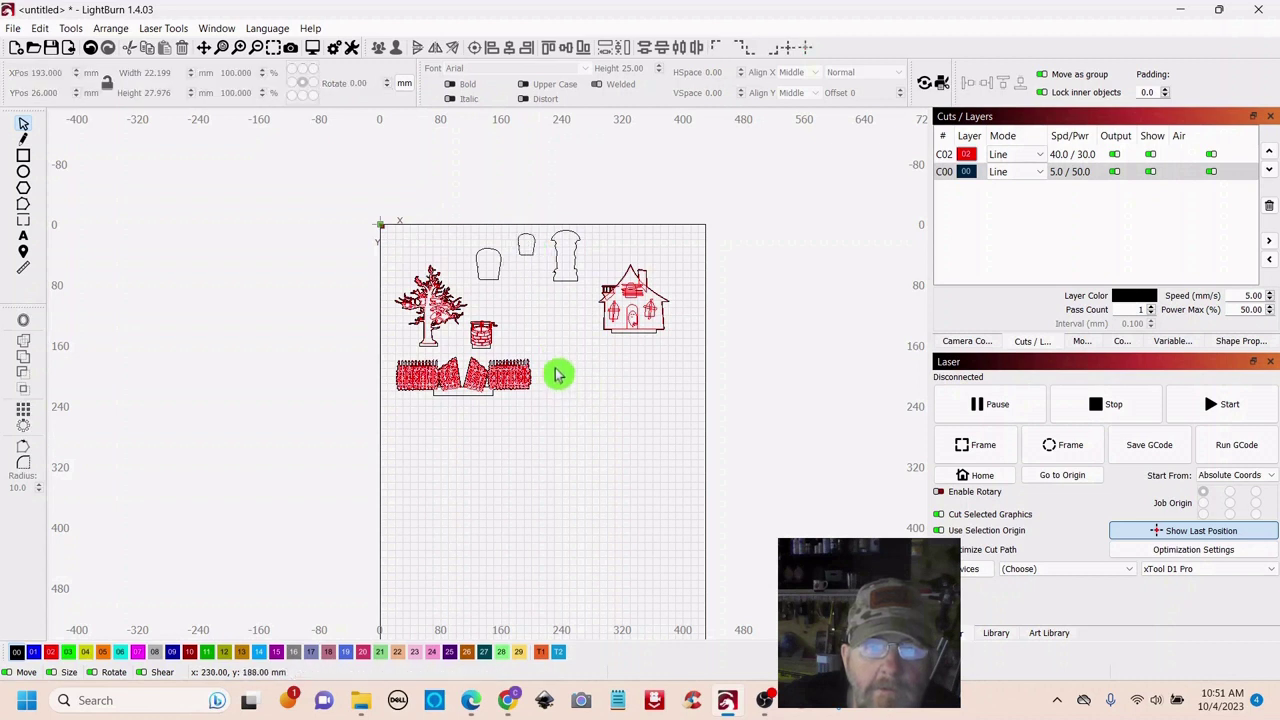
click(489, 264)
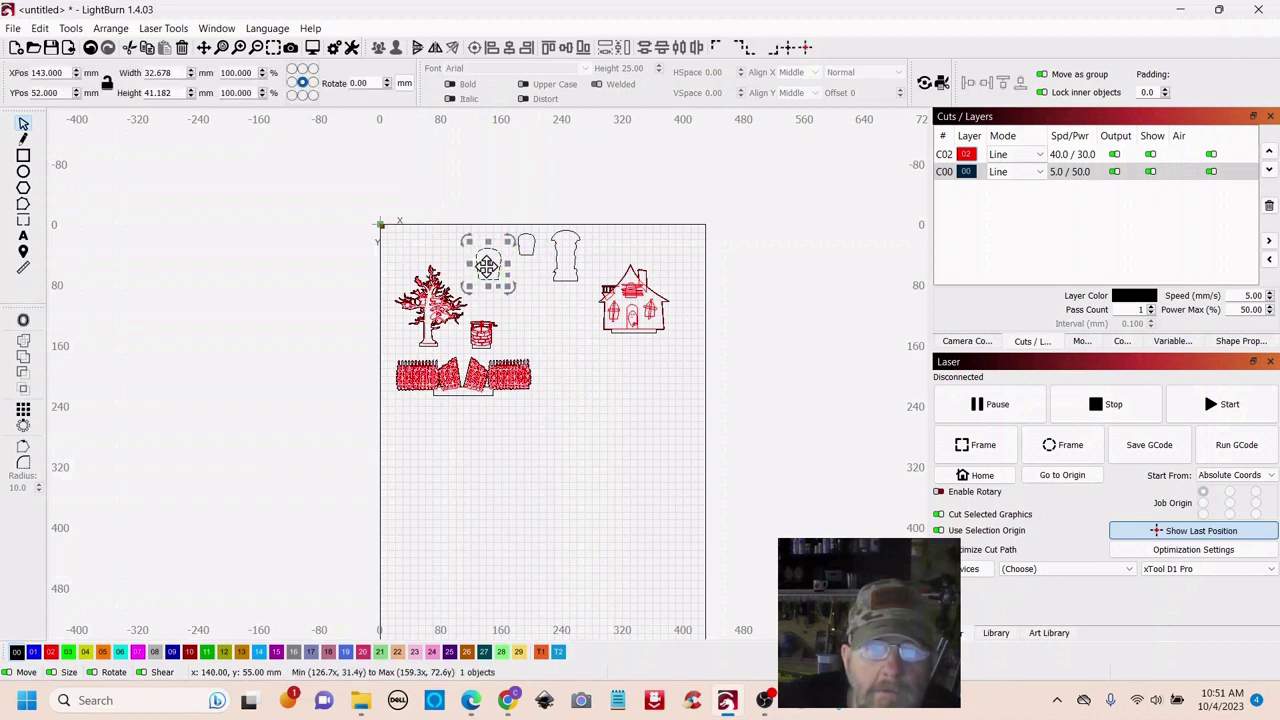
drag(486, 264, 503, 279)
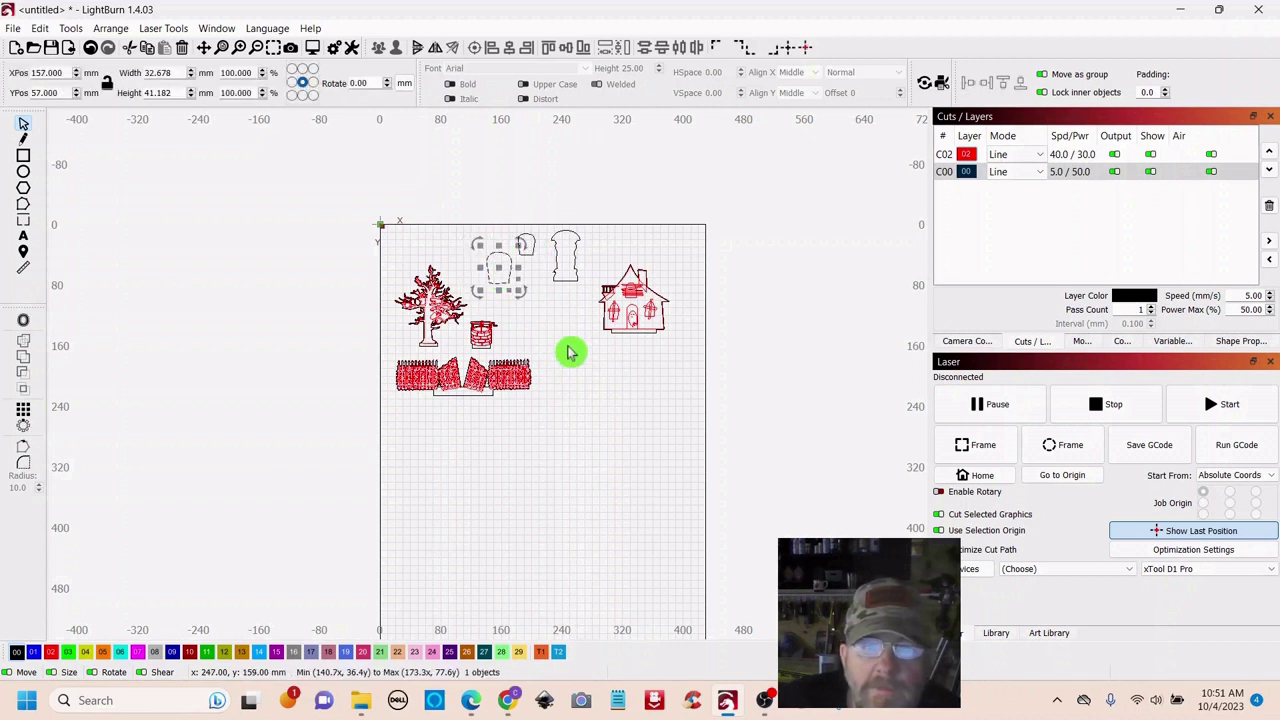
click(571, 351)
Move the tall ornate tombstone to X 236, Y 46 mm, beside the small rounded one
click(590, 270)
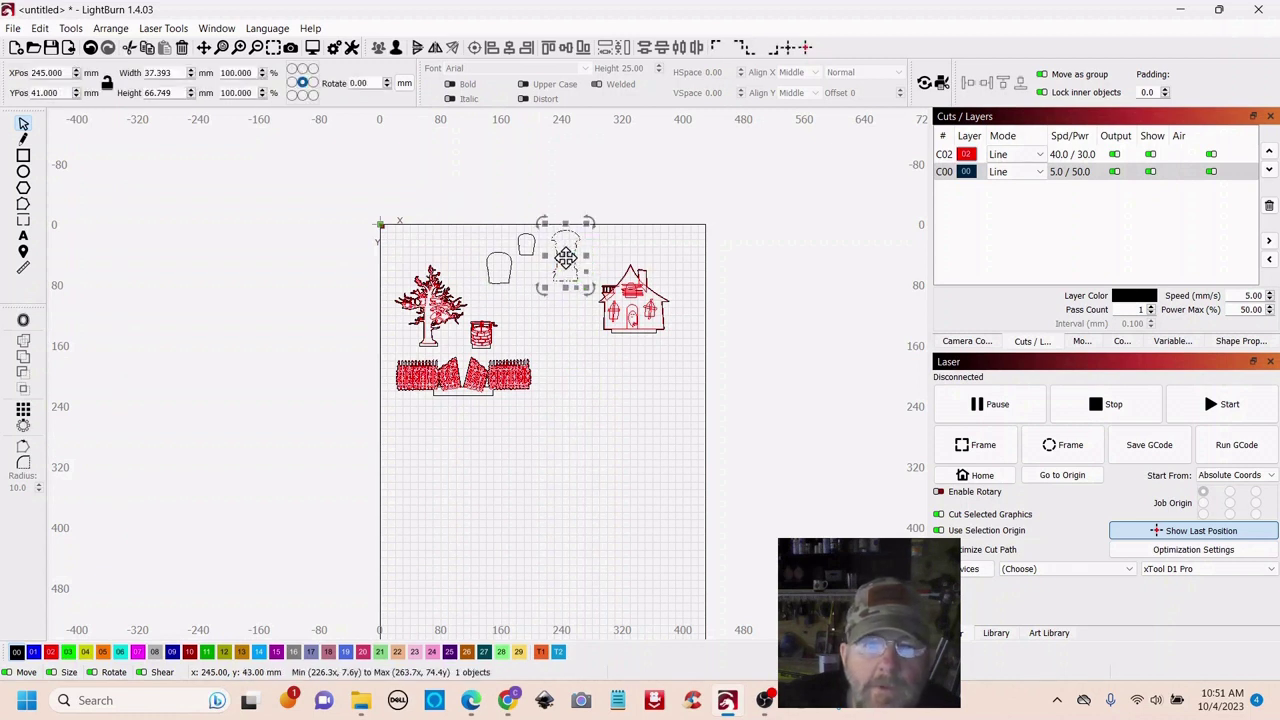
drag(564, 258, 562, 270)
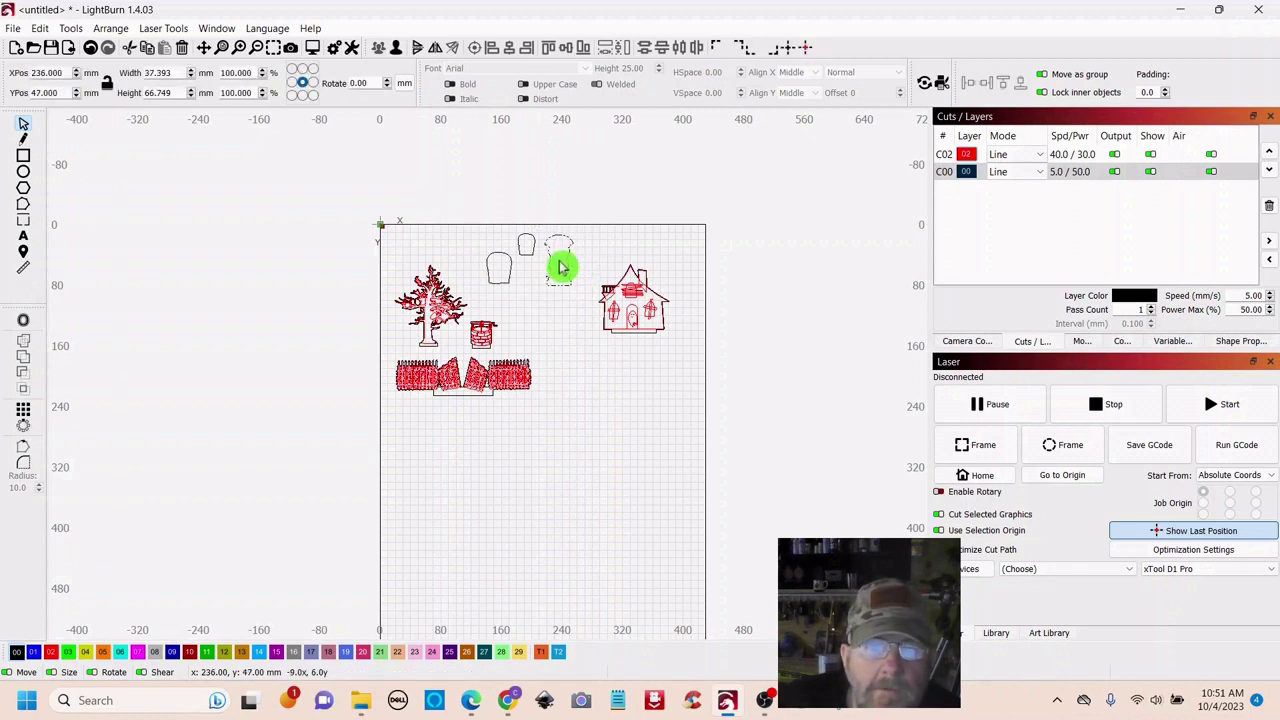
click(593, 418)
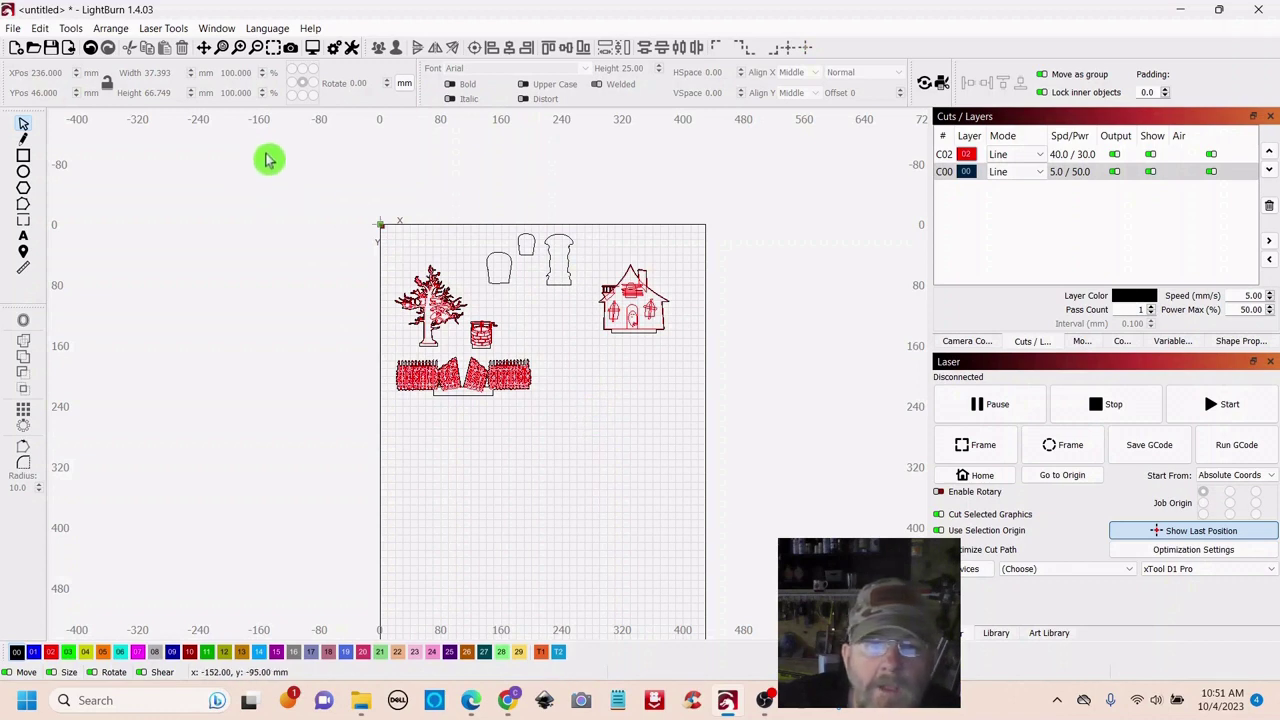
Open the file import and browse the remaining files in the halloween_village folder
click(70, 52)
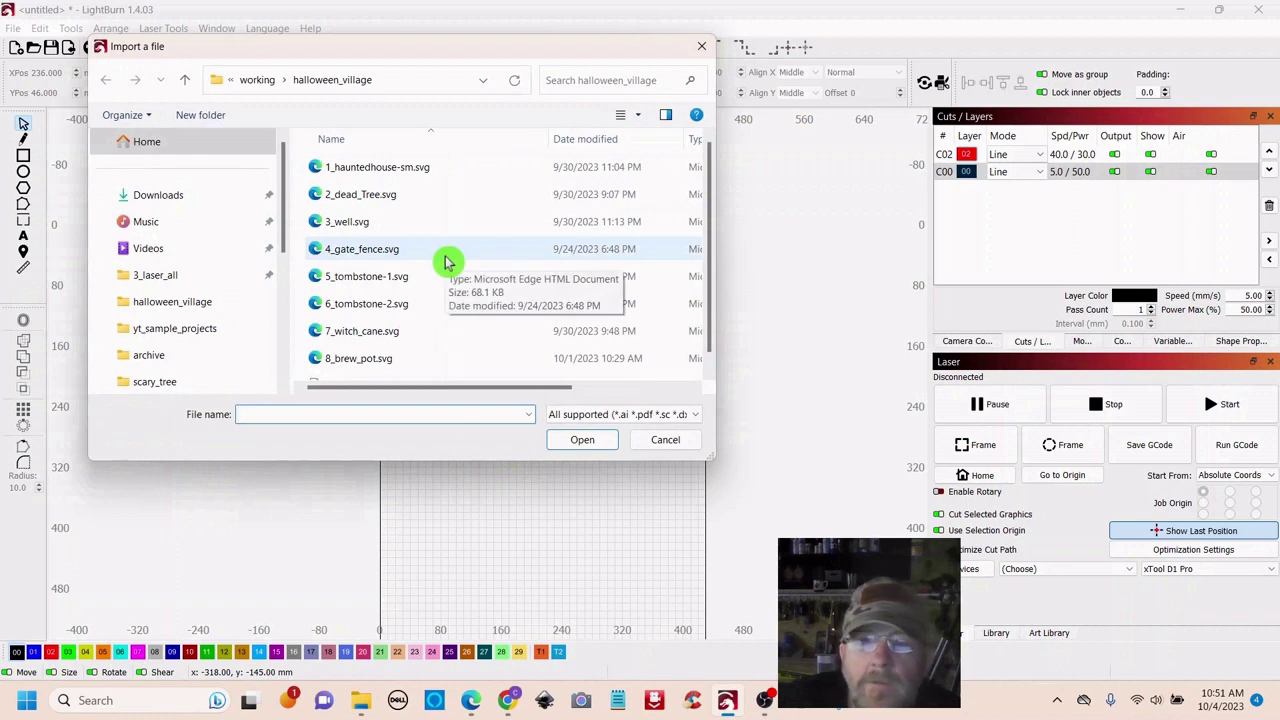
scroll(445, 262, down, 1)
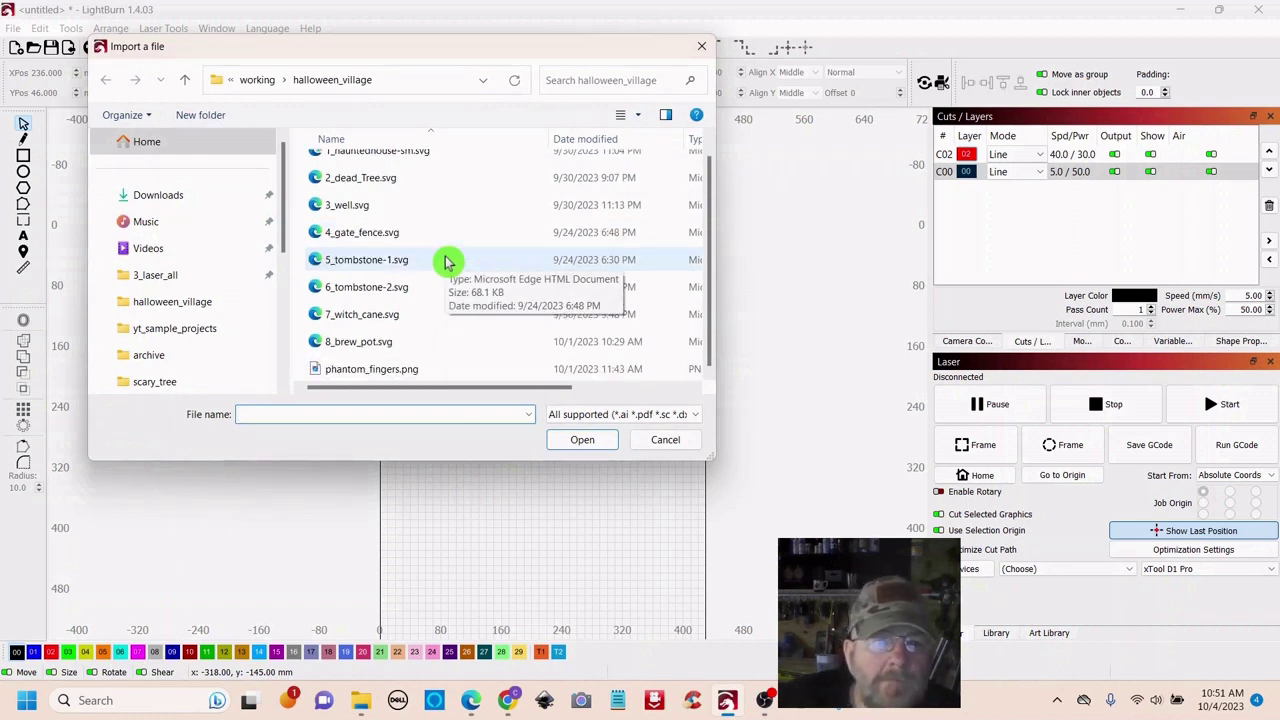
Import 7_witch_cane.svg, shrink it to about 73 × 116 mm and place it below the haunted house
double_click(349, 323)
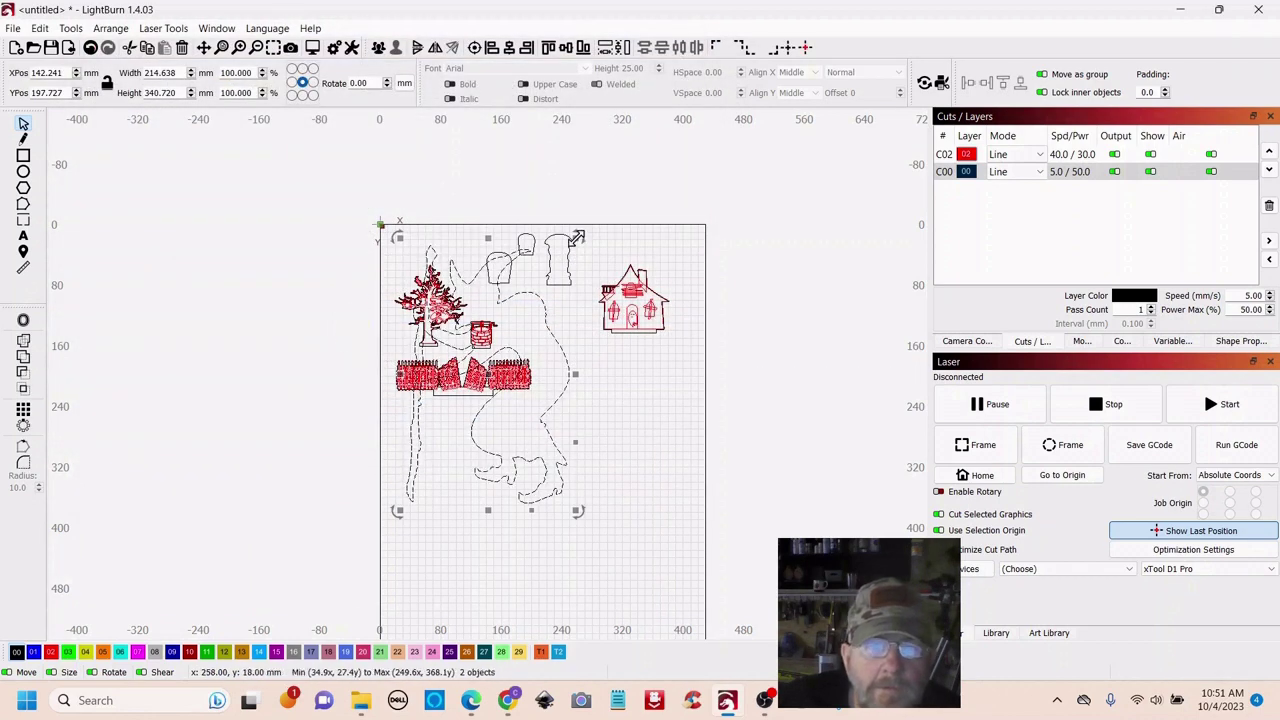
drag(577, 238, 430, 402)
drag(433, 455, 642, 408)
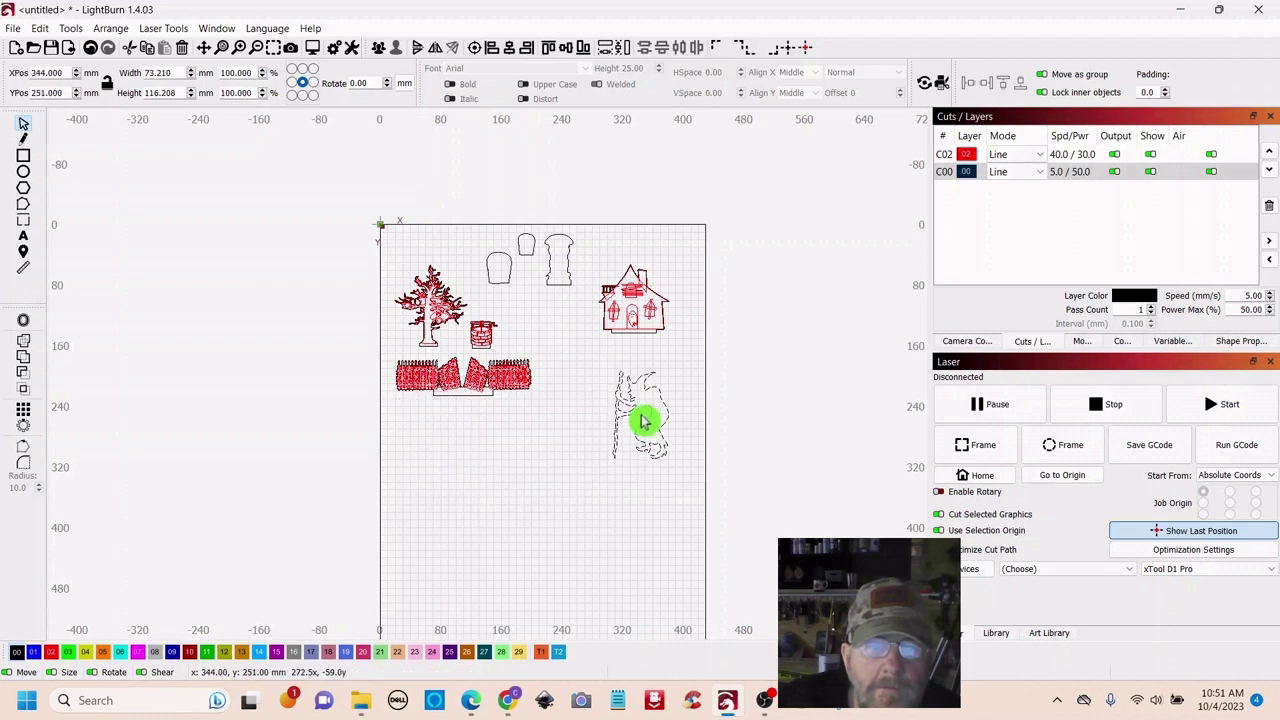
scroll(557, 554, up, 3)
scroll(593, 401, down, 2)
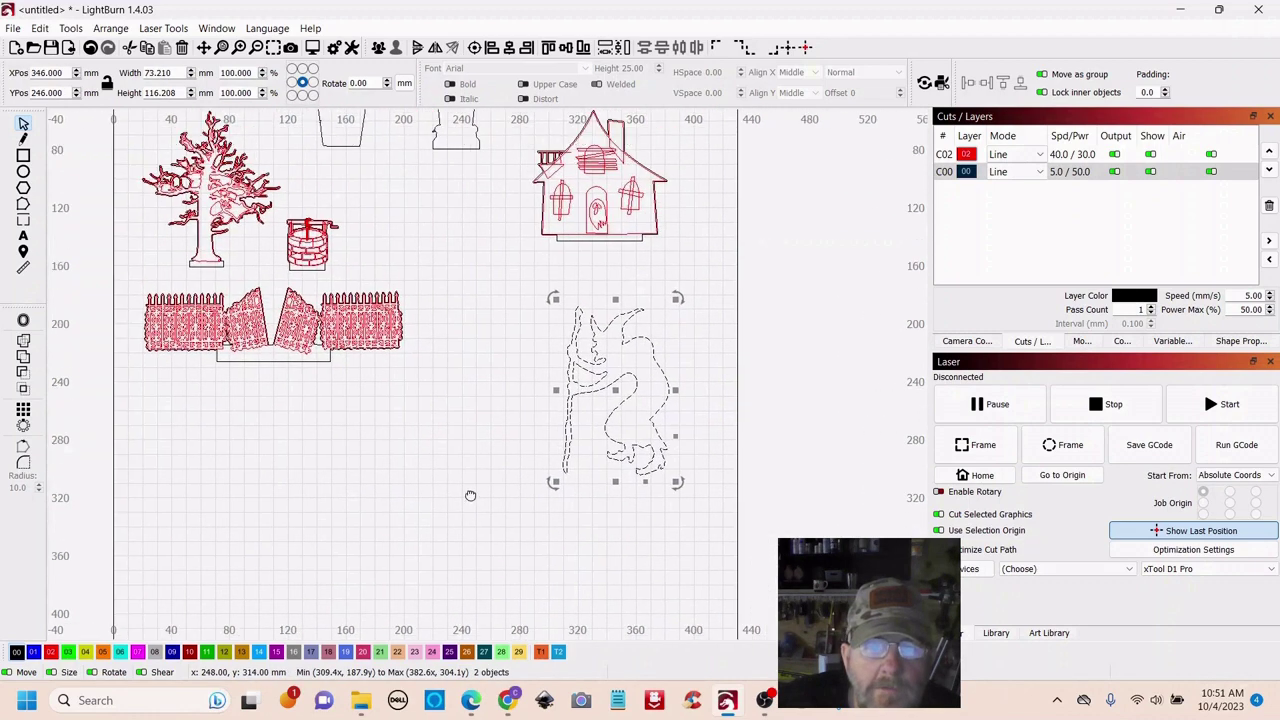
scroll(396, 458, up, 2)
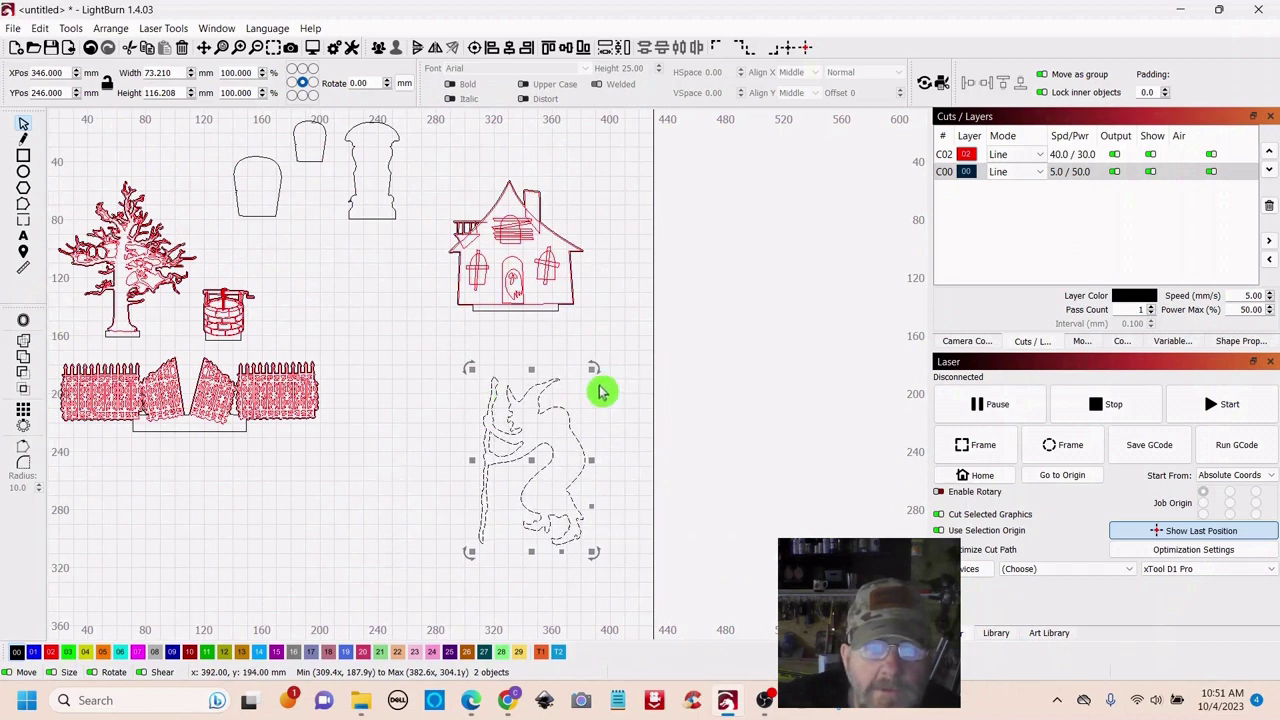
Scale the witch down against the house to about 26 × 41 mm and place it below the house
drag(533, 465, 651, 243)
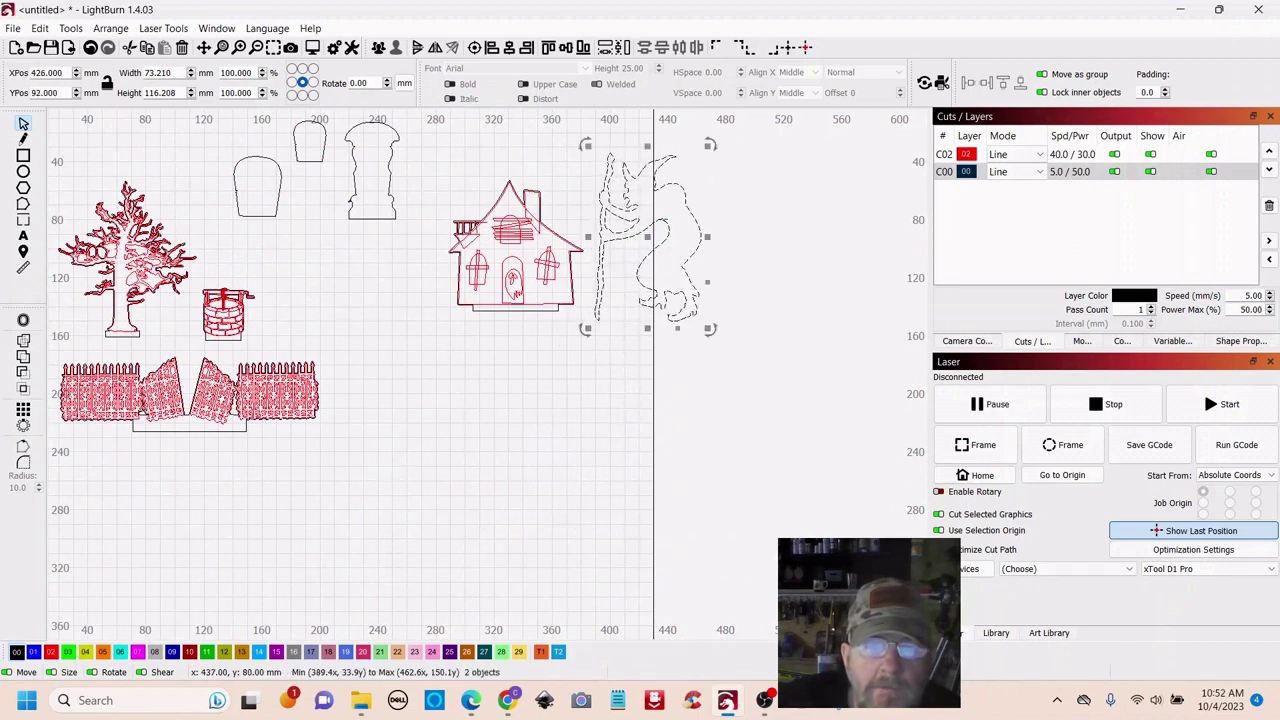
drag(708, 147, 628, 252)
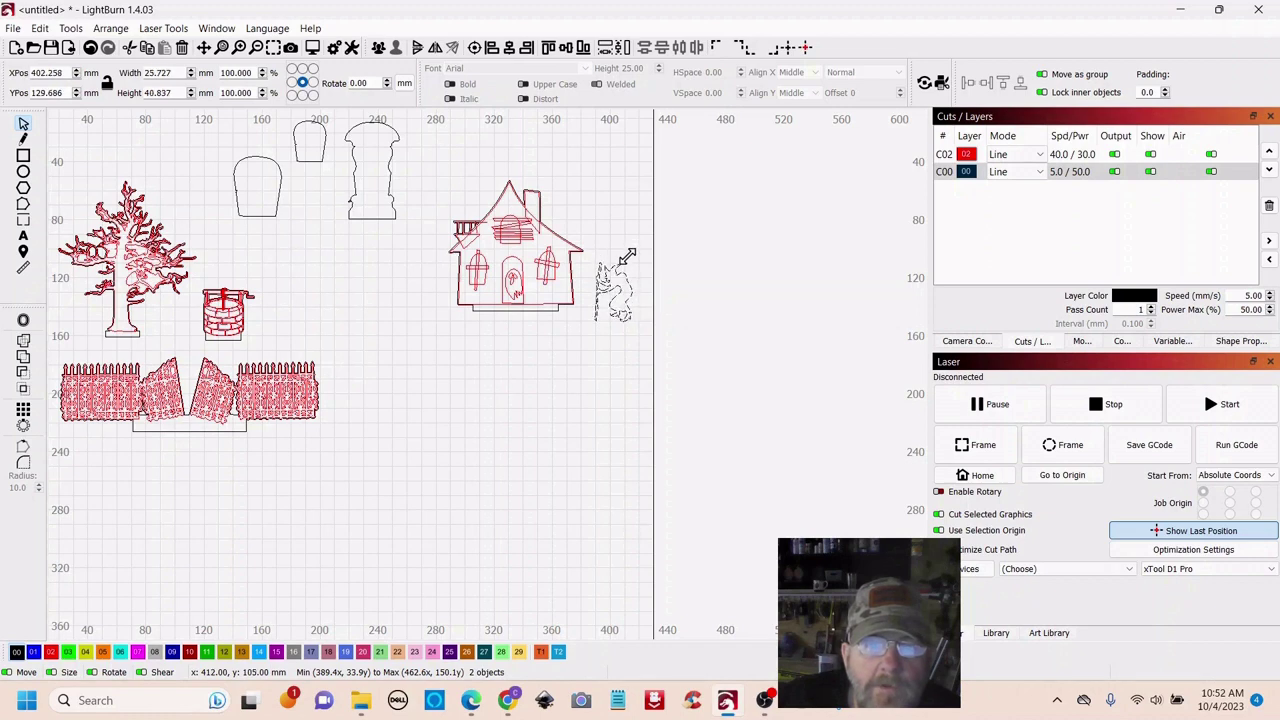
drag(614, 300, 545, 414)
scroll(346, 477, up, 5)
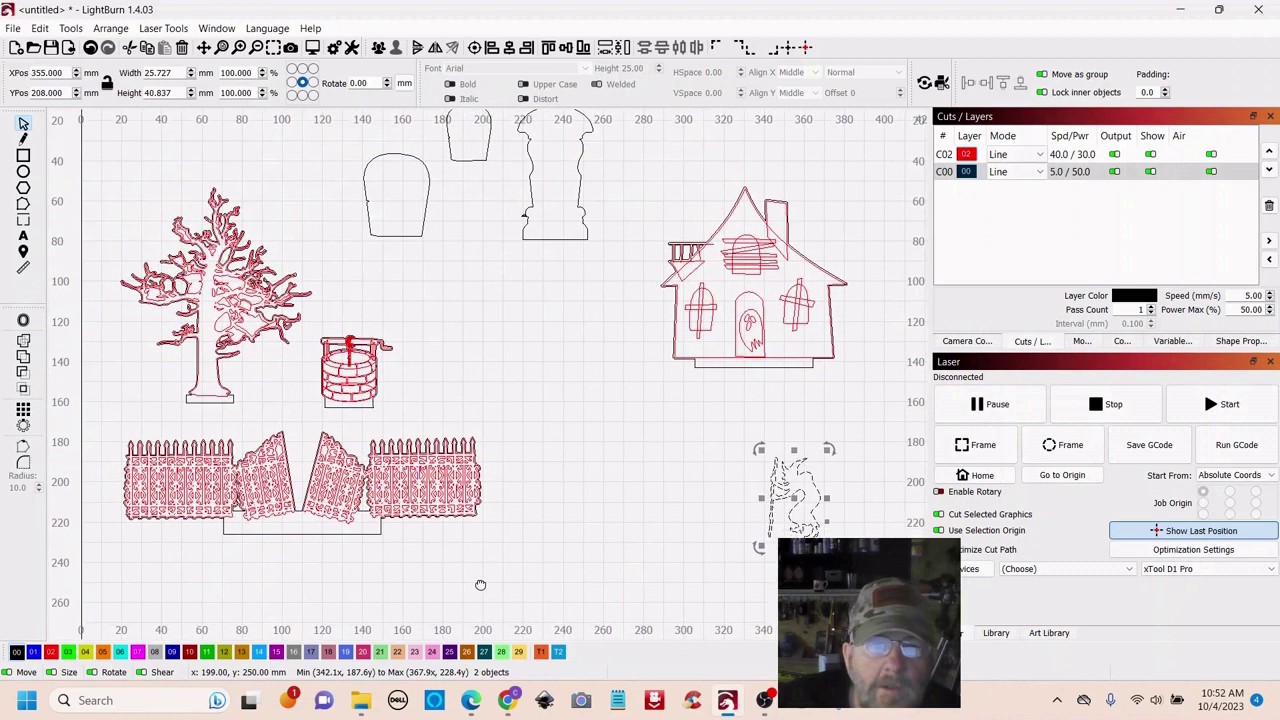
scroll(566, 437, down, 5)
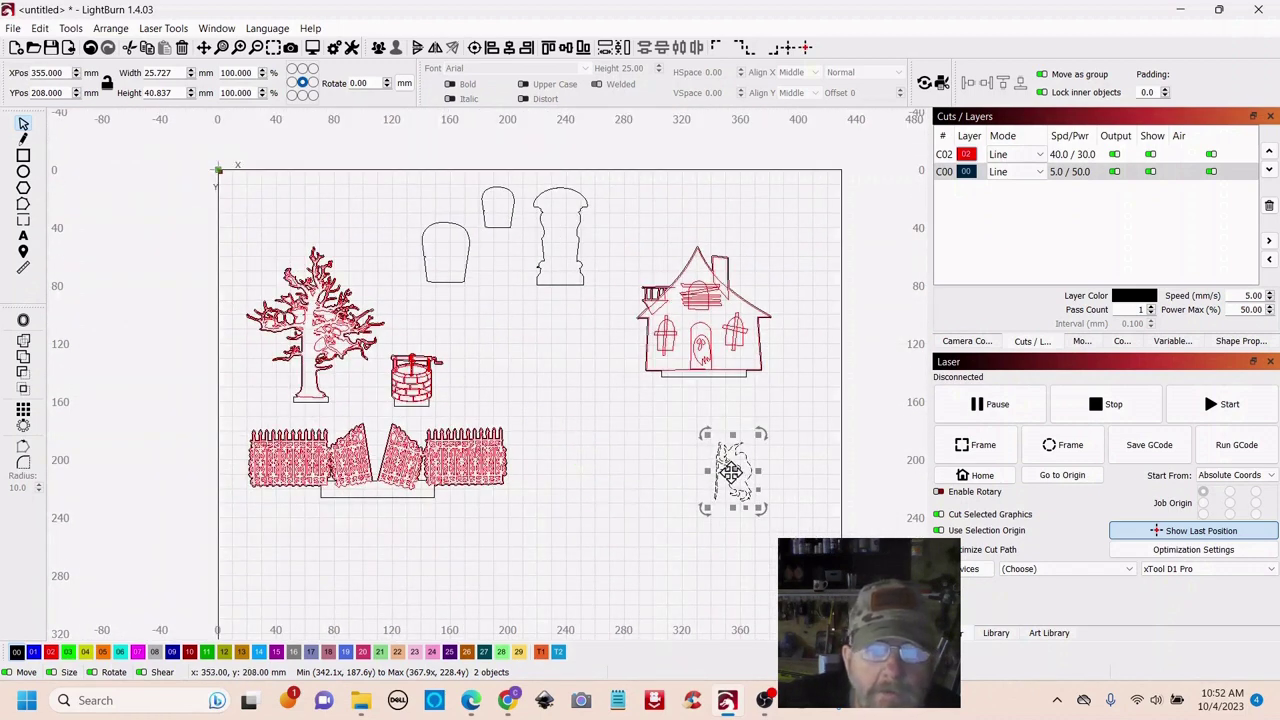
Place the witch beside the well for comparison and shrink the well to about 28 × 28 mm
drag(731, 472, 488, 372)
click(400, 323)
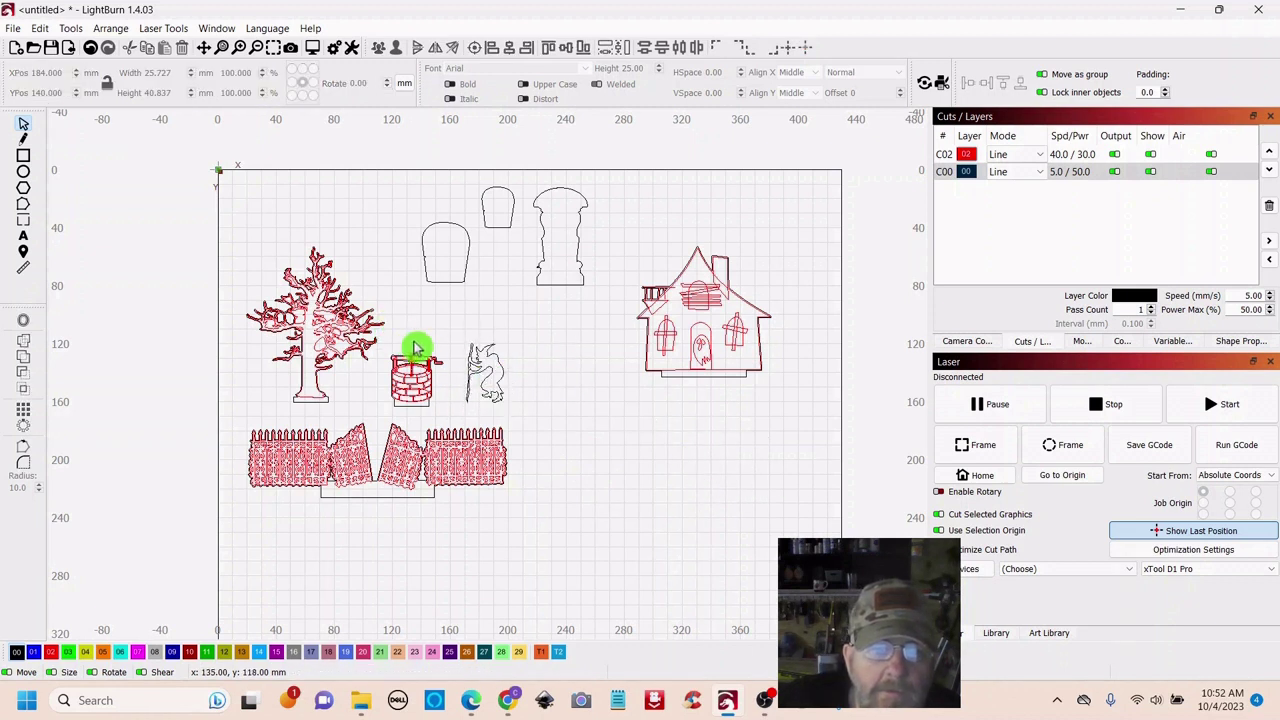
click(414, 380)
drag(448, 348, 418, 384)
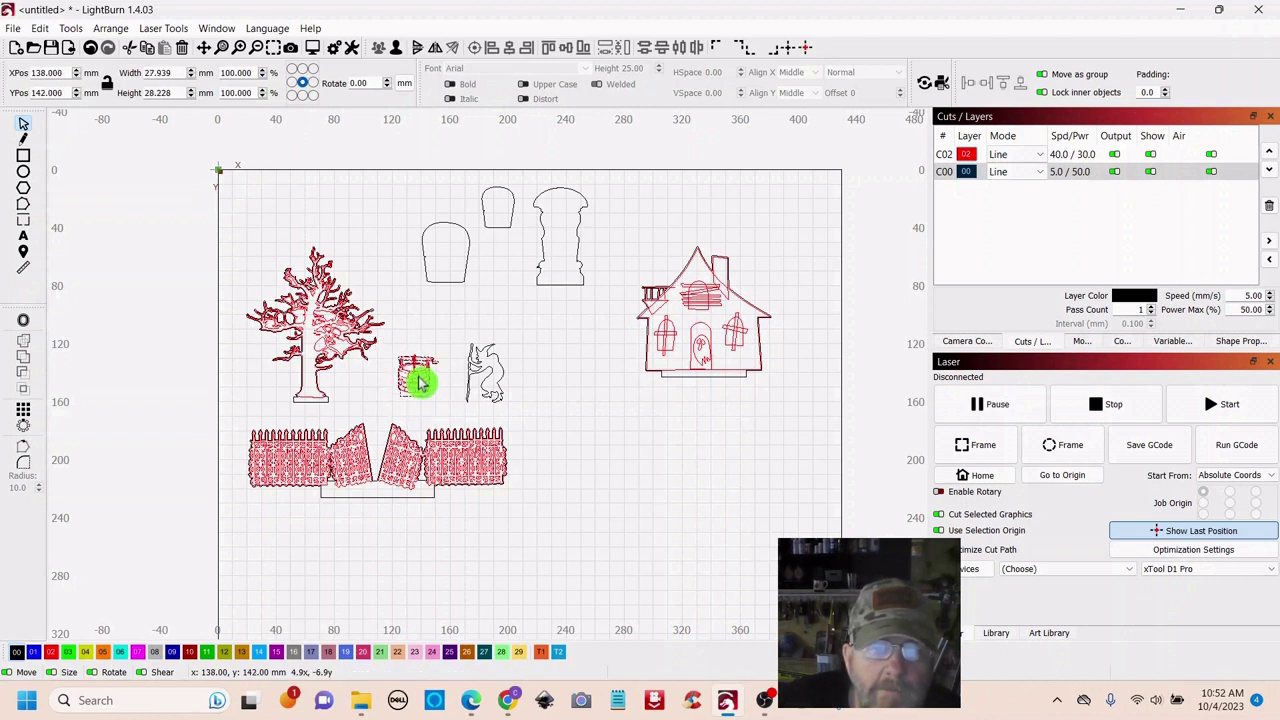
Move the witch farther from the well and shrink the gate fence to about 144 × 42 mm
drag(527, 331, 540, 366)
click(546, 466)
drag(514, 423, 466, 437)
click(651, 523)
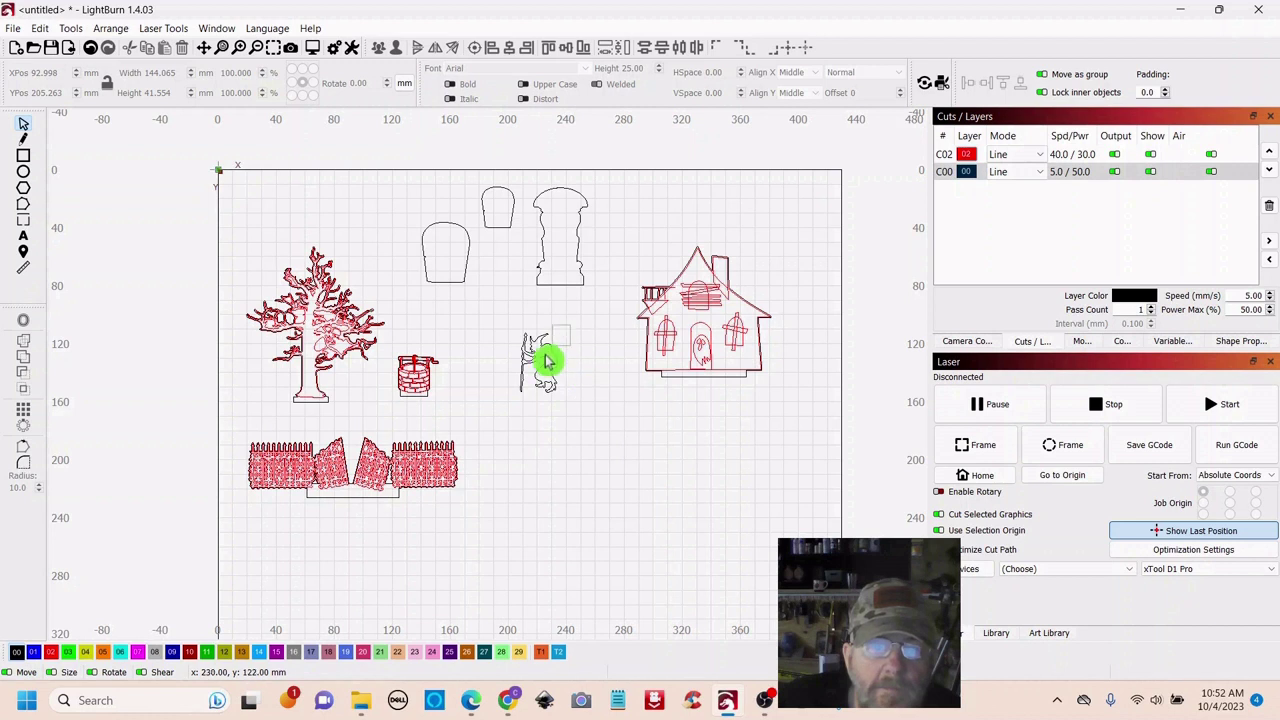
Move the witch up beside the tall tombstone, at about X 292, Y 46 mm, to compare their sizes
click(536, 385)
drag(537, 362, 519, 400)
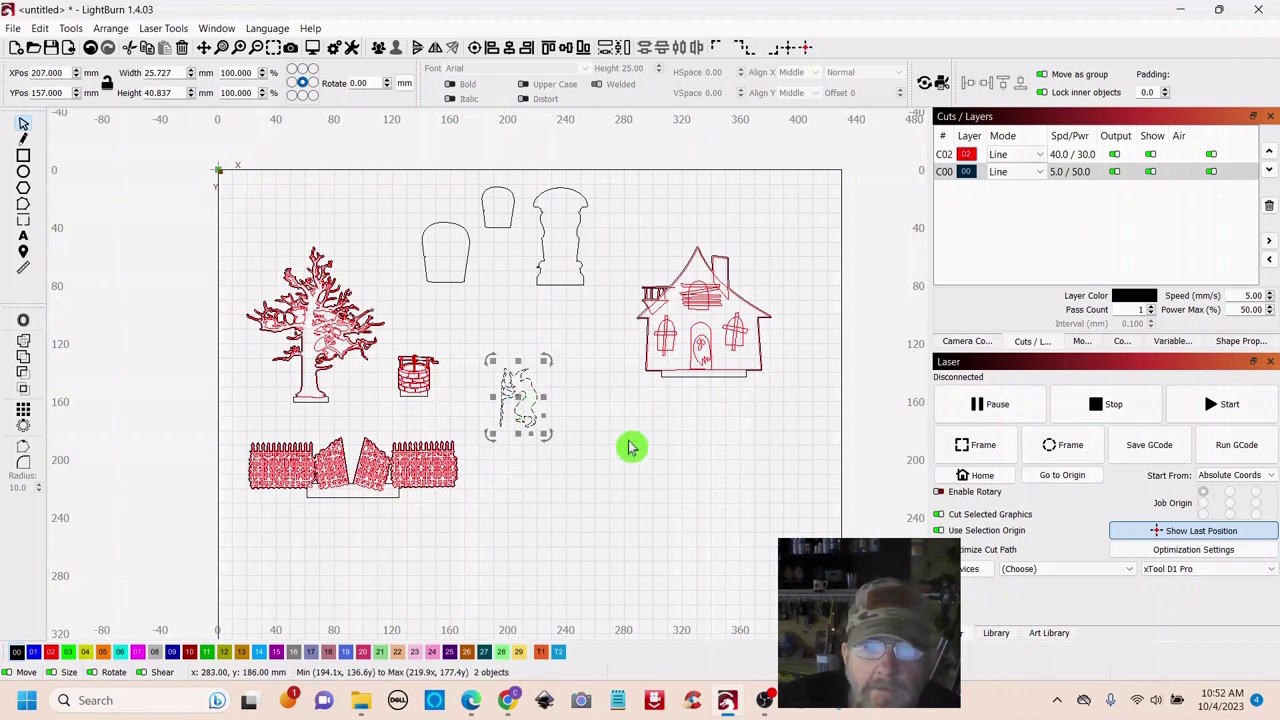
scroll(630, 447, up, 1)
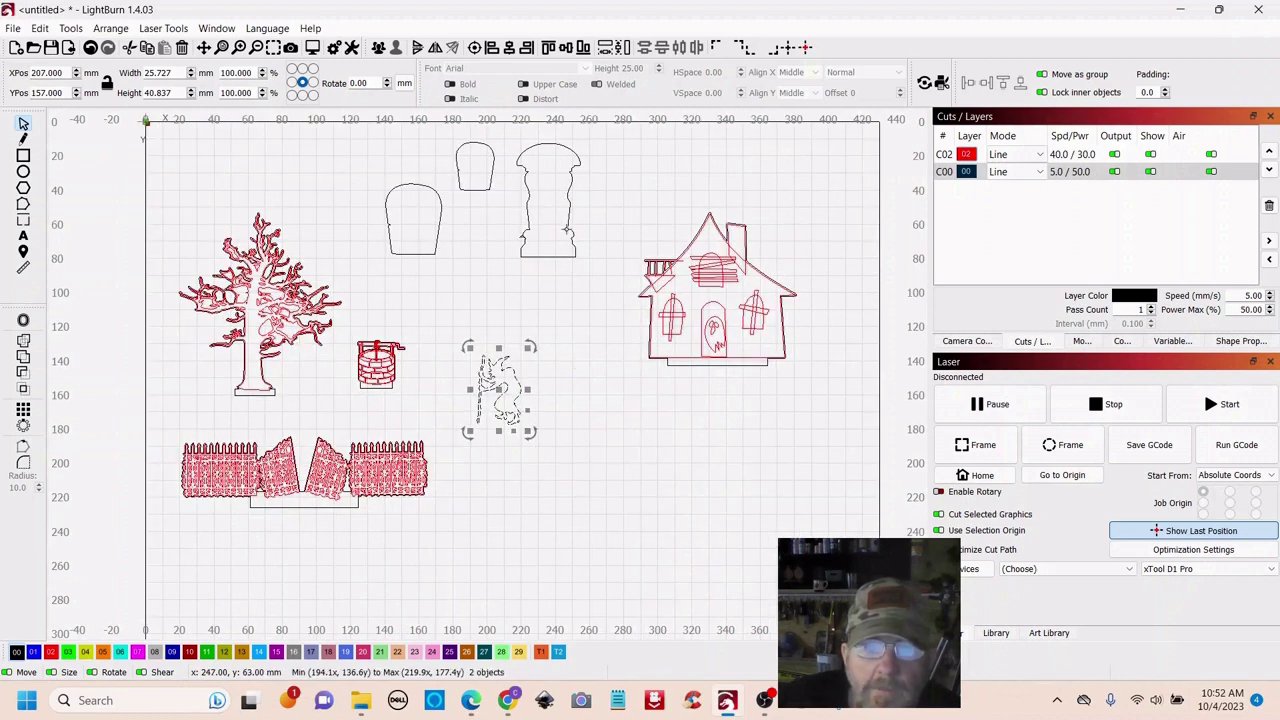
drag(501, 388, 651, 206)
click(557, 271)
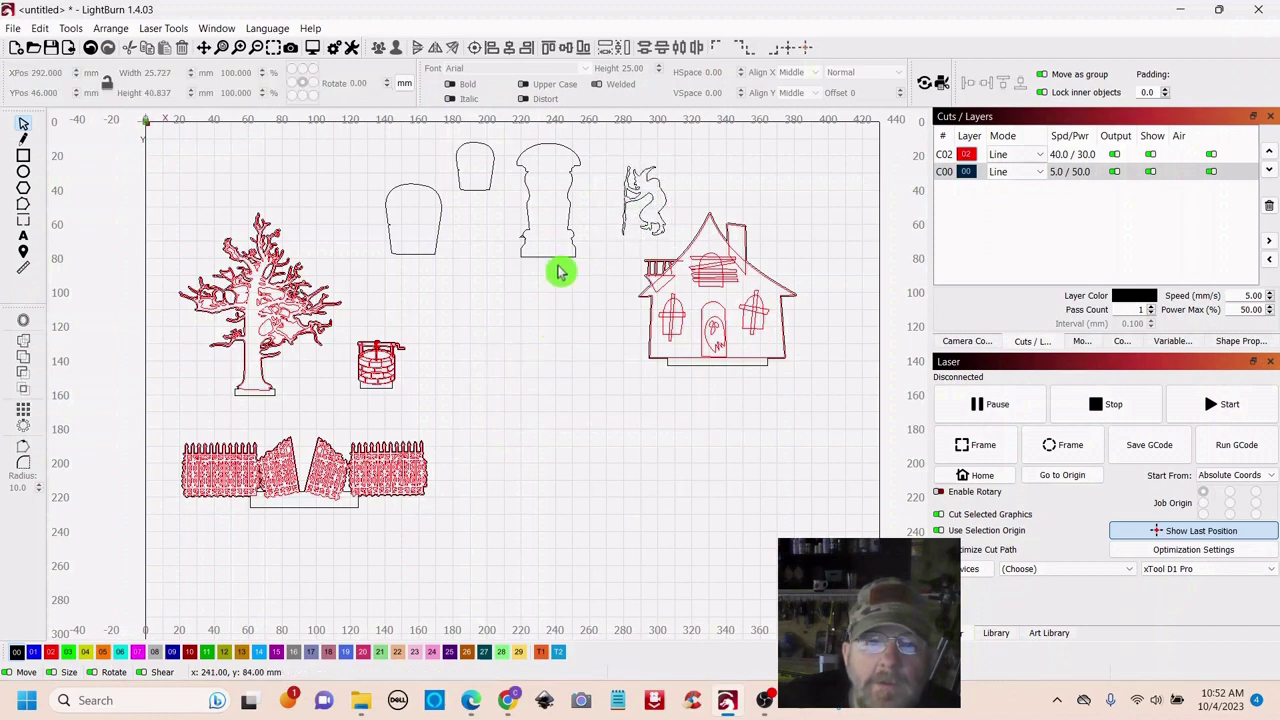
Shrink the three tombstones together to about 41 mm overall width, keeping them above the tree and well
drag(588, 131, 381, 284)
drag(585, 140, 386, 214)
click(511, 269)
Move the witch to clear space at about X 247, Y 182 mm and offset it outward by 0.50 mm, outer shapes only
drag(679, 152, 601, 244)
drag(647, 200, 569, 432)
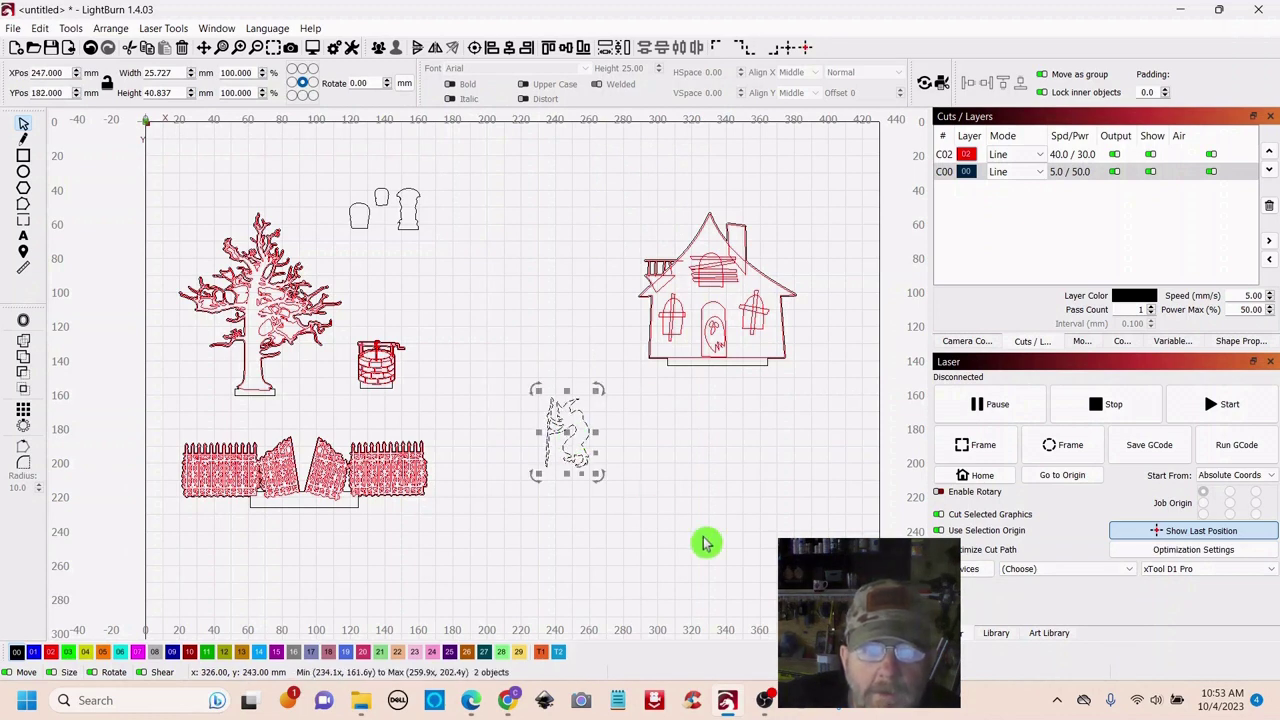
click(23, 325)
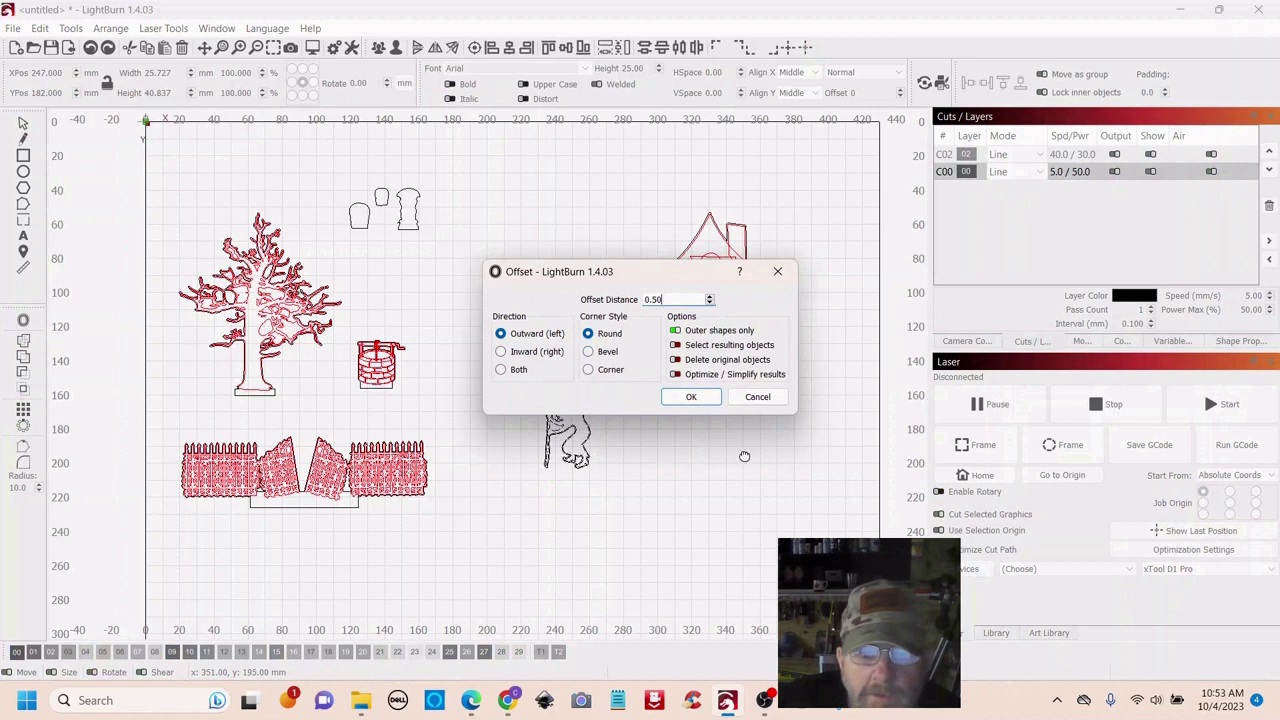
click(687, 400)
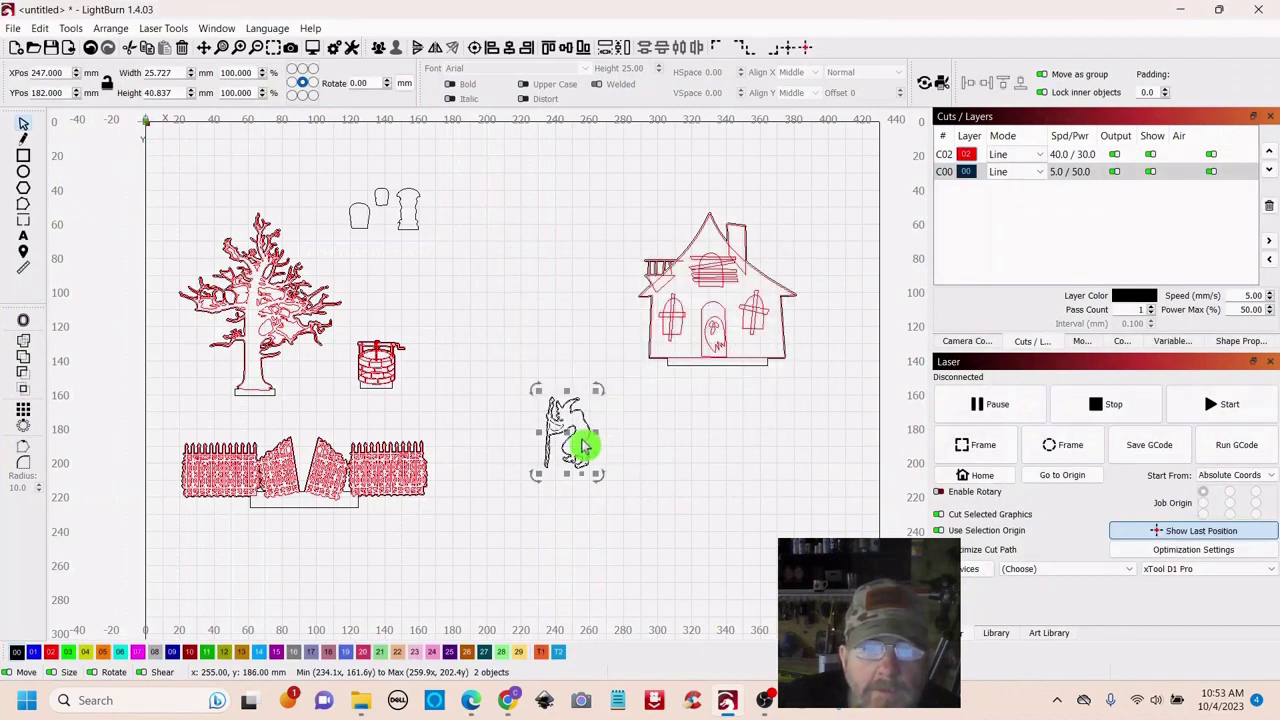
Move the original witch off its offset outline to below the house and assign it to red layer 02
drag(568, 435, 716, 433)
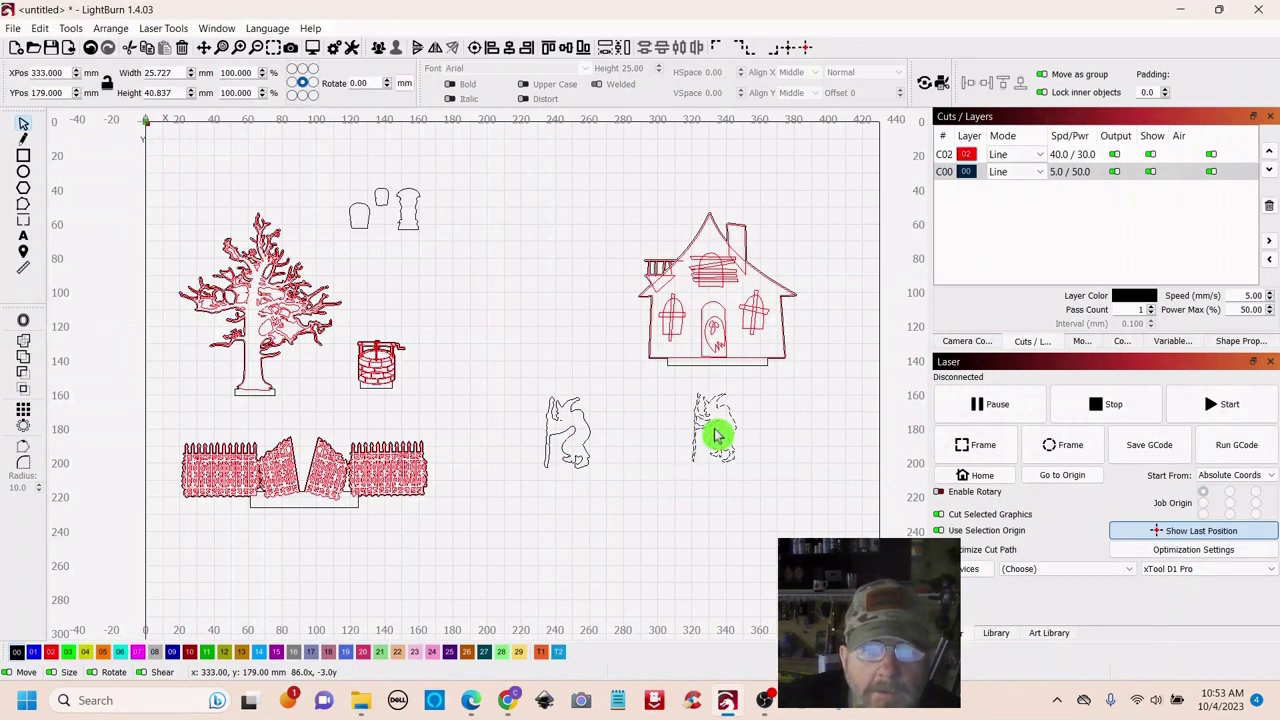
click(51, 654)
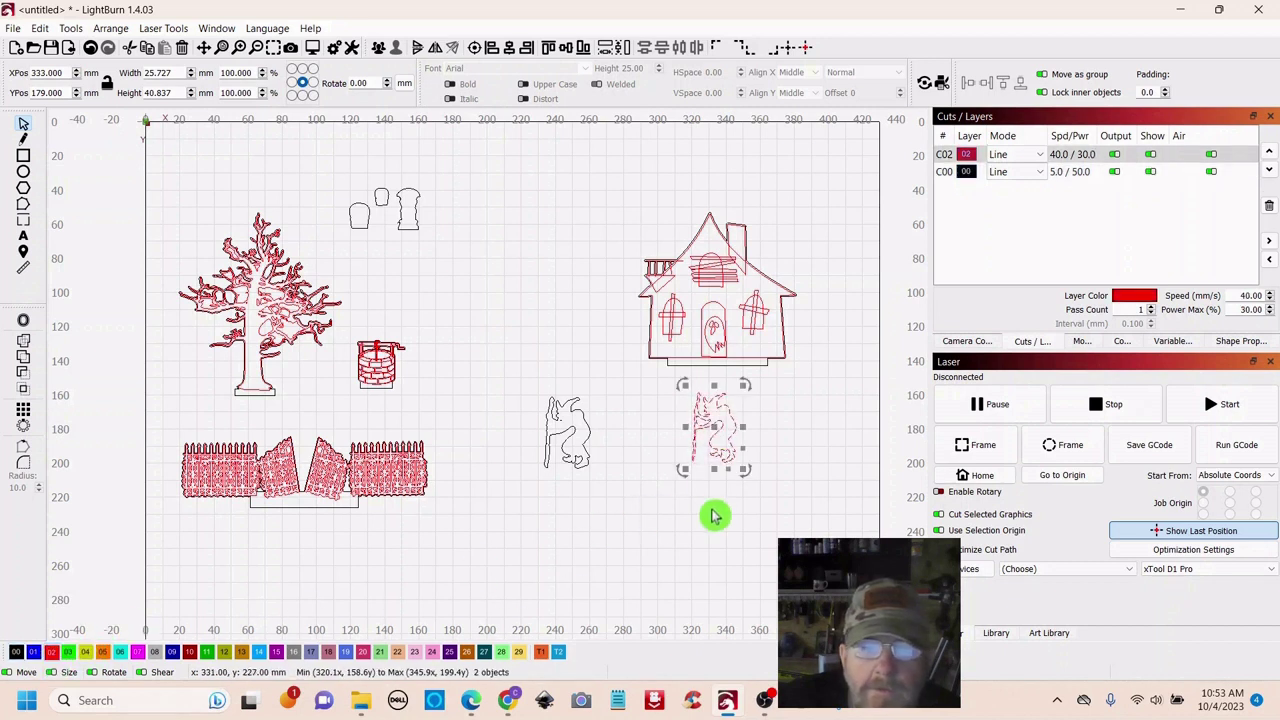
click(714, 521)
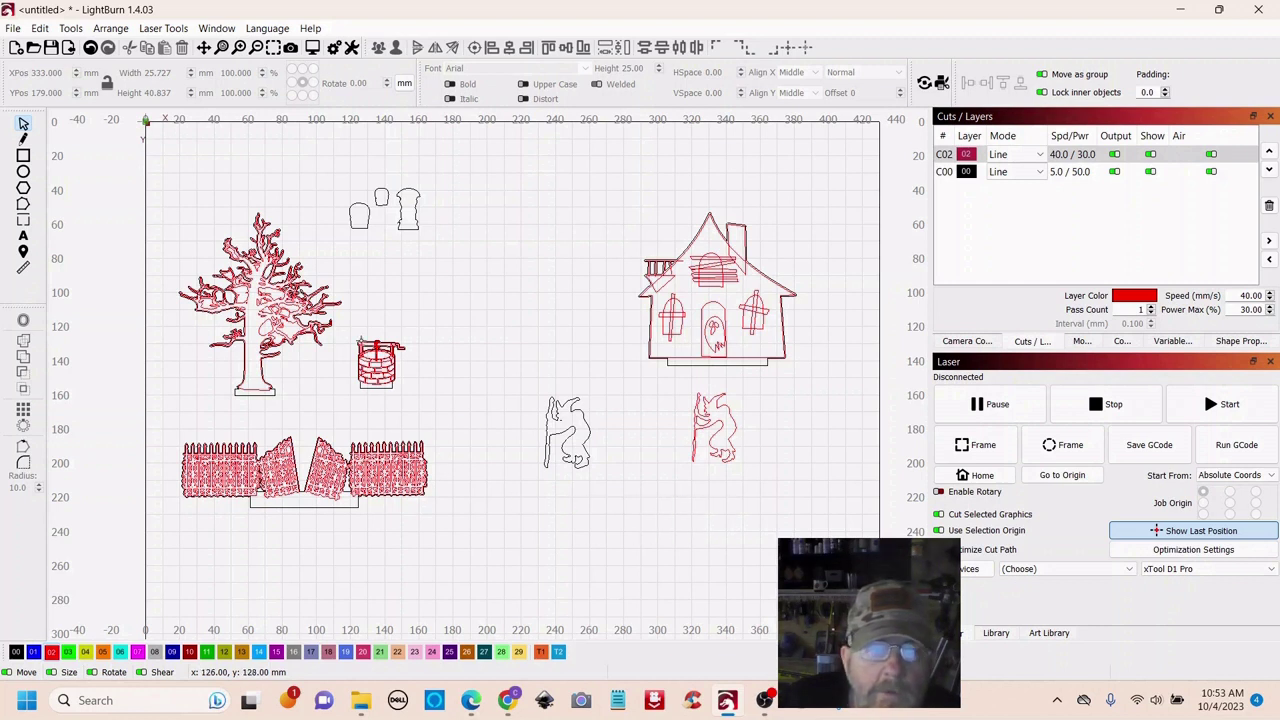
click(23, 157)
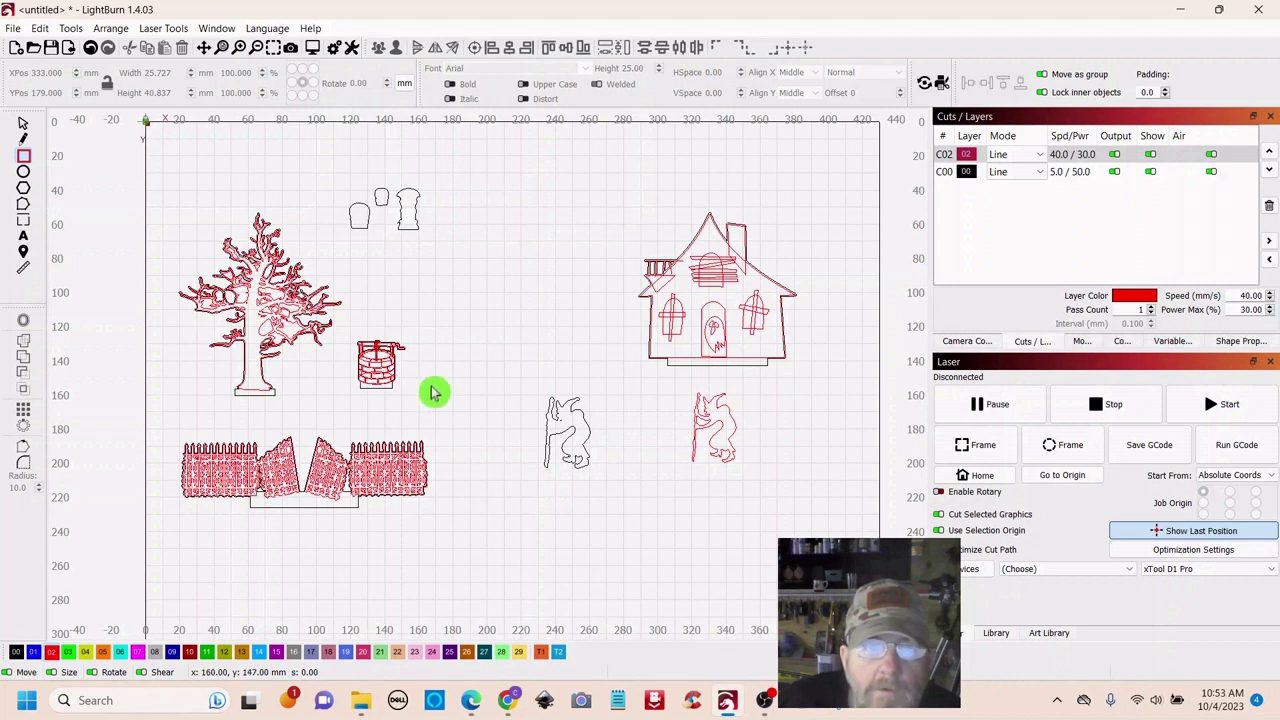
click(22, 125)
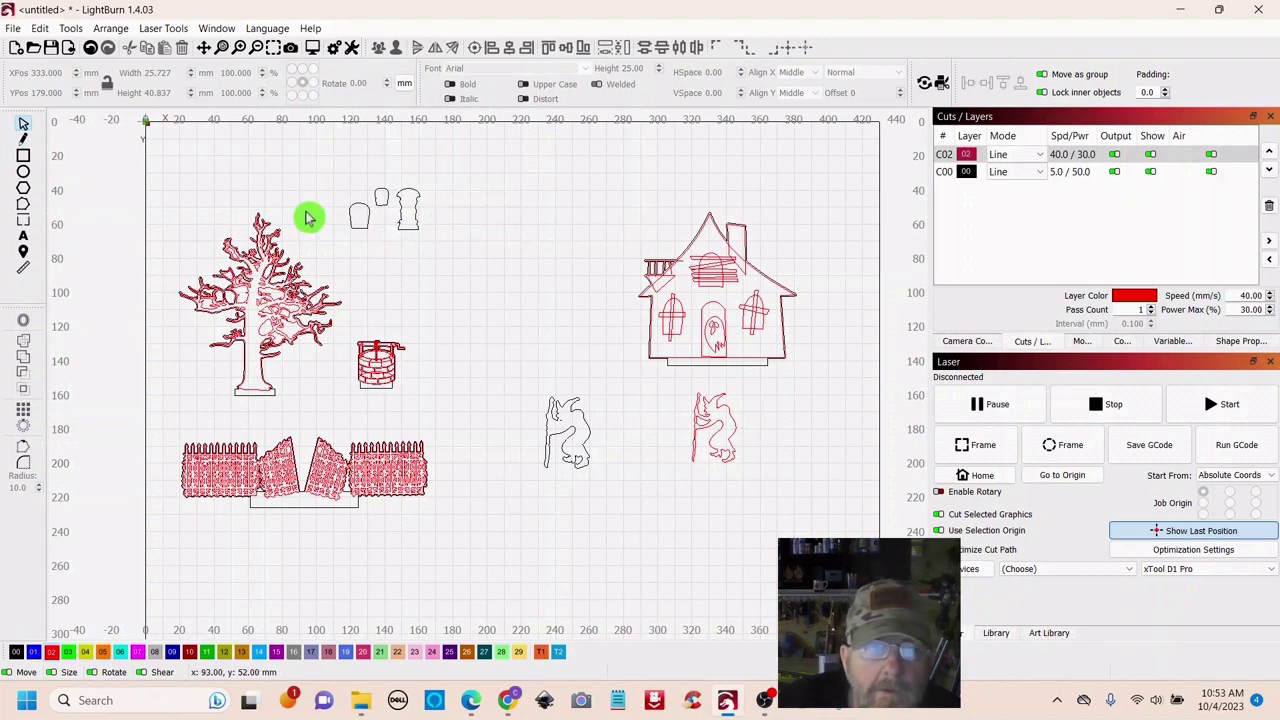
Import 8_brew_pot.svg, shrink it to about 169 × 156 mm and place it in the clear area below the witches
click(71, 52)
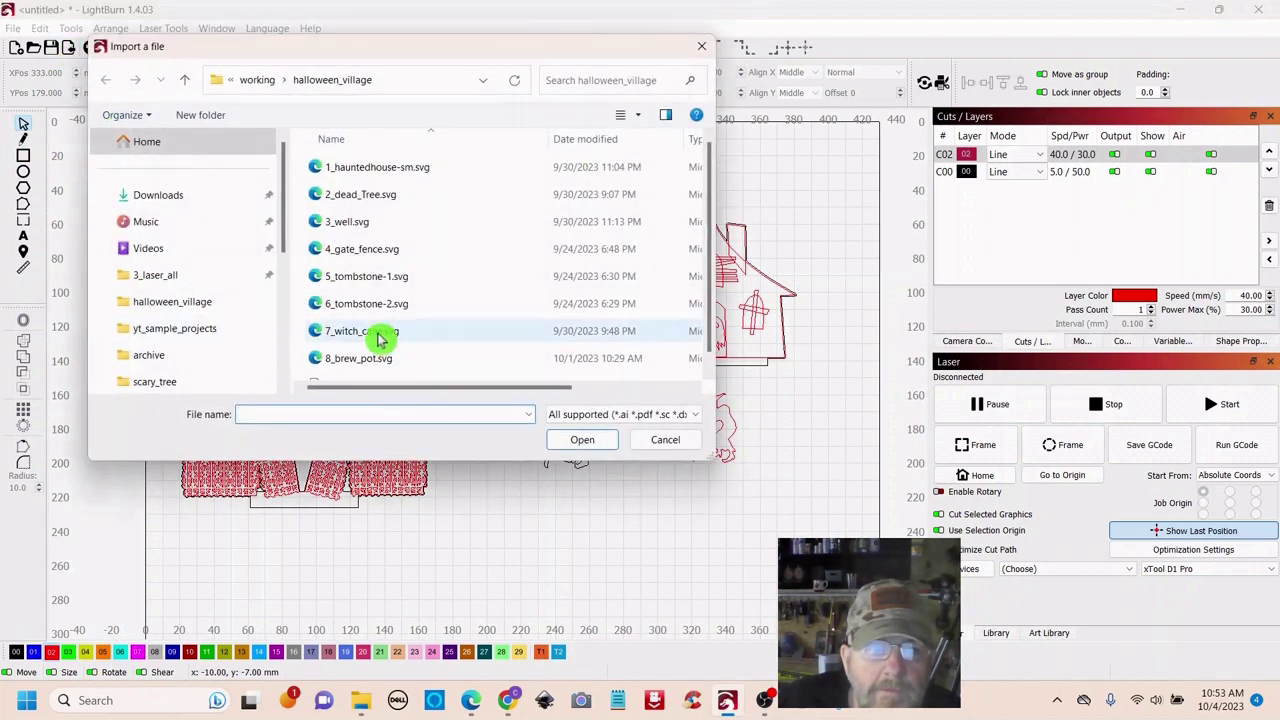
scroll(400, 270, down, 1)
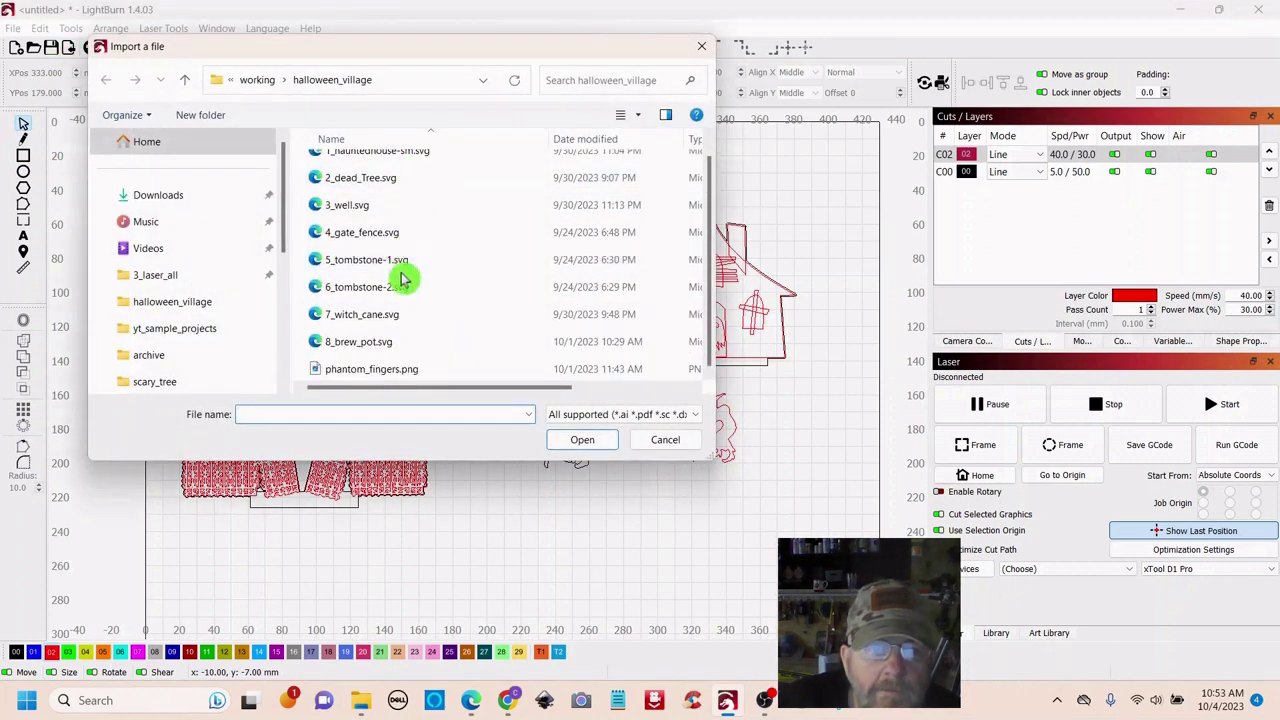
double_click(357, 343)
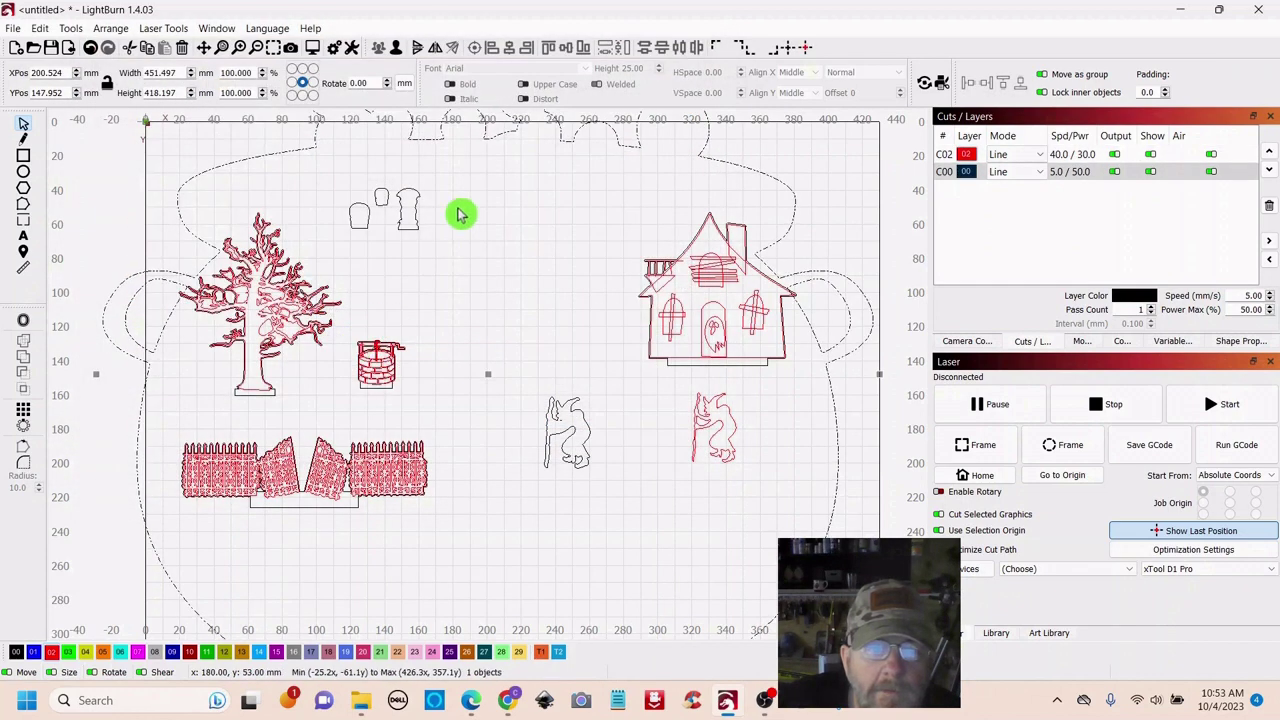
scroll(522, 291, down, 3)
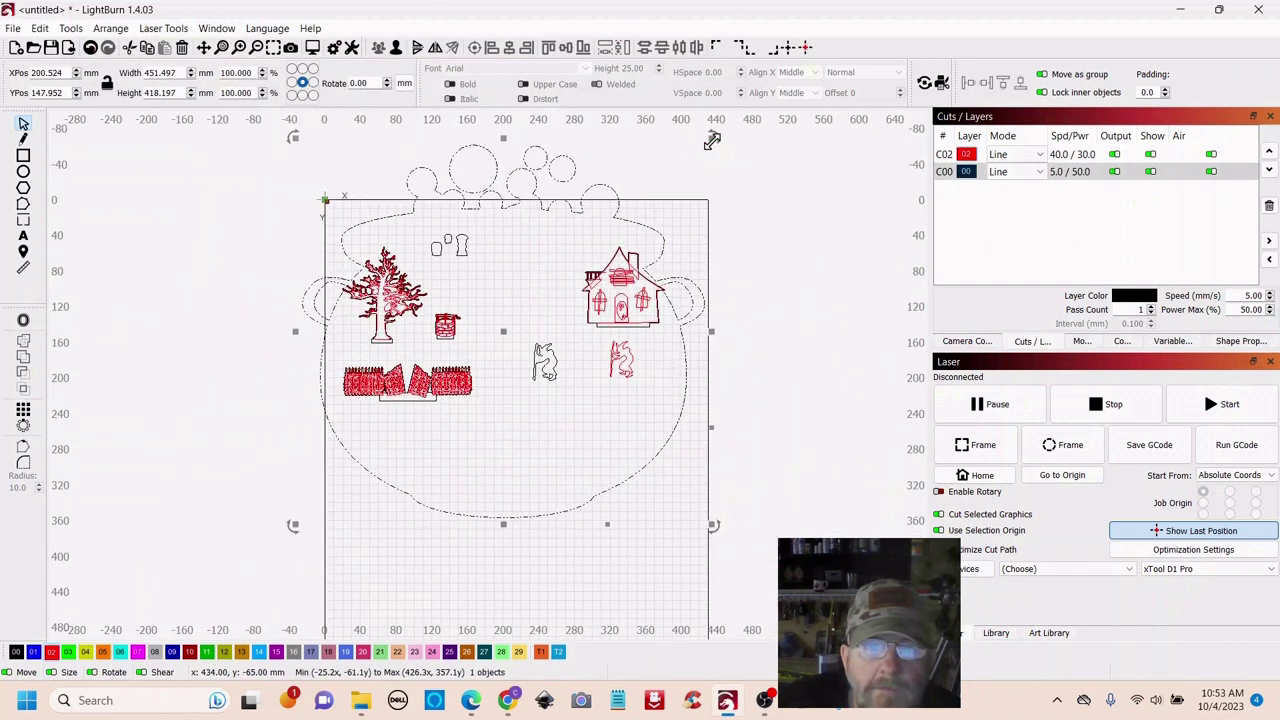
drag(584, 199, 455, 382)
click(380, 480)
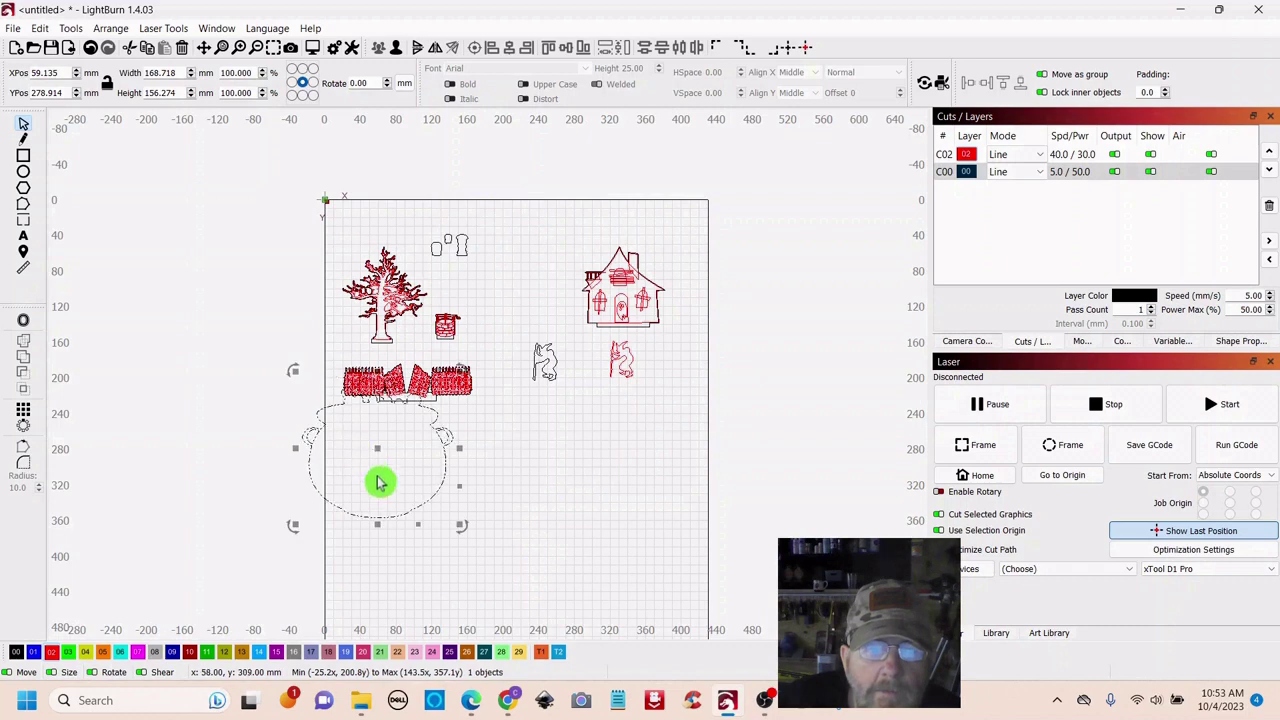
drag(376, 449, 547, 484)
scroll(677, 480, up, 3)
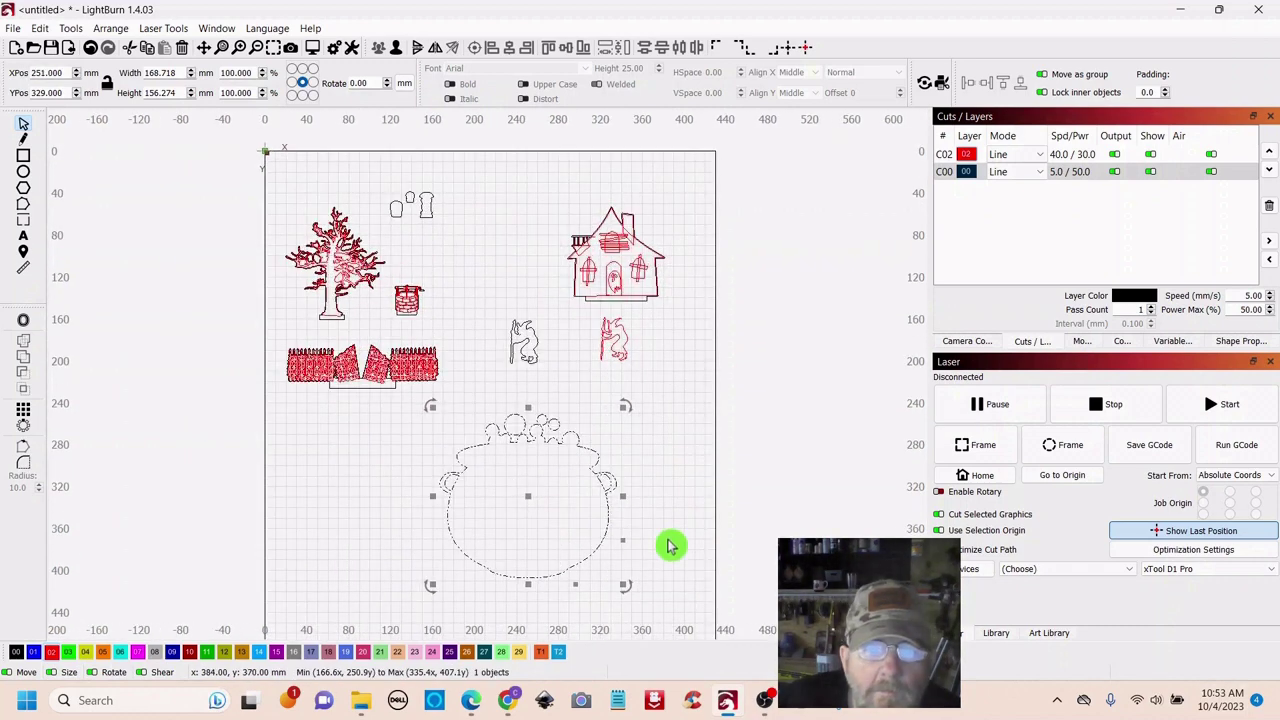
scroll(673, 535, down, 3)
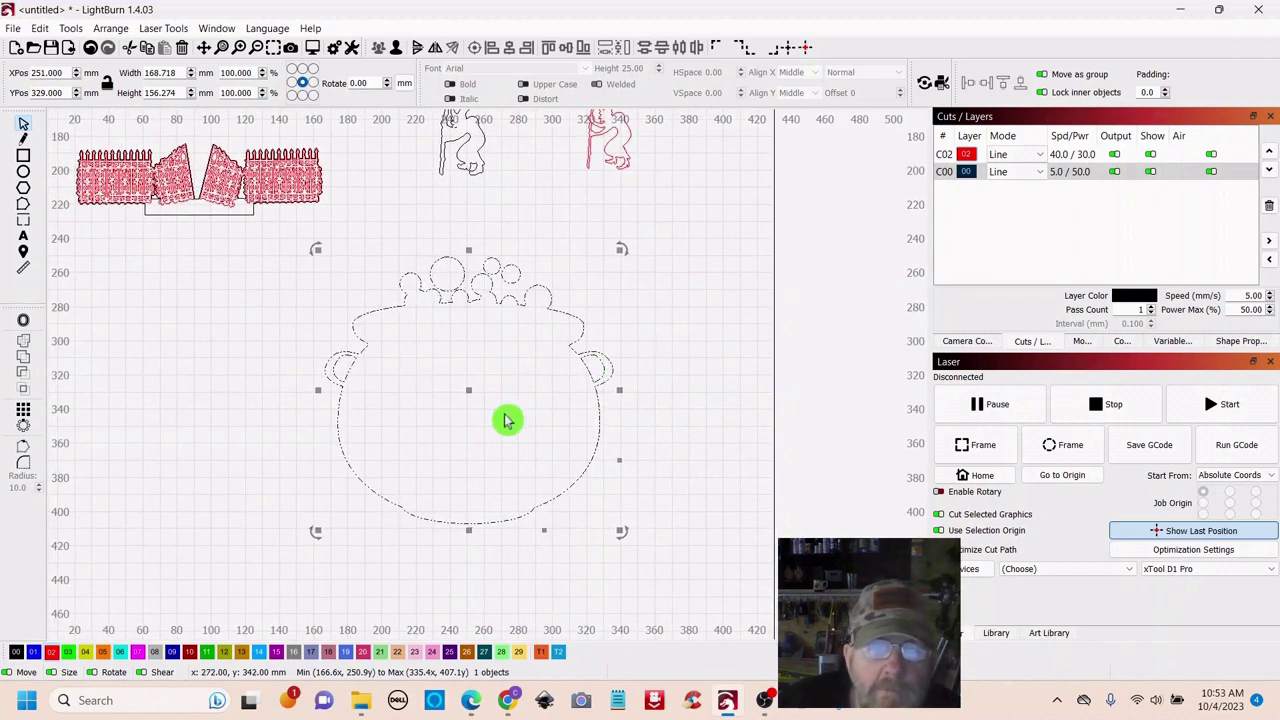
Ungroup the brew pot artwork into separate shapes and clear the selection
right_click(469, 392)
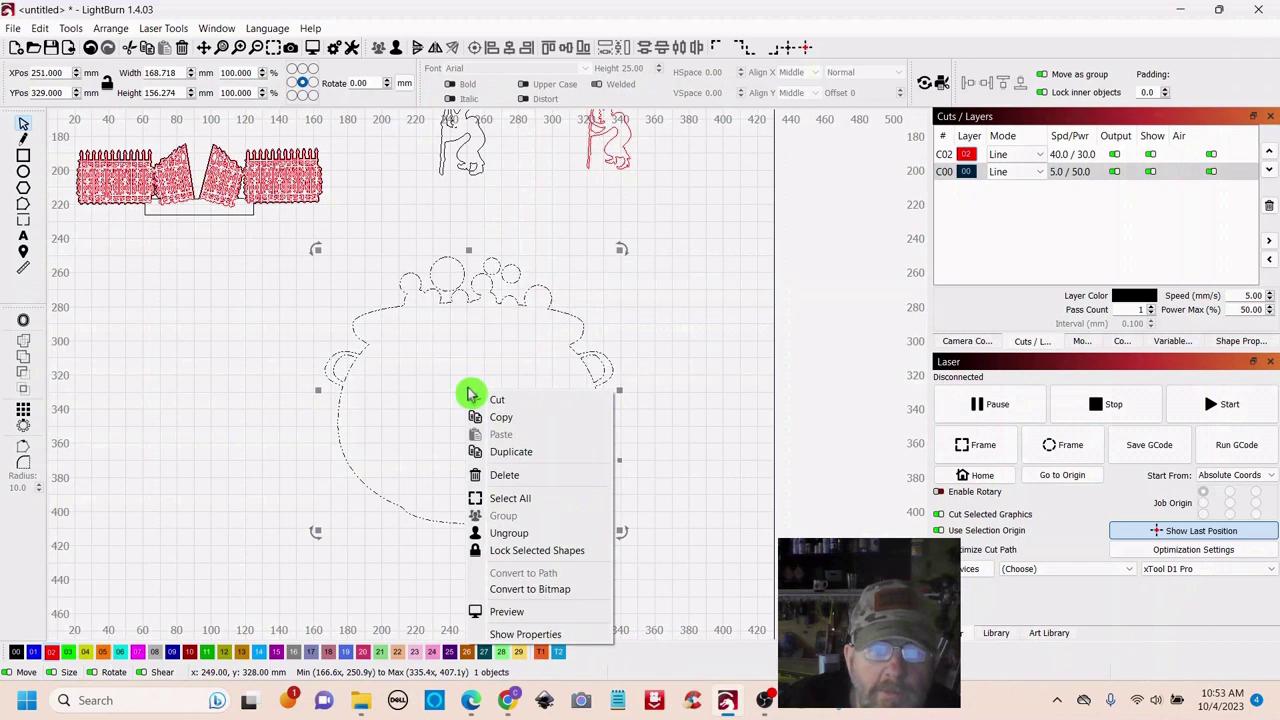
click(510, 535)
click(718, 279)
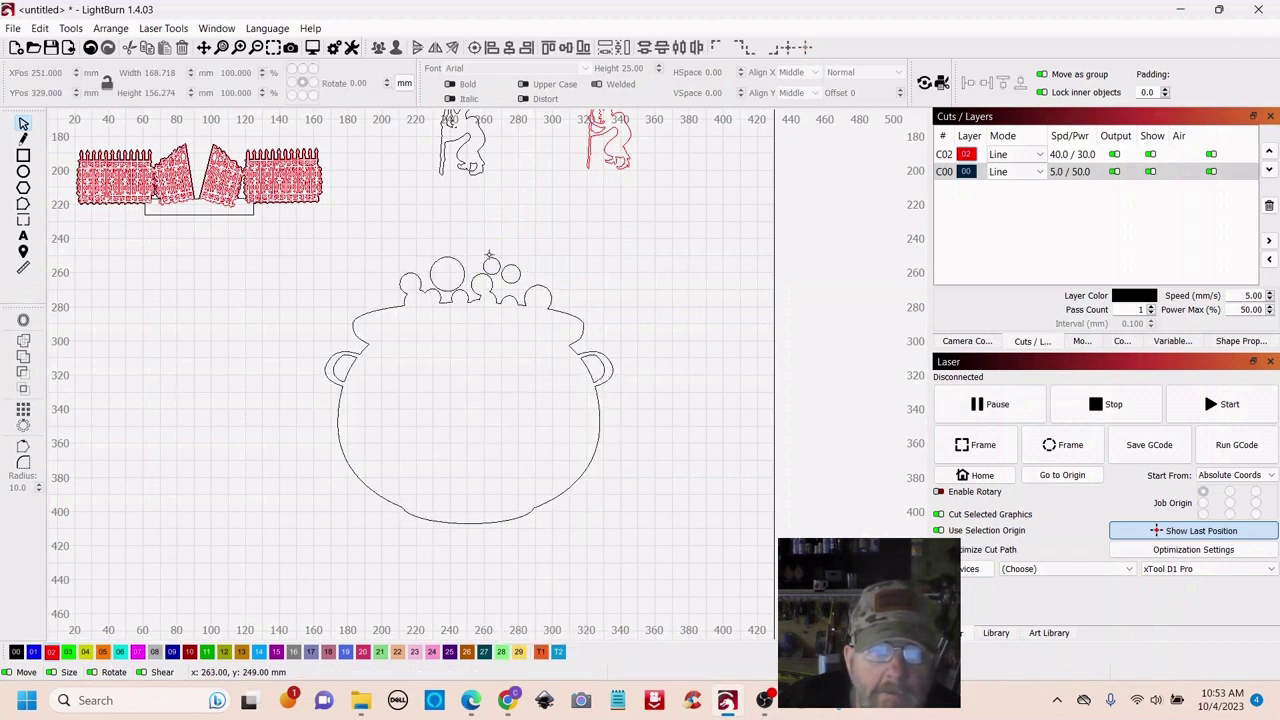
Move the three loose bubble circles from above the brew pot to the empty area beside it
drag(488, 254, 728, 234)
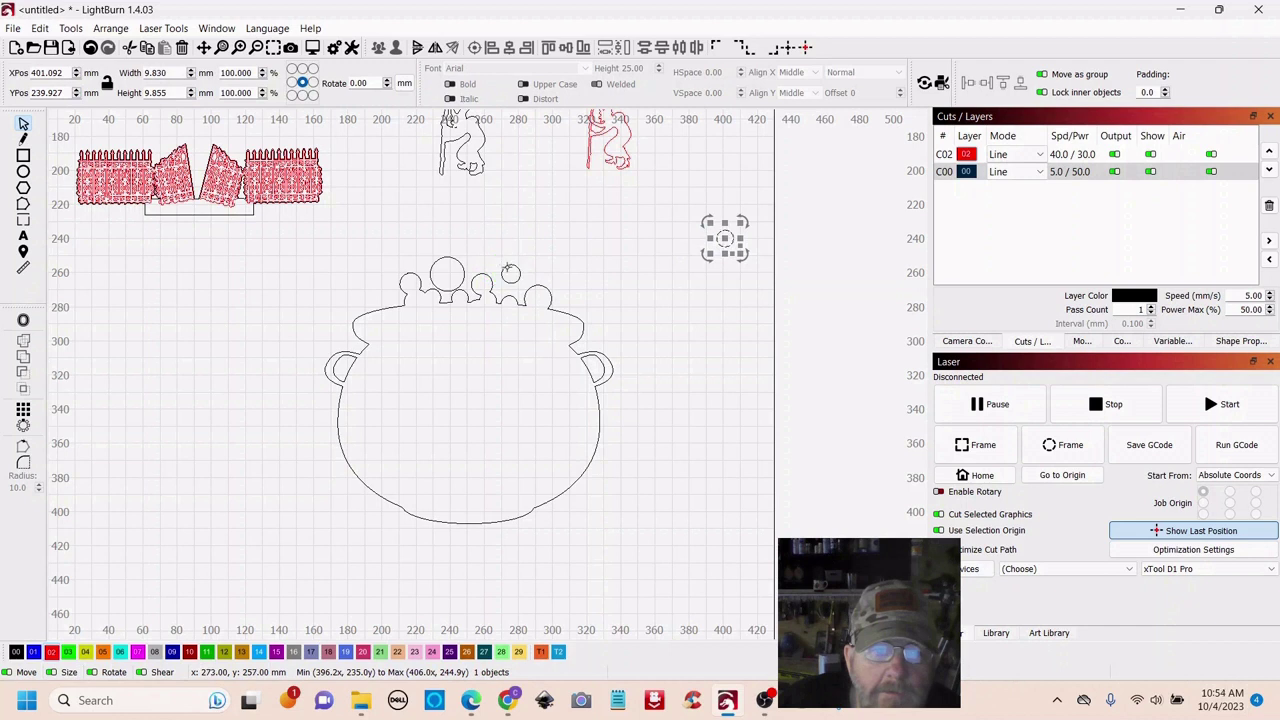
drag(510, 272, 731, 257)
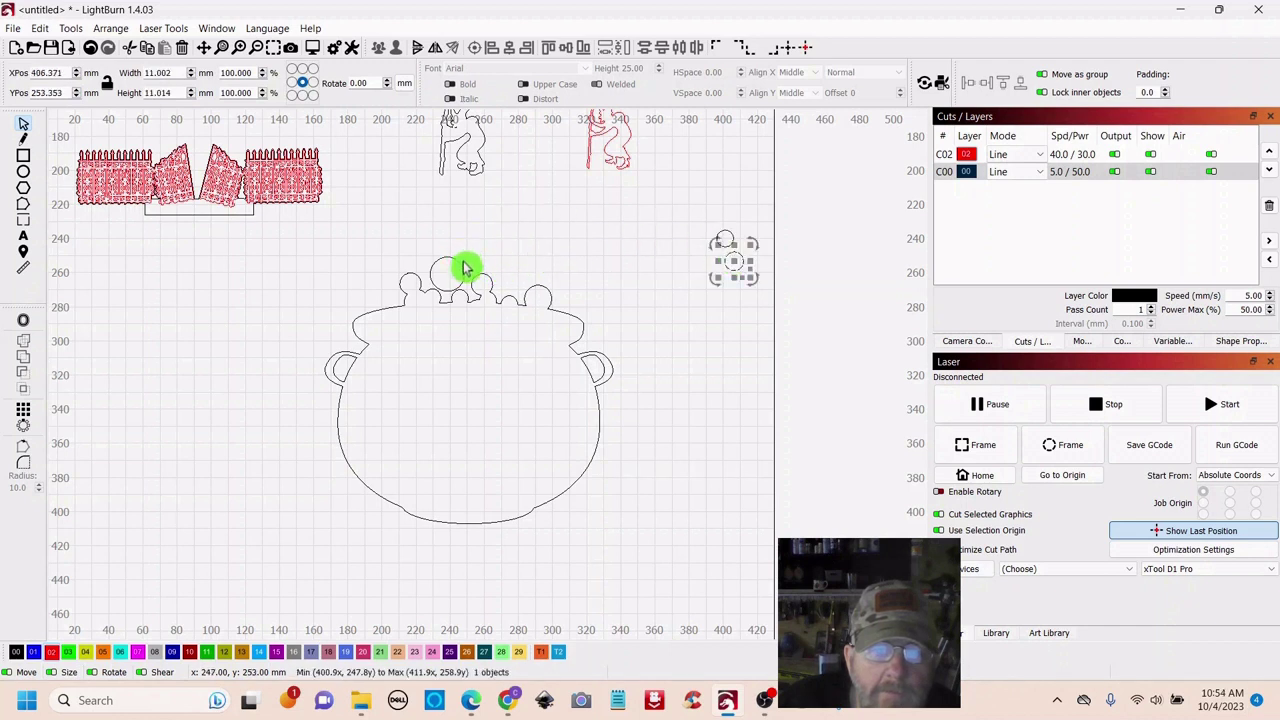
drag(460, 263, 751, 334)
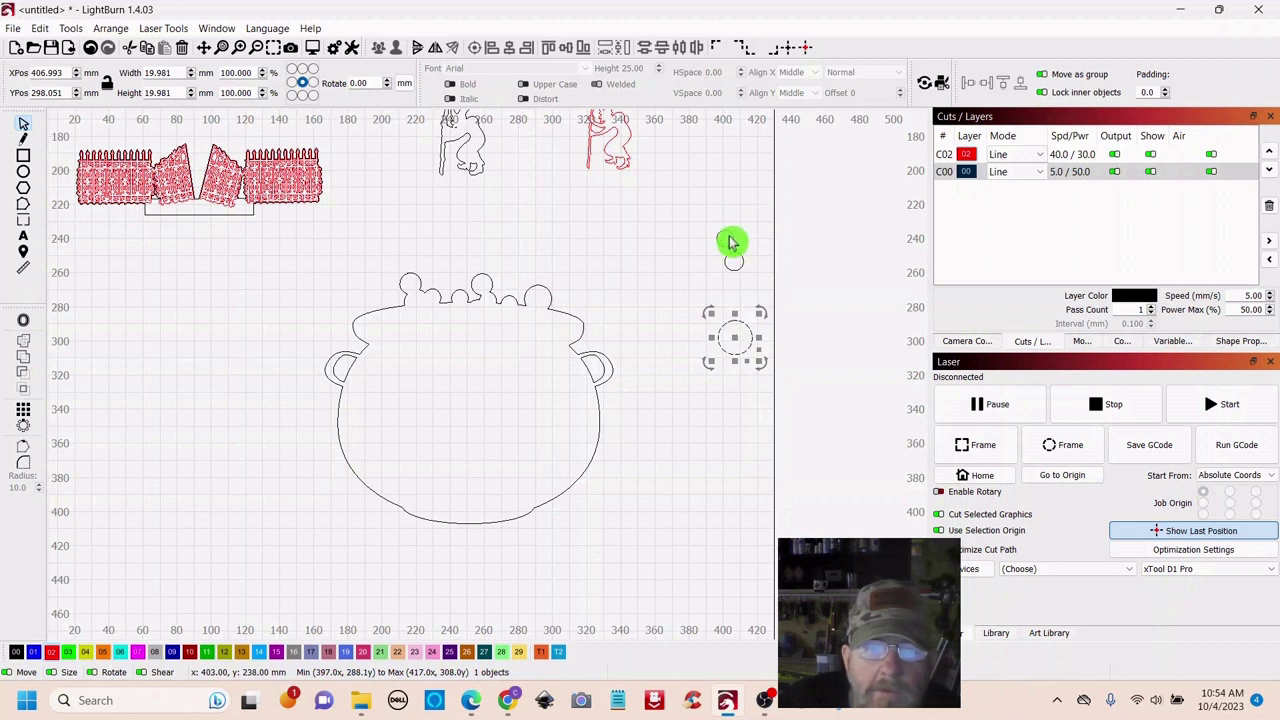
Delete the three loose bubble circles beside the brew pot and leave the pot unselected
drag(760, 200, 708, 424)
right_click(735, 290)
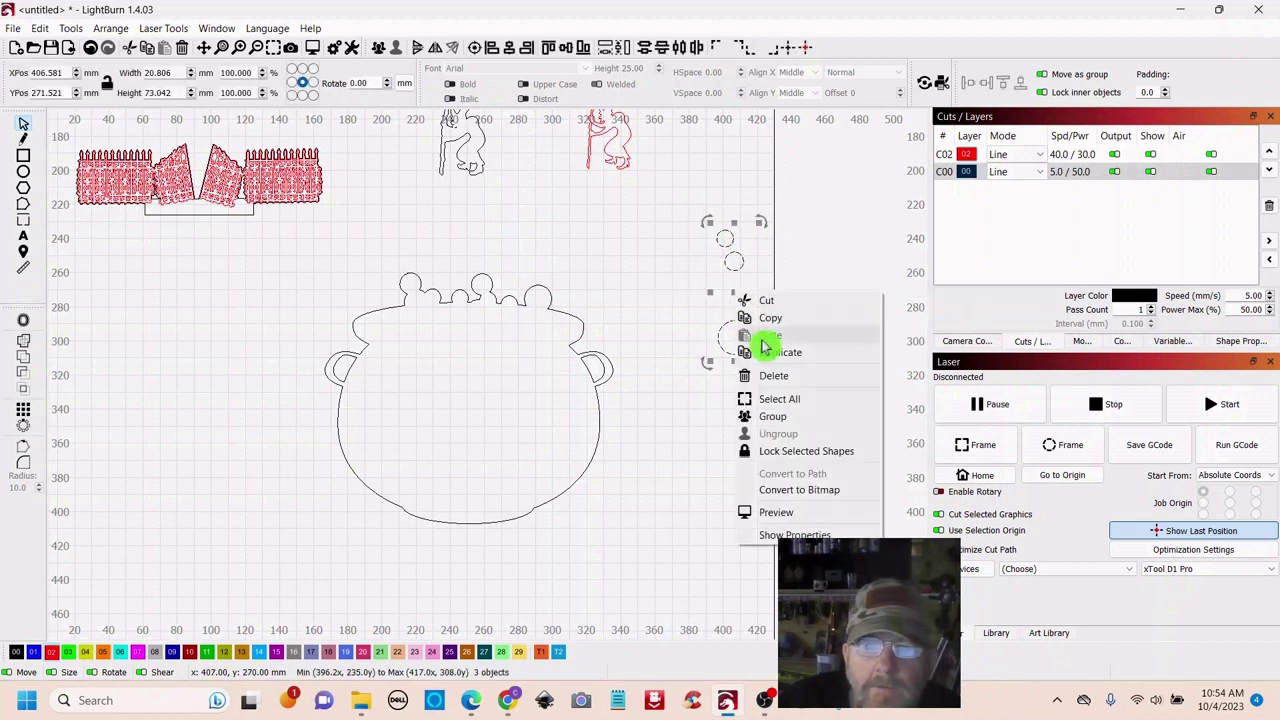
click(756, 378)
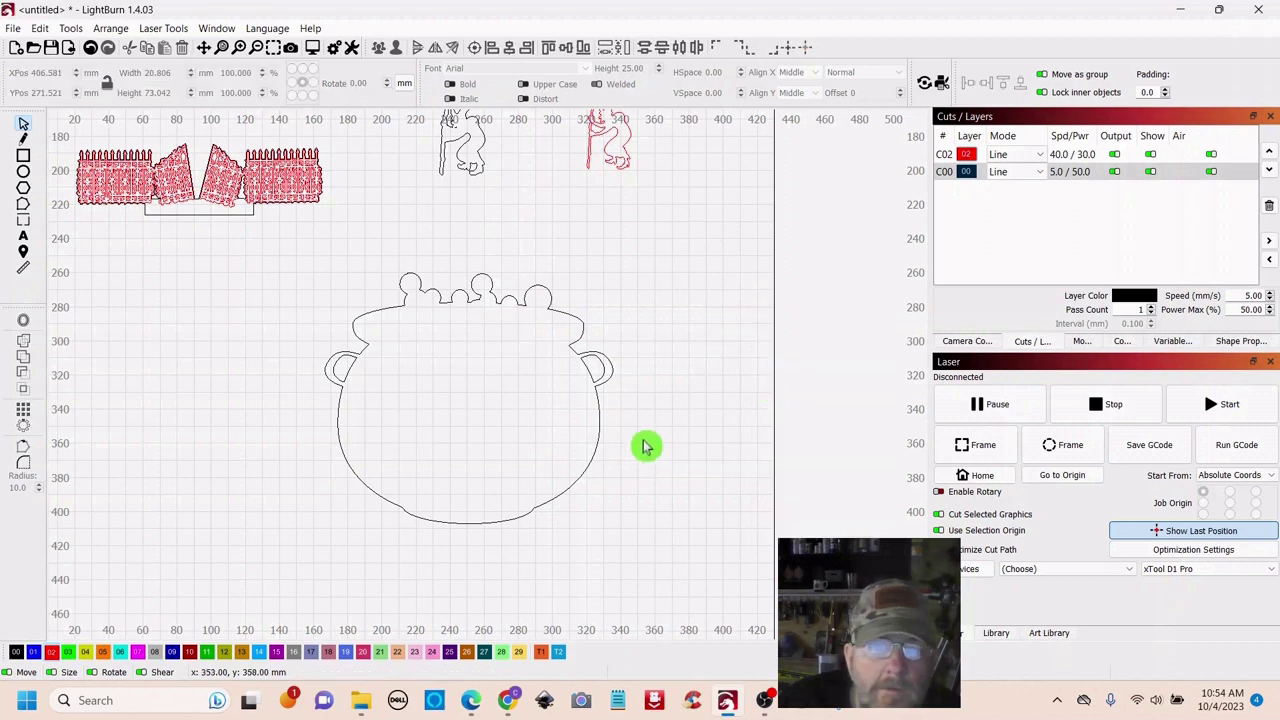
drag(636, 258, 245, 514)
click(691, 211)
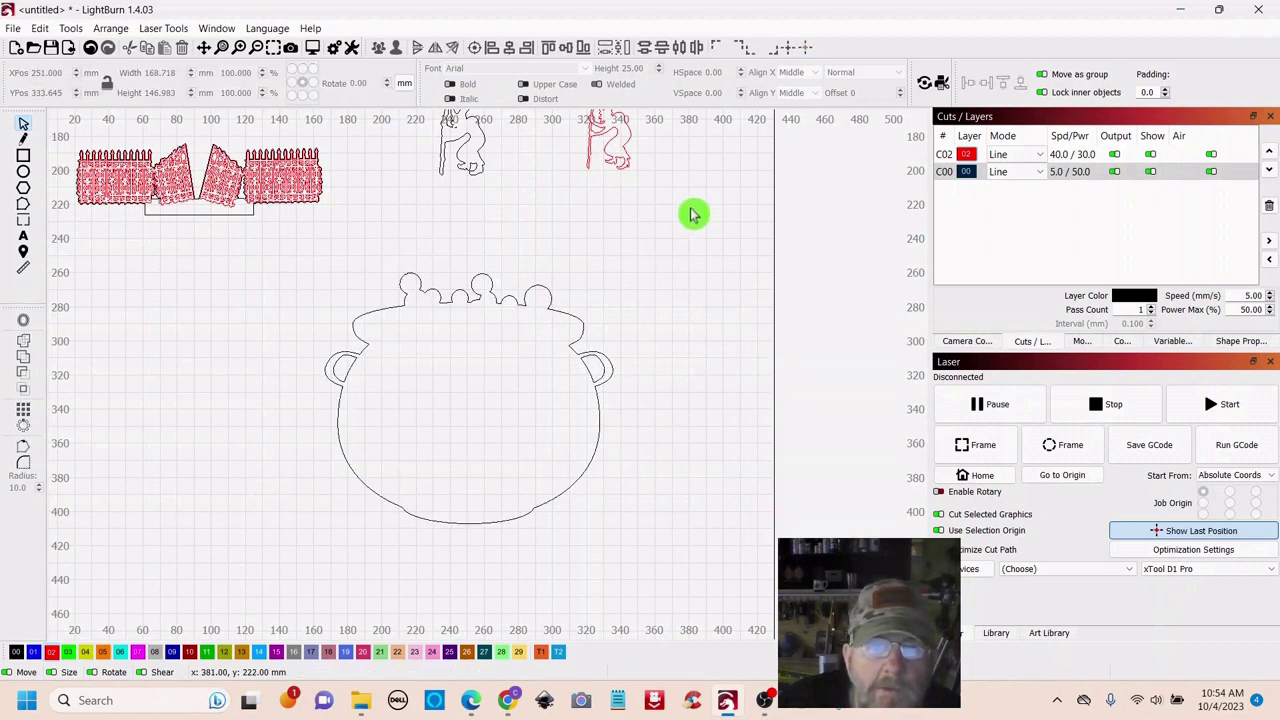
Move the black witch outline from above the brew pot to the clear area beside the pot
scroll(693, 236, down, 4)
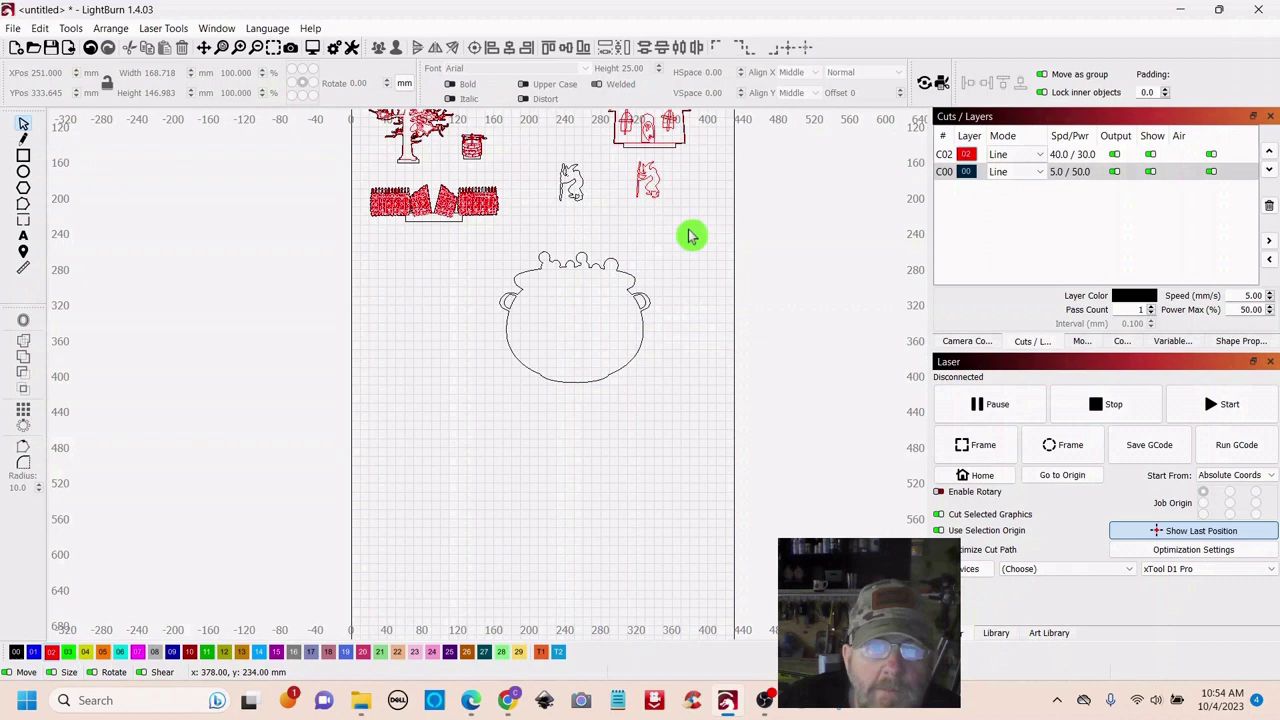
click(571, 178)
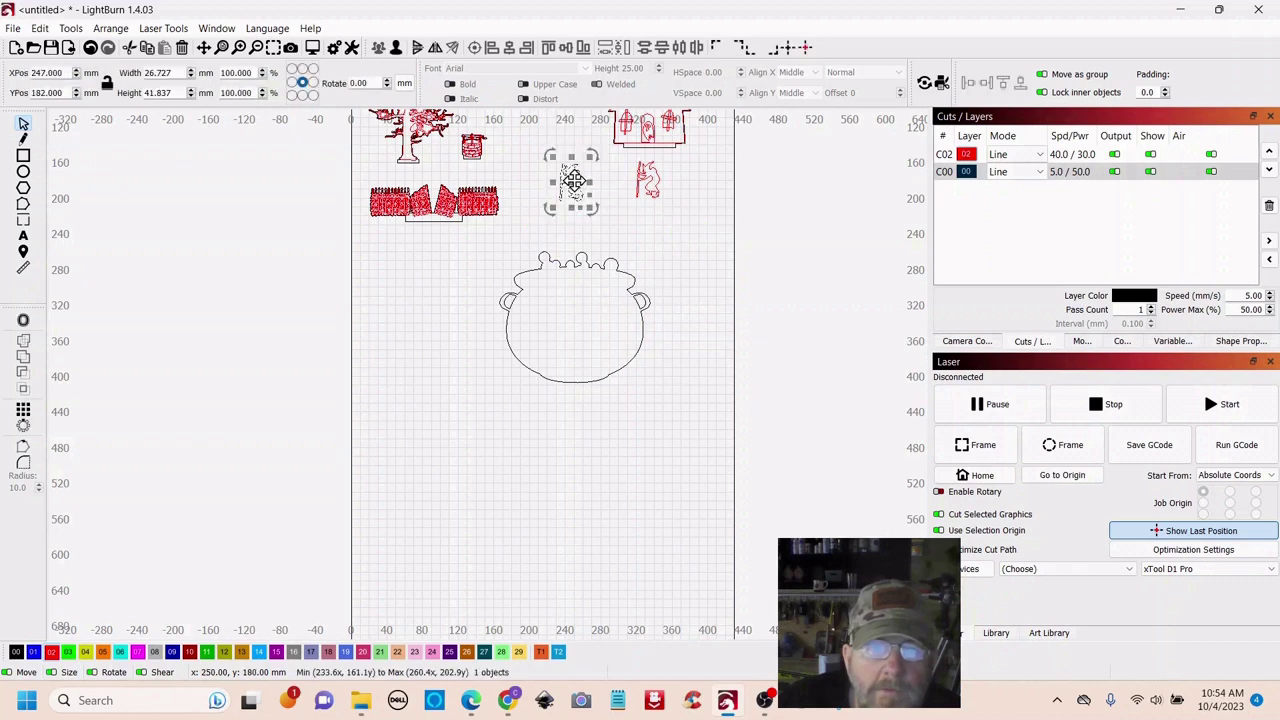
drag(573, 180, 680, 348)
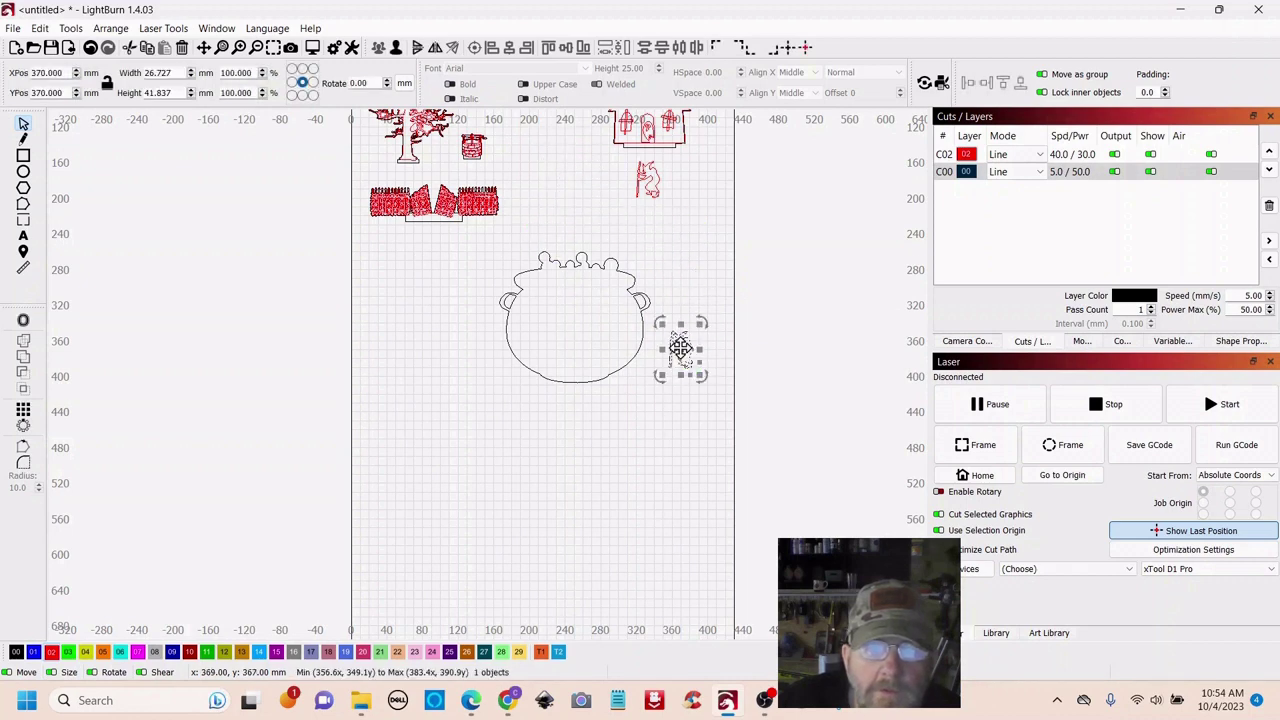
scroll(678, 400, up, 4)
drag(610, 149, 569, 200)
scroll(528, 380, down, 2)
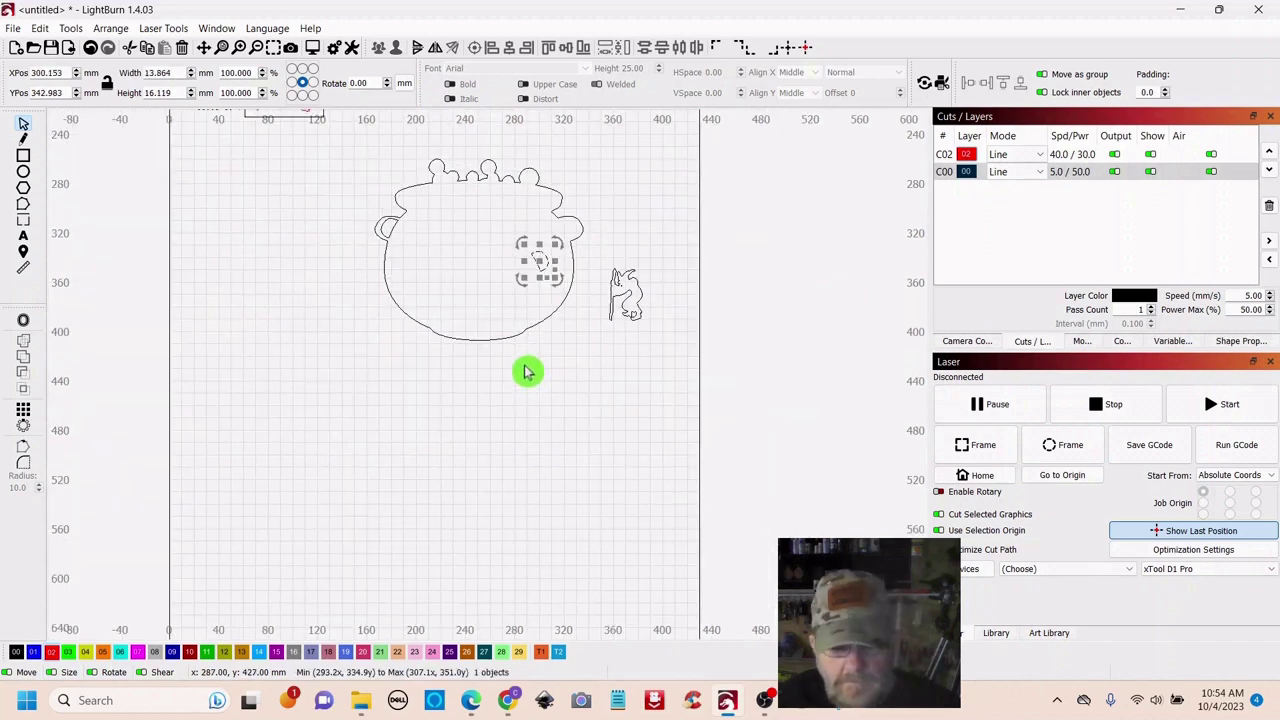
key(ctrl+z)
click(612, 376)
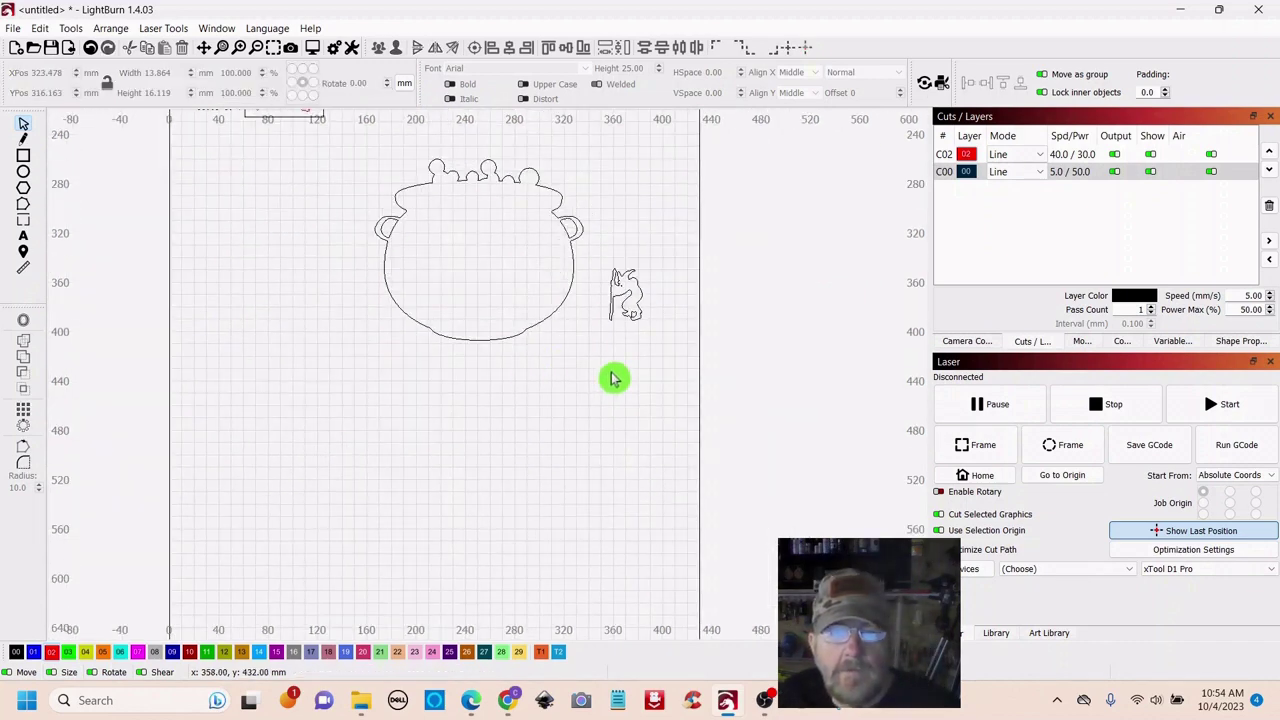
Group the brew pot outline and its two handle openings into one object
mouse_move(577, 153)
mouse_down()
mouse_move(466, 149)
mouse_move(380, 297)
mouse_move(371, 340)
mouse_up()
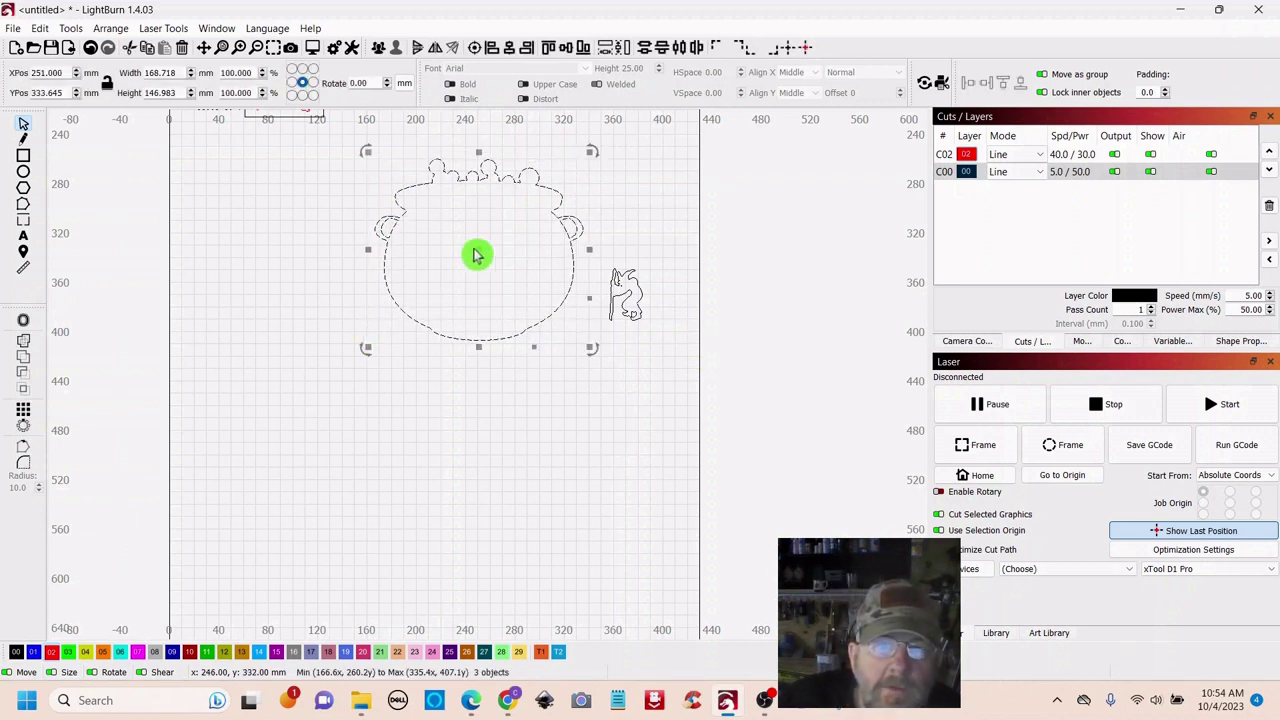
right_click(478, 255)
click(510, 376)
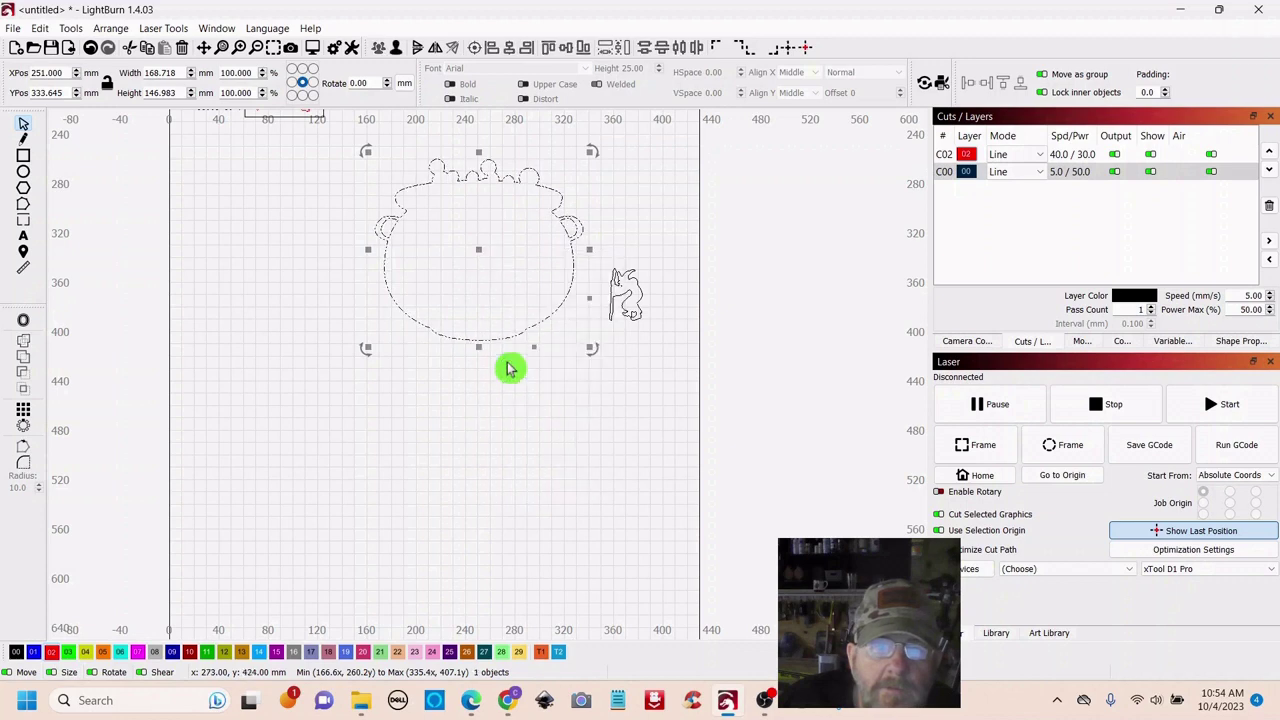
Scale the grouped brew pot down to about 26 × 23 mm and place it next to the black witch outline
drag(590, 152, 435, 283)
drag(400, 322, 548, 305)
scroll(565, 390, up, 4)
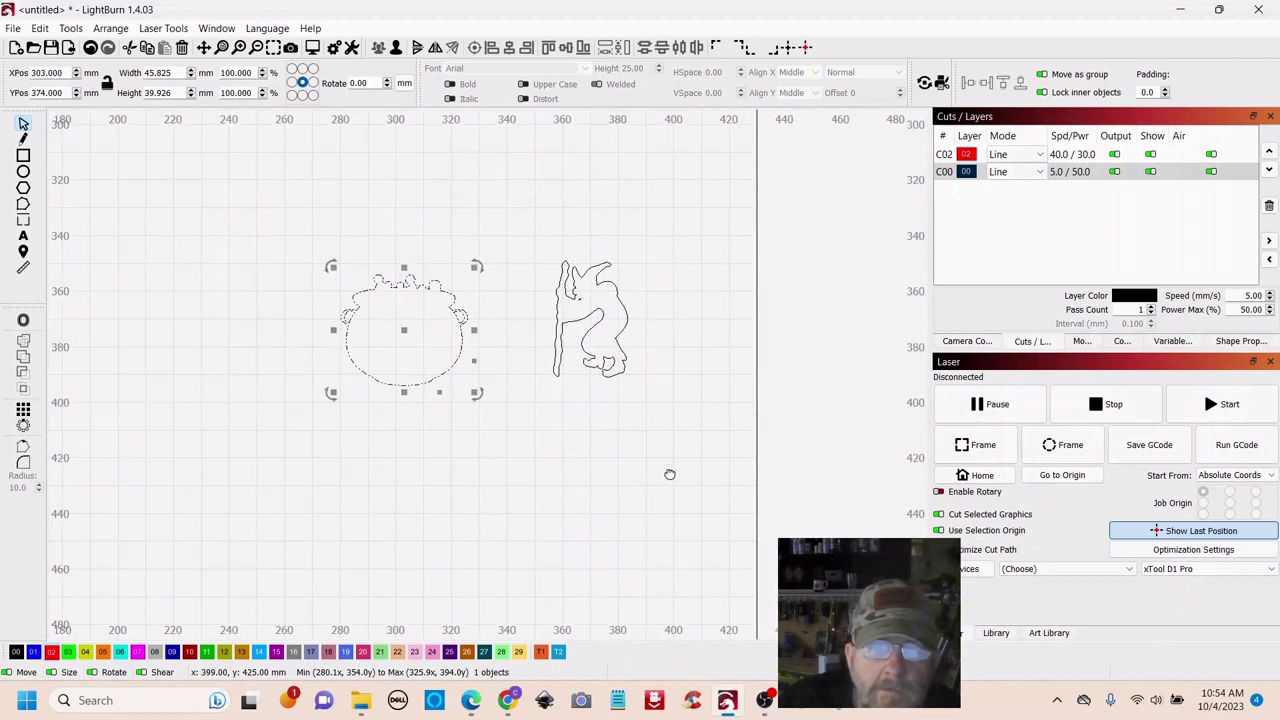
click(436, 325)
drag(476, 267, 480, 354)
click(372, 345)
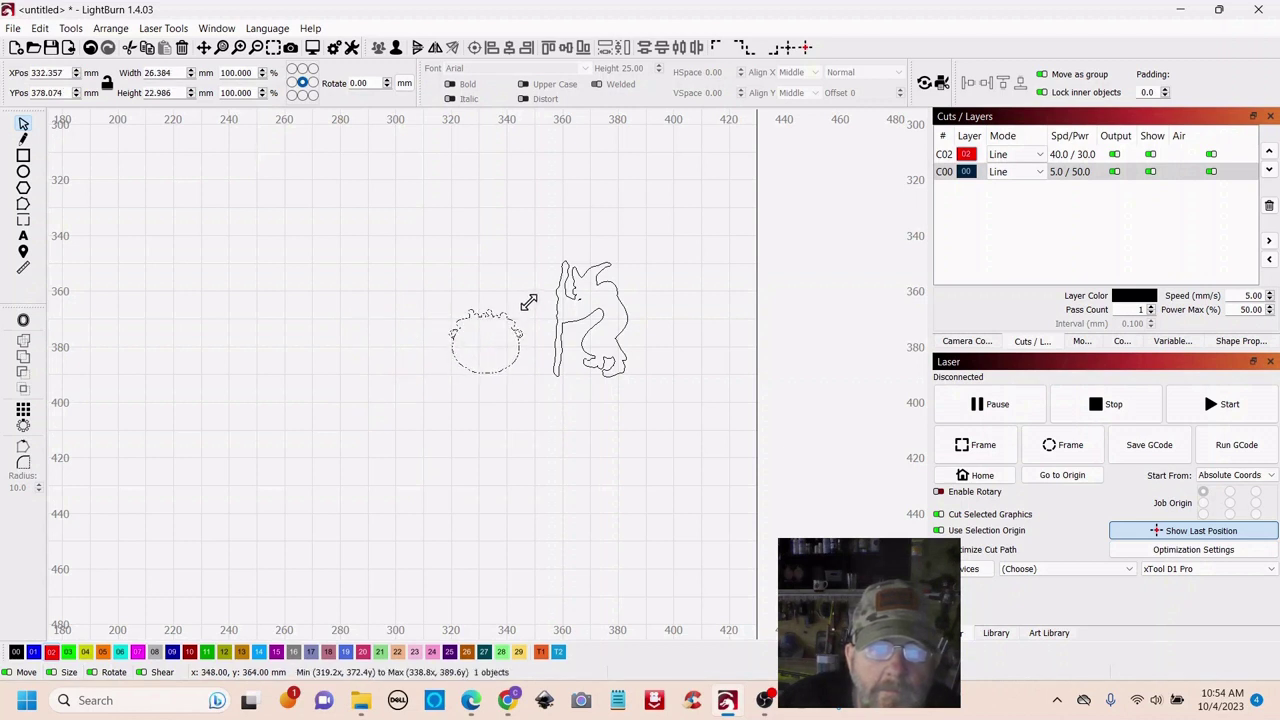
click(577, 436)
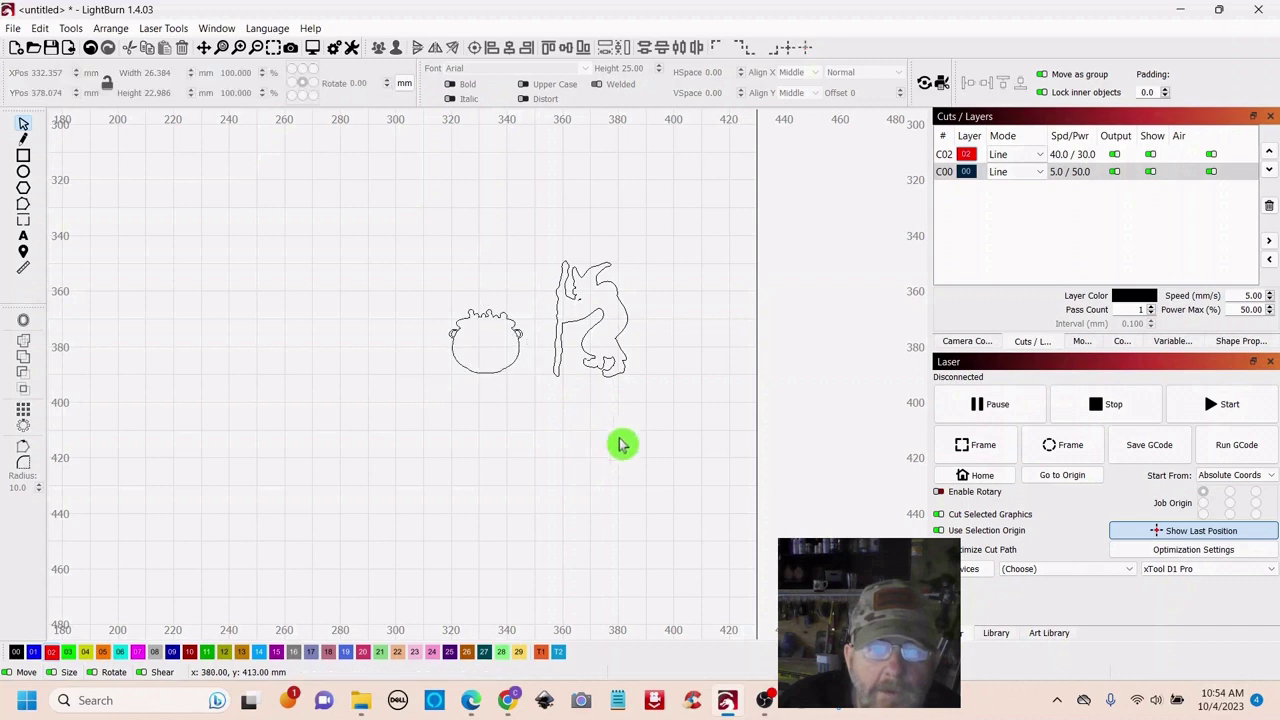
Move the brew pot and black witch outline together to between the fence and the red witch, centred at about X 249, Y 194 mm
scroll(620, 443, down, 4)
drag(606, 206, 535, 206)
drag(507, 341, 470, 445)
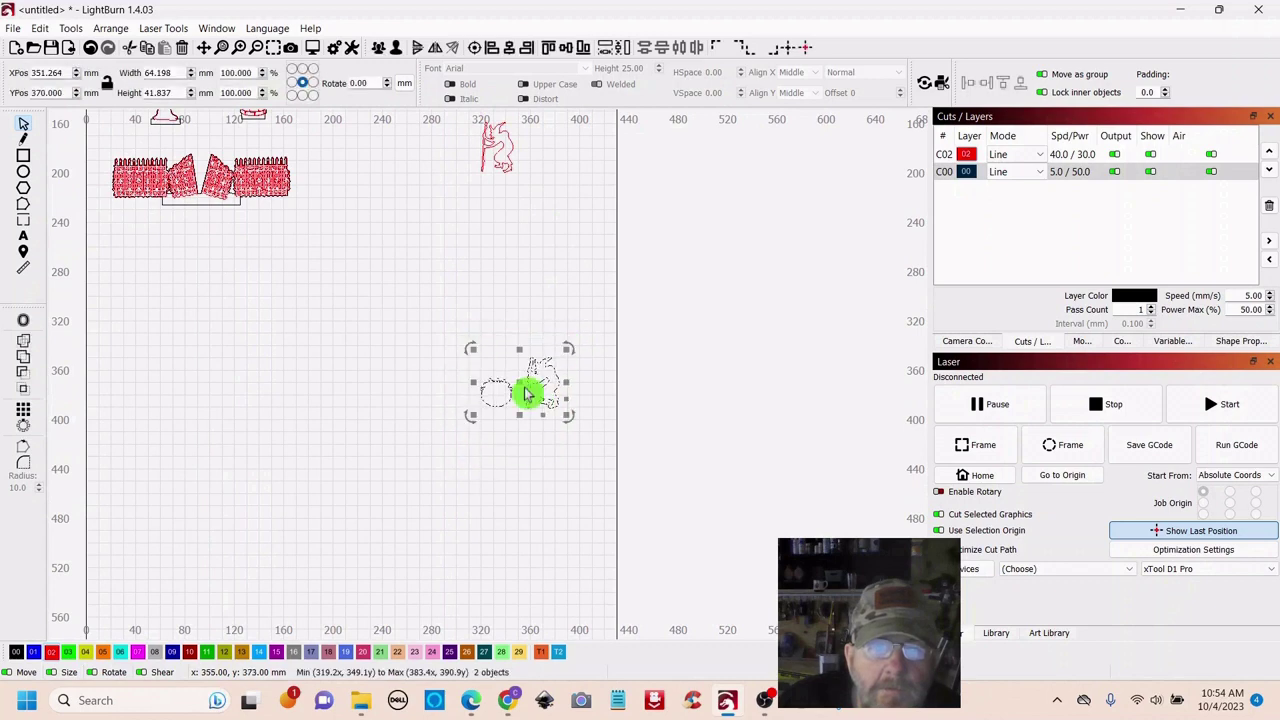
drag(529, 391, 397, 172)
drag(529, 243, 586, 466)
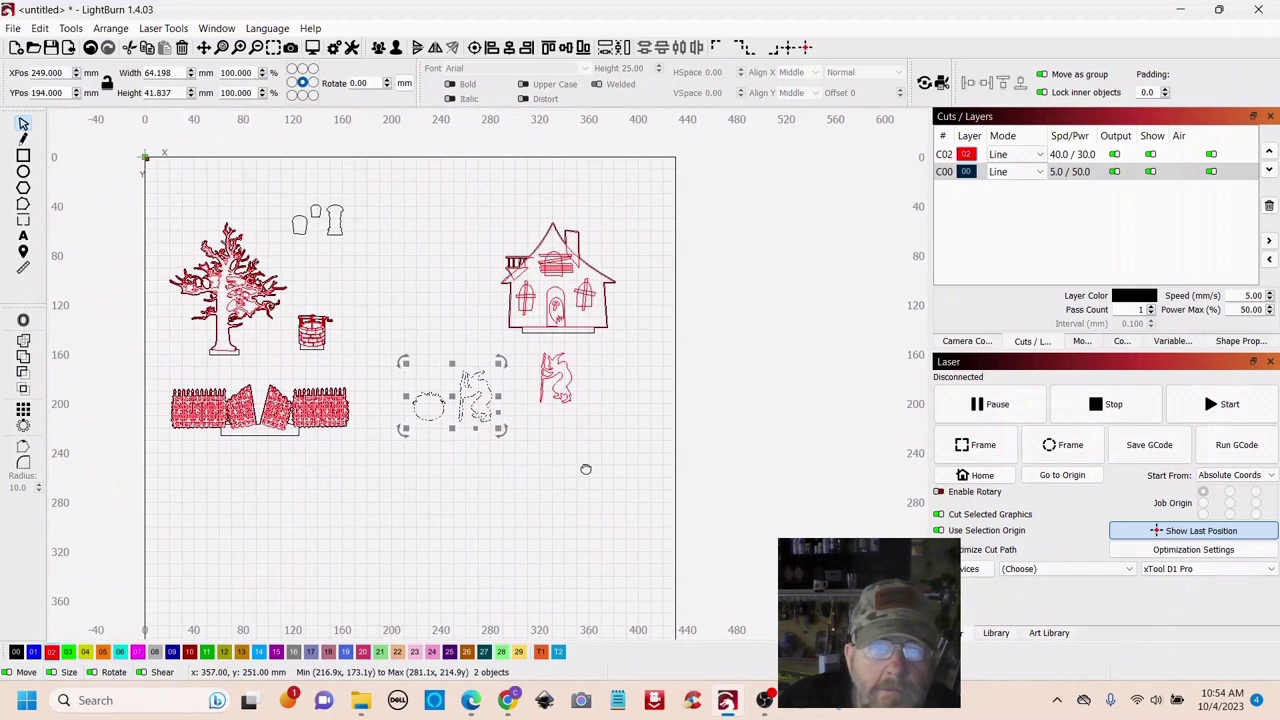
click(437, 209)
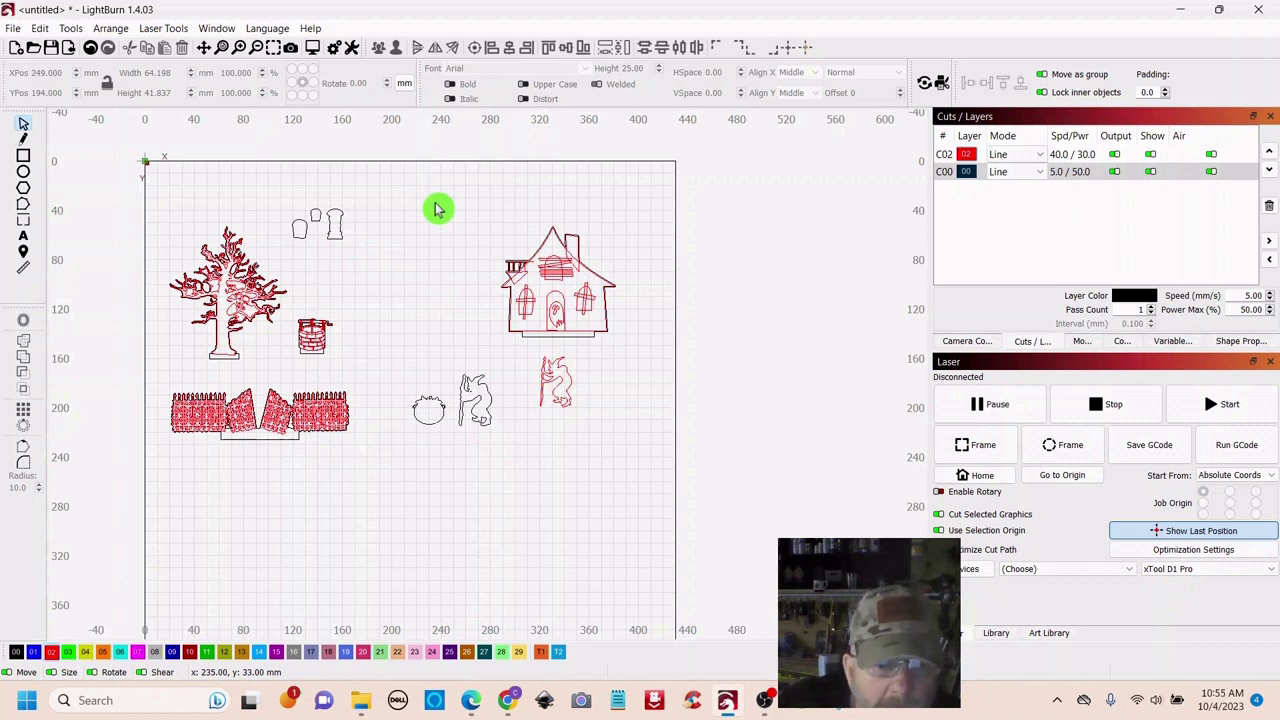
Draw a 59 × 5 mm rectangle just beneath the brew pot and the black witch outline as their base
click(31, 157)
scroll(449, 462, up, 5)
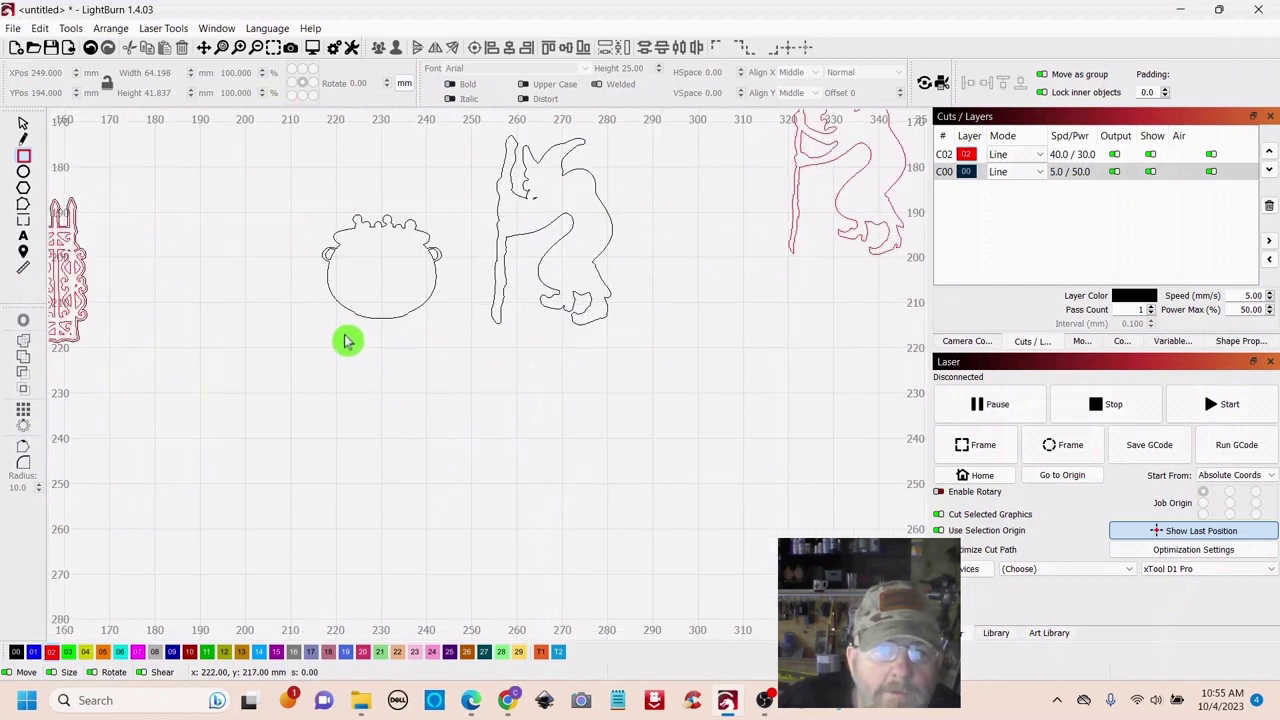
drag(341, 341, 617, 361)
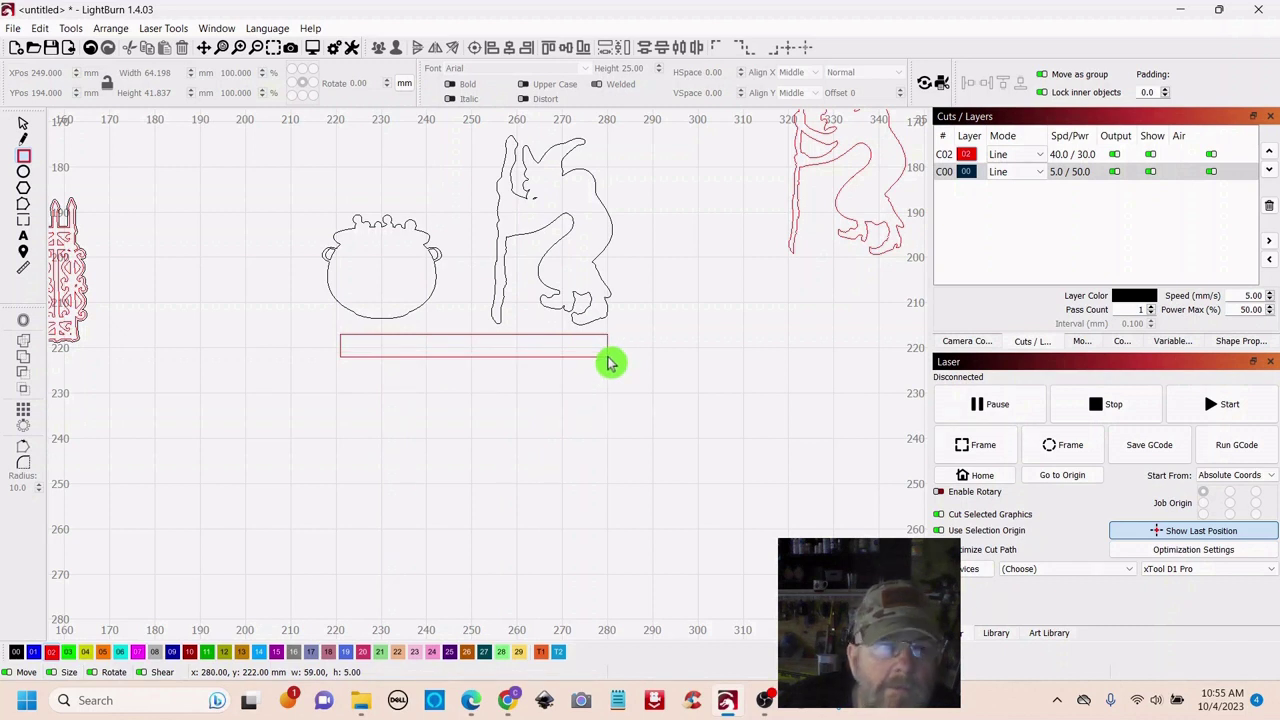
drag(610, 363, 610, 364)
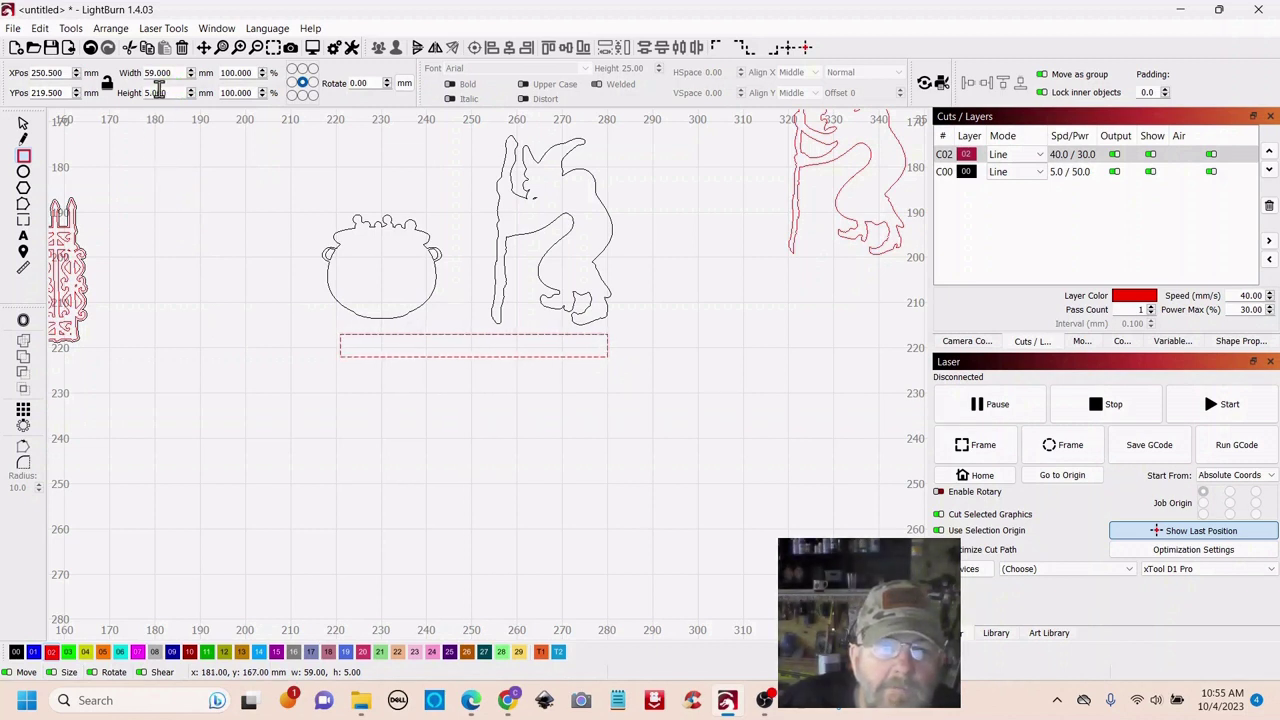
Move the base rectangle up to overlap the pot's bottom and the witch's feet, and assign it to black layer 00
click(26, 128)
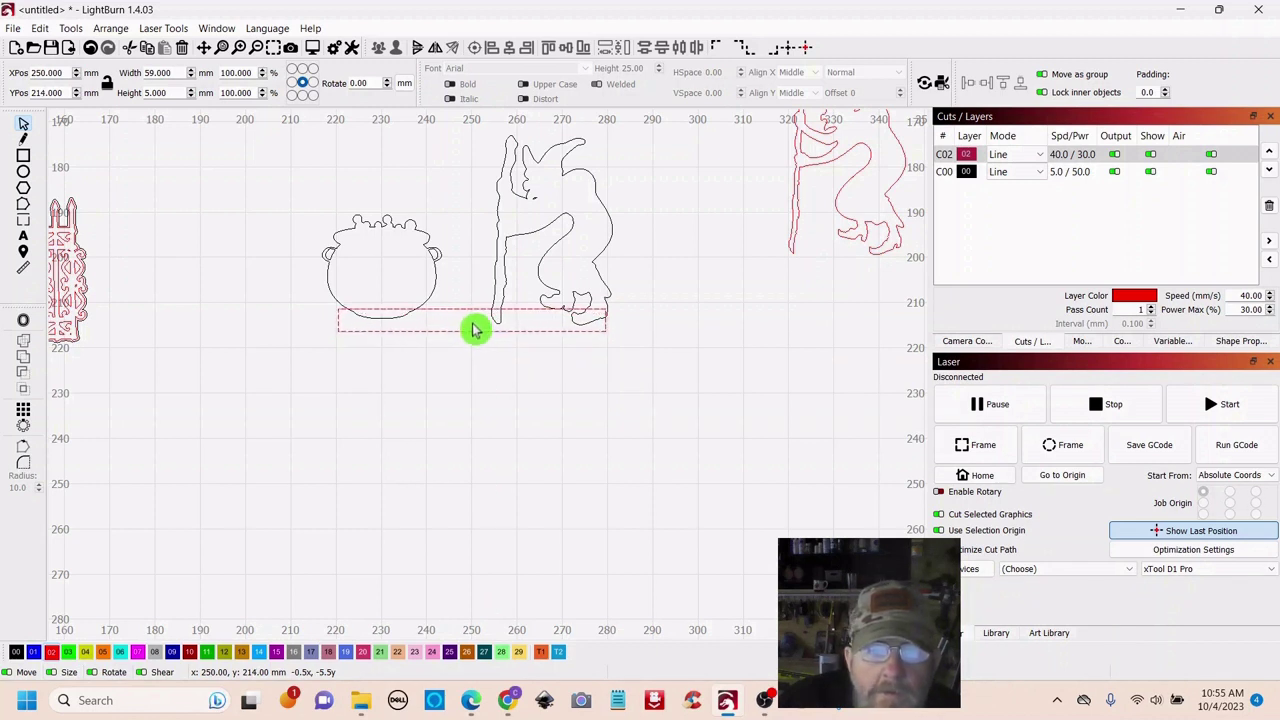
click(474, 330)
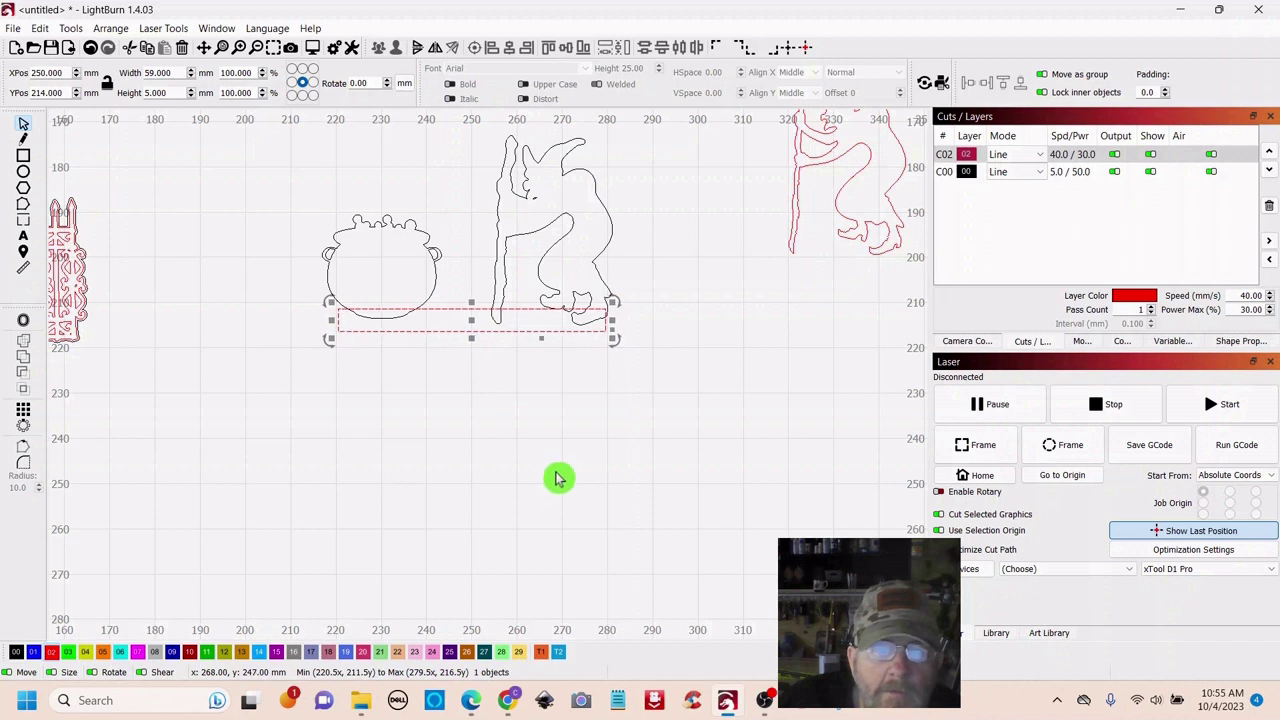
click(15, 654)
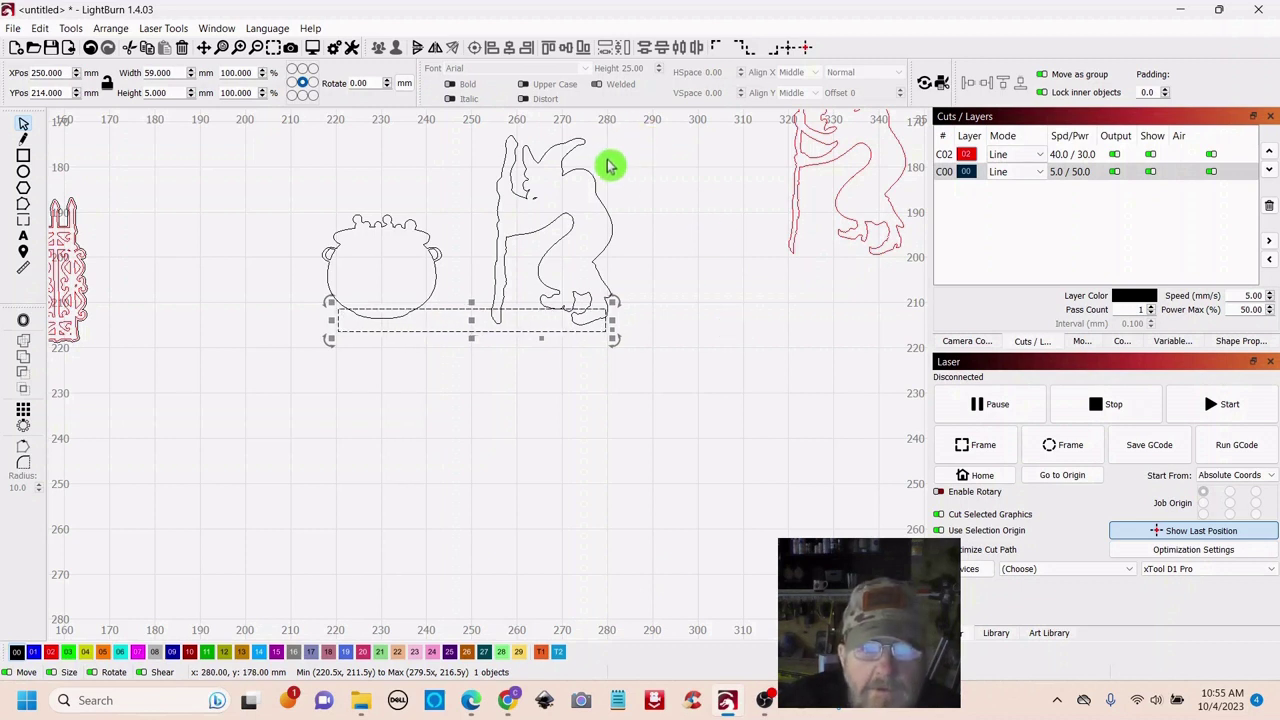
Merge the black witch outline with the base rectangle into a single outline
shift+click(561, 215)
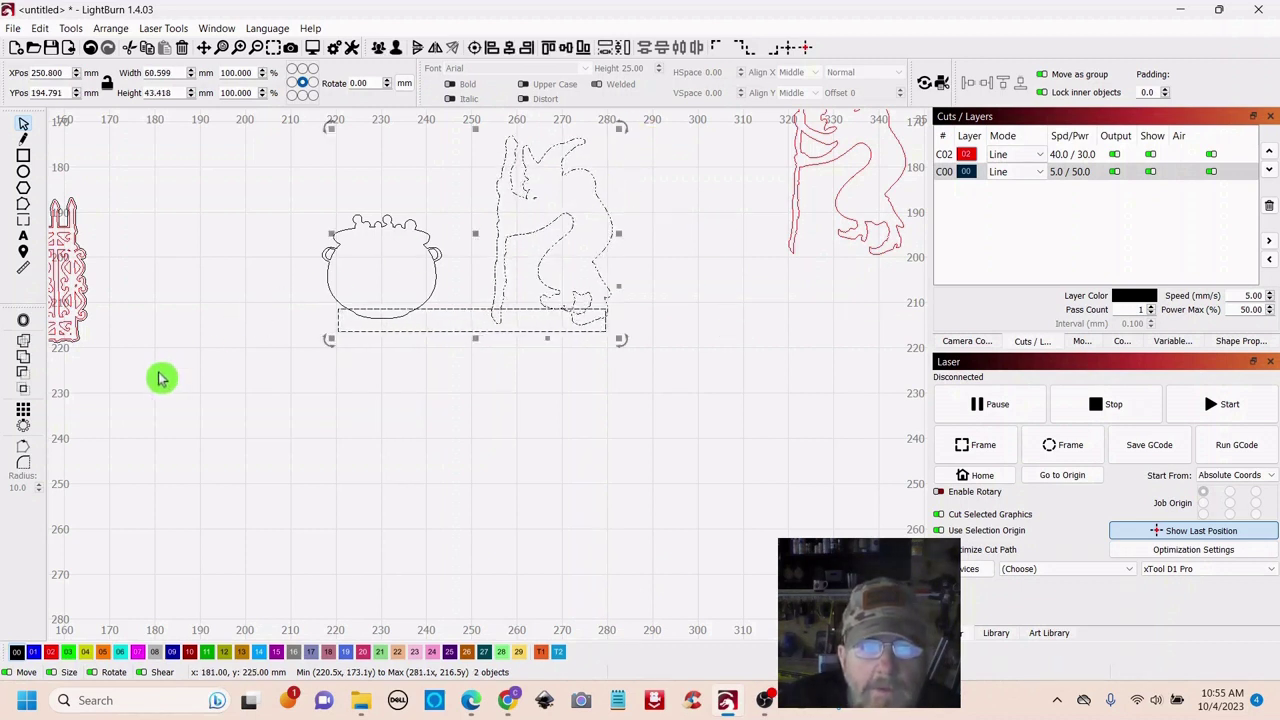
click(23, 349)
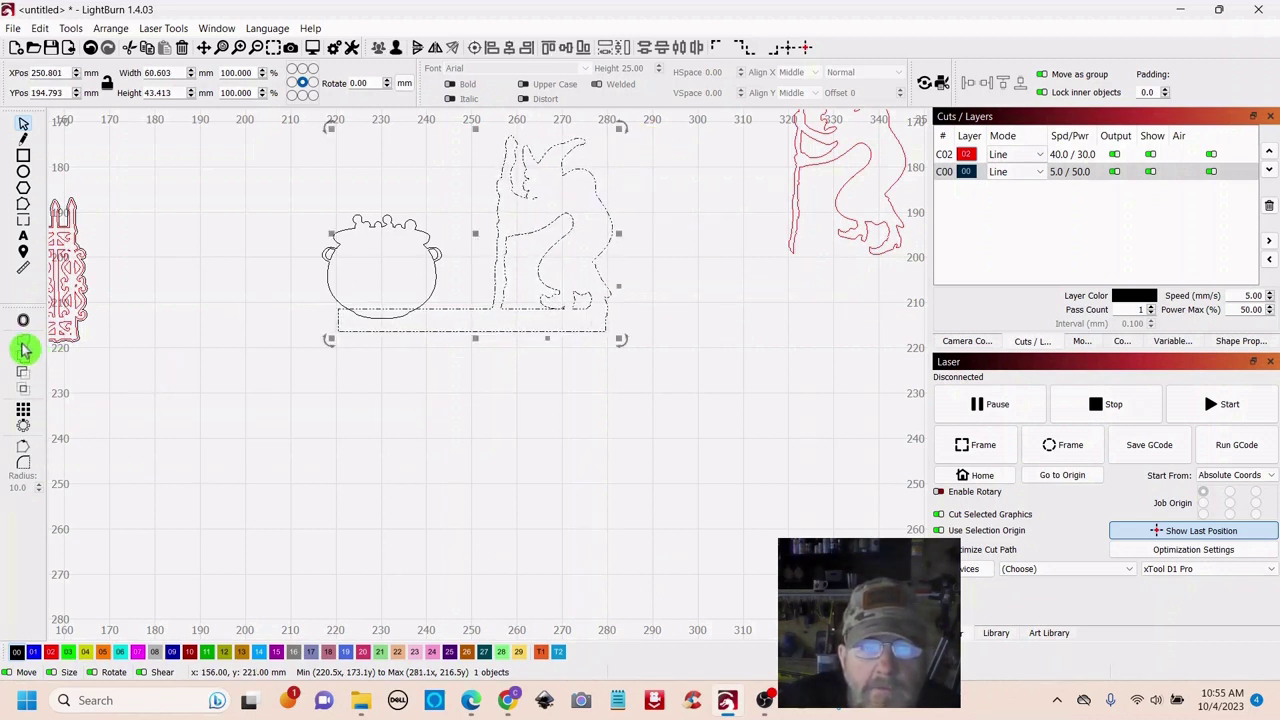
click(449, 402)
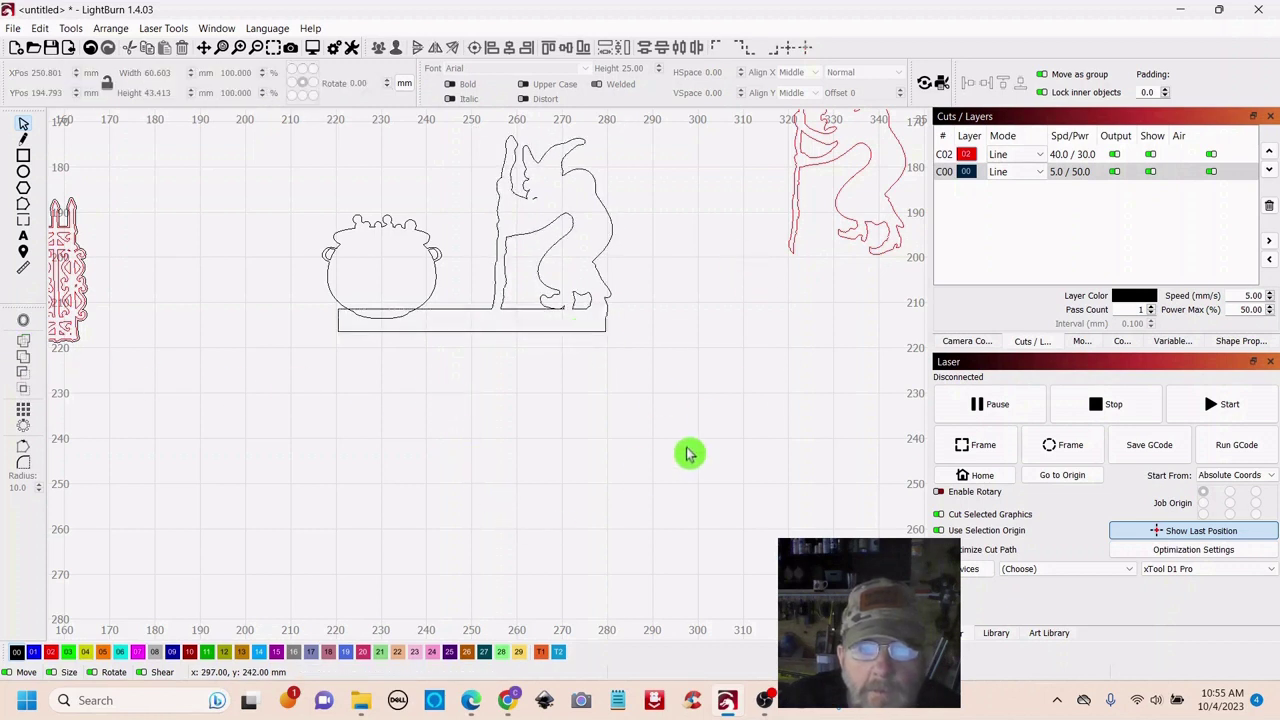
Merge the brew pot with the joined witch and base outline
click(567, 311)
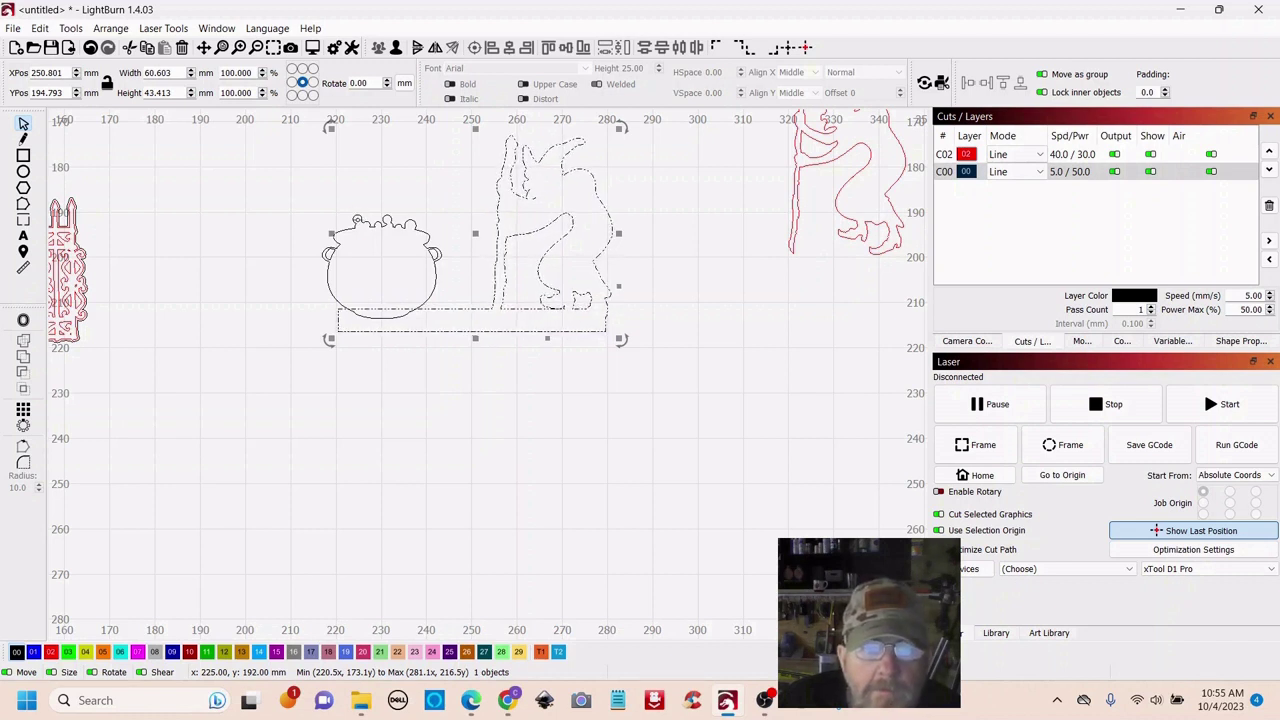
shift+click(357, 221)
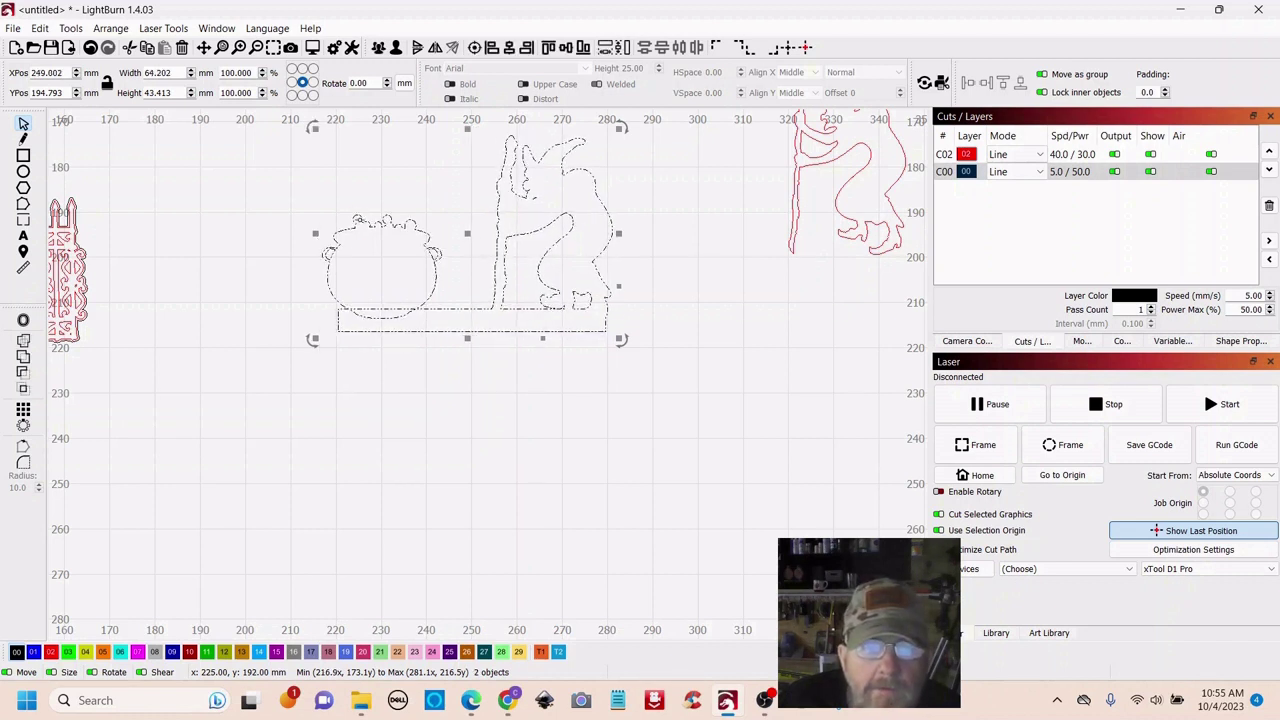
click(26, 347)
click(509, 443)
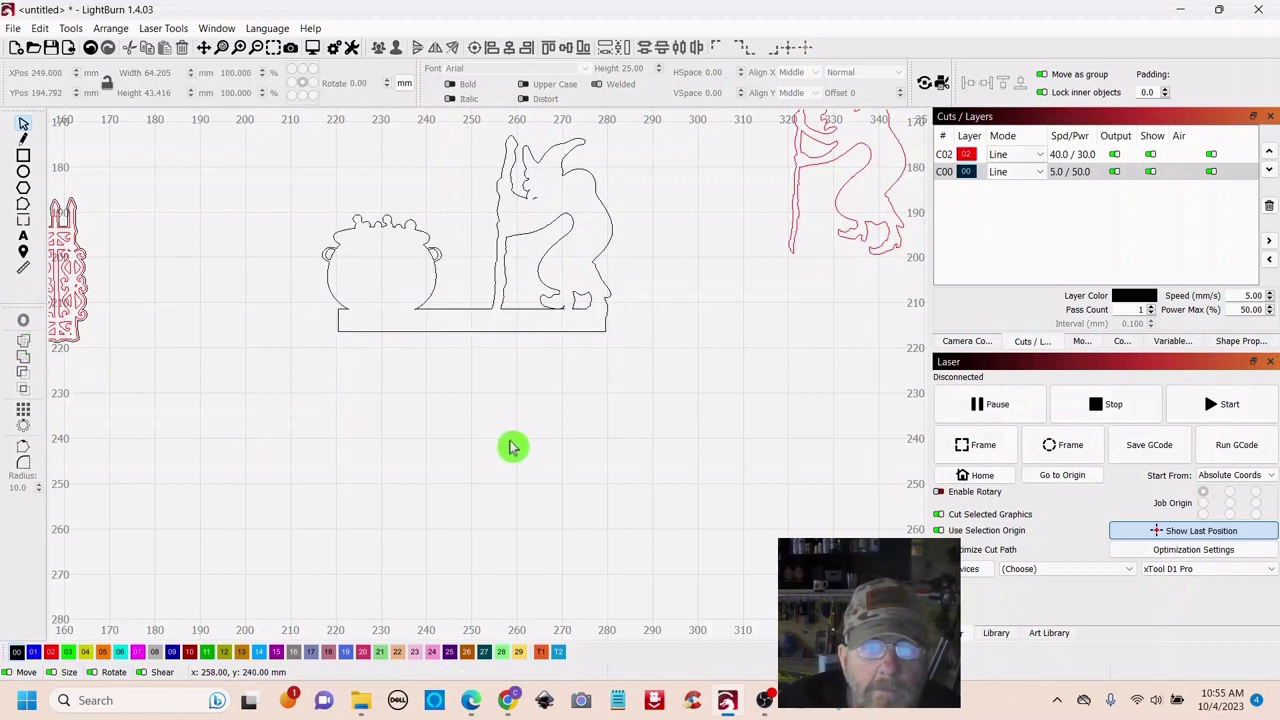
Move the red witch artwork inside the black witch outline, centred at X 268, Y 194 mm
scroll(511, 445, down, 3)
scroll(515, 449, up, 2)
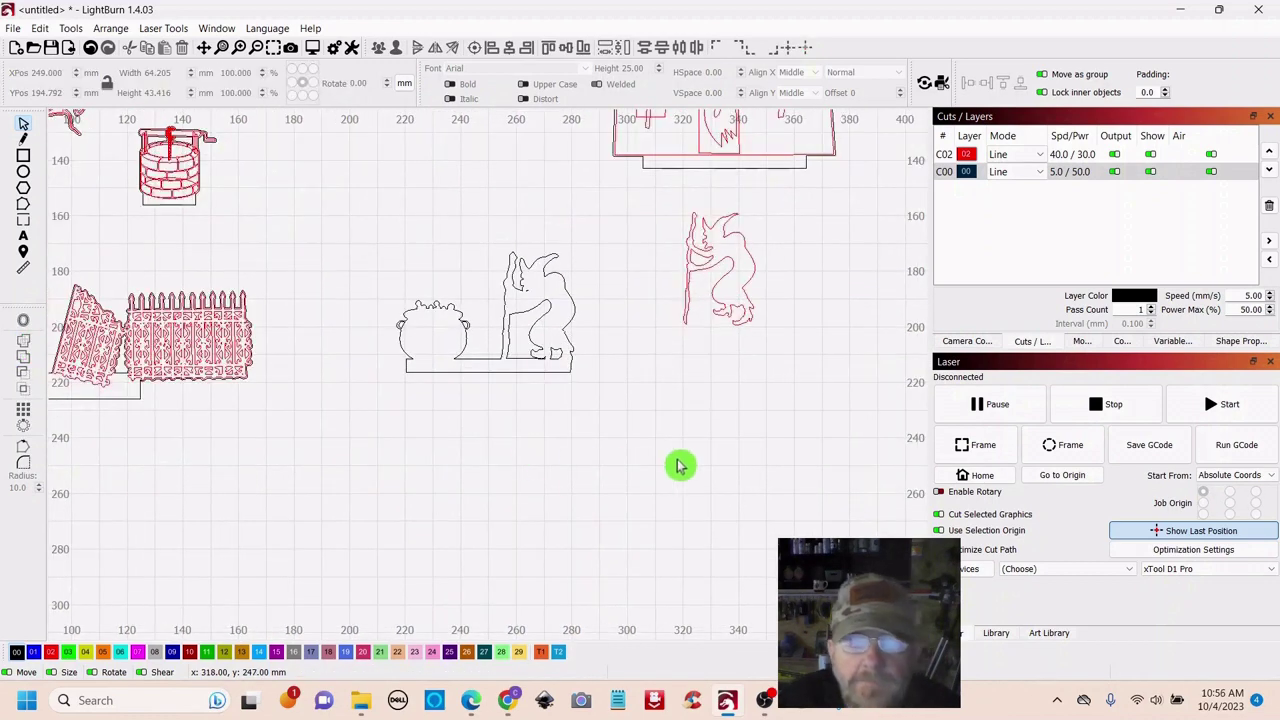
drag(790, 198, 658, 366)
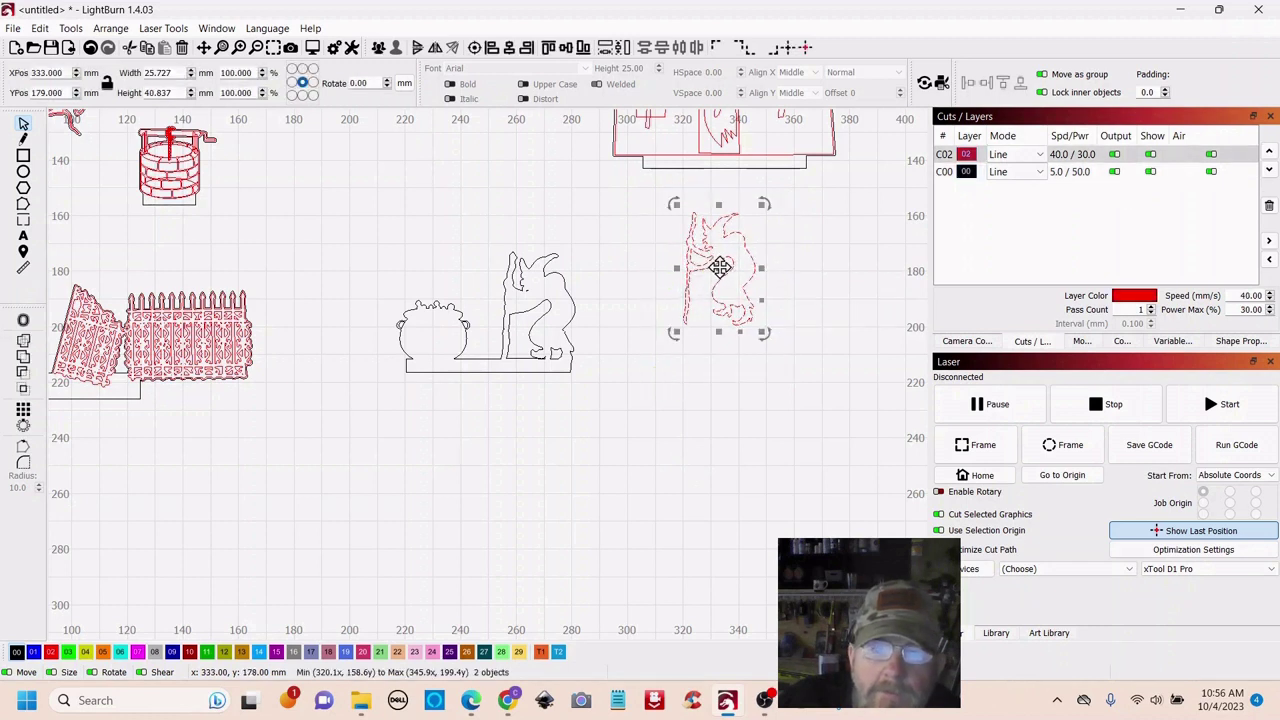
drag(720, 268, 526, 325)
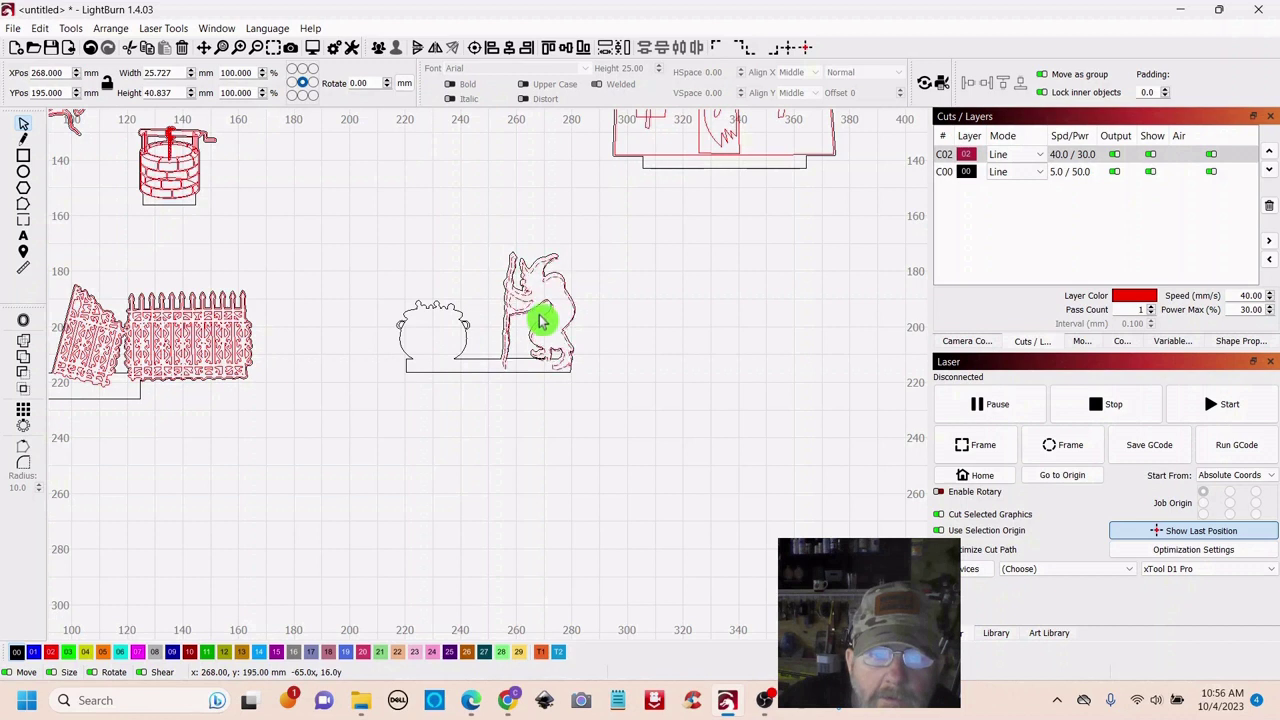
drag(535, 320, 540, 318)
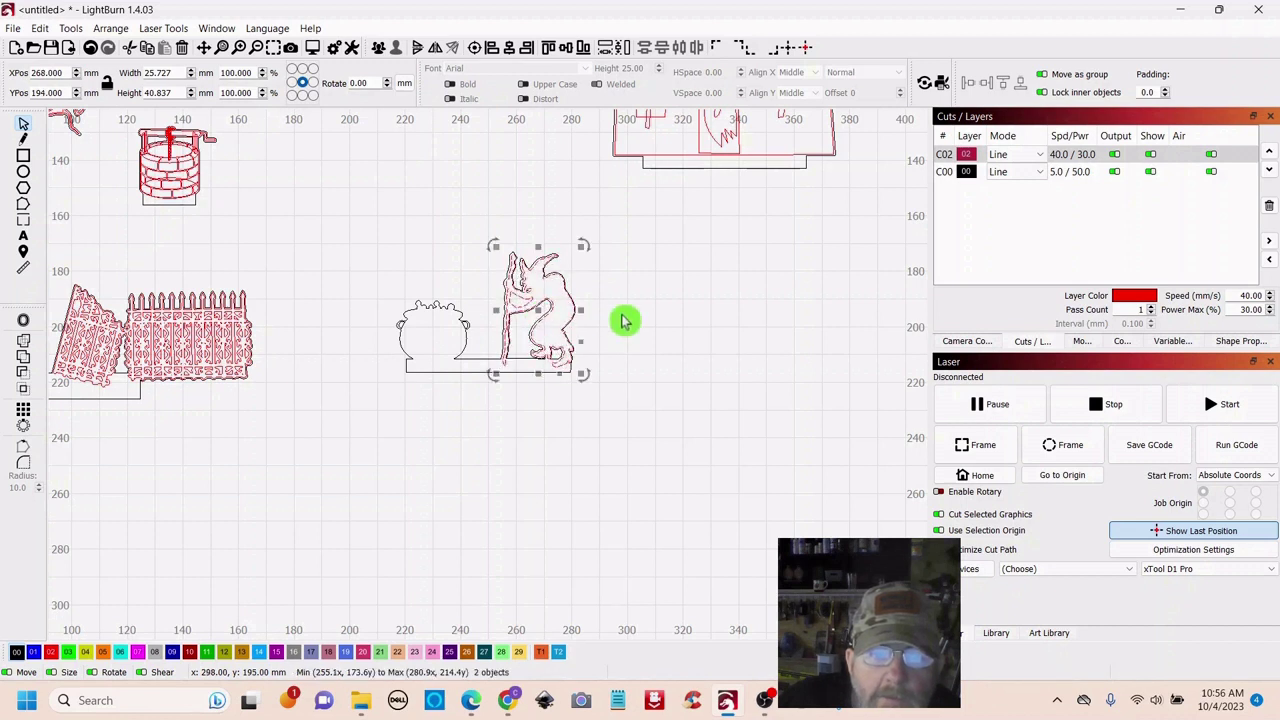
click(683, 351)
scroll(683, 351, down, 4)
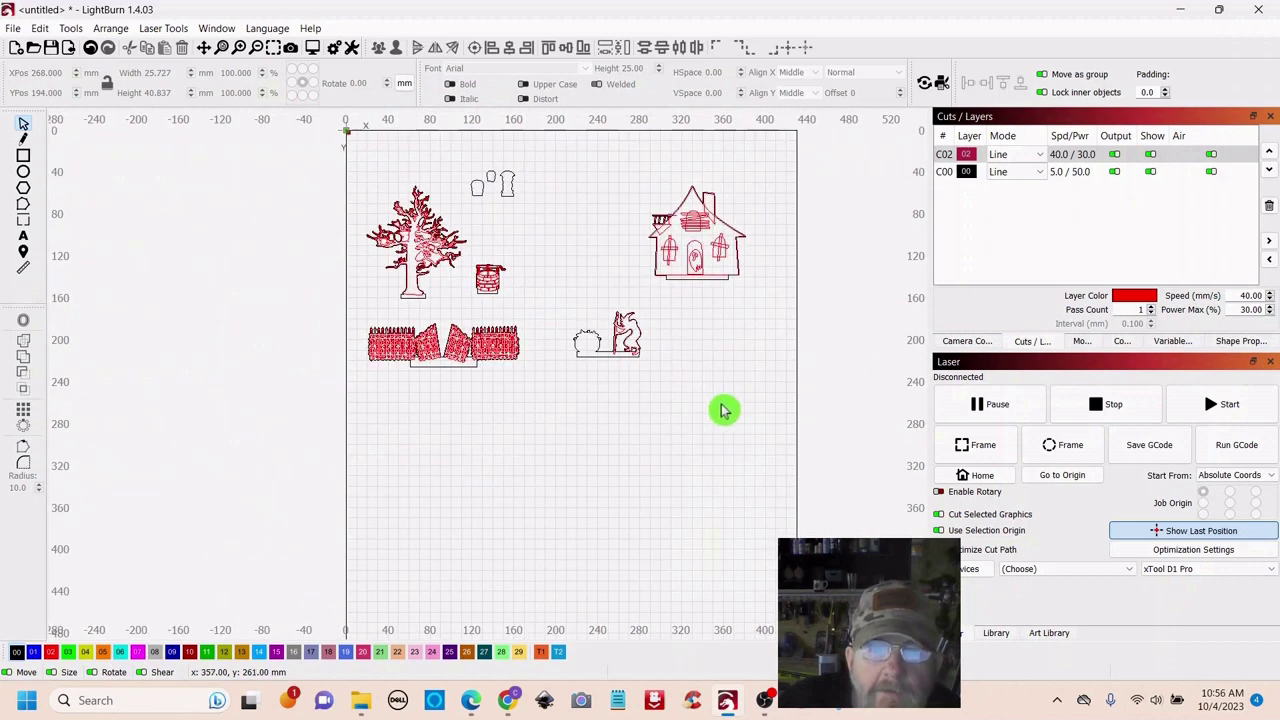
scroll(726, 409, right, 2)
scroll(754, 343, up, 1)
mouse_move(711, 389)
mouse_down()
mouse_move(667, 431)
mouse_move(694, 374)
mouse_up()
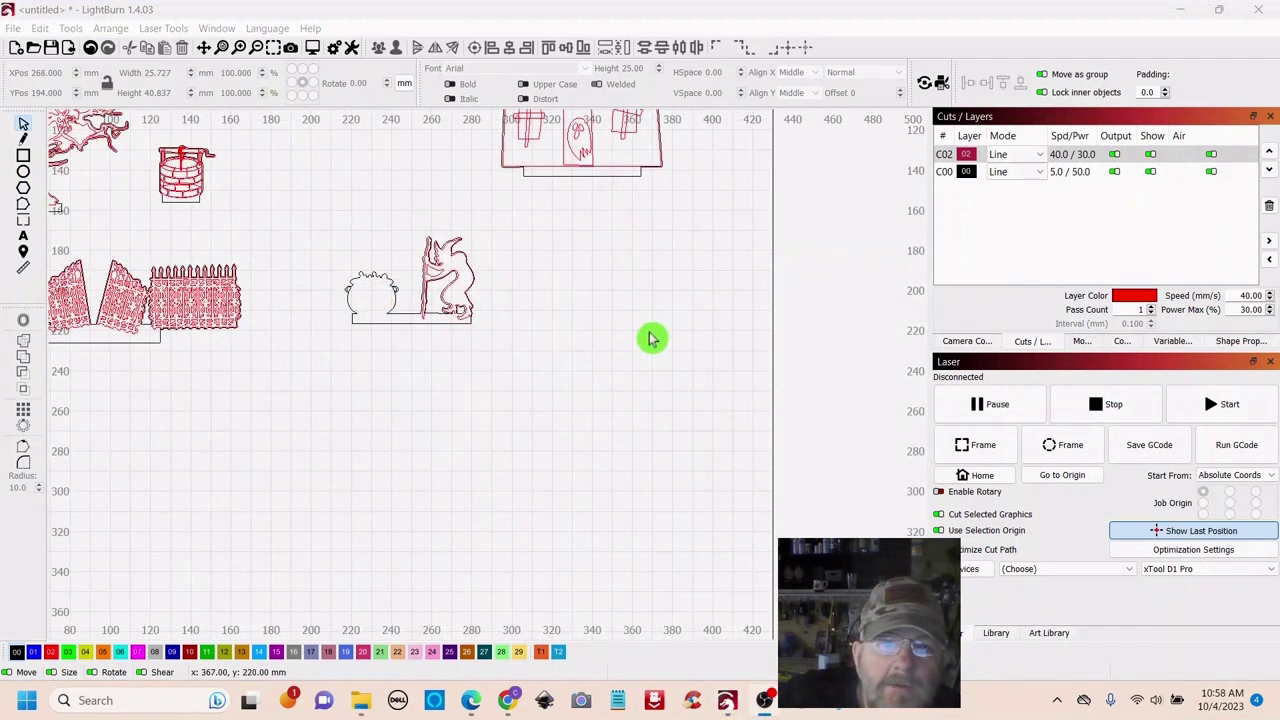
scroll(809, 523, down, 3)
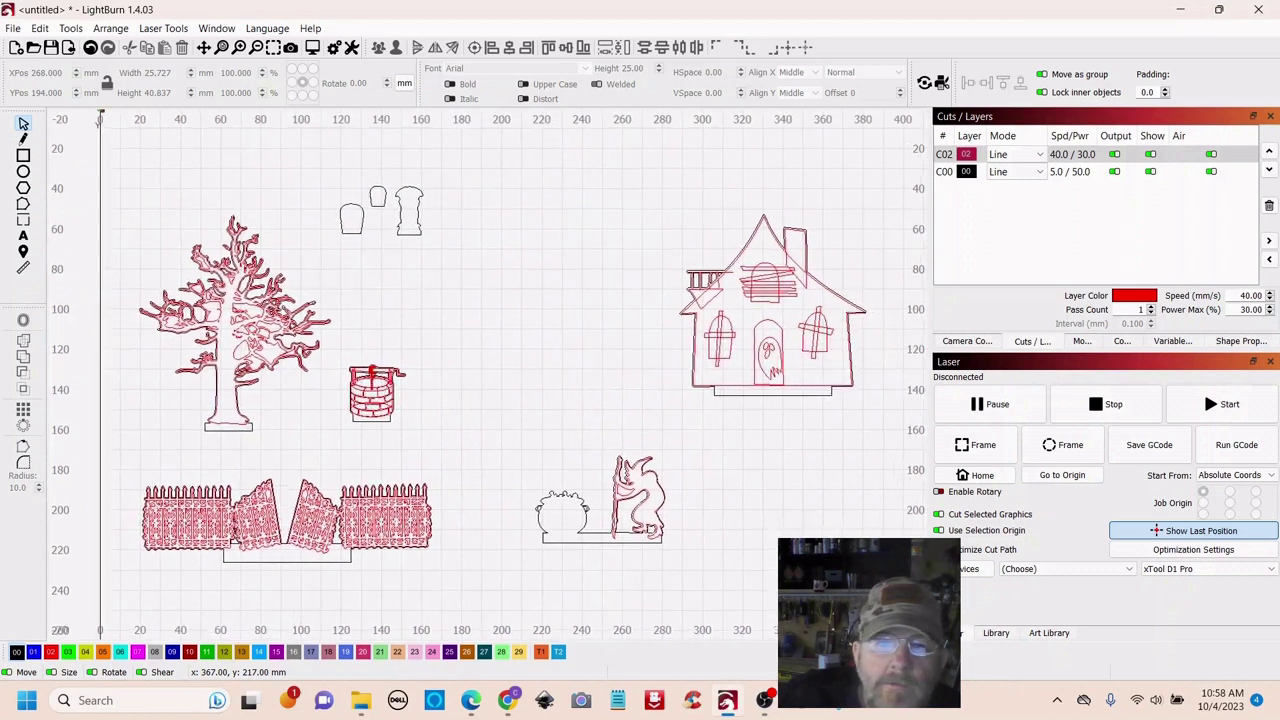
Move the joined brew pot and witch piece up between the tombstones and the house, centred at X 221, Y 86 mm
scroll(839, 525, up, 1)
drag(839, 525, 831, 528)
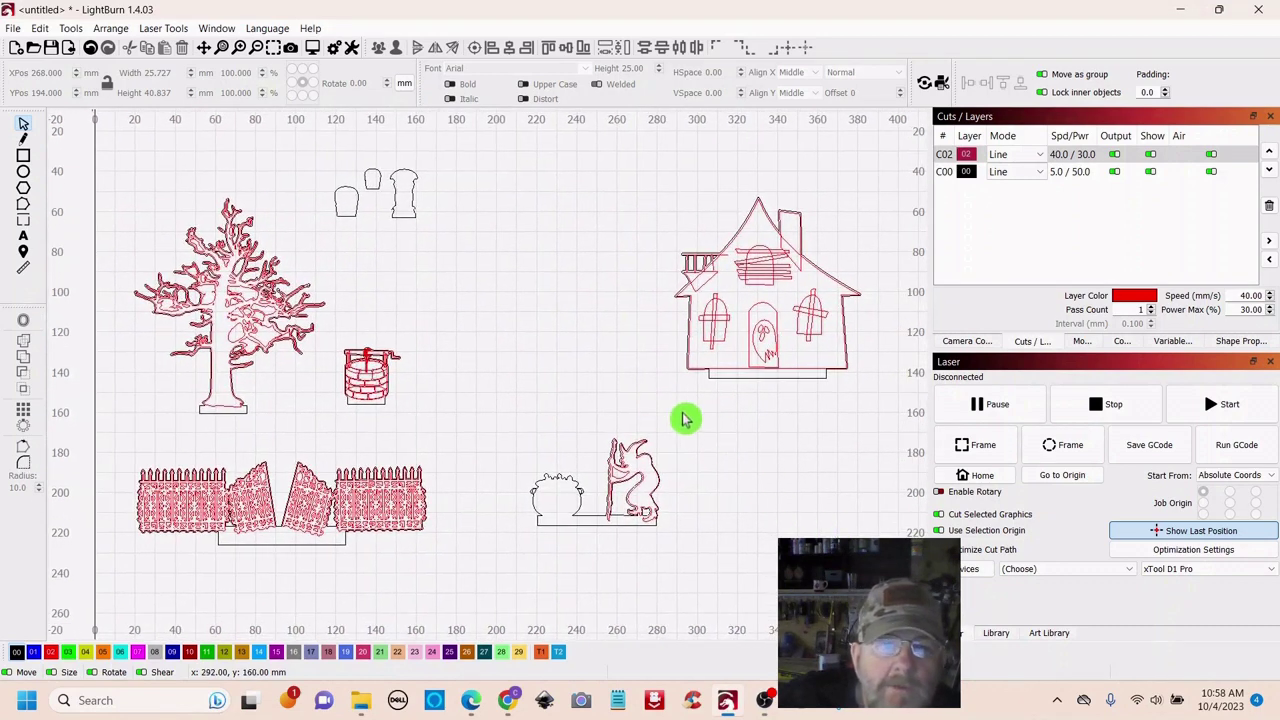
drag(657, 417, 555, 537)
drag(586, 491, 543, 271)
scroll(574, 443, down, 3)
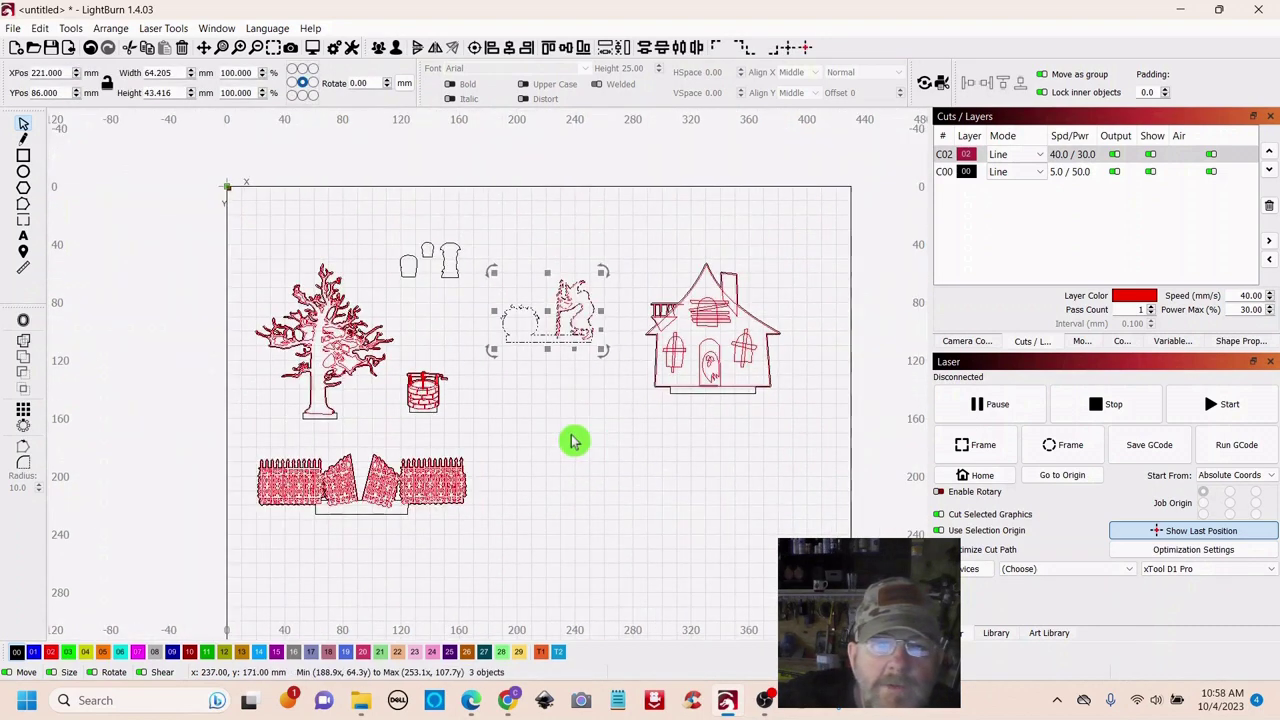
click(641, 478)
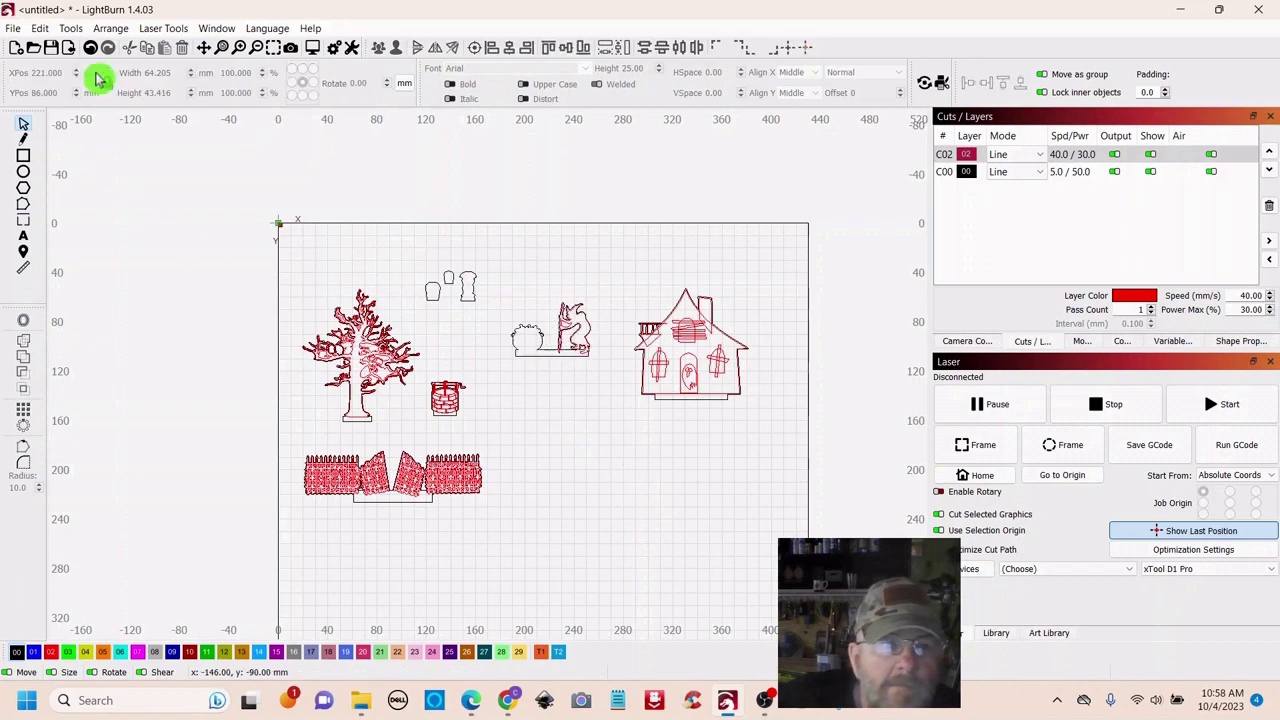
click(70, 52)
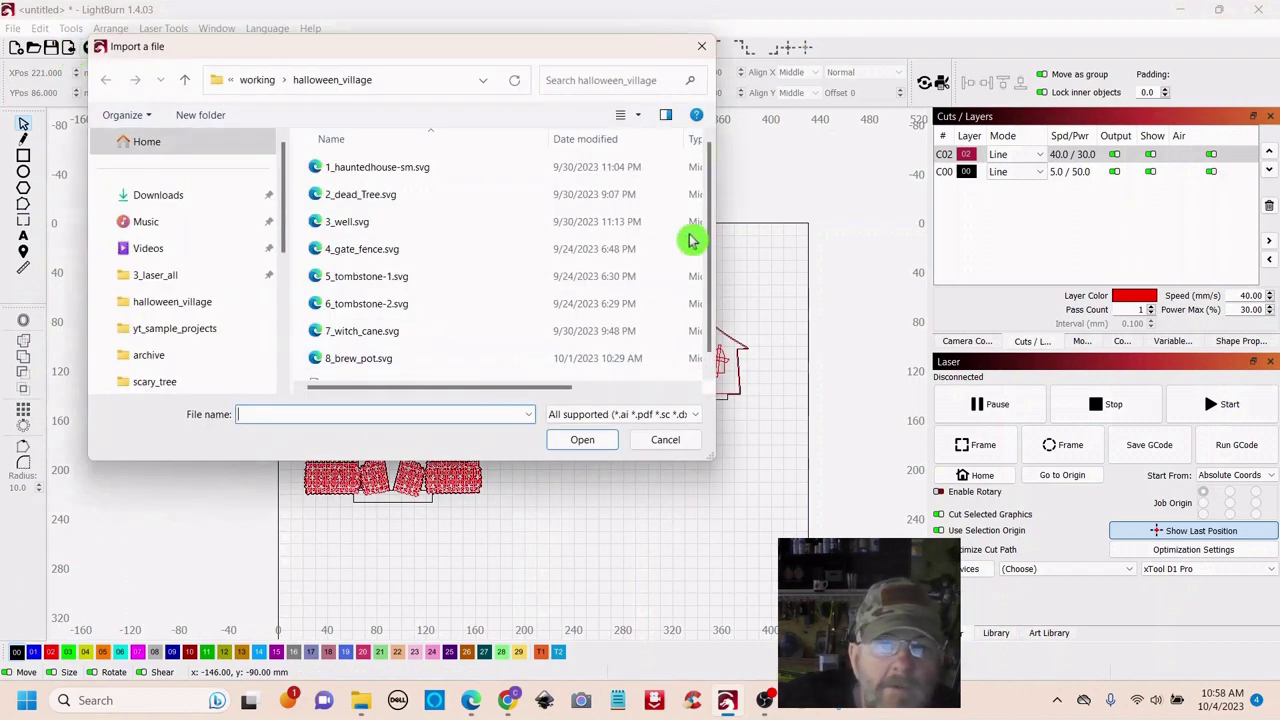
scroll(686, 240, down, 1)
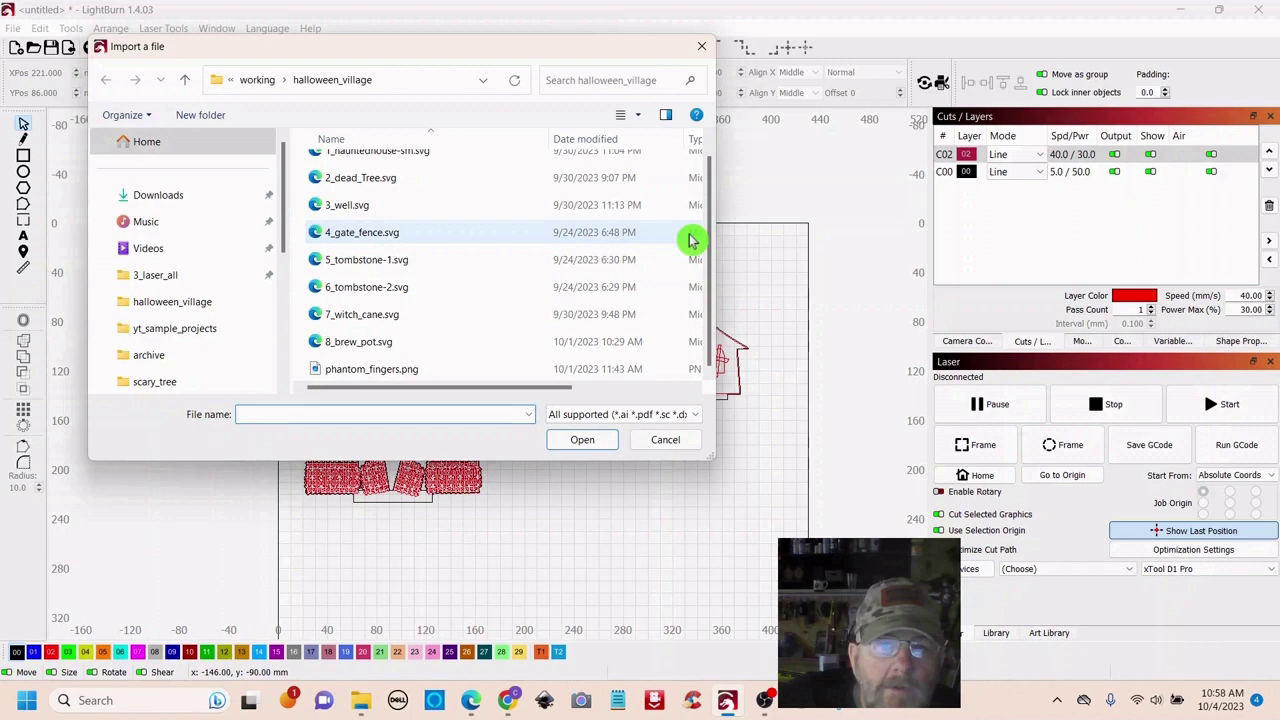
click(665, 447)
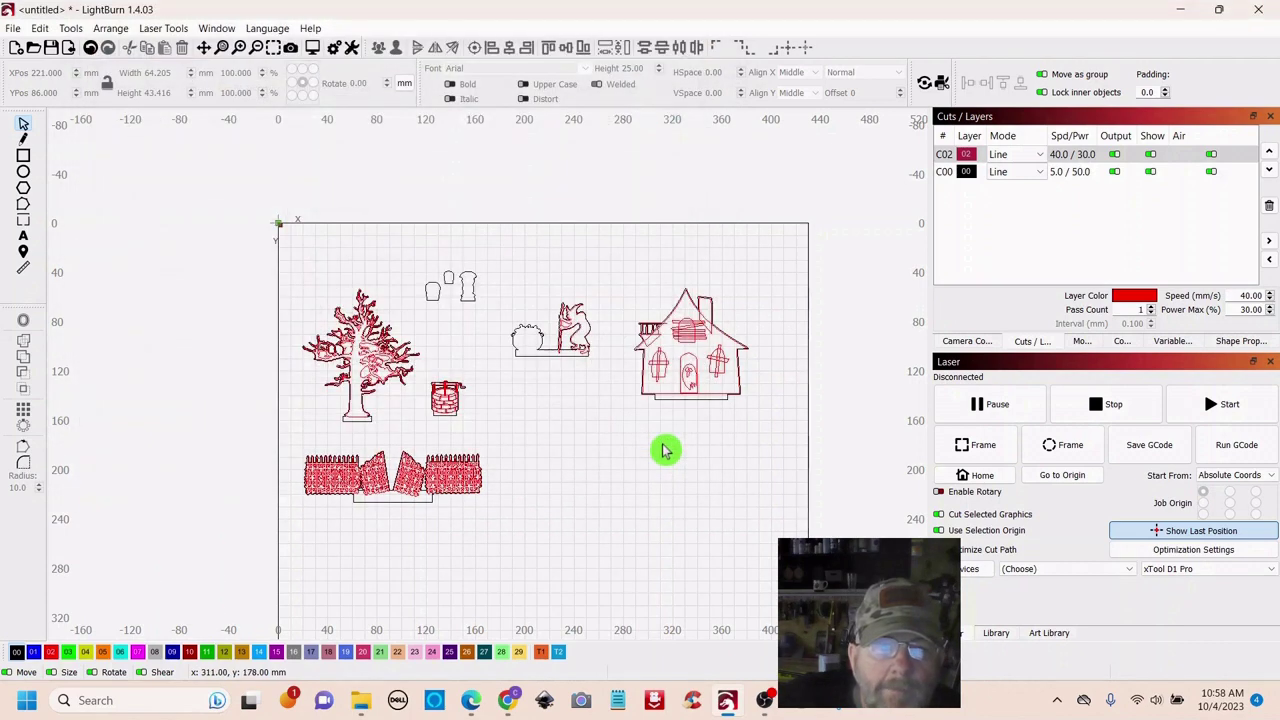
Start the Text tool and set its font to Phantom Fingers
scroll(486, 357, up, 6)
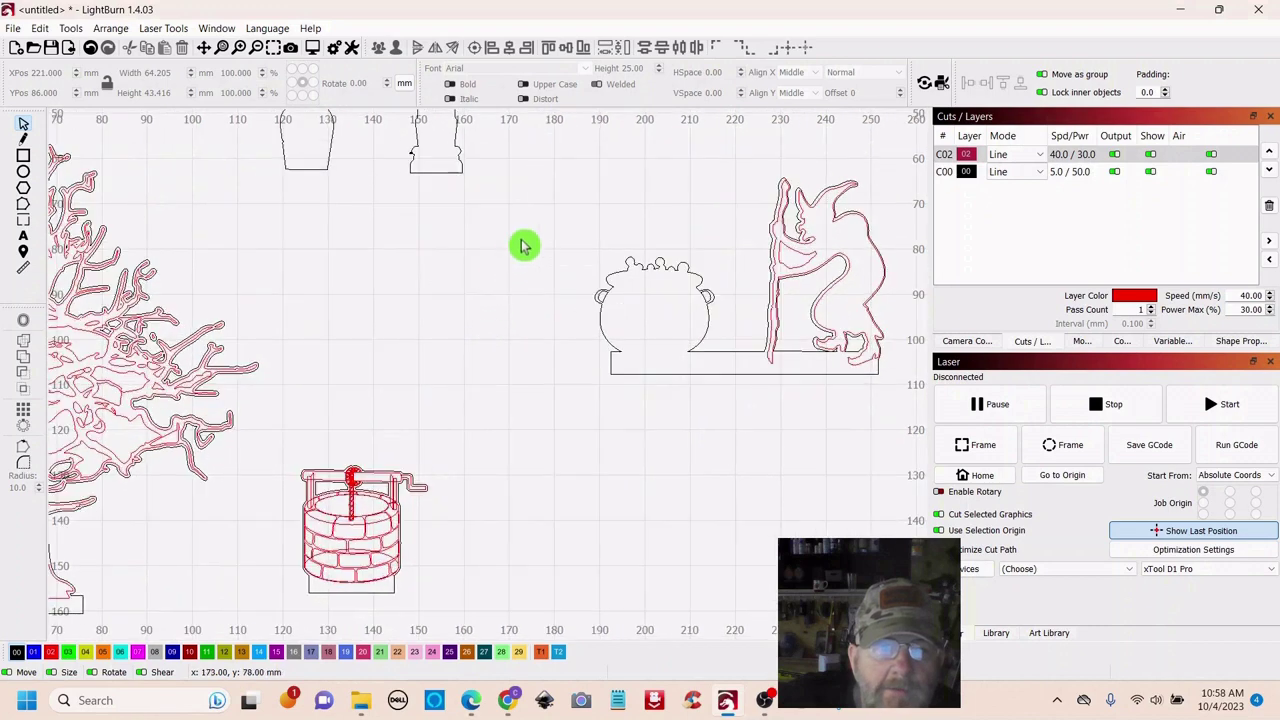
drag(523, 245, 546, 457)
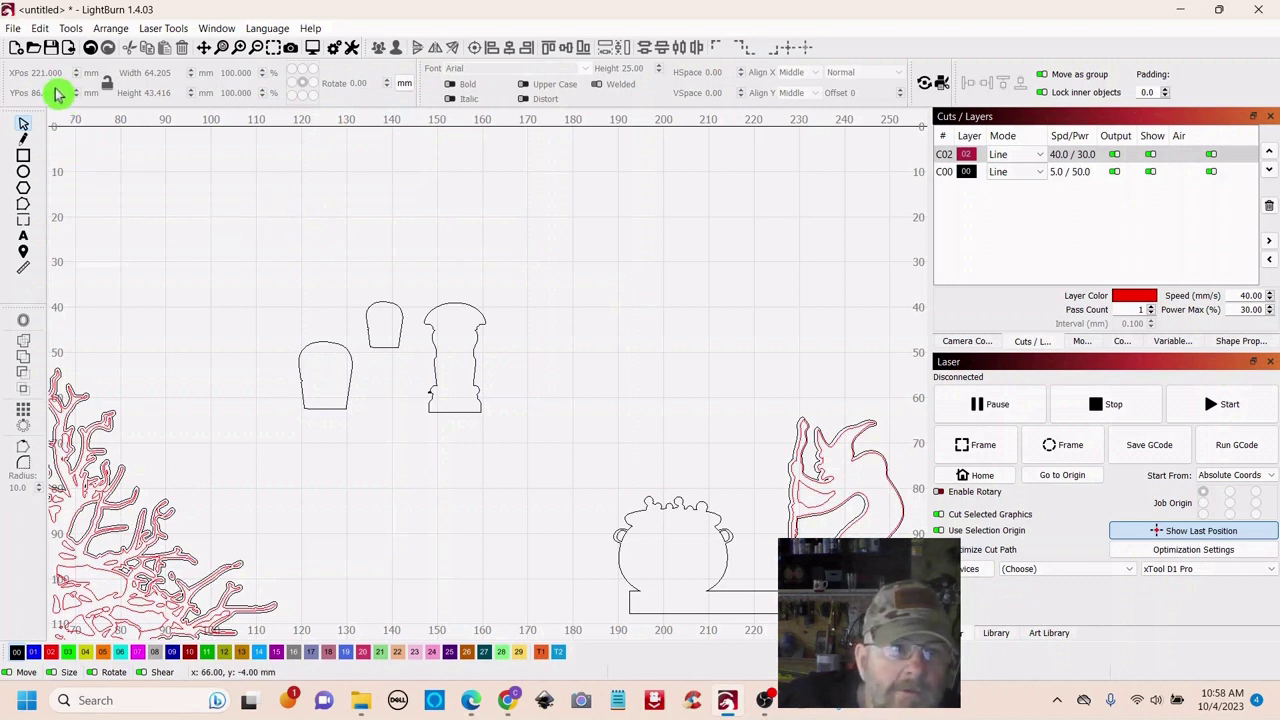
click(26, 240)
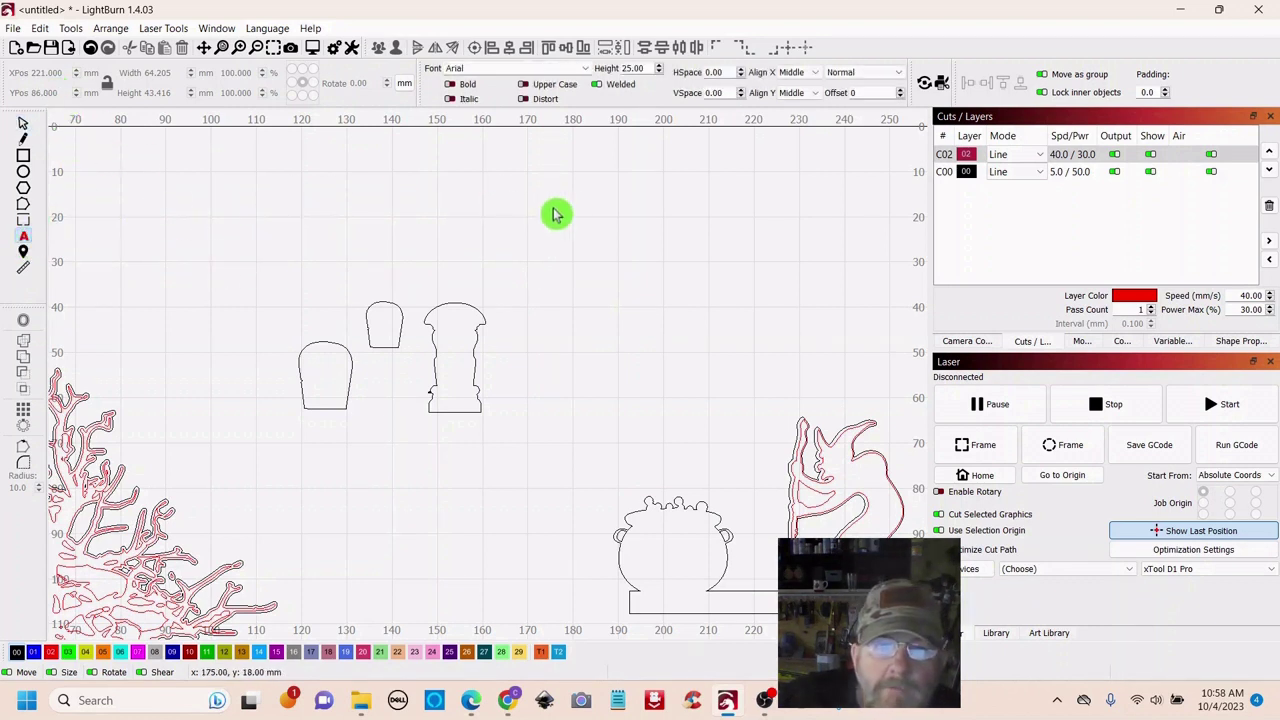
click(586, 69)
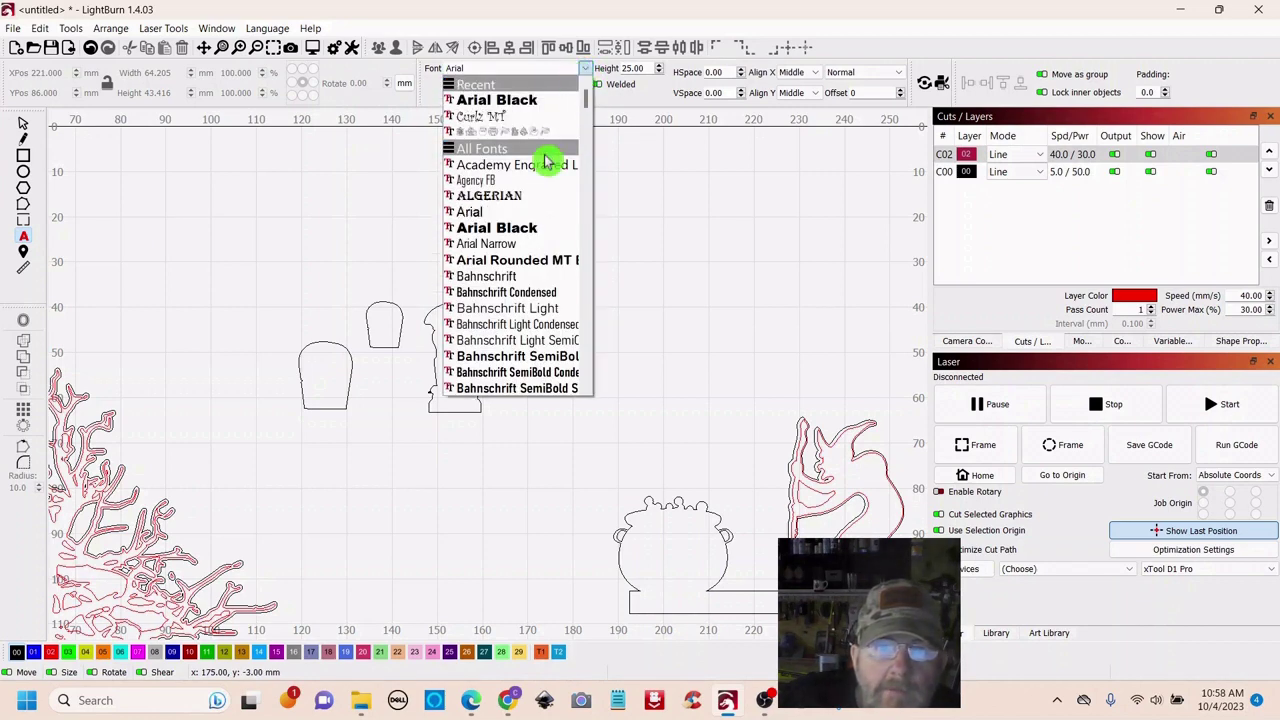
scroll(527, 198, down, 6)
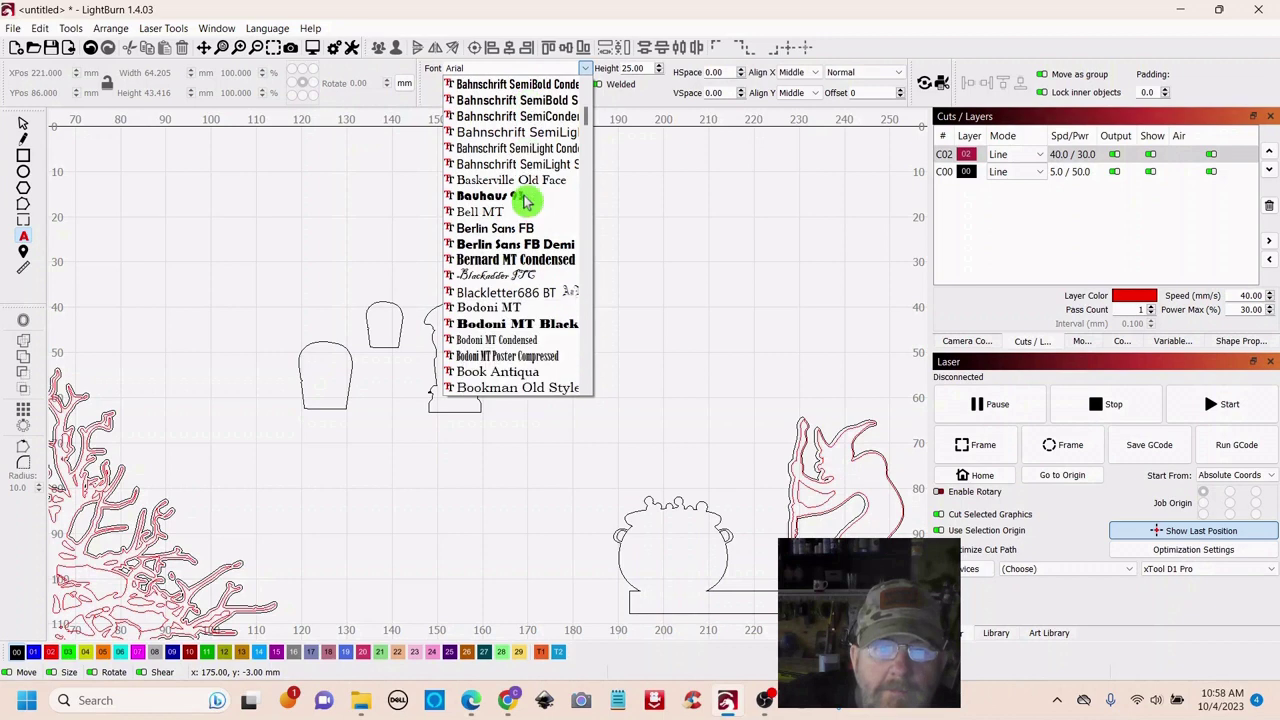
scroll(527, 200, down, 12)
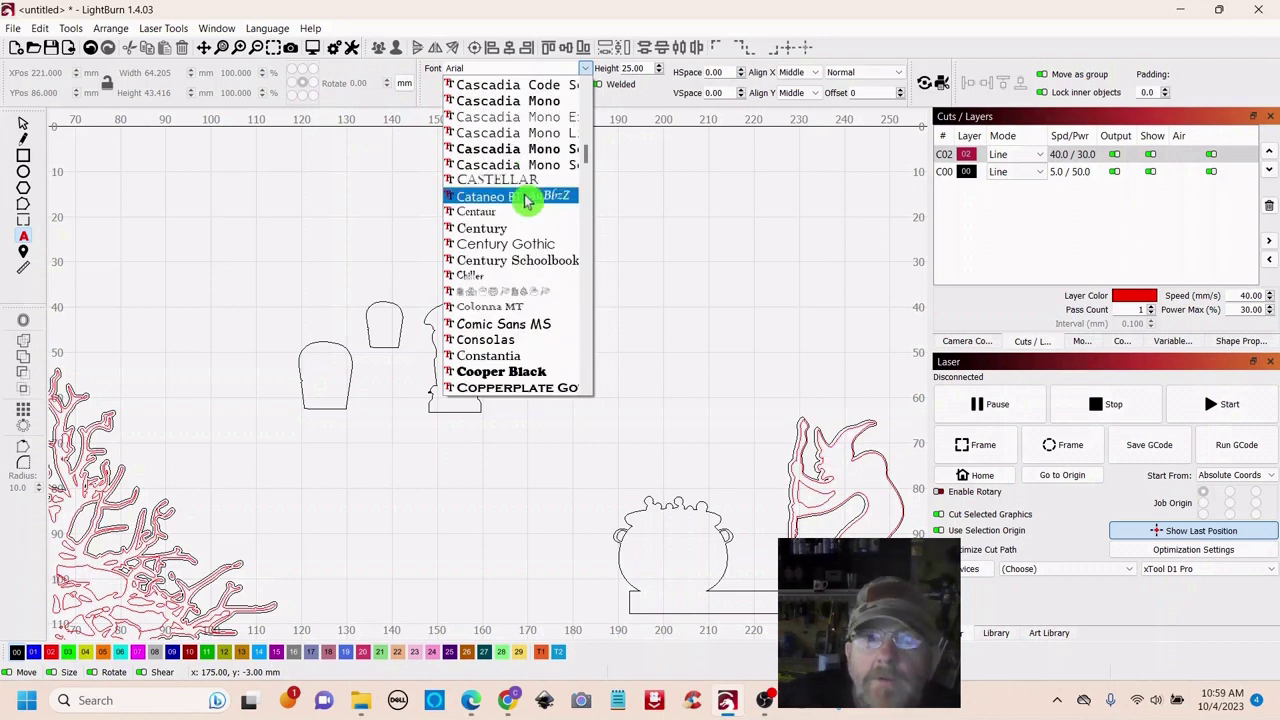
scroll(527, 200, down, 10)
scroll(527, 200, down, 7)
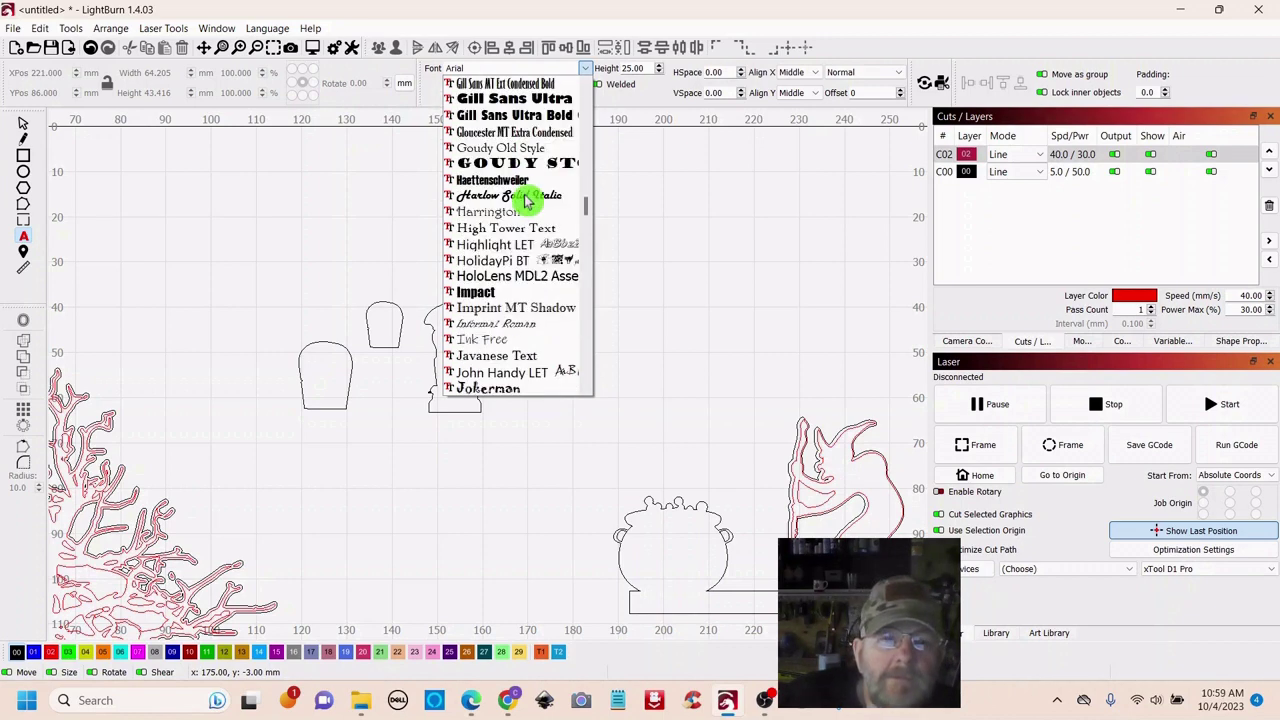
scroll(527, 200, down, 11)
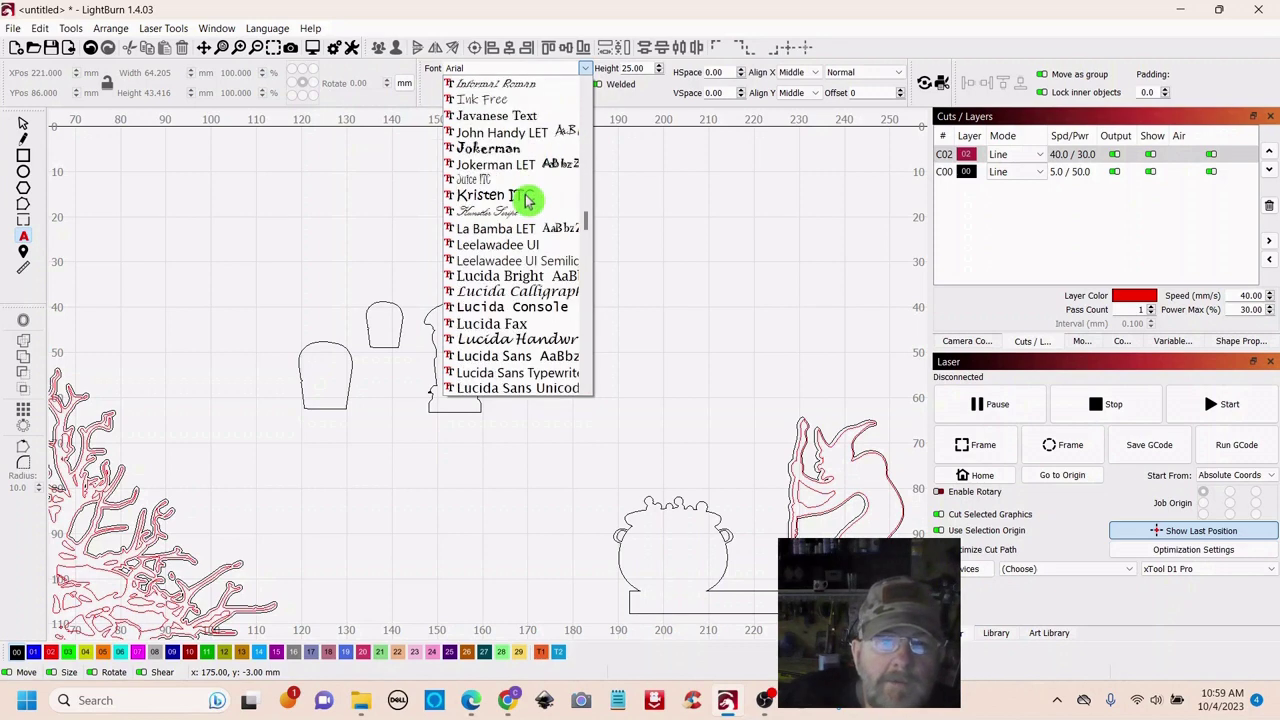
scroll(527, 200, down, 6)
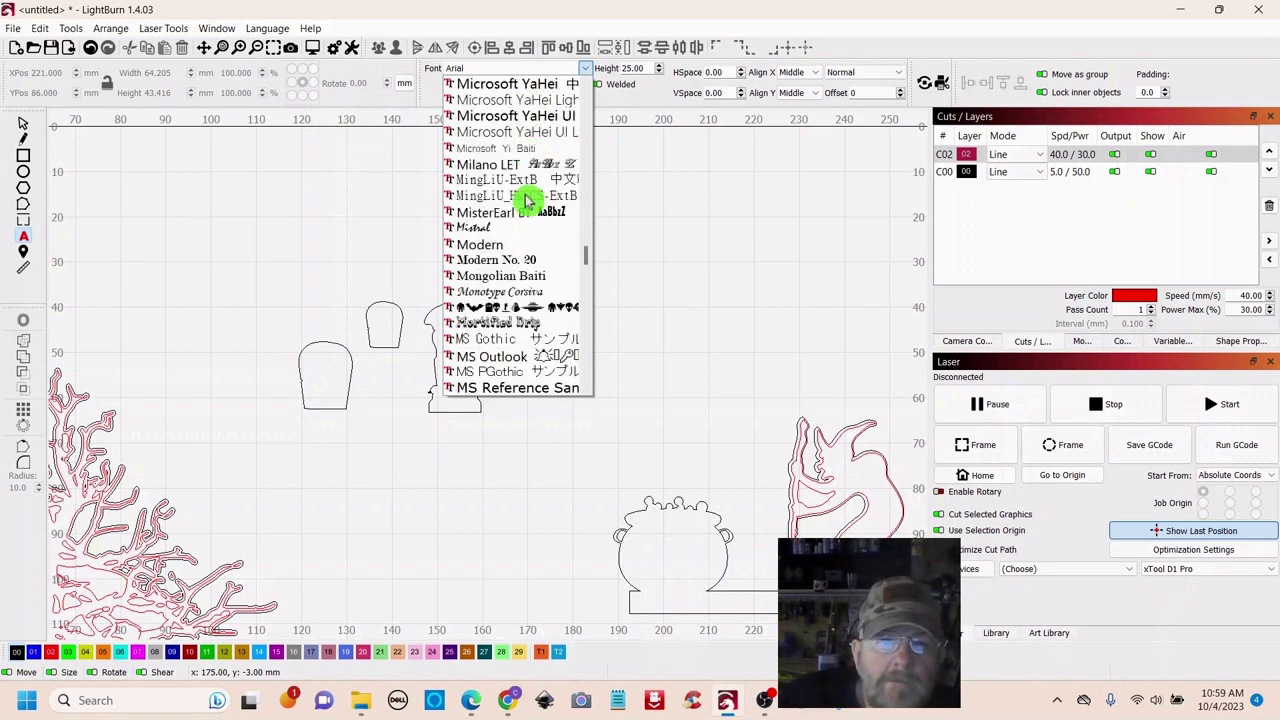
scroll(527, 200, down, 10)
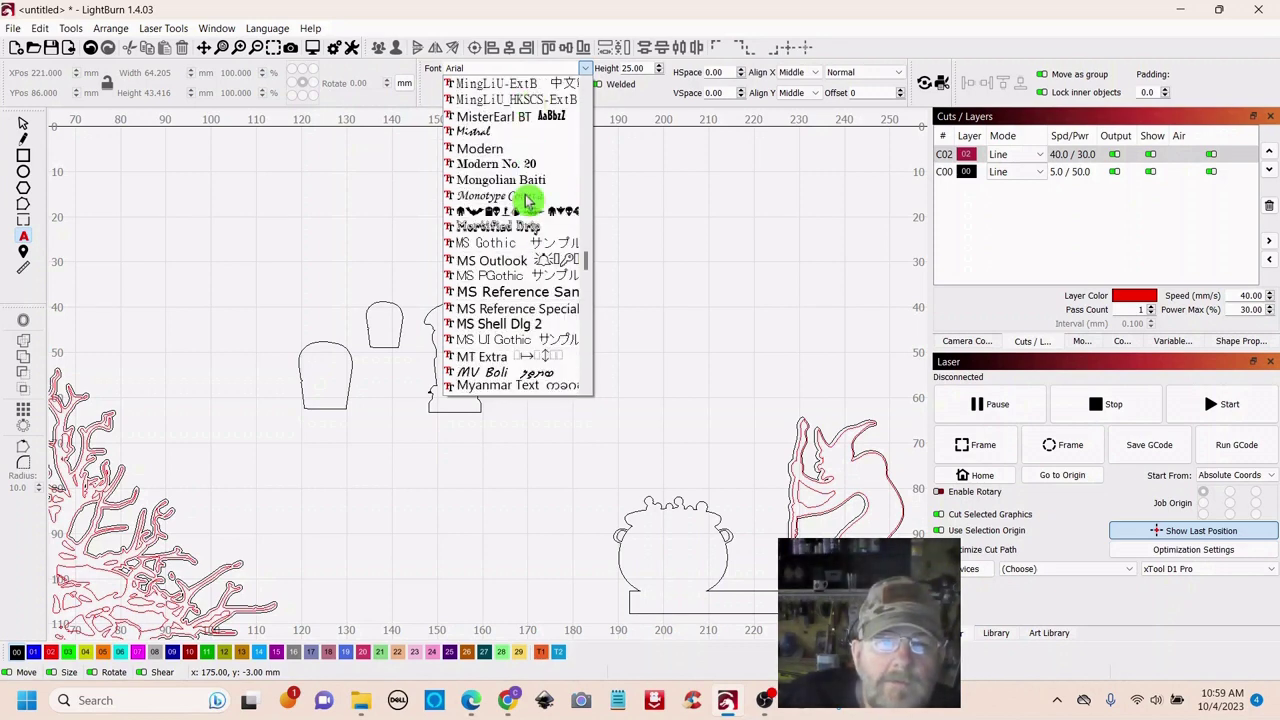
scroll(527, 200, down, 1)
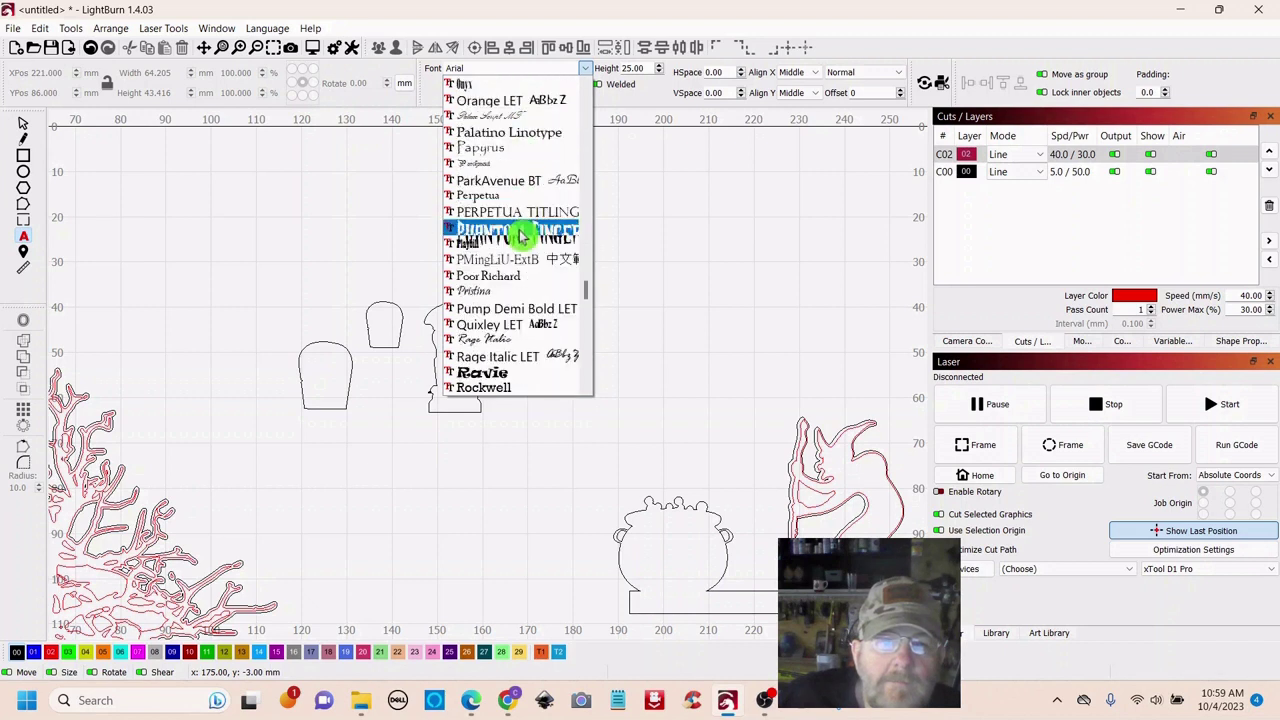
key(Escape)
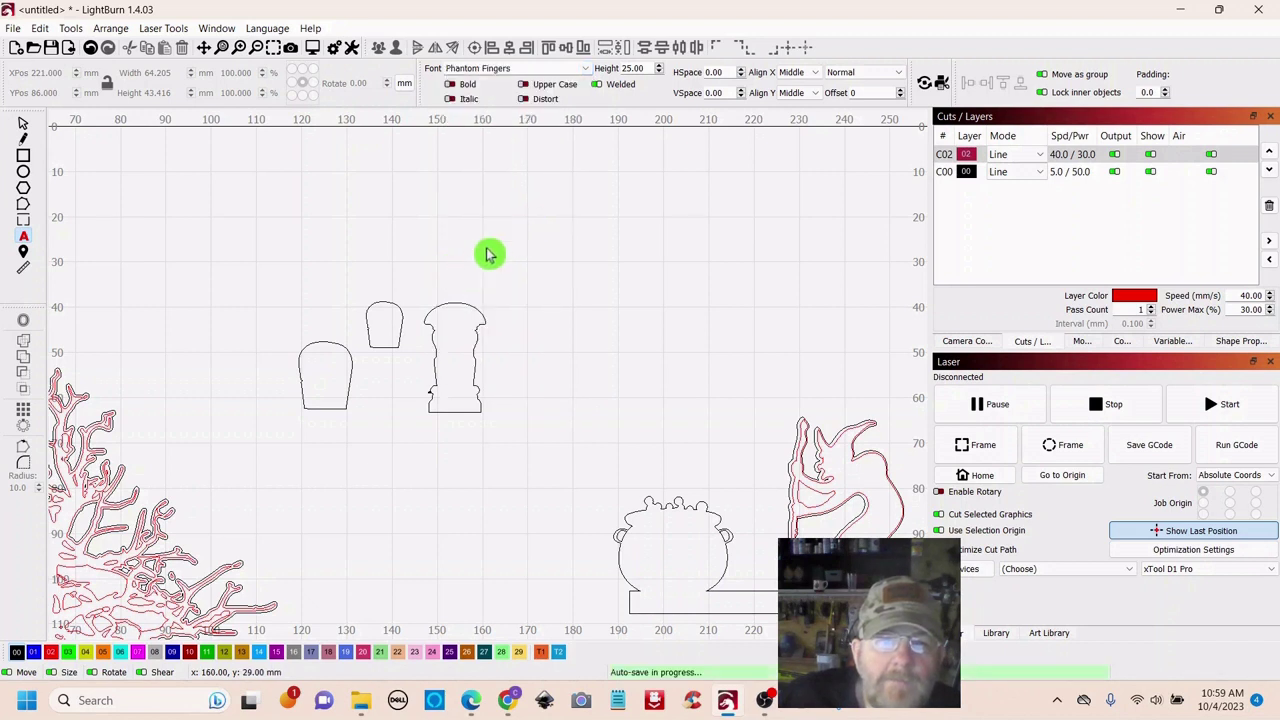
Add the text "R.I.P." with a height of 10 mm in the empty area above the brew pot
click(23, 238)
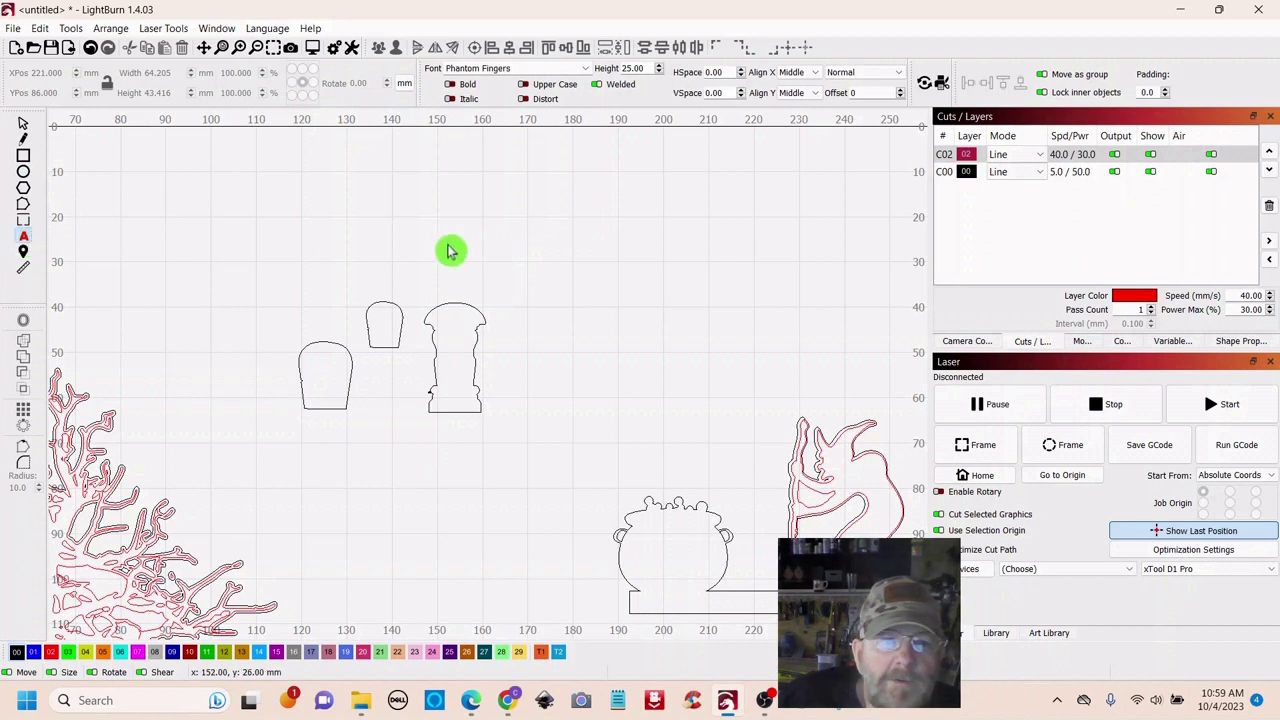
click(468, 250)
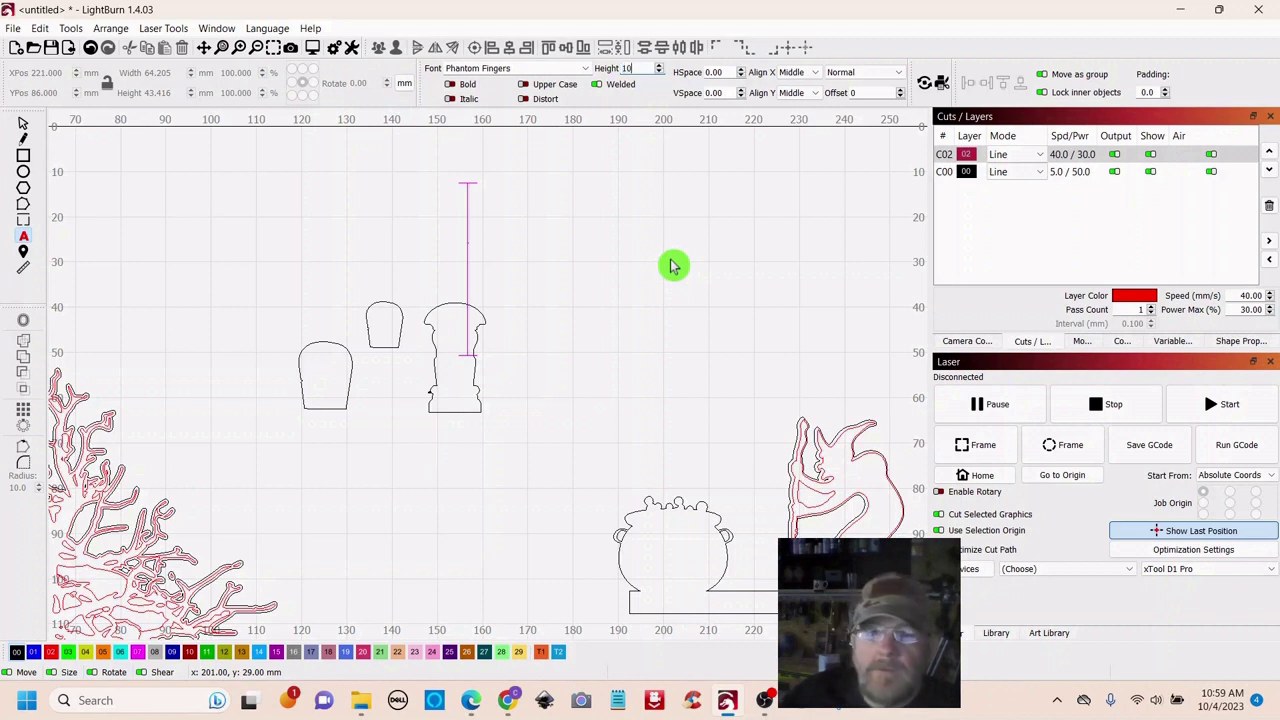
click(660, 226)
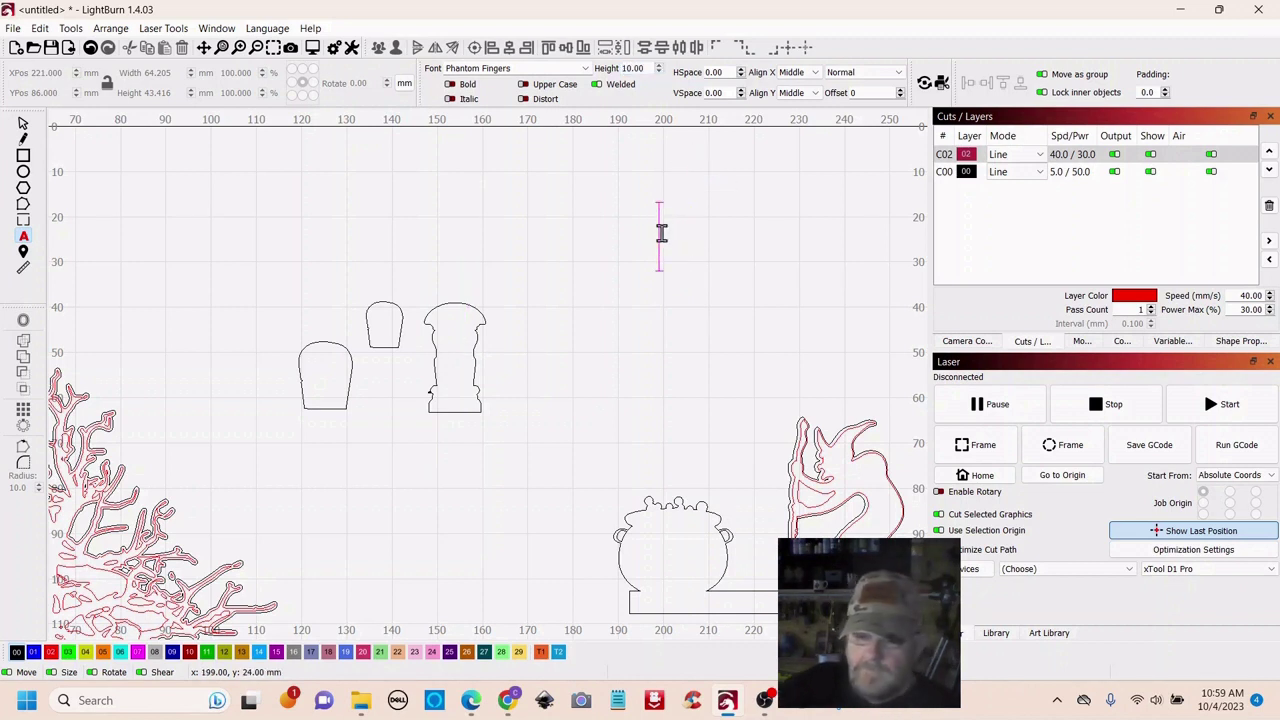
text(T)
text(.)
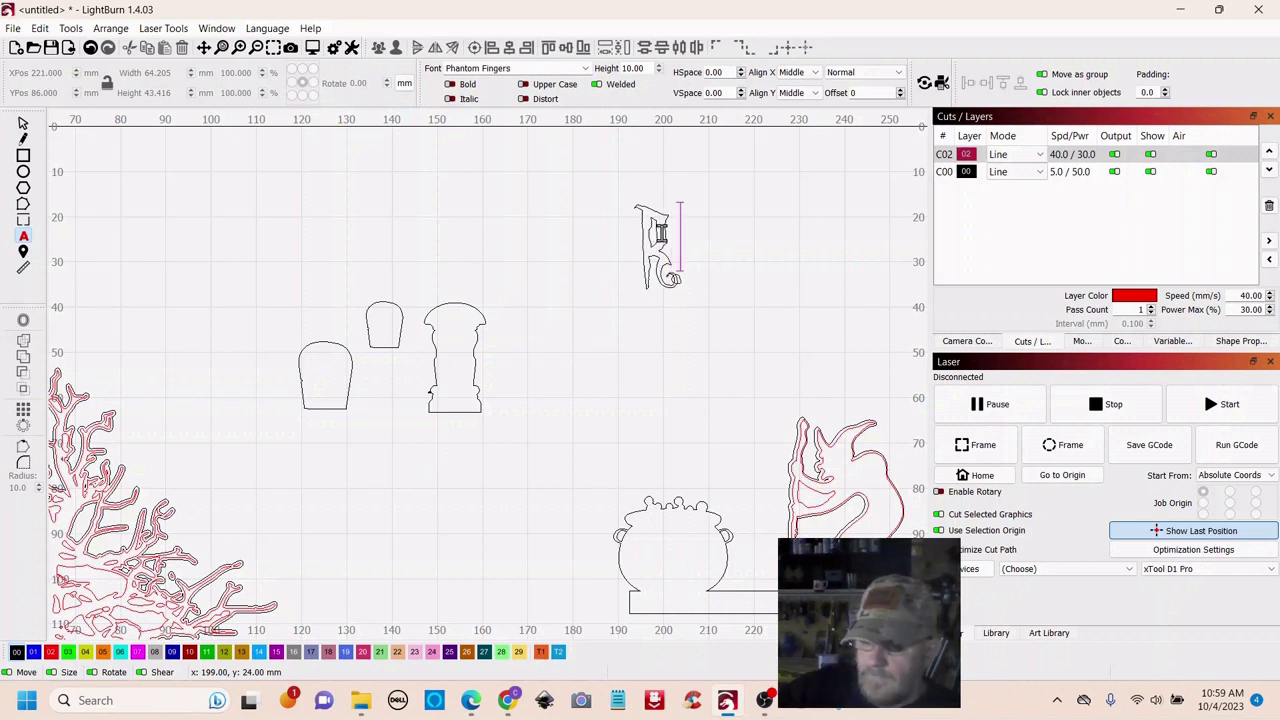
text(I.P.)
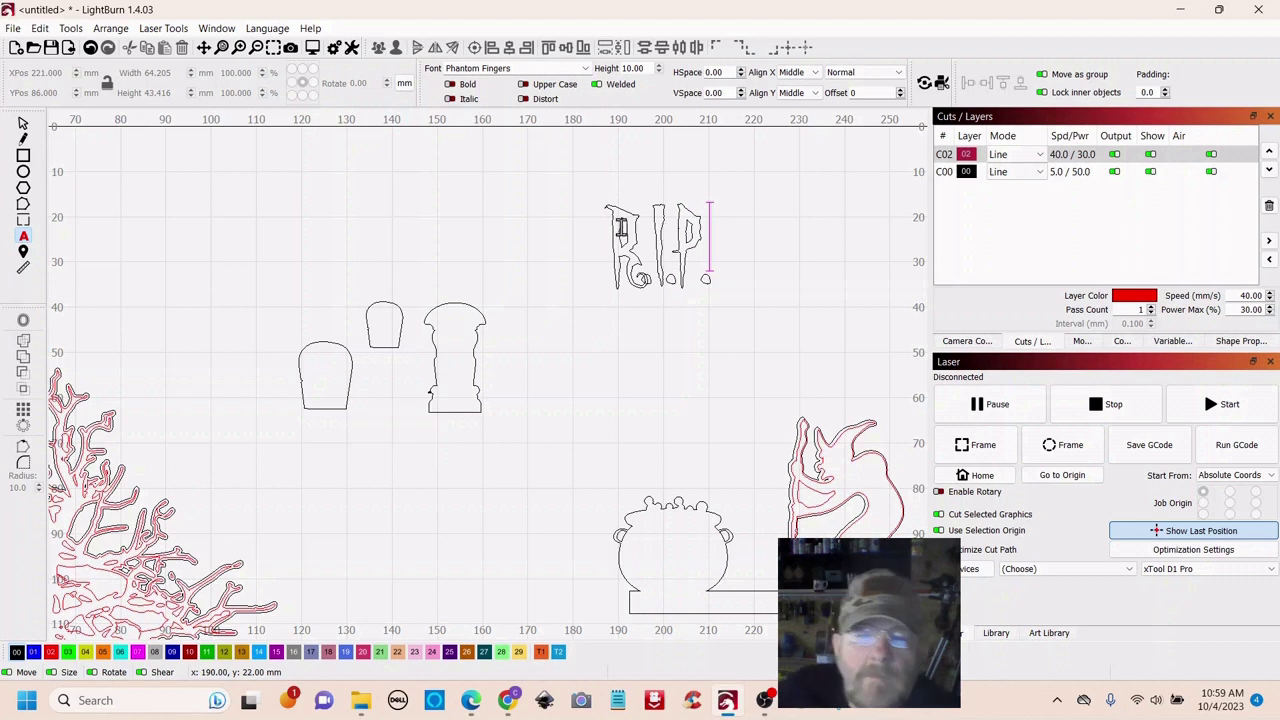
Scale the R.I.P. text down to about 7.8 mm wide and assign it to red layer 02
click(24, 130)
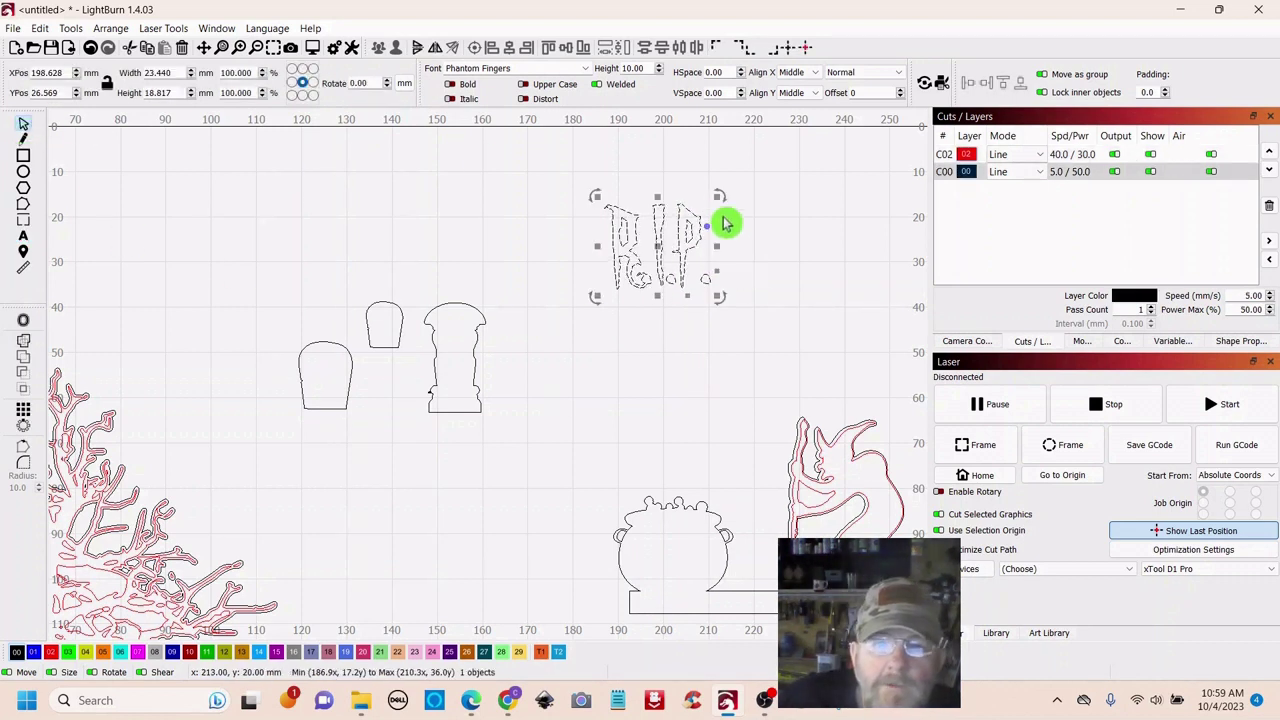
drag(715, 199, 642, 256)
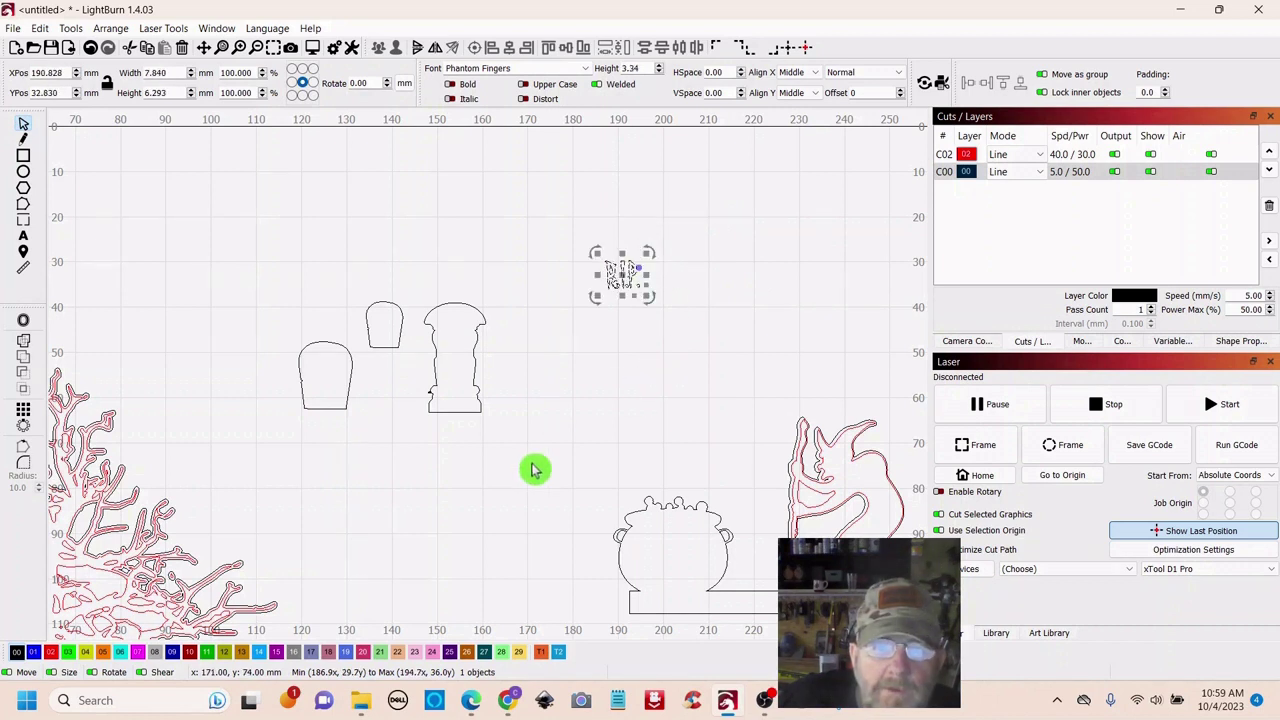
click(50, 651)
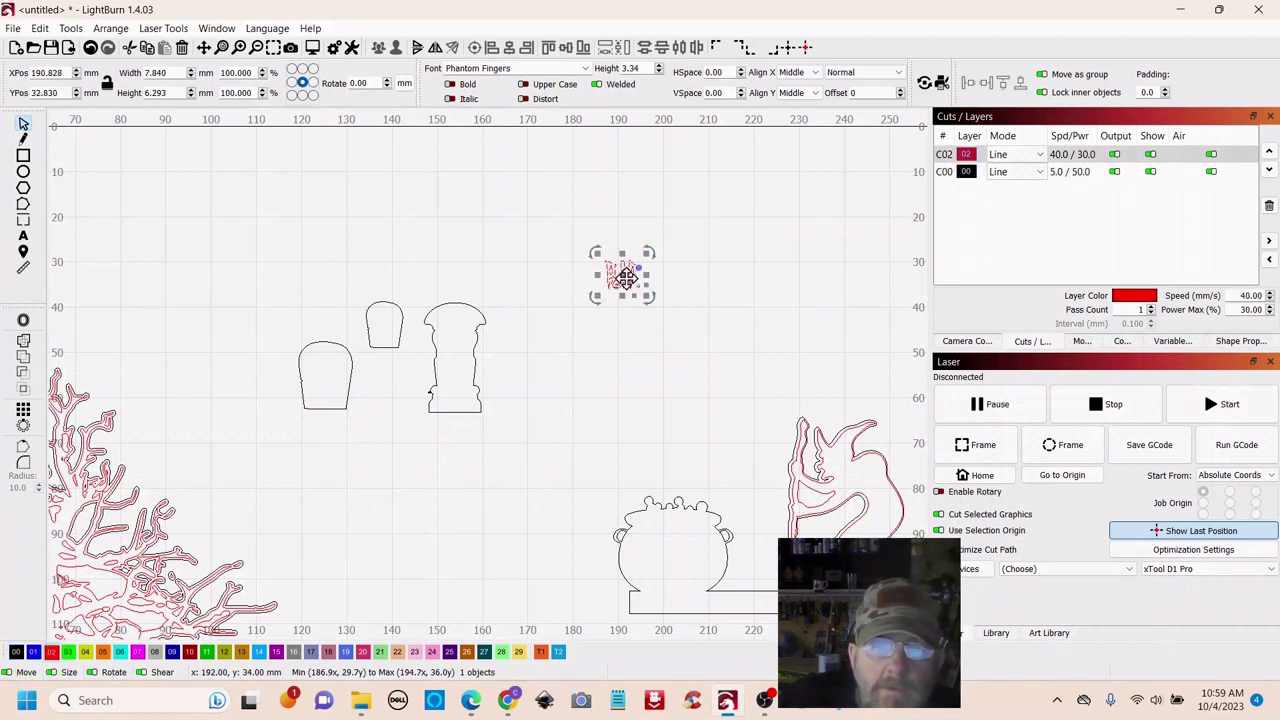
Place the R.I.P. text on the tall tombstone at X 154, Y 44 mm and a duplicate on the larger rounded tombstone at X 125, Y 53 mm
drag(624, 278, 455, 332)
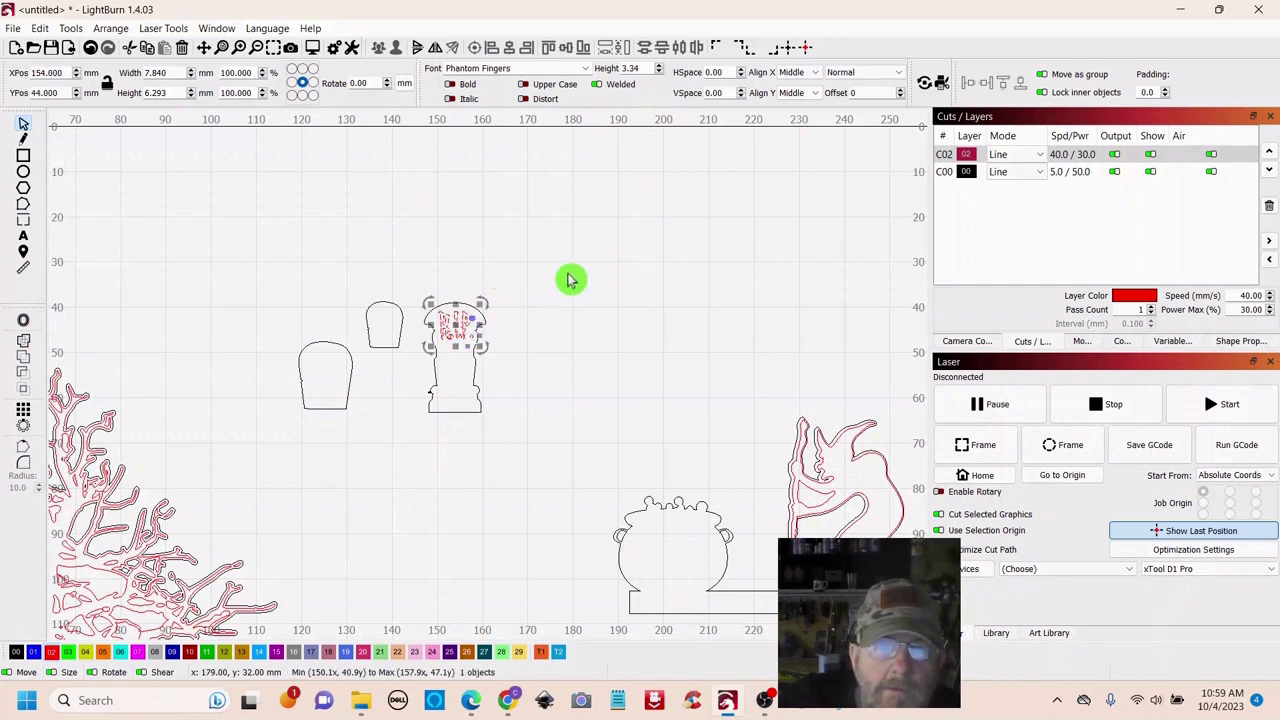
scroll(569, 277, up, 2)
scroll(661, 414, up, 1)
drag(661, 414, 740, 391)
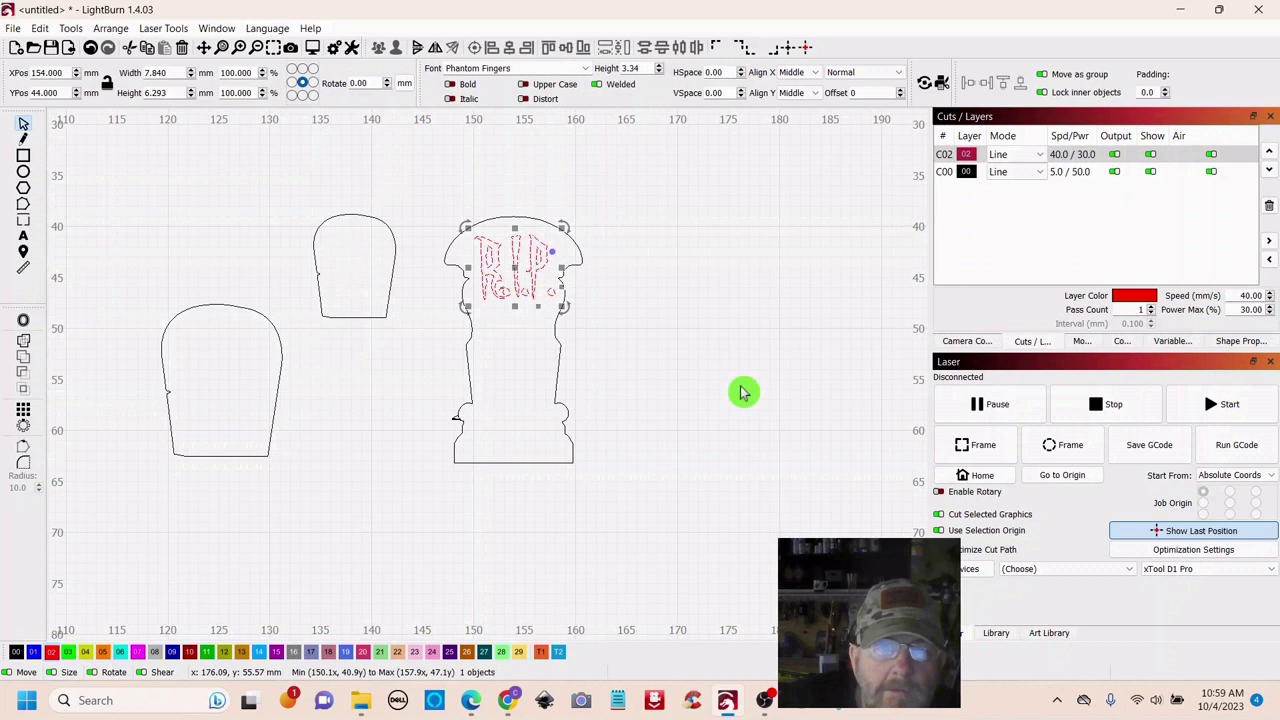
right_click(517, 275)
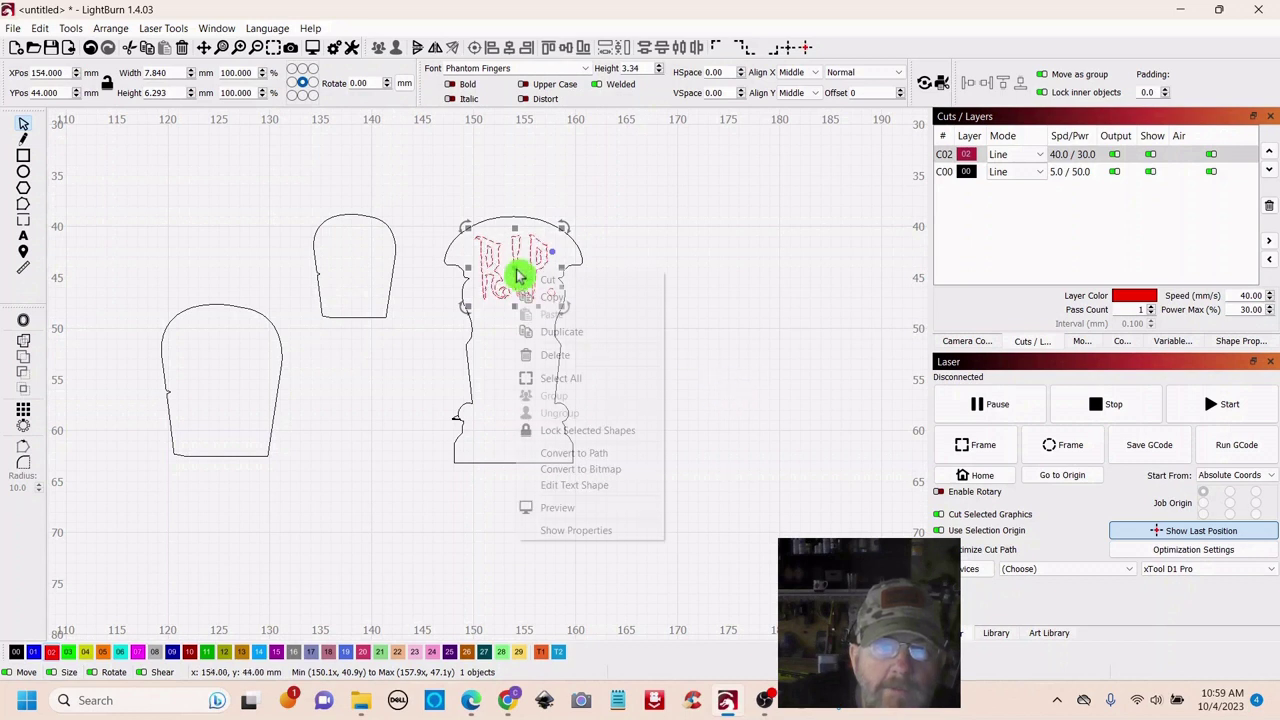
click(549, 332)
drag(514, 277, 218, 362)
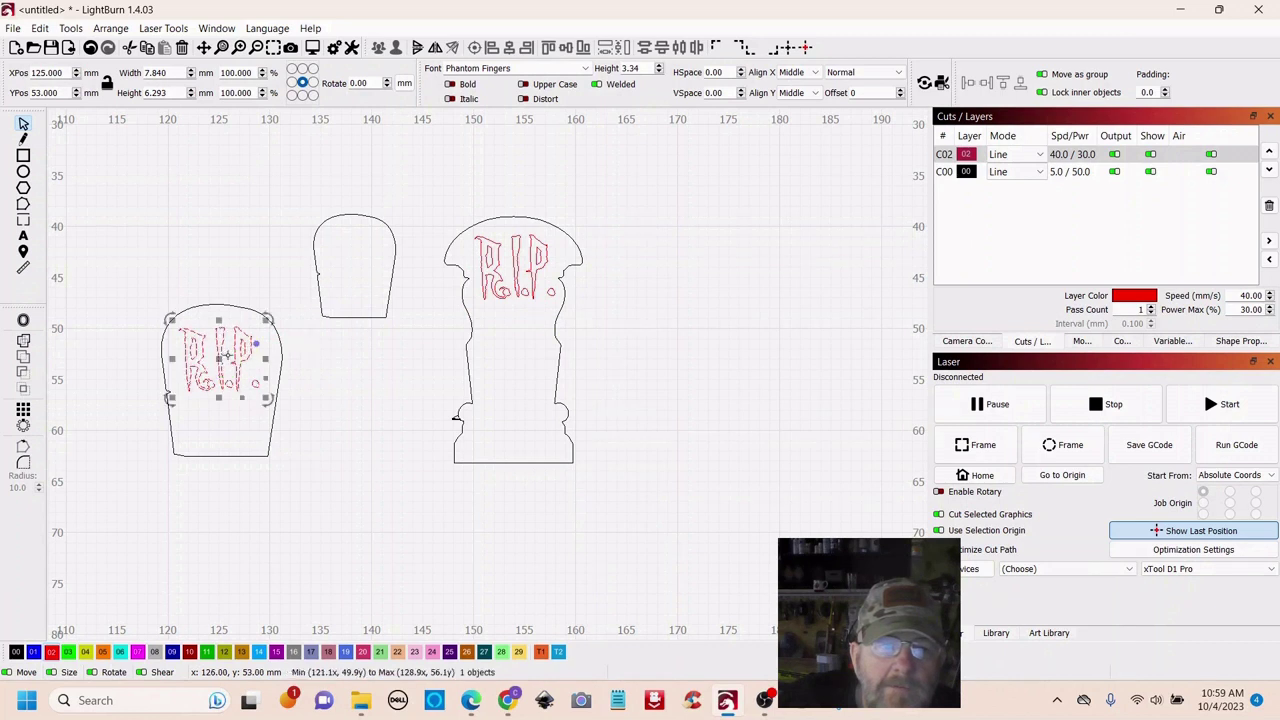
Duplicate the R.I.P. text onto the smallest tombstone, scaled to about 5.7 mm wide and centred at X 138, Y 43 mm
right_click(218, 362)
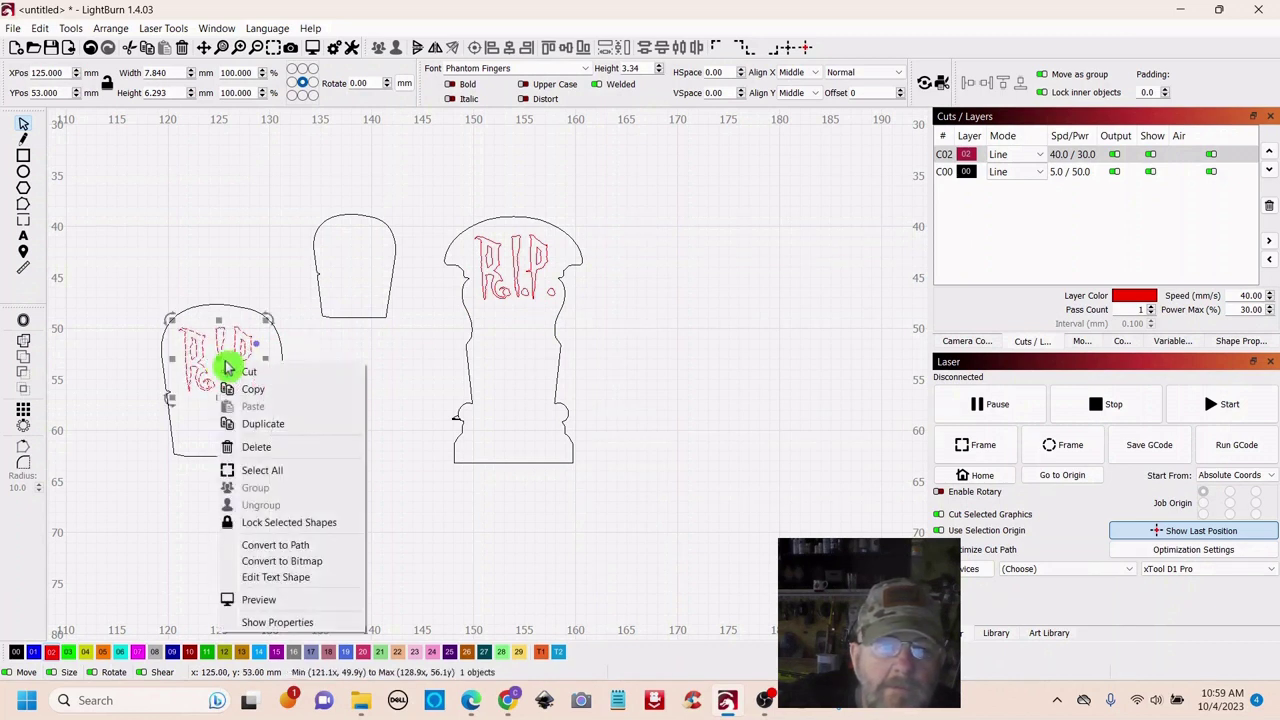
click(255, 428)
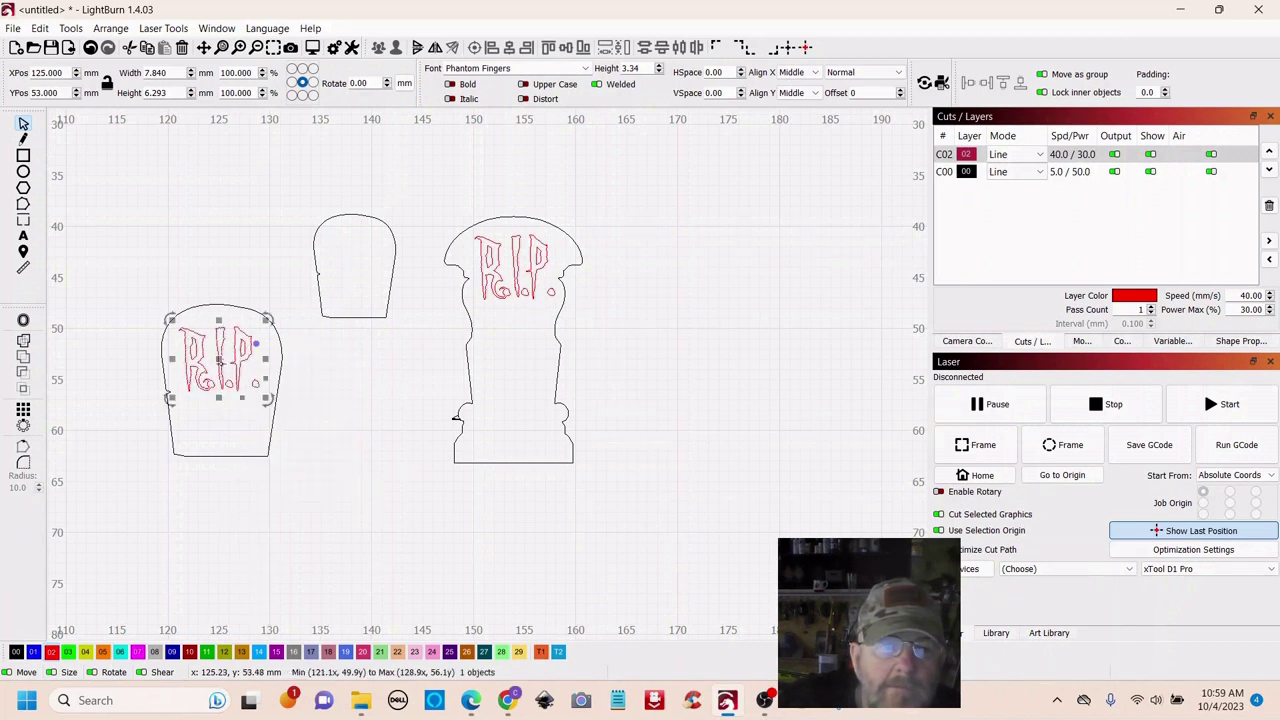
drag(219, 362, 363, 261)
drag(412, 217, 359, 262)
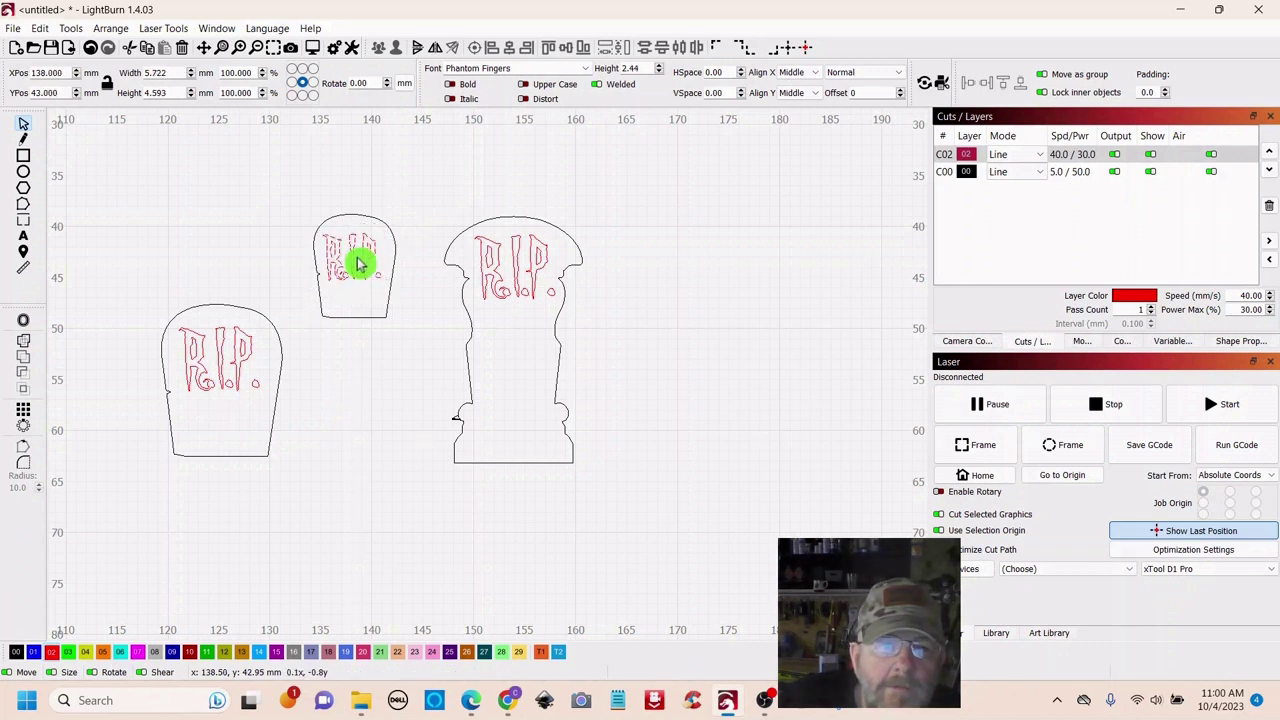
drag(359, 262, 360, 262)
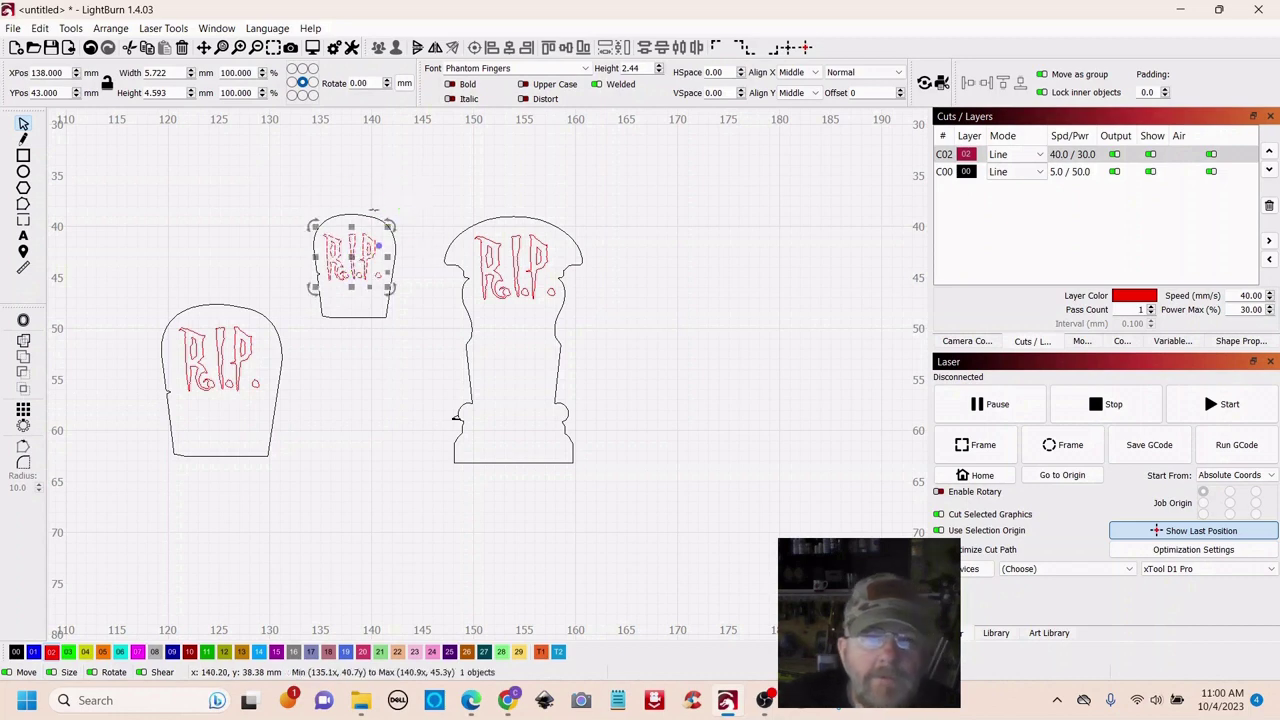
scroll(396, 250, up, 4)
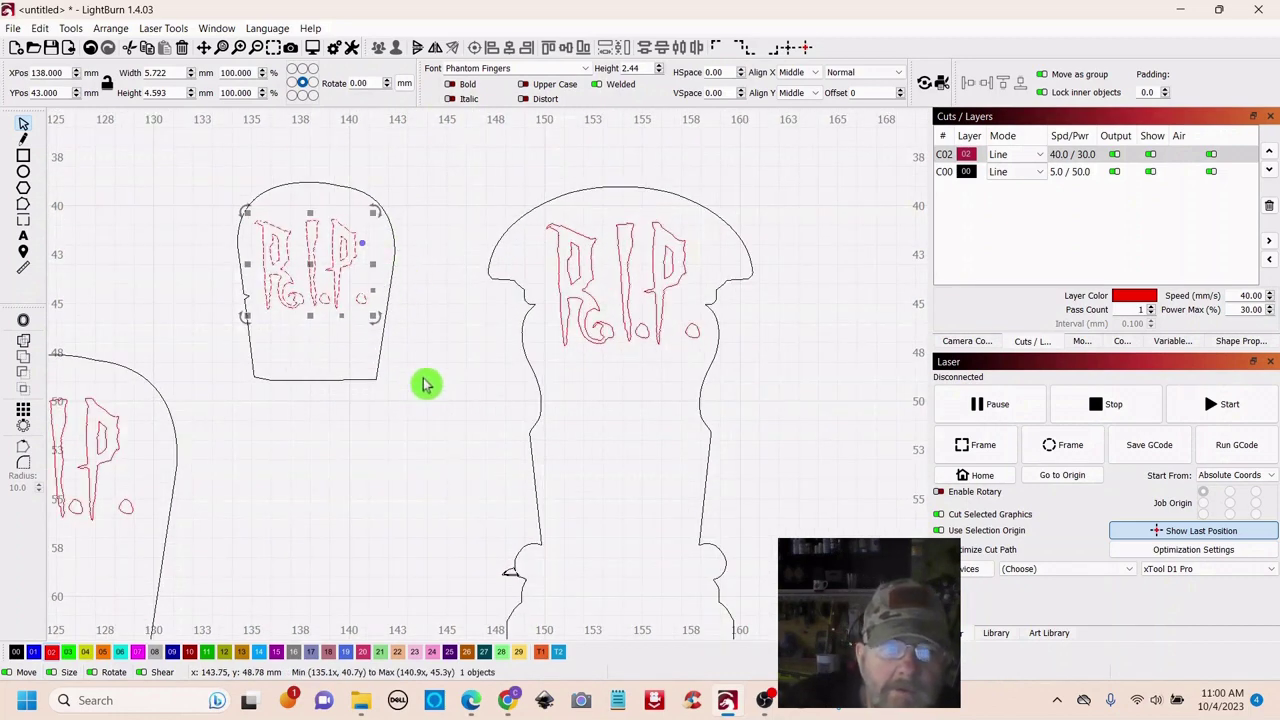
Centre the R.I.P. text horizontally on the smallest tombstone
shift+click(350, 373)
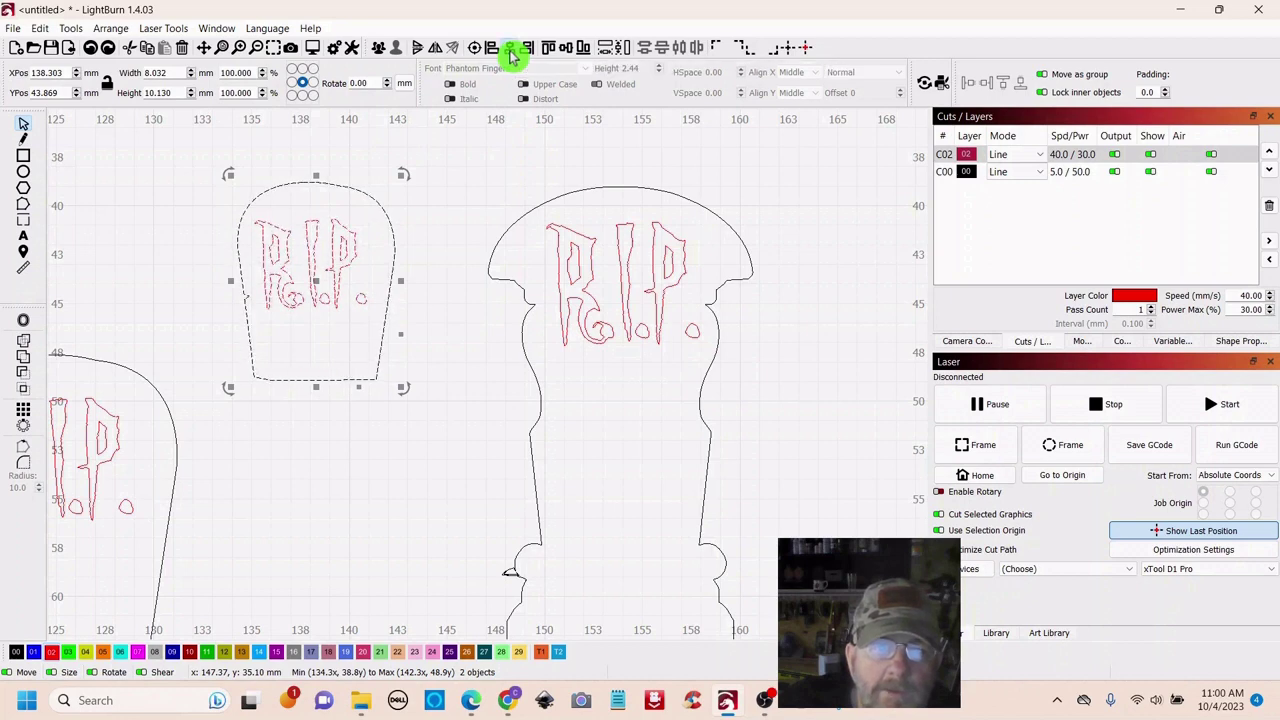
click(131, 249)
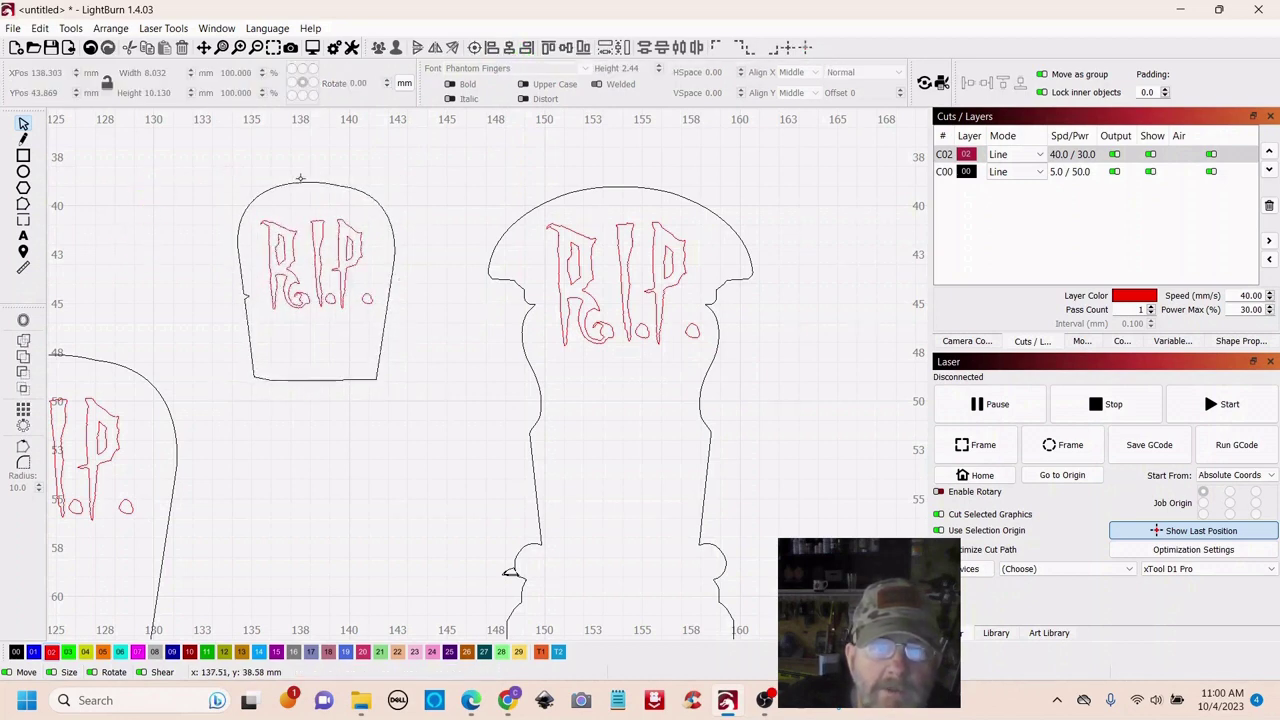
Draw a base rectangle just below the larger rounded tombstone and set its size to 10 mm wide by 4 mm high
scroll(422, 337, down, 4)
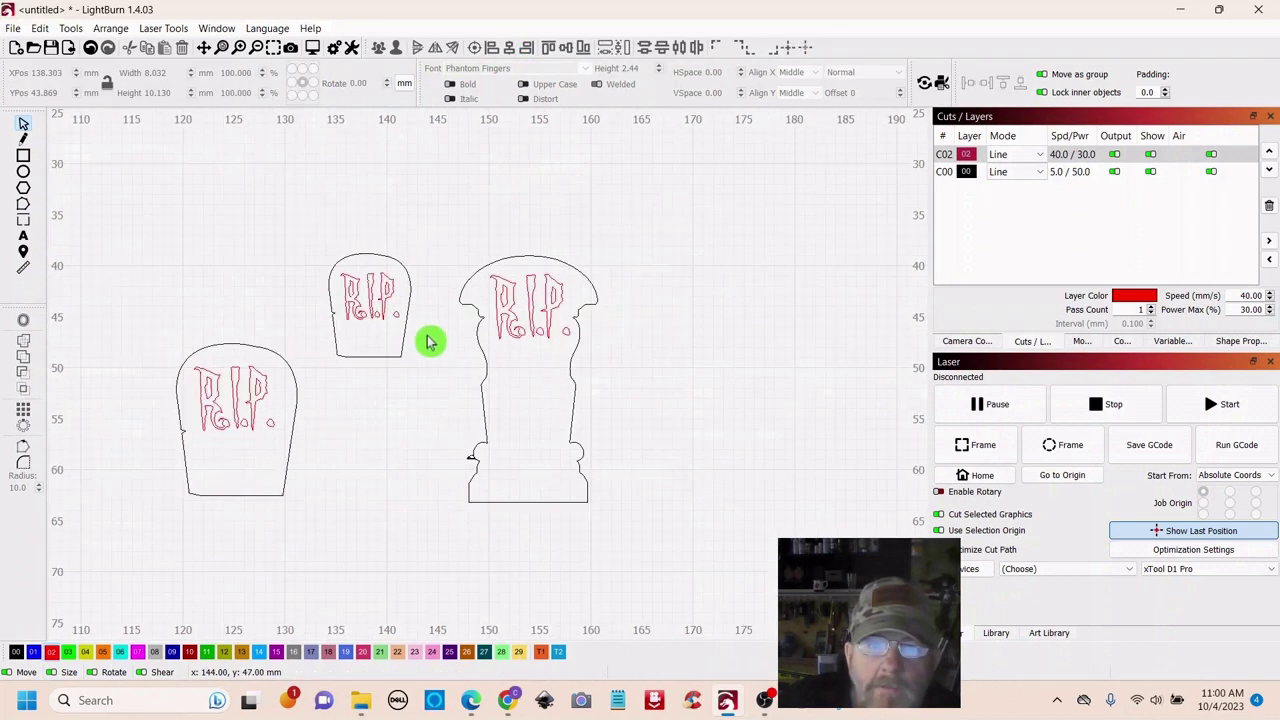
scroll(683, 397, down, 2)
scroll(686, 394, down, 3)
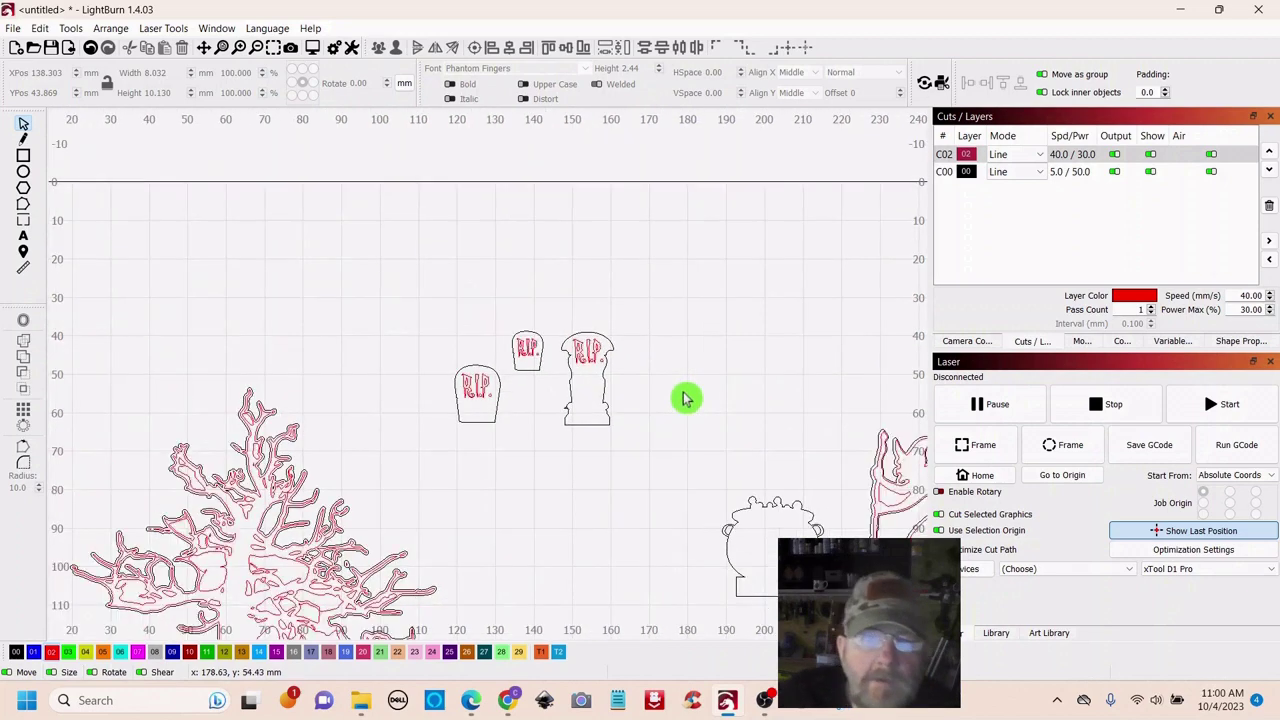
scroll(609, 383, up, 3)
scroll(567, 350, up, 5)
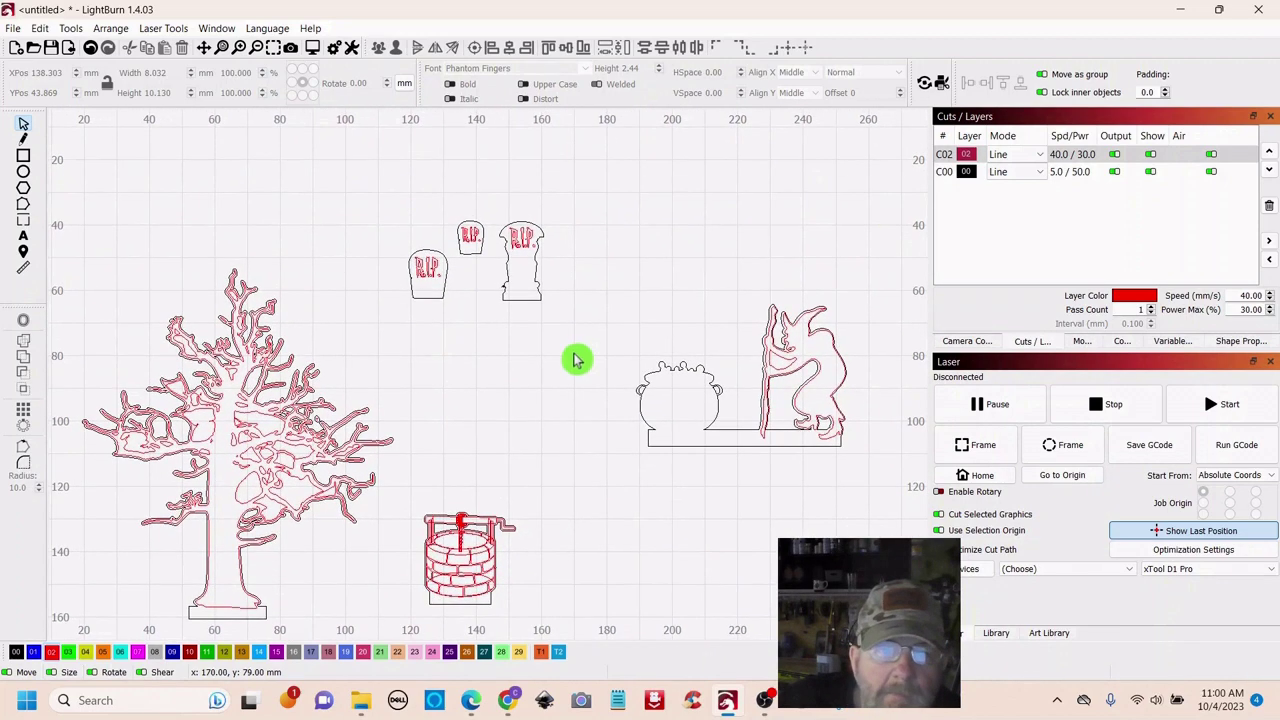
drag(470, 307, 492, 410)
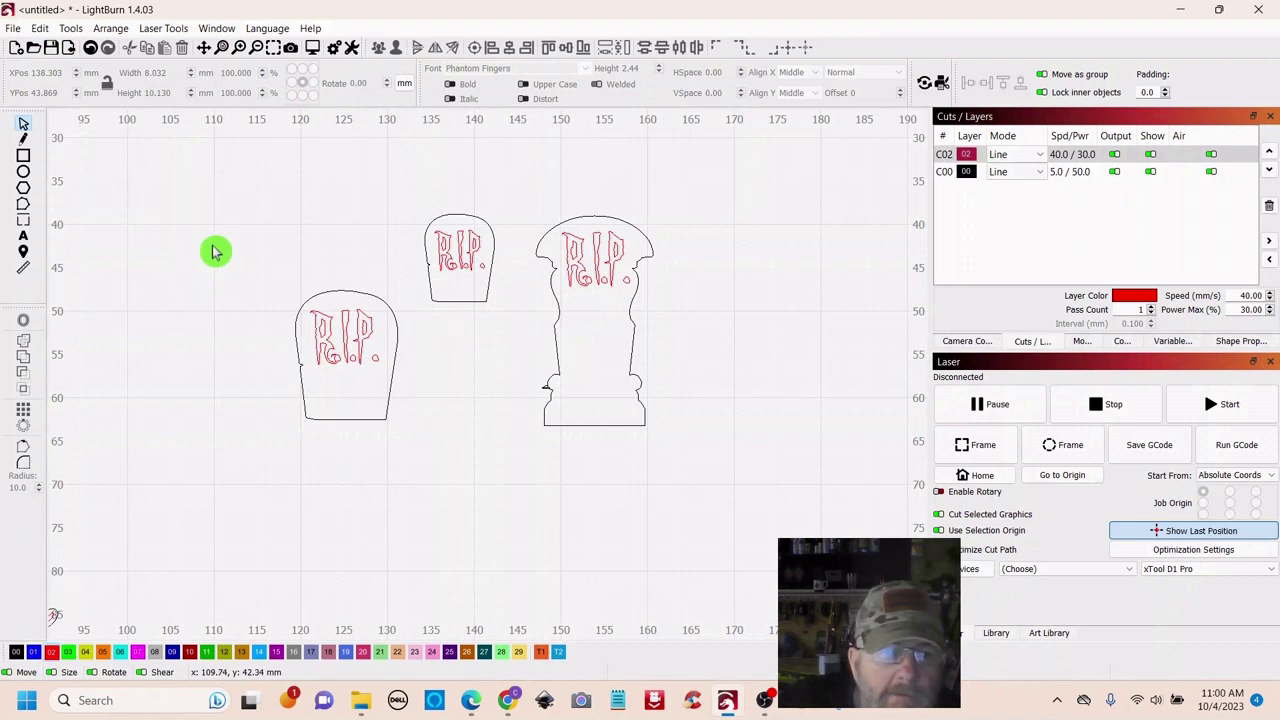
click(24, 157)
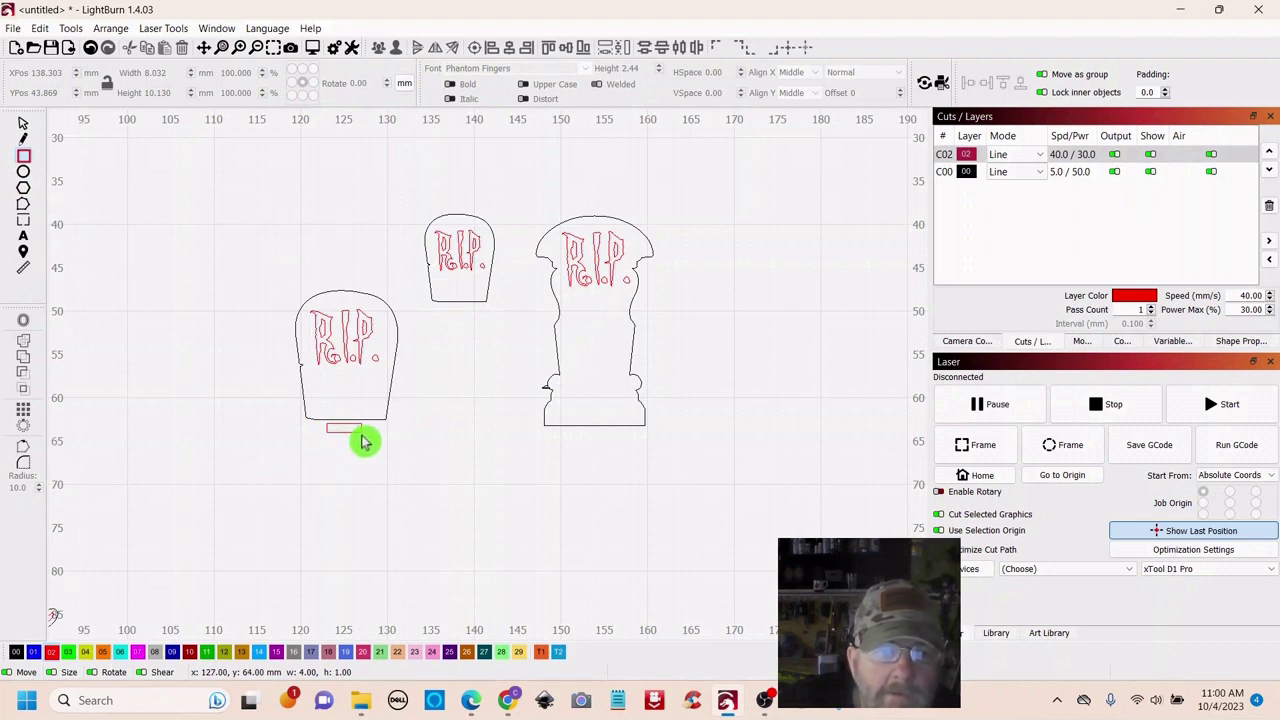
drag(368, 445, 369, 446)
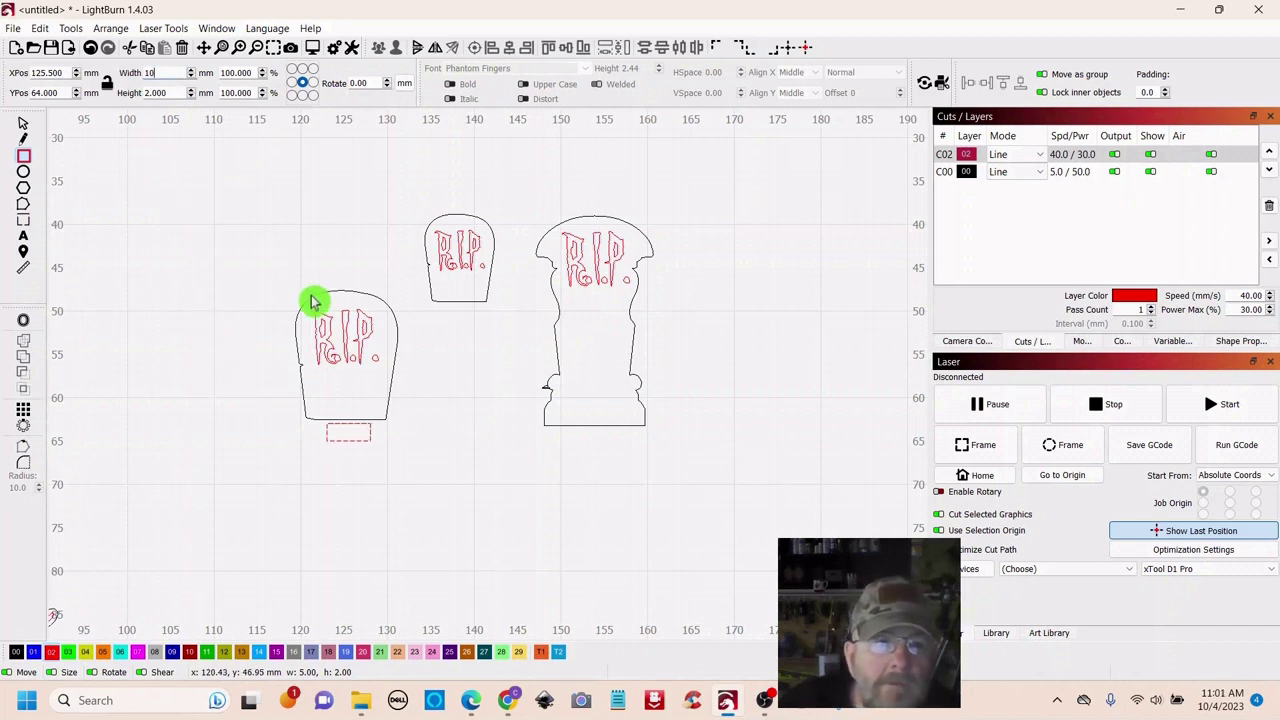
key(Return)
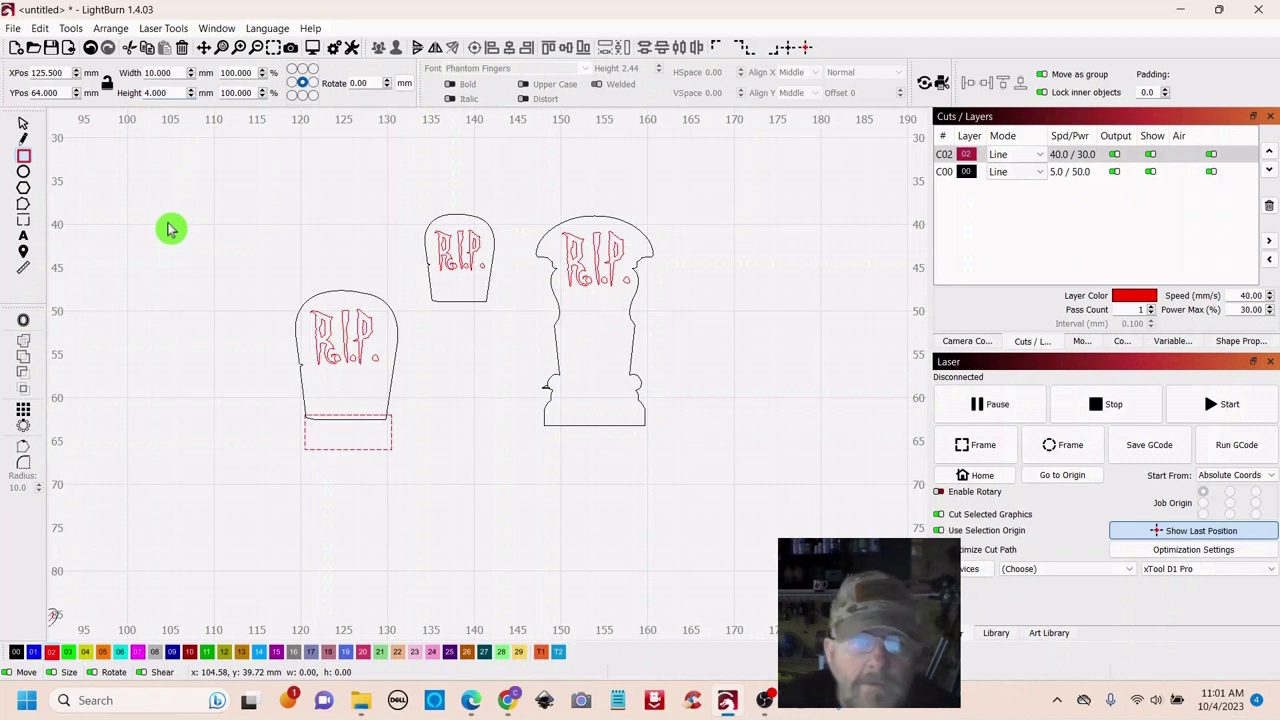
Move the base rectangle to X 125, Y 63 mm so it overlaps the tombstone's bottom edge, and assign it to black layer 00
click(24, 124)
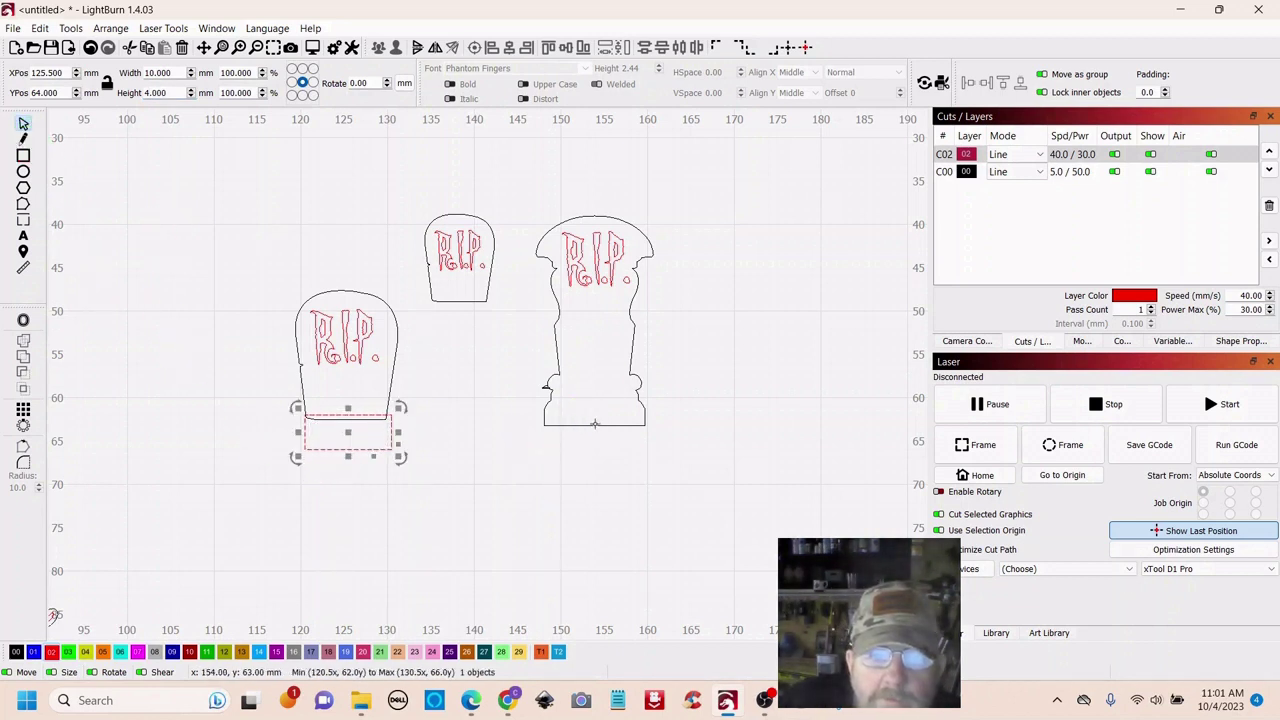
drag(340, 428, 343, 433)
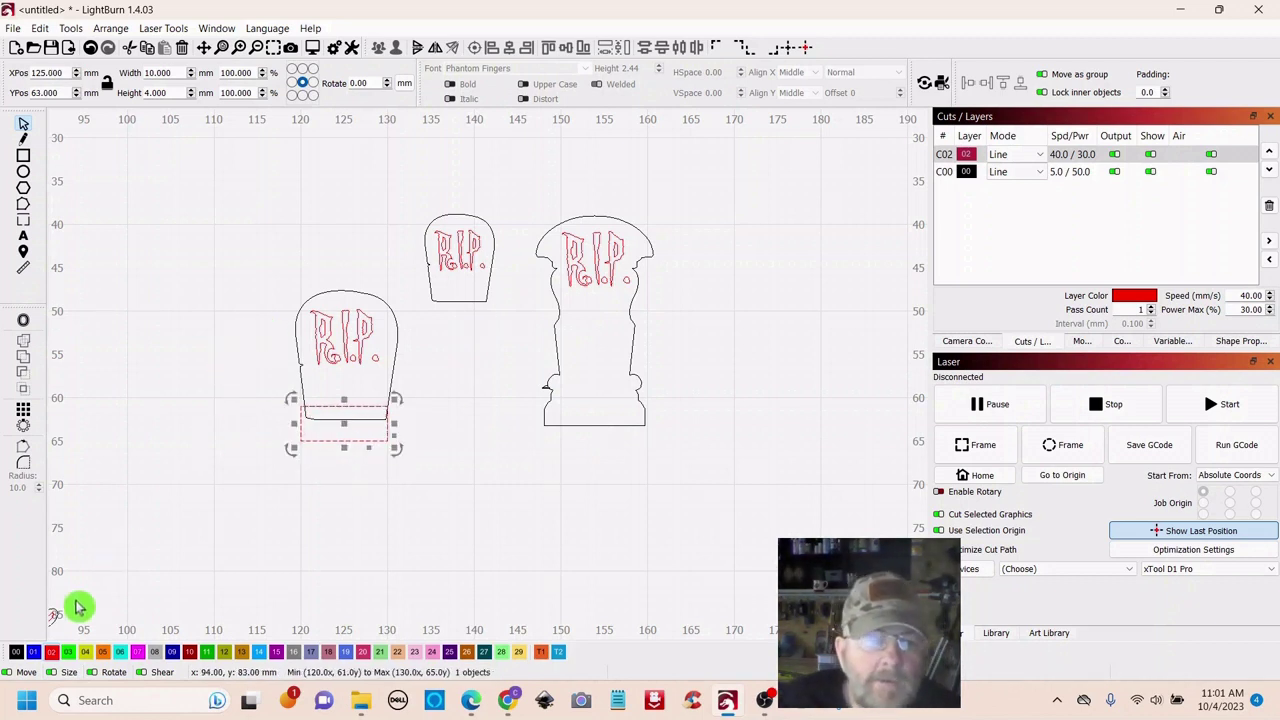
click(16, 651)
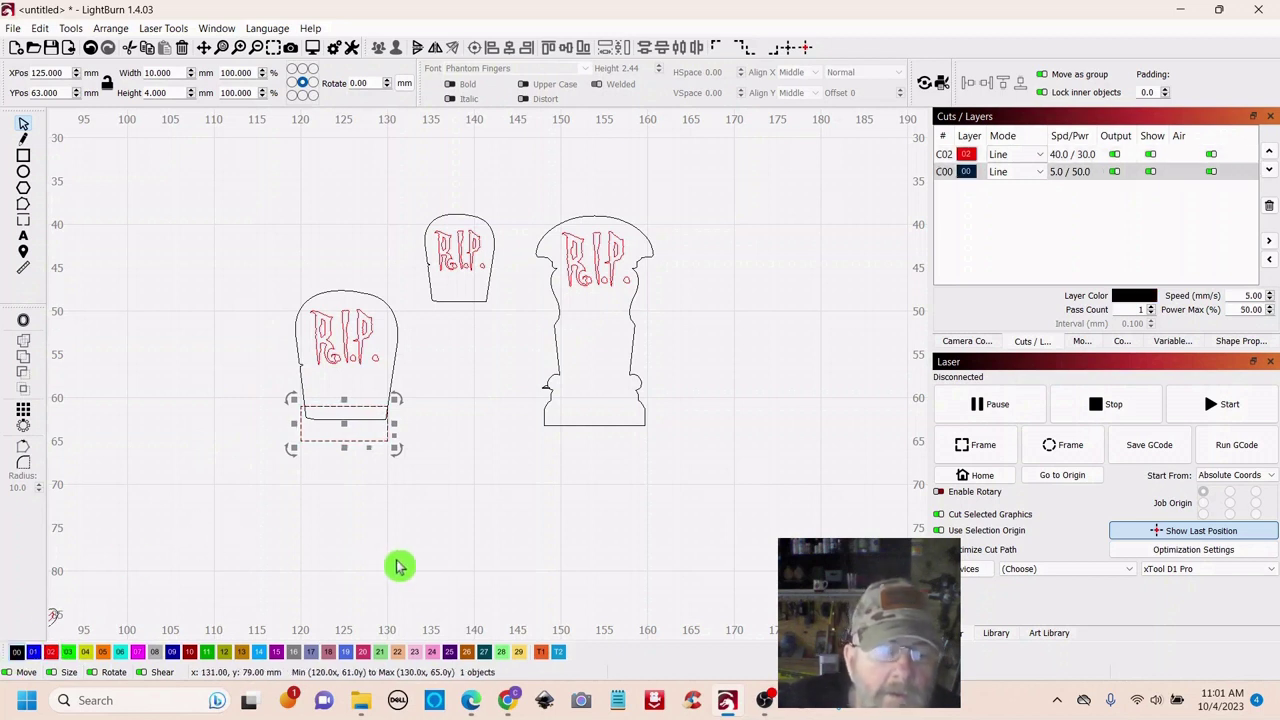
Duplicate the base rectangle twice, placing copies below the smallest tombstone at X 139, Y 53 mm and below the tall one at X 154, Y 67 mm
right_click(344, 424)
click(383, 488)
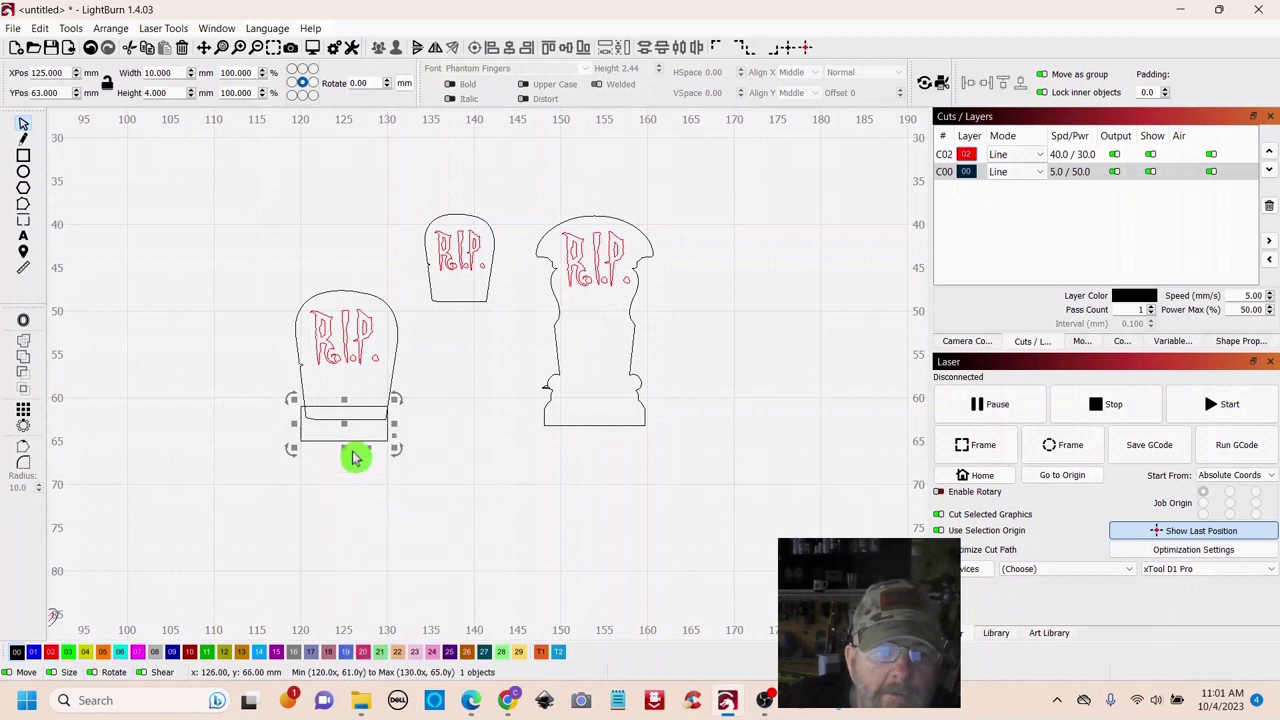
drag(346, 424, 465, 338)
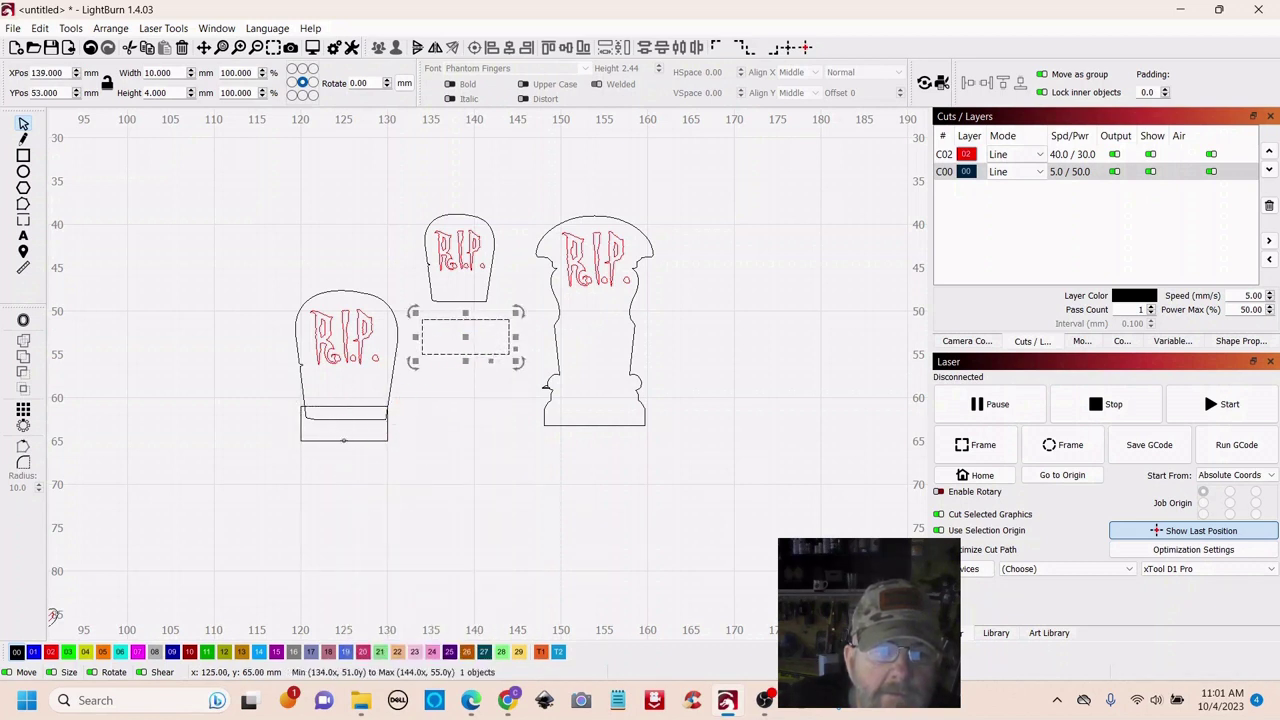
click(343, 439)
right_click(344, 426)
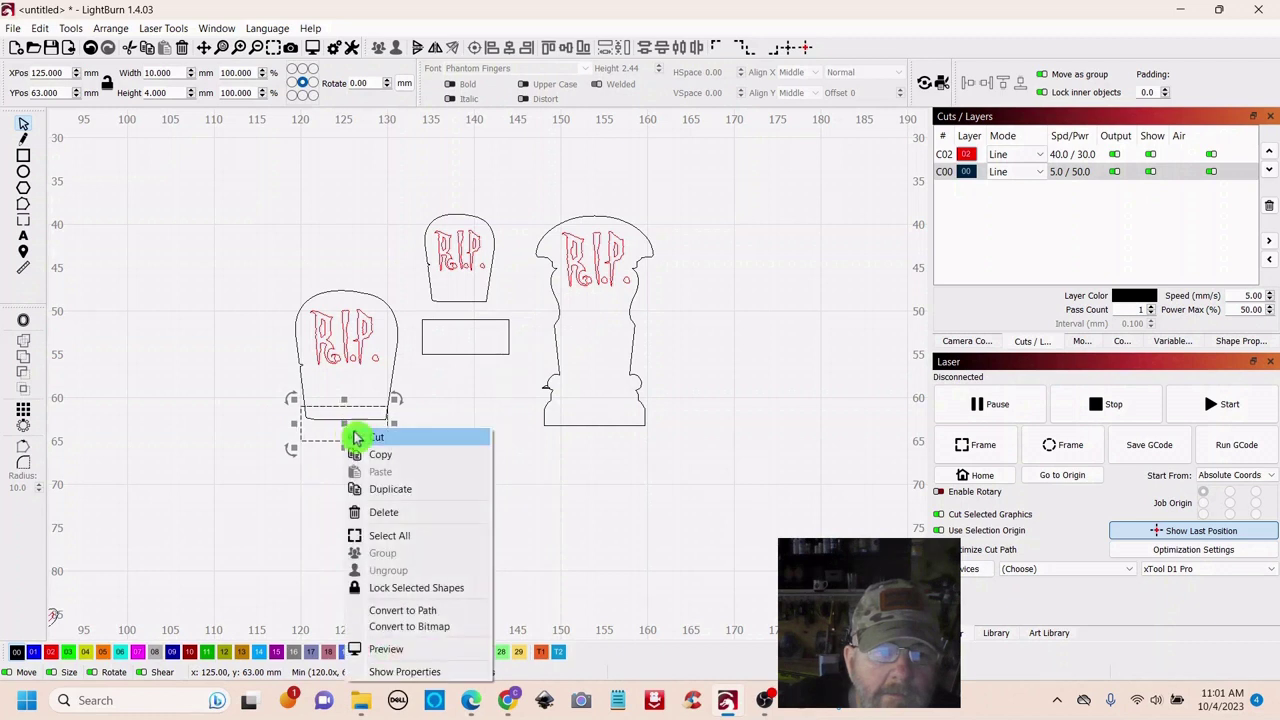
click(382, 488)
drag(346, 426, 596, 464)
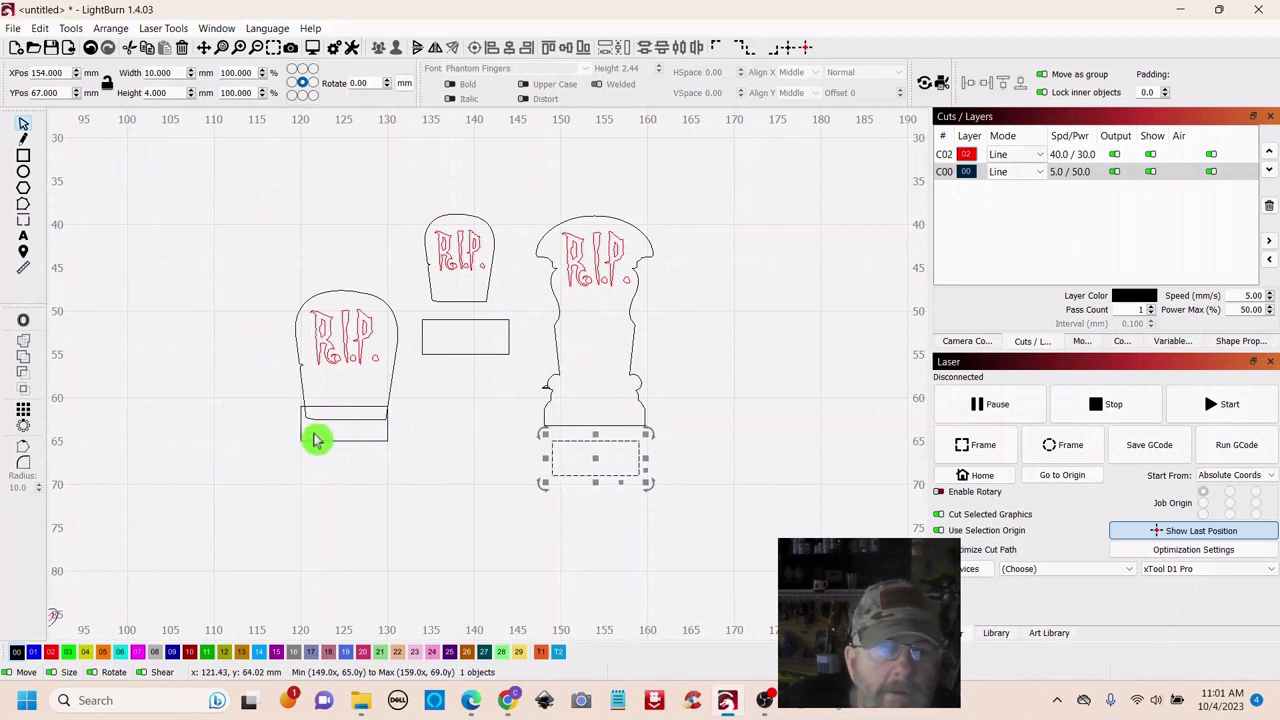
Reposition the original base rectangle at about X 125.3, Y 62.7 mm and weld it to the larger rounded tombstone's outline
click(341, 436)
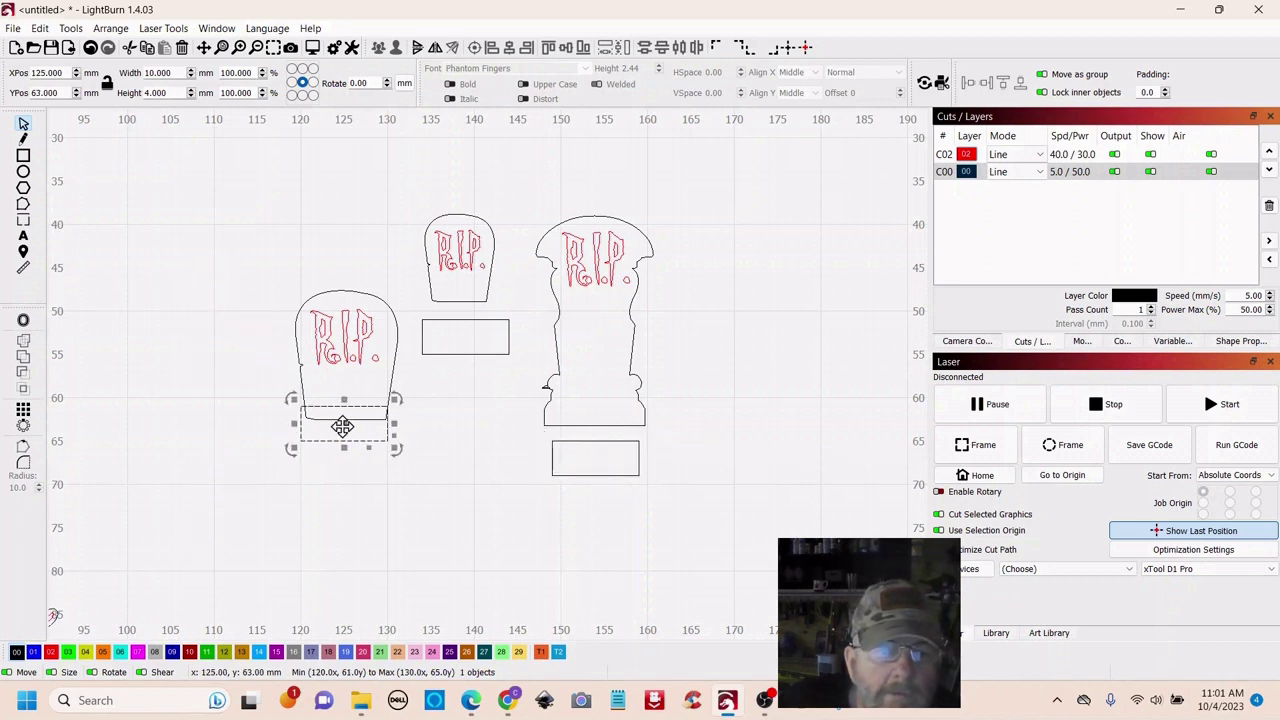
drag(343, 427, 343, 437)
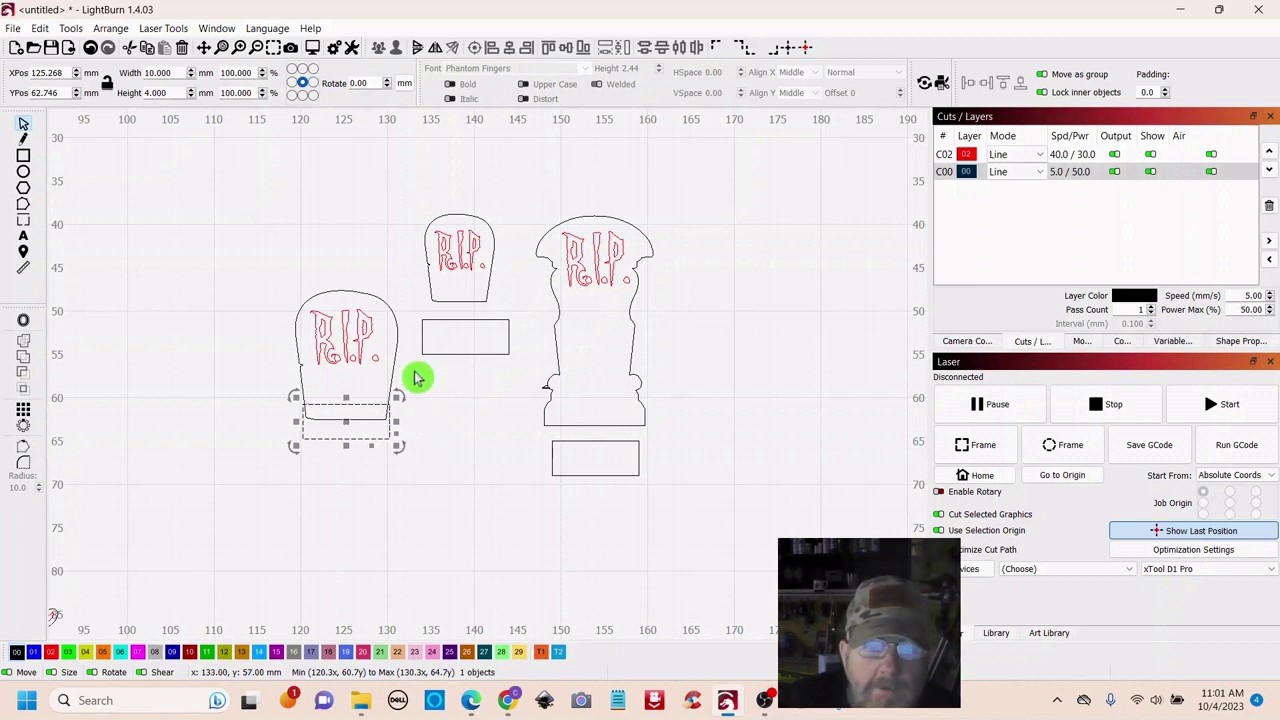
shift+click(386, 391)
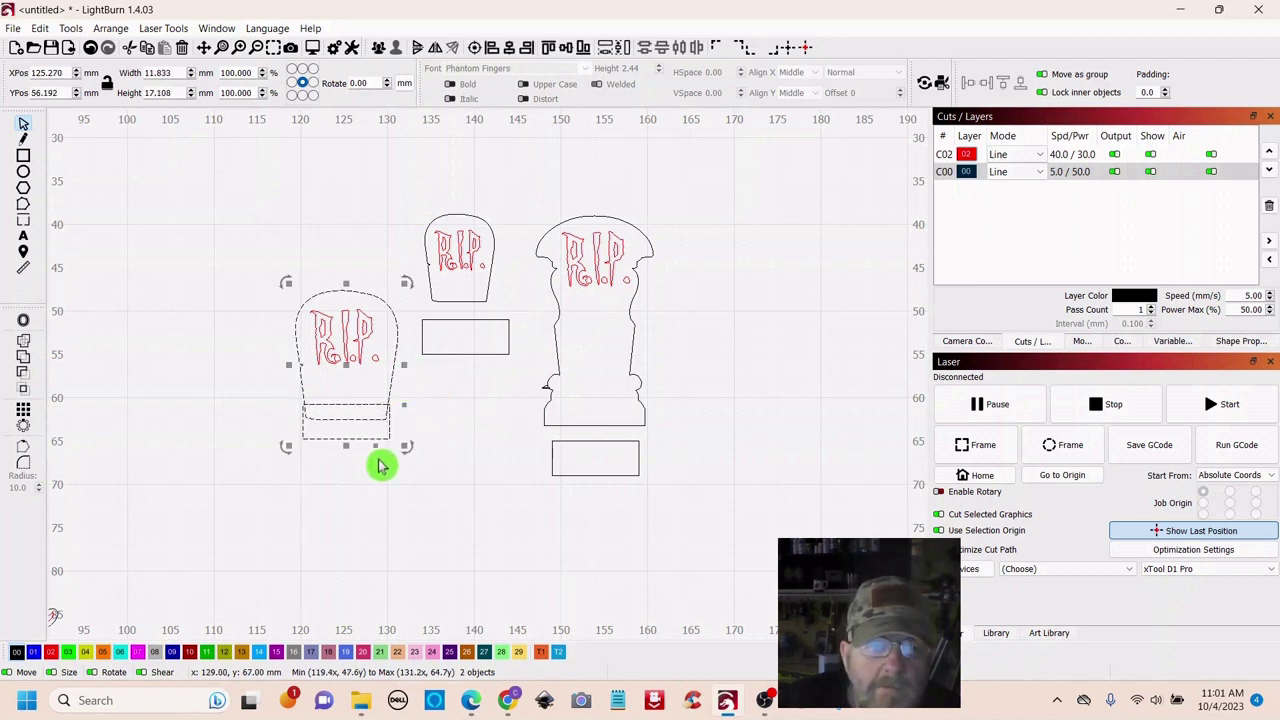
click(25, 347)
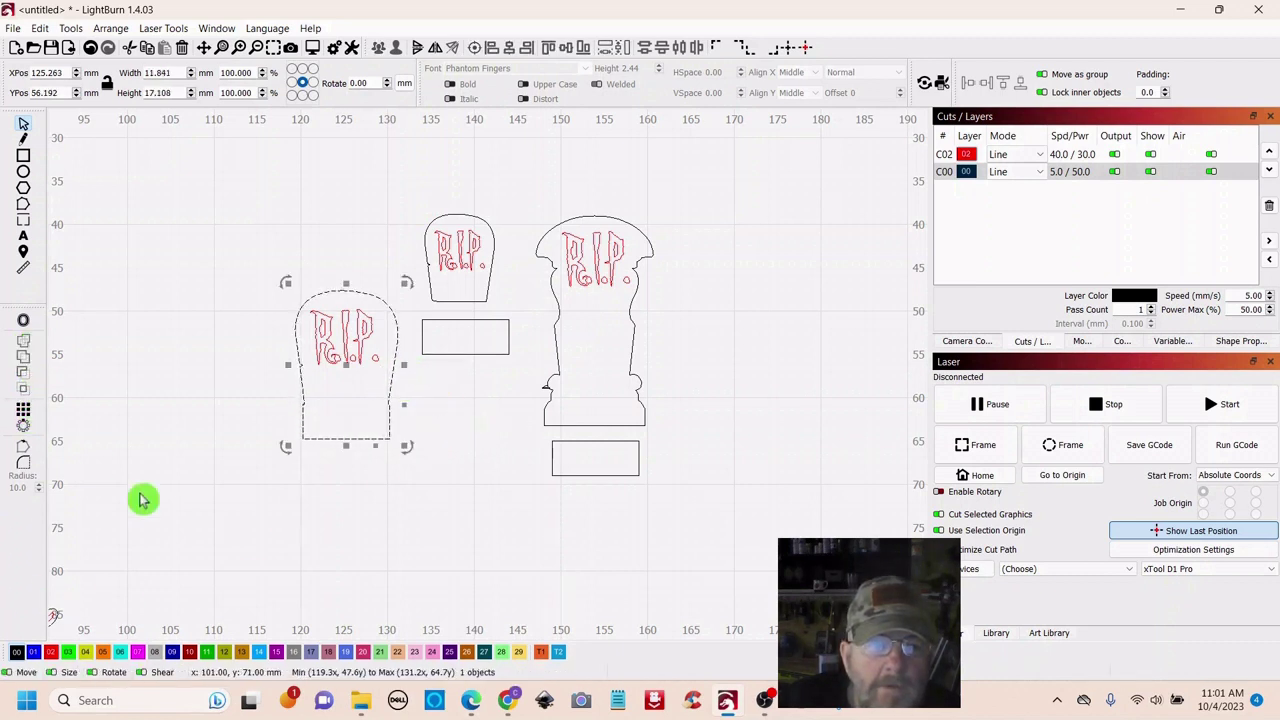
click(402, 531)
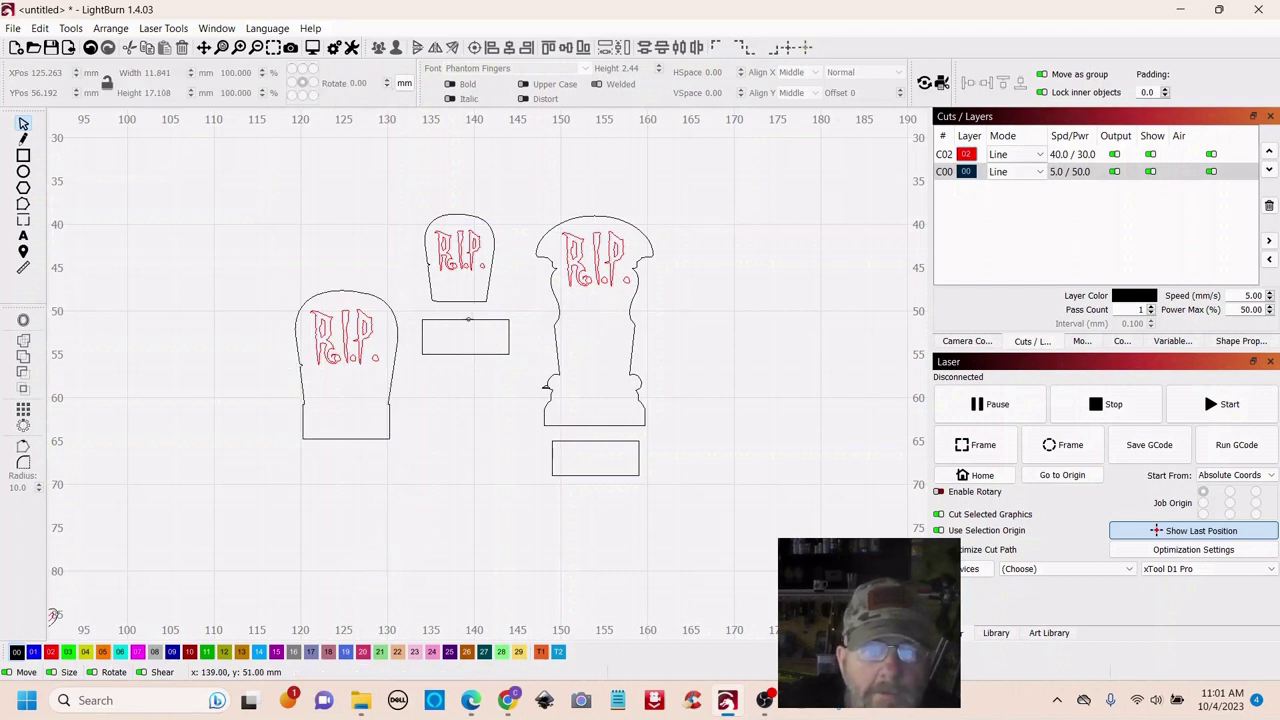
Move the second base rectangle to X 138, Y 50 mm and weld it to the smallest tombstone's outline
click(468, 320)
drag(465, 340, 462, 318)
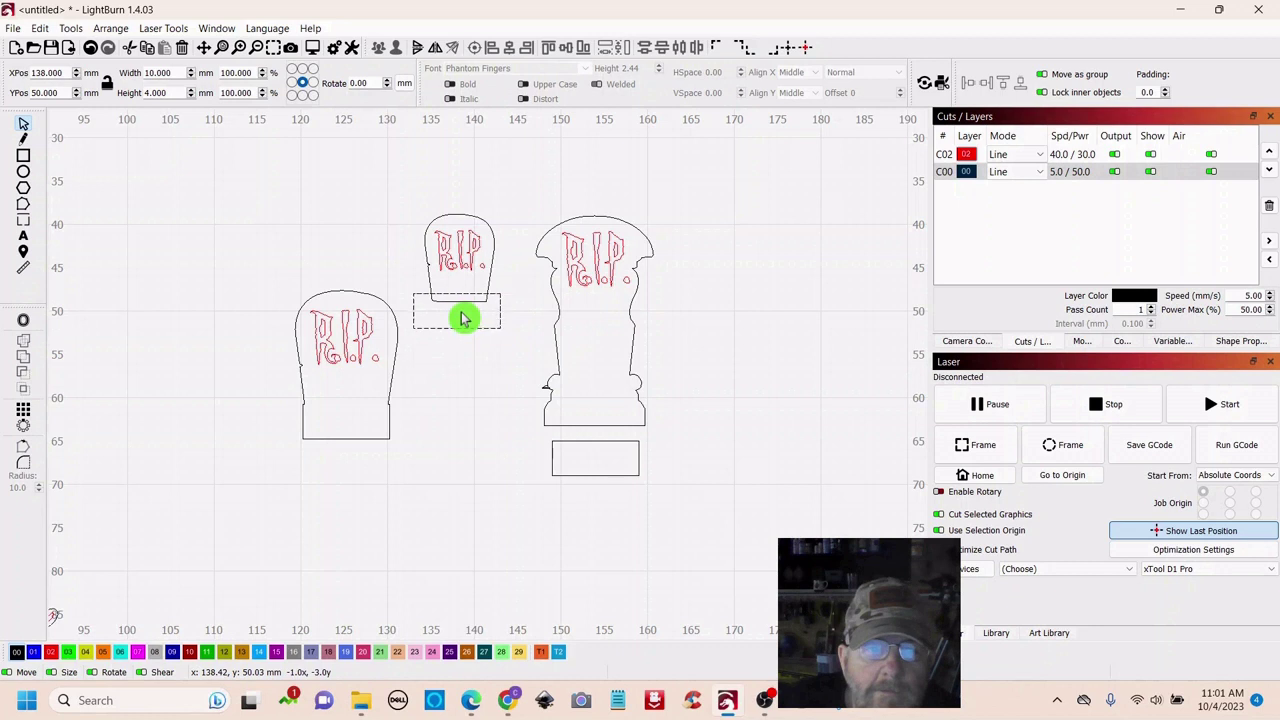
drag(465, 318, 464, 317)
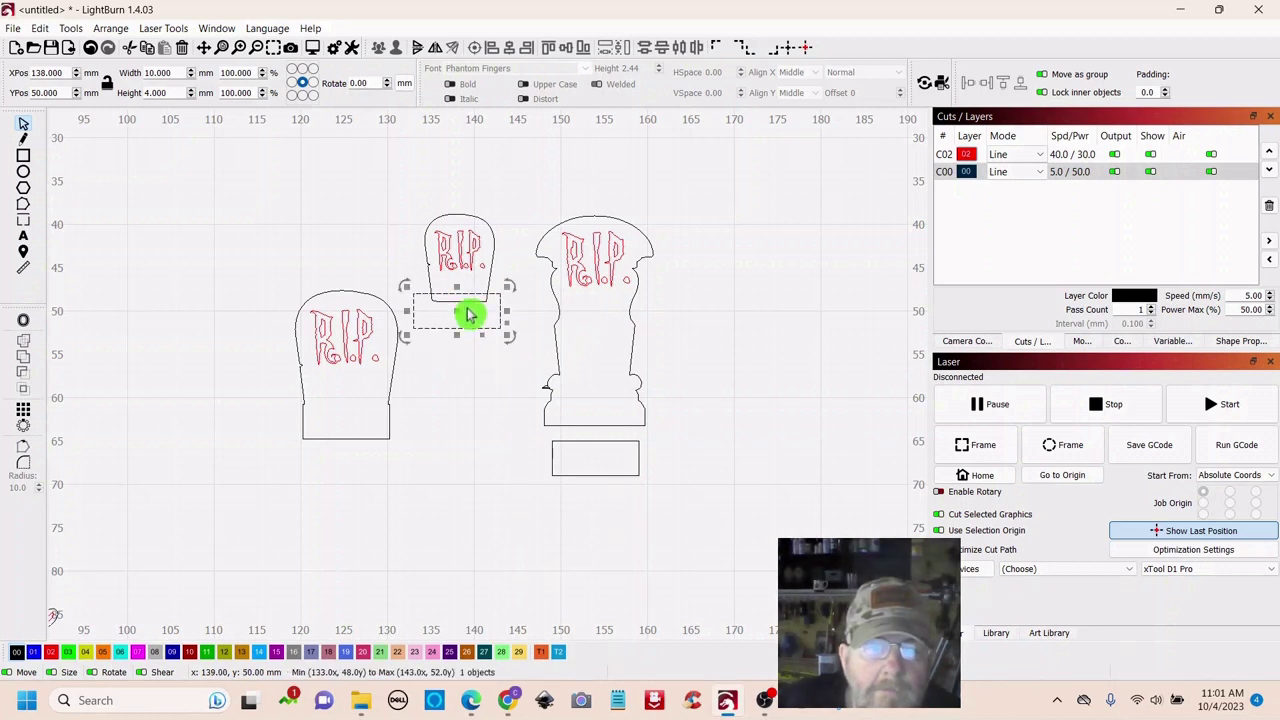
shift+click(493, 247)
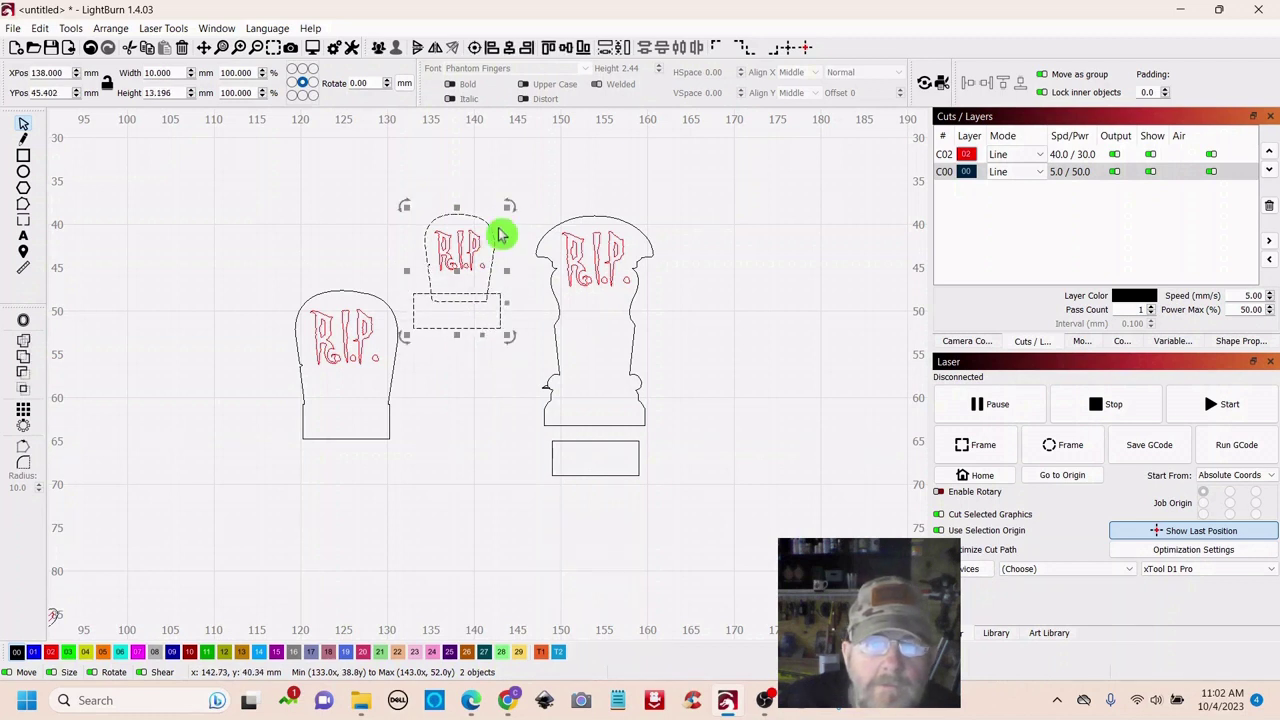
click(24, 342)
click(452, 496)
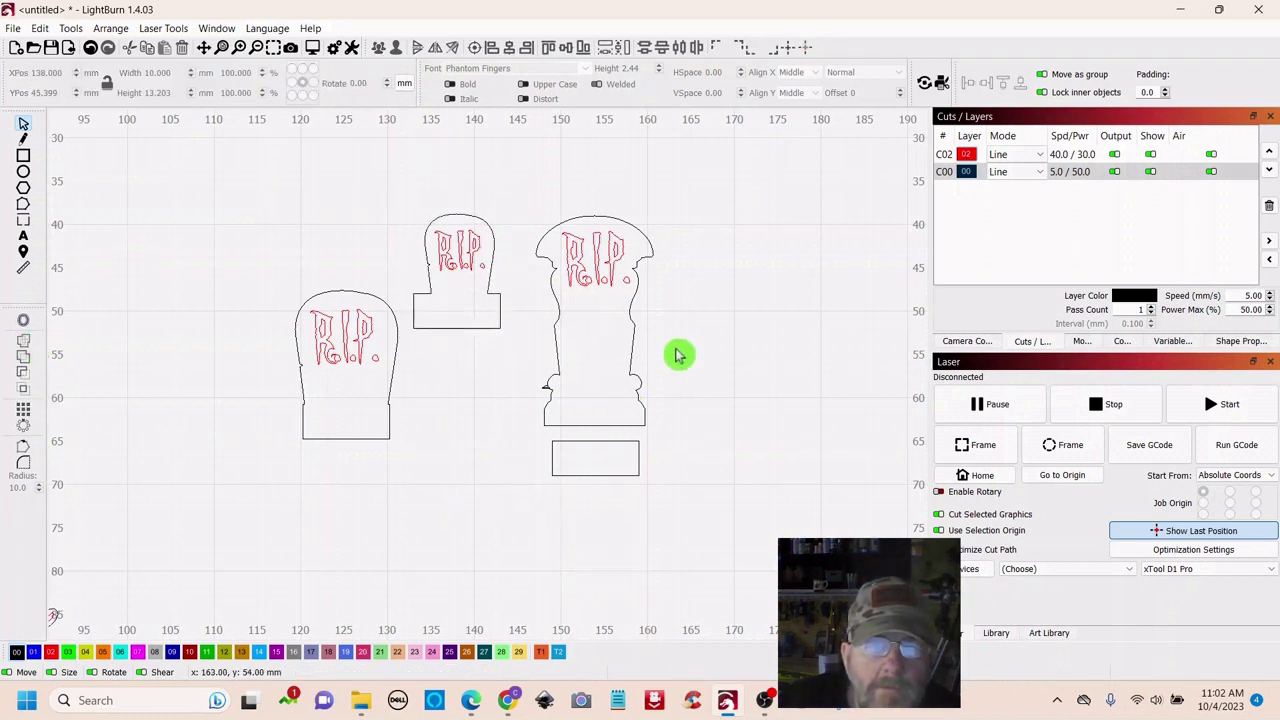
Move the third base rectangle to X 154, Y 64 mm and weld it to the tall tombstone's outline
click(613, 441)
click(606, 460)
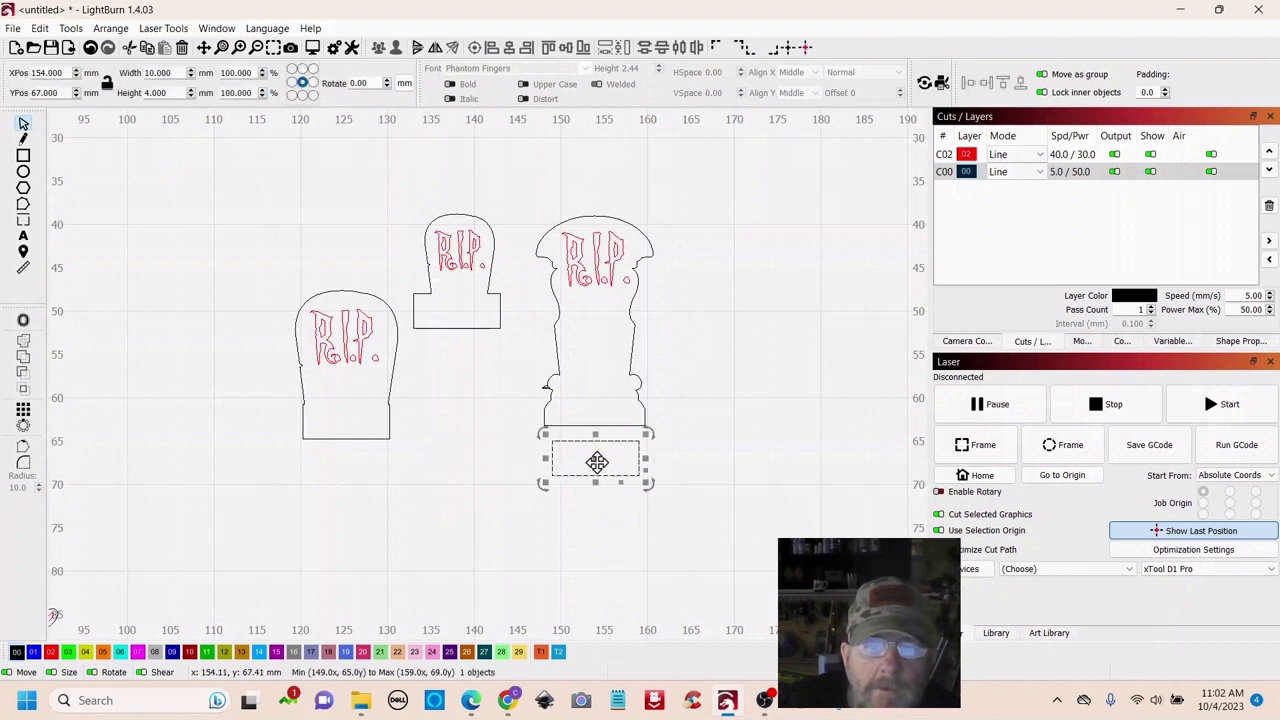
drag(598, 462, 600, 442)
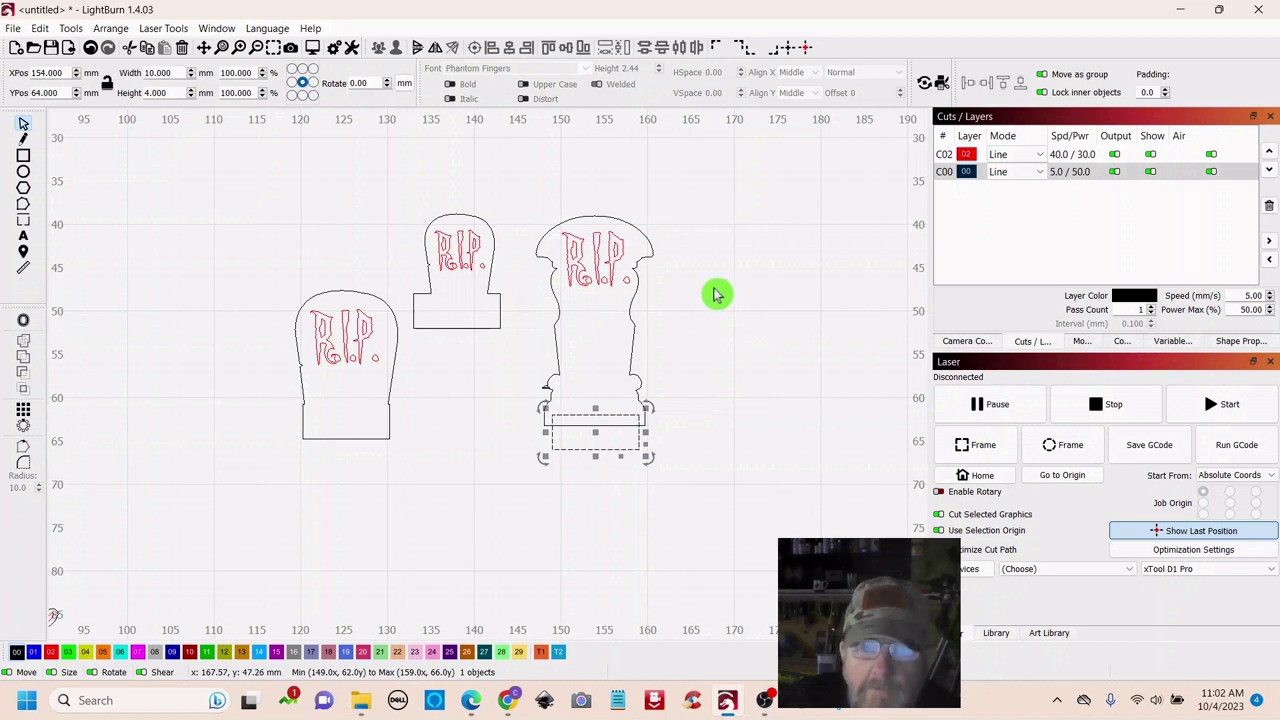
shift+click(643, 330)
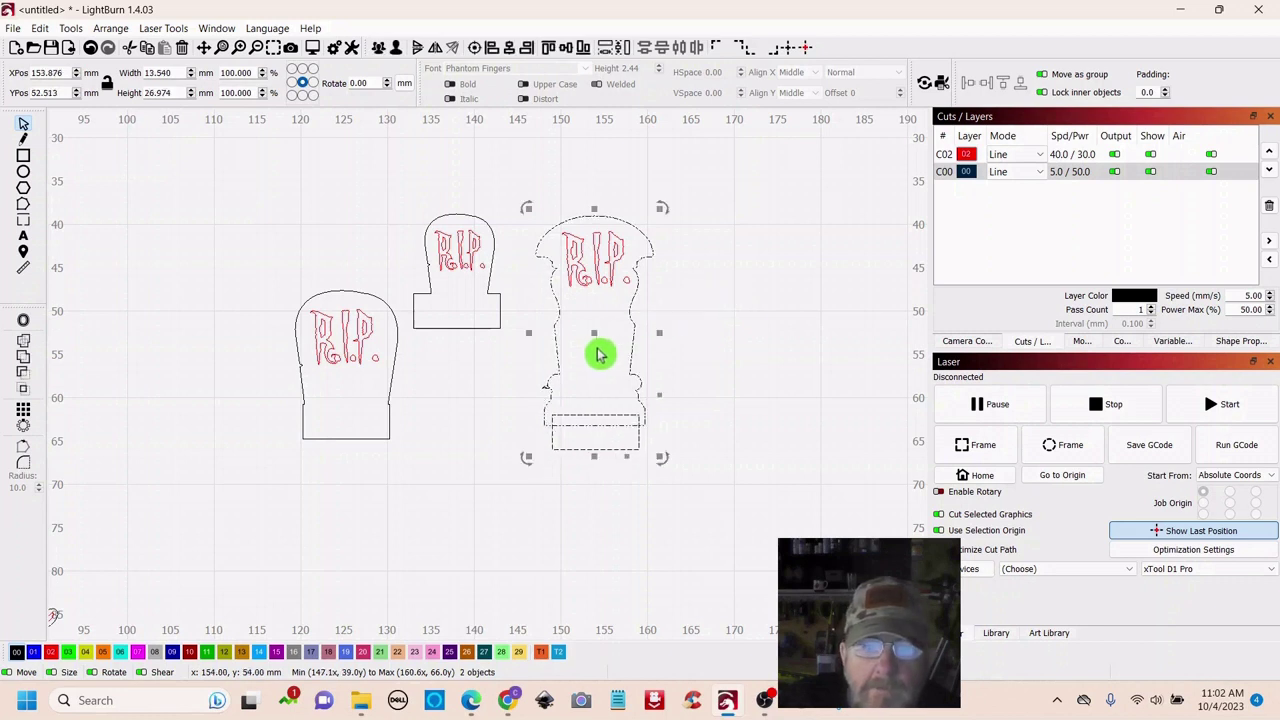
click(23, 348)
click(485, 532)
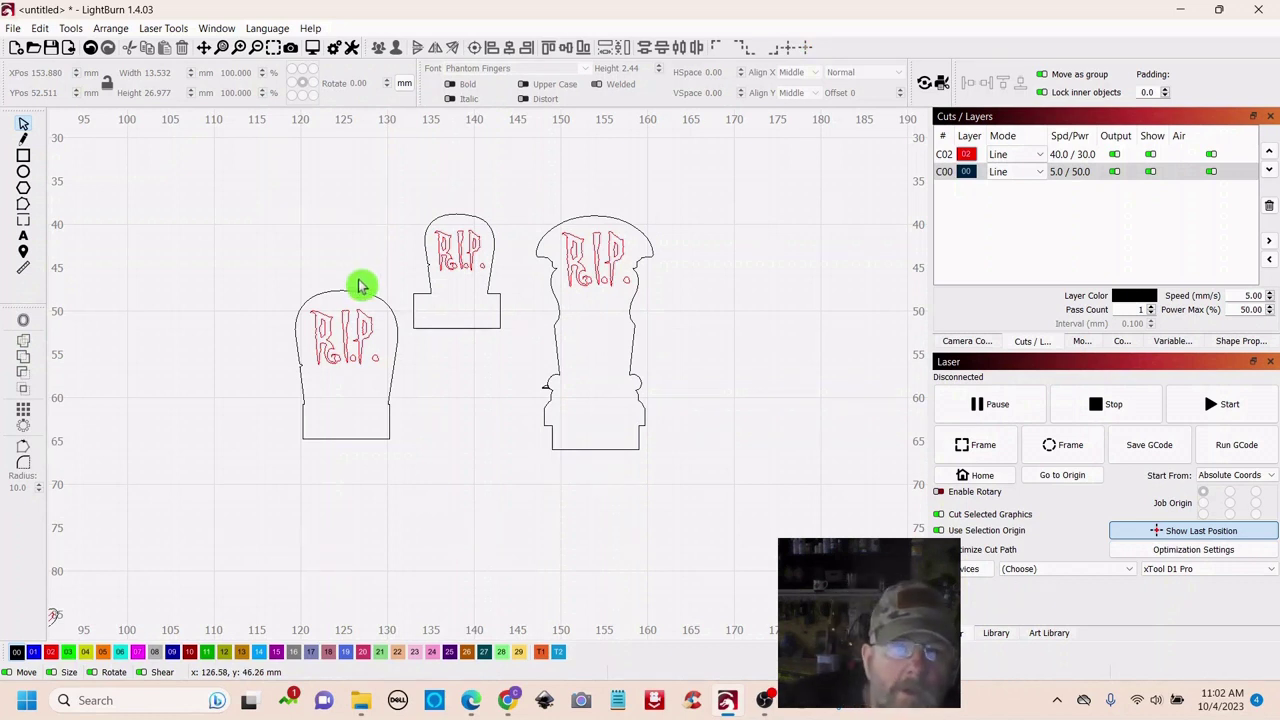
Group the larger rounded tombstone's outline with its R.I.P. text
drag(380, 263, 320, 360)
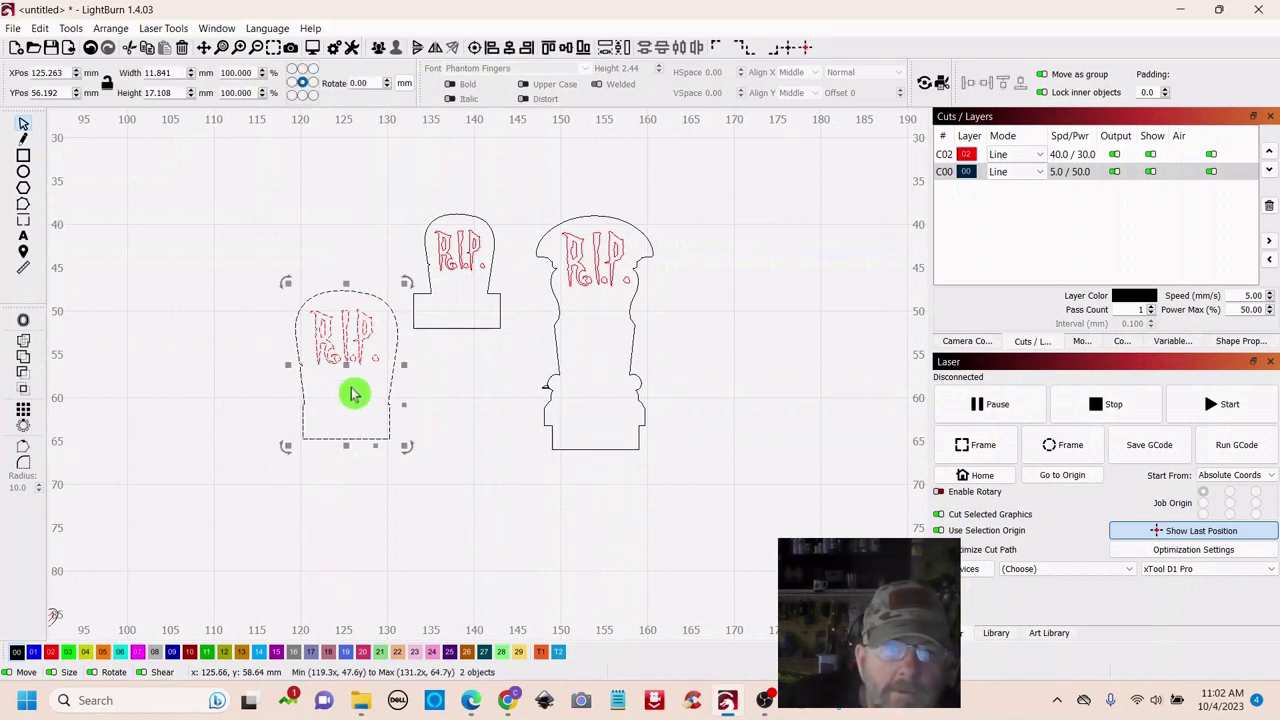
right_click(348, 372)
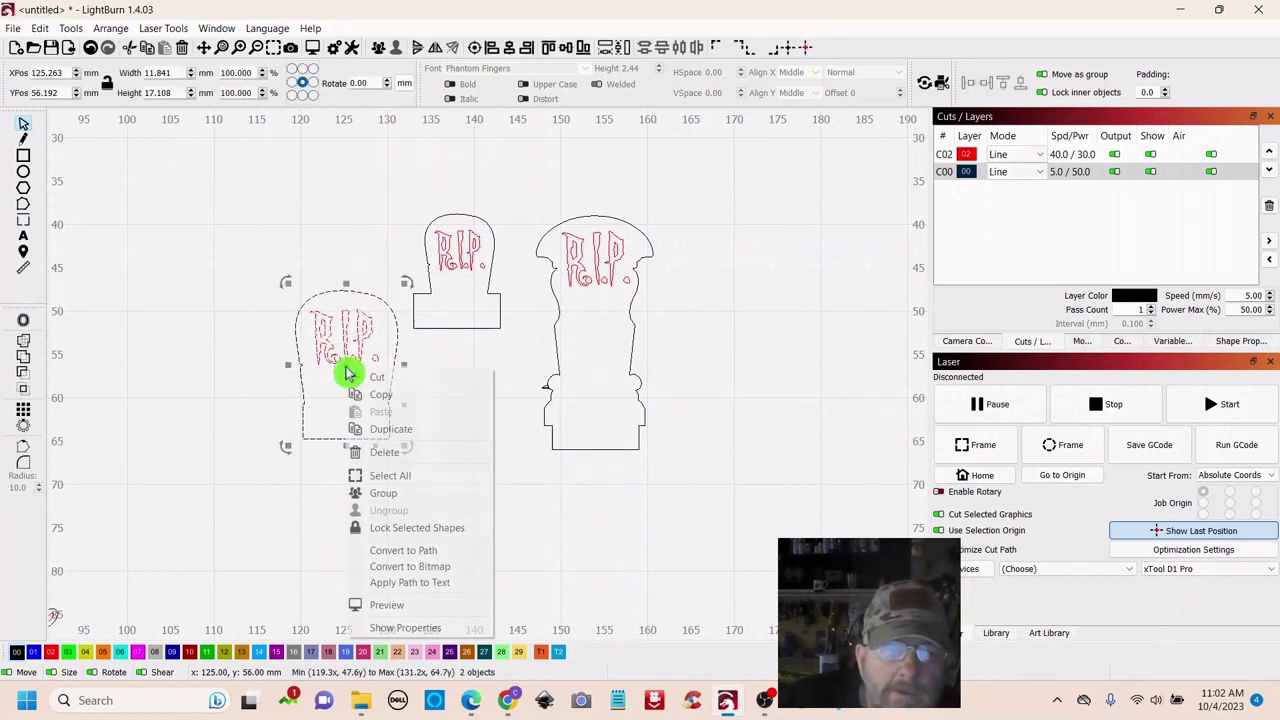
click(390, 494)
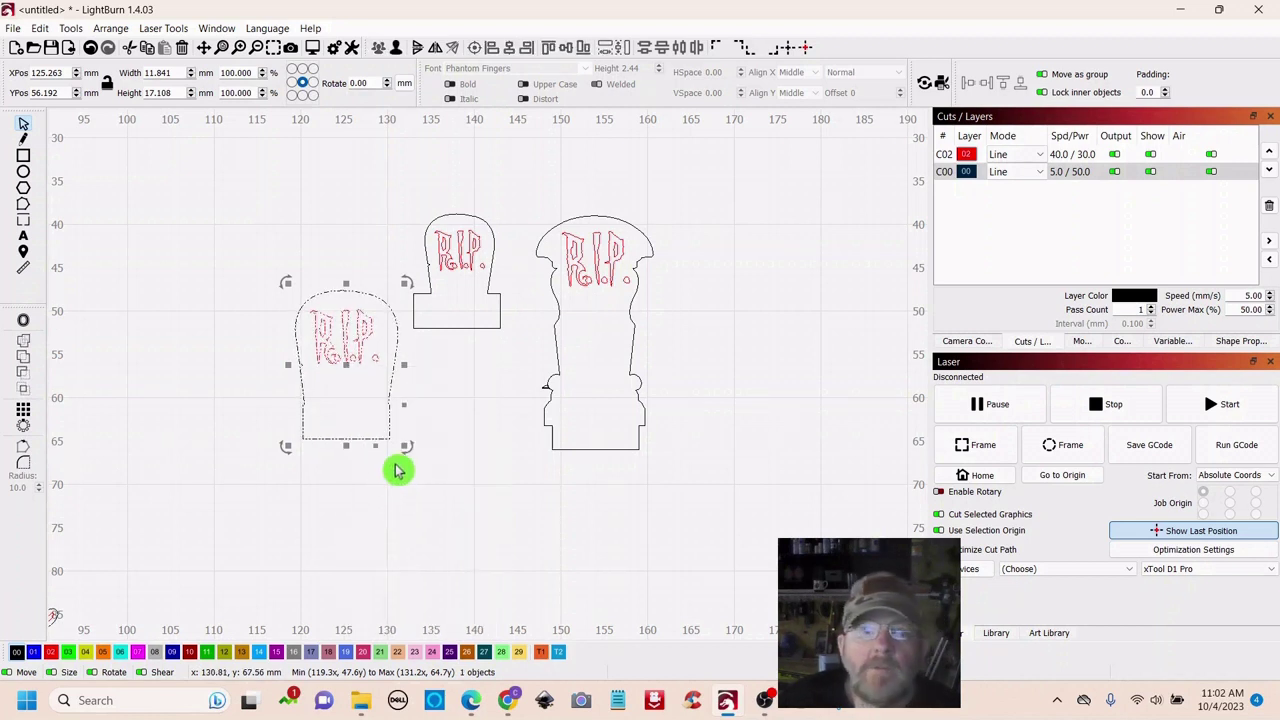
Group the smallest tombstone's outline with its R.I.P. text
click(449, 314)
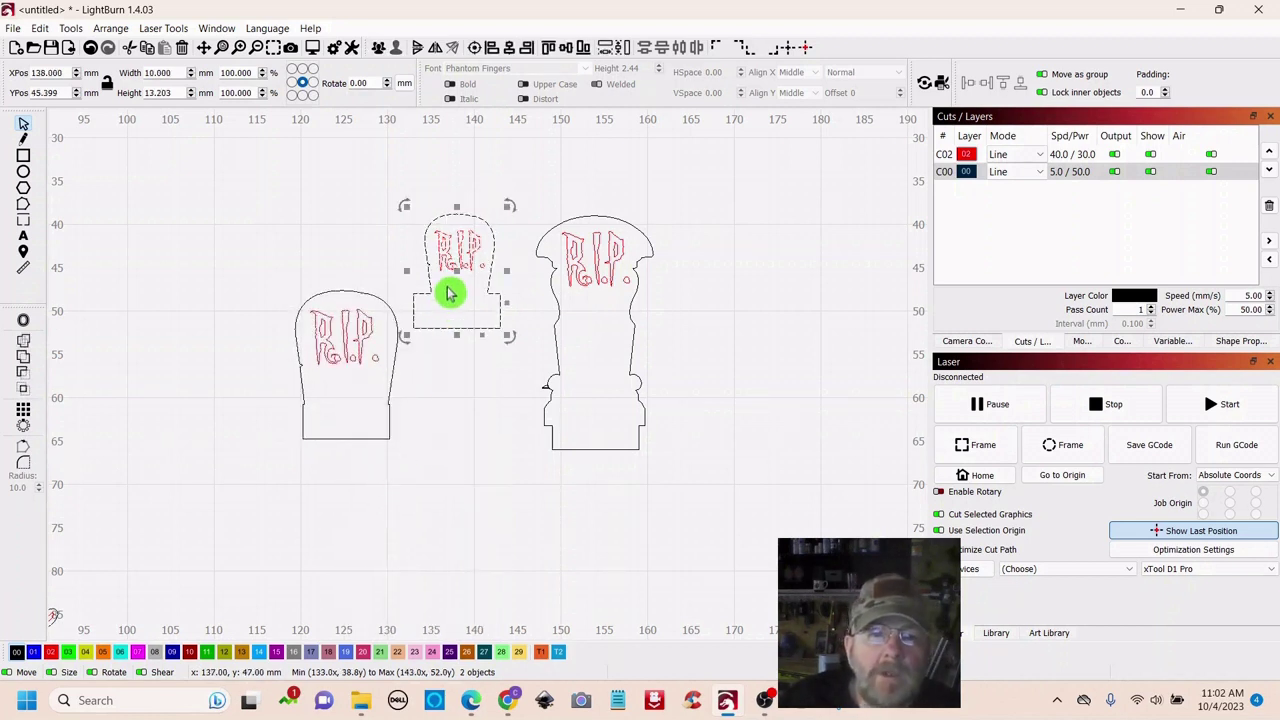
shift+click(459, 266)
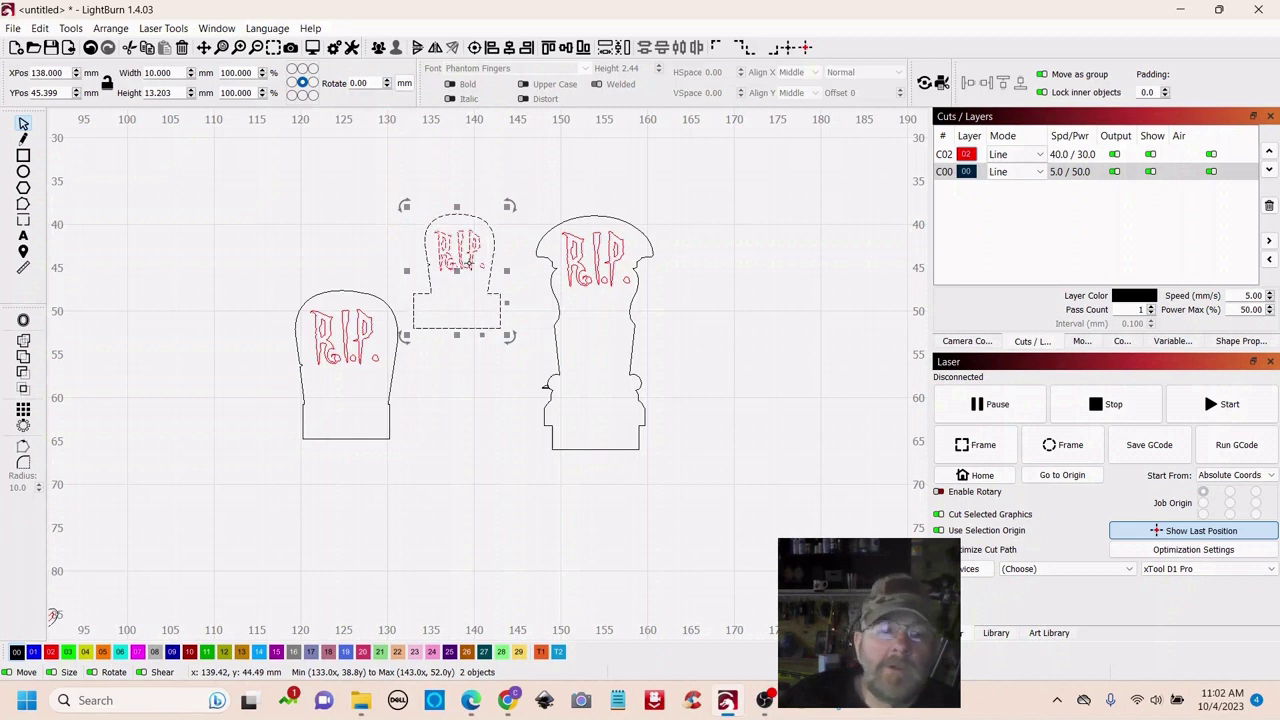
right_click(456, 271)
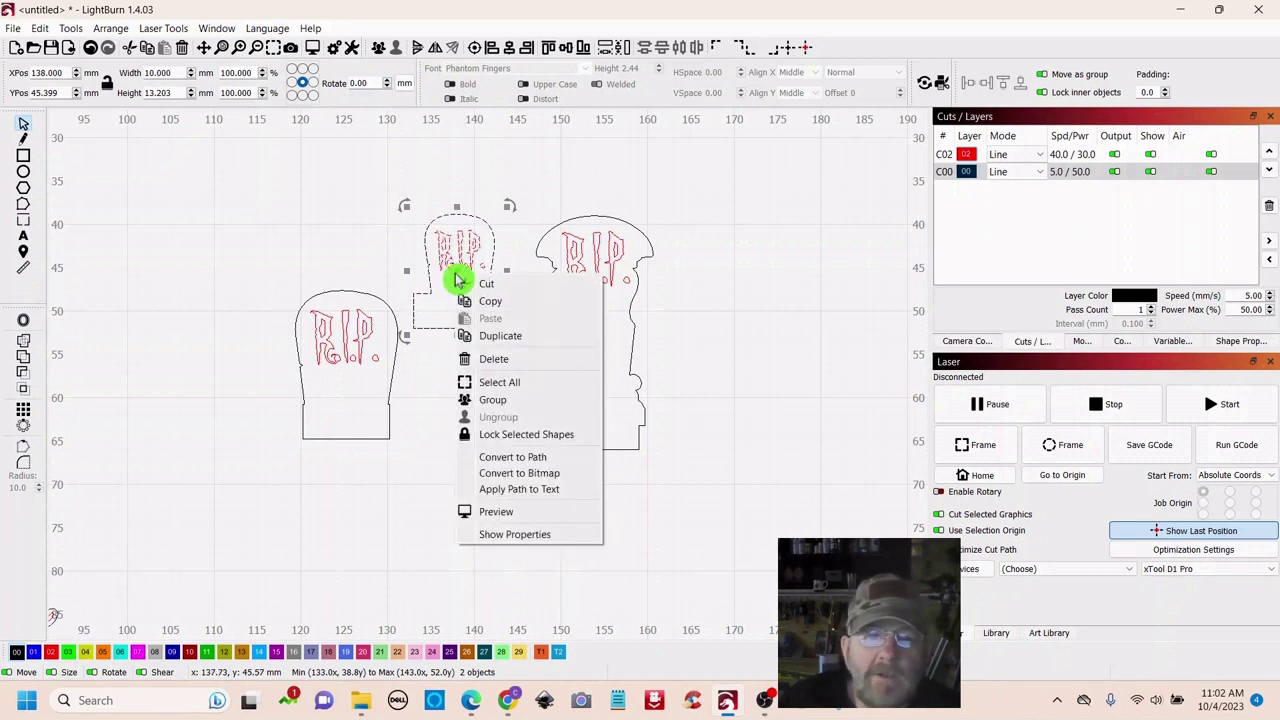
click(497, 402)
Group the tall tombstone's outline with its R.I.P. text and clear the selection
drag(684, 190, 540, 330)
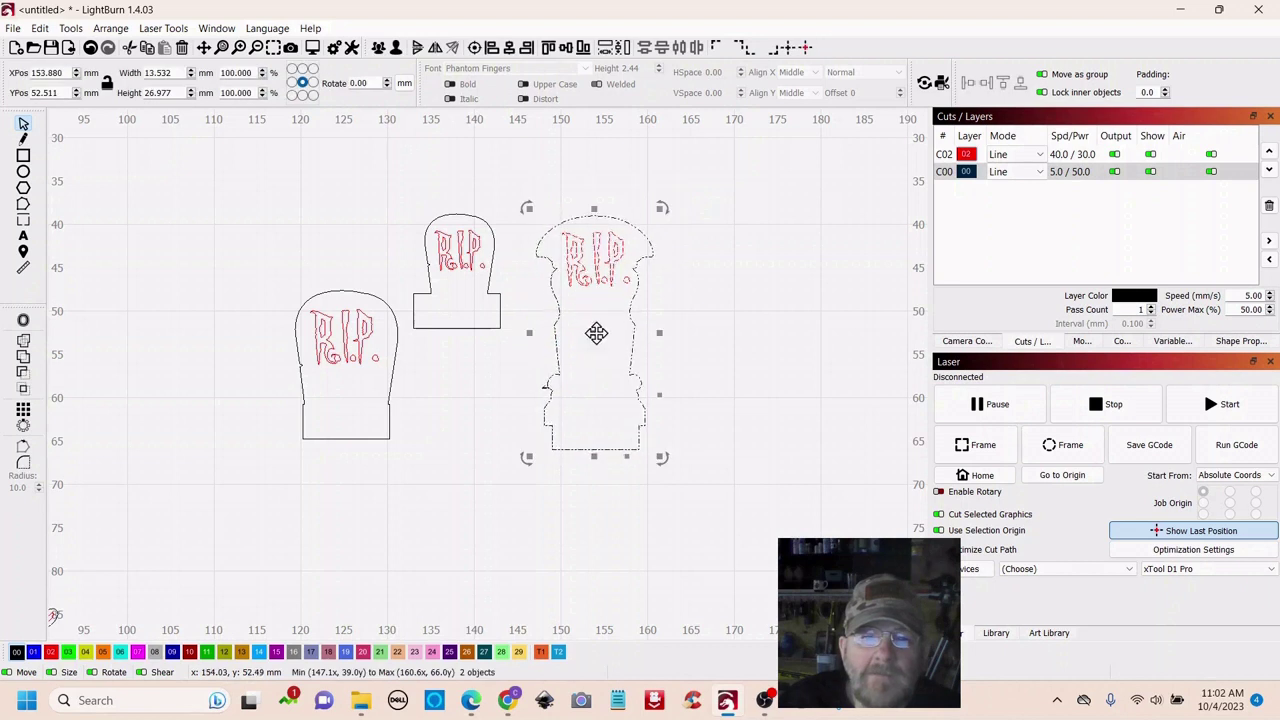
right_click(600, 335)
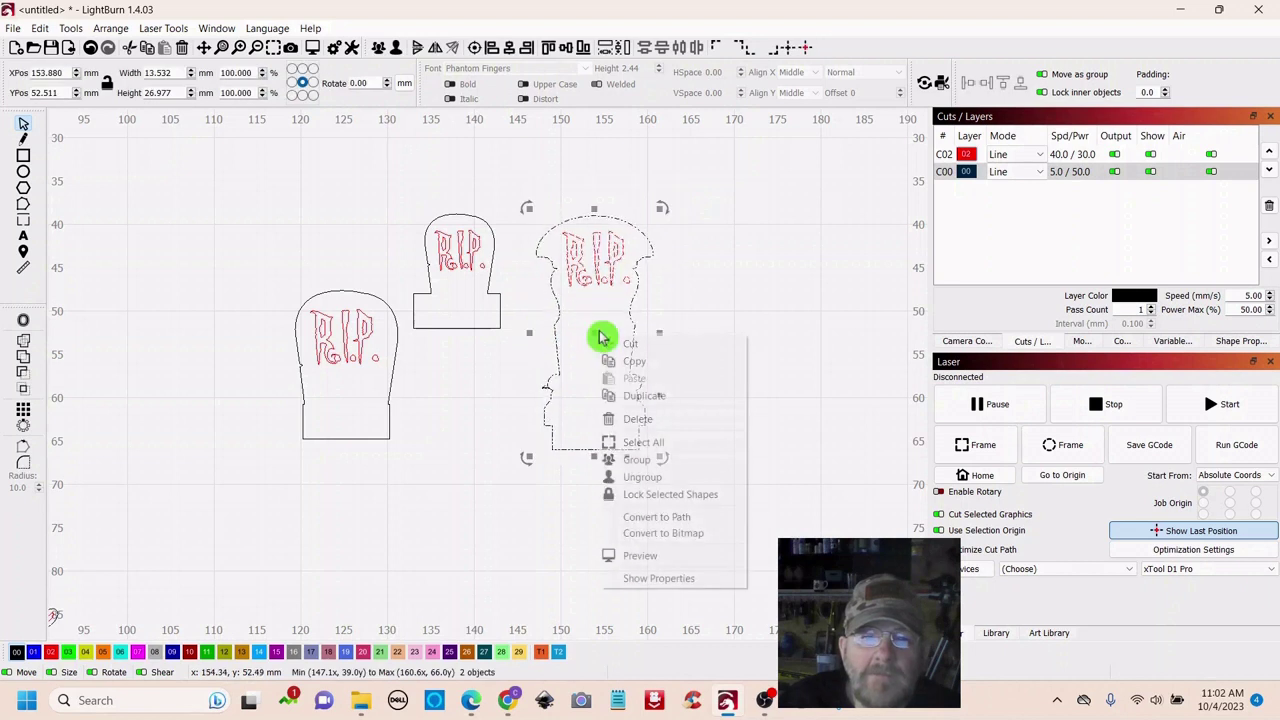
click(645, 462)
click(726, 310)
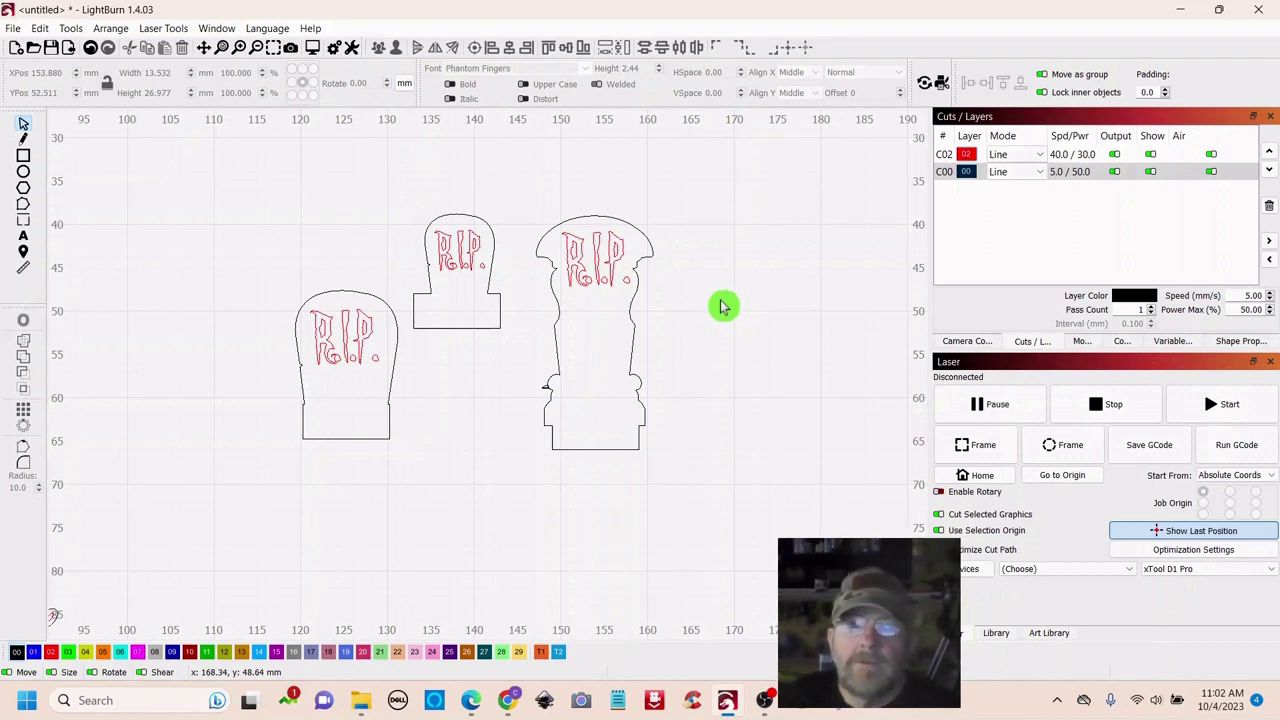
Look over all the village pieces laid out across the work area, from the tombstones to the house
scroll(729, 300, down, 8)
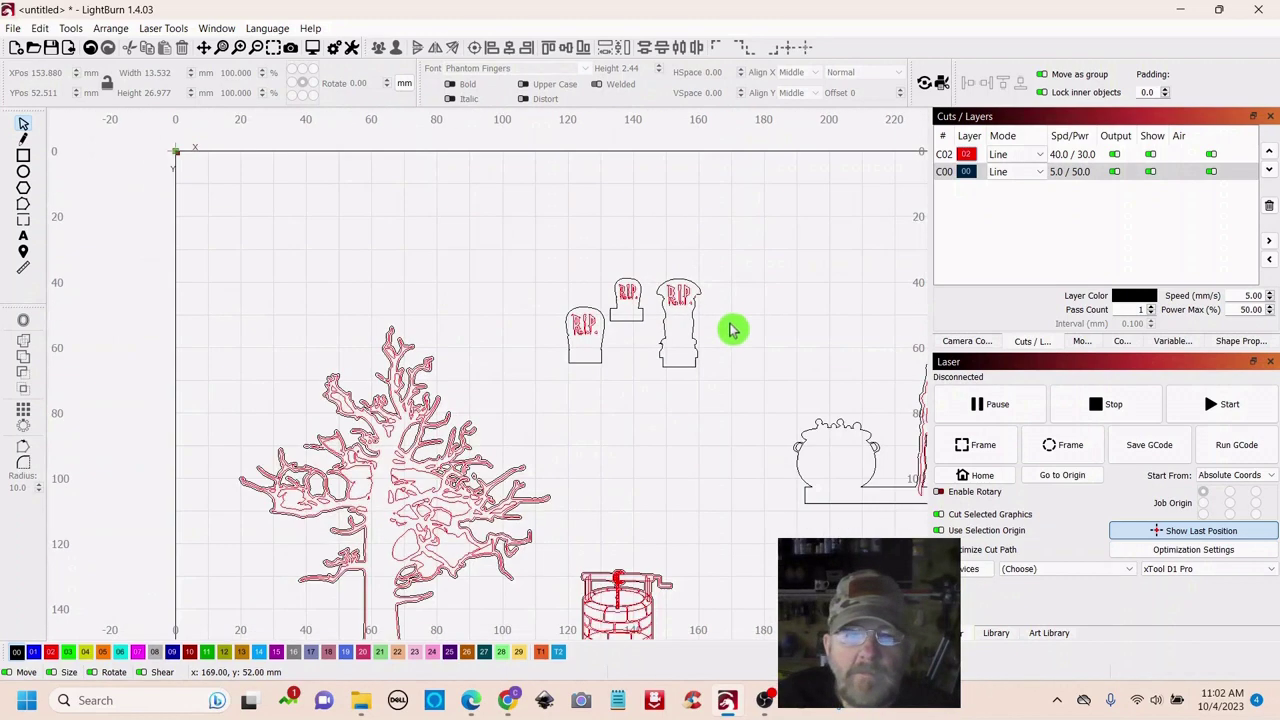
drag(817, 480, 554, 371)
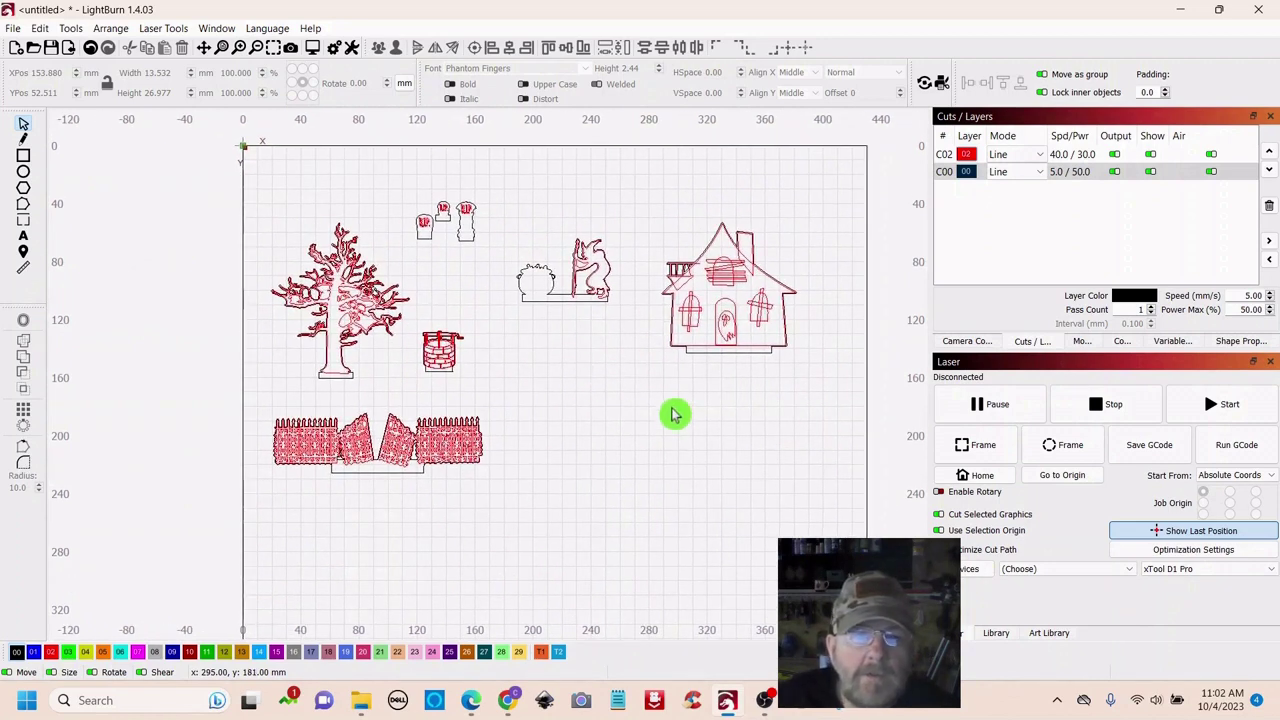
scroll(617, 417, up, 3)
scroll(617, 417, down, 4)
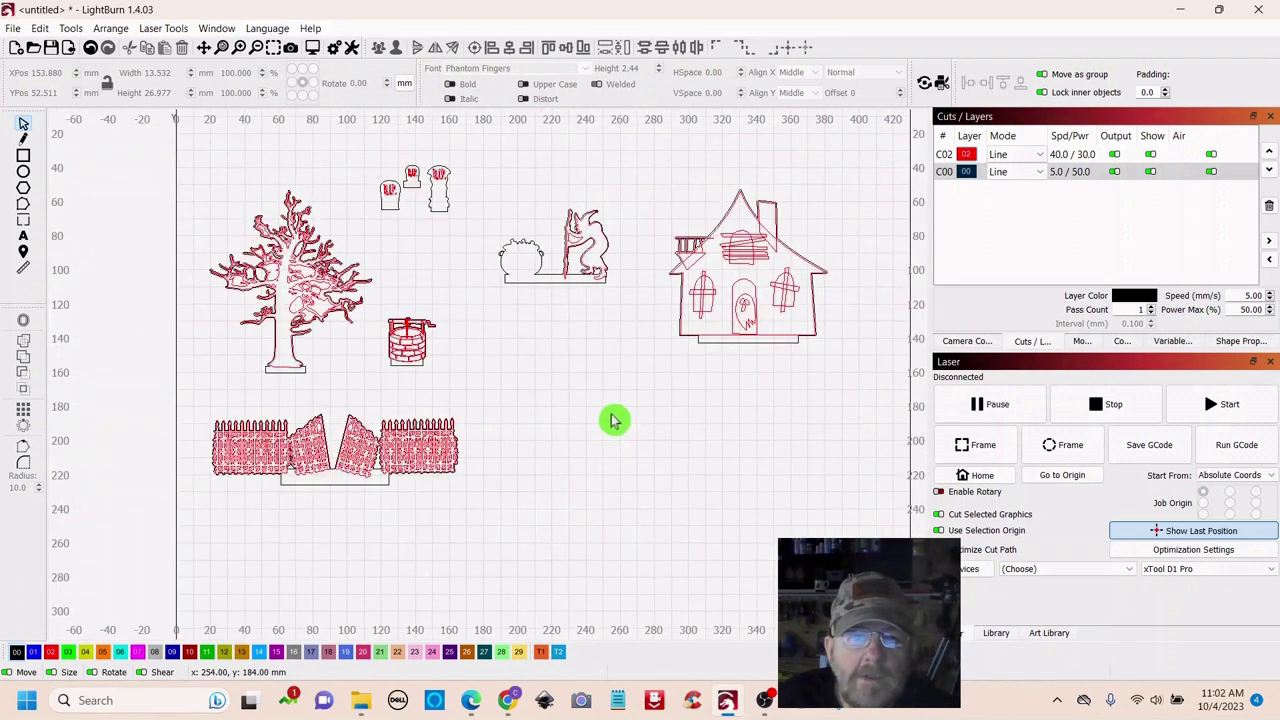
scroll(612, 410, up, 1)
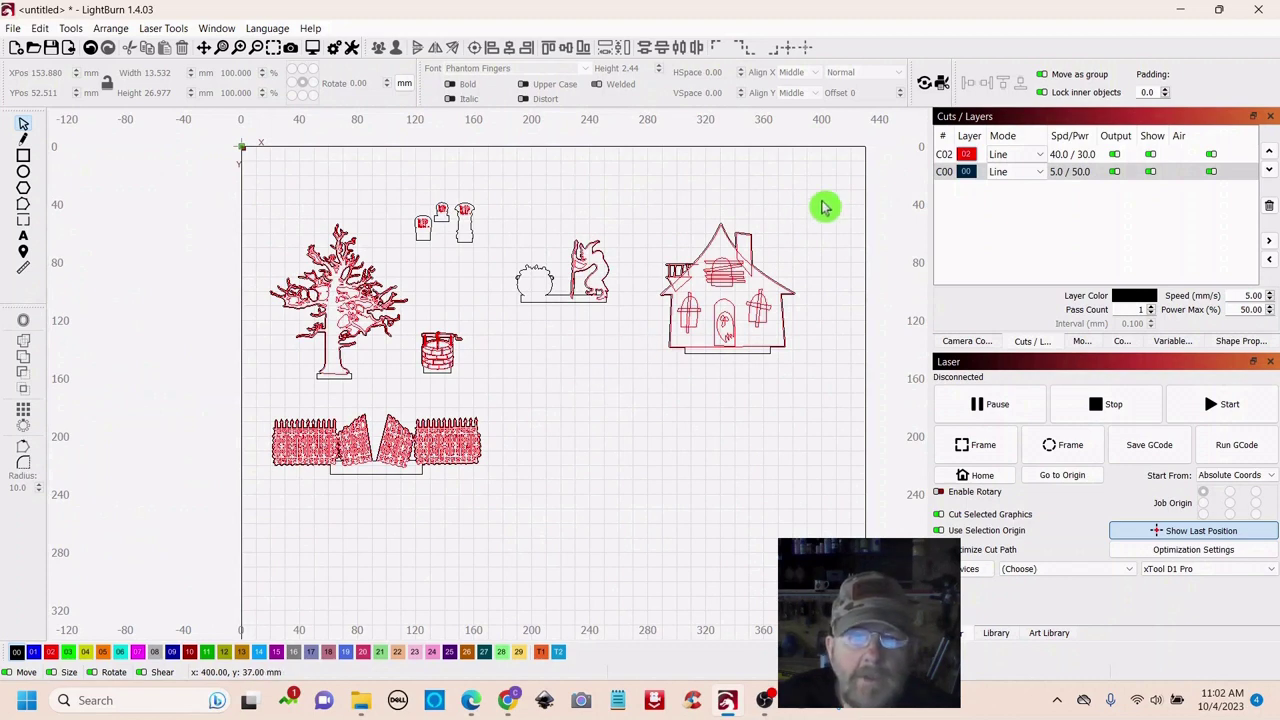
scroll(591, 363, up, 1)
scroll(594, 471, up, 2)
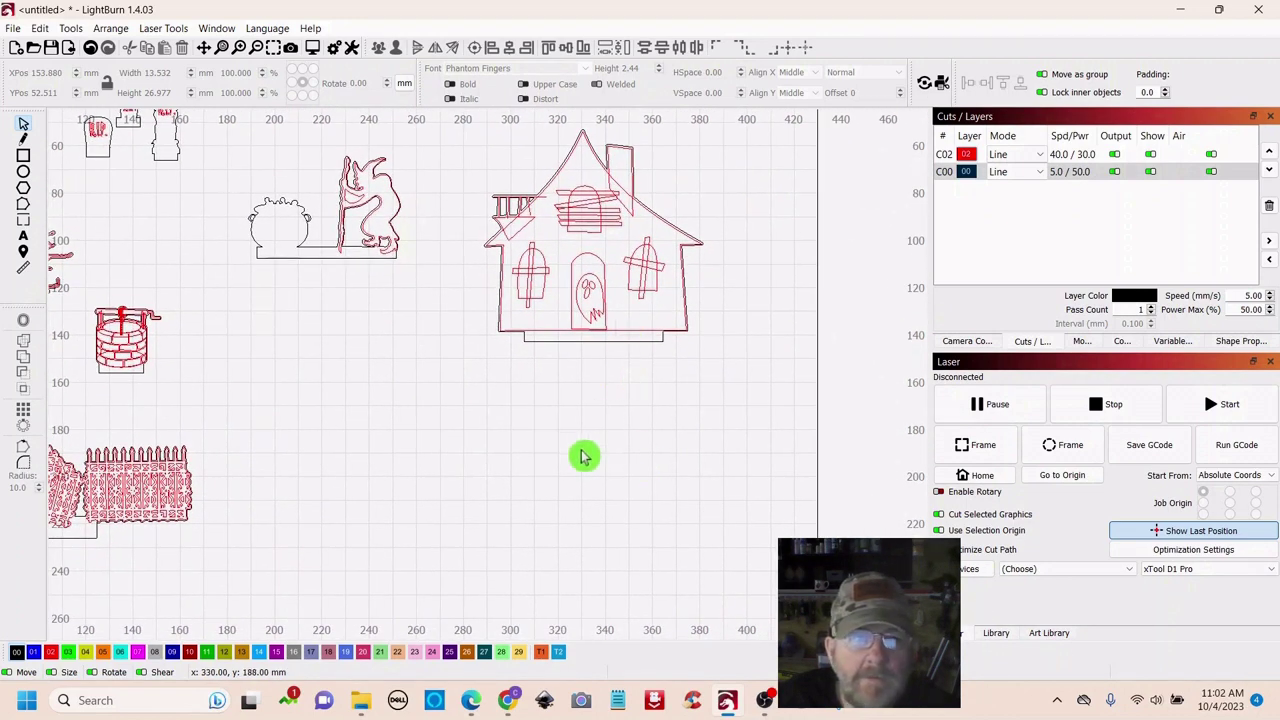
scroll(585, 452, down, 3)
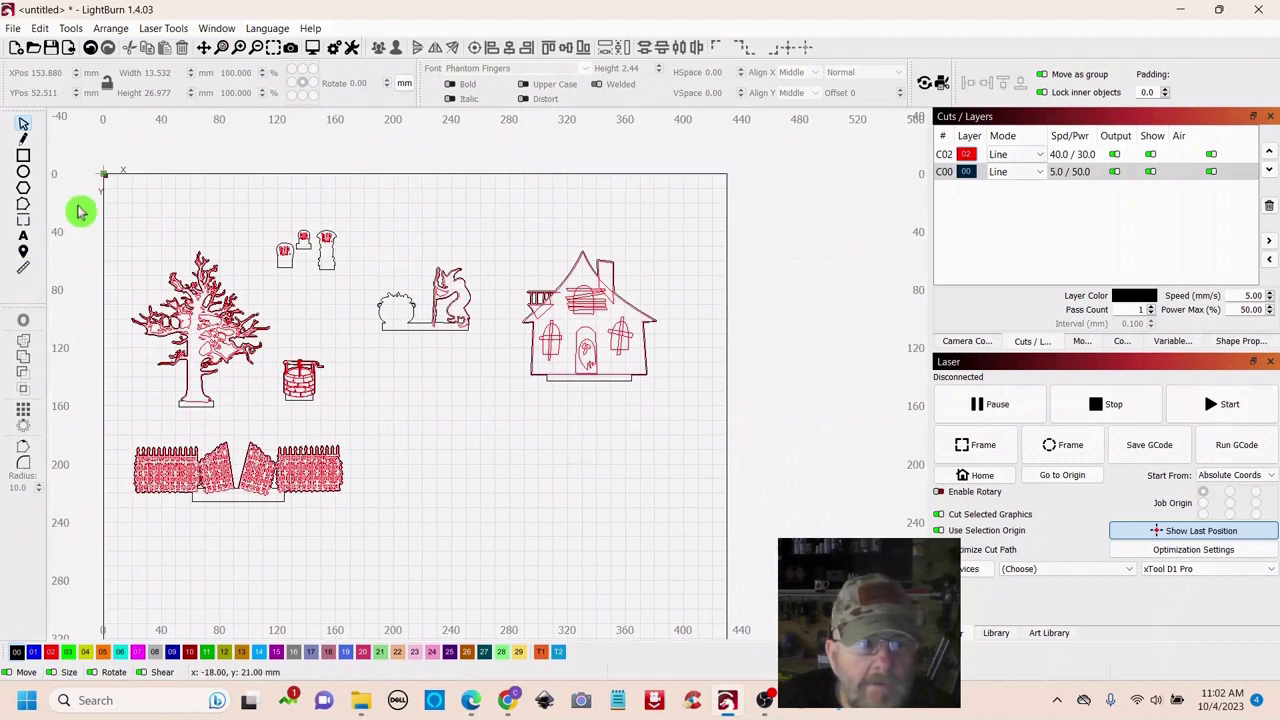
Draw a rectangle about 102 mm wide and 27 mm high just below the house's base tab
scroll(362, 296, up, 3)
drag(643, 560, 409, 469)
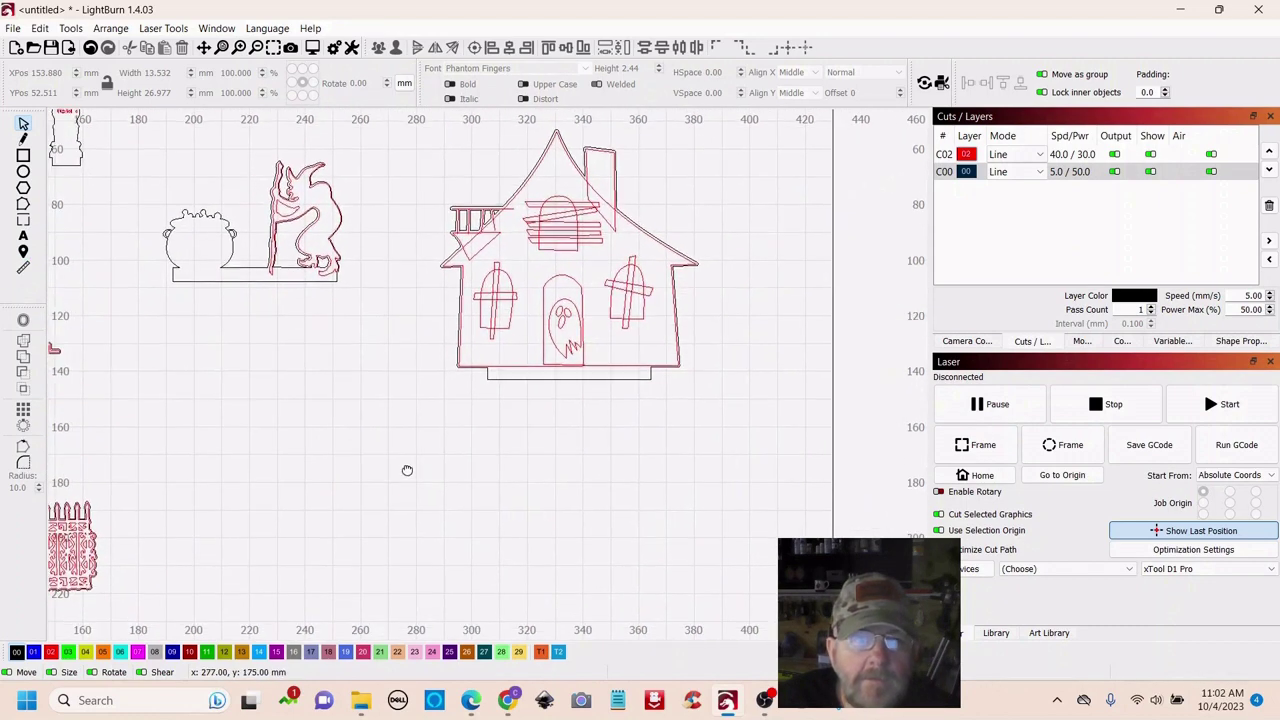
click(24, 156)
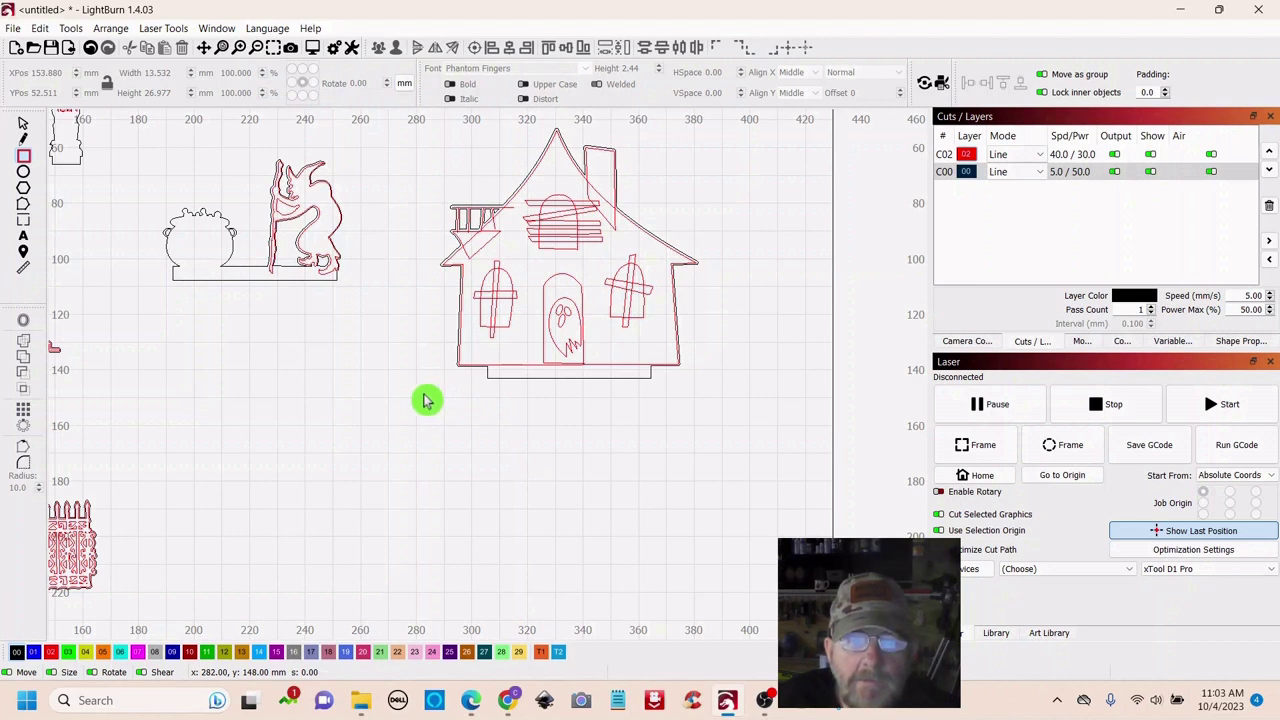
mouse_move(421, 393)
mouse_down()
mouse_move(710, 425)
mouse_move(705, 474)
mouse_up()
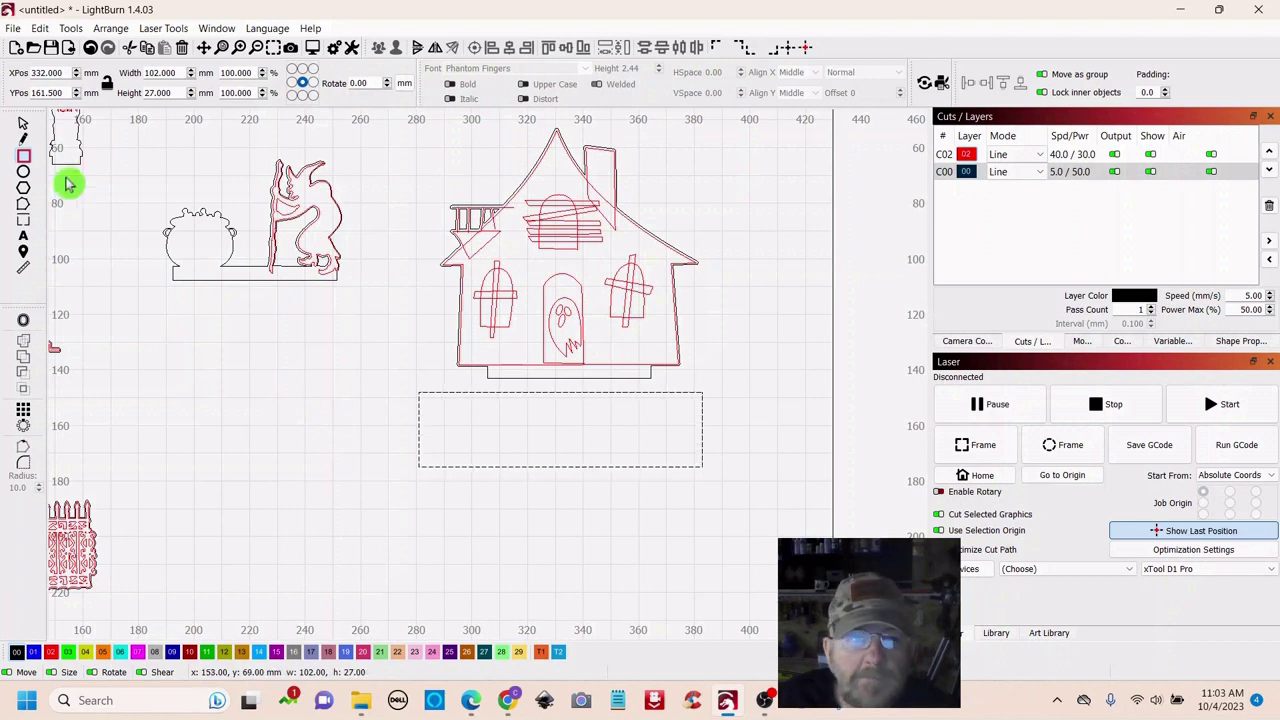
click(23, 128)
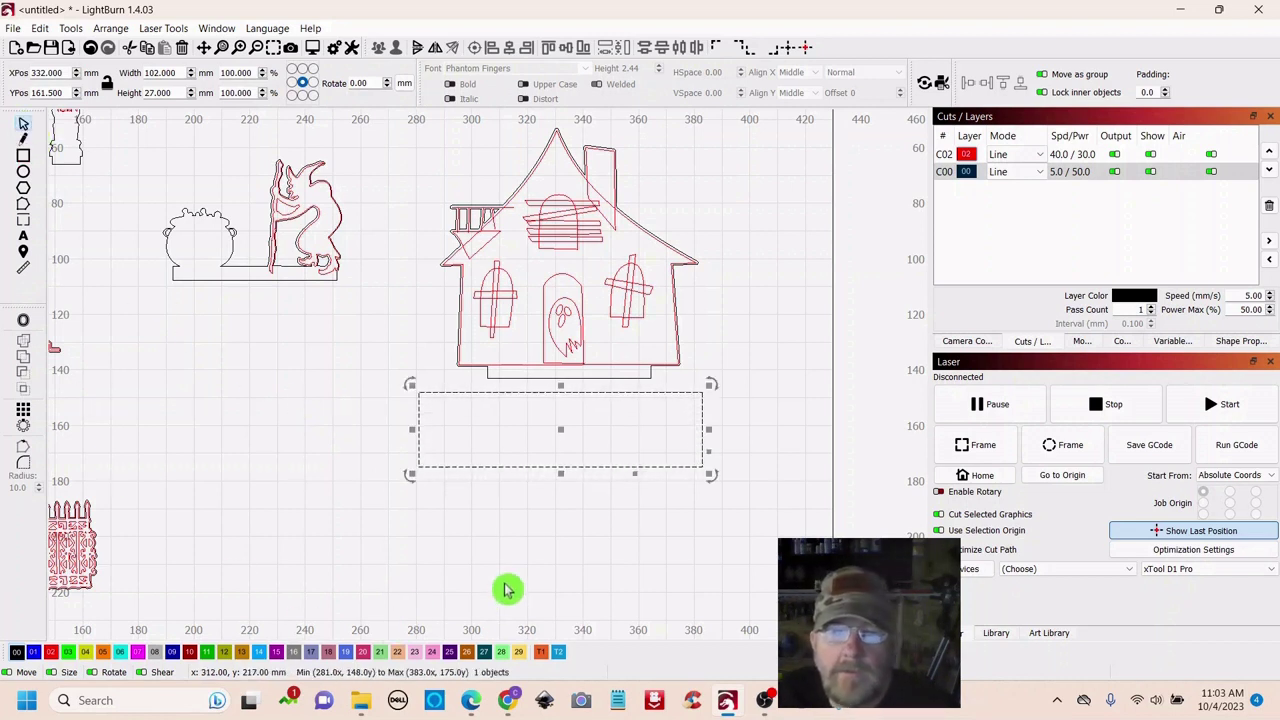
click(558, 494)
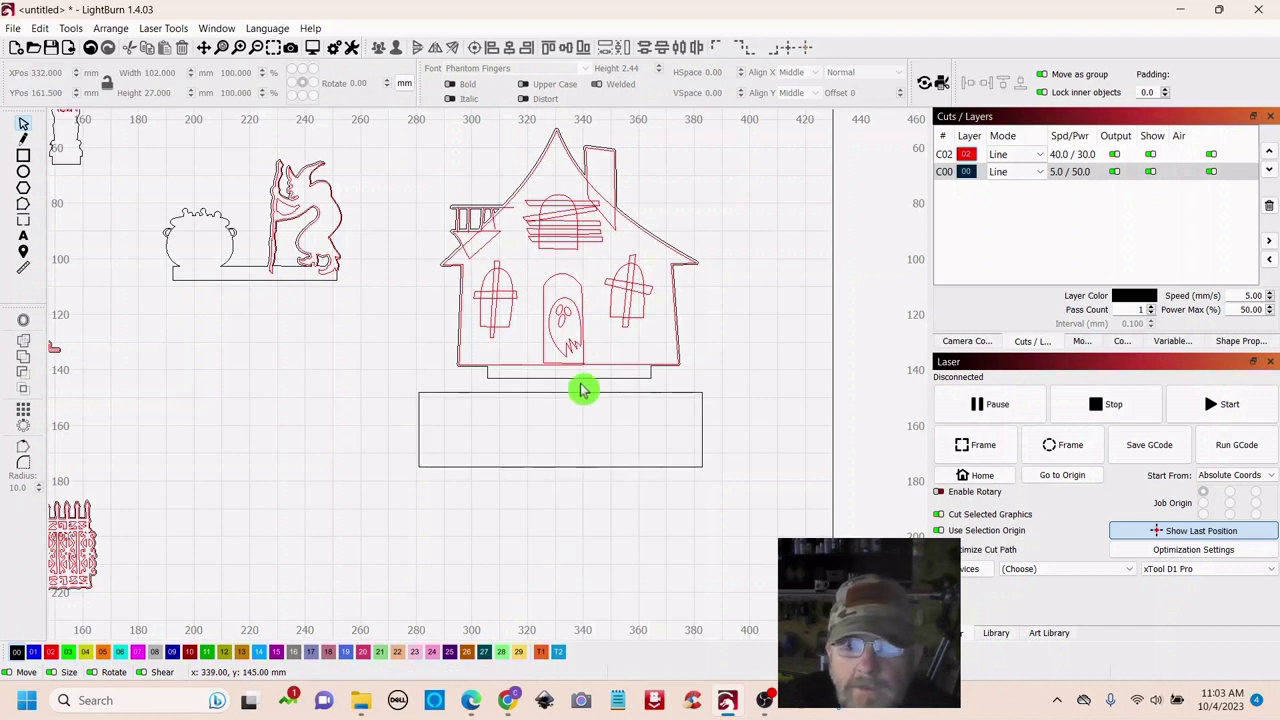
Stretch the rectangle below the house to about 125.75 mm wide so it extends past both sides of the house
click(706, 432)
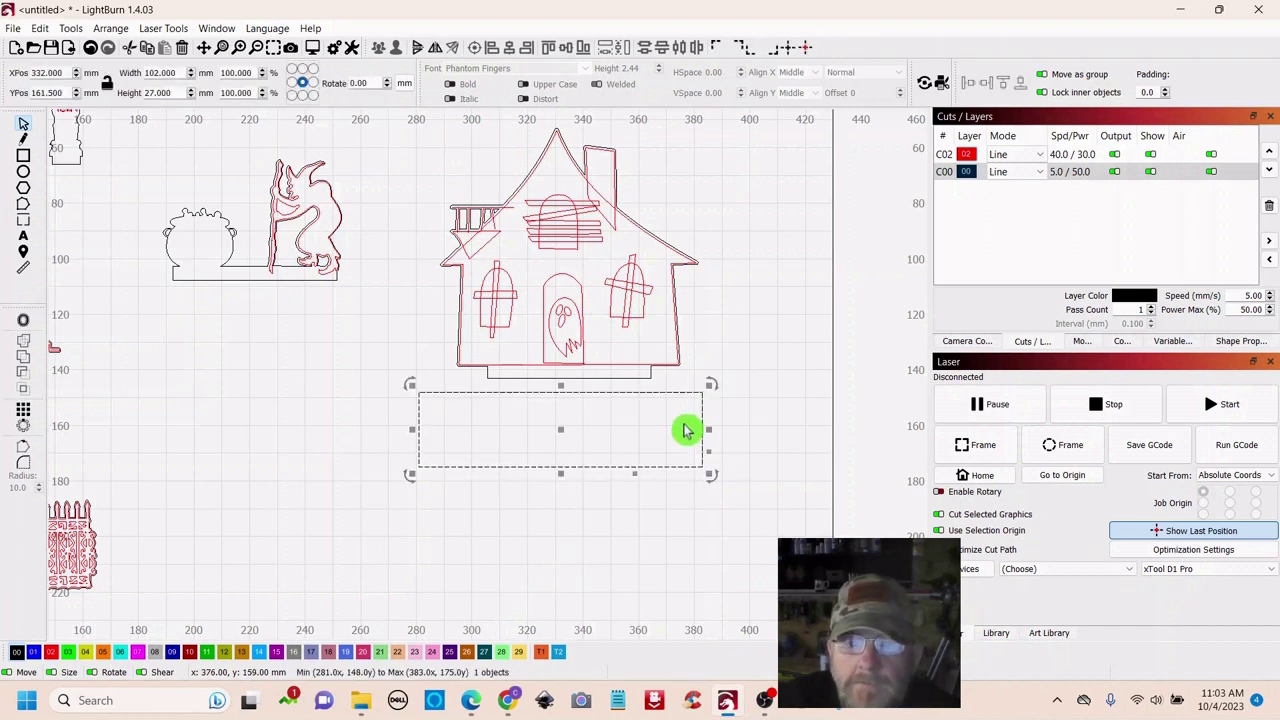
drag(711, 430, 651, 430)
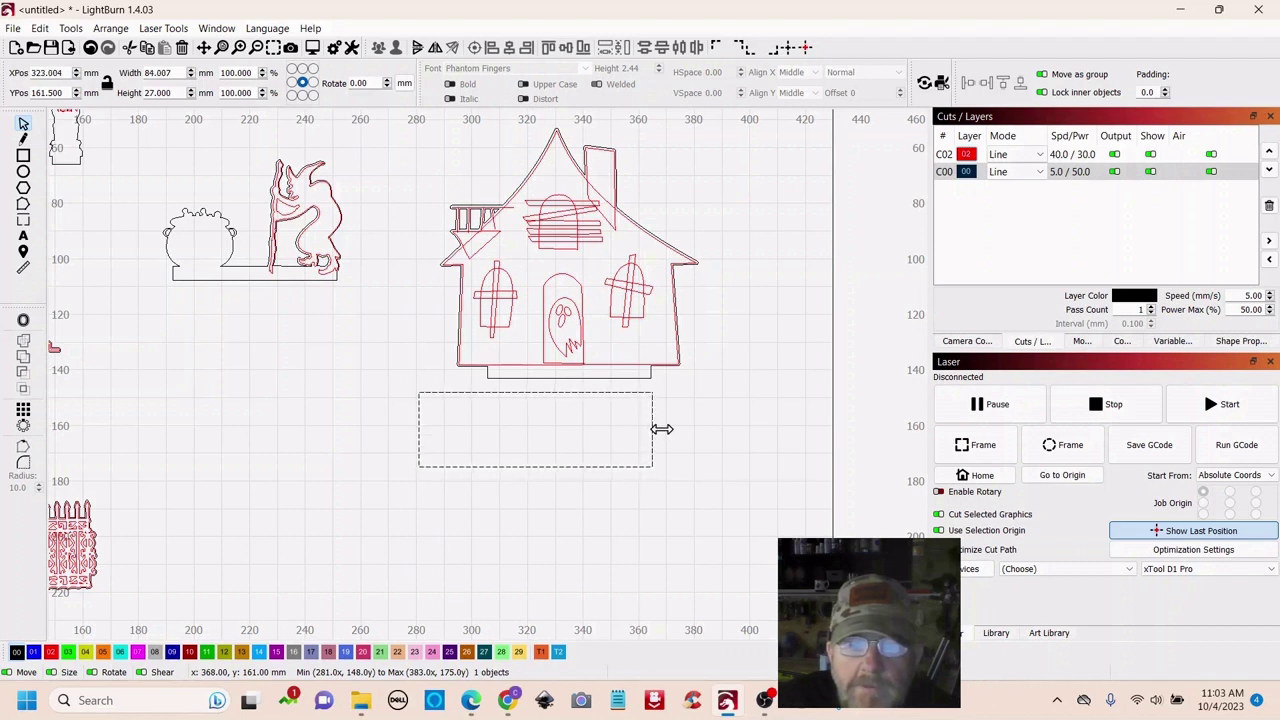
drag(660, 429, 660, 429)
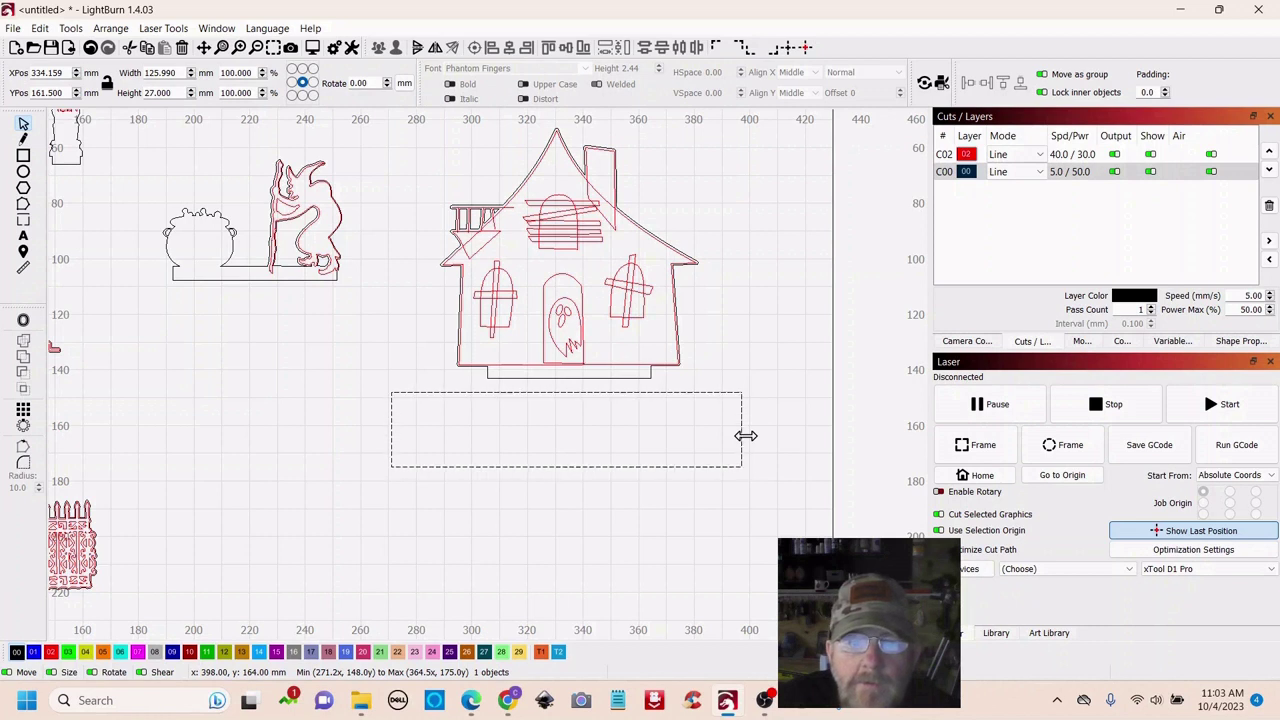
drag(745, 434, 745, 434)
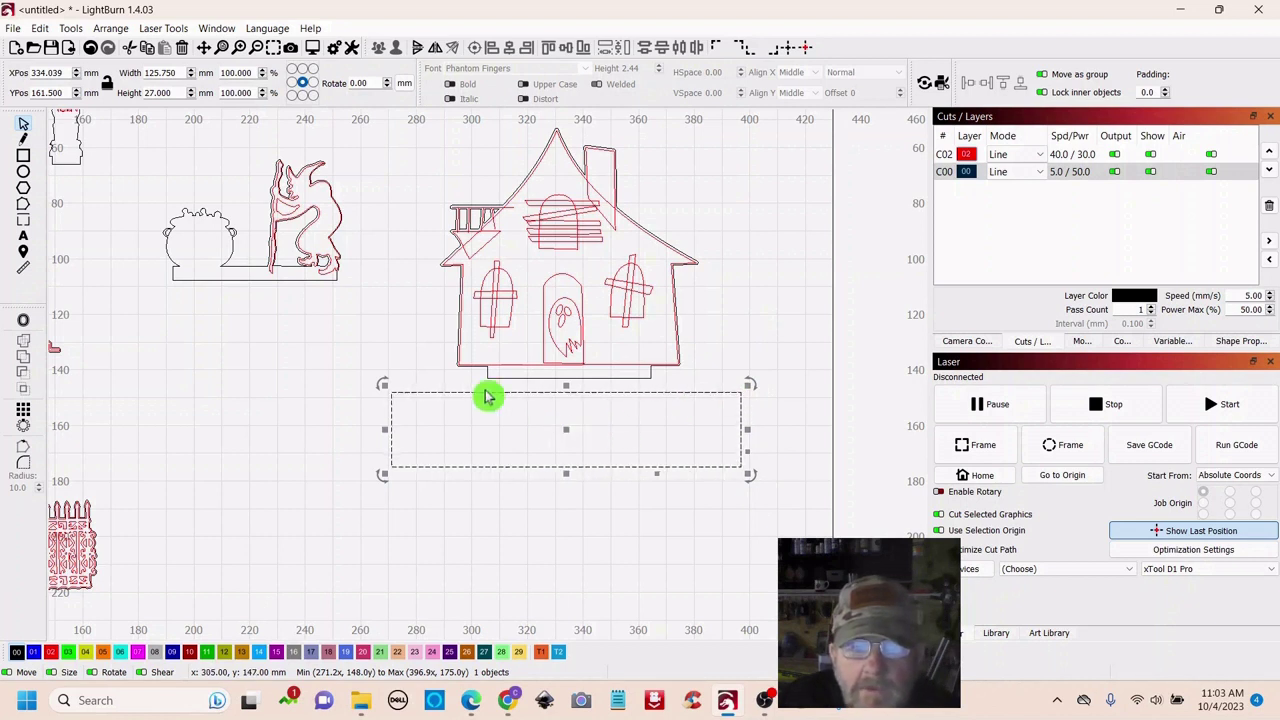
Round all four corners of the rectangle below the house with a 10 mm radius
click(24, 464)
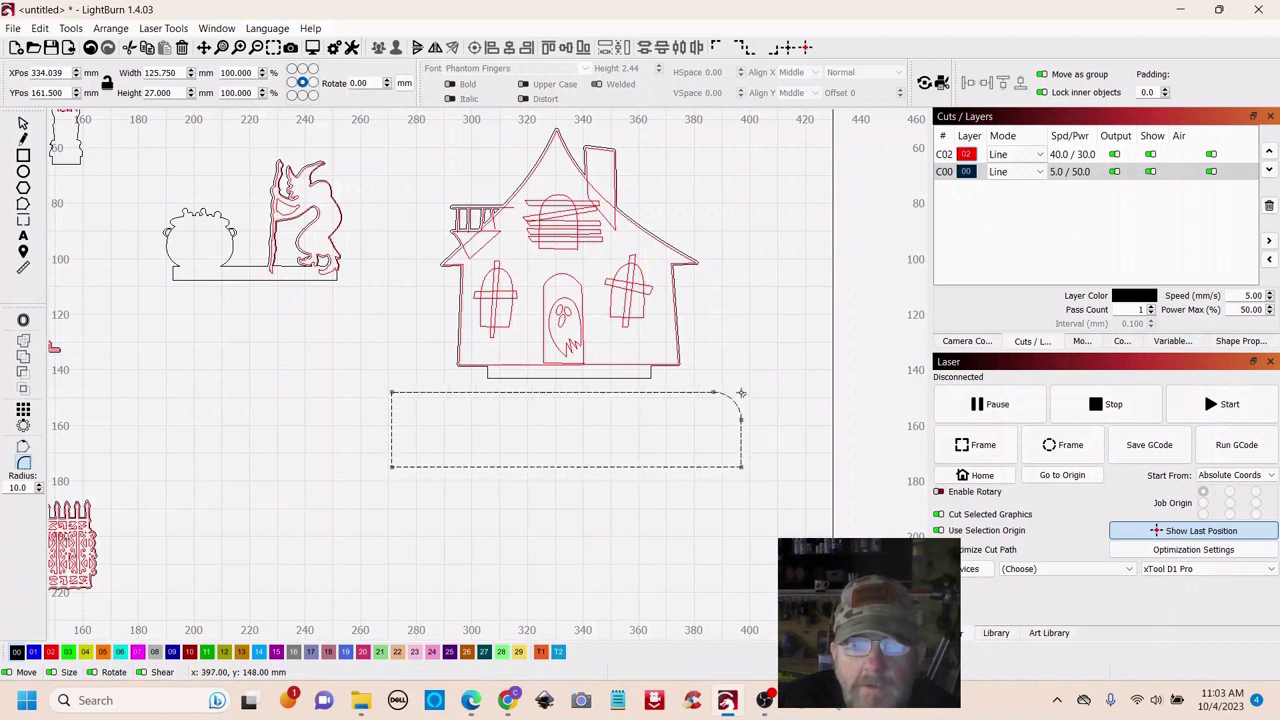
click(741, 466)
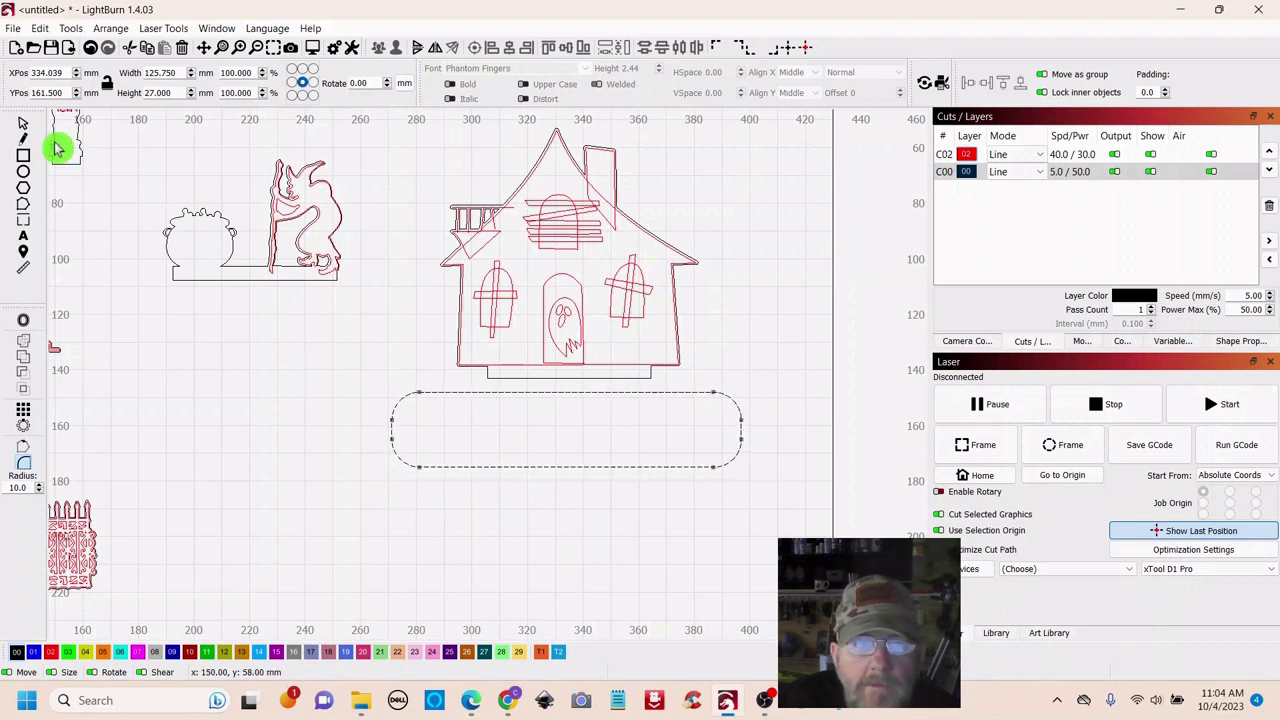
click(23, 124)
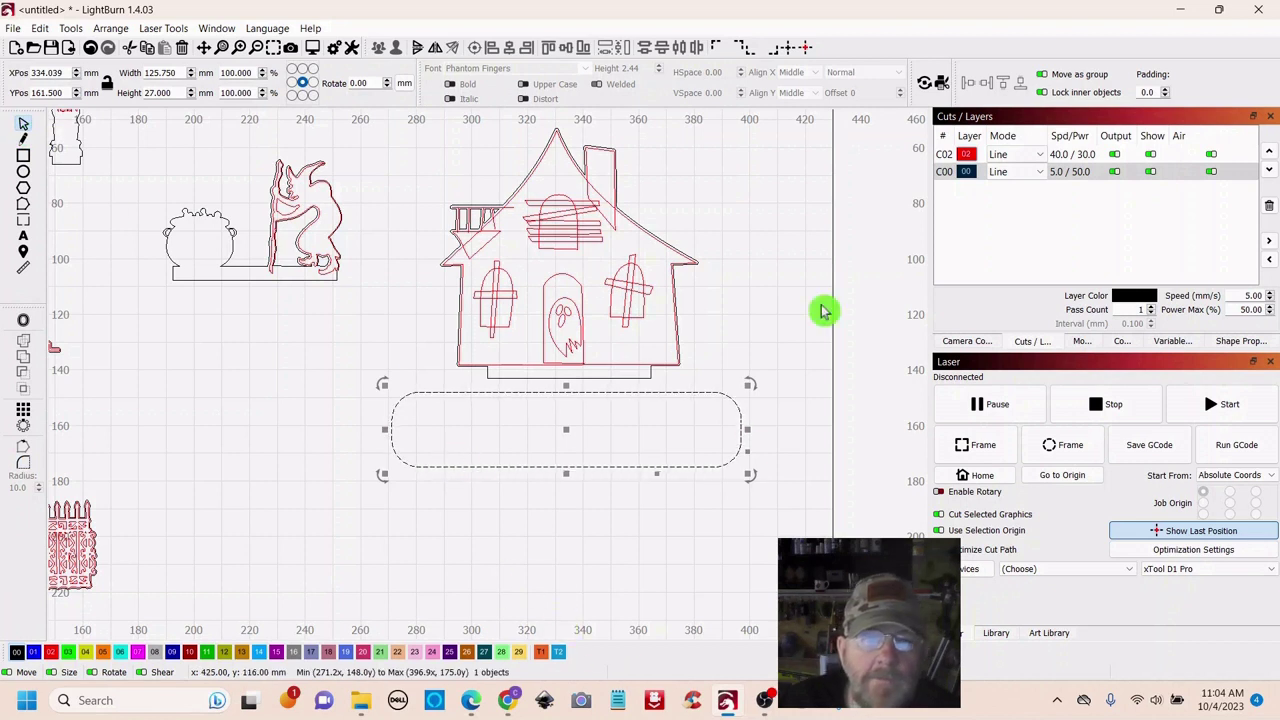
click(772, 275)
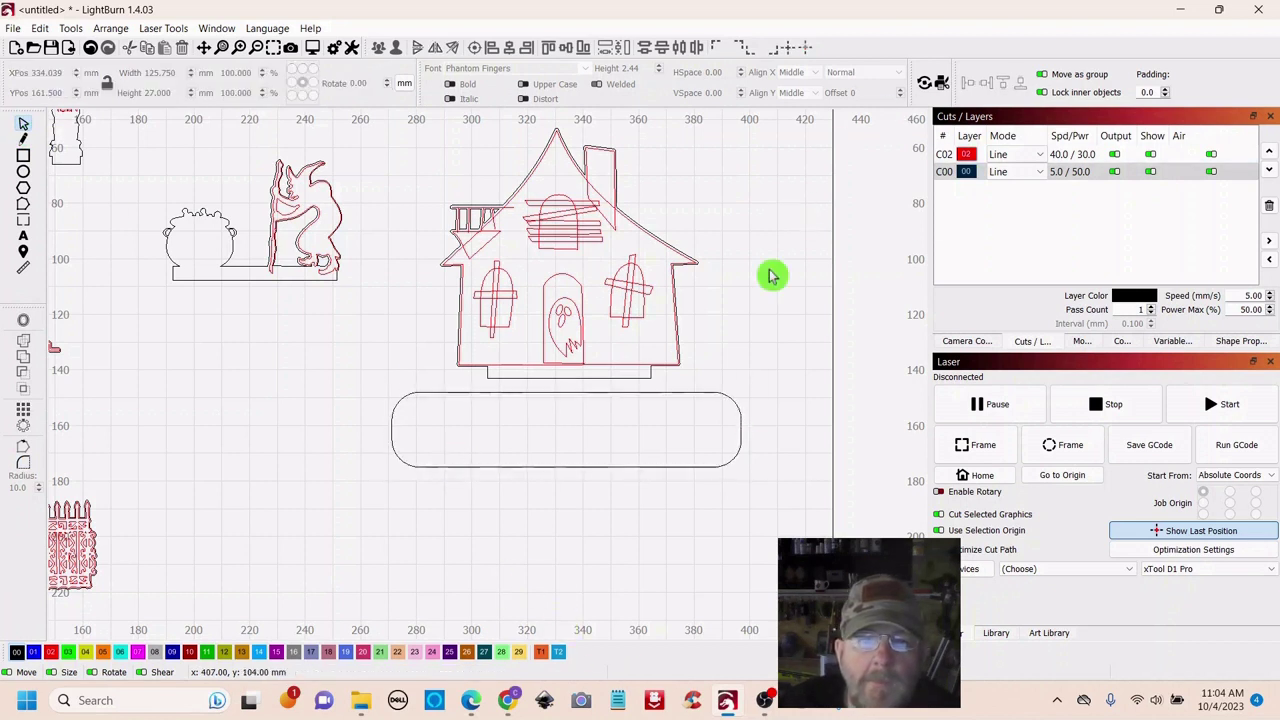
Draw a slot rectangle inside the rounded plate, size it to 62 by 2.5 mm, and center it on the plate
click(23, 157)
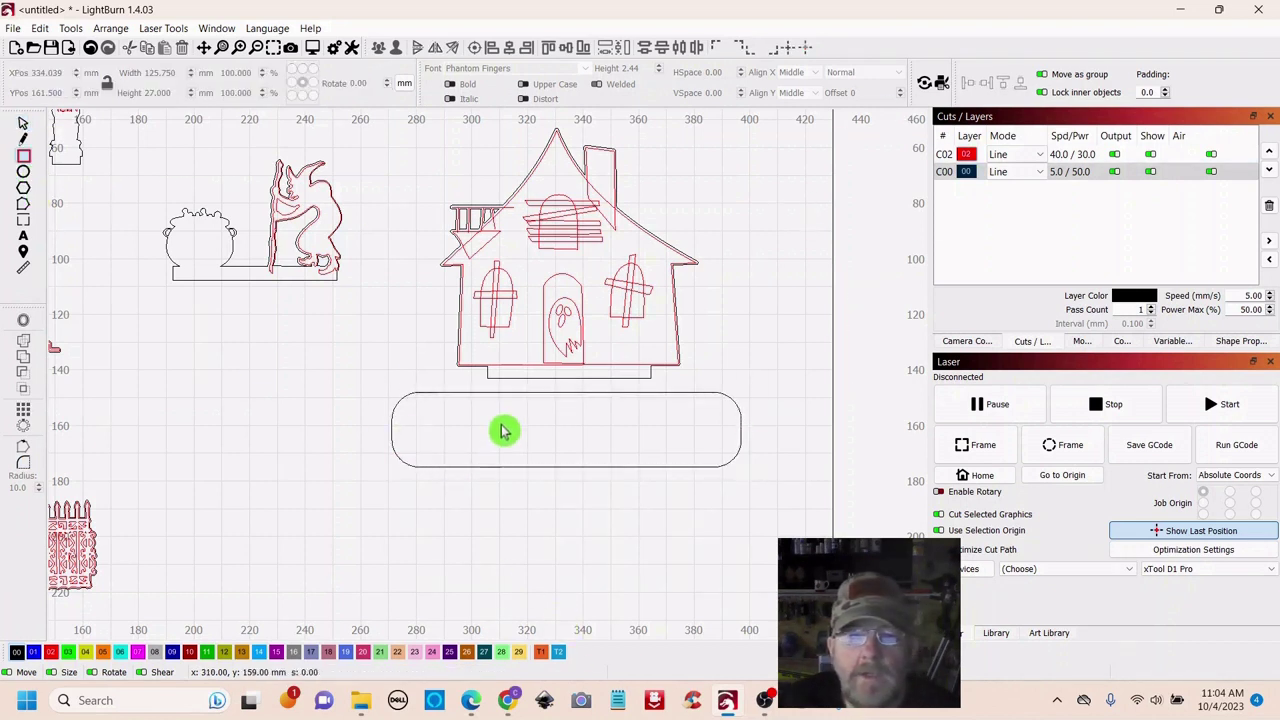
drag(491, 425, 651, 437)
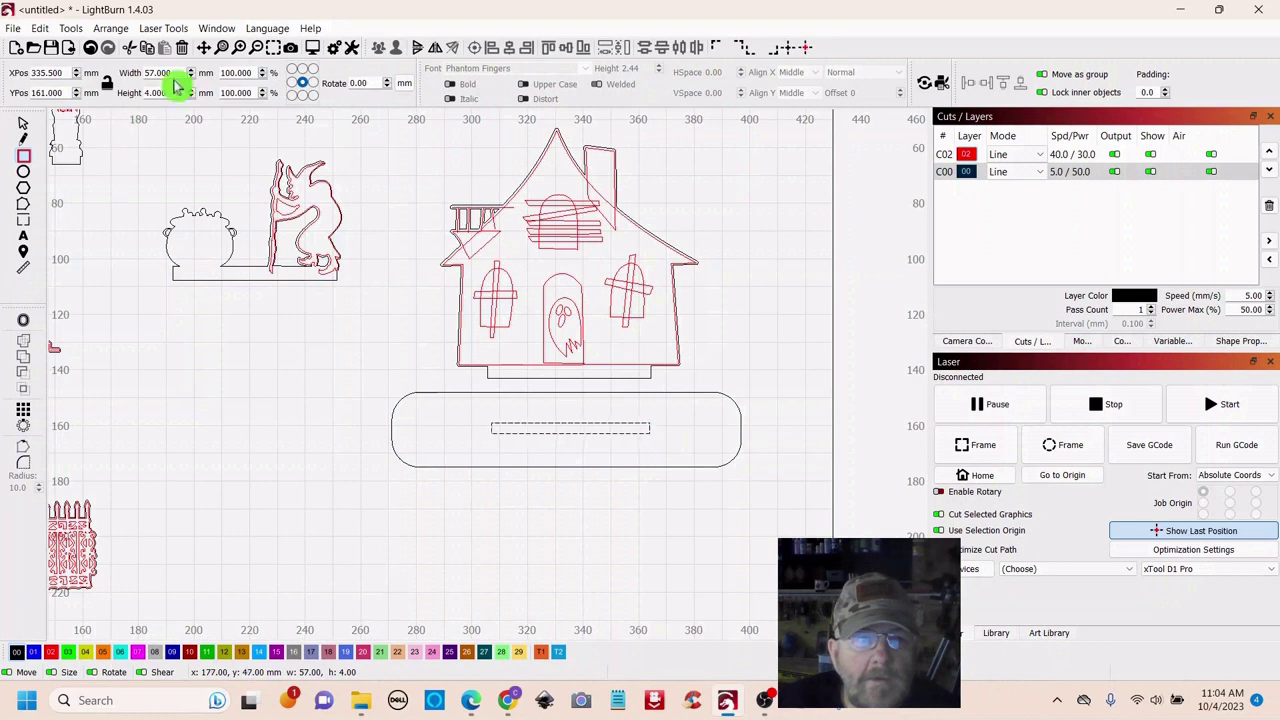
drag(177, 75, 117, 82)
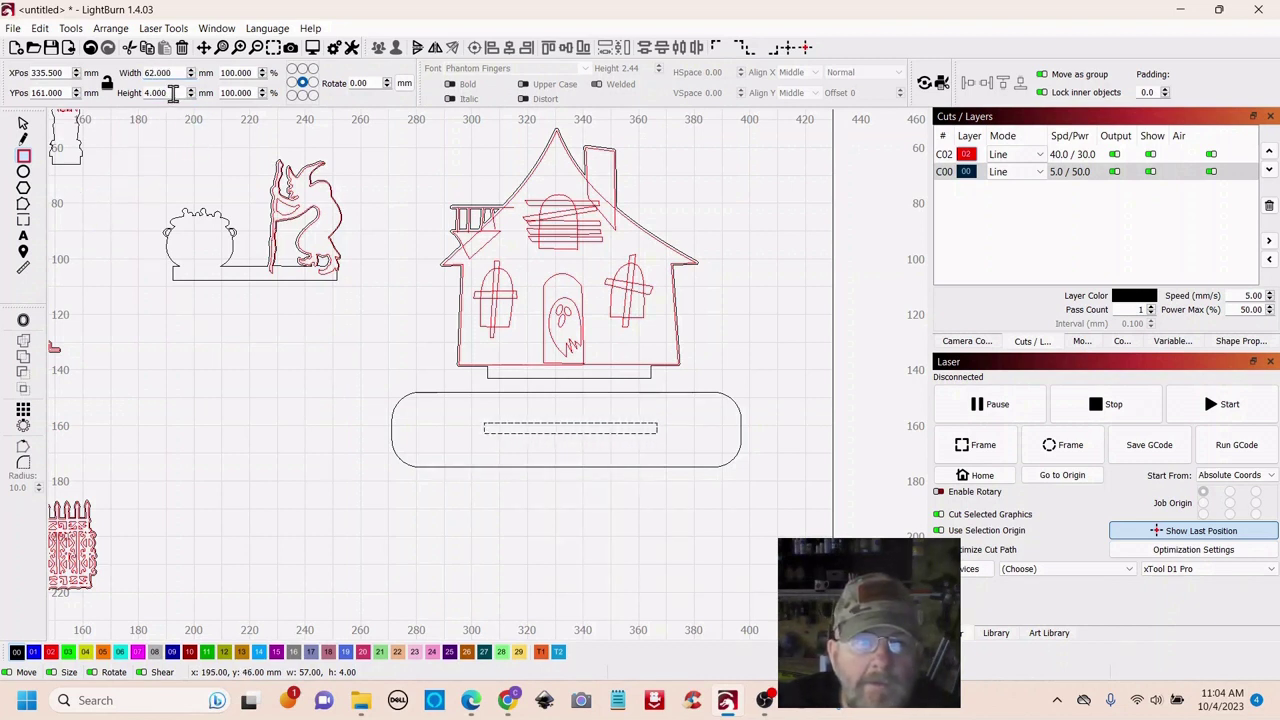
drag(168, 93, 145, 93)
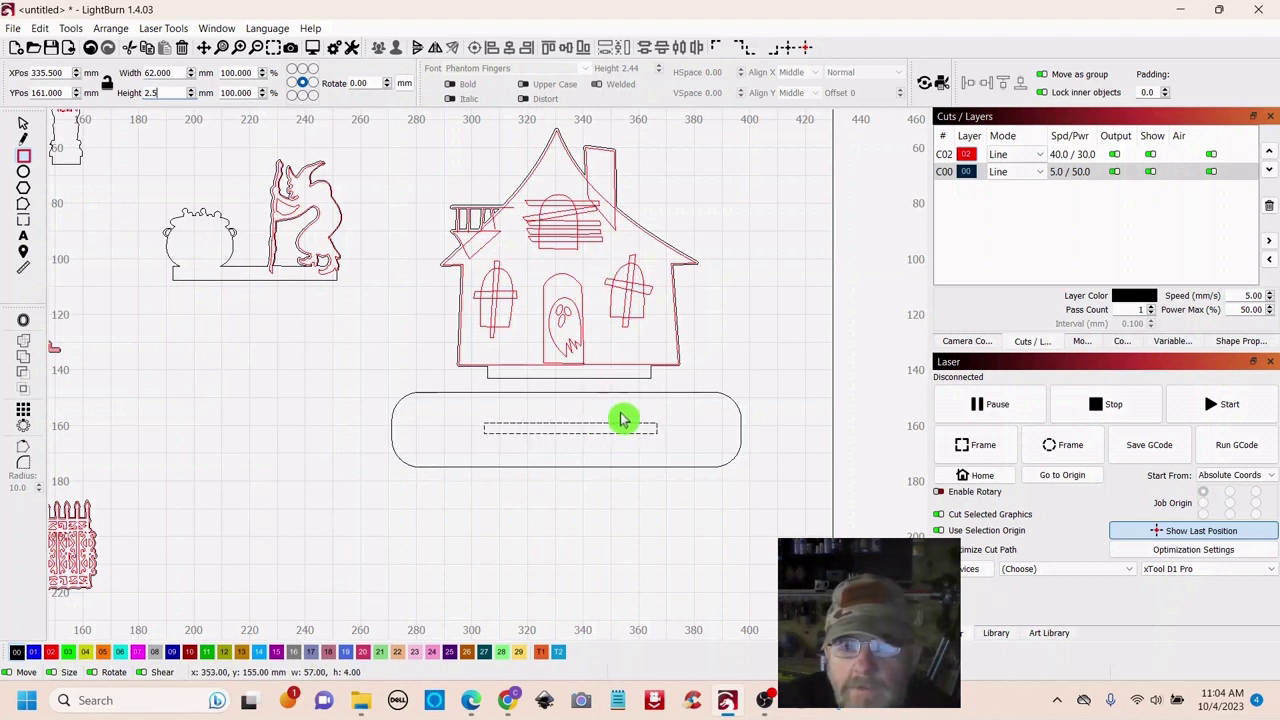
key(Return)
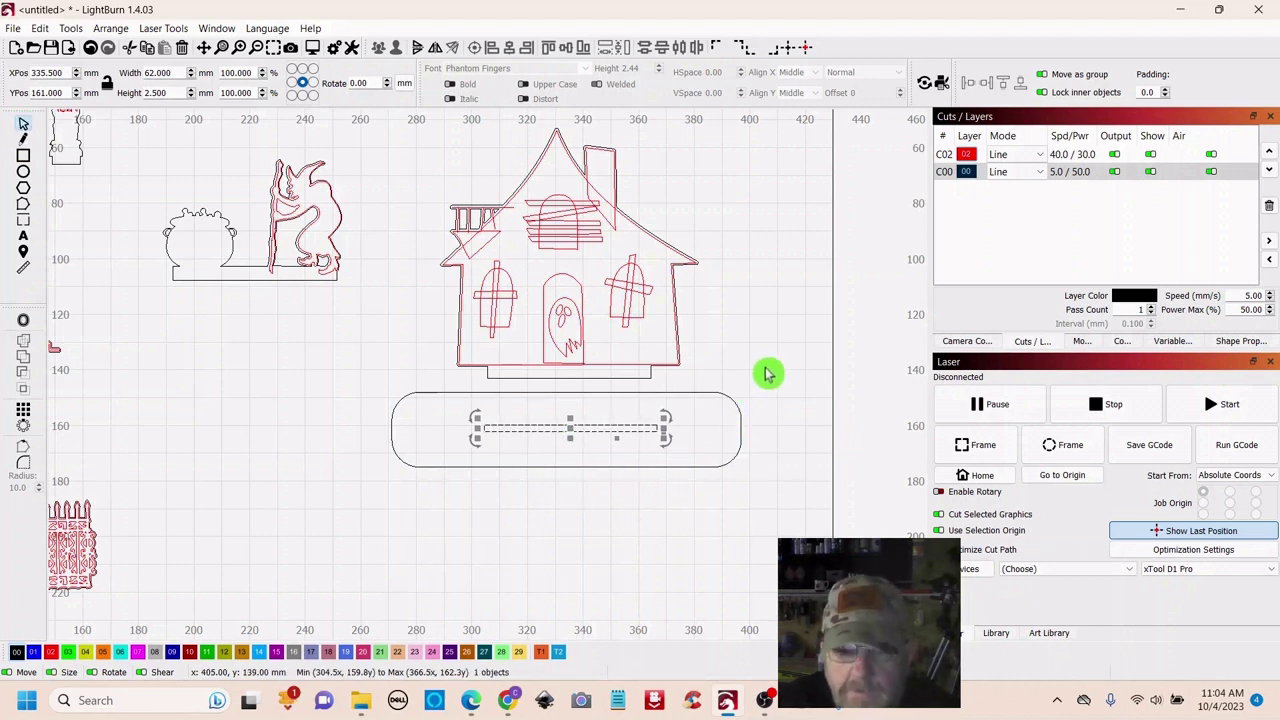
shift+click(738, 428)
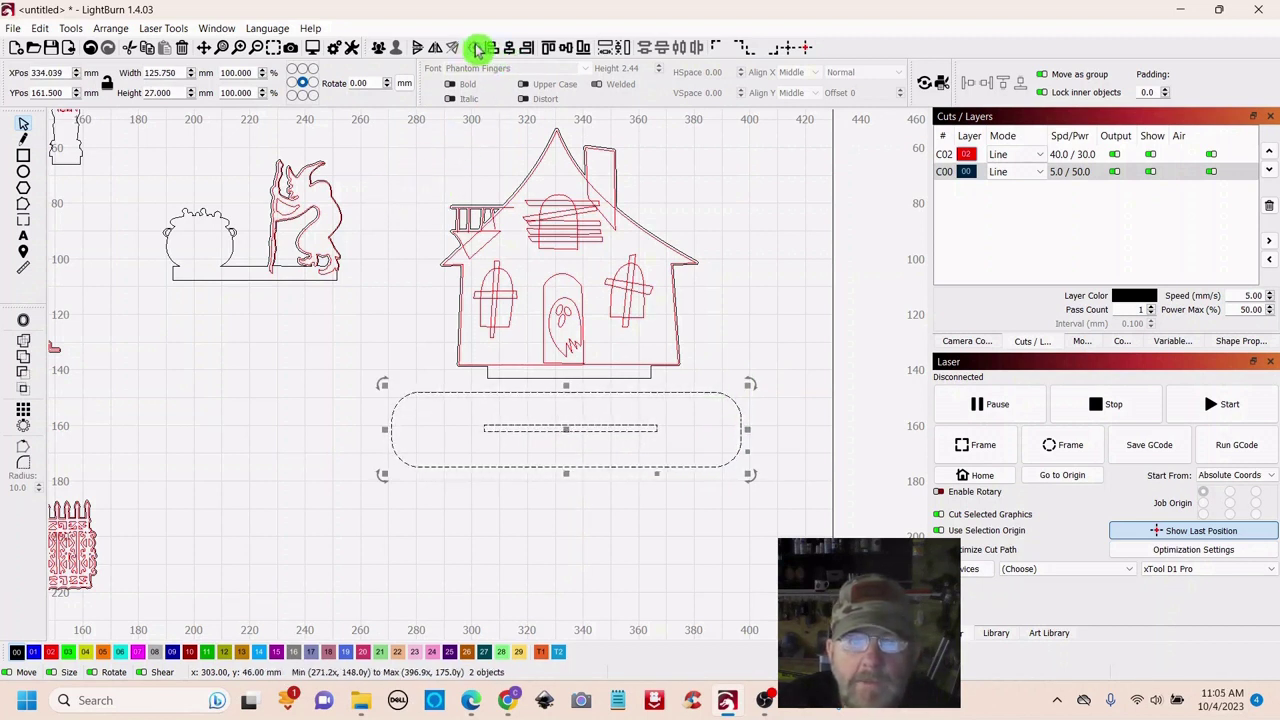
click(640, 570)
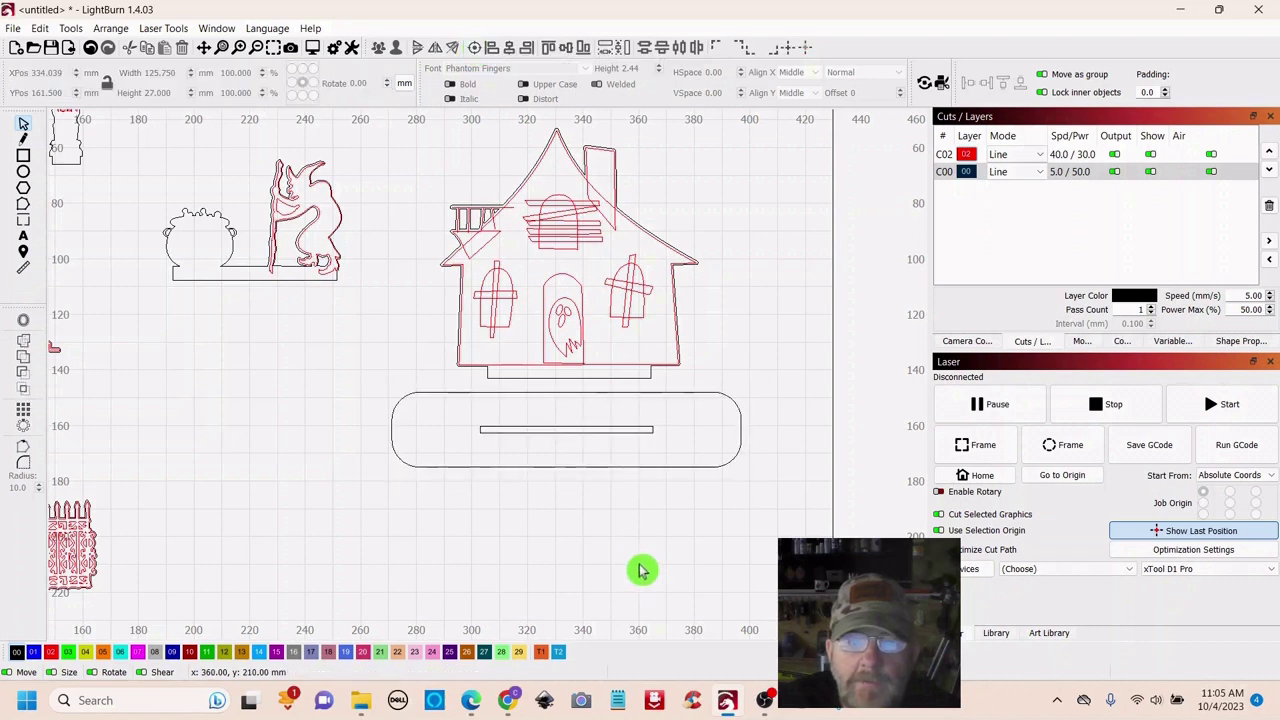
scroll(330, 513, down, 5)
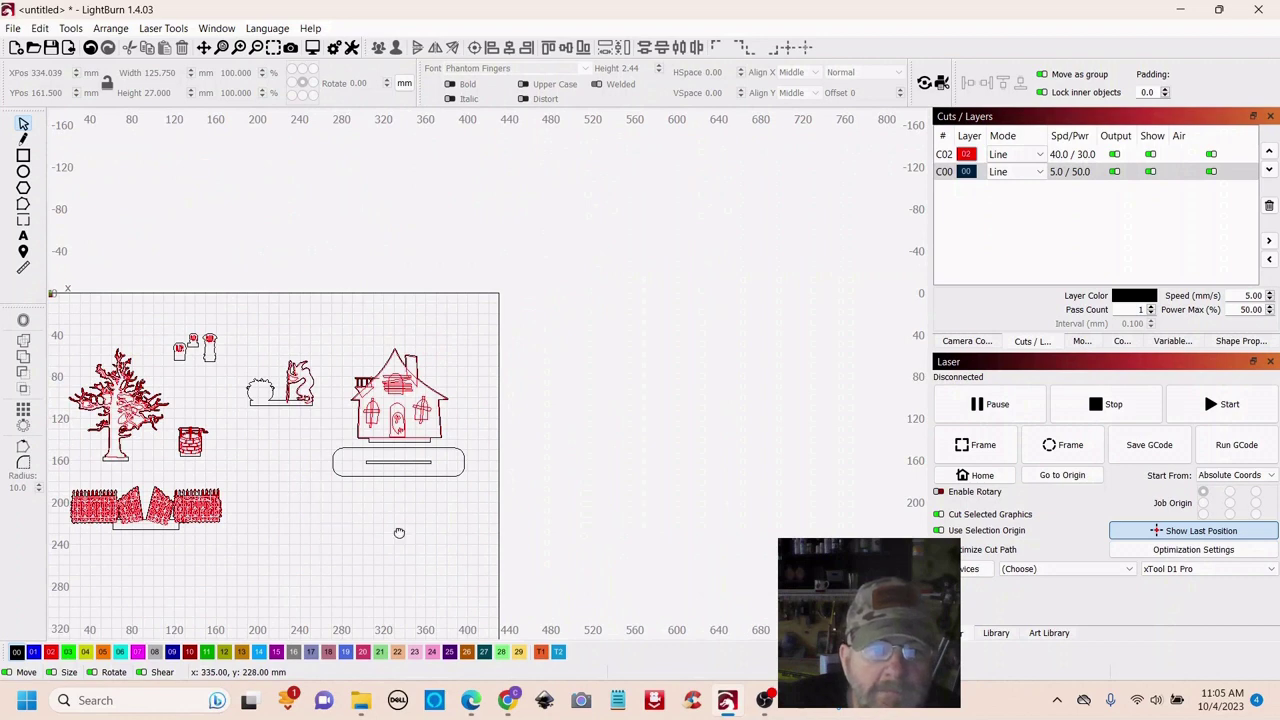
drag(397, 531, 429, 469)
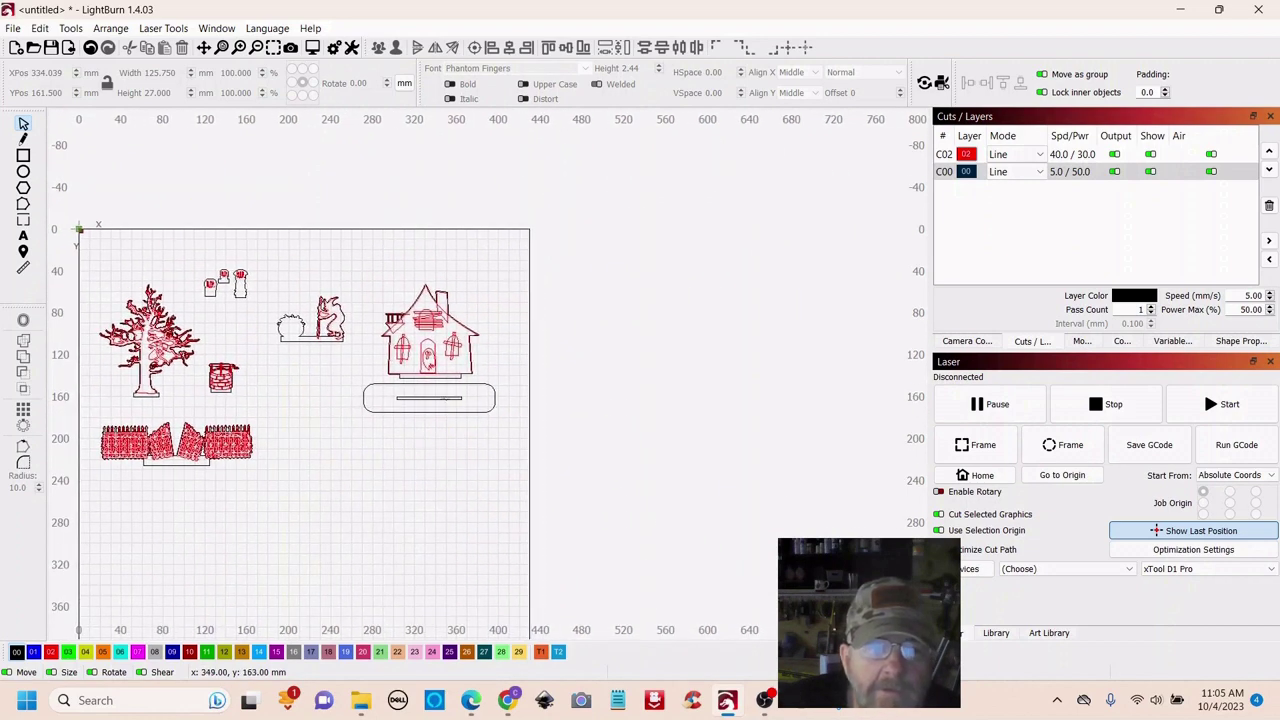
scroll(418, 485, up, 3)
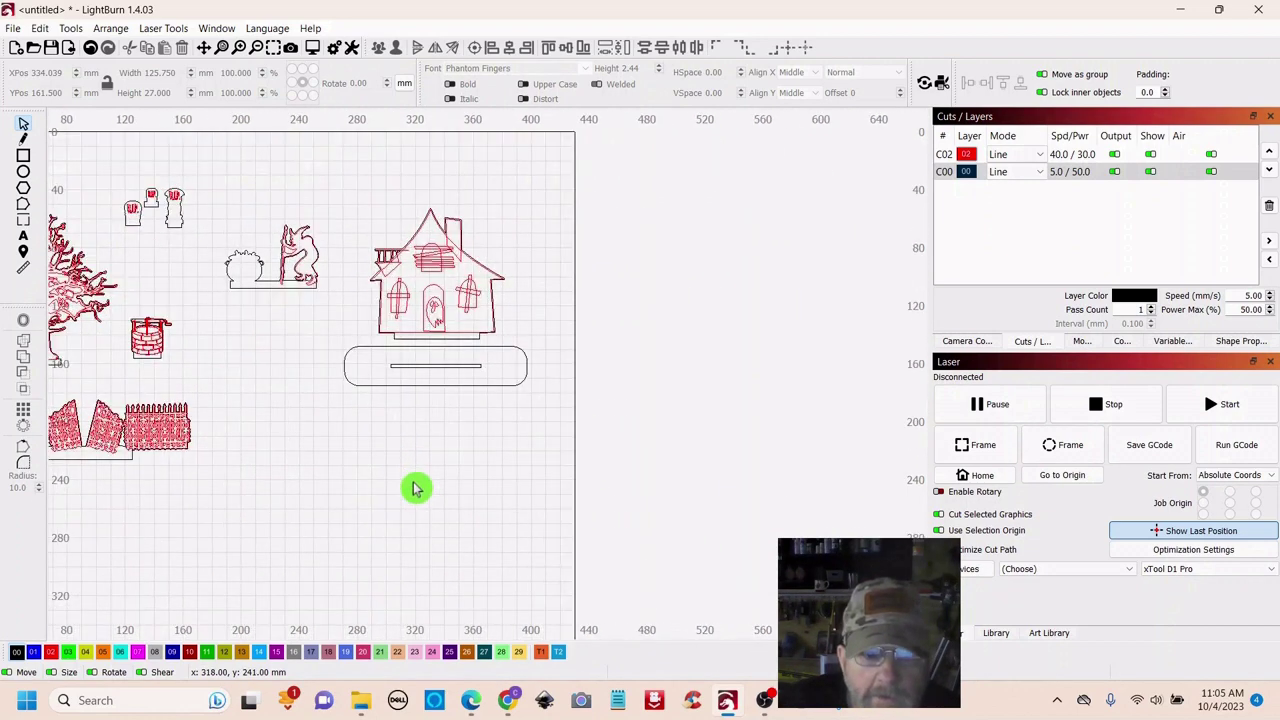
Duplicate the house's stand plate with its slot and place the copy in the open area below, at about X 259, Y 254 mm
drag(588, 318, 389, 363)
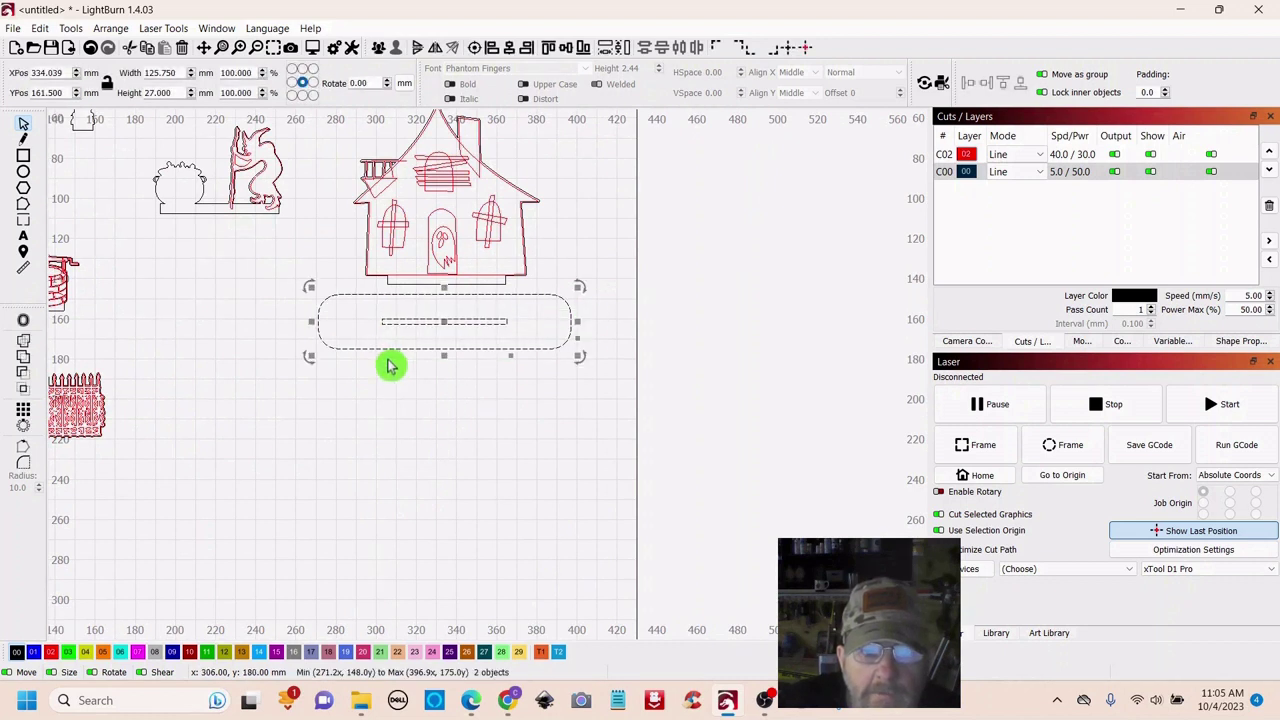
right_click(446, 321)
click(466, 383)
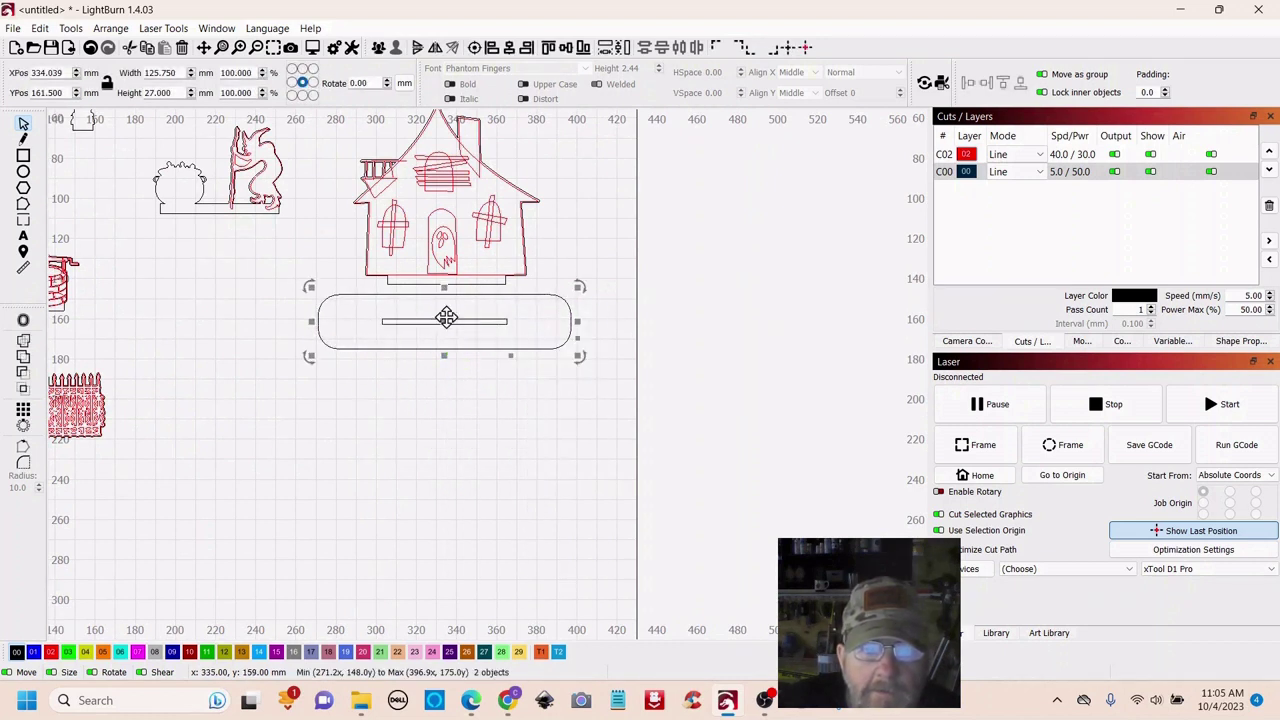
drag(445, 321, 293, 507)
click(537, 405)
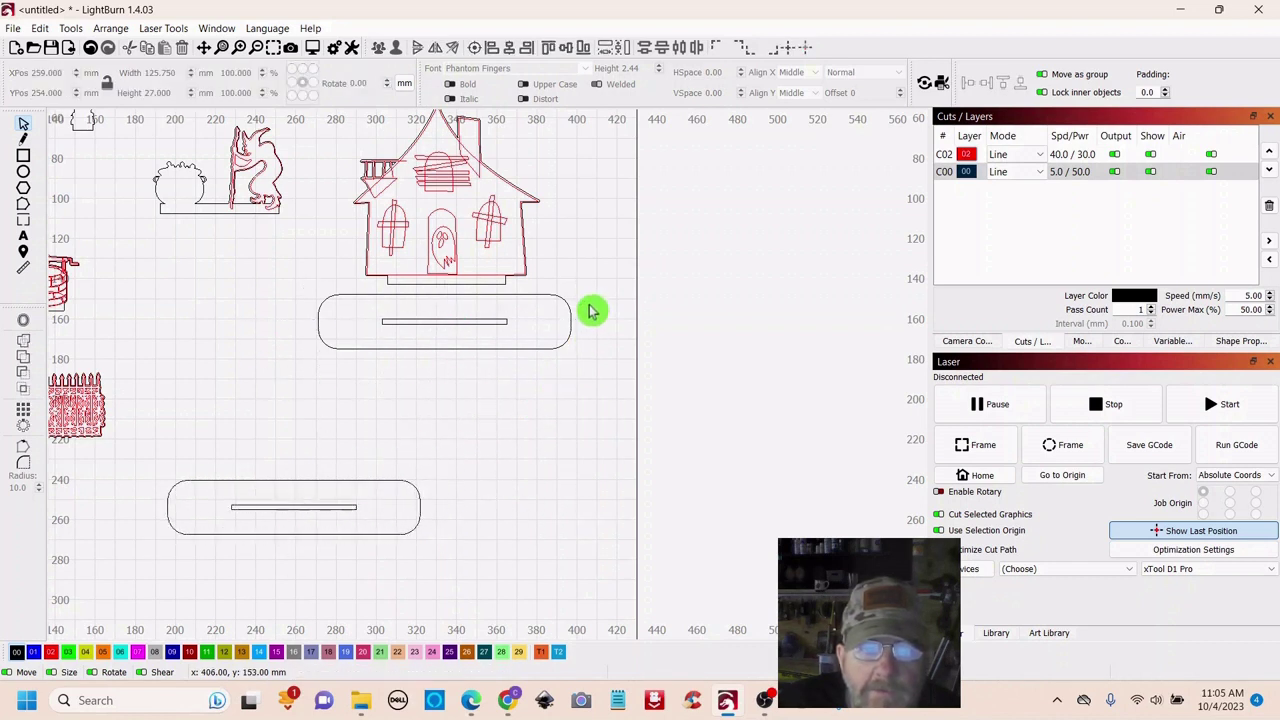
Group the rounded plate and slot of the stand directly below the house
drag(589, 302, 403, 371)
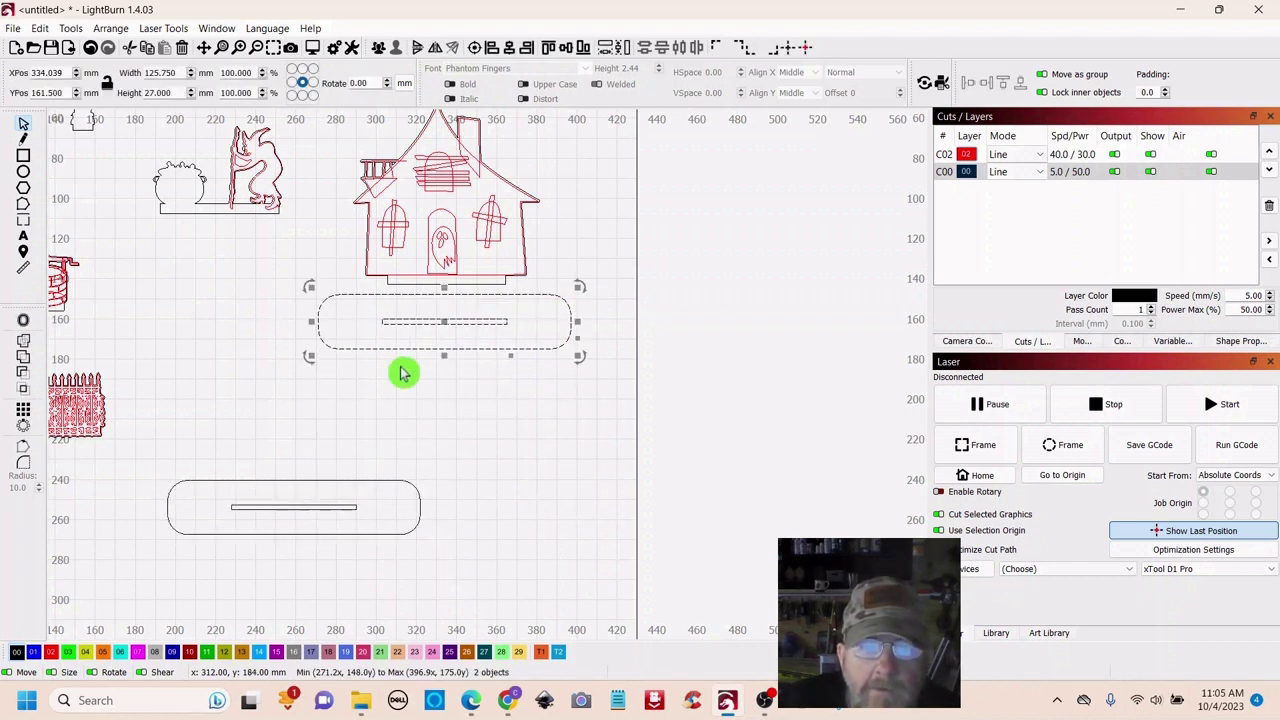
right_click(446, 329)
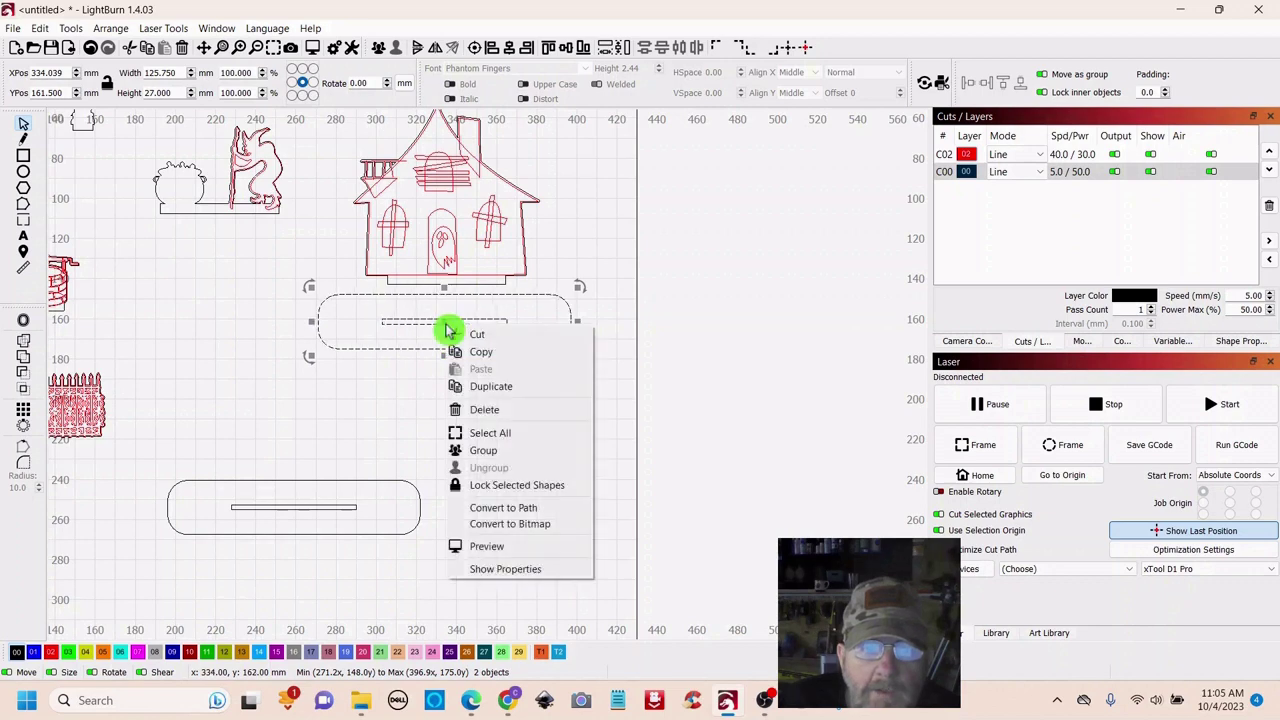
click(483, 452)
click(494, 434)
Move the witch and cauldron piece to the open area below the fence, at about X 105, Y 304 mm
scroll(494, 434, down, 5)
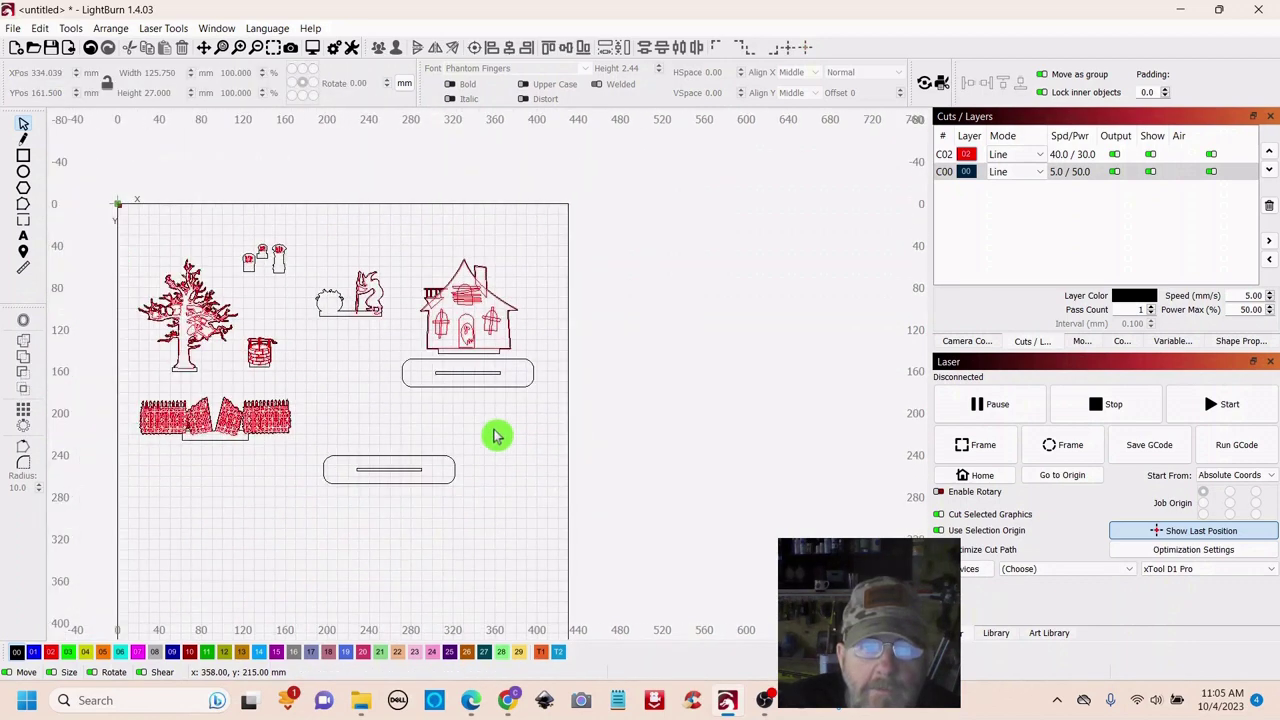
drag(398, 407, 540, 377)
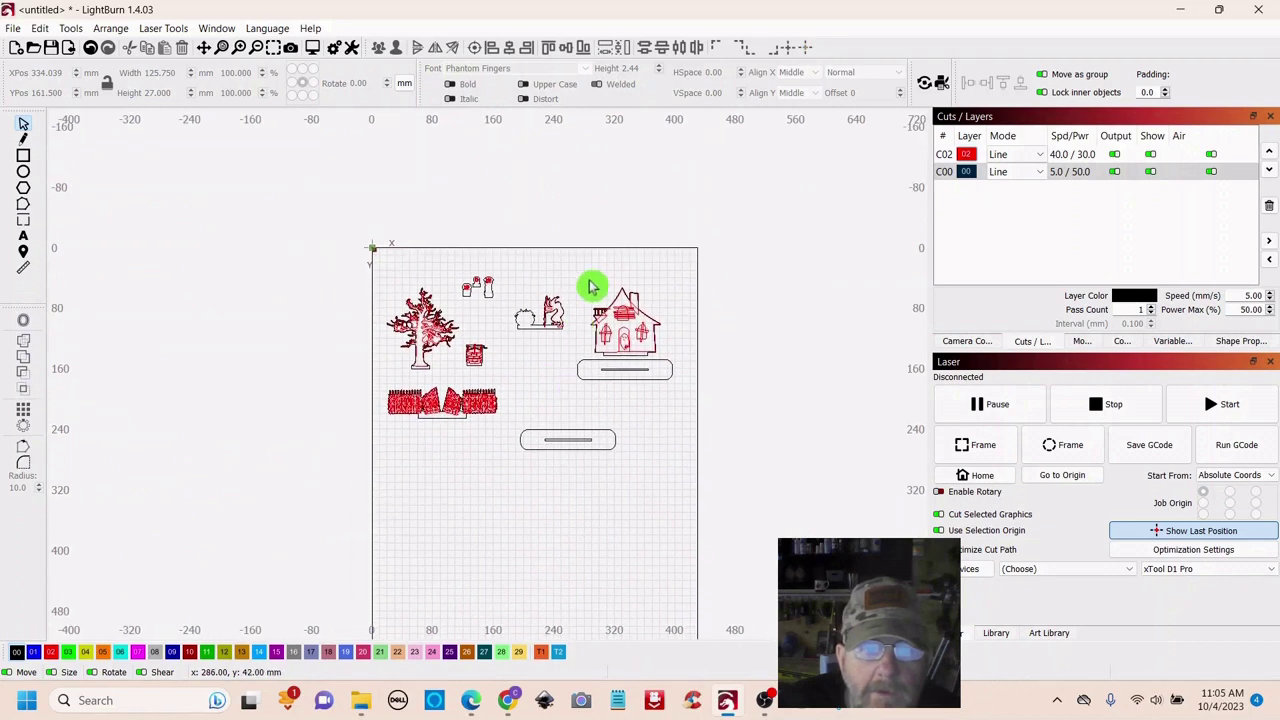
drag(573, 284, 510, 357)
drag(545, 316, 456, 480)
scroll(583, 551, up, 5)
drag(596, 431, 739, 463)
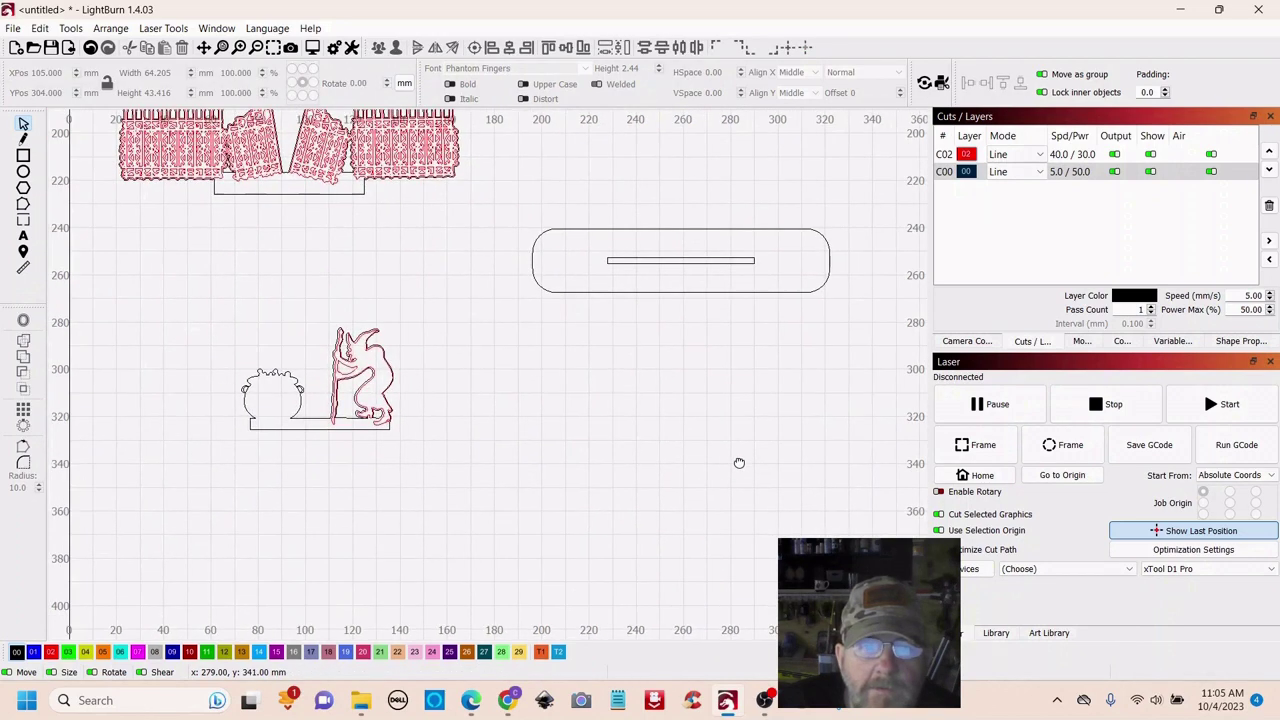
Move the spare stand directly below the witch and cauldron piece, and place a duplicate of it just below the fence
drag(831, 205, 512, 340)
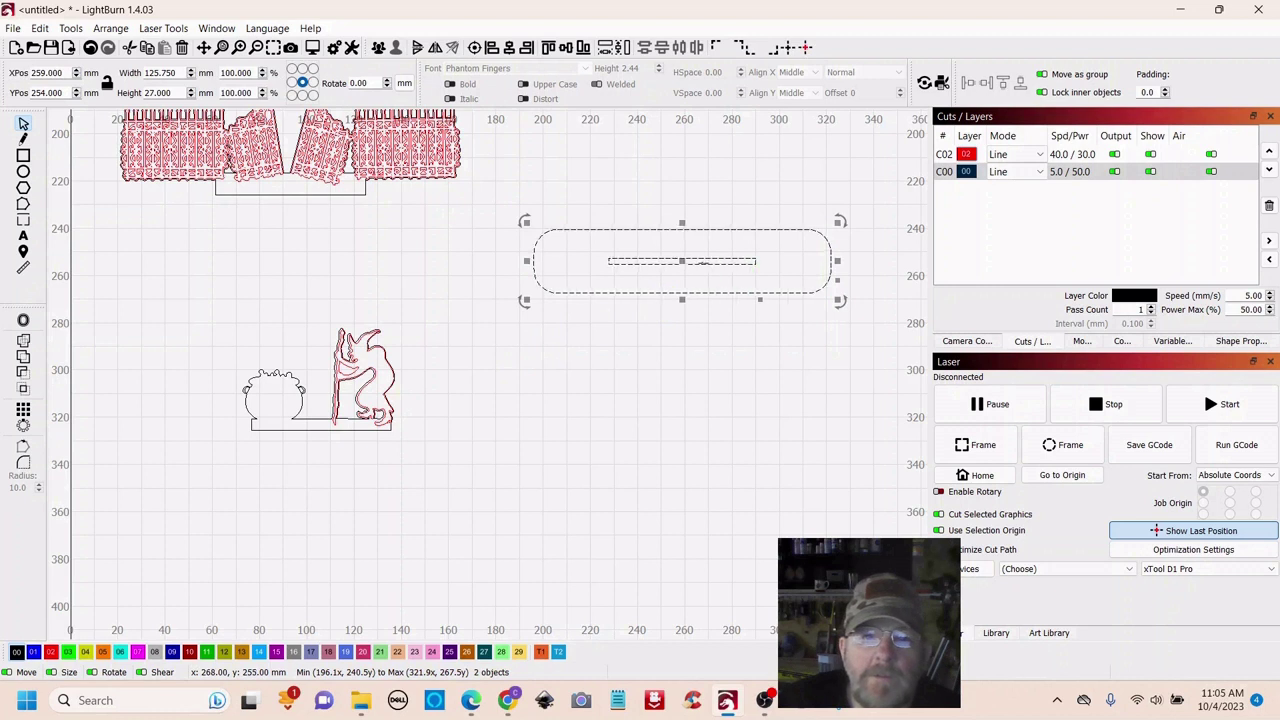
drag(681, 260, 324, 477)
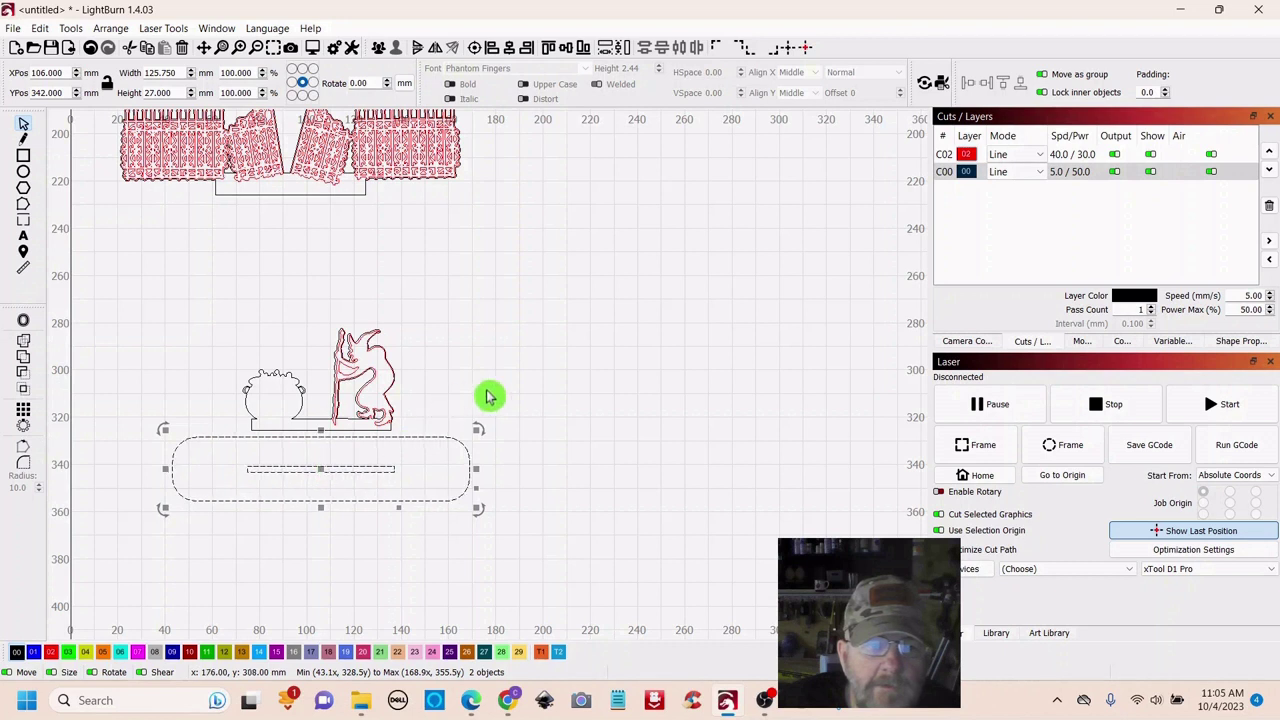
right_click(319, 469)
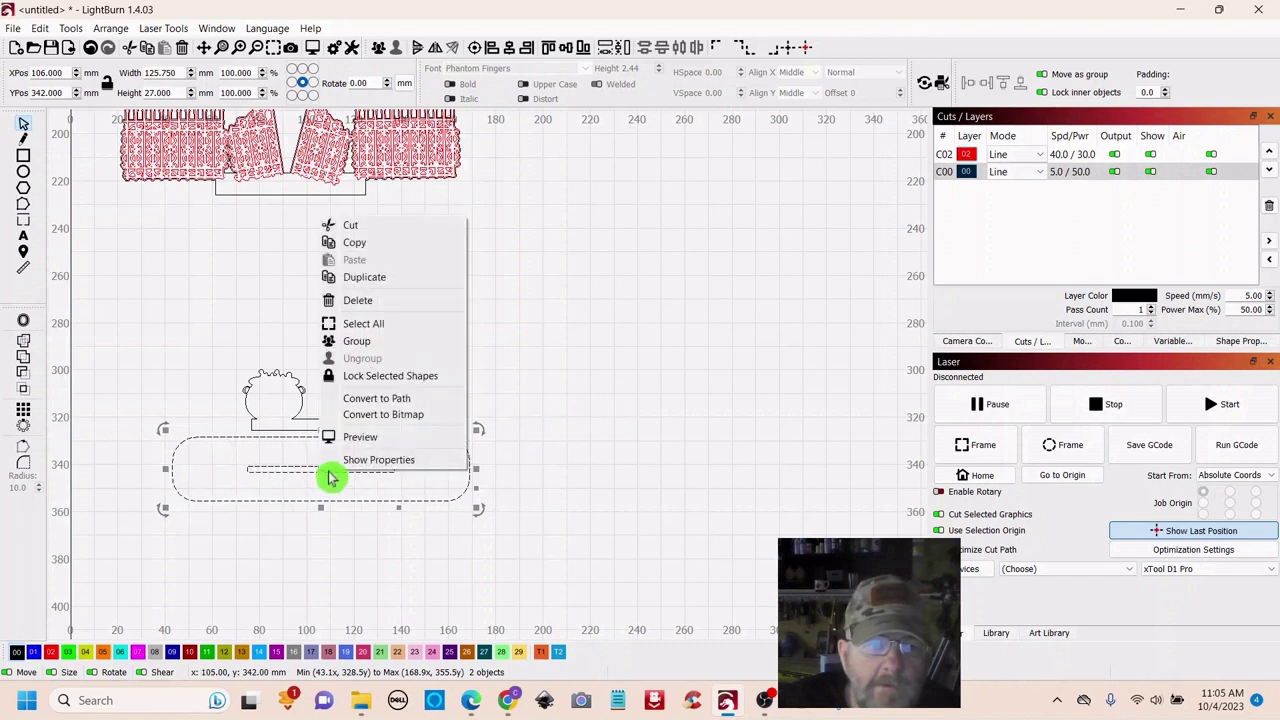
click(352, 288)
drag(357, 480, 295, 243)
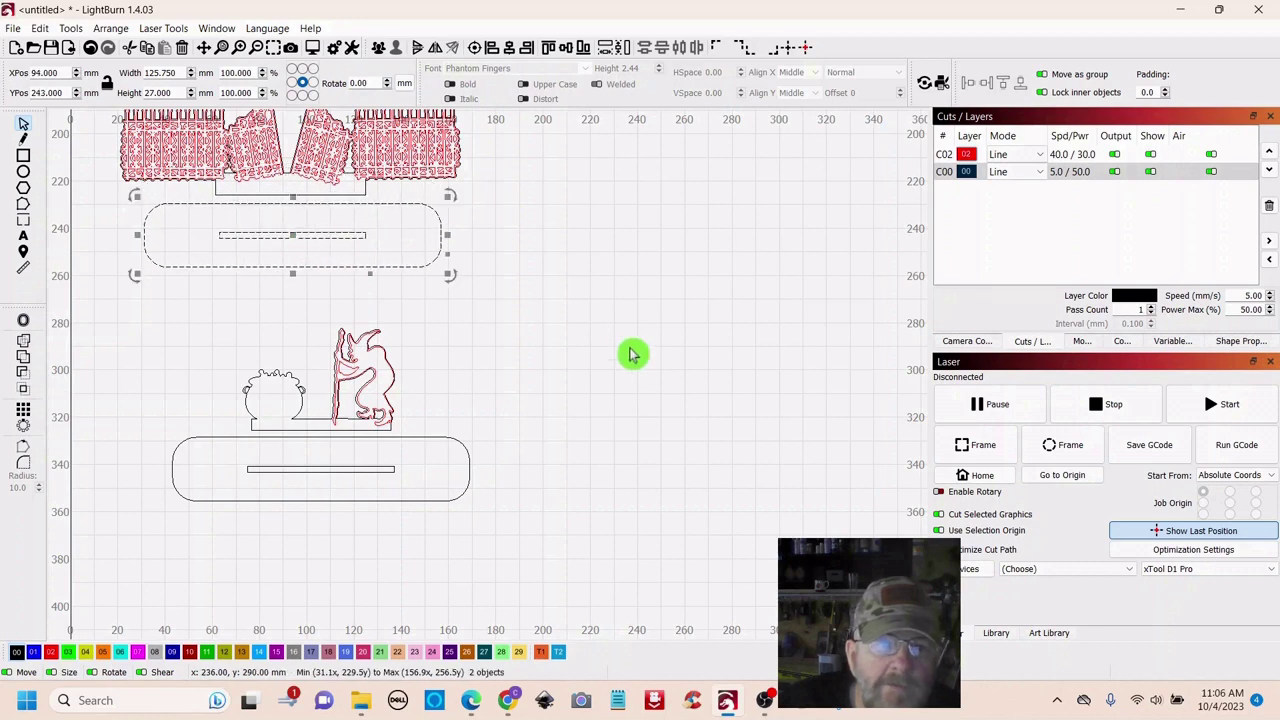
Widen the slot in the fence's stand to about 73 mm and center it on the rounded plate
drag(631, 295, 670, 444)
click(636, 385)
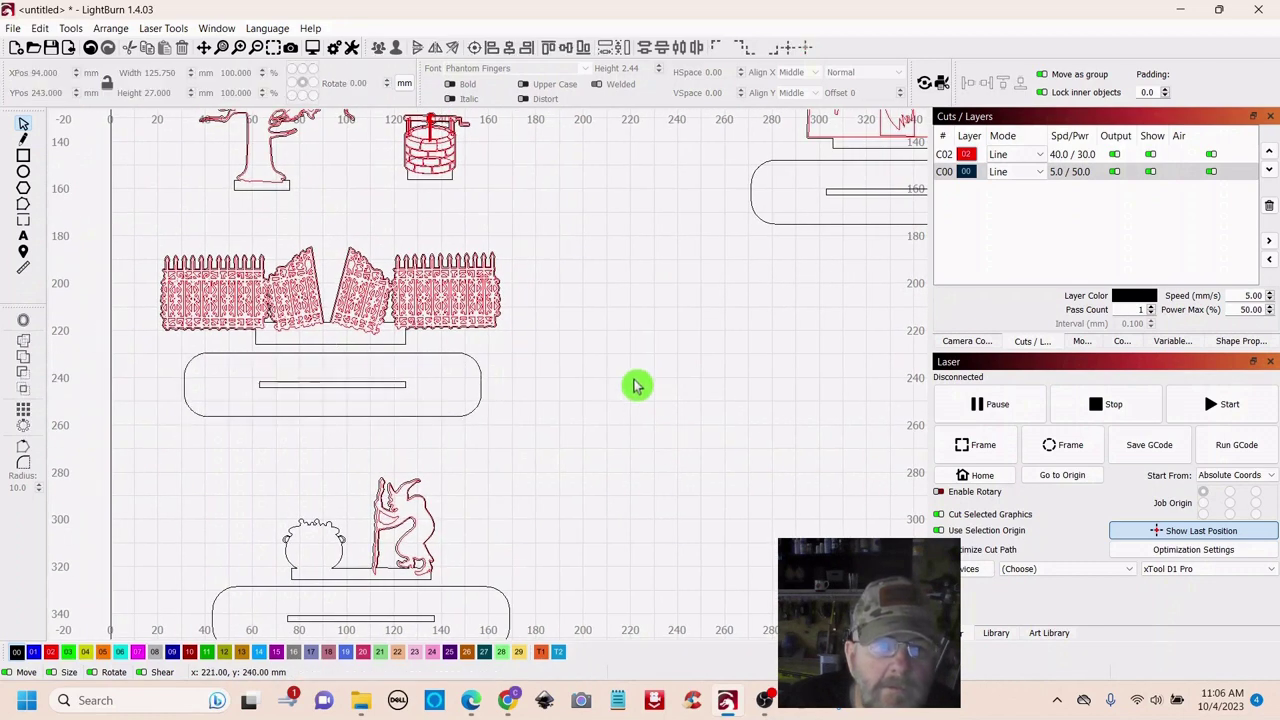
click(310, 383)
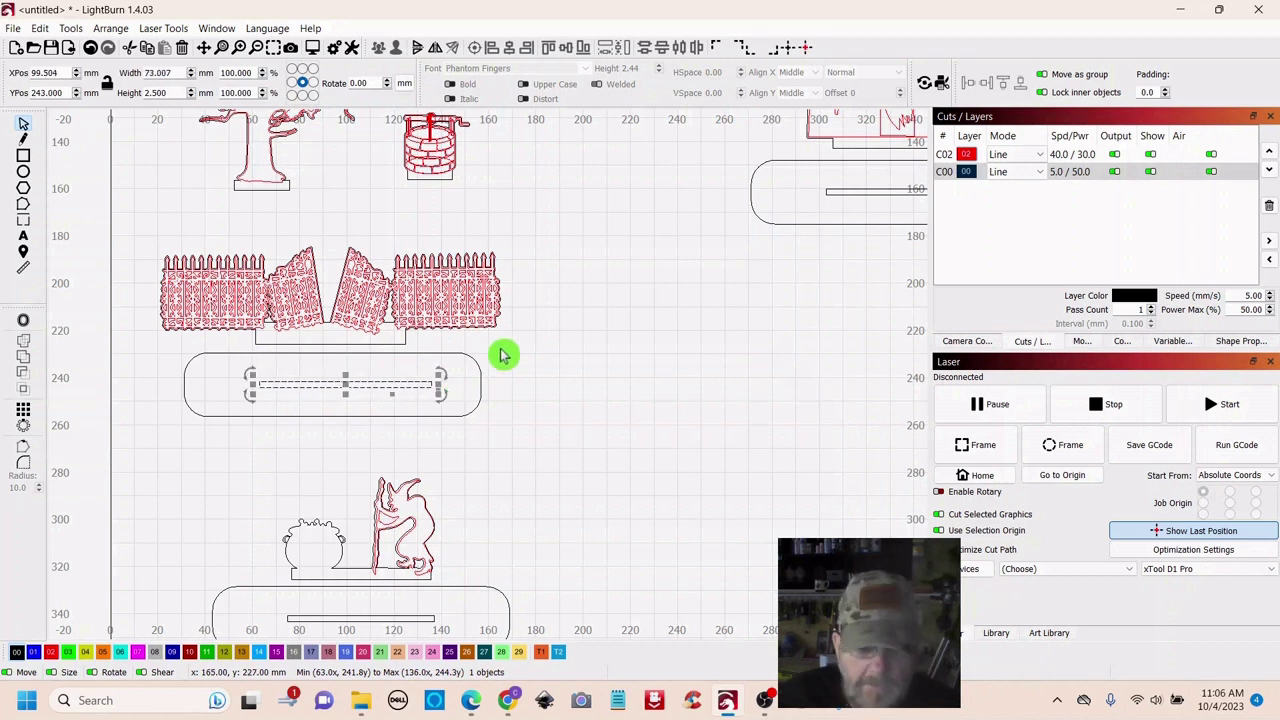
shift+click(477, 378)
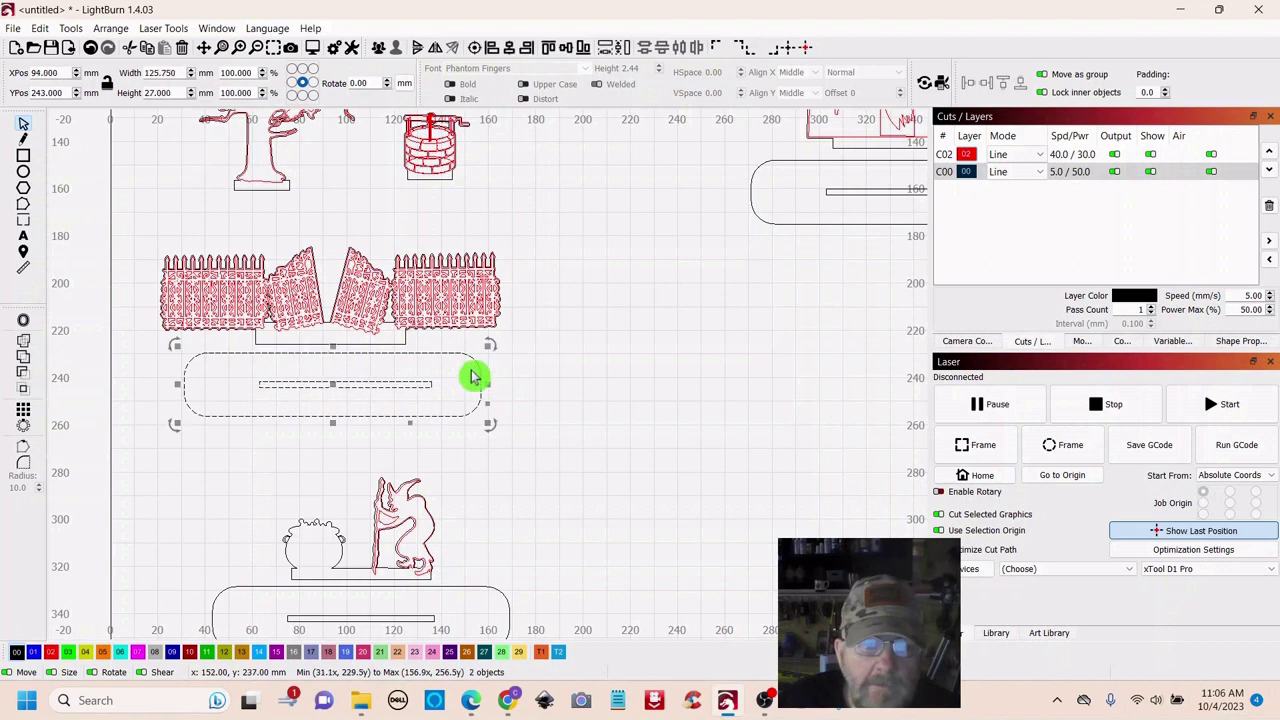
click(477, 50)
click(626, 424)
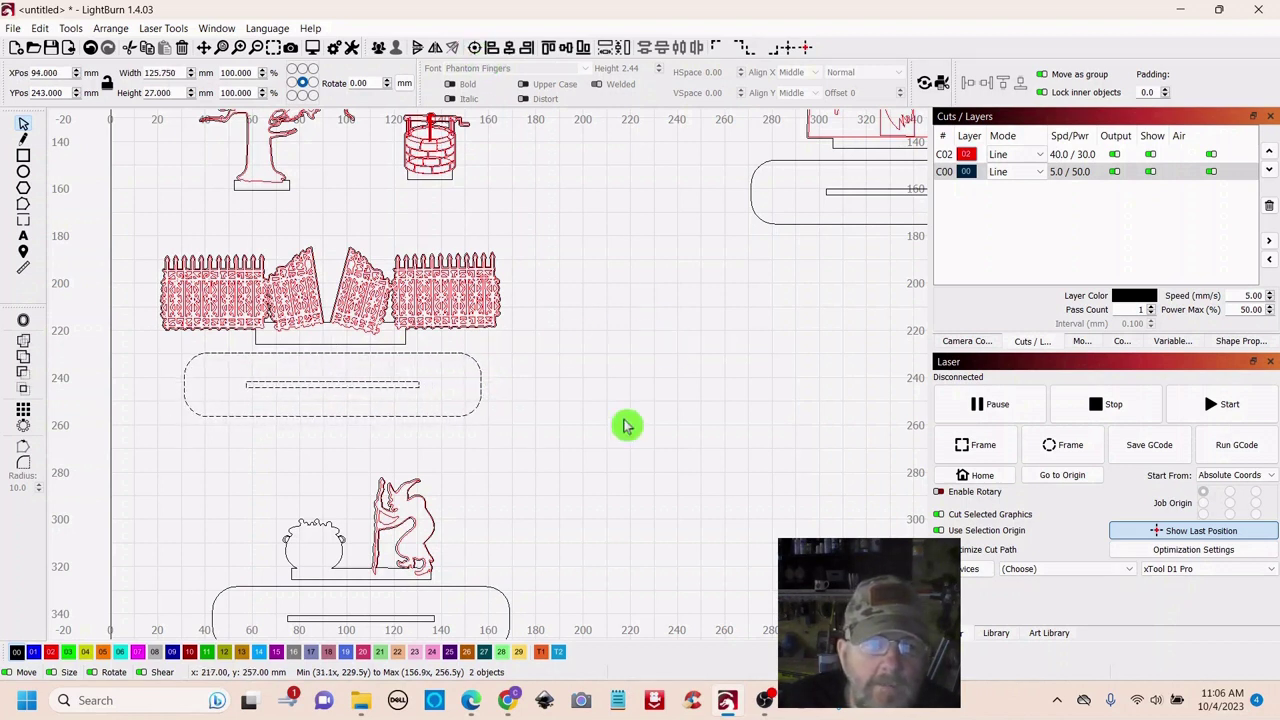
Shift the fence's stand down by 1 mm and group its plate with the slot
drag(403, 430, 408, 420)
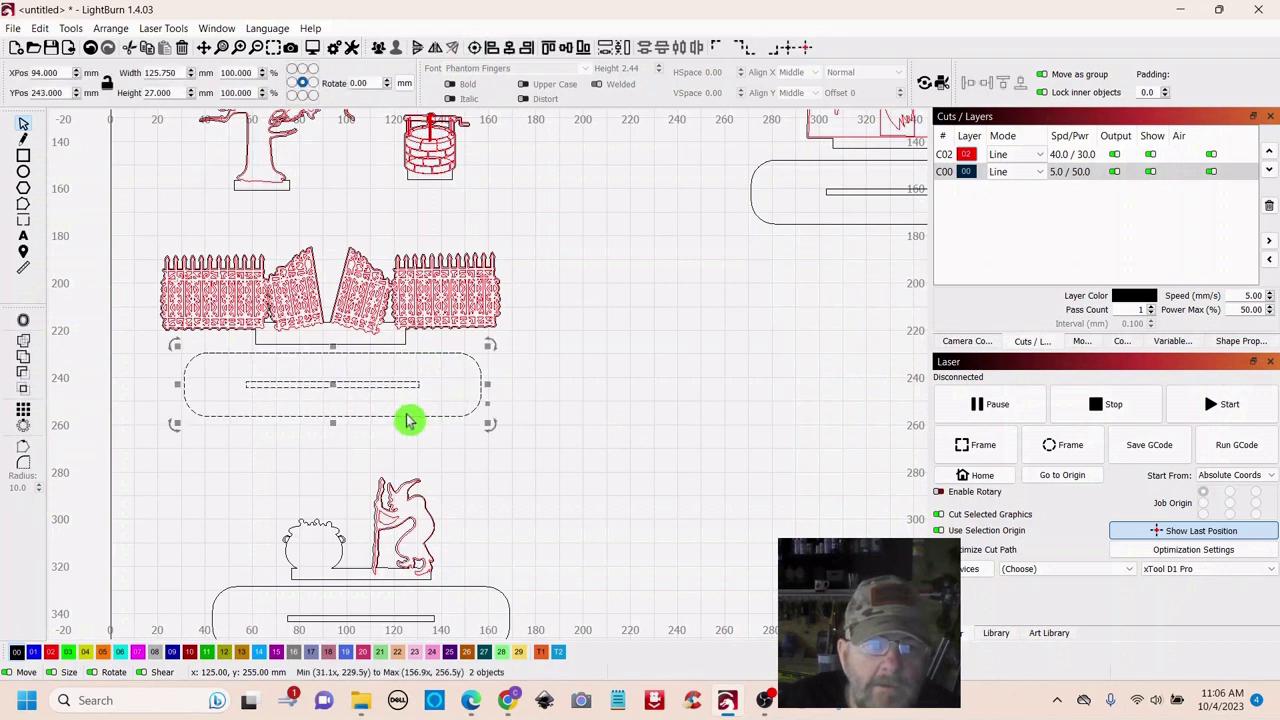
mouse_move(331, 386)
mouse_down()
mouse_move(329, 345)
mouse_move(335, 372)
mouse_up()
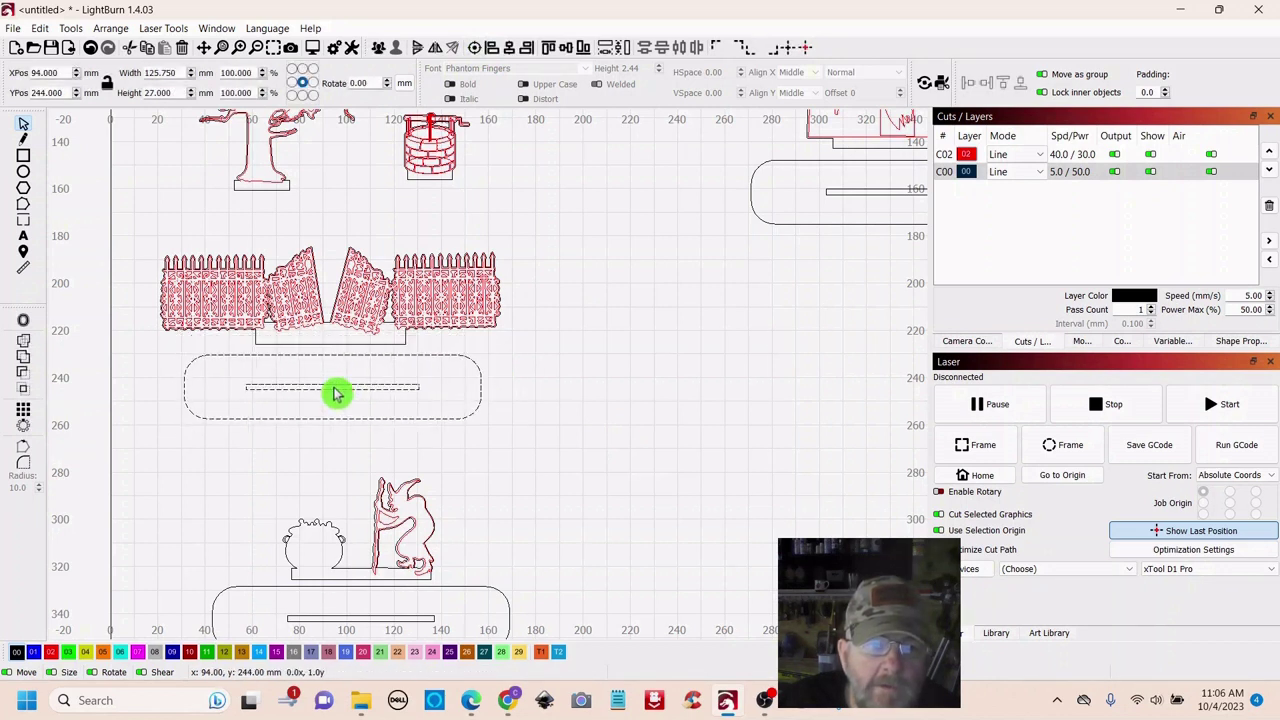
click(600, 410)
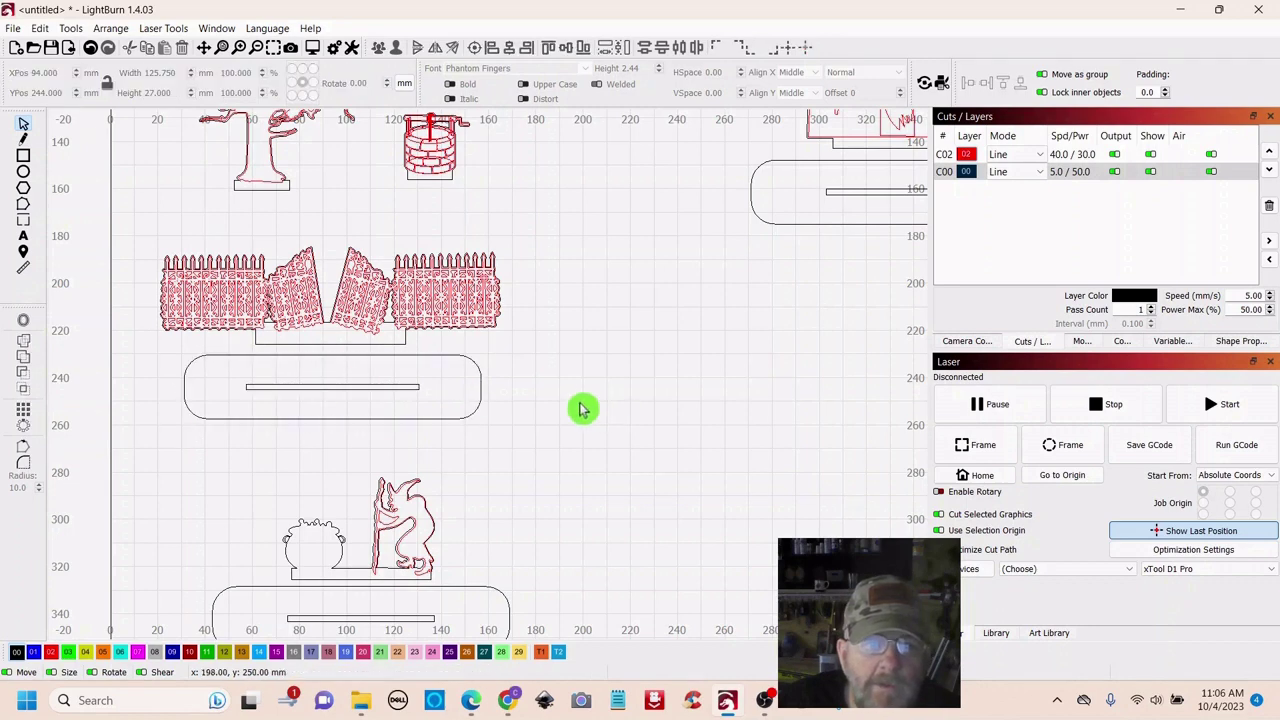
click(457, 388)
right_click(334, 386)
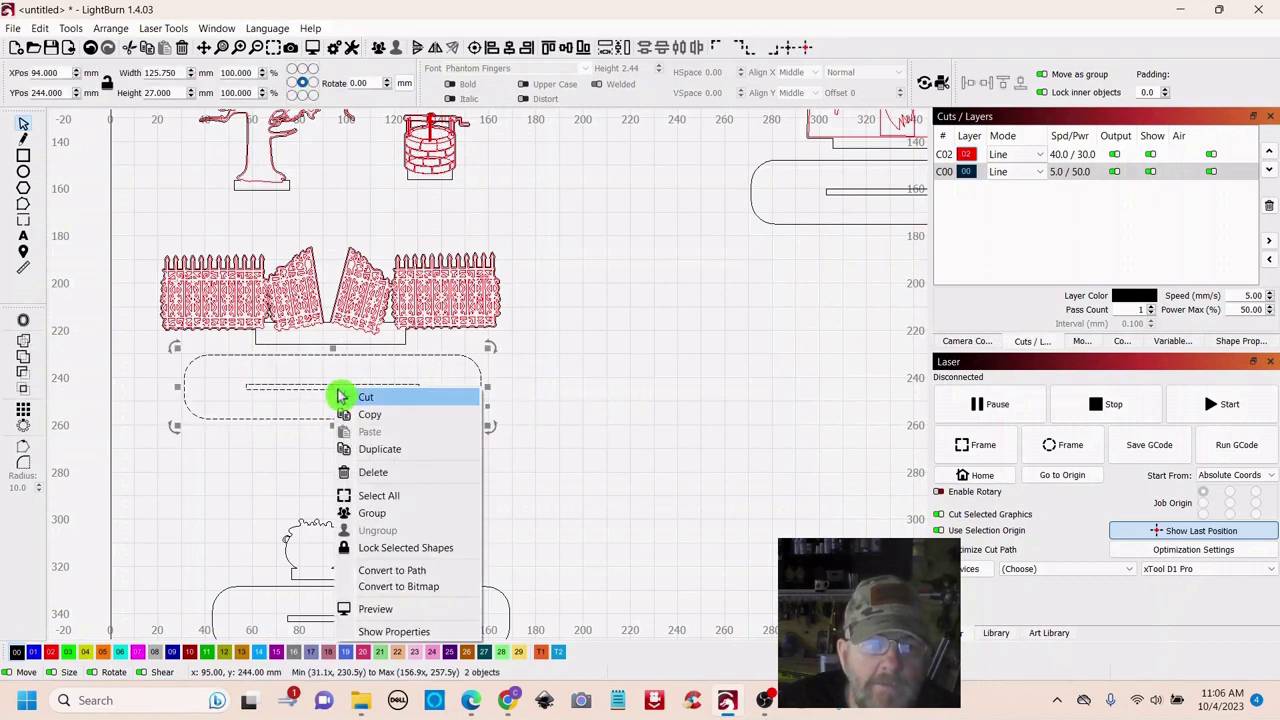
click(371, 514)
click(663, 363)
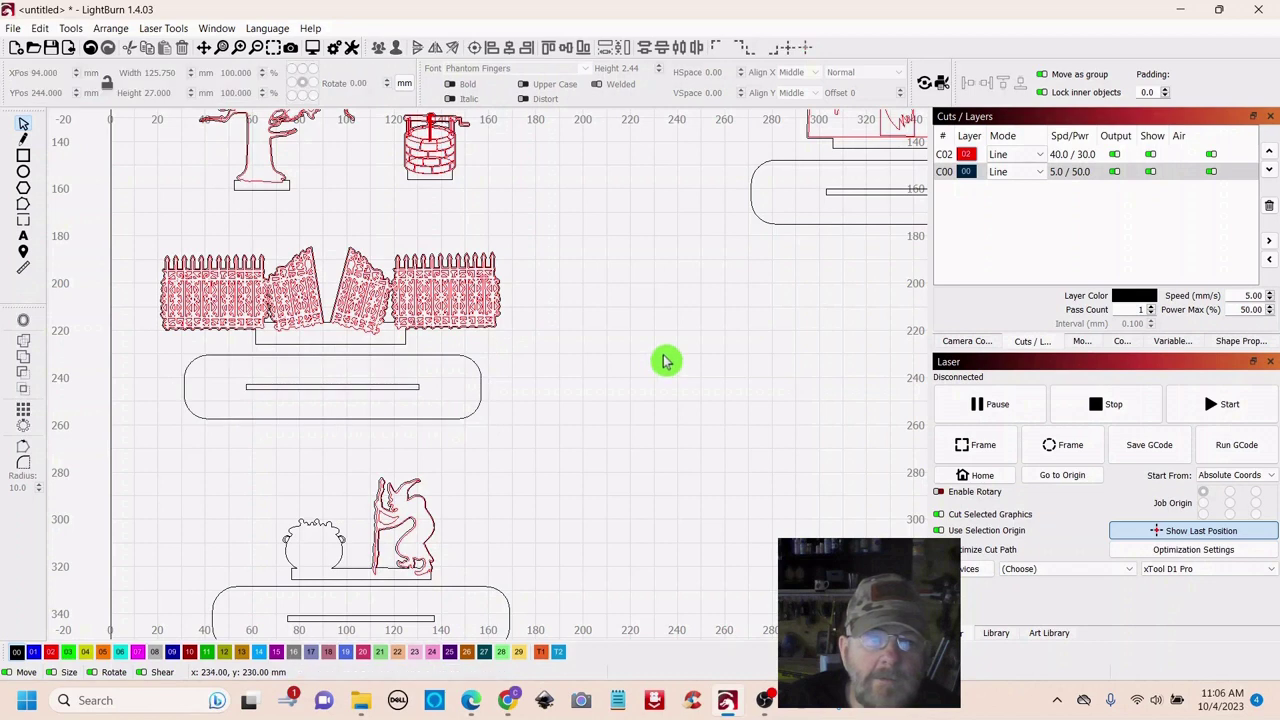
Group the rounded plate and slot of the stand below the witch and cauldron piece
scroll(660, 375, down, 2)
drag(612, 507, 478, 547)
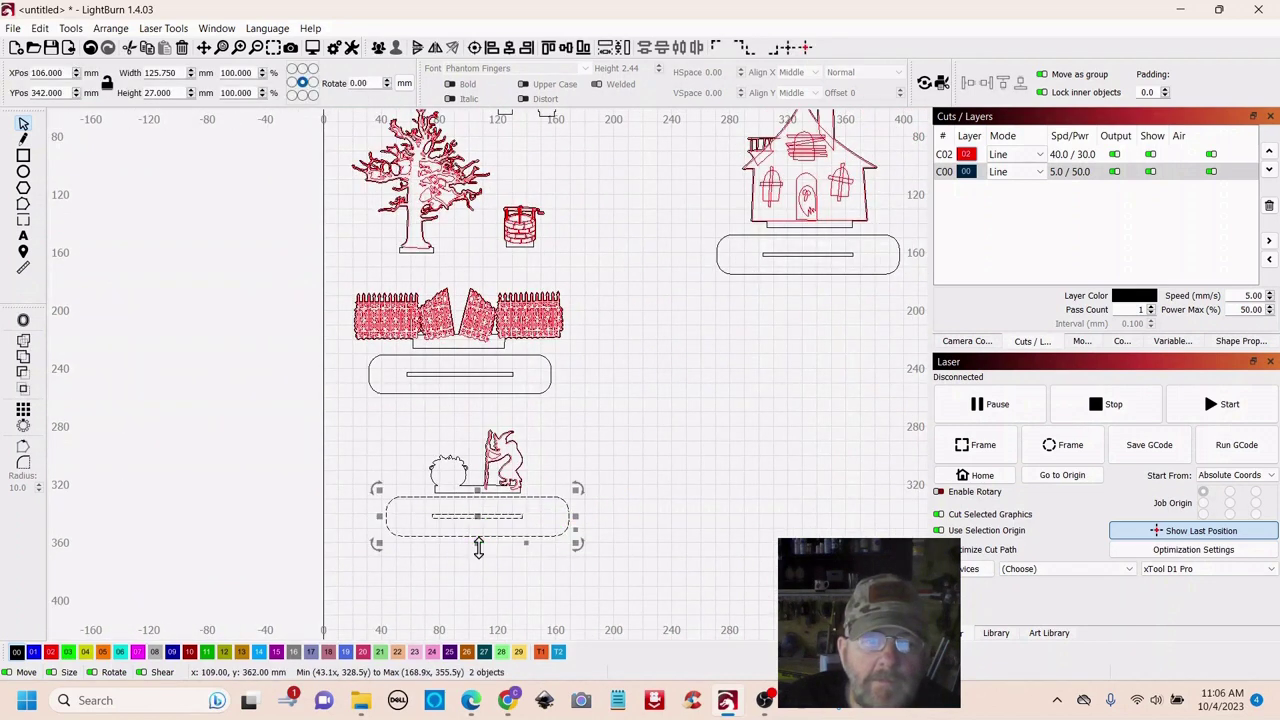
right_click(475, 517)
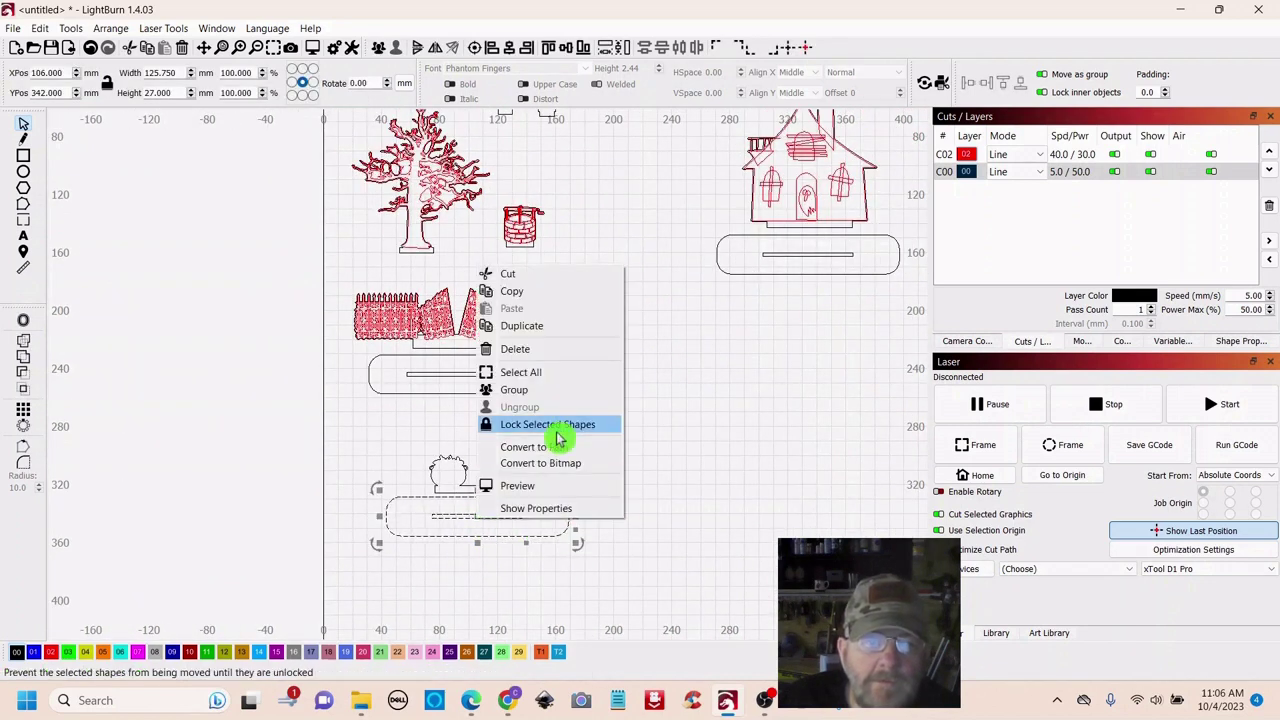
click(543, 389)
click(719, 416)
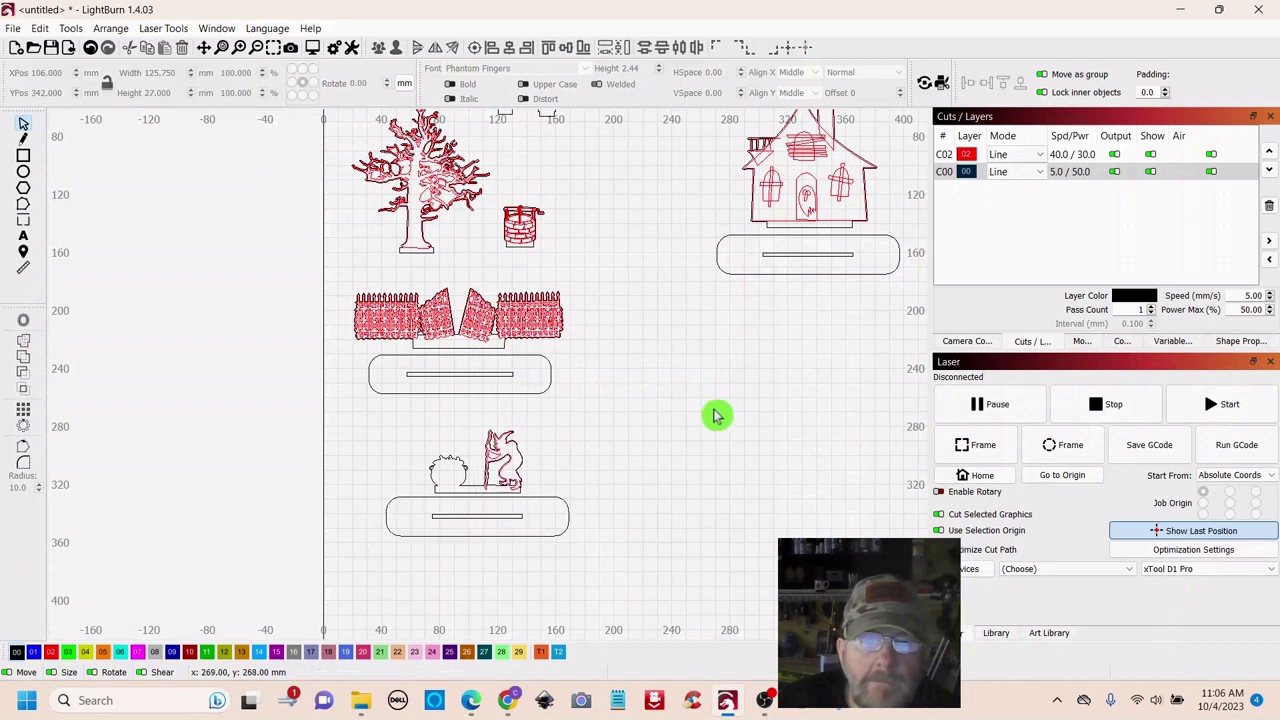
Move the three tombstones to the open area below the house's stand, at about X 372, Y 293 mm
scroll(717, 415, down, 4)
drag(680, 380, 591, 432)
drag(562, 259, 728, 510)
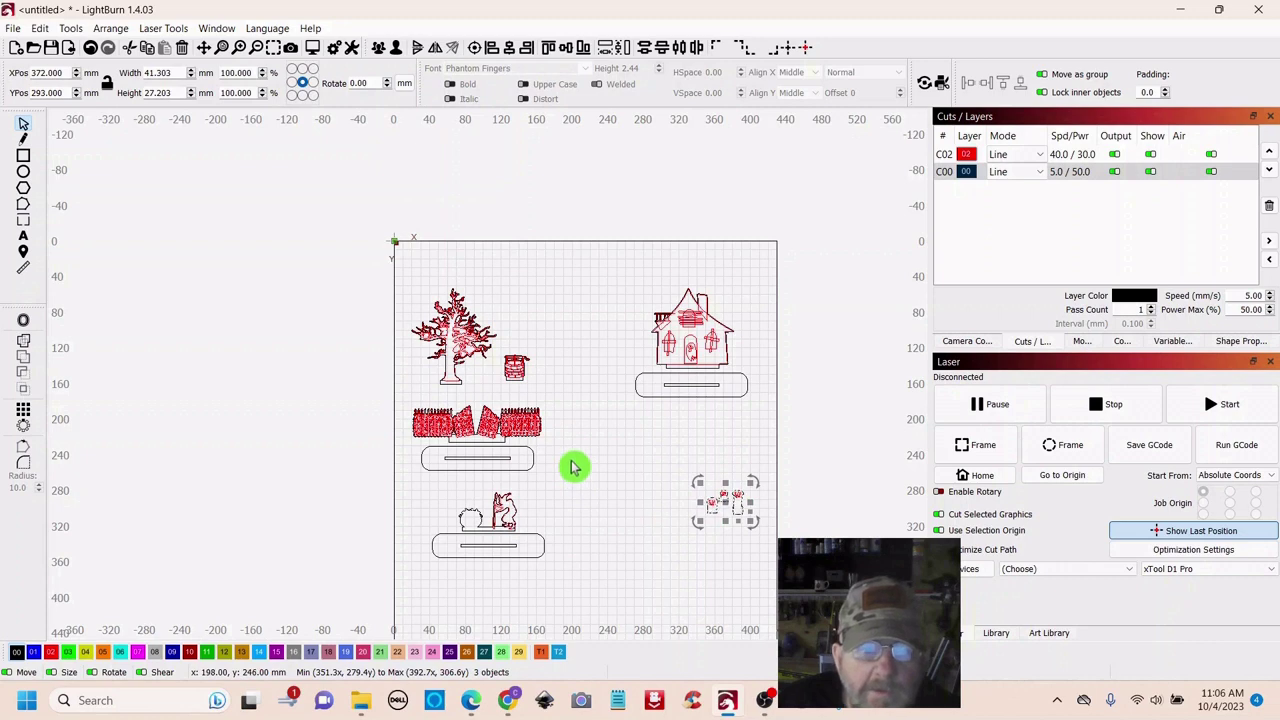
Draw an ellipse about 87 mm wide and 51 mm high below the three tombstones
scroll(625, 455, up, 5)
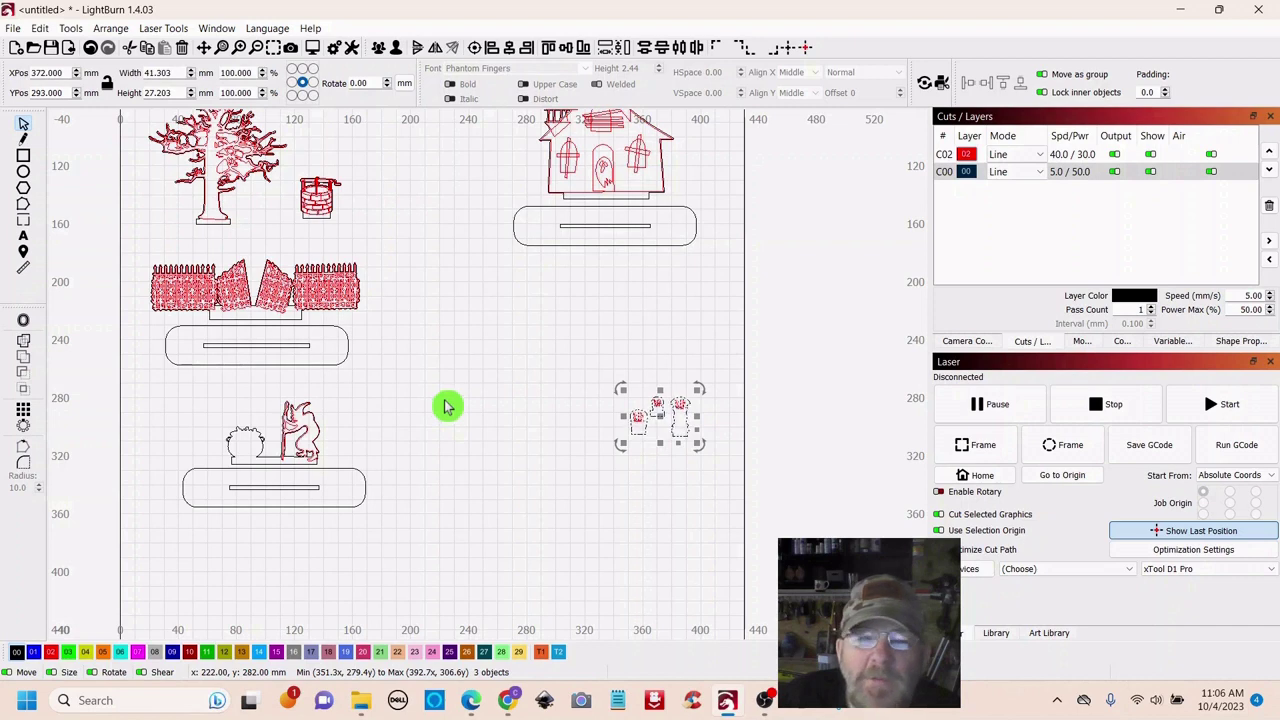
drag(543, 343, 500, 404)
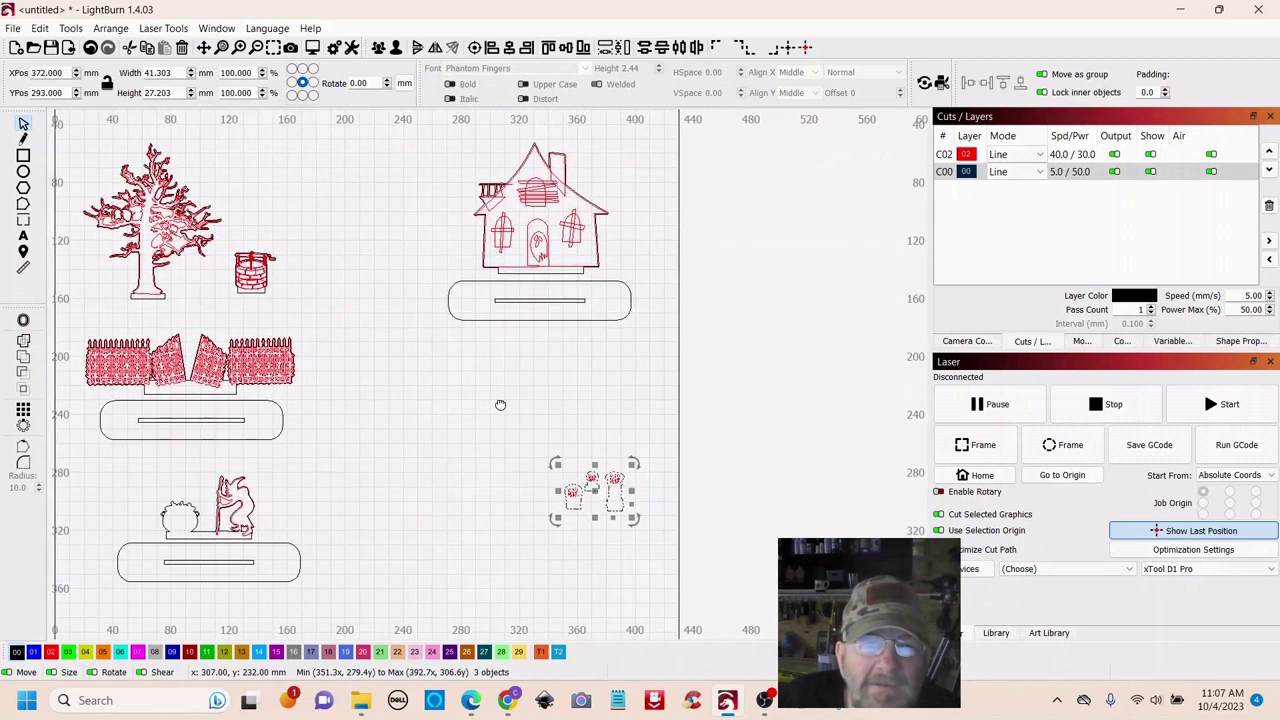
scroll(470, 400, down, 2)
scroll(435, 403, up, 4)
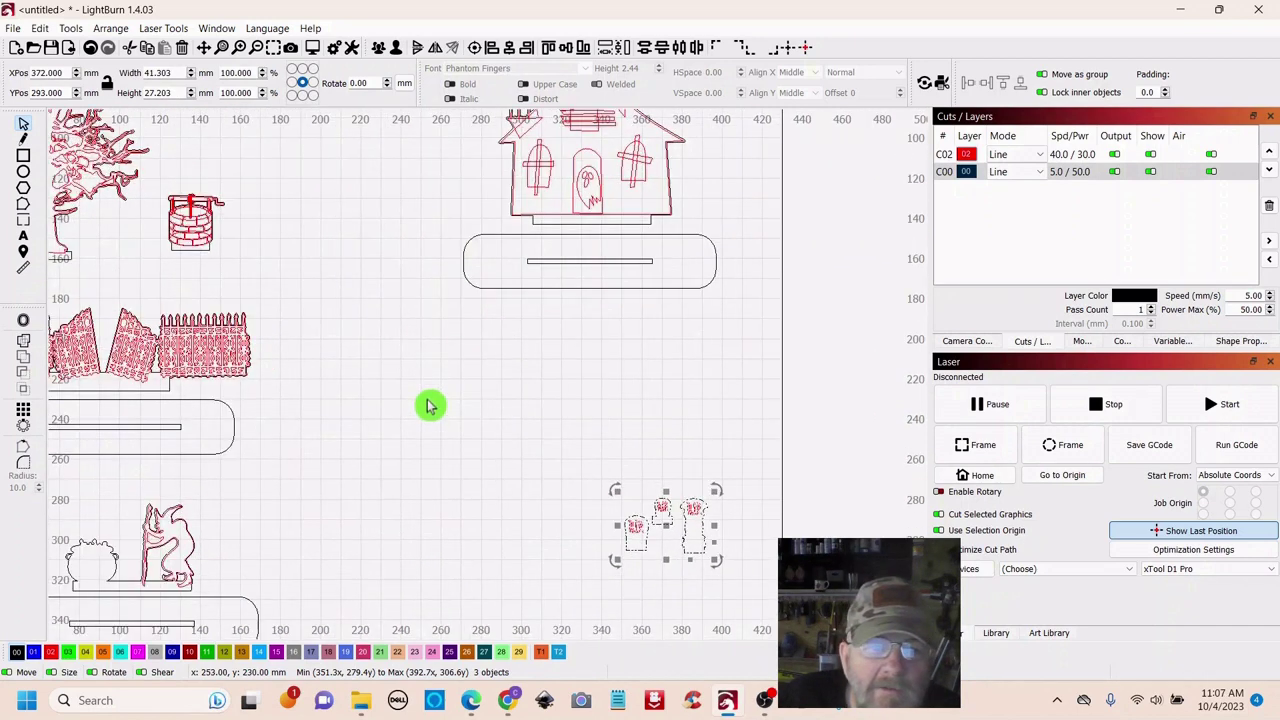
scroll(600, 380, down, 2)
scroll(560, 226, up, 2)
click(371, 328)
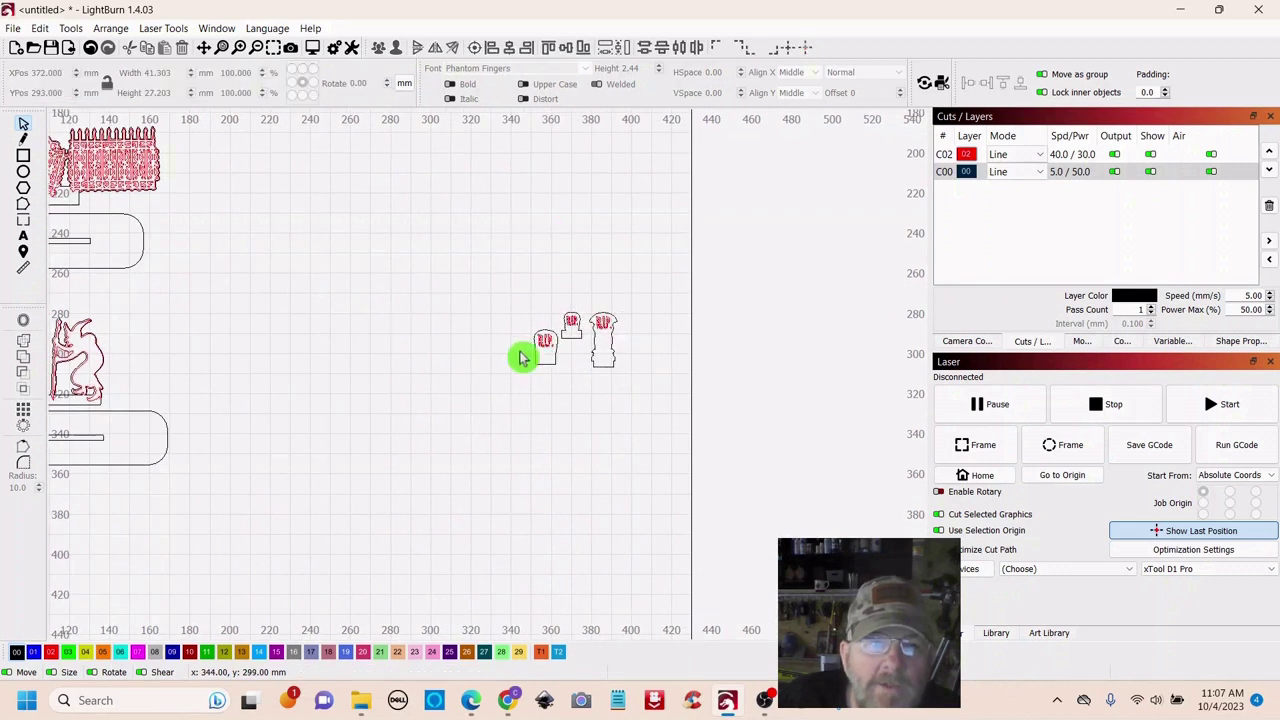
click(24, 173)
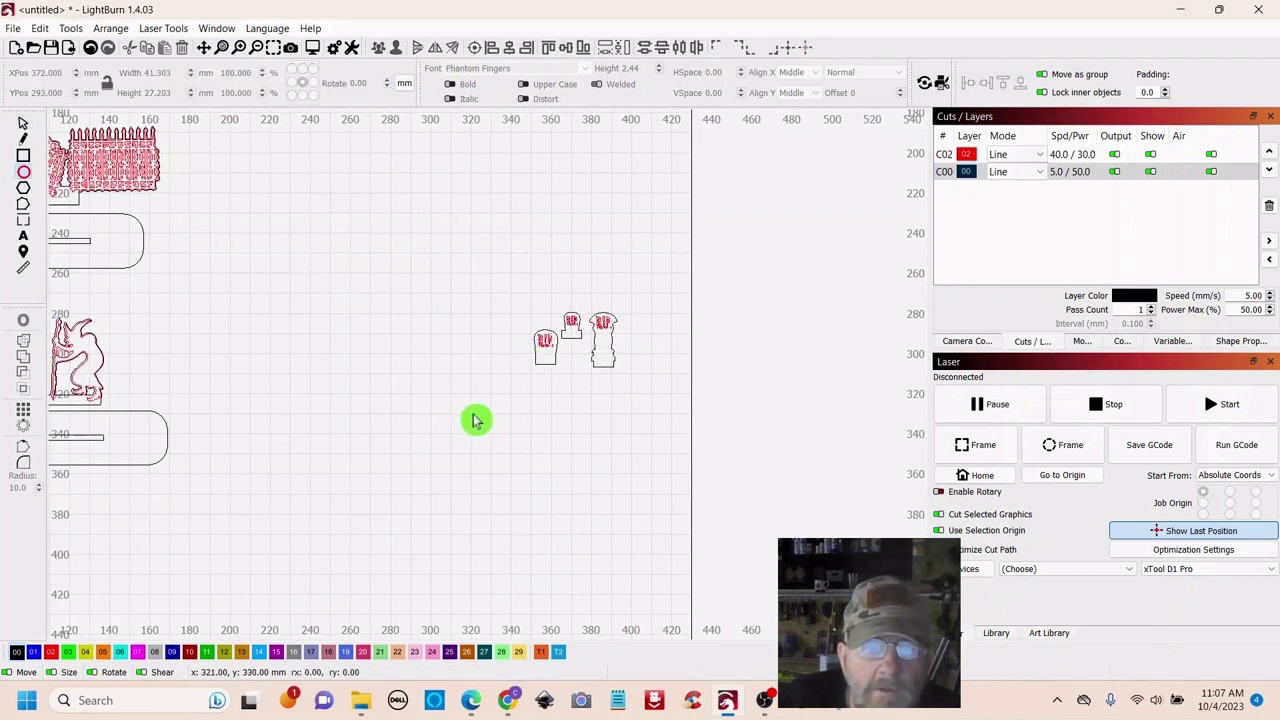
drag(488, 418, 652, 520)
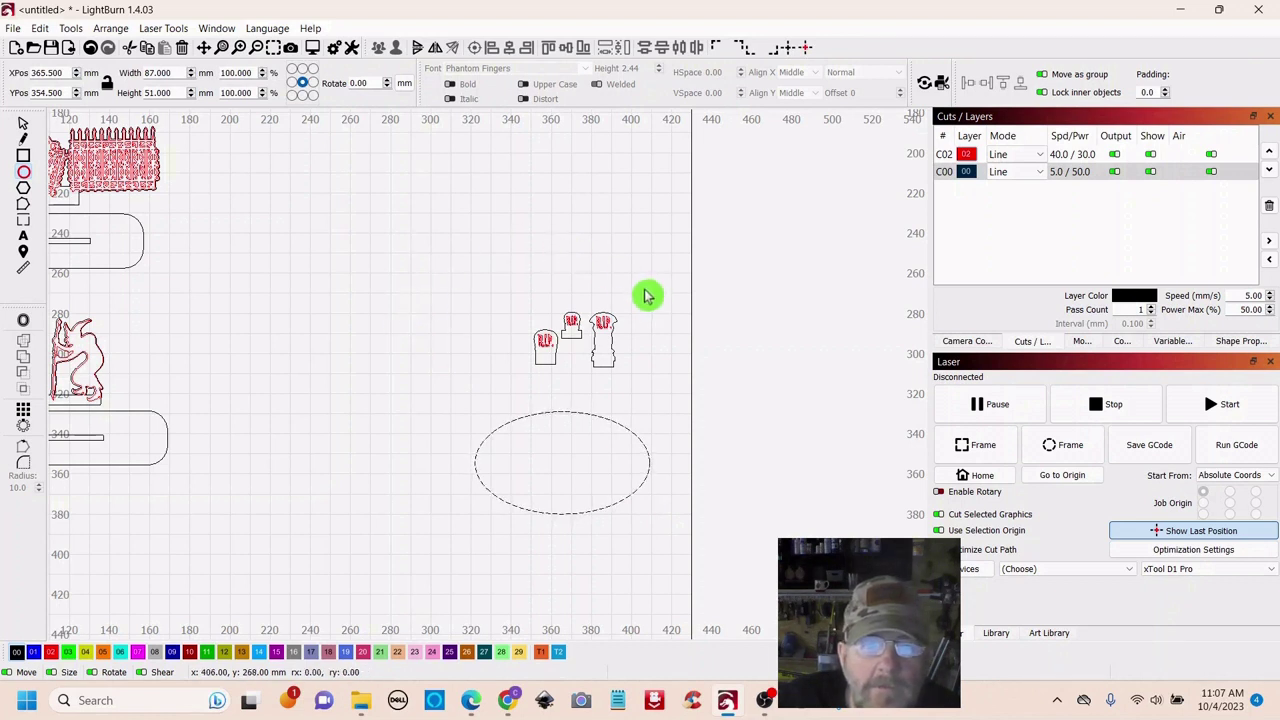
Try an ellipse about 62 mm wide and 50 mm high around the three tombstones, and undo it
drag(636, 286, 511, 387)
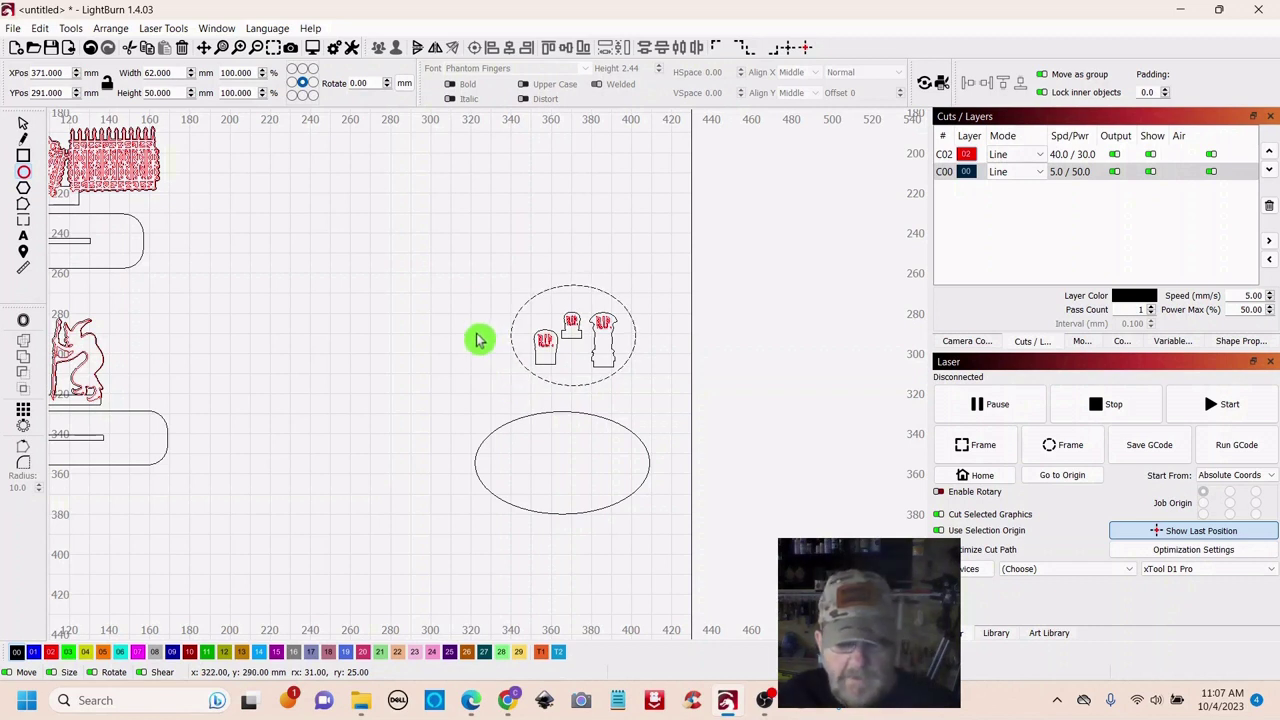
key(ctrl+z)
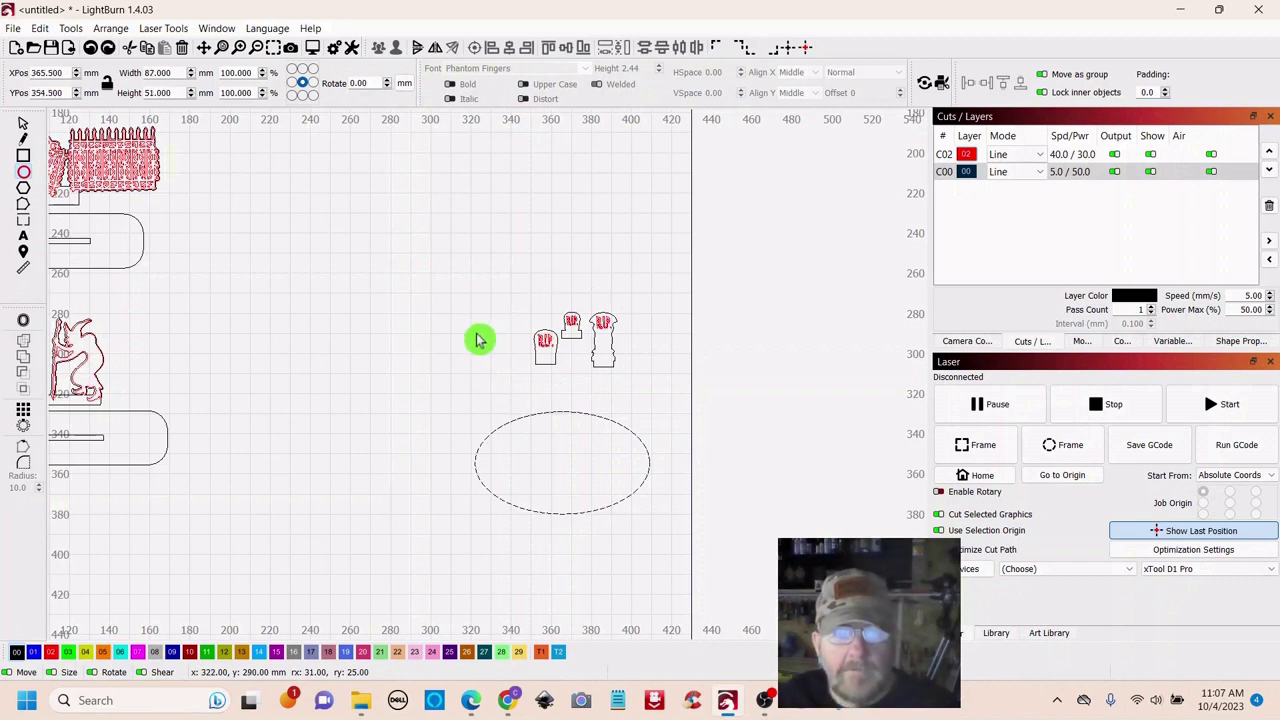
click(24, 126)
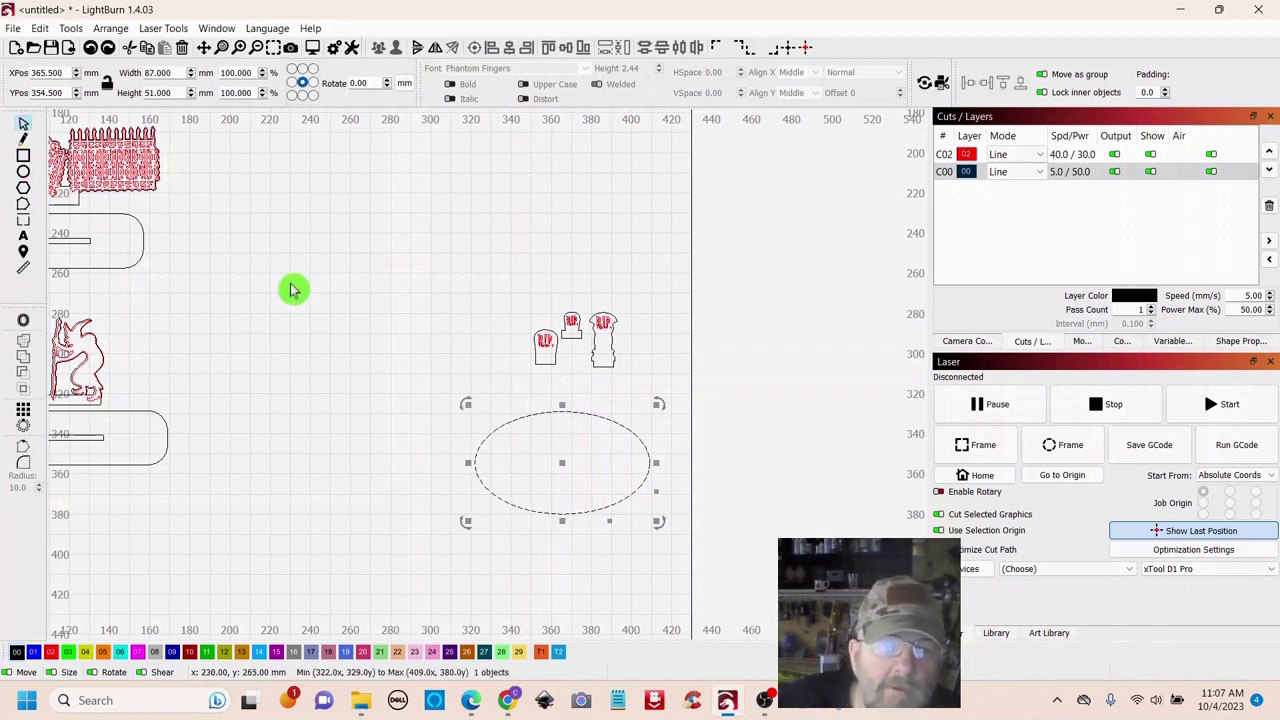
click(367, 307)
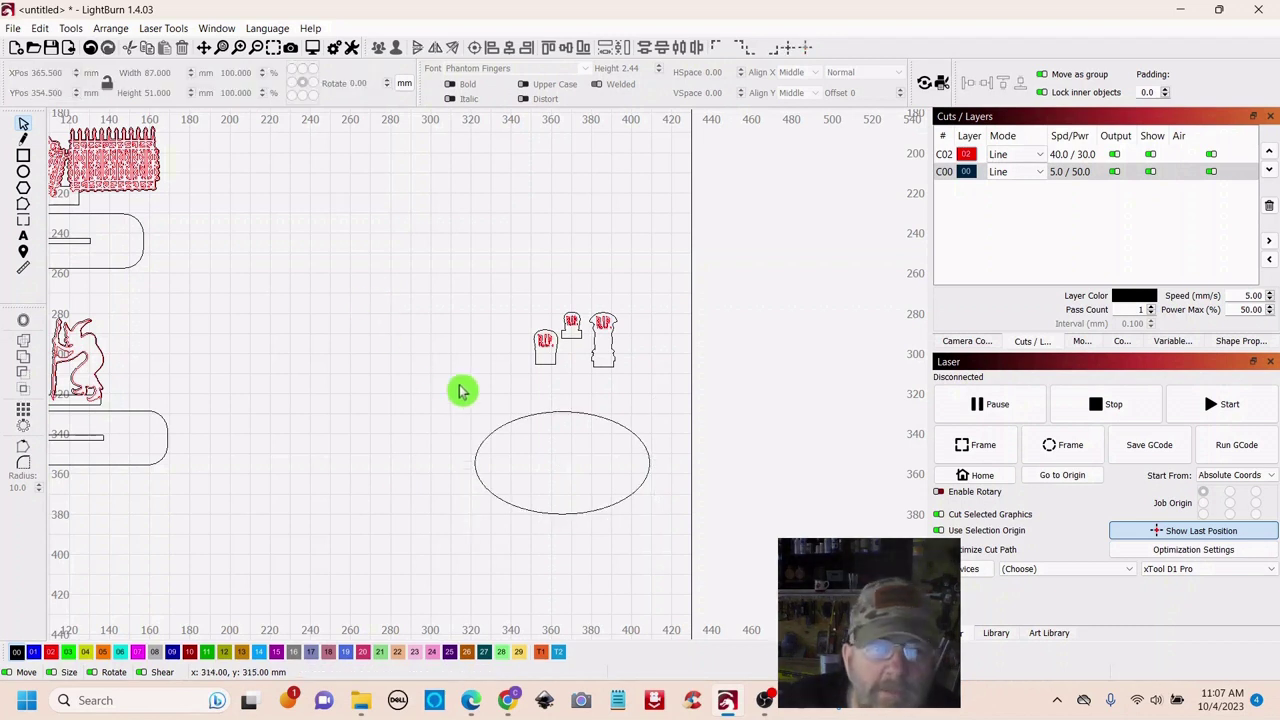
Move the three tombstones together inside the large ellipse, at about X 367, Y 348 mm
drag(632, 278, 519, 391)
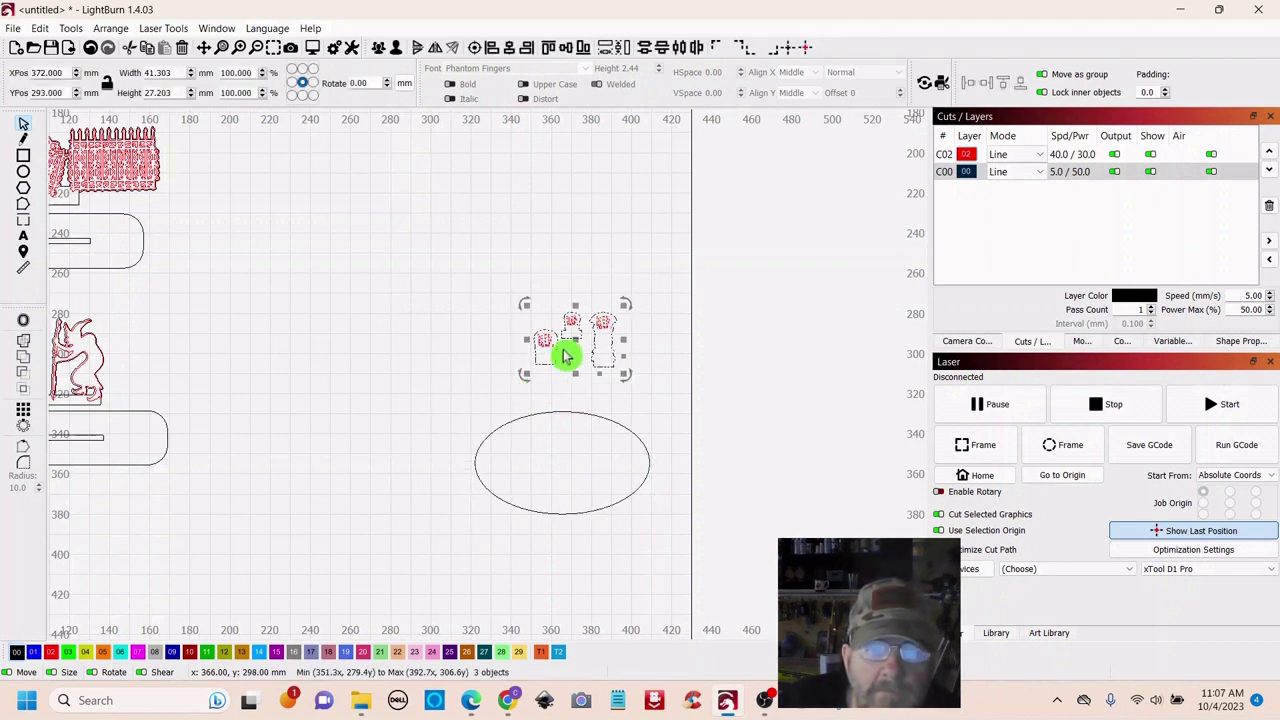
drag(571, 337, 562, 455)
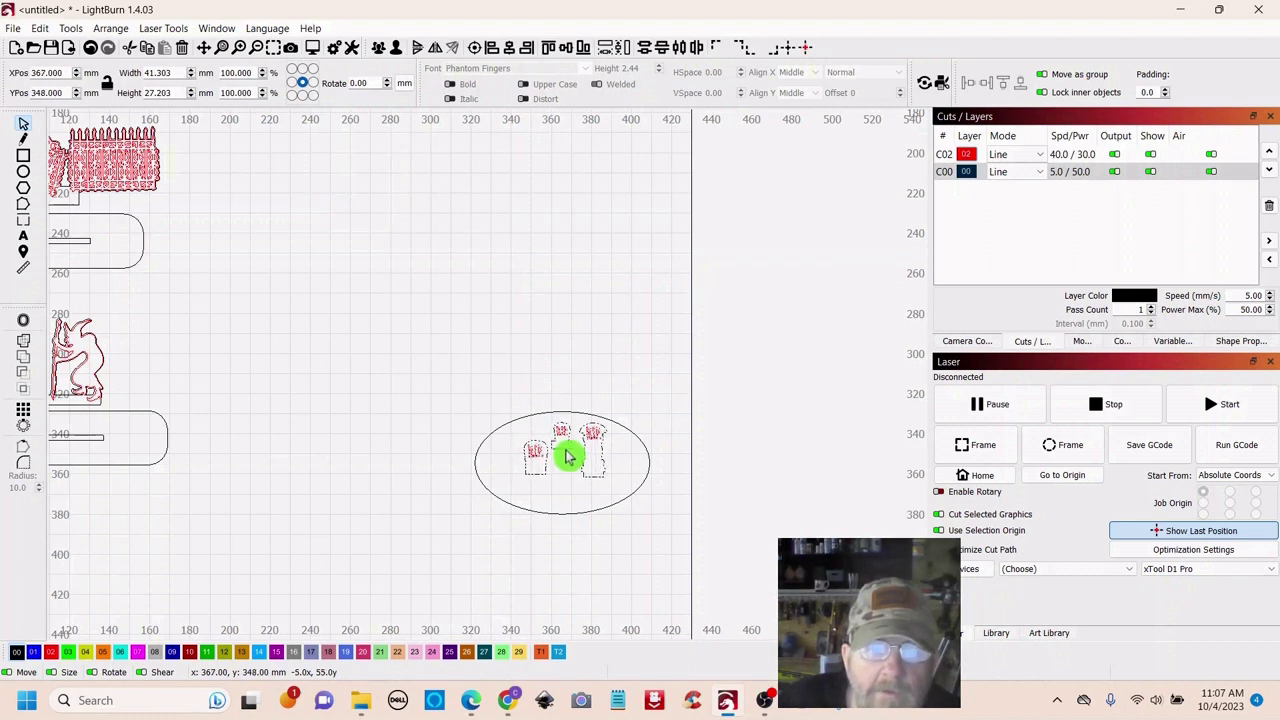
drag(567, 457, 565, 456)
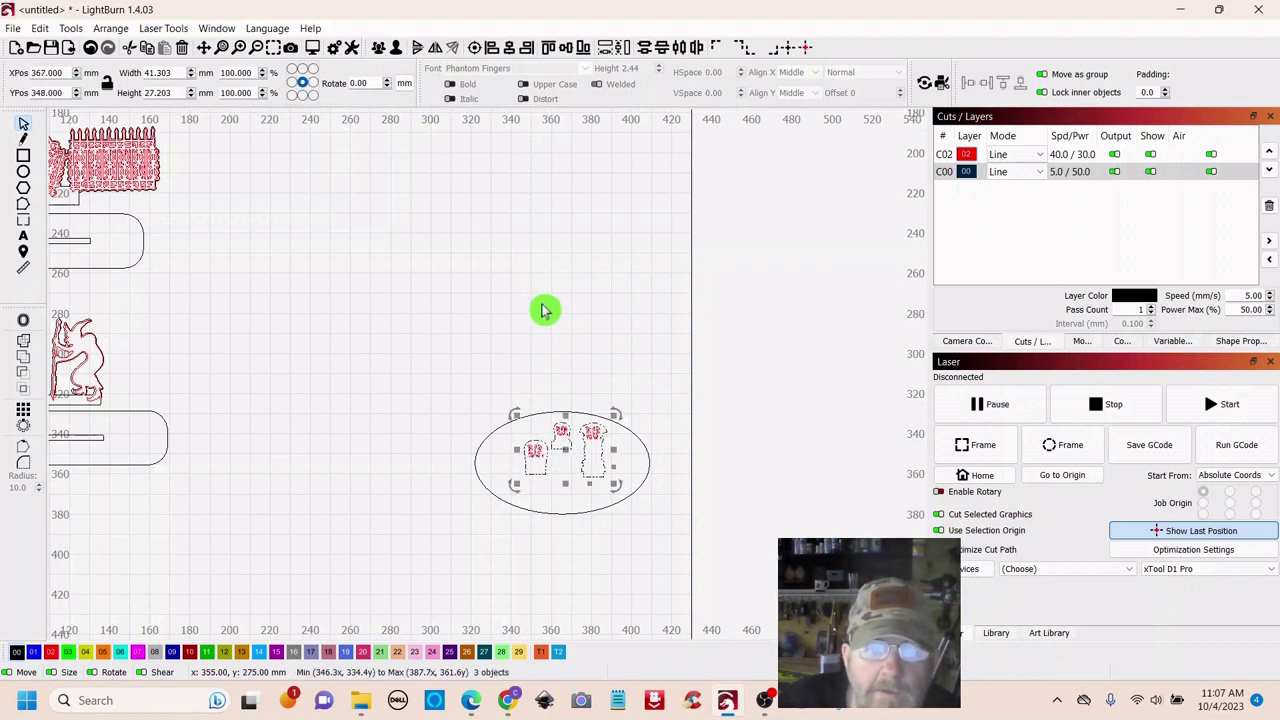
Shrink the ellipse to about 77 mm wide and 45 mm high and place it just above the tombstones, at about X 364, Y 302 mm
click(649, 449)
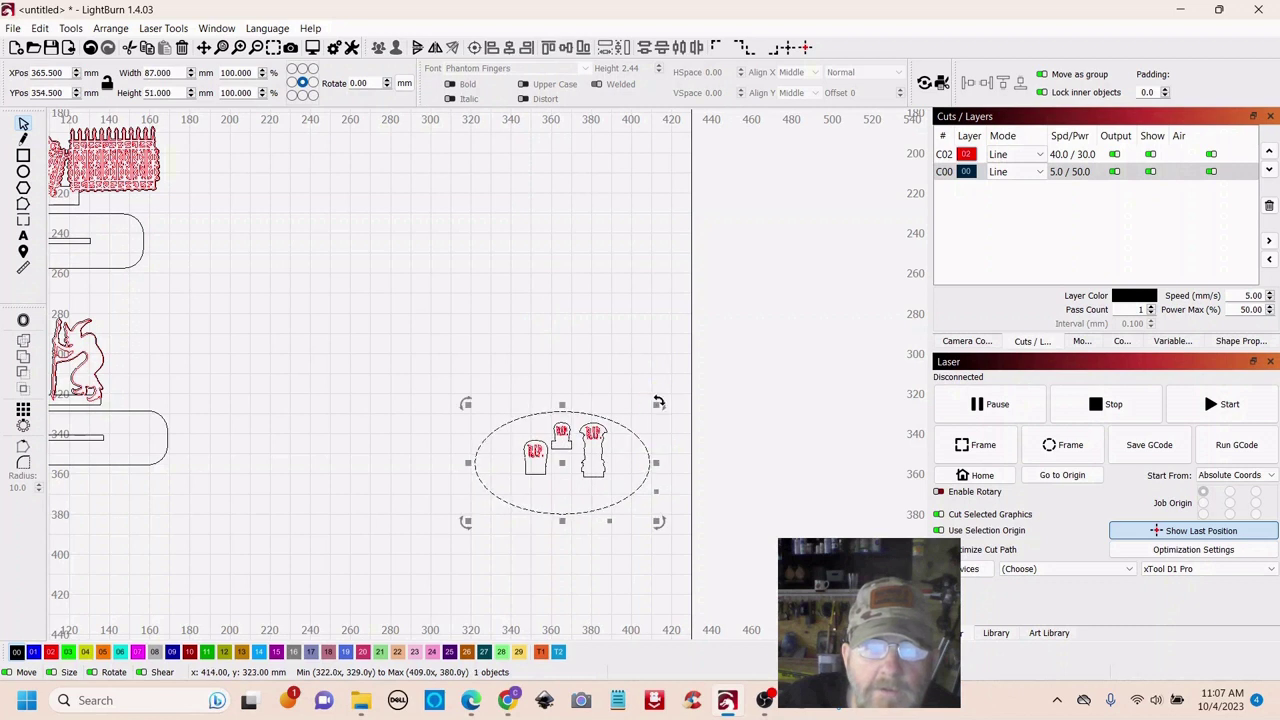
drag(659, 407, 638, 416)
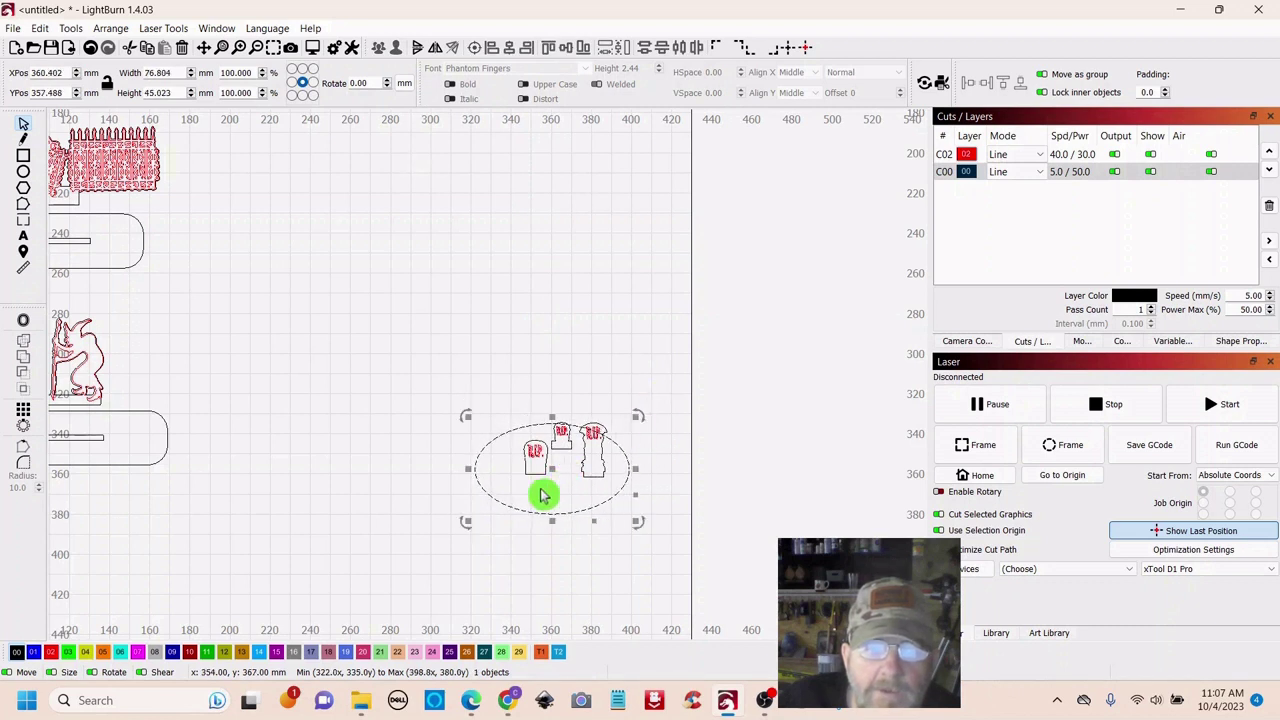
drag(553, 470, 557, 281)
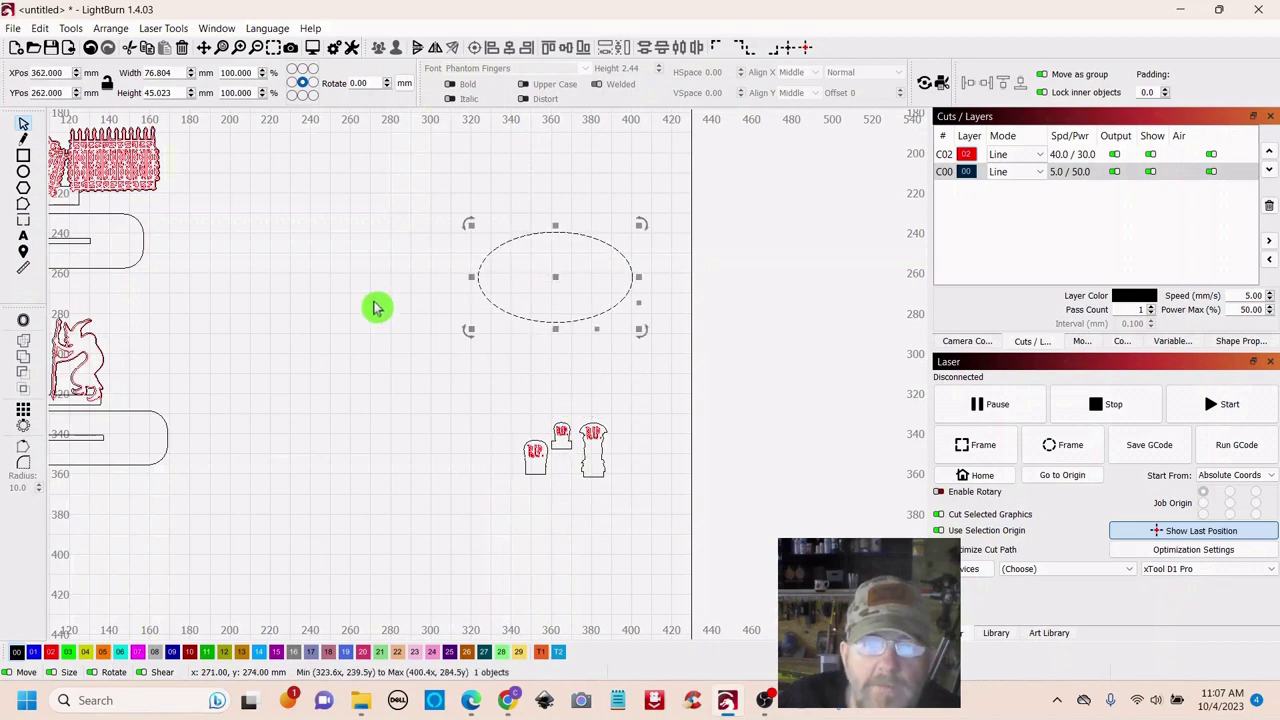
click(370, 263)
scroll(371, 269, up, 3)
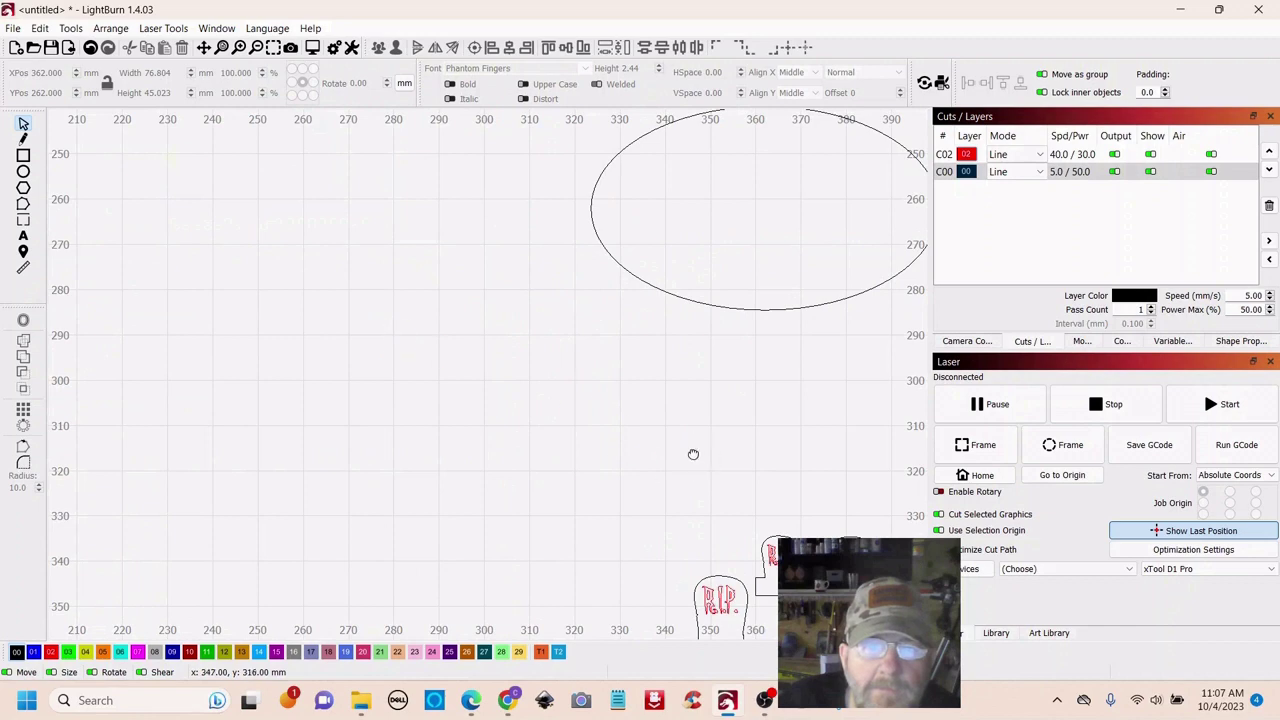
drag(691, 451, 392, 375)
drag(643, 200, 505, 212)
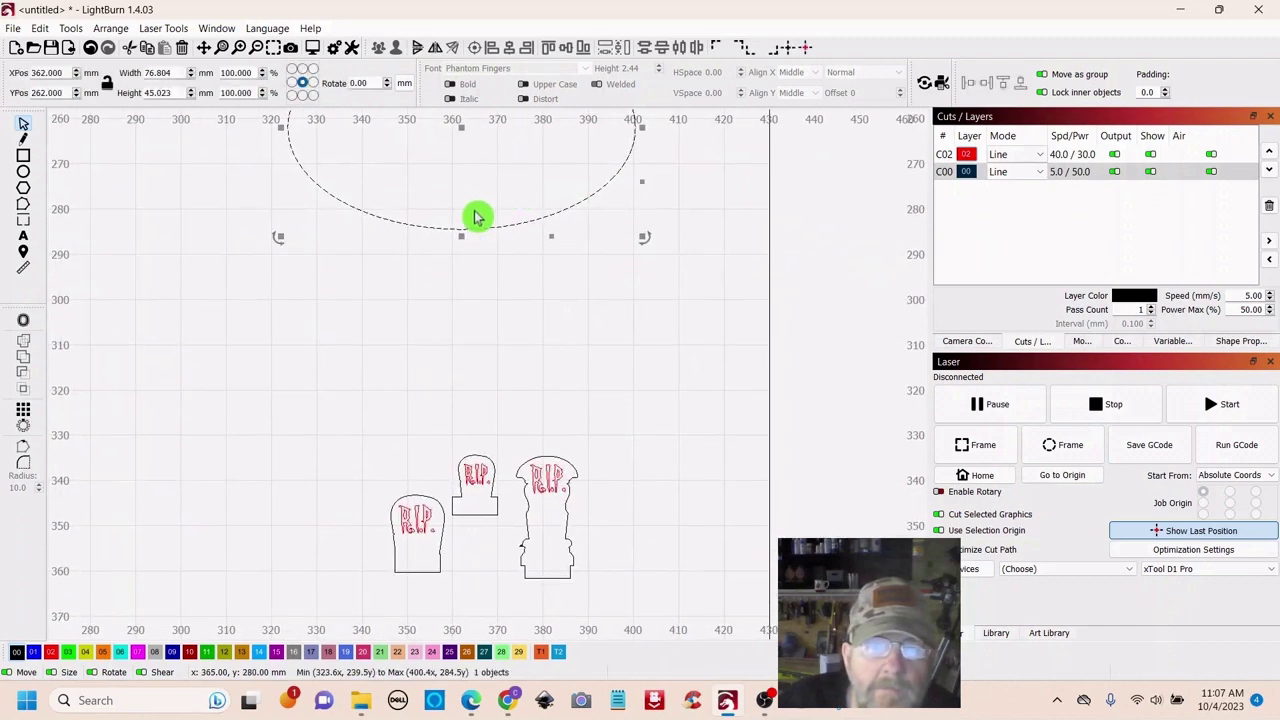
drag(465, 142, 474, 310)
drag(642, 564, 670, 452)
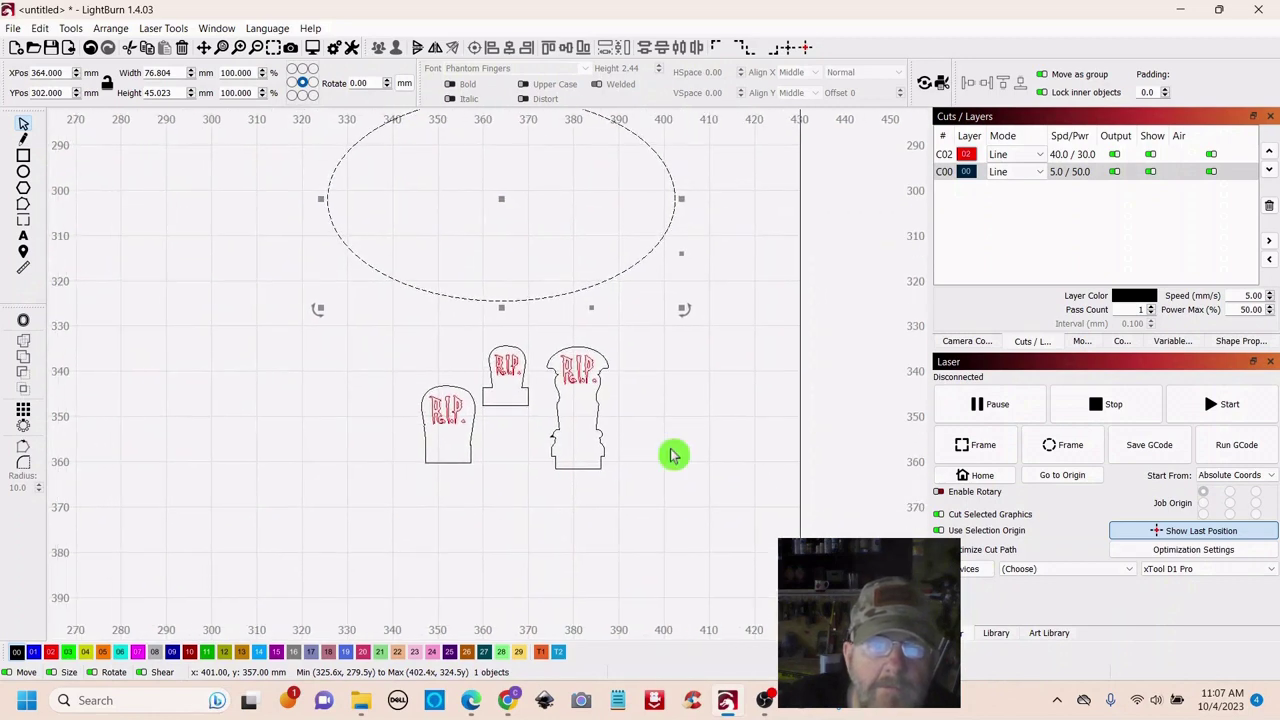
click(674, 451)
Draw a slot rectangle about 15 mm wide and 2.5 mm high and place it near the ellipse's upper edge, at about X 364, Y 290 mm
click(23, 156)
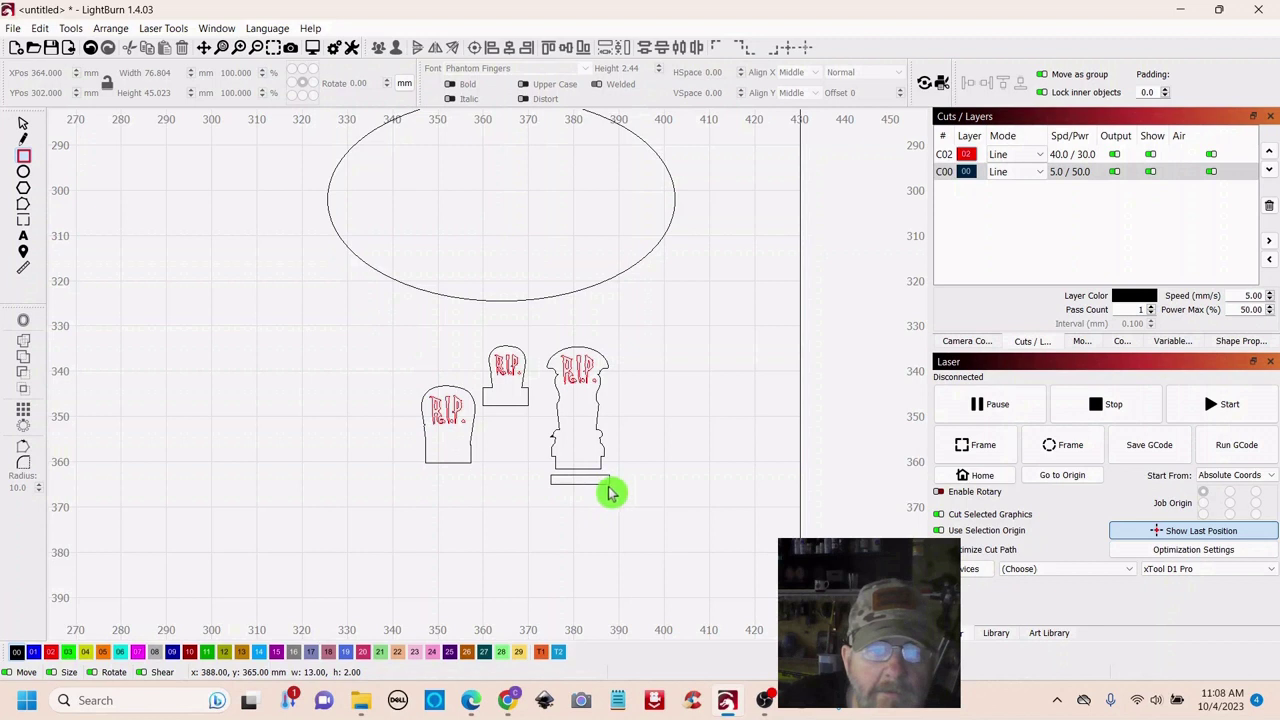
drag(612, 492, 612, 492)
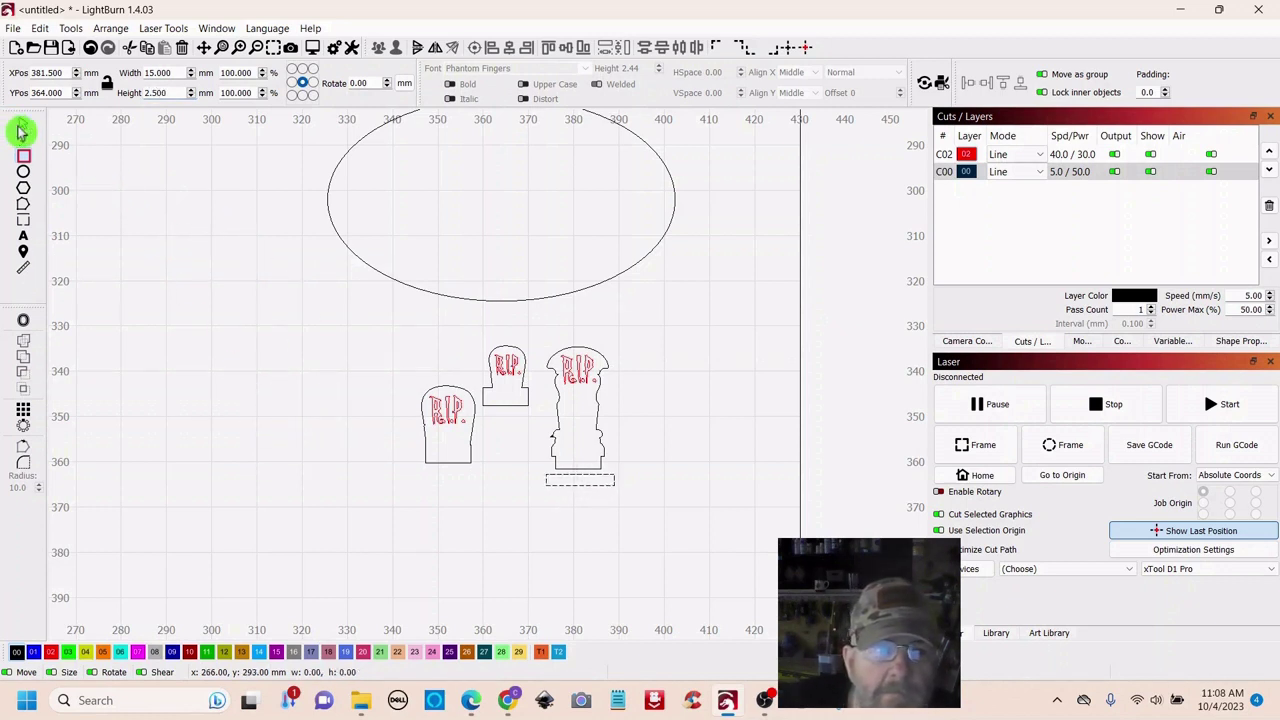
click(582, 484)
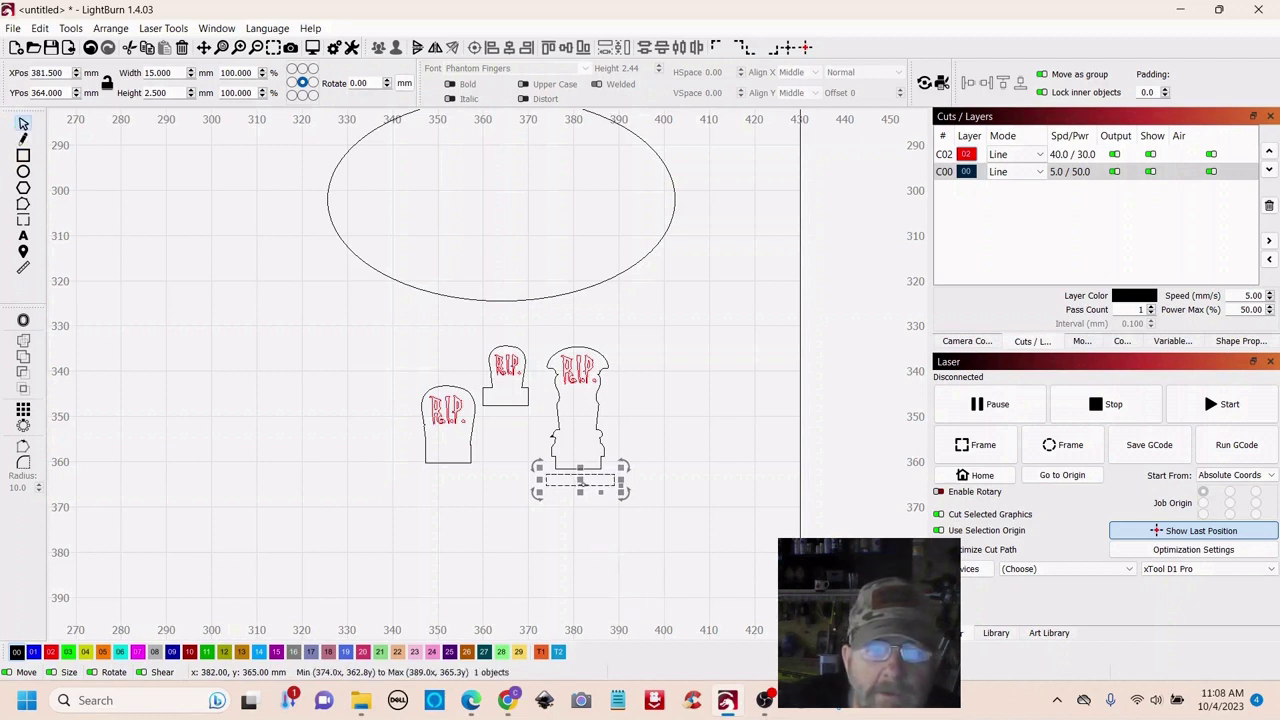
drag(580, 482, 500, 162)
scroll(727, 356, up, 3)
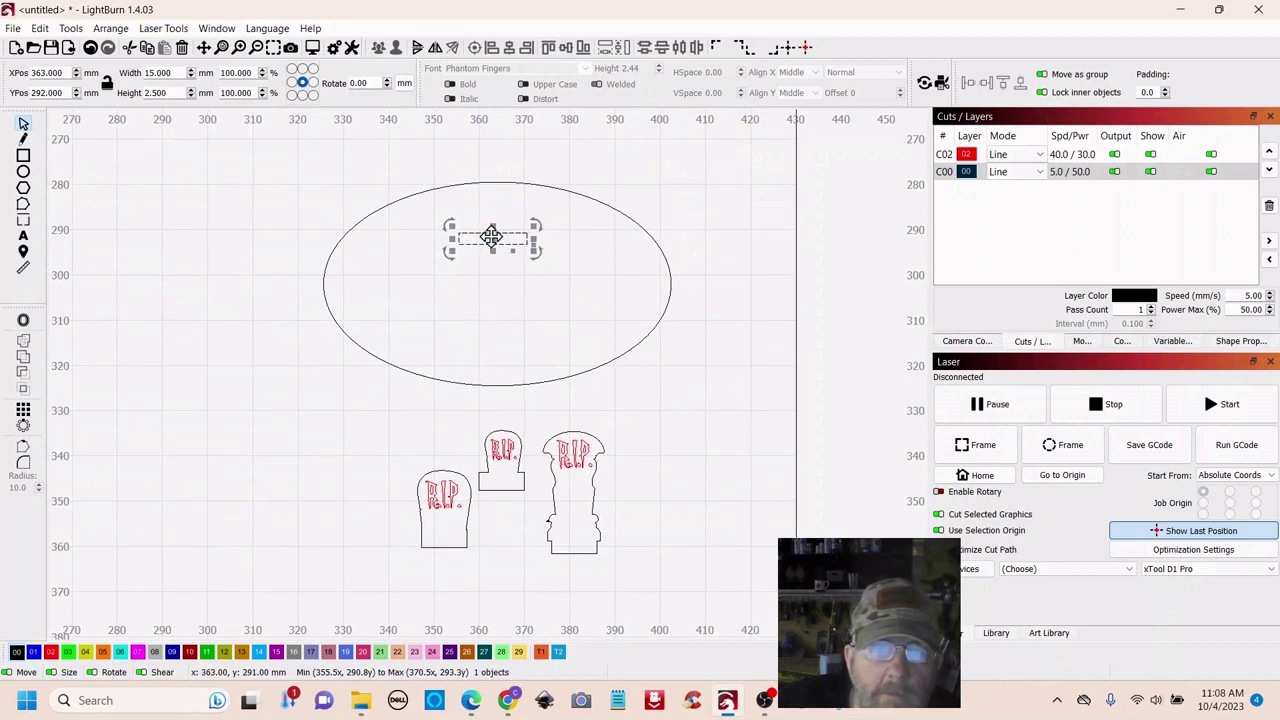
drag(491, 237, 500, 237)
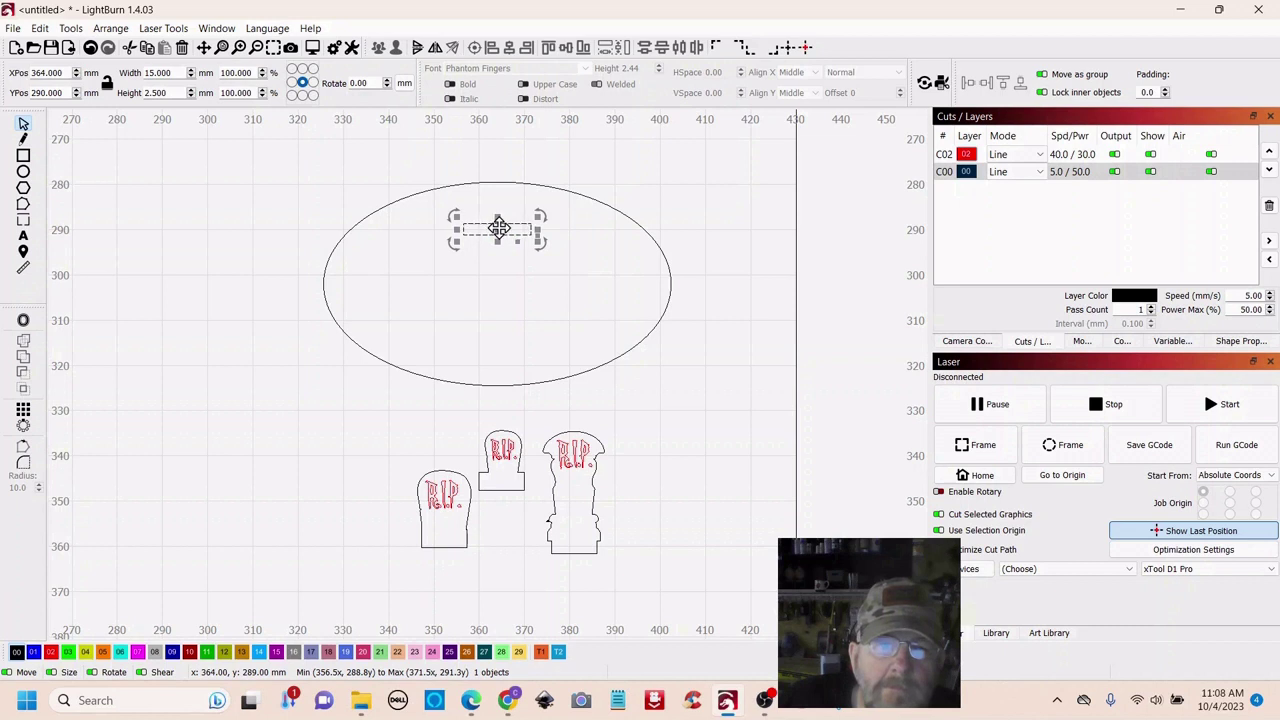
Duplicate the slot twice, placing copies lower in the ellipse at about X 380, Y 306 mm and X 344, Y 305 mm
right_click(498, 228)
click(528, 289)
drag(492, 224, 566, 310)
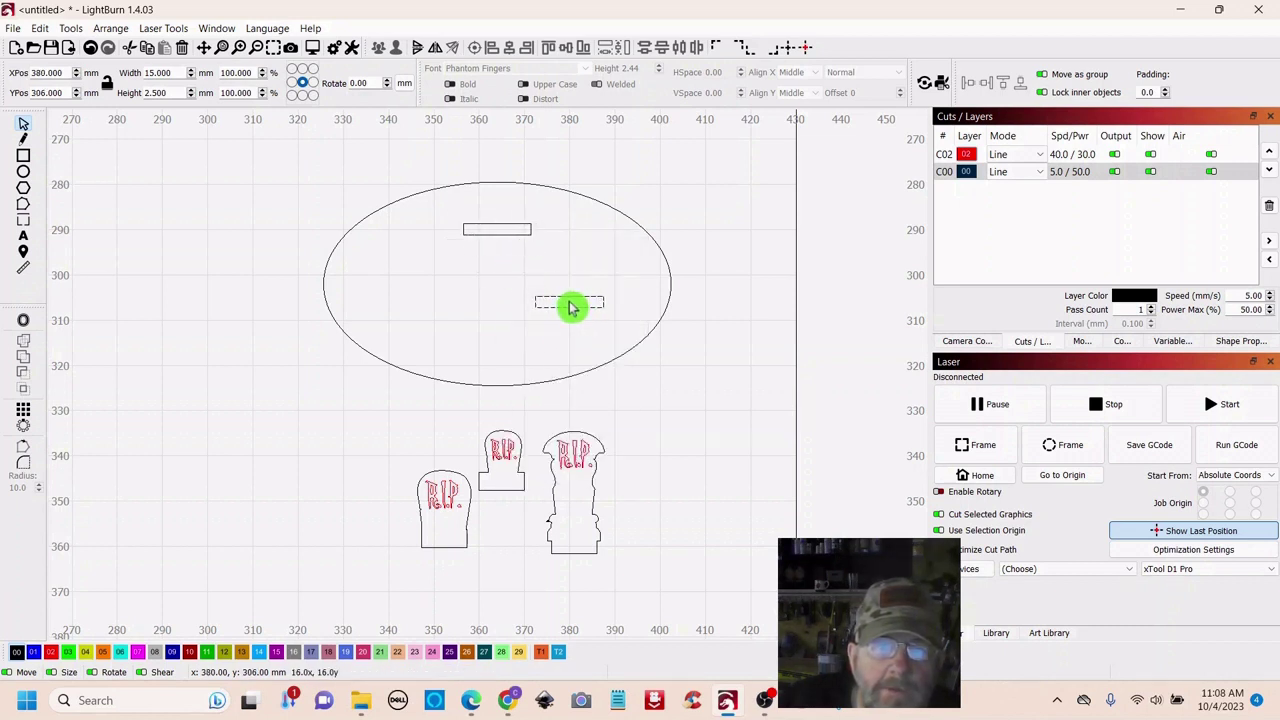
right_click(571, 305)
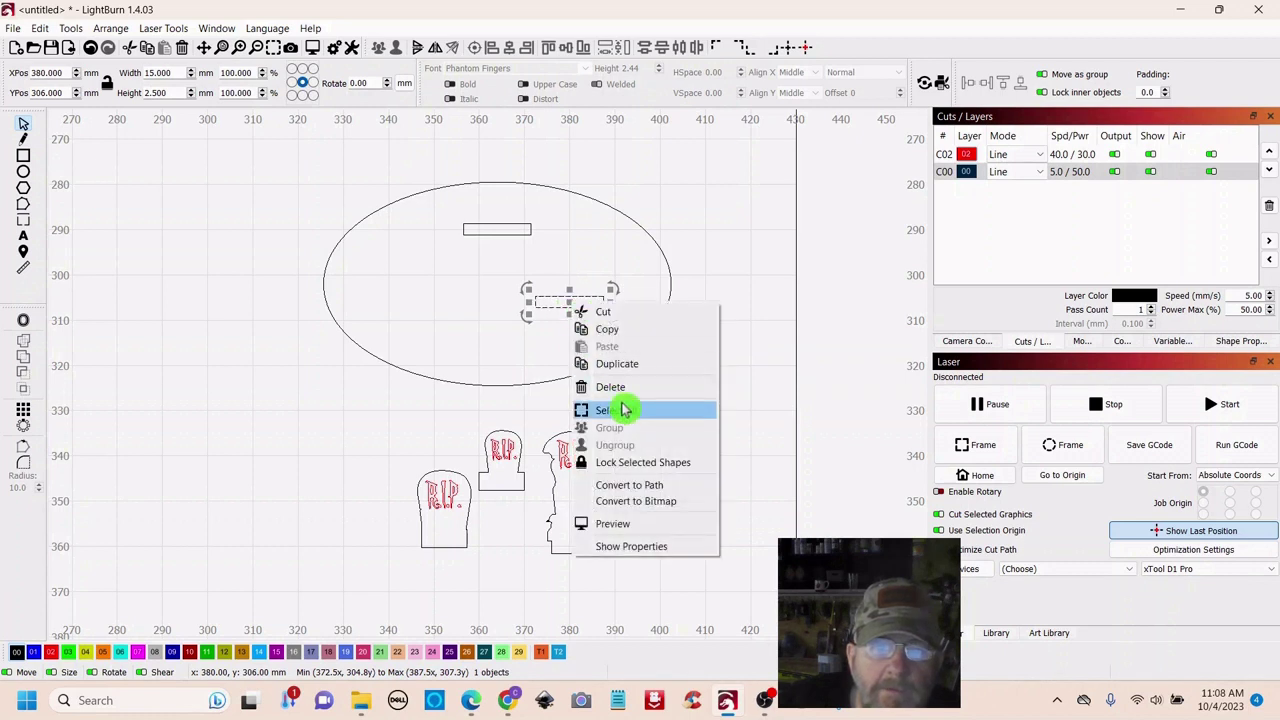
click(616, 364)
drag(569, 300, 407, 305)
click(694, 455)
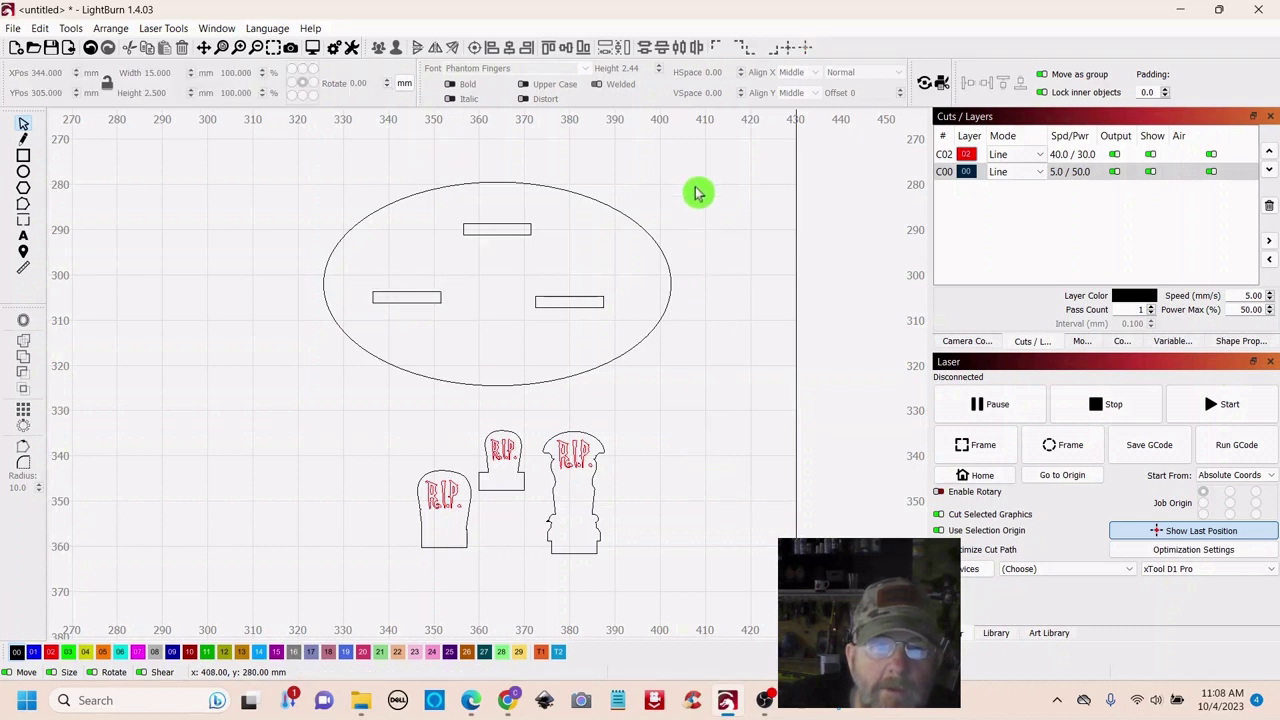
Group the ellipse with its three slots
drag(697, 193, 357, 354)
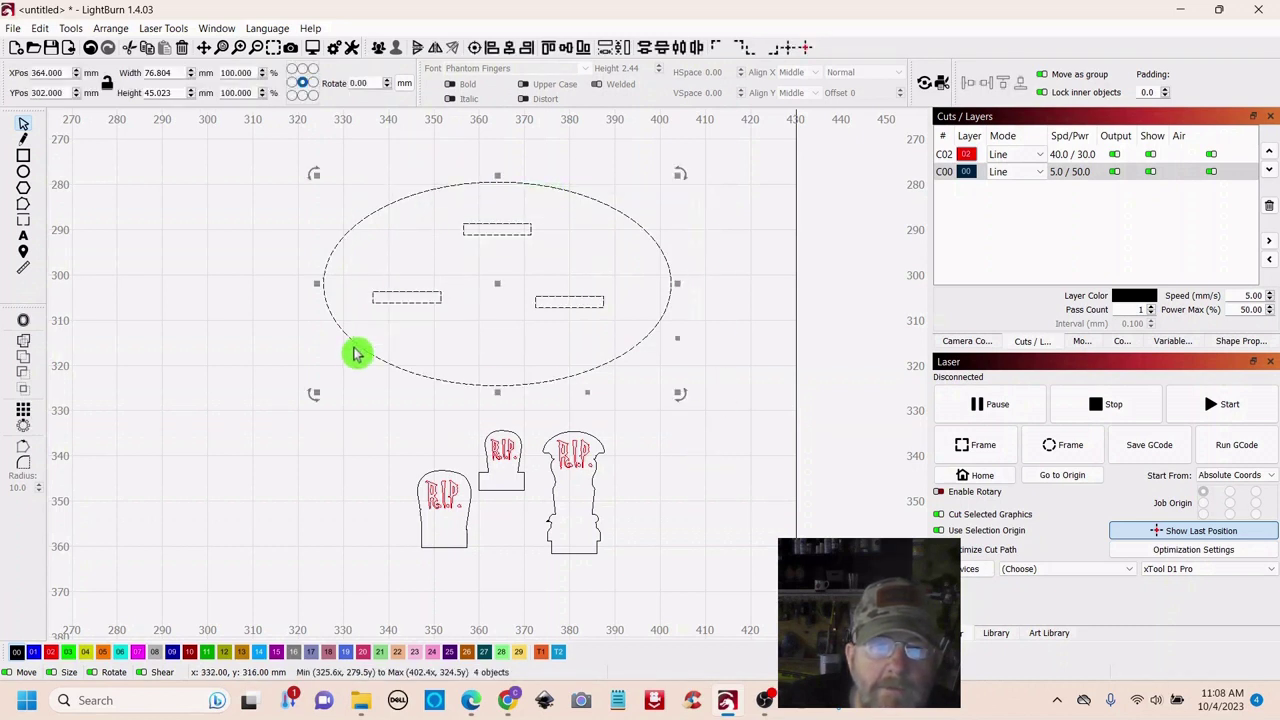
right_click(500, 282)
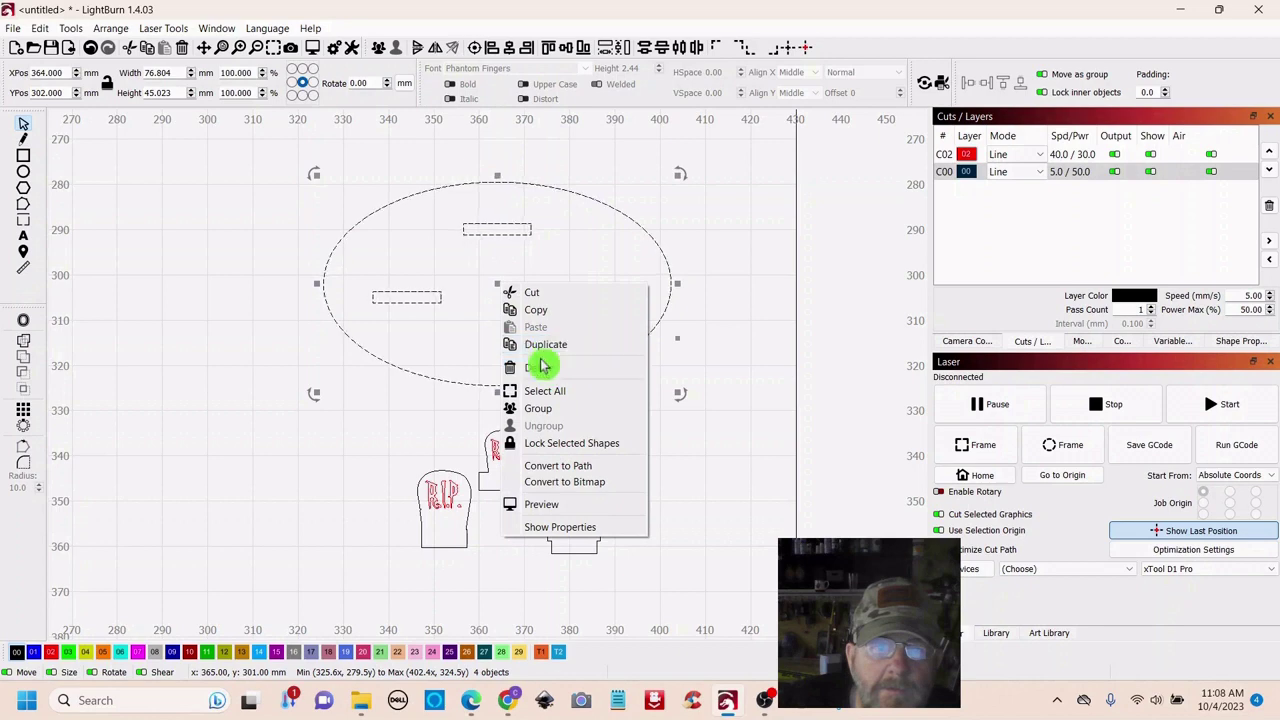
click(537, 417)
click(651, 426)
Move the tree to about X 92, Y 74 mm and the well to about X 186, Y 104 mm
scroll(646, 437, down, 5)
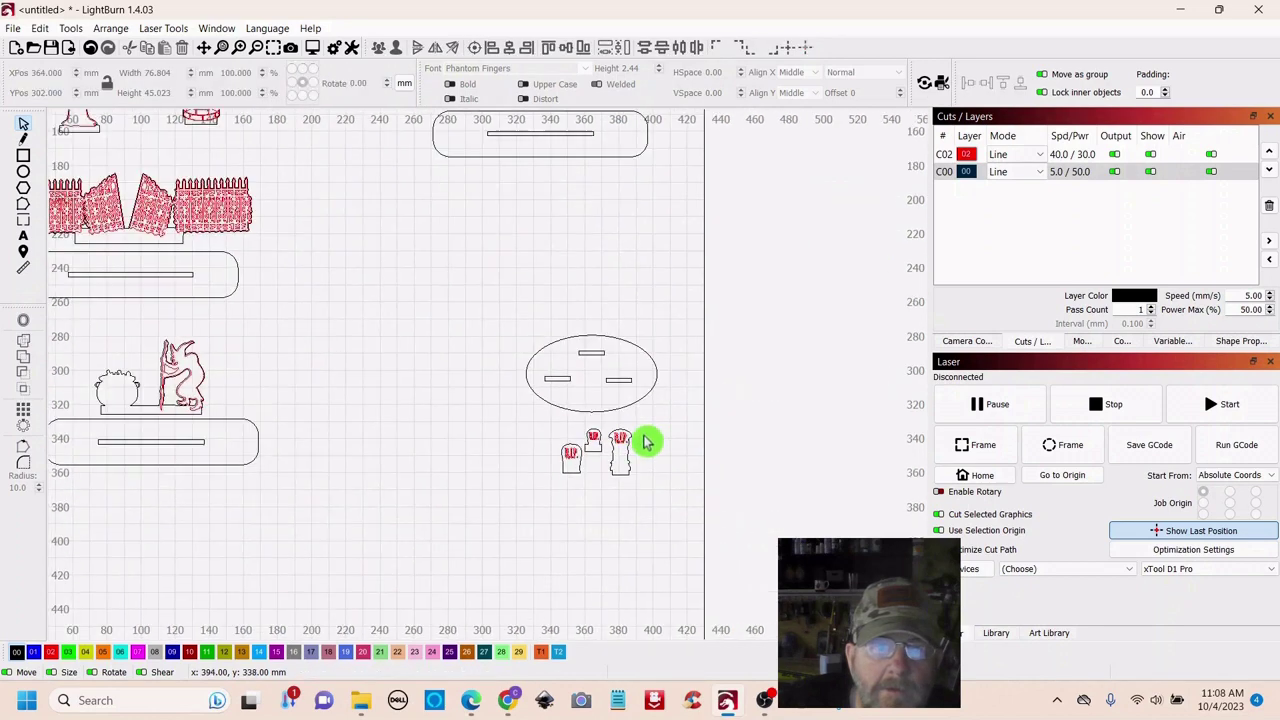
scroll(390, 311, down, 2)
scroll(390, 311, down, 1)
drag(397, 289, 563, 426)
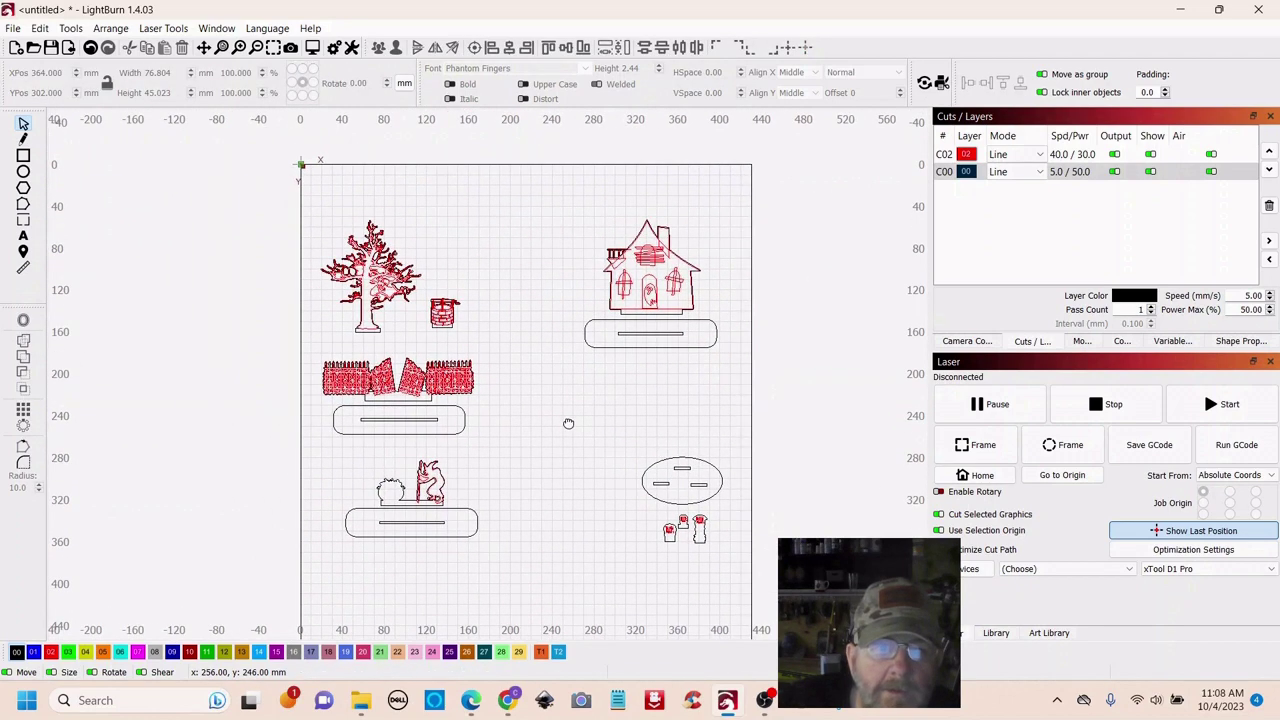
click(441, 310)
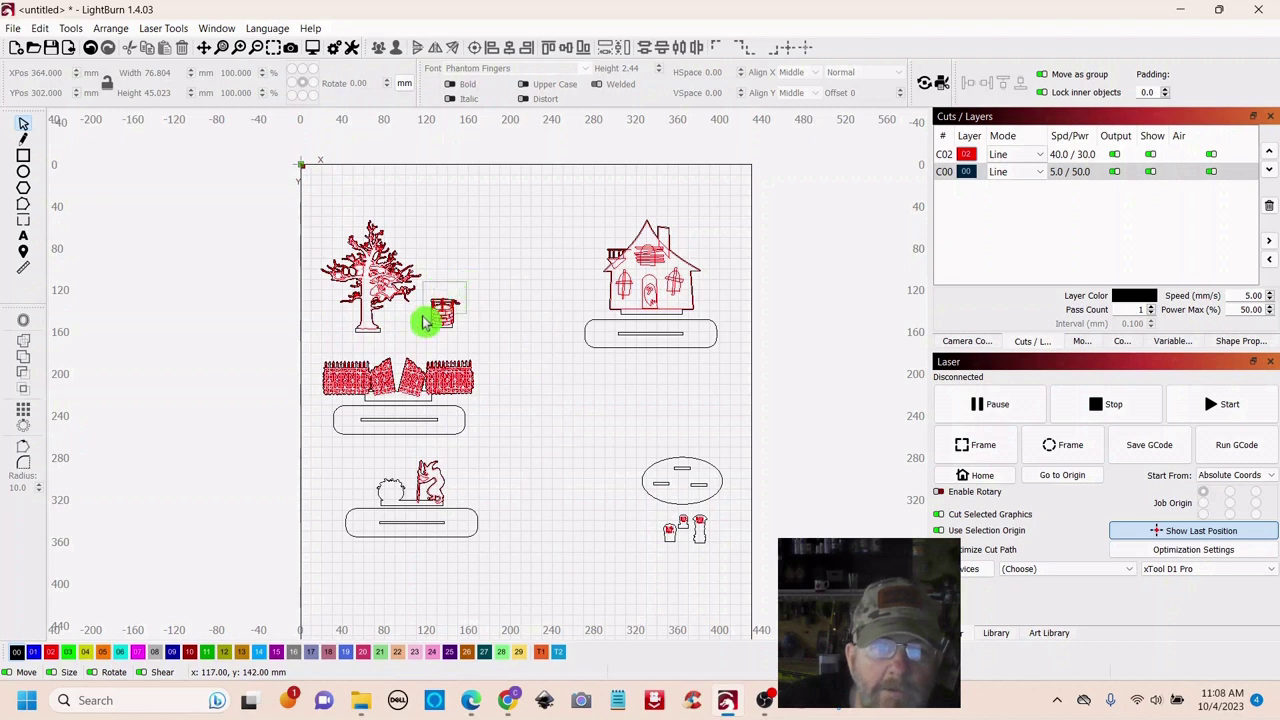
click(439, 318)
drag(446, 313, 506, 244)
click(405, 210)
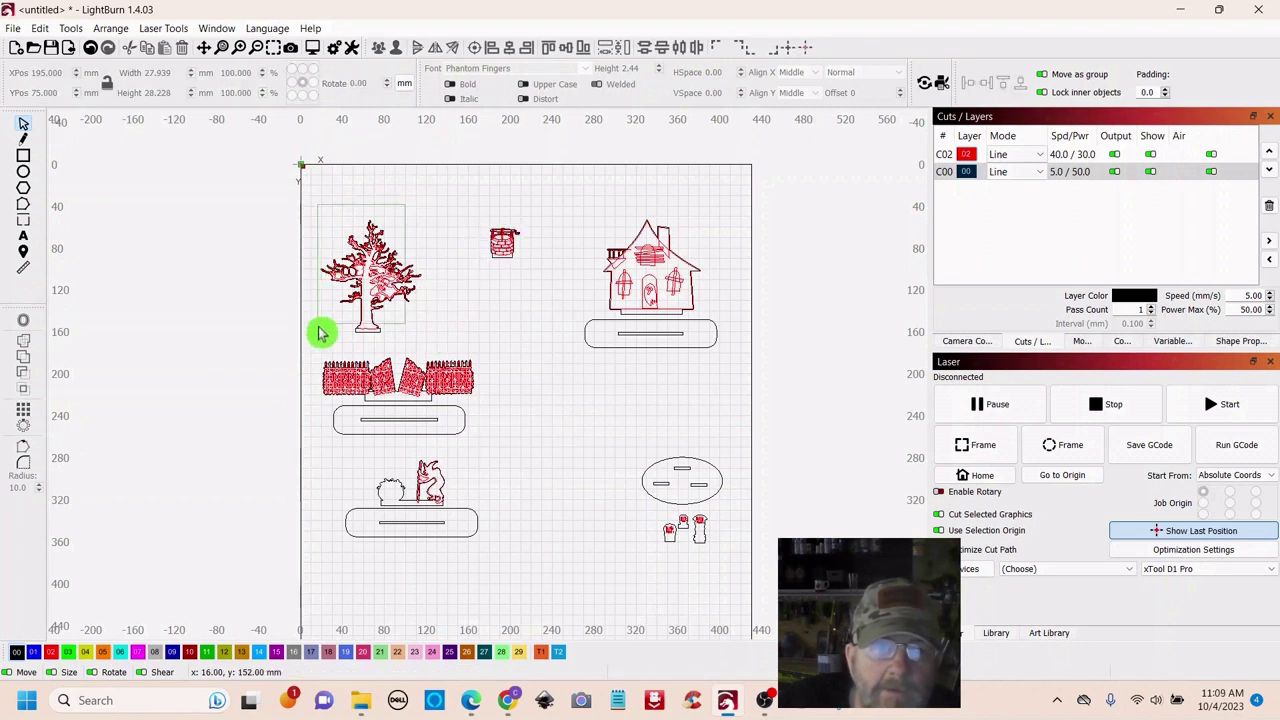
drag(375, 277, 400, 248)
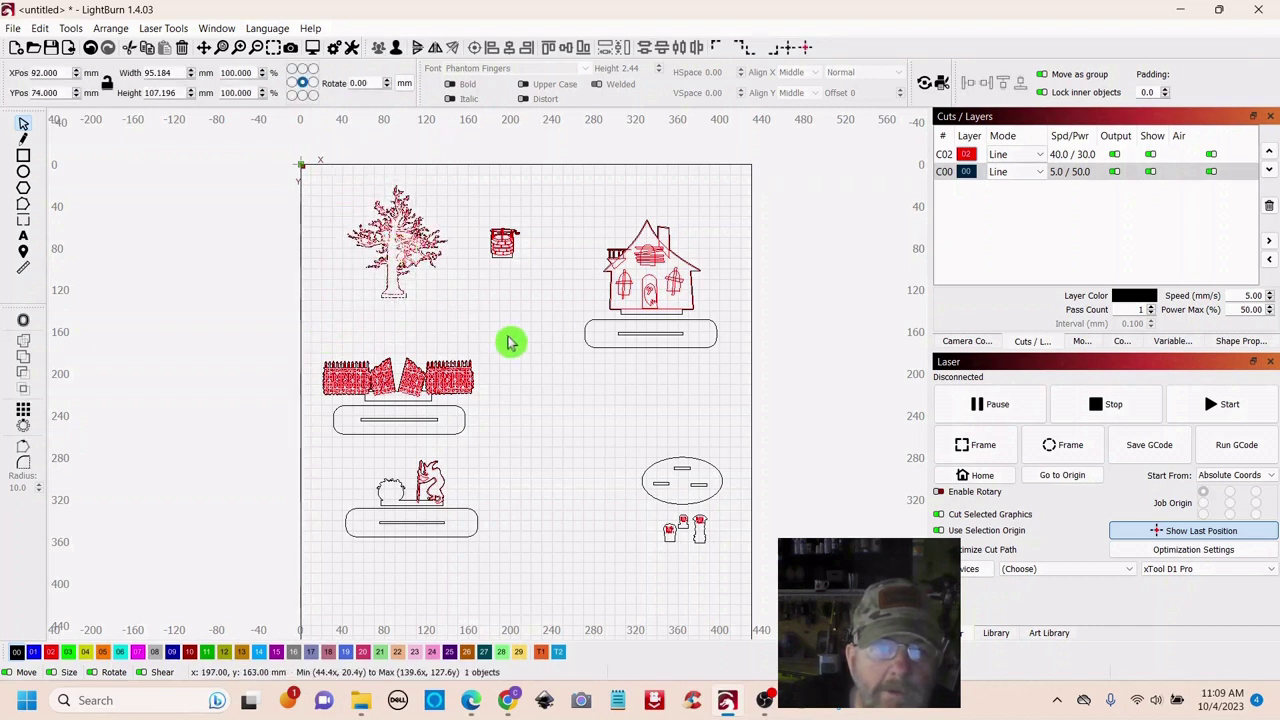
click(509, 340)
drag(538, 213, 468, 284)
drag(503, 242, 497, 282)
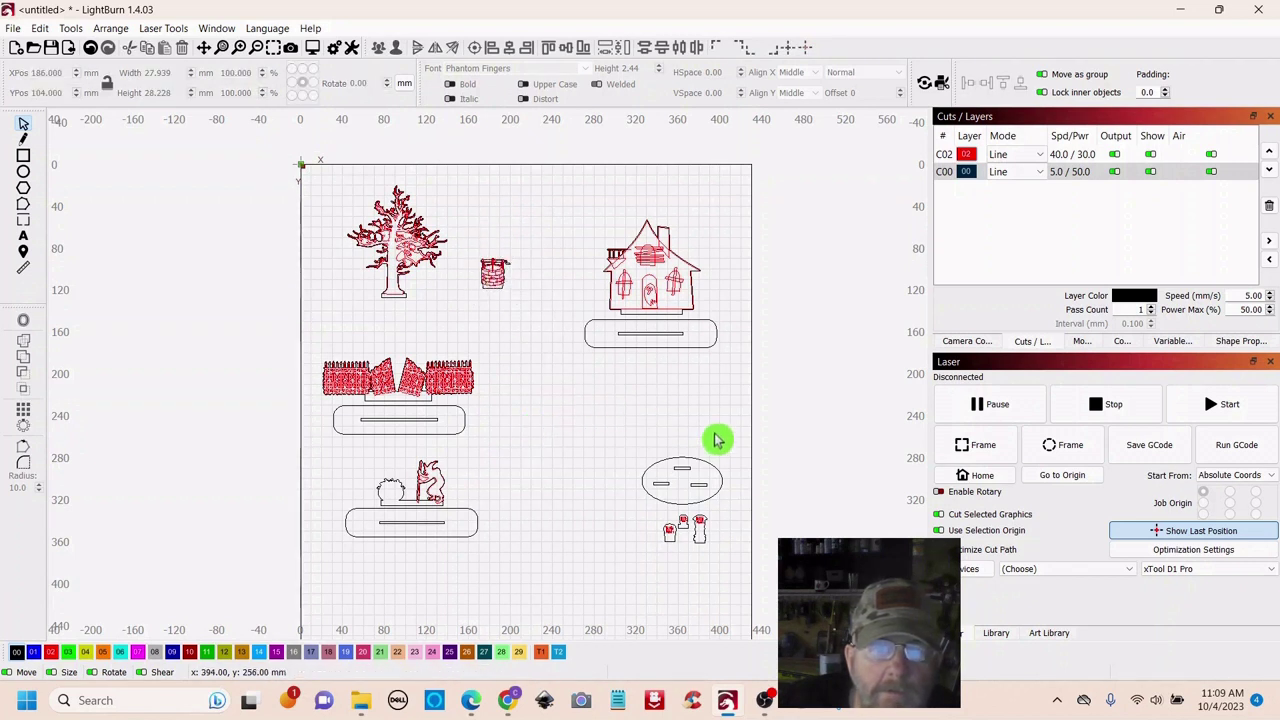
Duplicate the slotted oval base and place the copy between the fence and the house's stand, at about X 245, Y 217 mm
drag(717, 441, 641, 512)
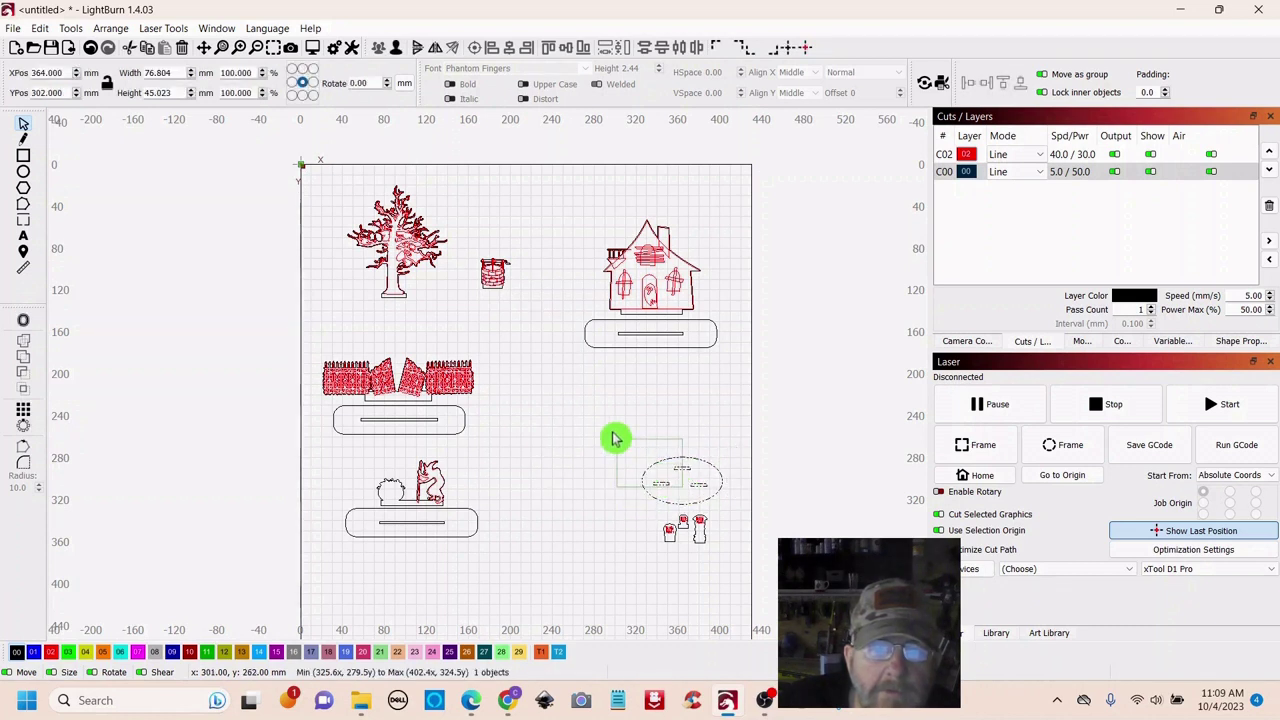
right_click(684, 490)
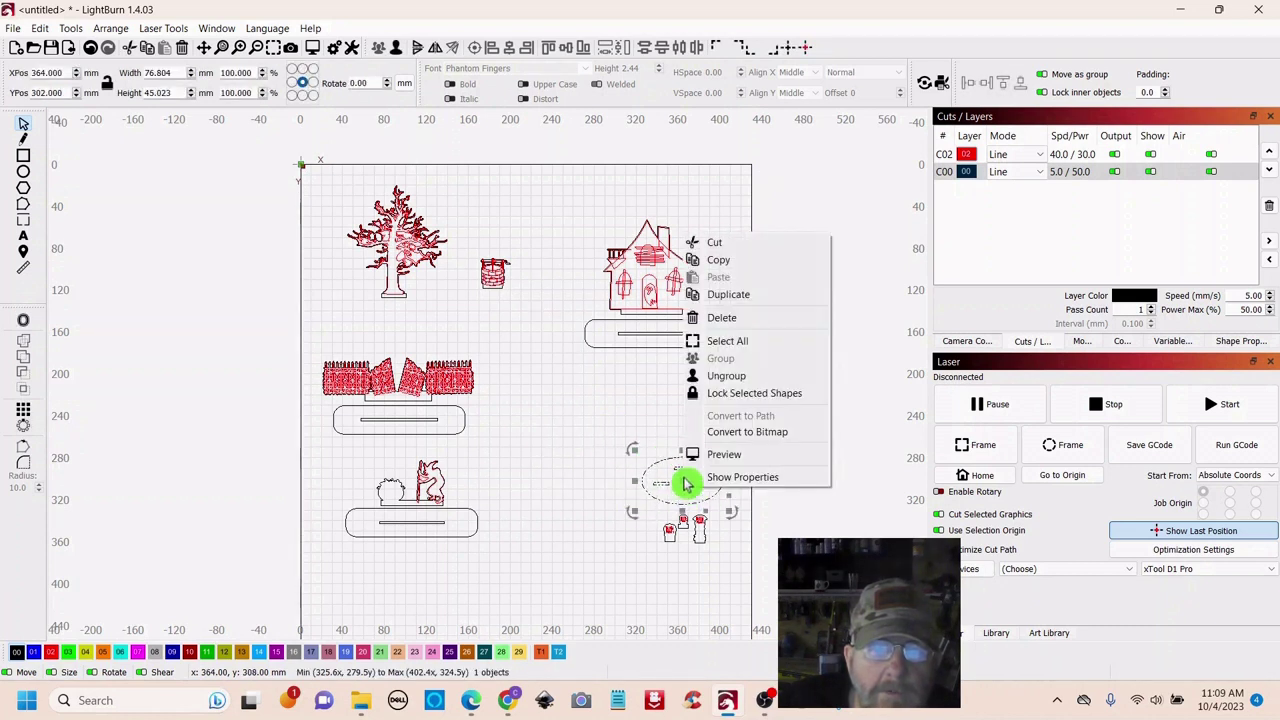
click(728, 296)
drag(682, 478, 560, 390)
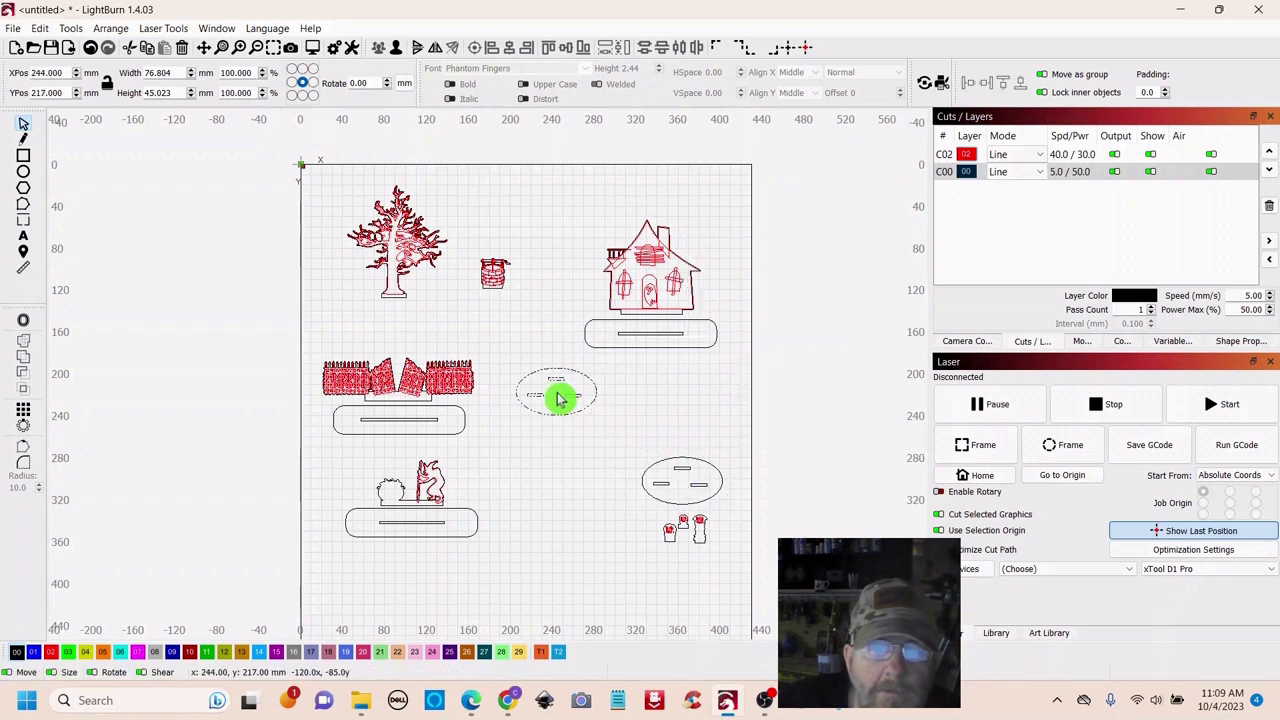
Ungroup the copied oval base into its ellipse and separate slots
scroll(566, 398, up, 4)
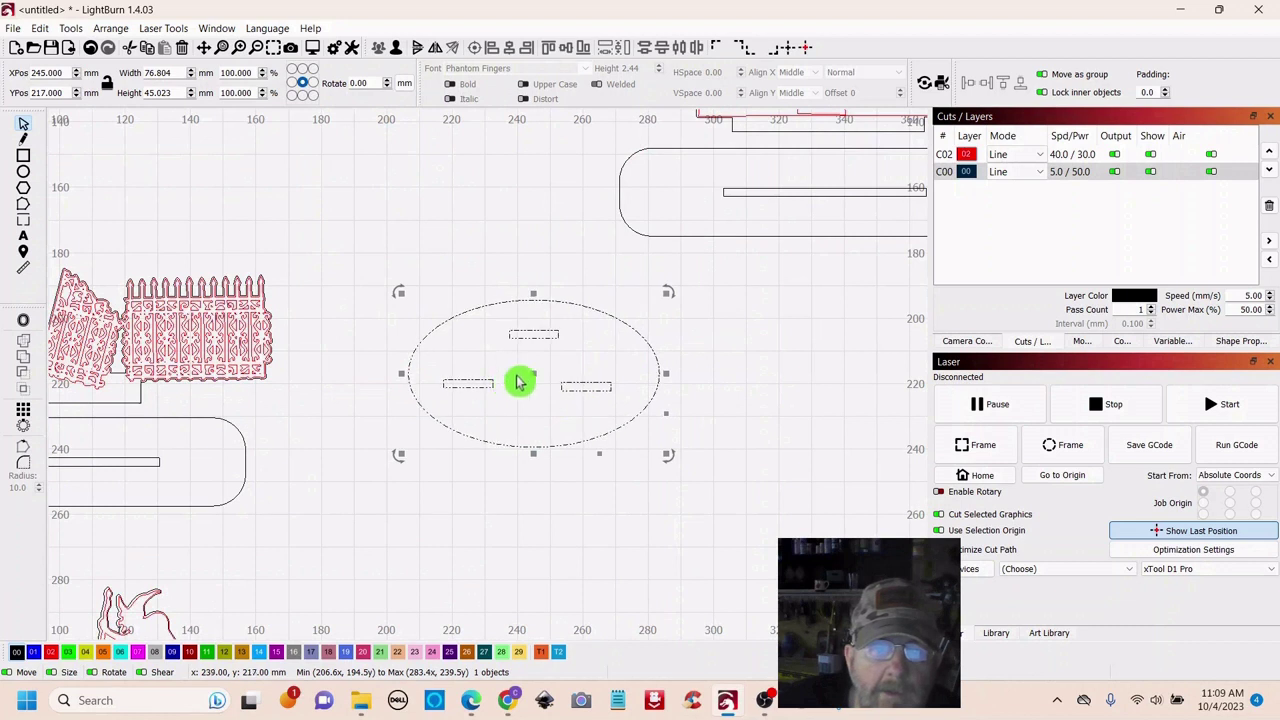
right_click(535, 374)
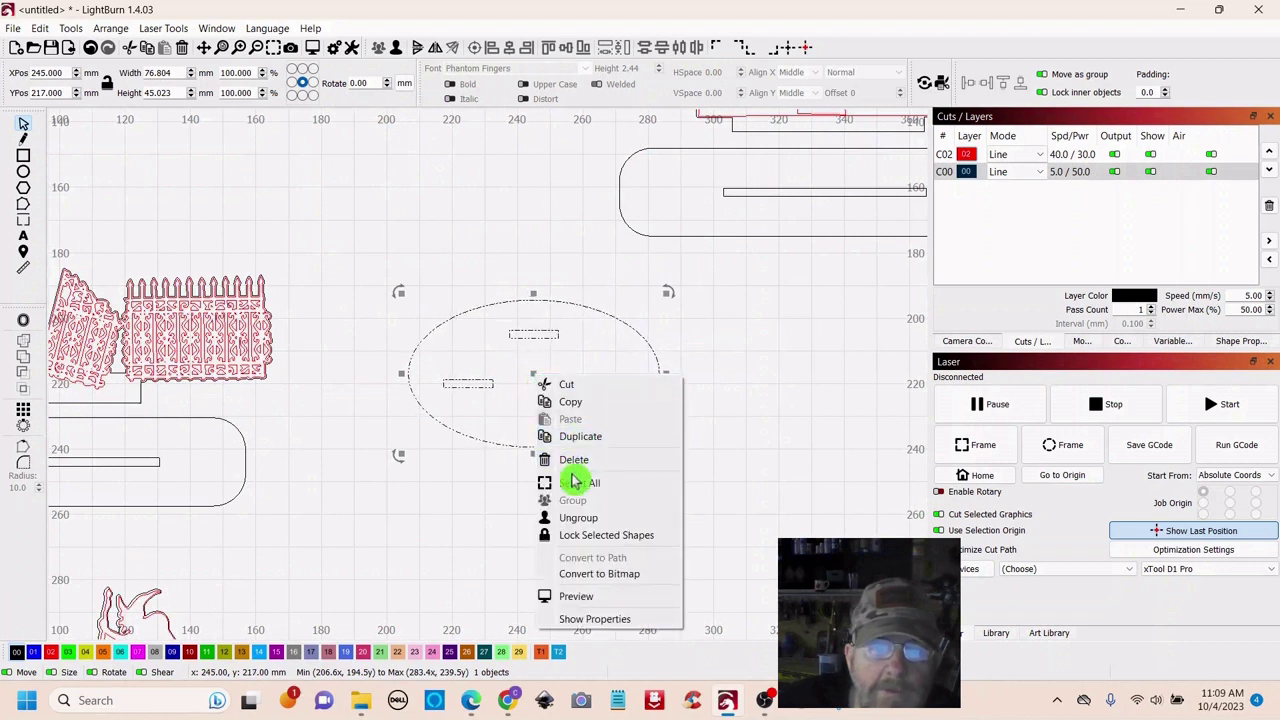
click(572, 518)
click(785, 422)
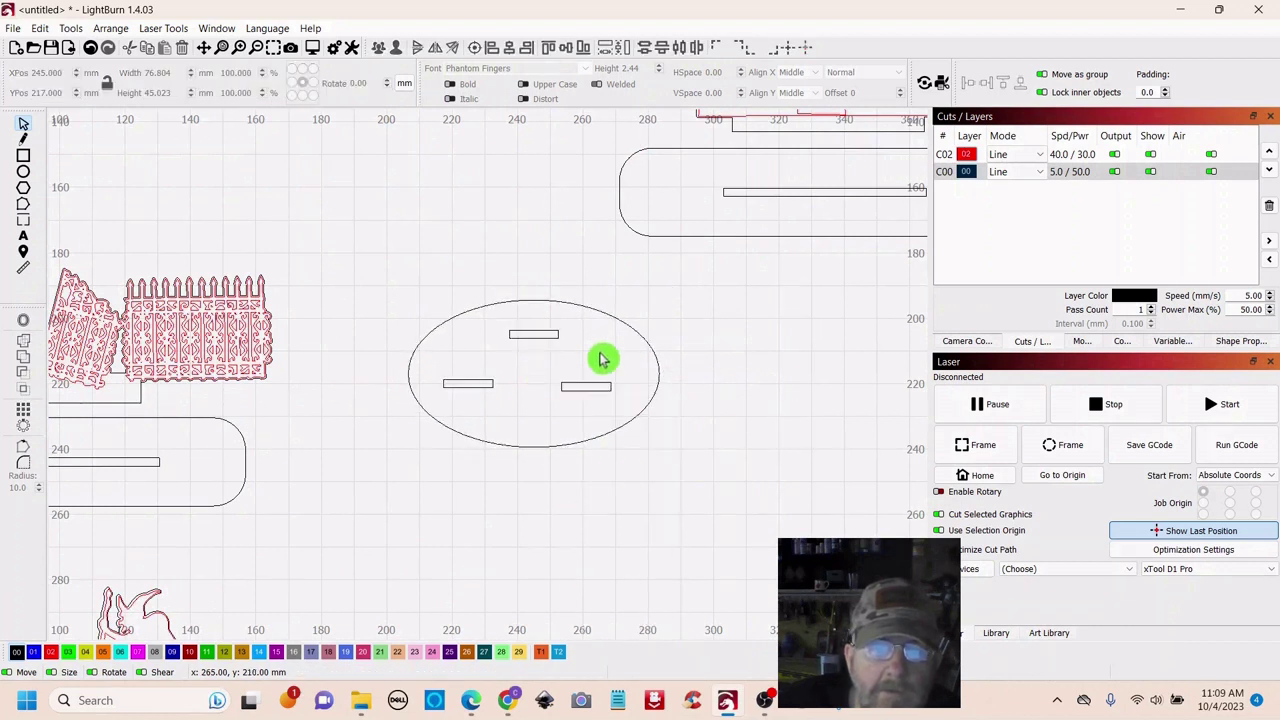
Move two slots out of the copied oval: the upper one to about X 309, Y 205 mm, the lower-left one to about X 195, Y 171 mm
click(530, 340)
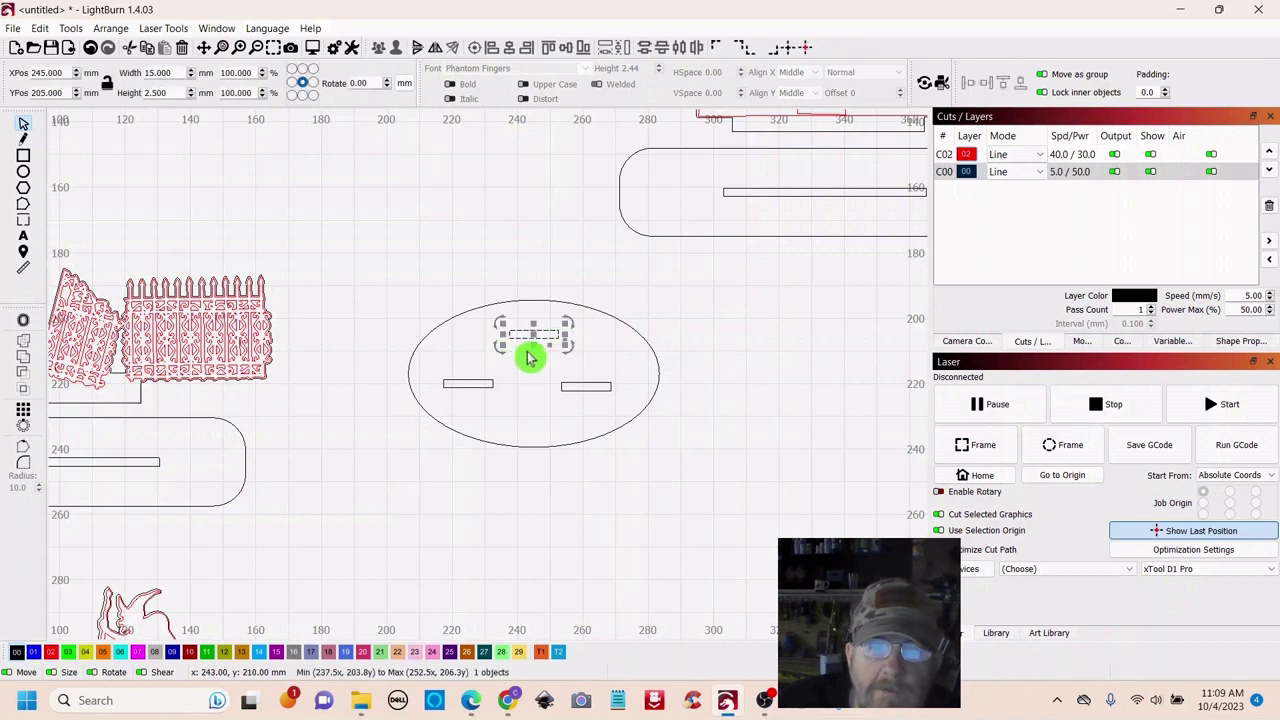
drag(531, 336, 741, 336)
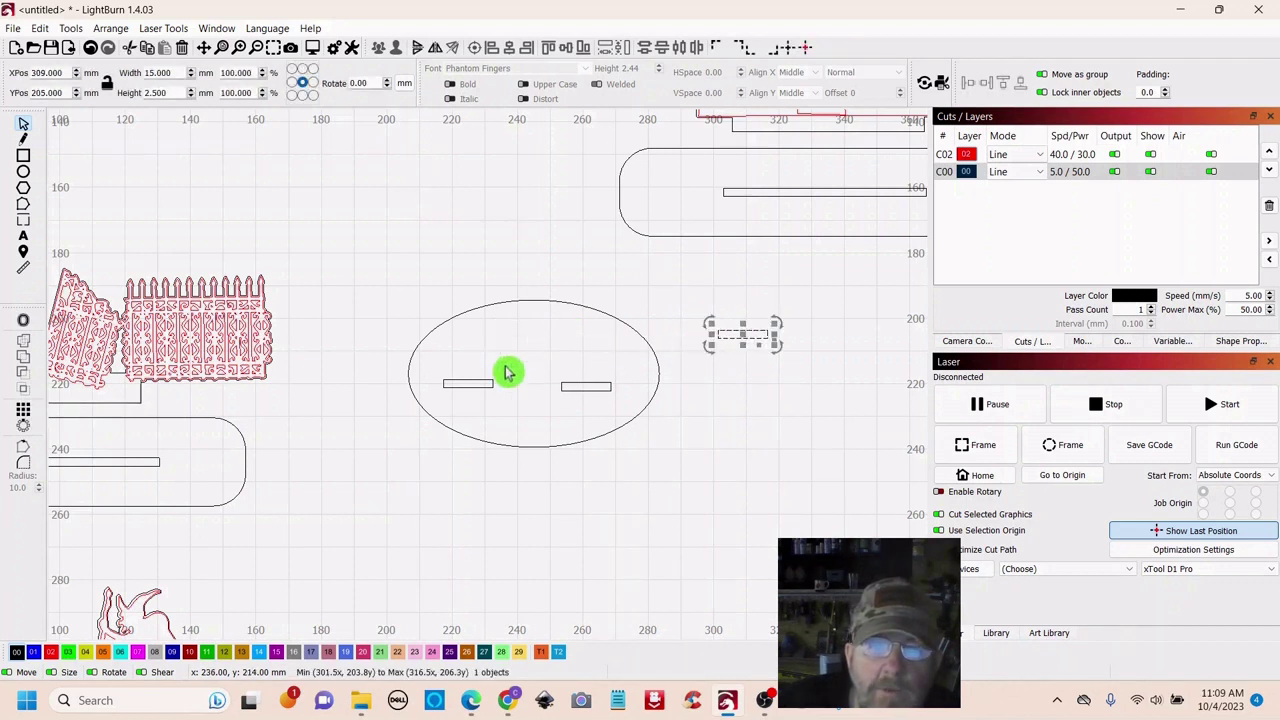
click(465, 386)
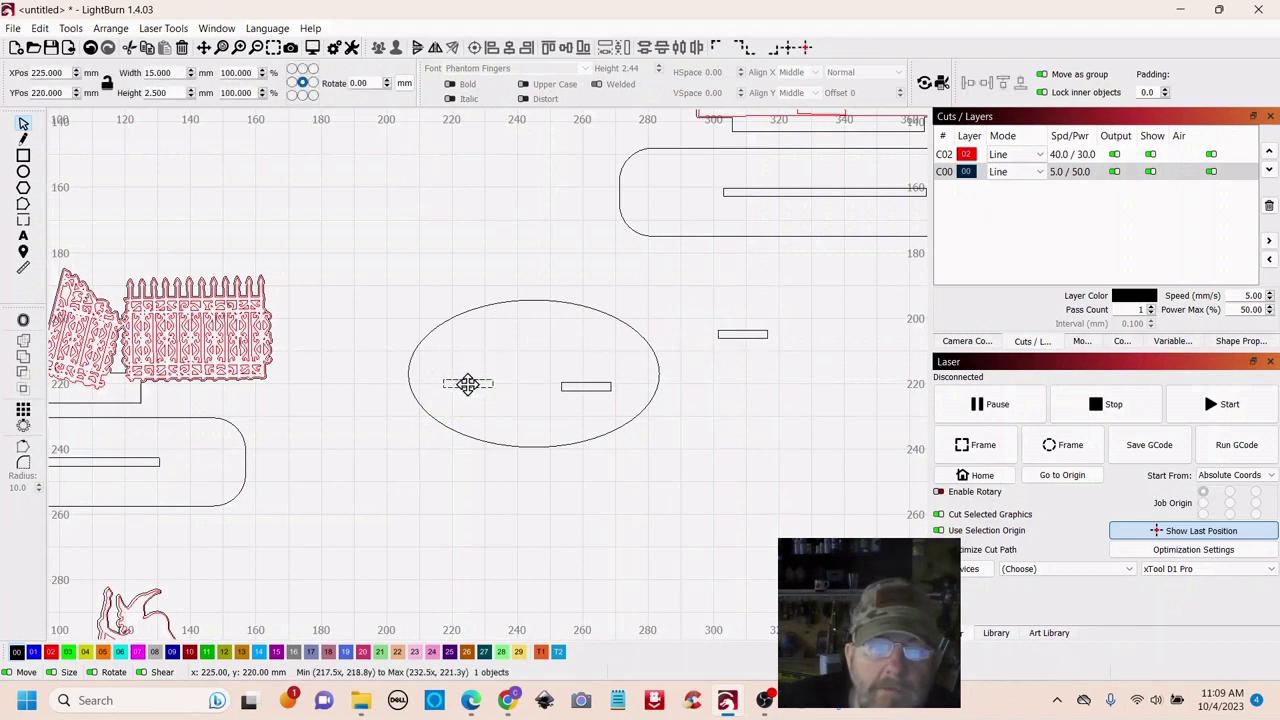
drag(468, 384, 371, 226)
scroll(467, 222, down, 2)
scroll(511, 283, down, 2)
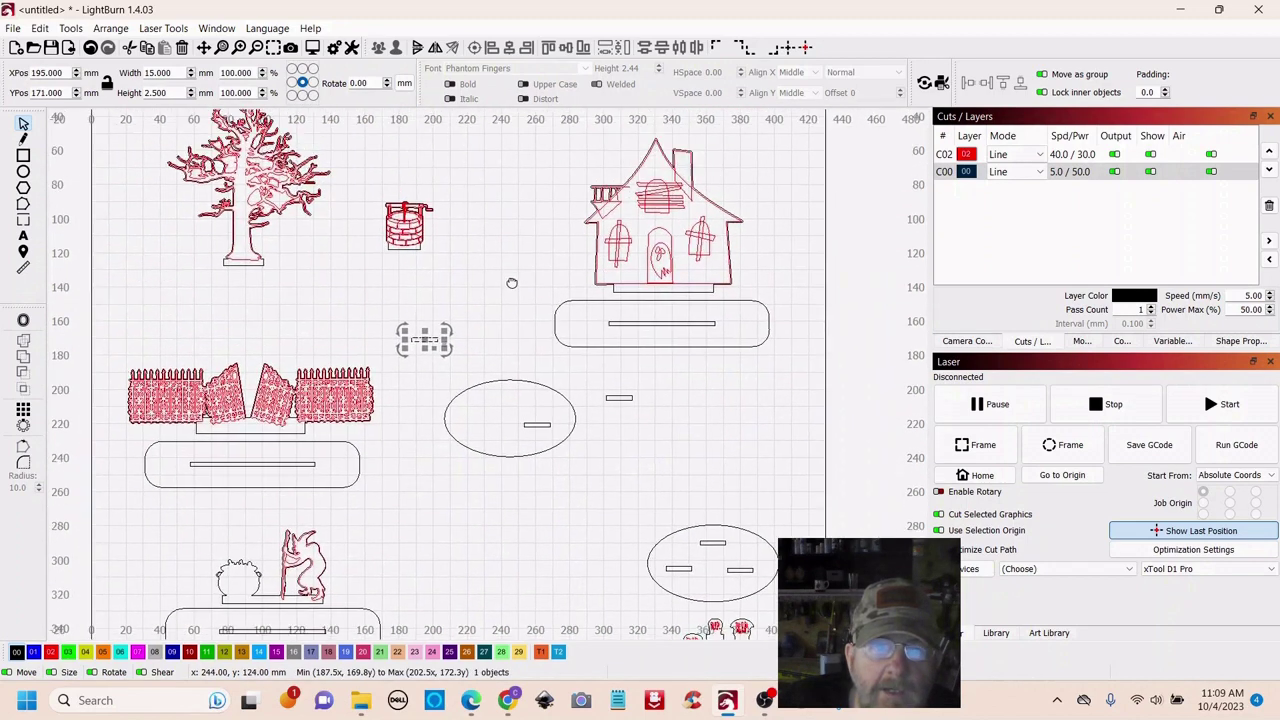
Move the lower-left loose slot below the well's base tab and widen it to about 29.2 mm
scroll(500, 366, up, 1)
scroll(445, 403, up, 3)
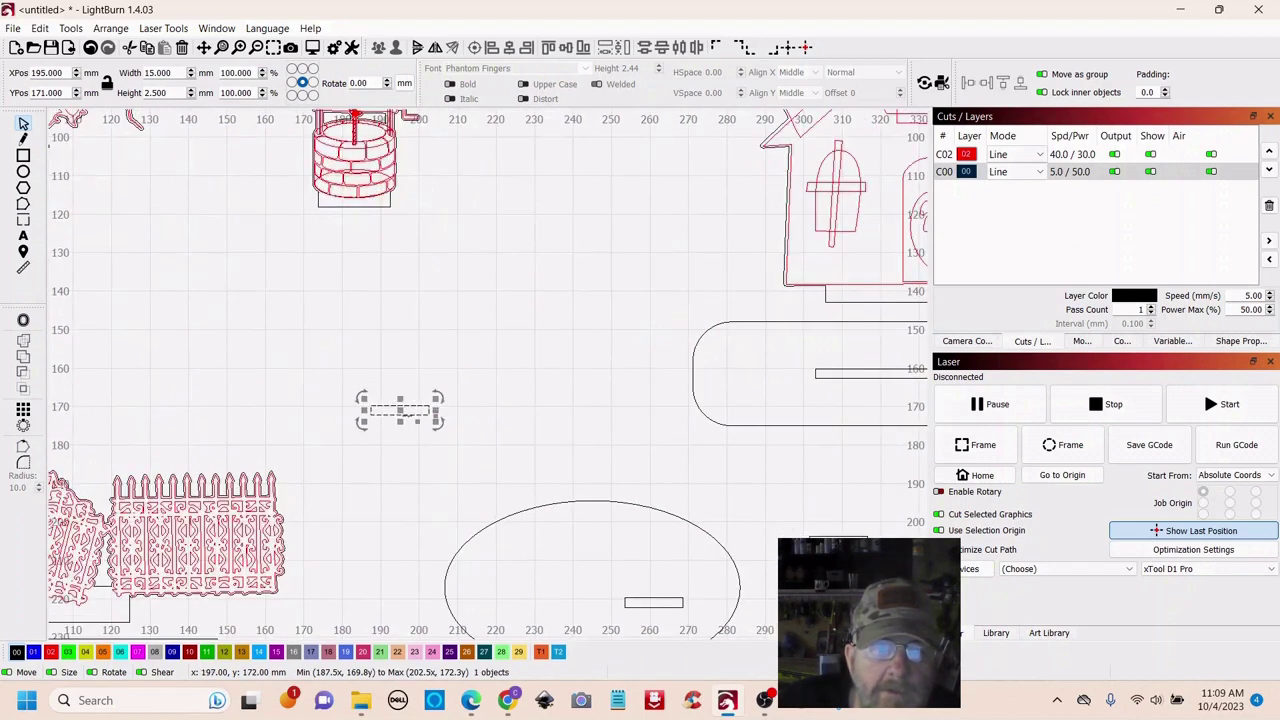
drag(399, 410, 345, 227)
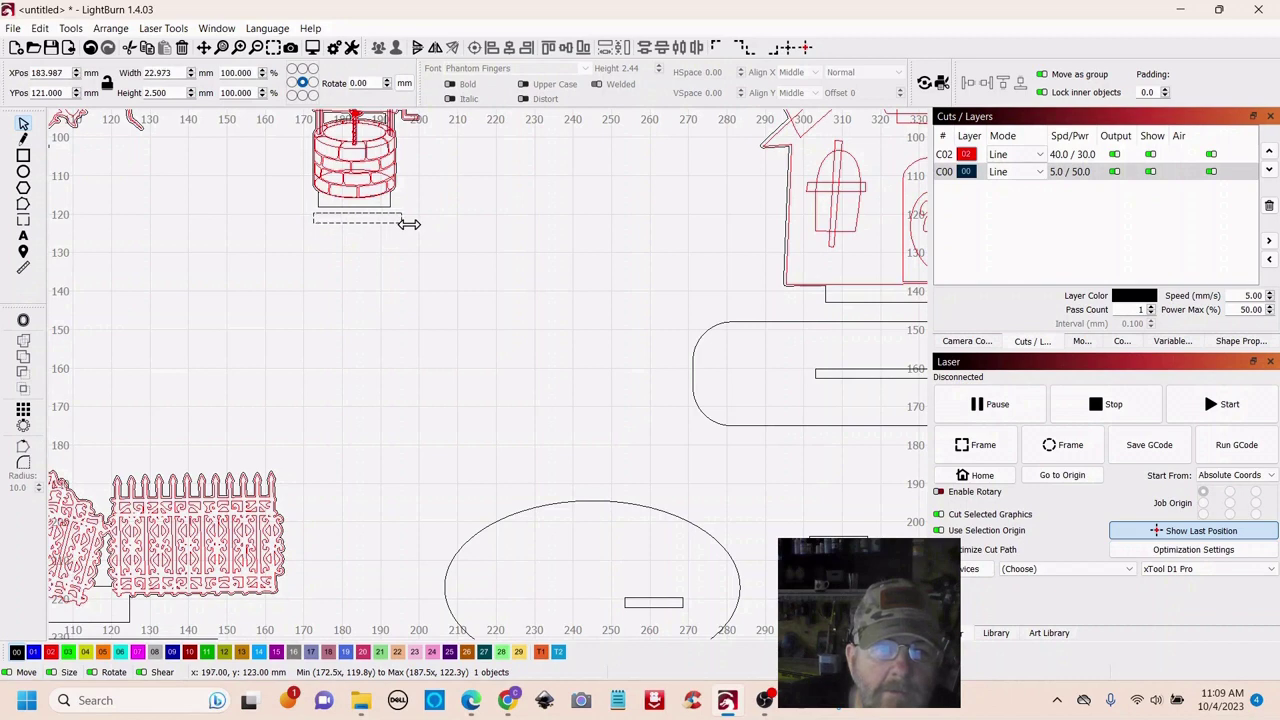
drag(400, 309, 676, 436)
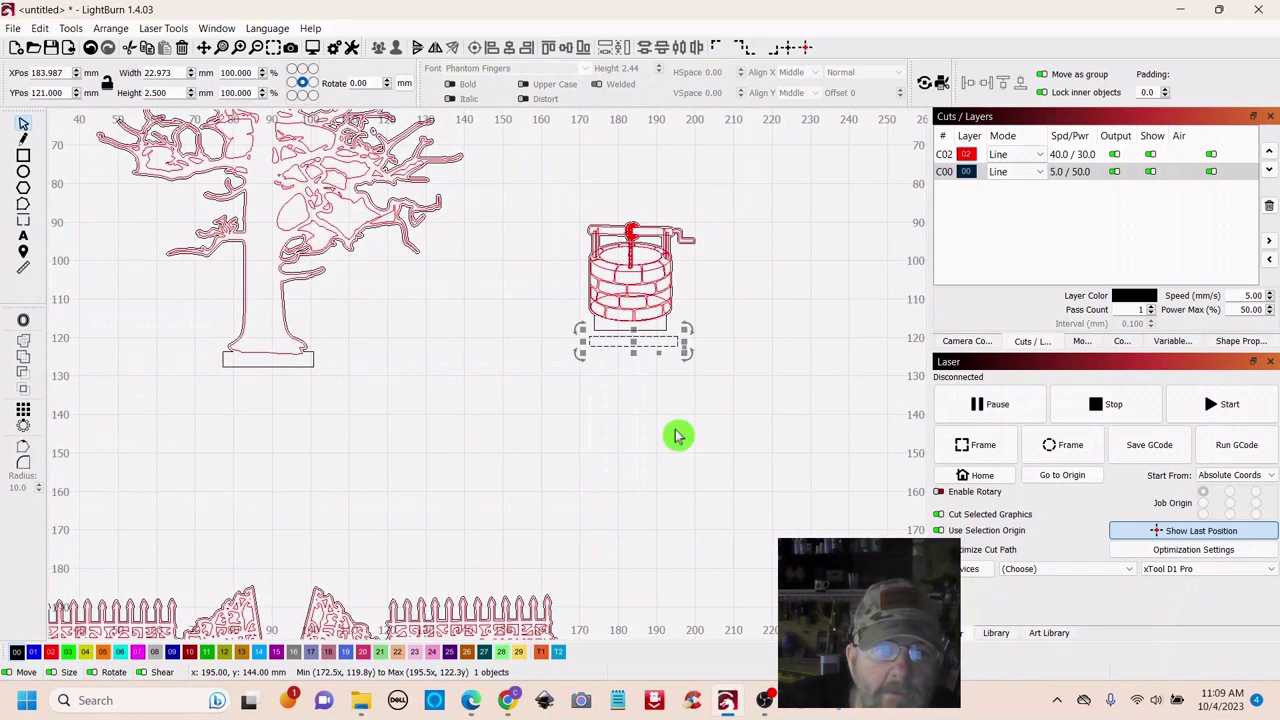
drag(633, 342, 642, 388)
click(293, 388)
Move the remaining short slot out of the copied oval beside the other loose one and delete both short slots
scroll(728, 390, down, 2)
scroll(728, 390, down, 4)
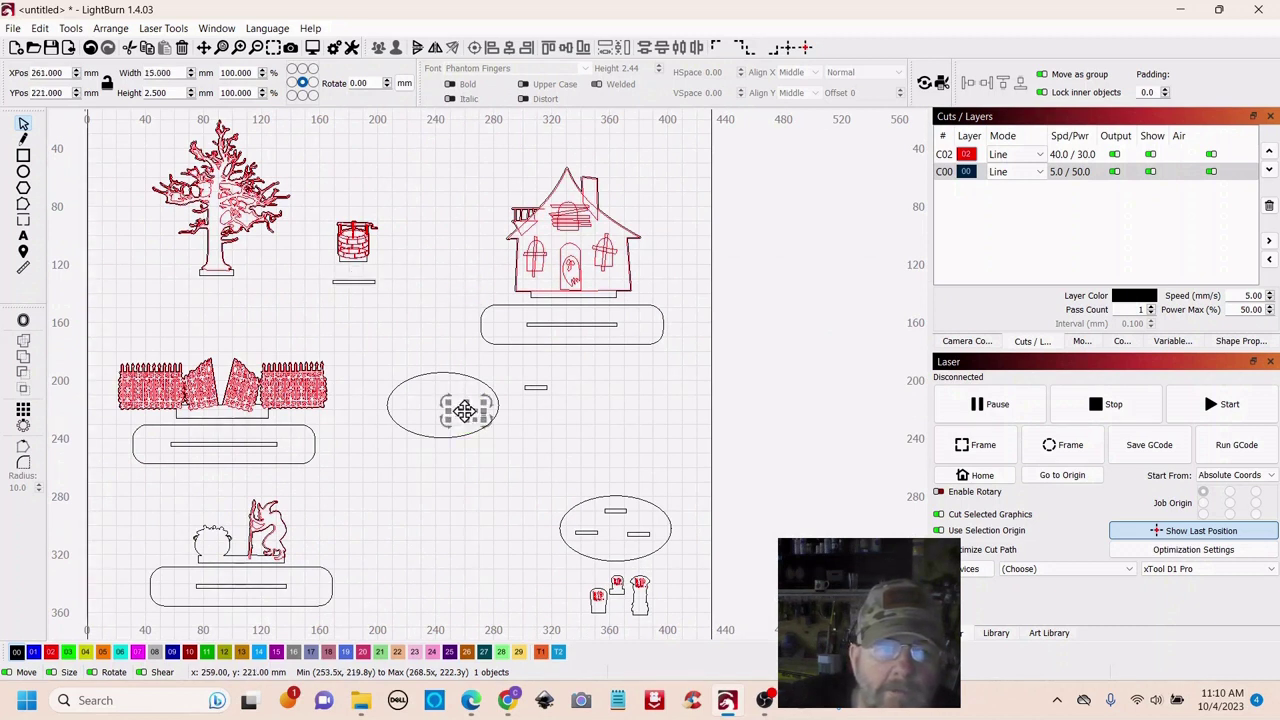
drag(464, 410, 623, 434)
click(693, 376)
right_click(644, 403)
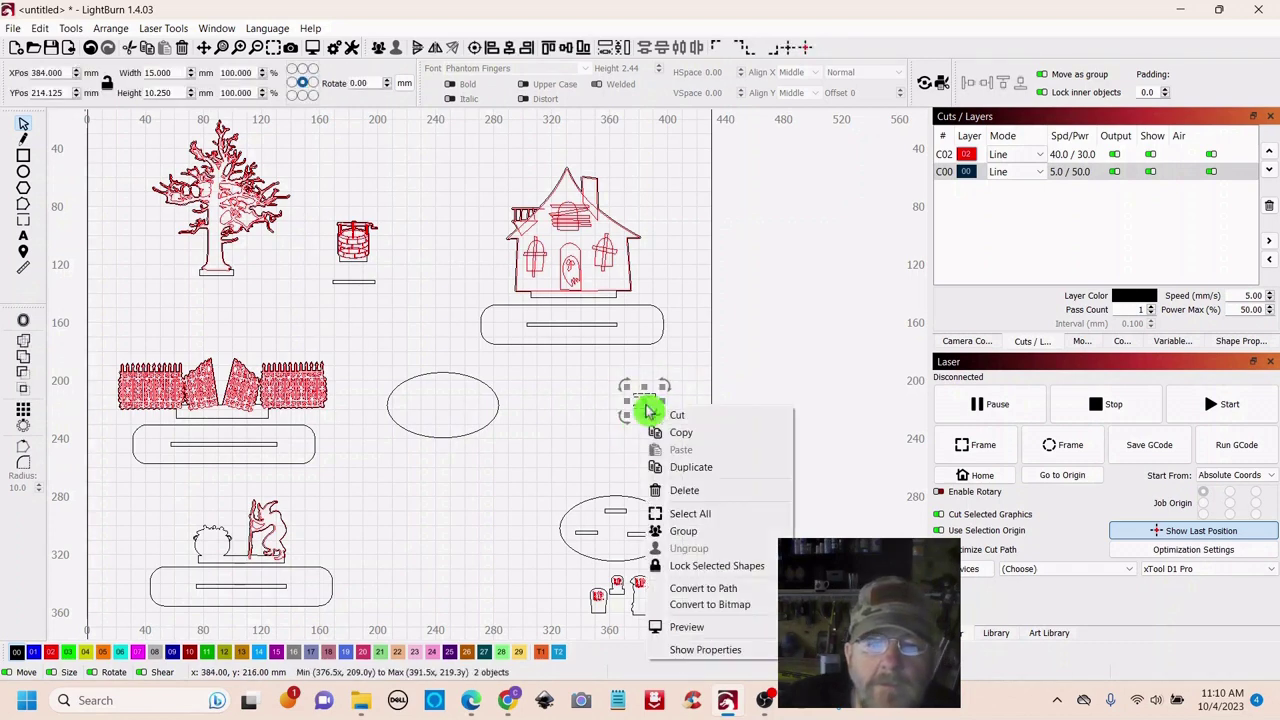
click(689, 490)
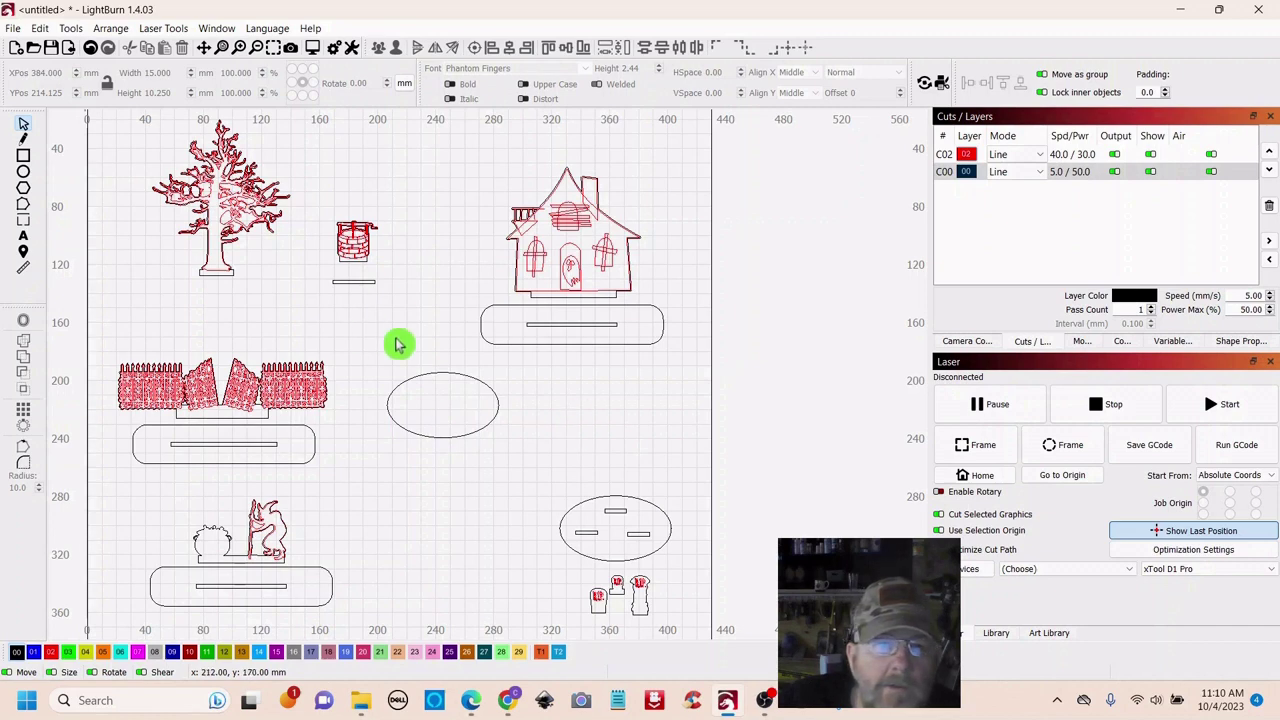
Move the widened slot into the empty oval and centre it on the ellipse at X 245, Y 217 mm
scroll(423, 334, up, 2)
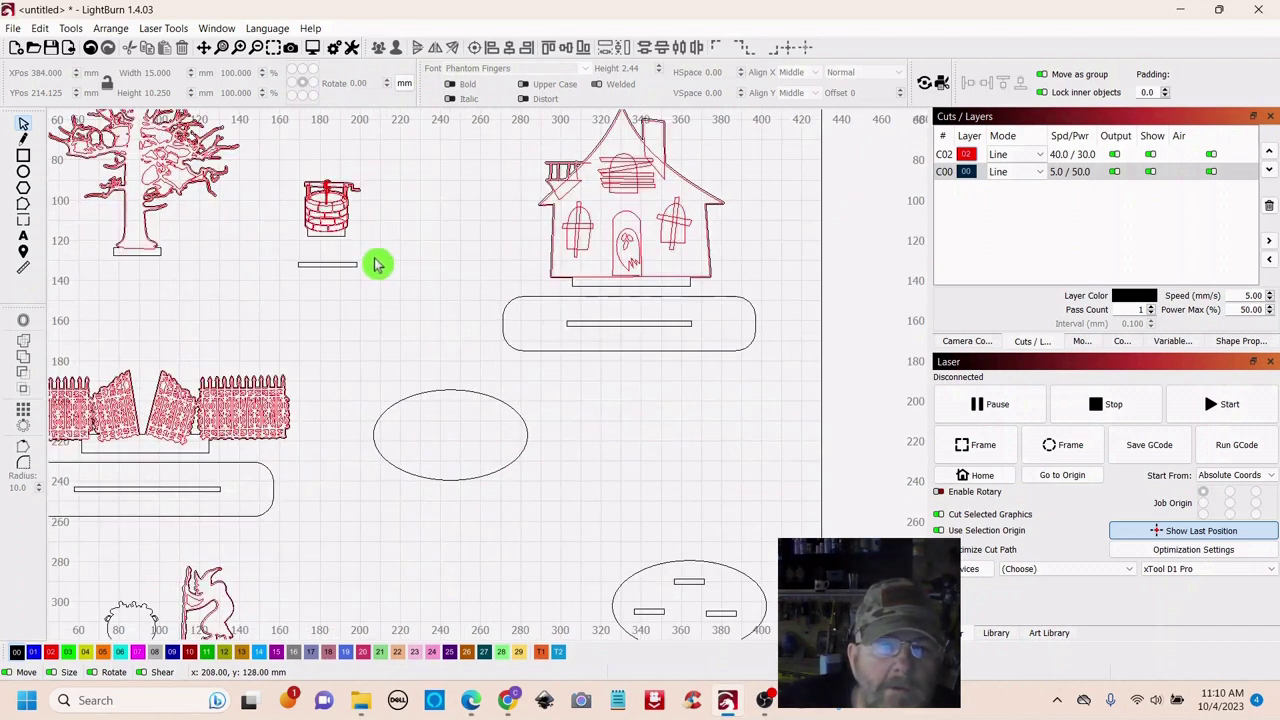
drag(377, 265, 450, 437)
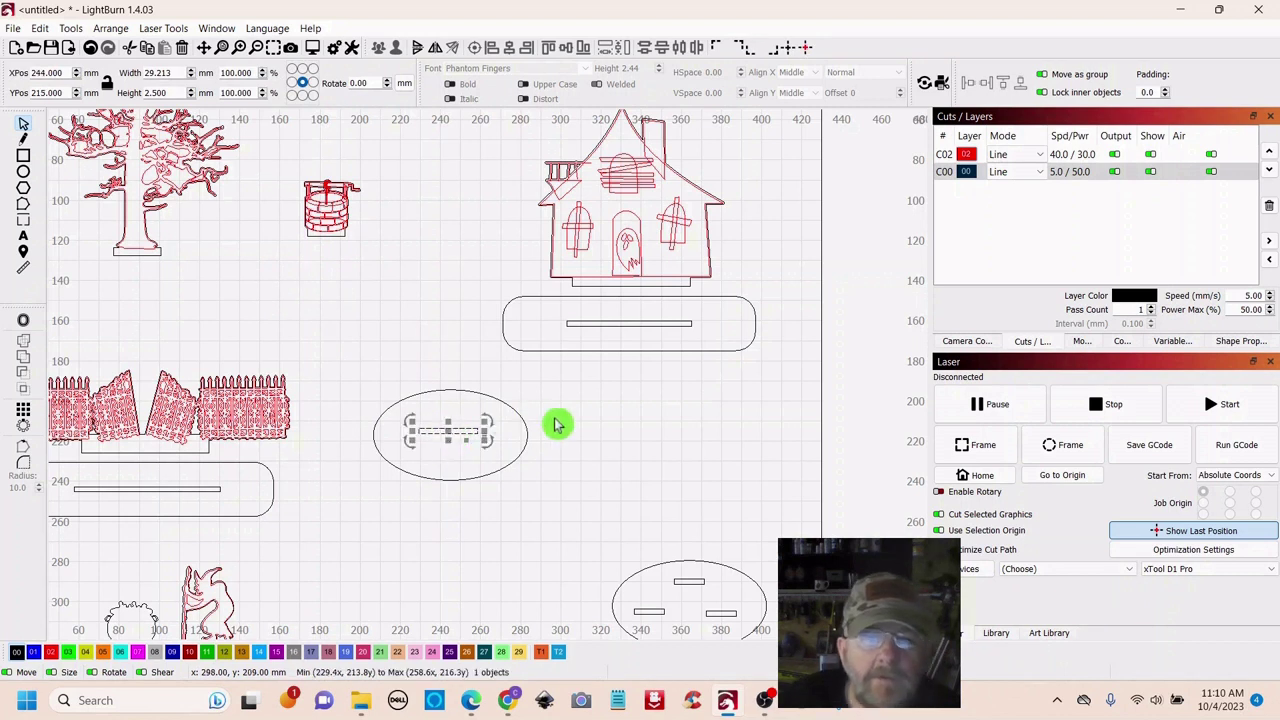
shift+click(500, 416)
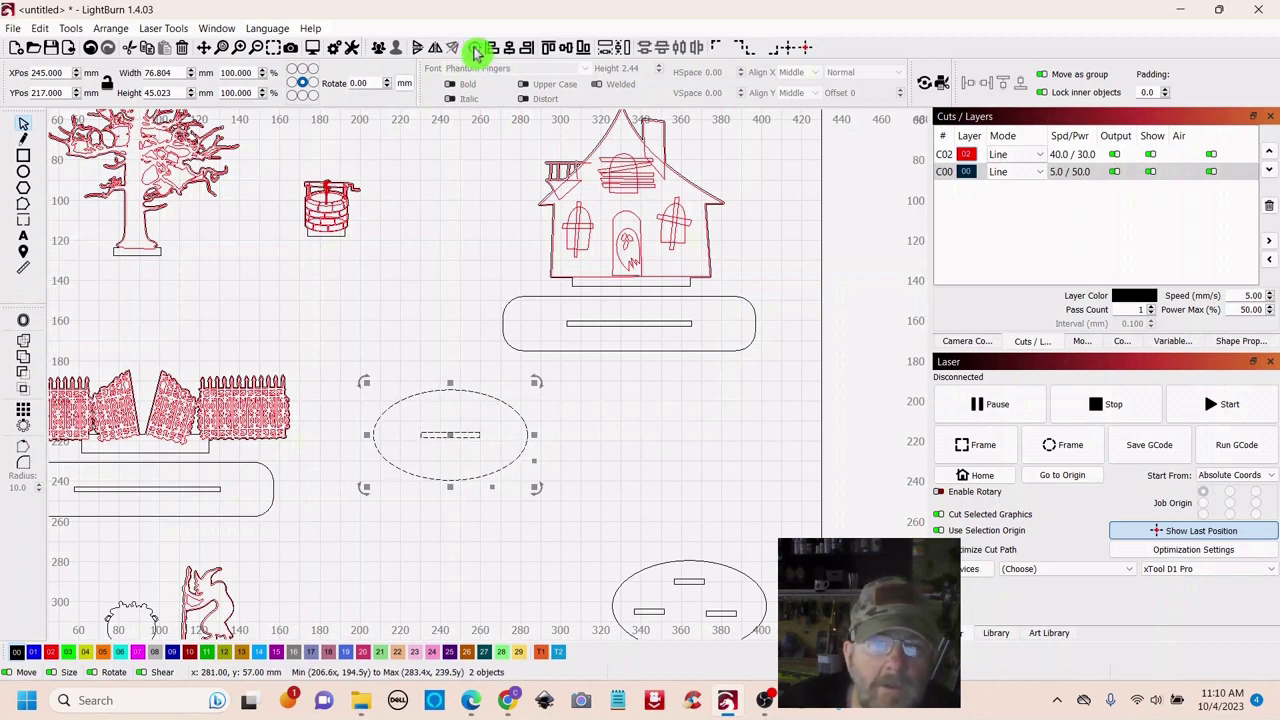
click(680, 437)
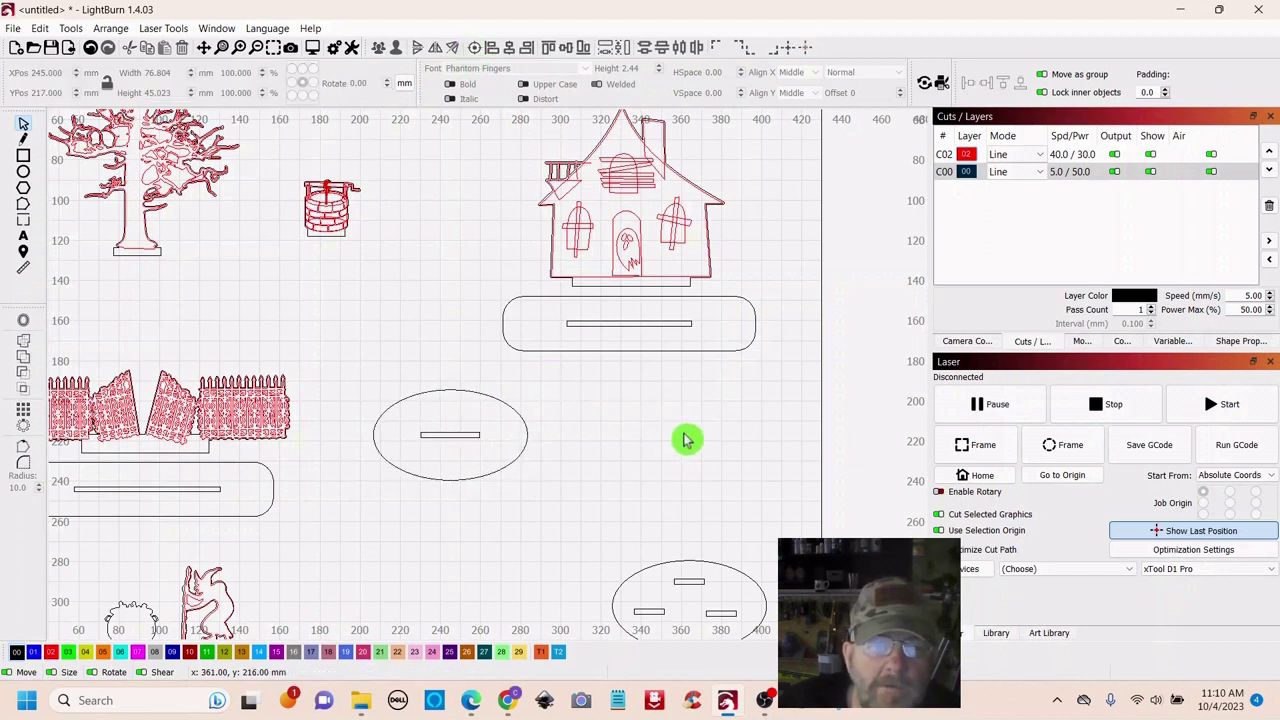
Group the oval and its centred slot into one base
drag(450, 443, 424, 478)
right_click(450, 436)
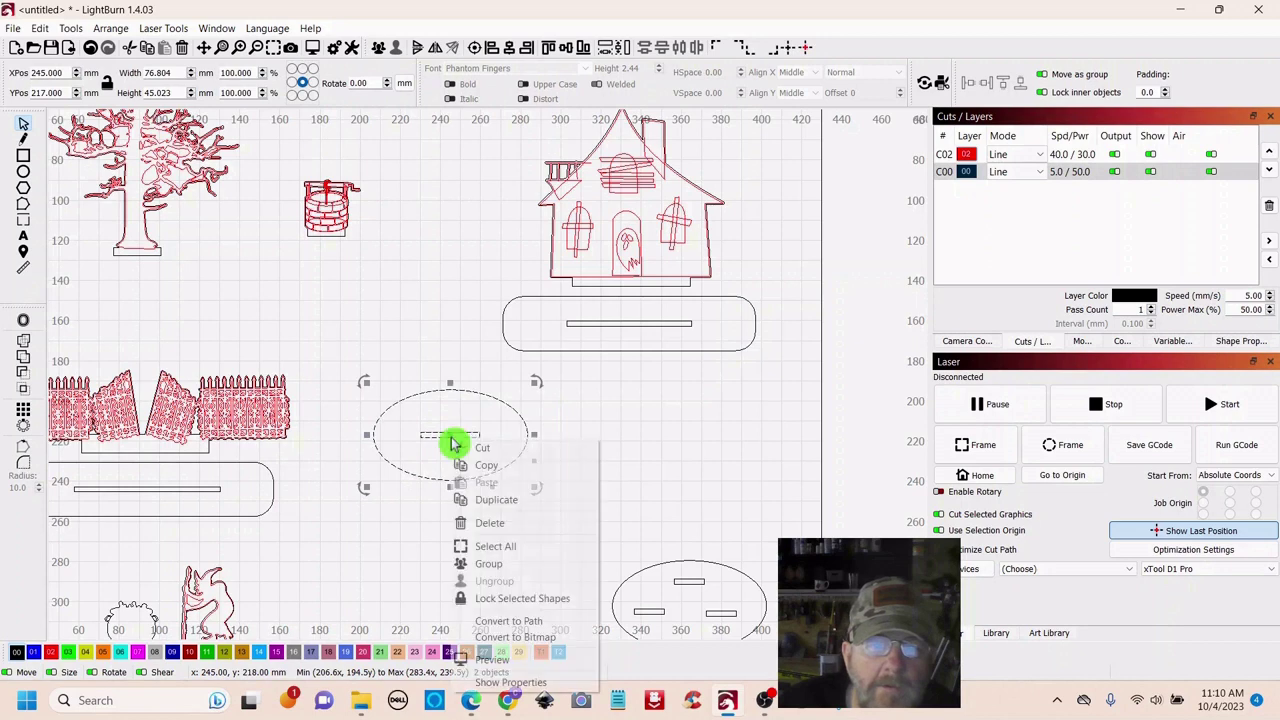
click(489, 567)
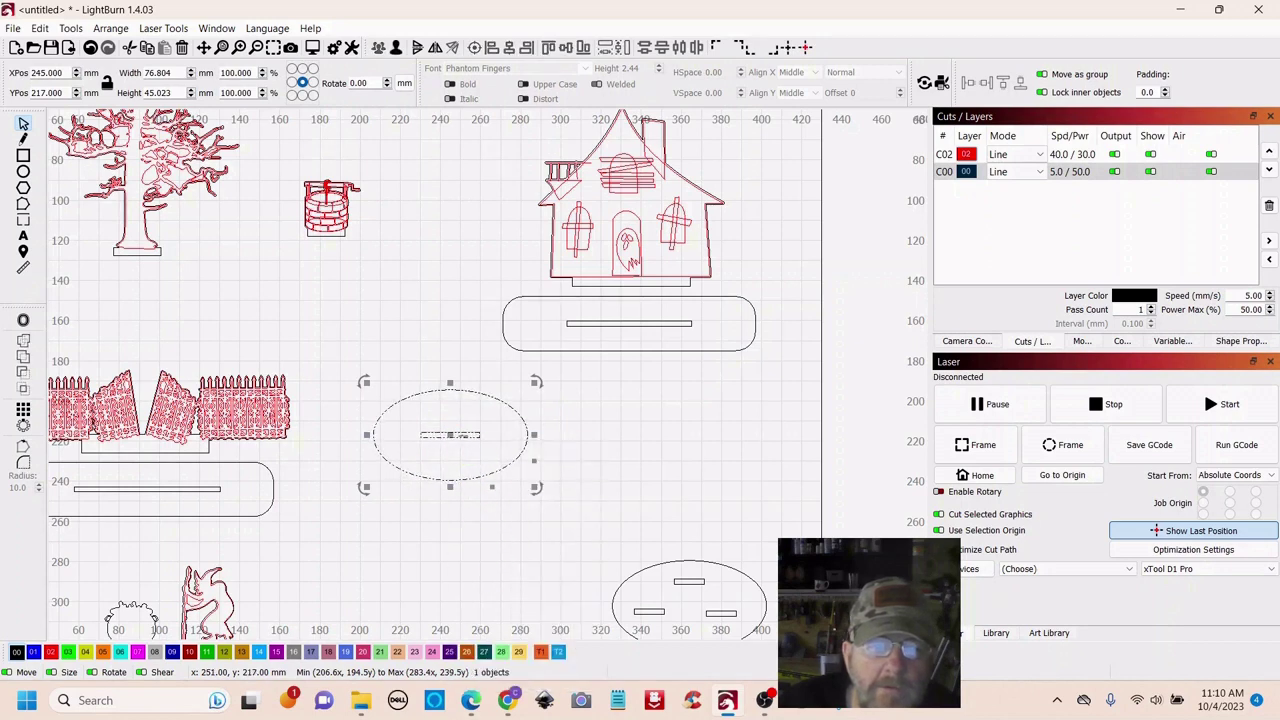
Duplicate the grouped oval base, placing the copy under the tree at X 86, Y 149 mm and the original under the well at X 181, Y 139 mm
right_click(453, 434)
click(490, 496)
drag(454, 434, 136, 305)
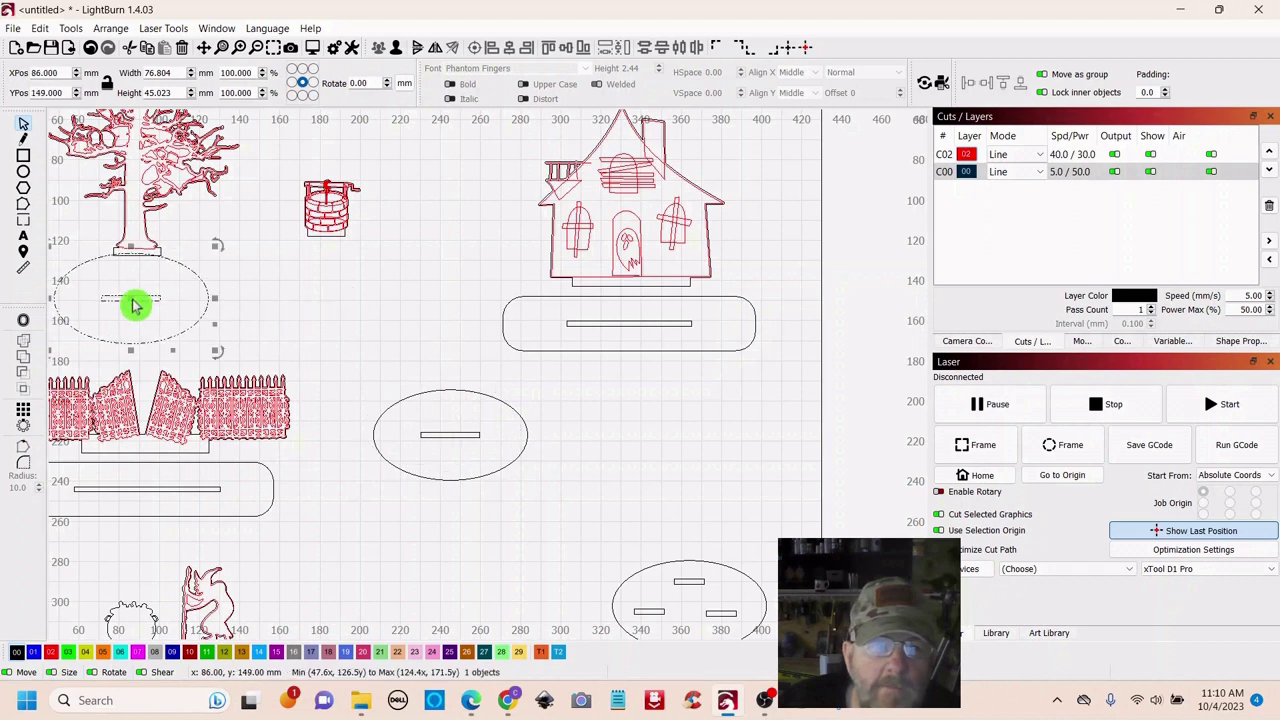
click(419, 437)
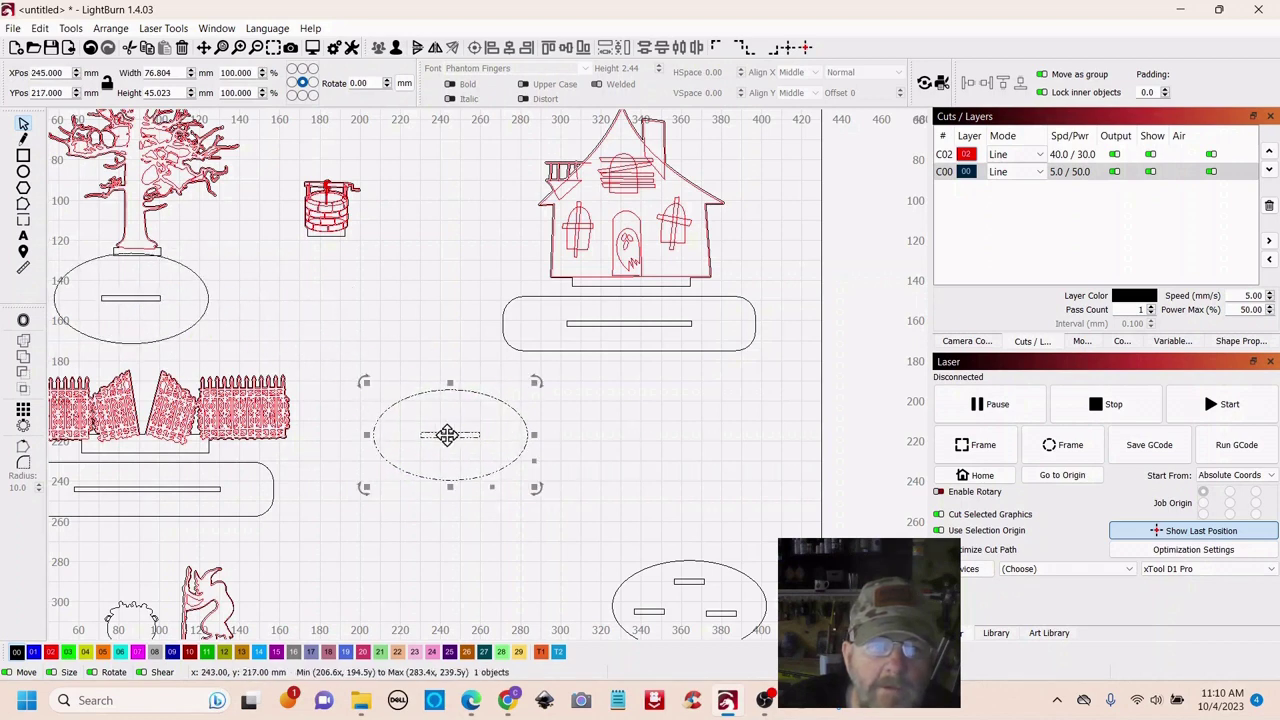
drag(447, 434, 319, 278)
click(480, 418)
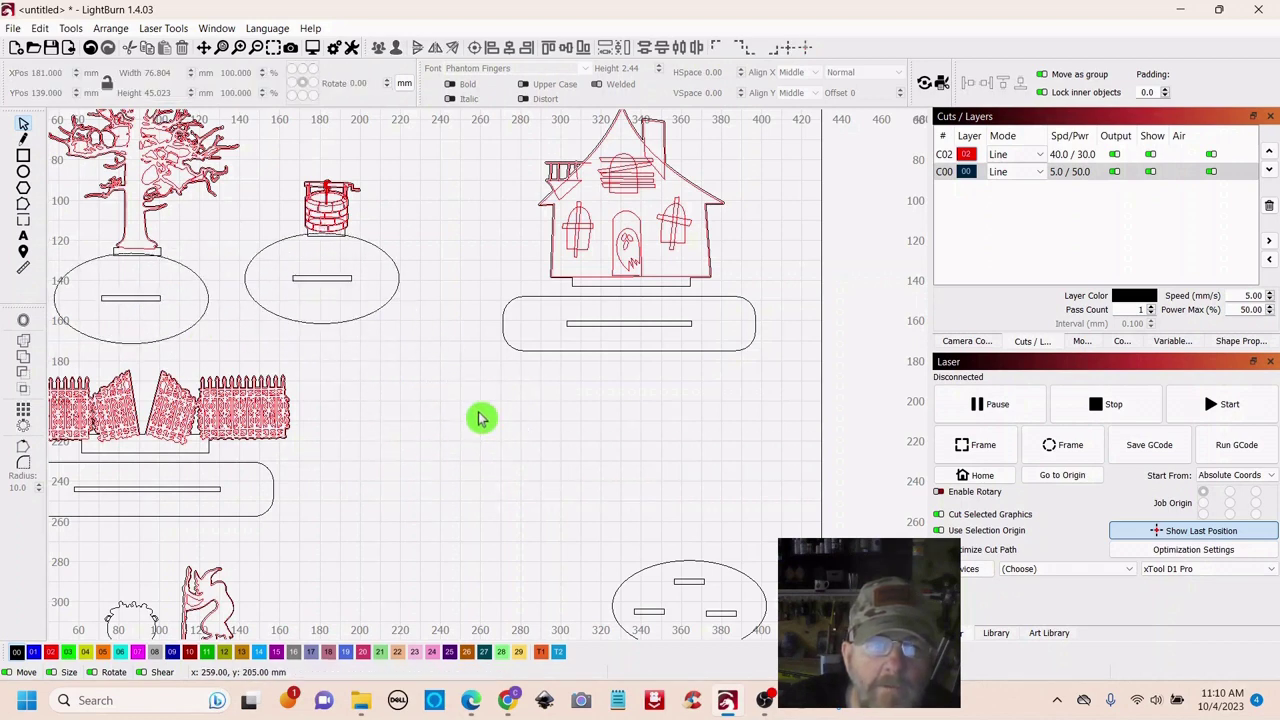
Move the three tombstones together with their oval base beside the fence, to about X 214, Y 216 mm
scroll(480, 418, down, 5)
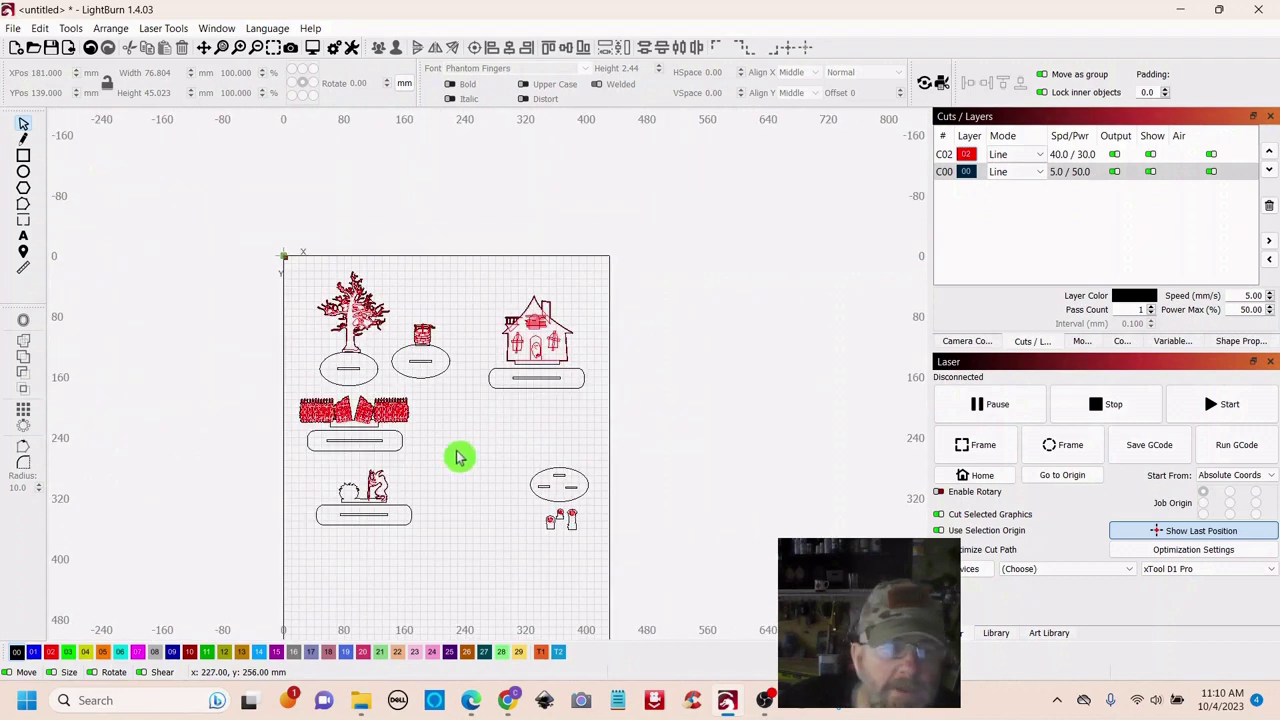
drag(457, 457, 532, 386)
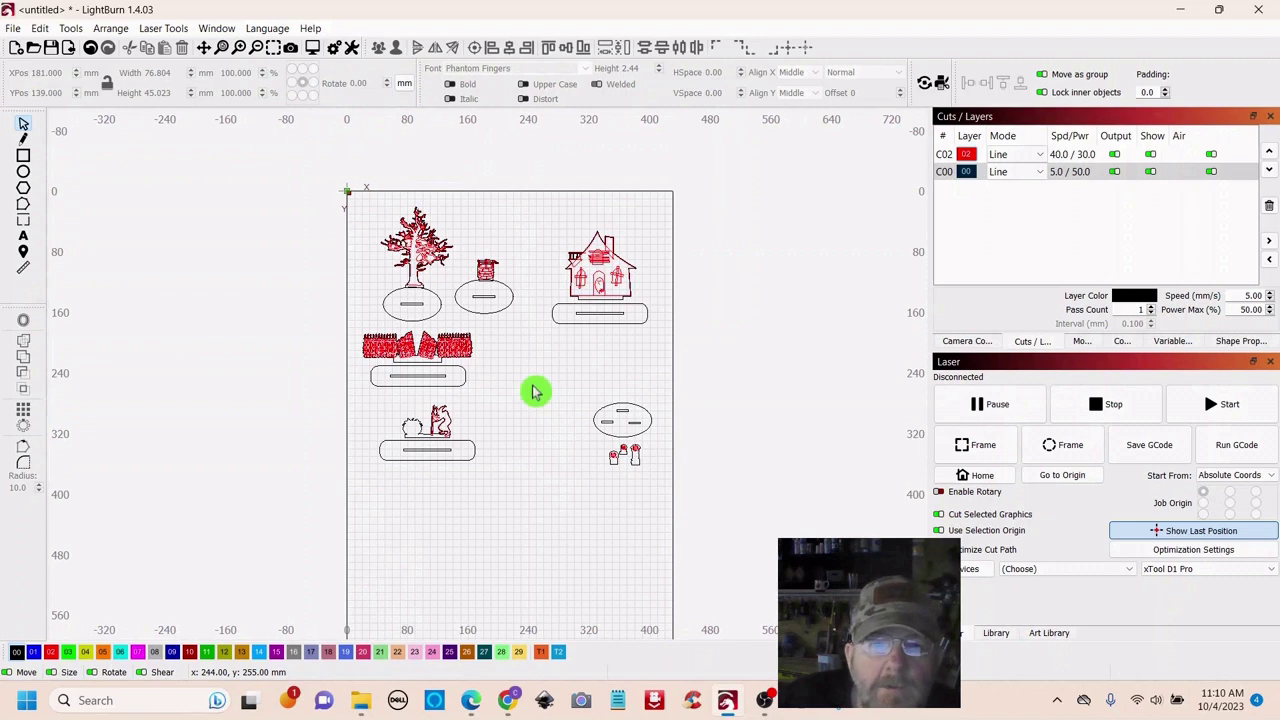
scroll(535, 391, up, 1)
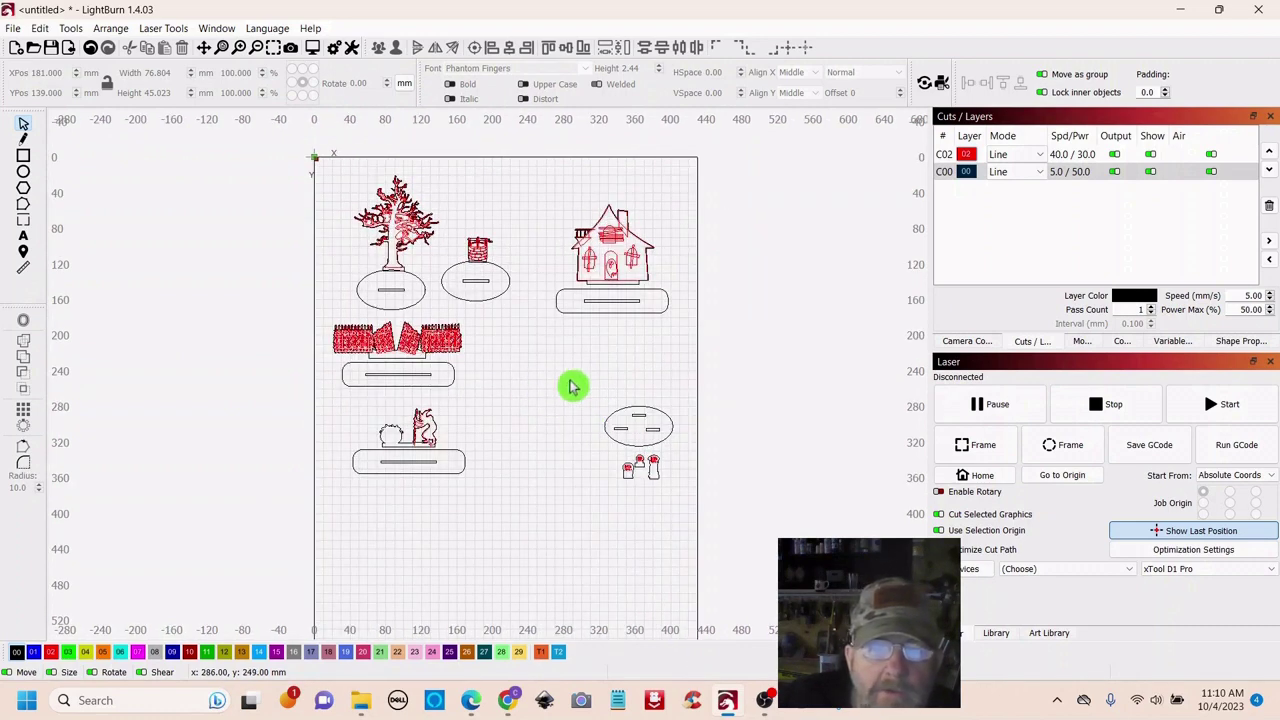
scroll(555, 410, up, 2)
click(972, 176)
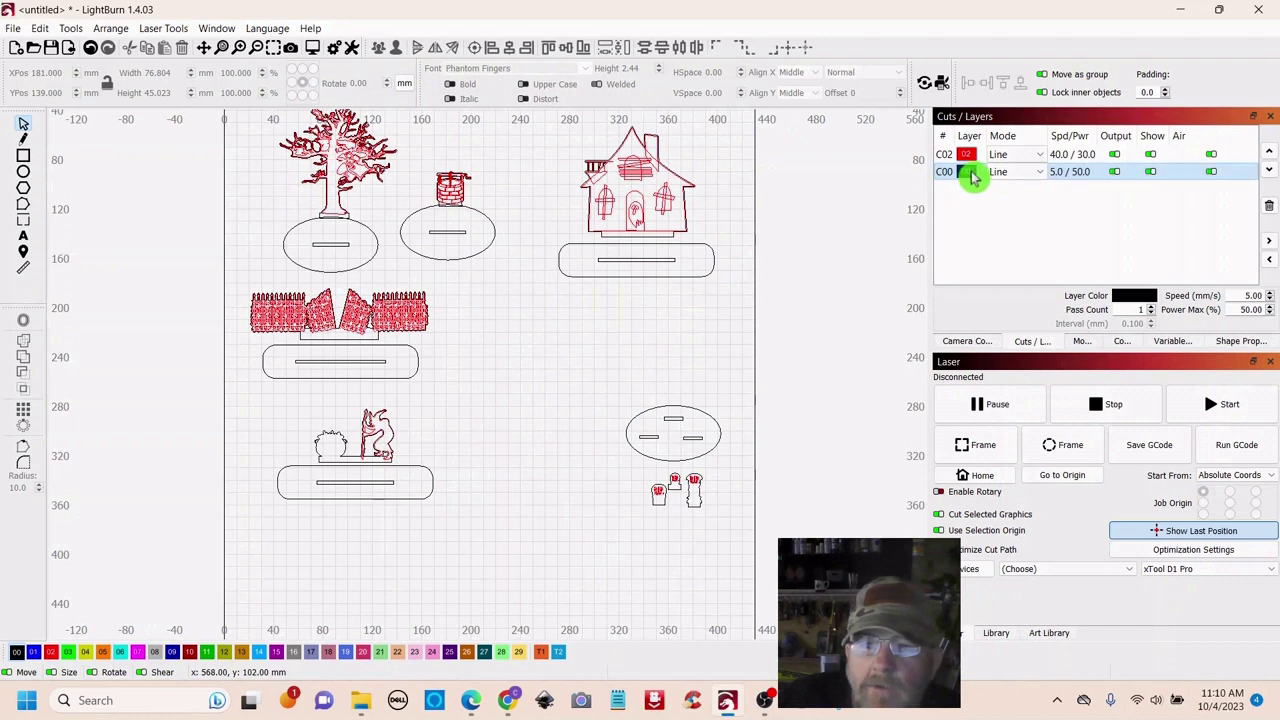
scroll(572, 346, down, 2)
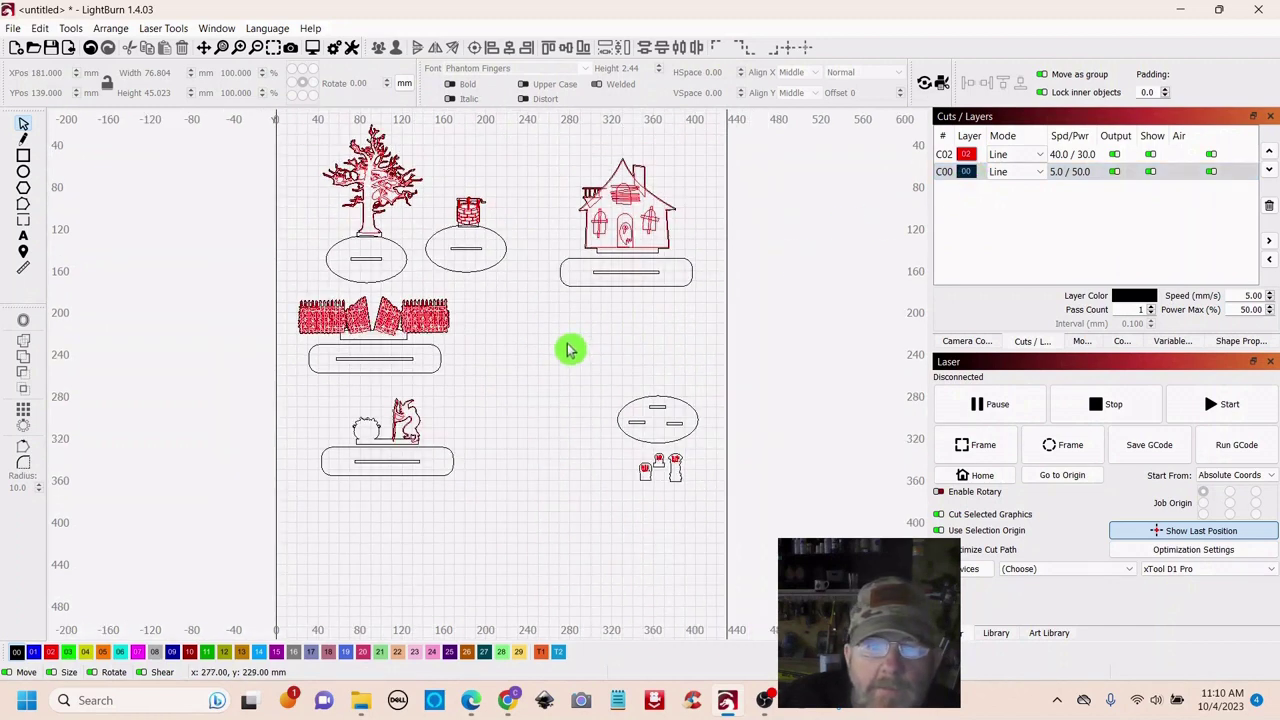
click(640, 434)
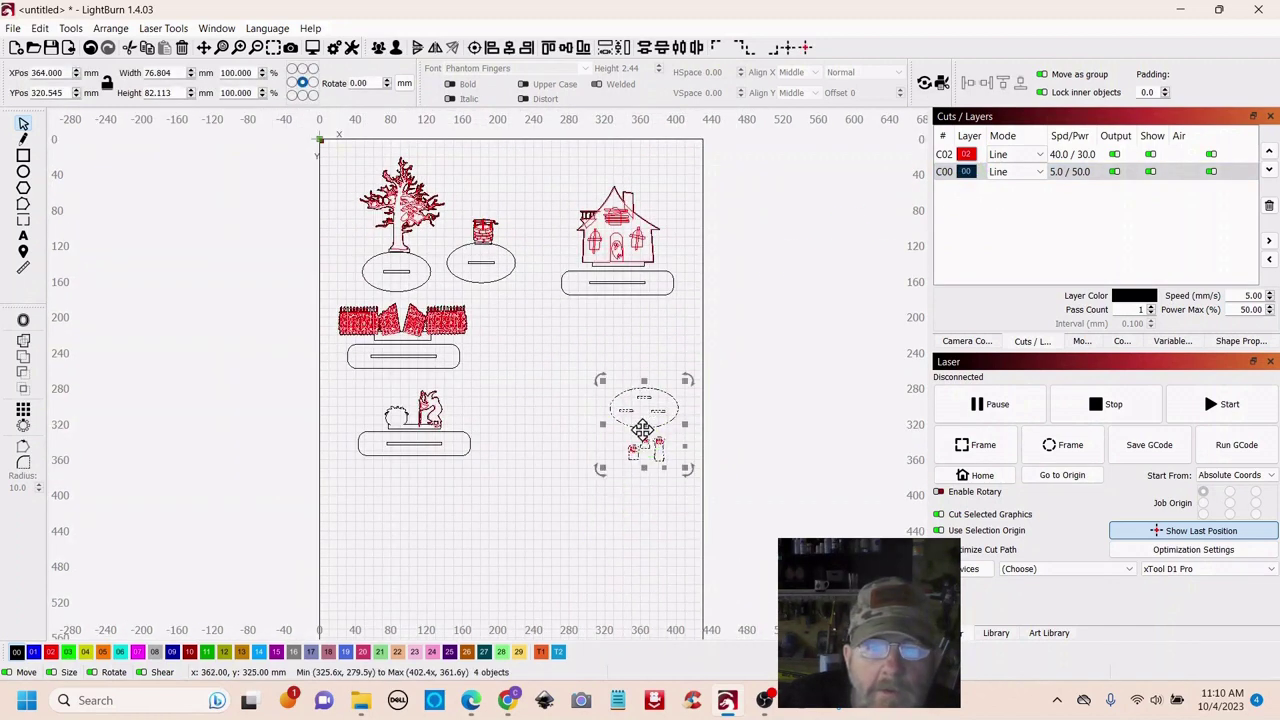
drag(640, 429, 514, 337)
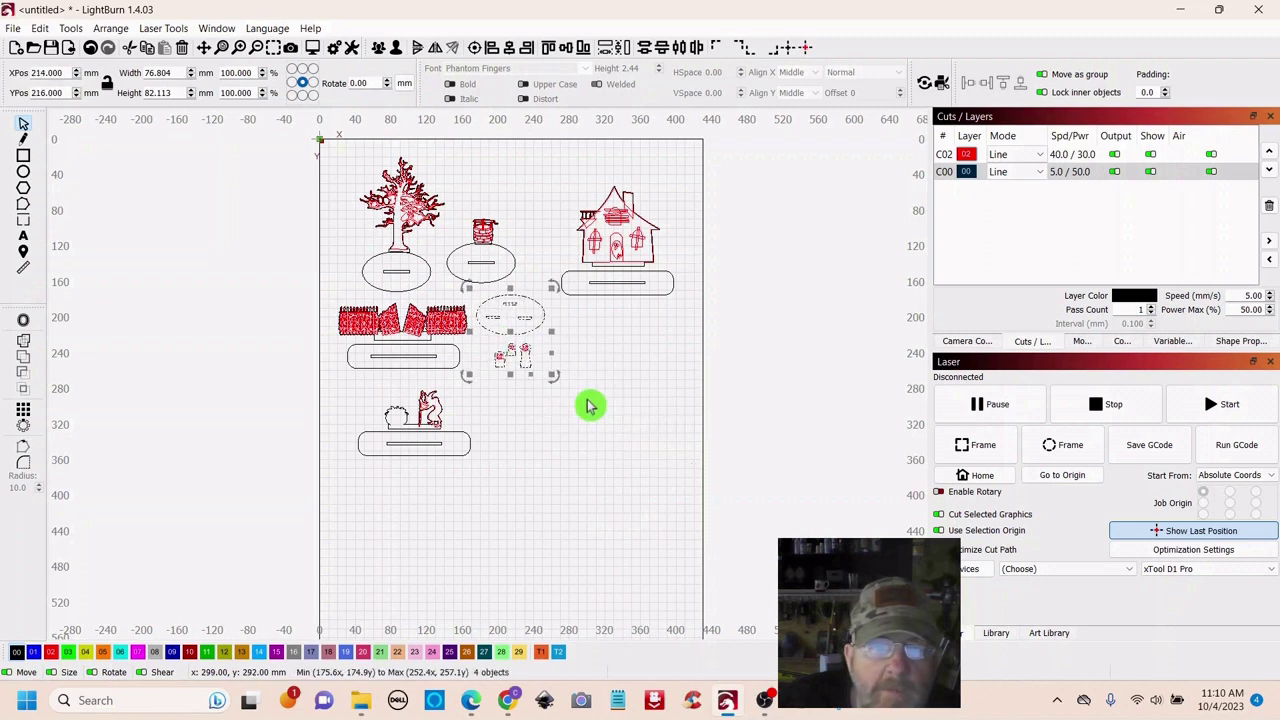
Move the house together with its stand closer to the well, to about X 303, Y 84 mm
drag(614, 380, 582, 504)
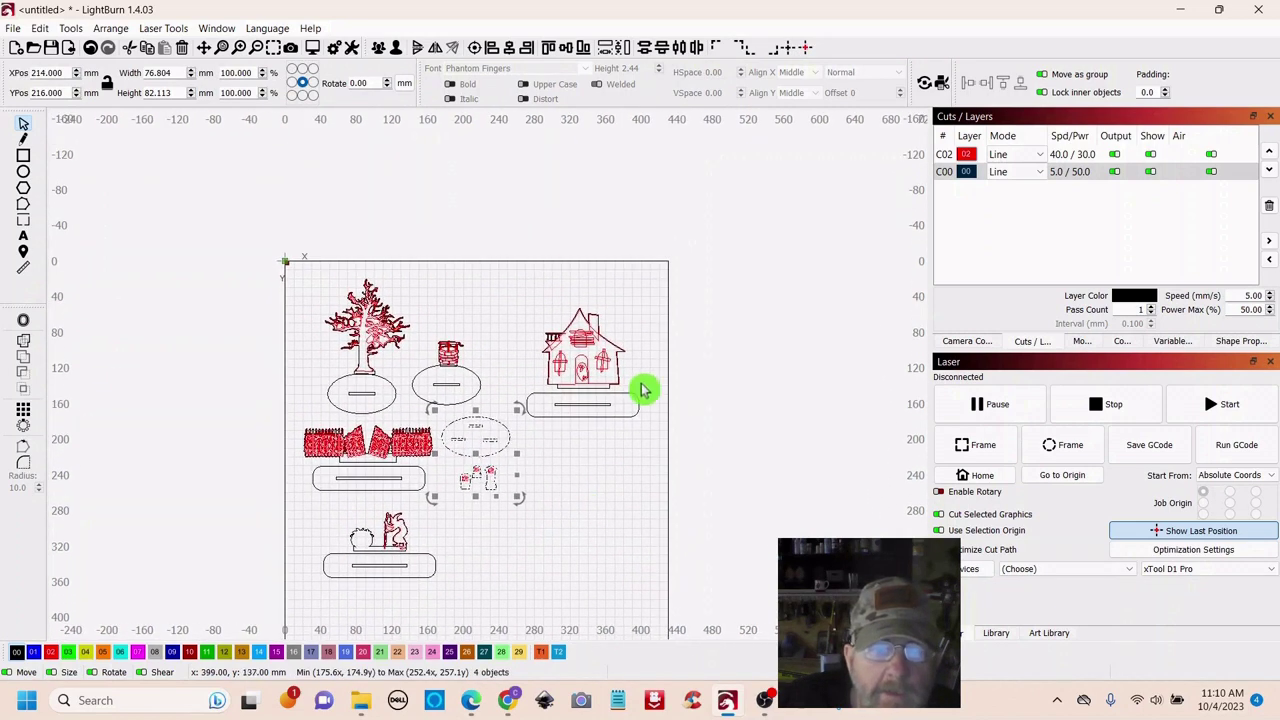
drag(630, 292, 532, 452)
drag(567, 404, 562, 340)
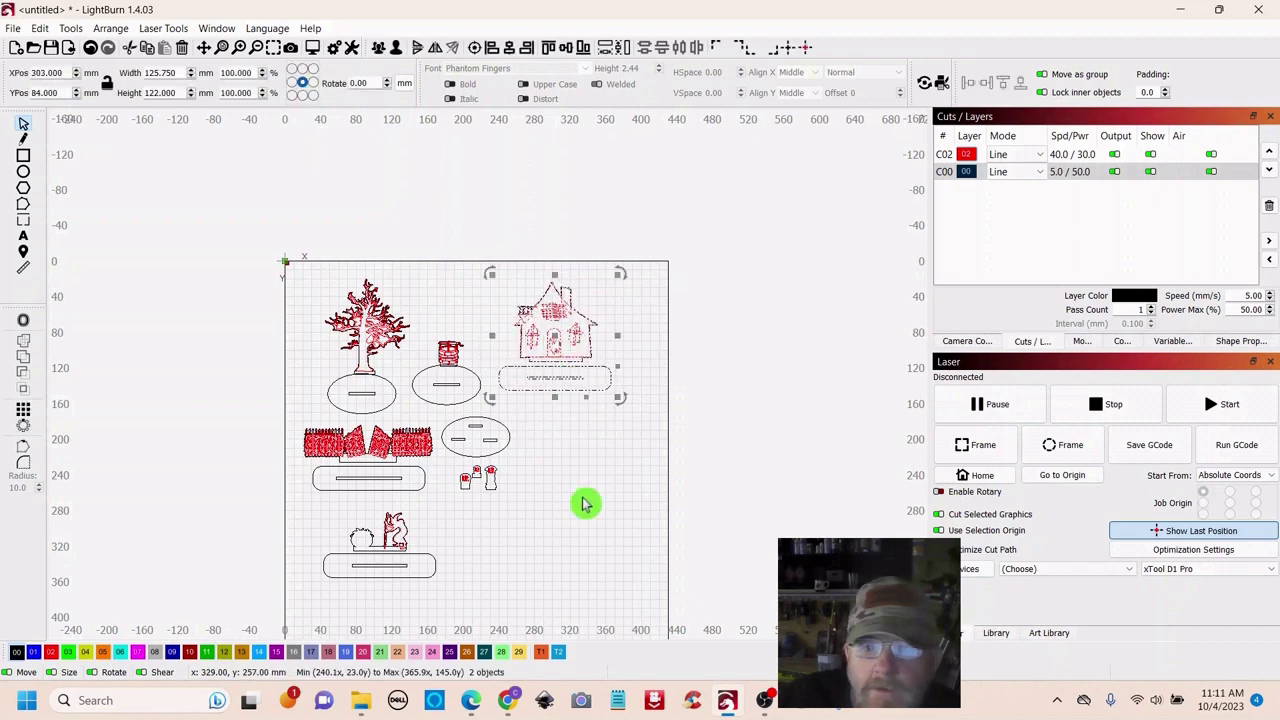
Move the bush-and-figure piece together with its stand beneath the house, to about X 329, Y 203 mm
drag(586, 506, 589, 429)
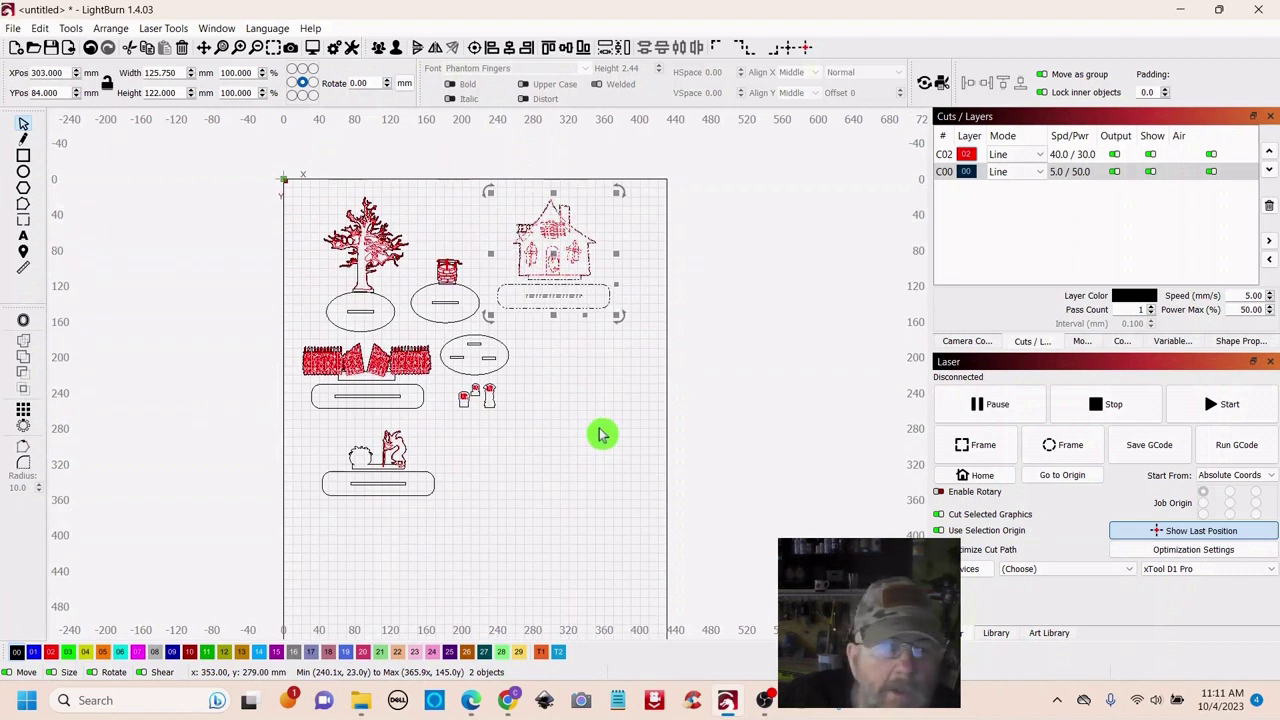
drag(420, 422, 320, 548)
drag(378, 460, 577, 367)
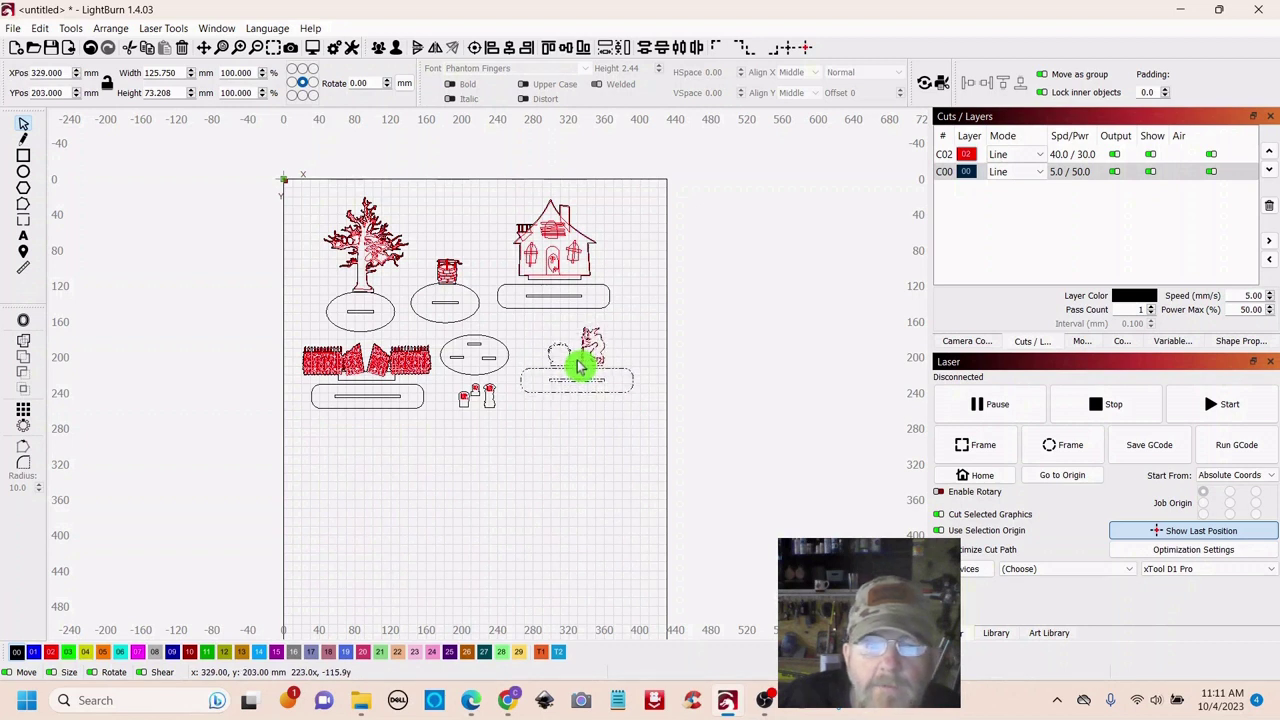
click(584, 485)
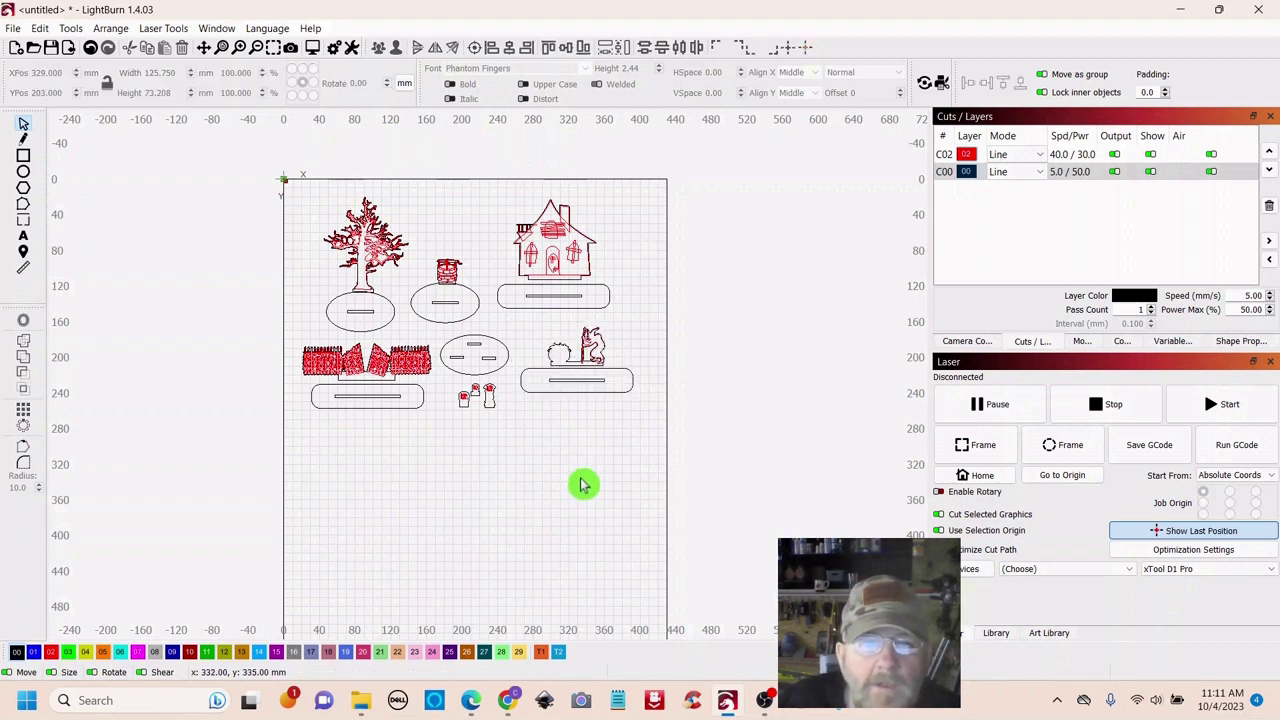